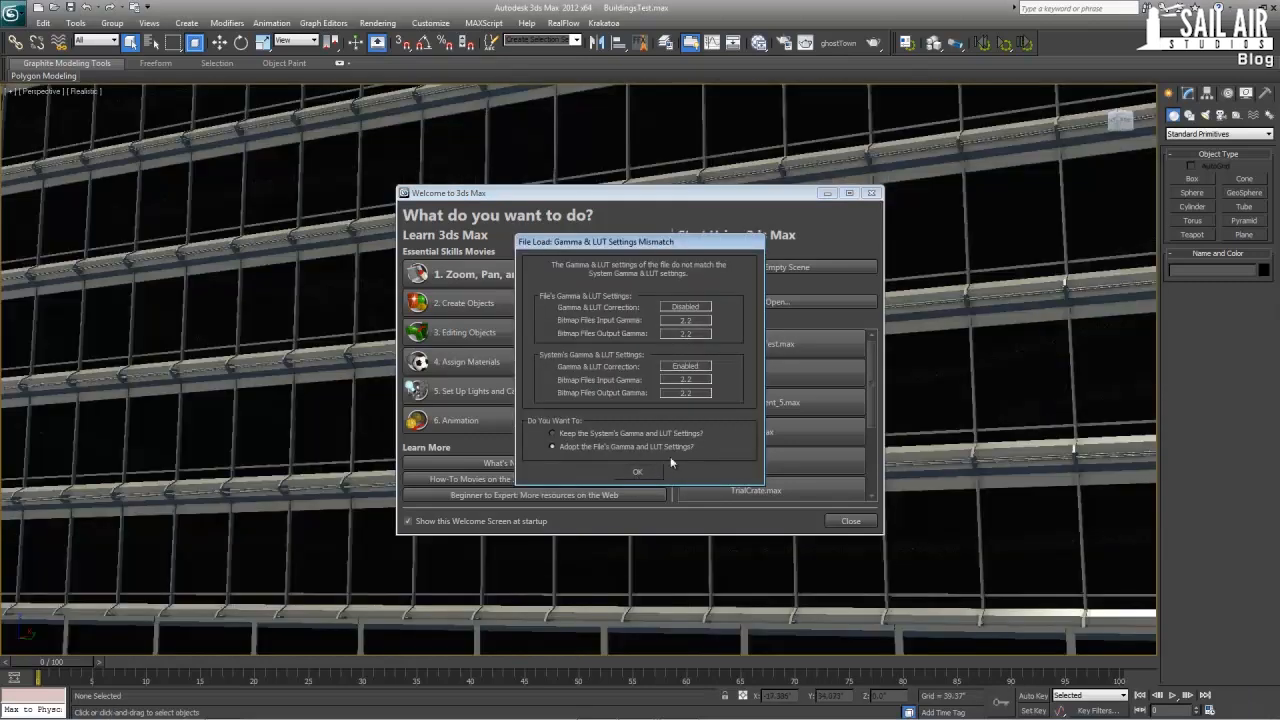
- Load the scene with the file's Gamma and LUT settings adopted
click(637, 476)
middle_drag(684, 362, 583, 308)
scroll(637, 369, down, 10)
scroll(628, 417, up, 10)
scroll(698, 427, down, 3)
scroll(583, 308, down, 4)
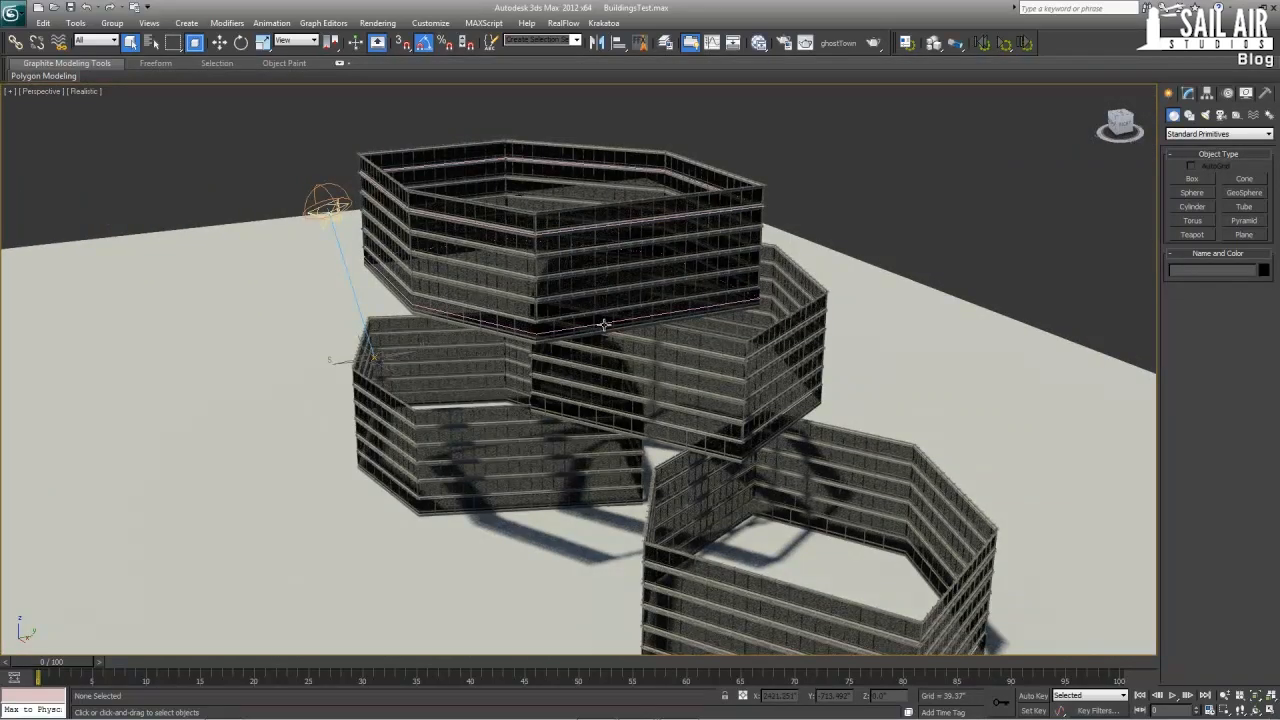
- Examine the four stacked hexagonal buildings from several angles, including the base spline under the top one
middle_drag(610, 328, 583, 252)
scroll(566, 271, up, 3)
scroll(590, 304, down, 3)
mouse_move(593, 306)
alt+middle_down()
mouse_move(655, 335)
mouse_move(580, 320)
alt+middle_up()
scroll(580, 320, up, 3)
click(551, 257)
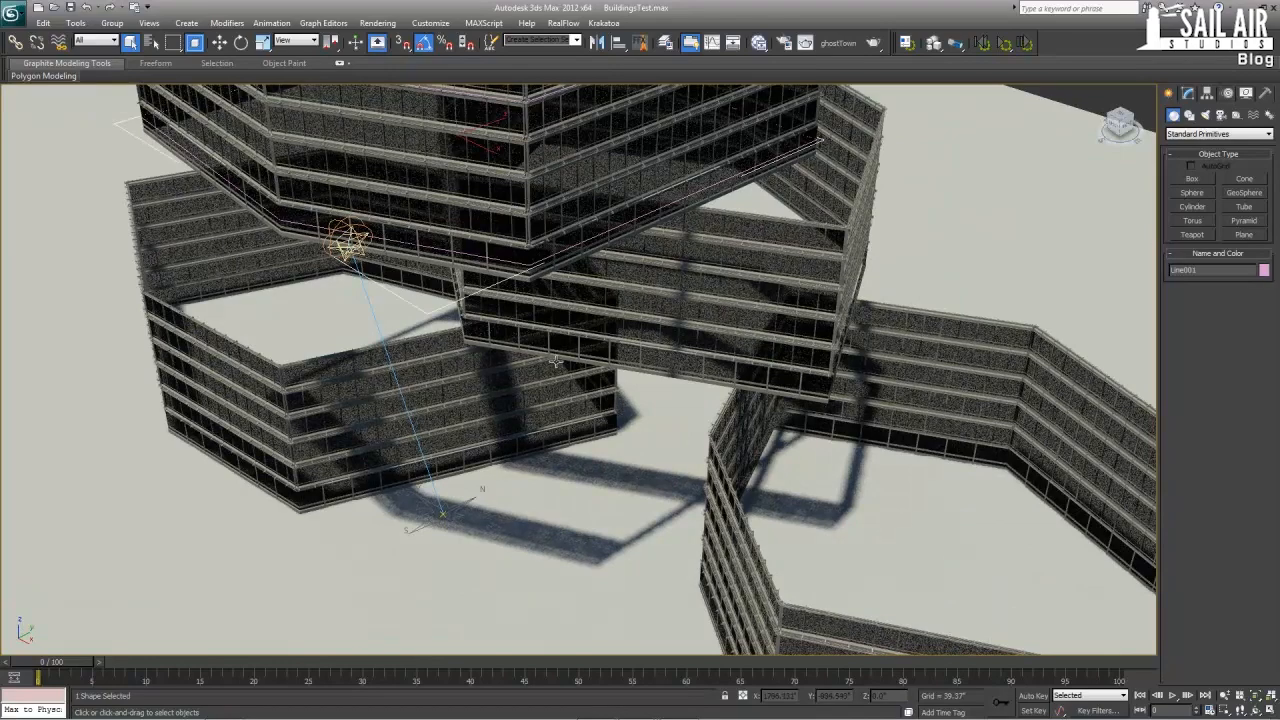
mouse_move(551, 257)
middle_down()
mouse_move(551, 386)
mouse_move(561, 262)
middle_up()
scroll(568, 318, down, 4)
alt+middle_drag(568, 318, 557, 297)
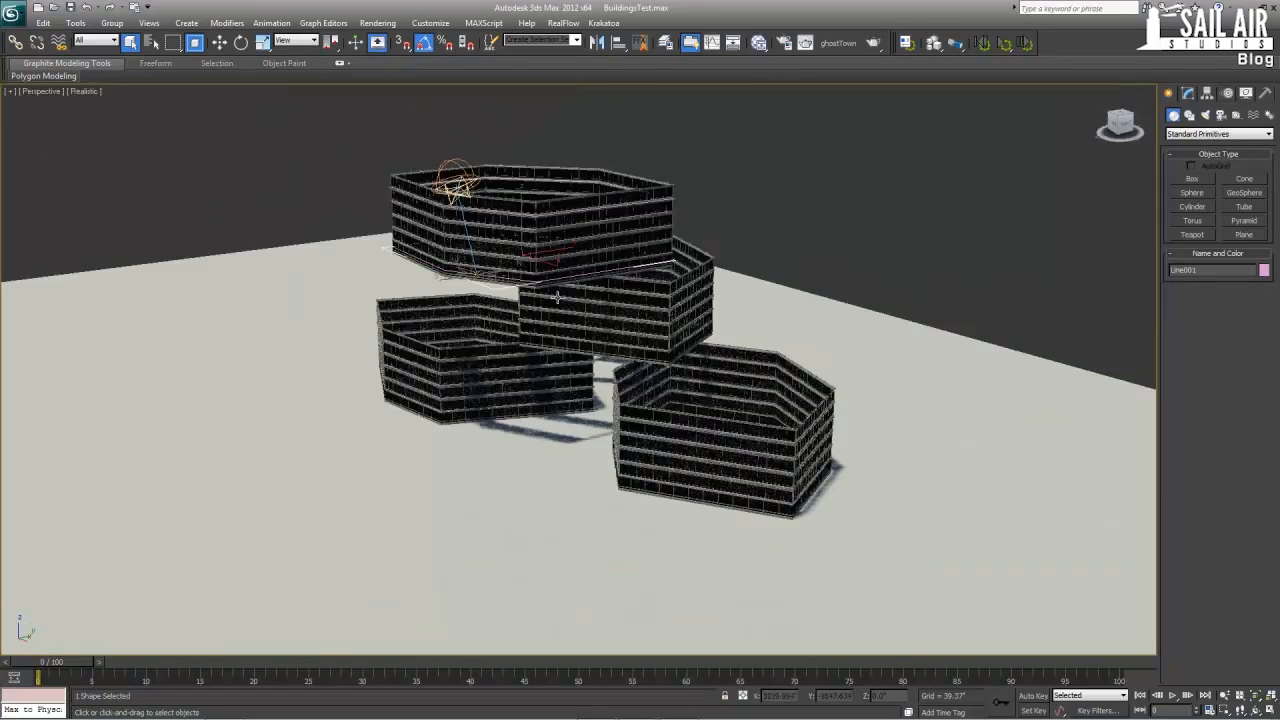
scroll(557, 297, up, 5)
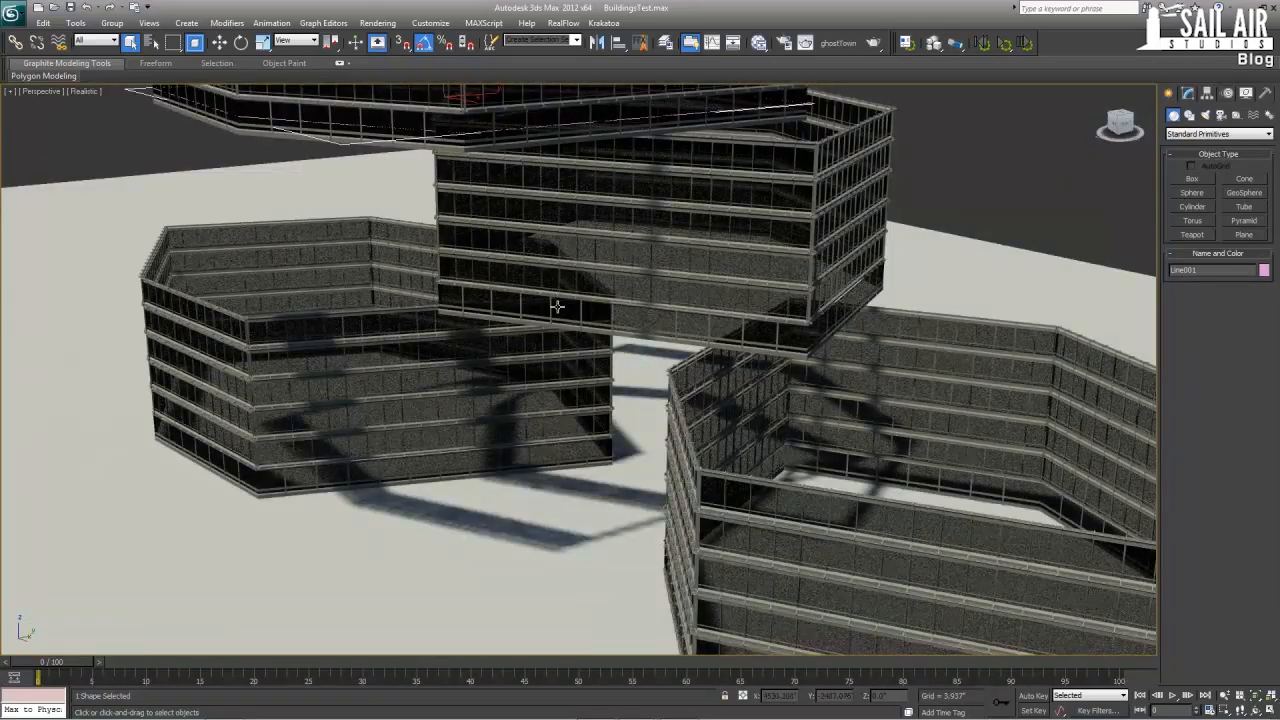
alt+middle_drag(560, 354, 535, 394)
scroll(535, 394, down, 3)
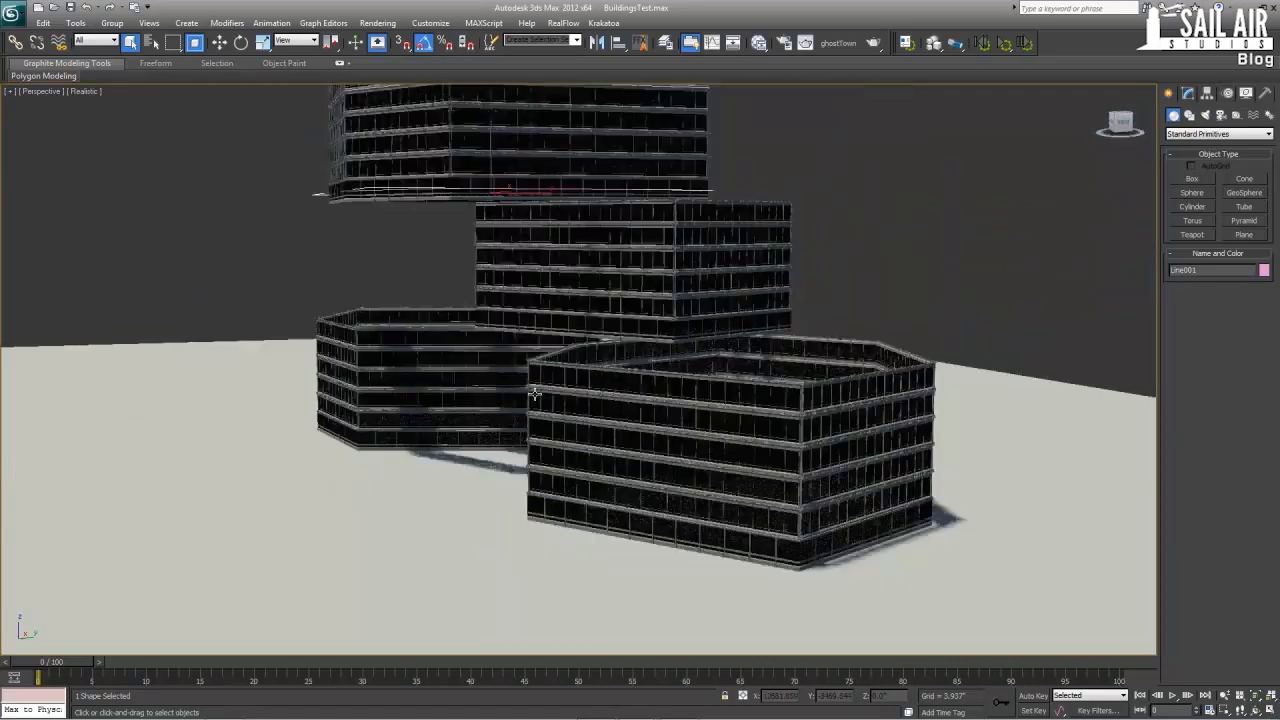
- Select individual RailClone facade objects on the lower and middle buildings and examine their structure
click(585, 383)
scroll(585, 383, down, 3)
alt+middle_drag(576, 345, 565, 265)
scroll(565, 381, up, 3)
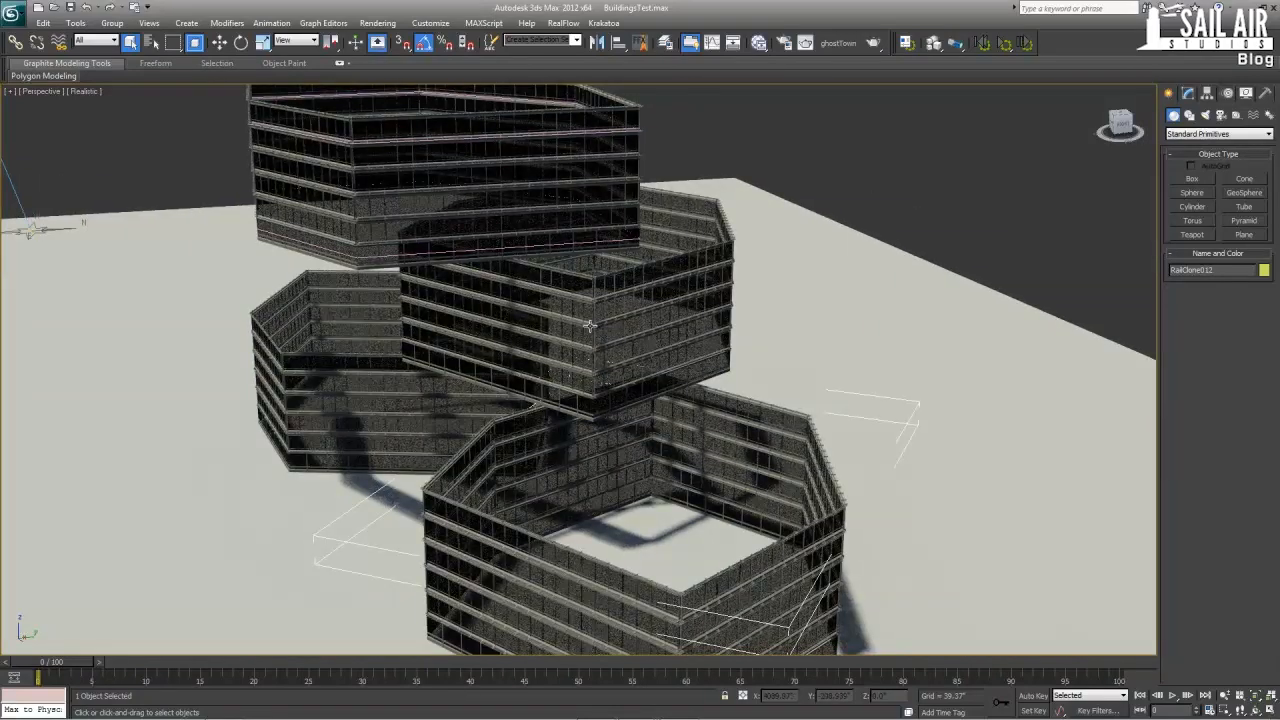
click(590, 325)
alt+middle_drag(587, 324, 594, 194)
scroll(572, 388, up, 5)
scroll(594, 194, down, 4)
alt+middle_drag(534, 277, 545, 300)
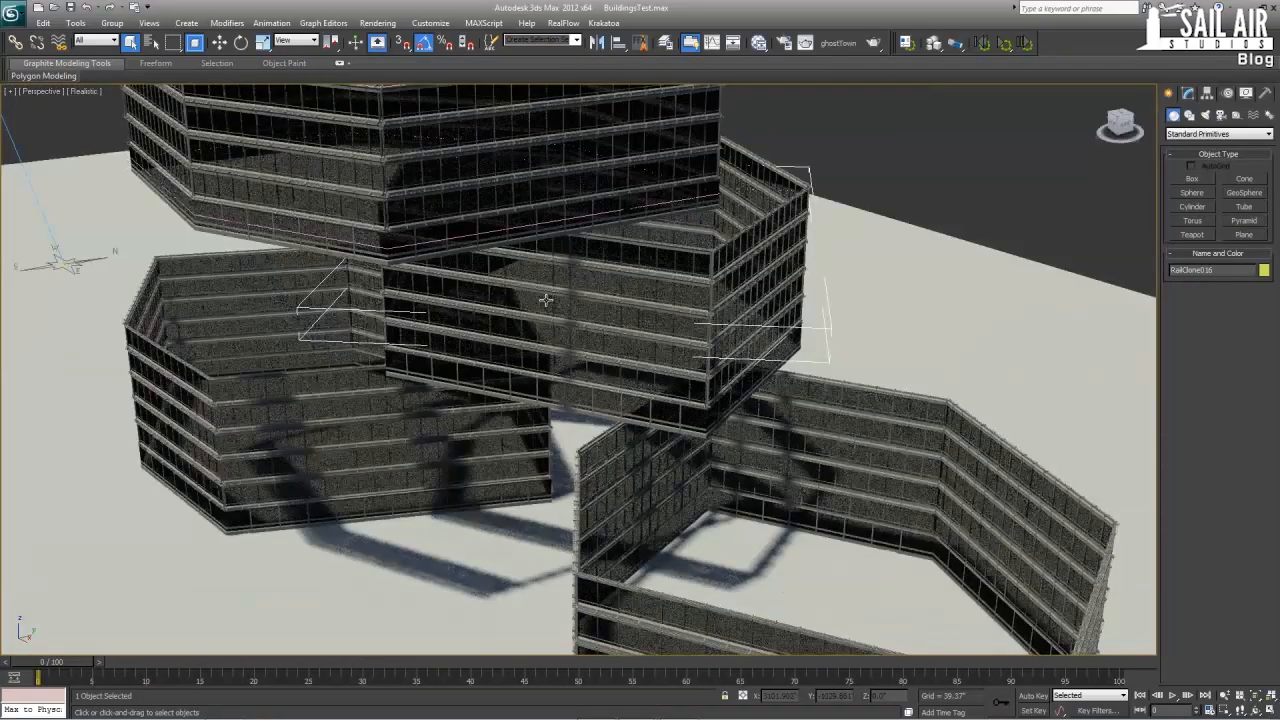
middle_drag(471, 249, 665, 311)
scroll(724, 340, down, 4)
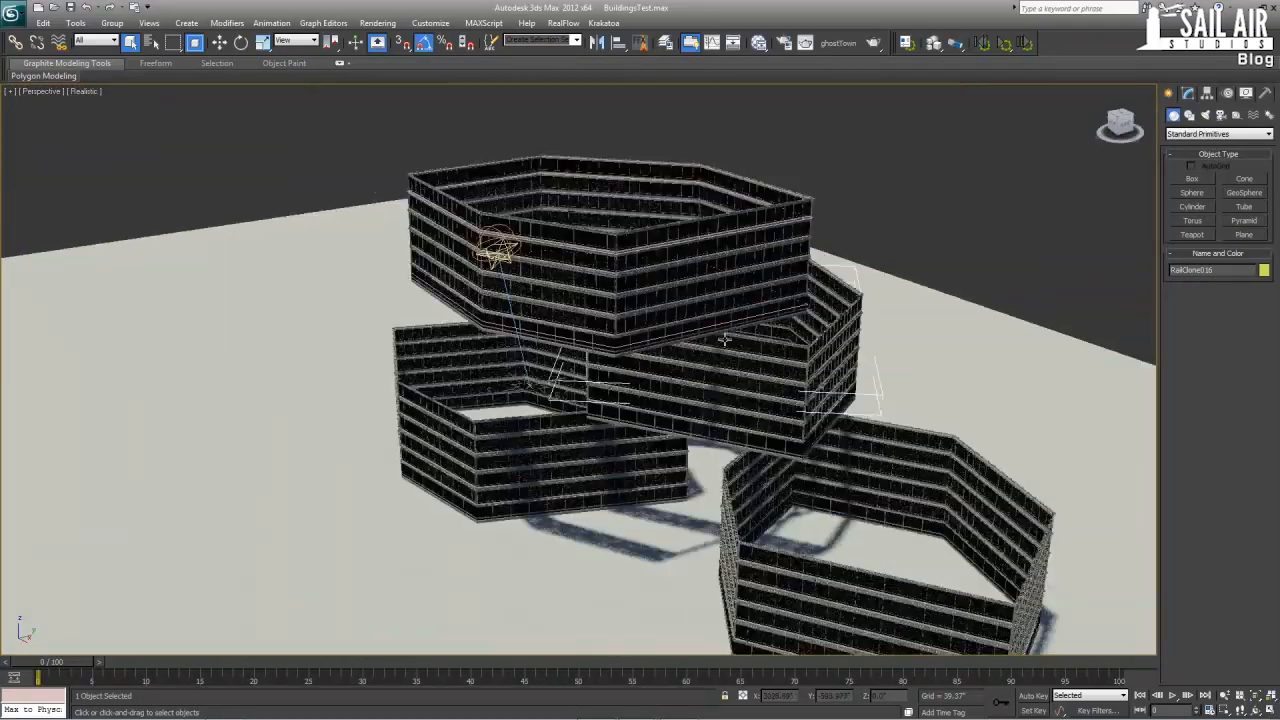
alt+middle_drag(724, 340, 607, 349)
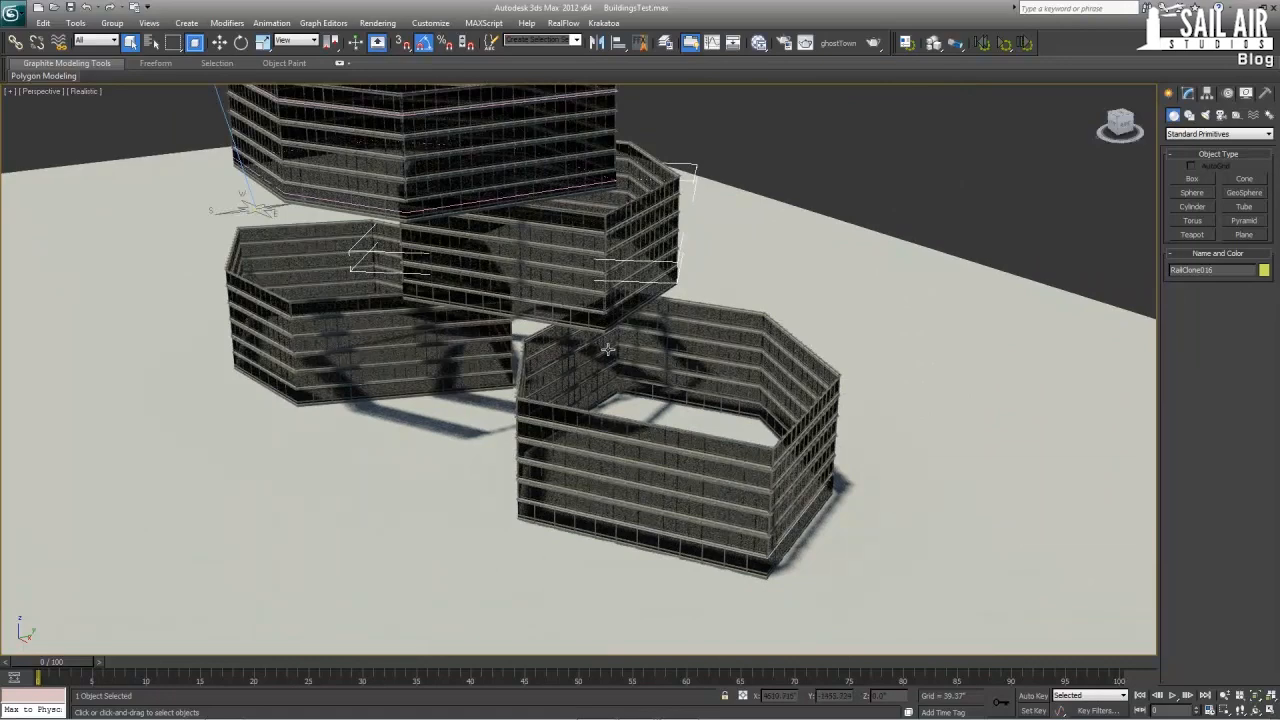
middle_drag(543, 194, 575, 394)
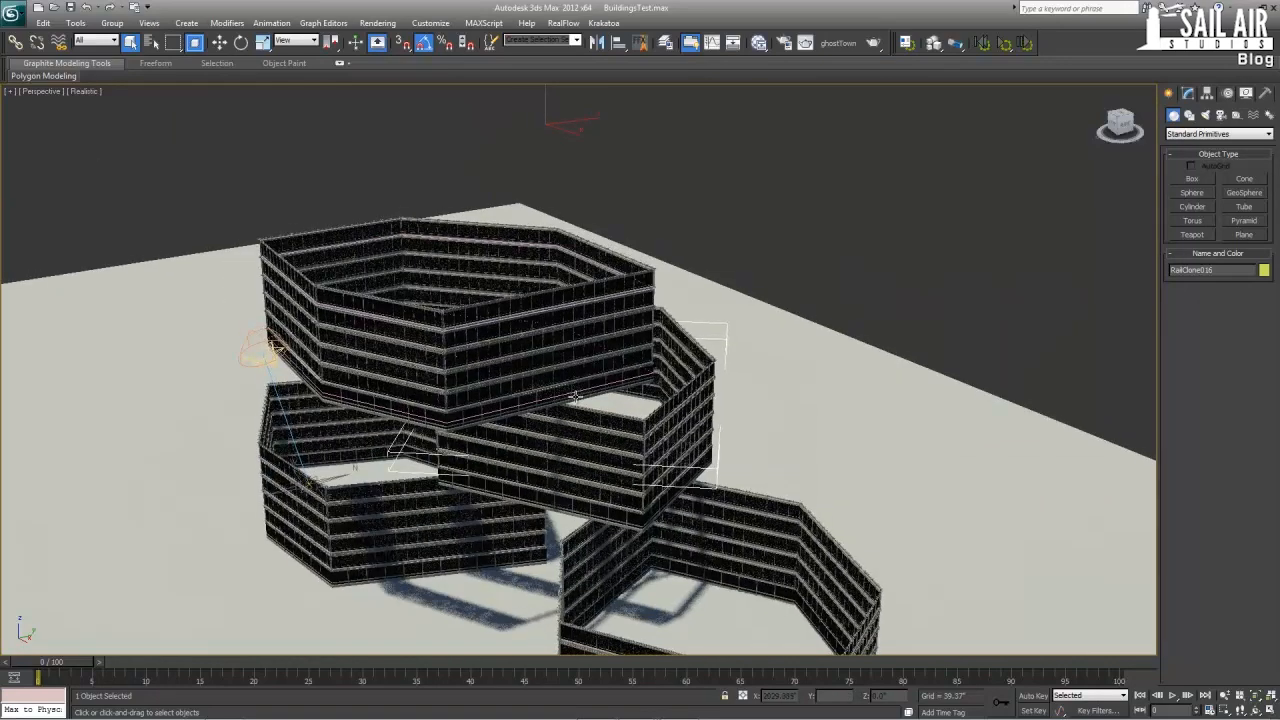
scroll(575, 397, up, 3)
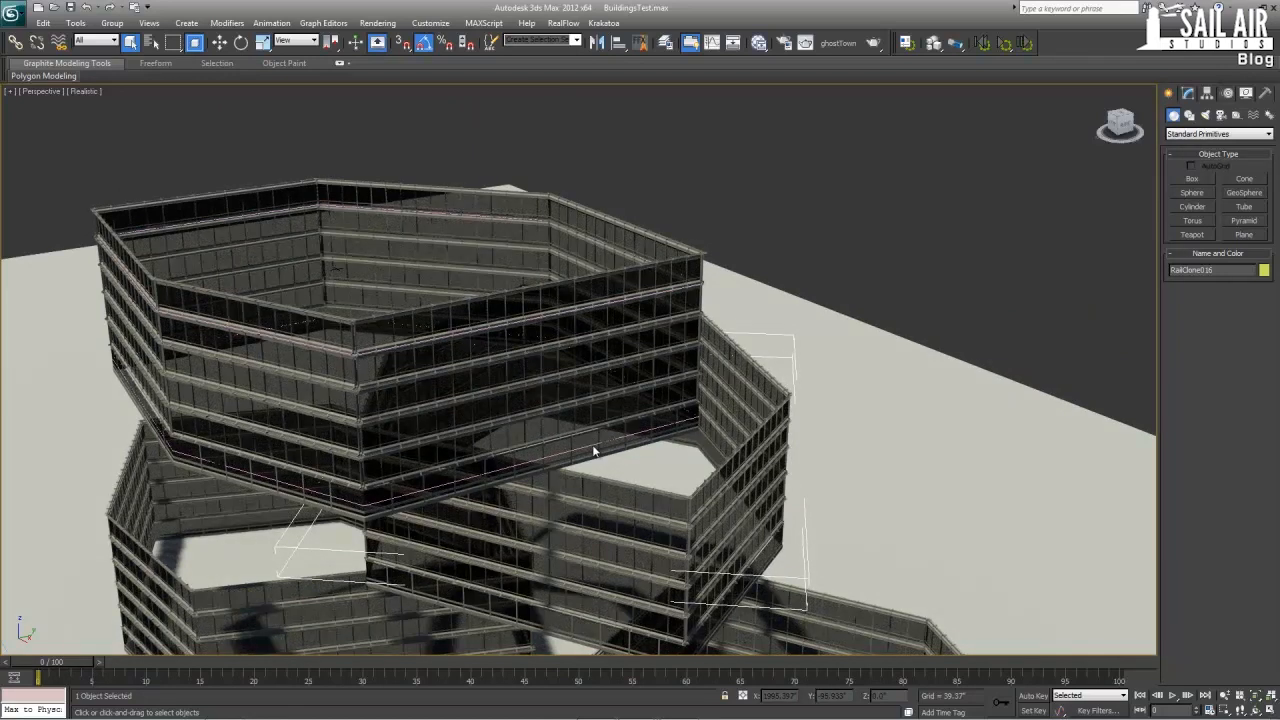
- Open the RailClone style editor for the top building's lowest floor and inspect its Linear 1S generator against the facade
click(593, 452)
click(1188, 92)
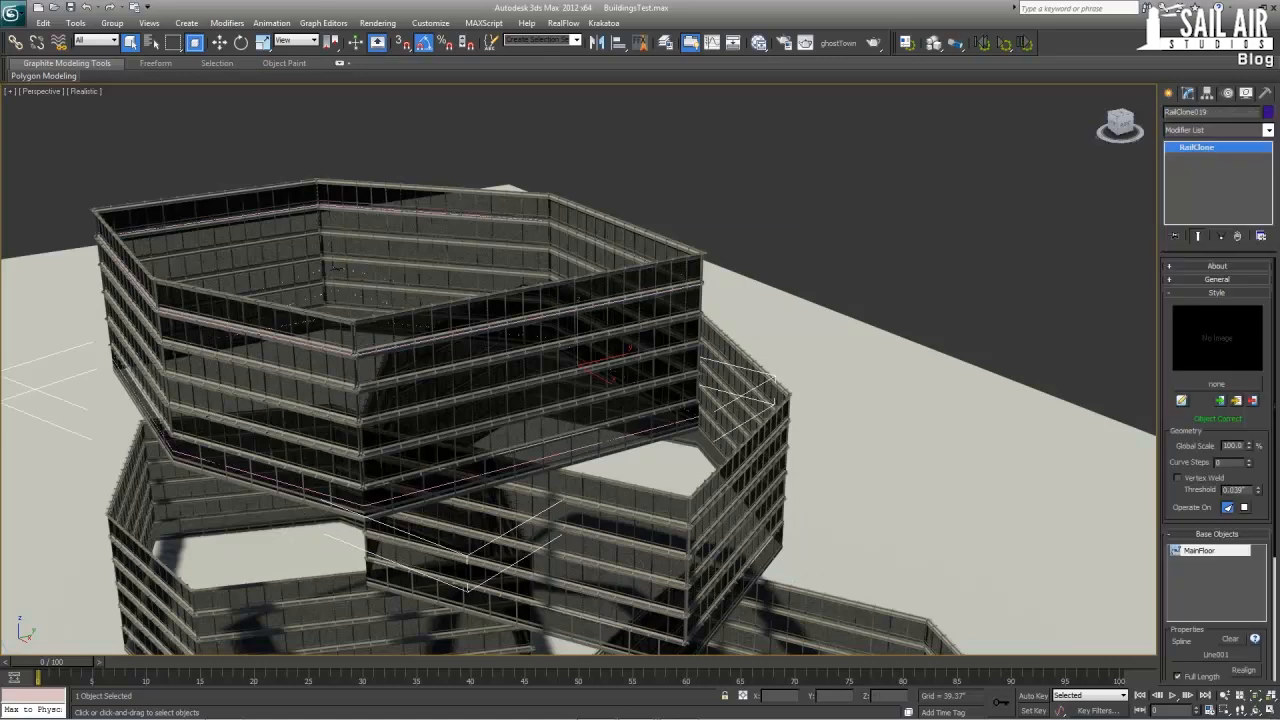
middle_drag(669, 423, 678, 271)
click(1181, 401)
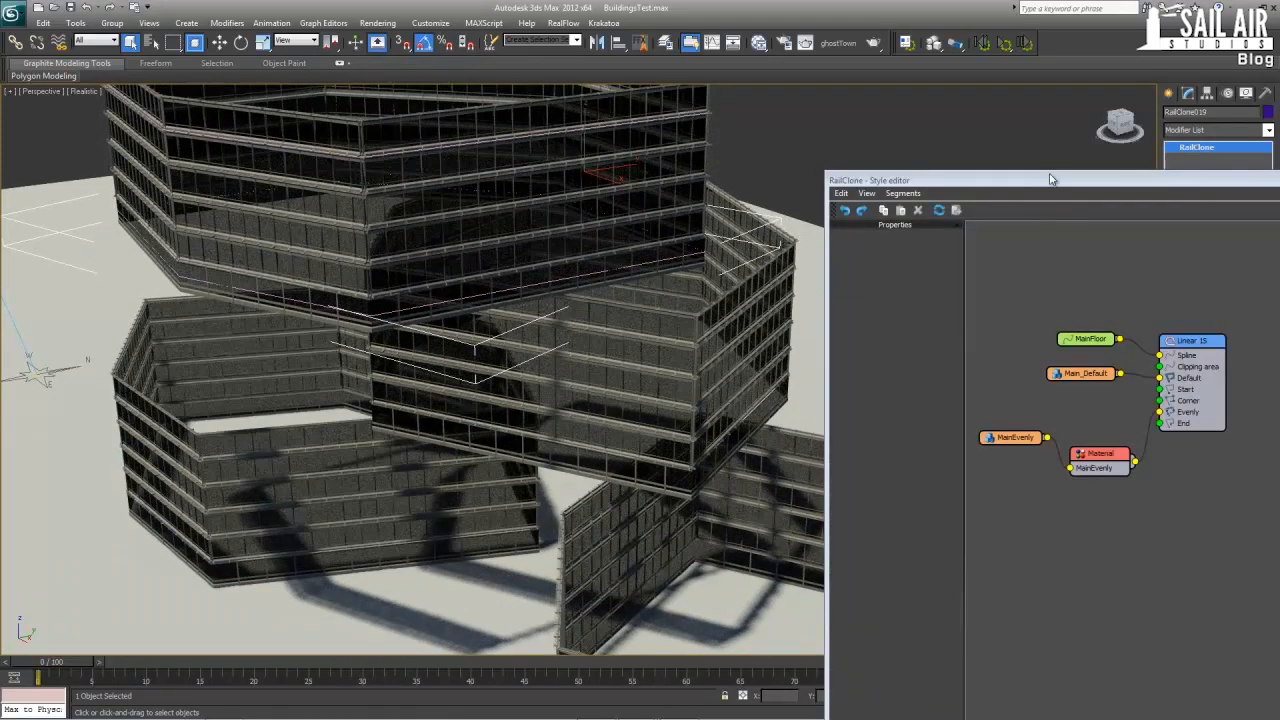
drag(1052, 178, 600, 54)
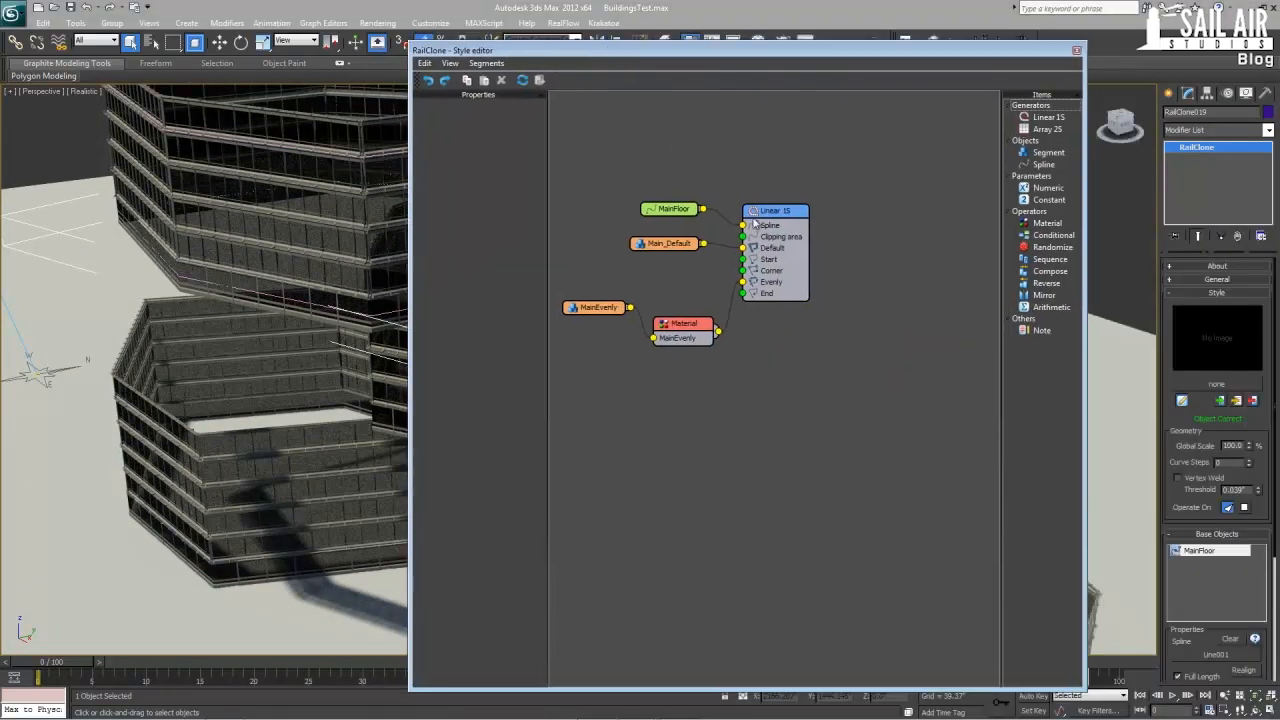
click(768, 212)
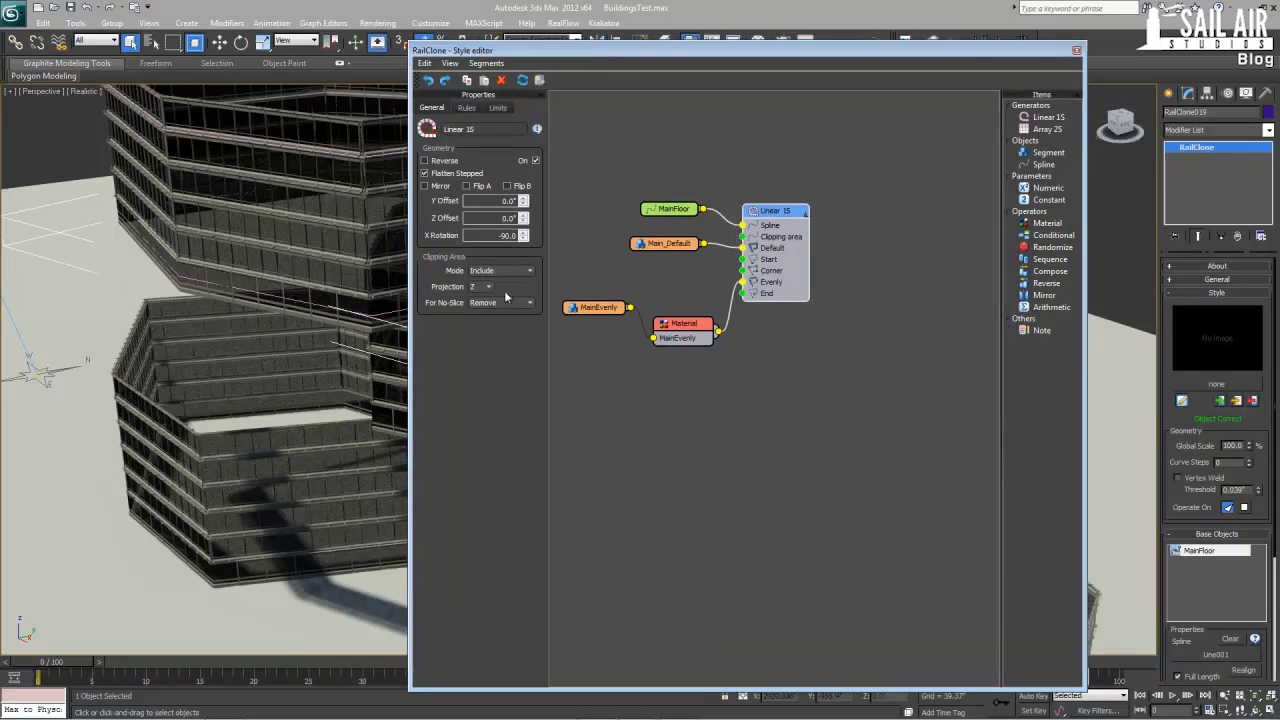
scroll(357, 297, up, 5)
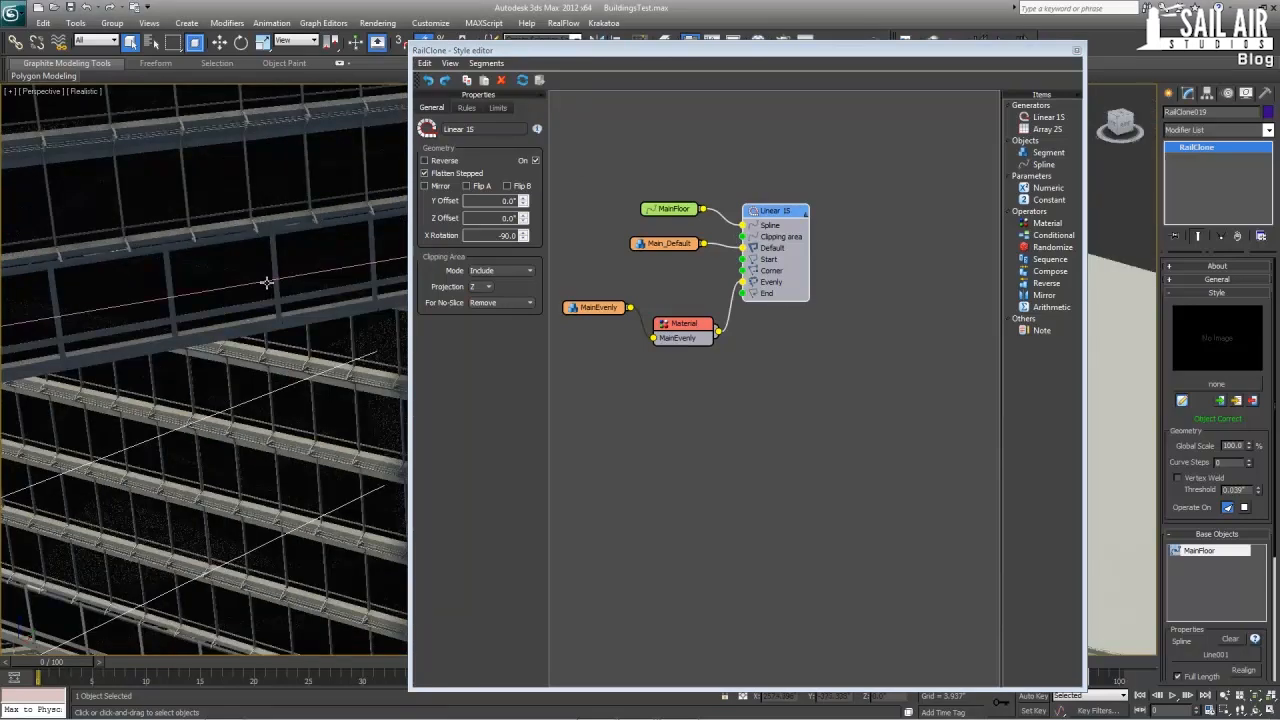
middle_drag(372, 294, 432, 309)
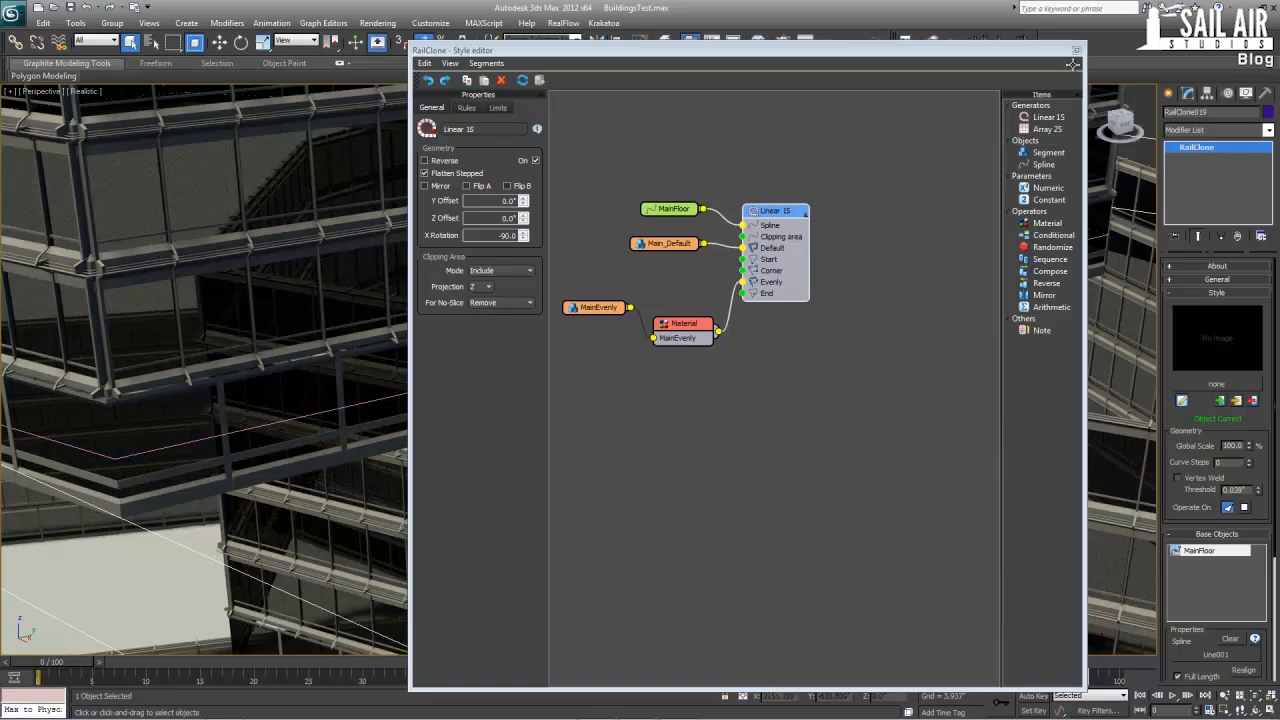
- Close the style editor and examine the top building's facade and floors from several angles
click(1076, 50)
middle_drag(415, 403, 498, 516)
scroll(498, 516, down, 5)
scroll(520, 456, up, 3)
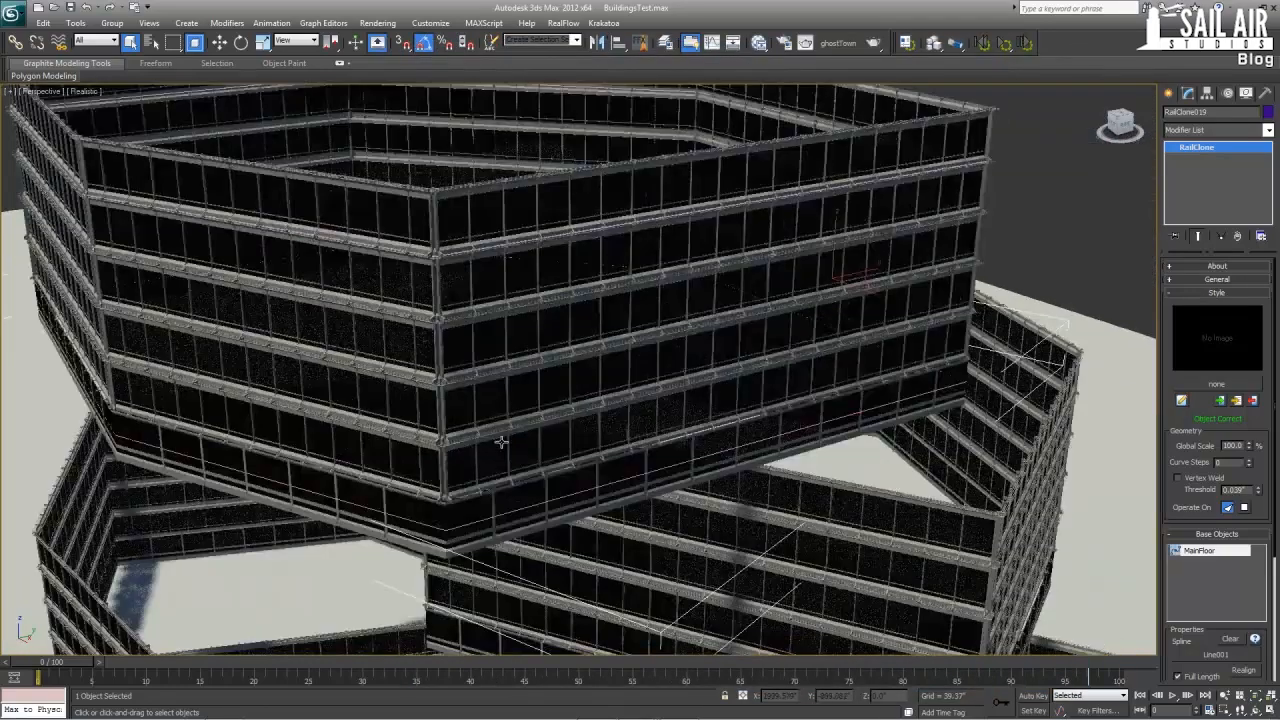
alt+middle_drag(515, 456, 582, 465)
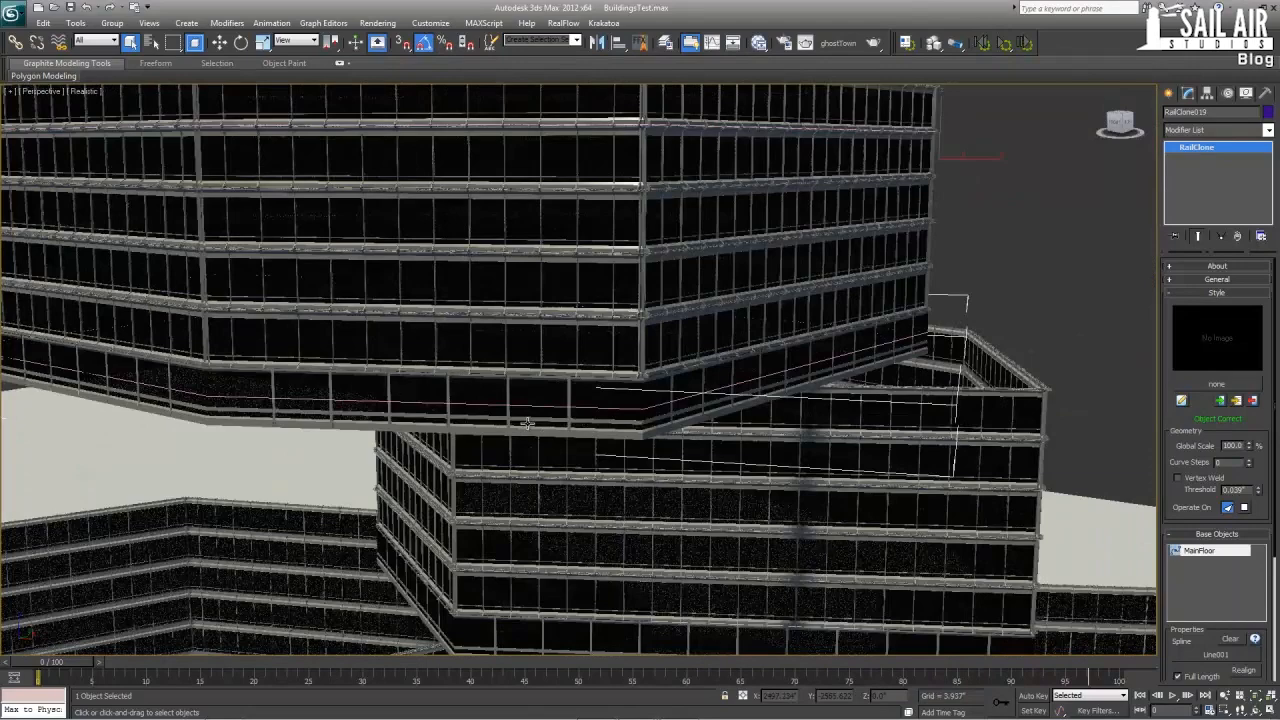
scroll(293, 331, down, 5)
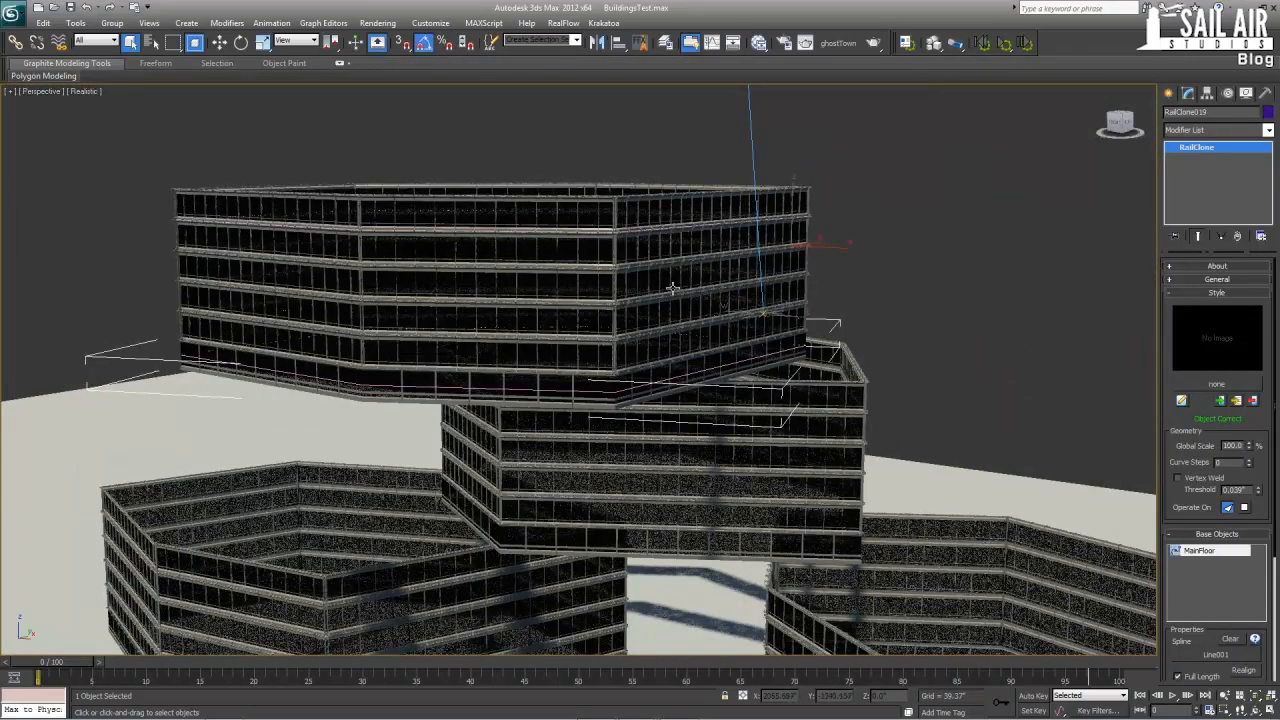
middle_drag(543, 384, 632, 253)
alt+middle_drag(624, 308, 655, 365)
scroll(730, 362, up, 3)
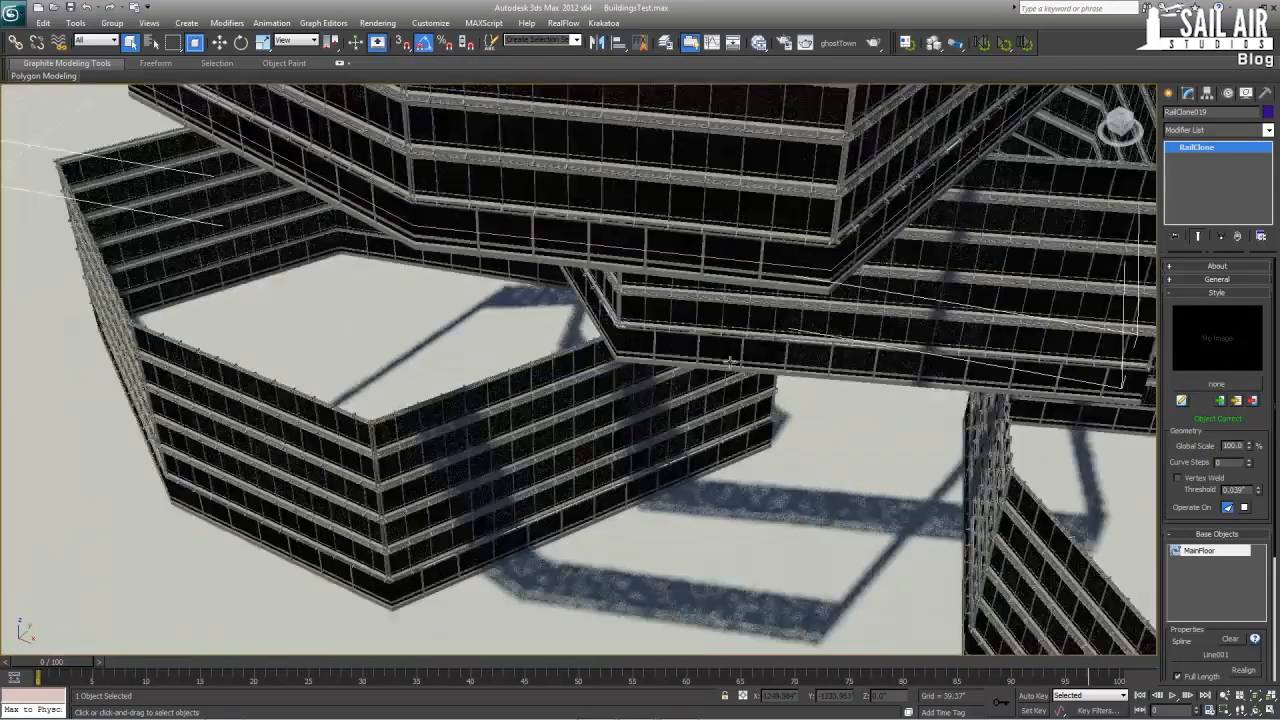
scroll(730, 362, down, 4)
alt+middle_drag(540, 350, 662, 409)
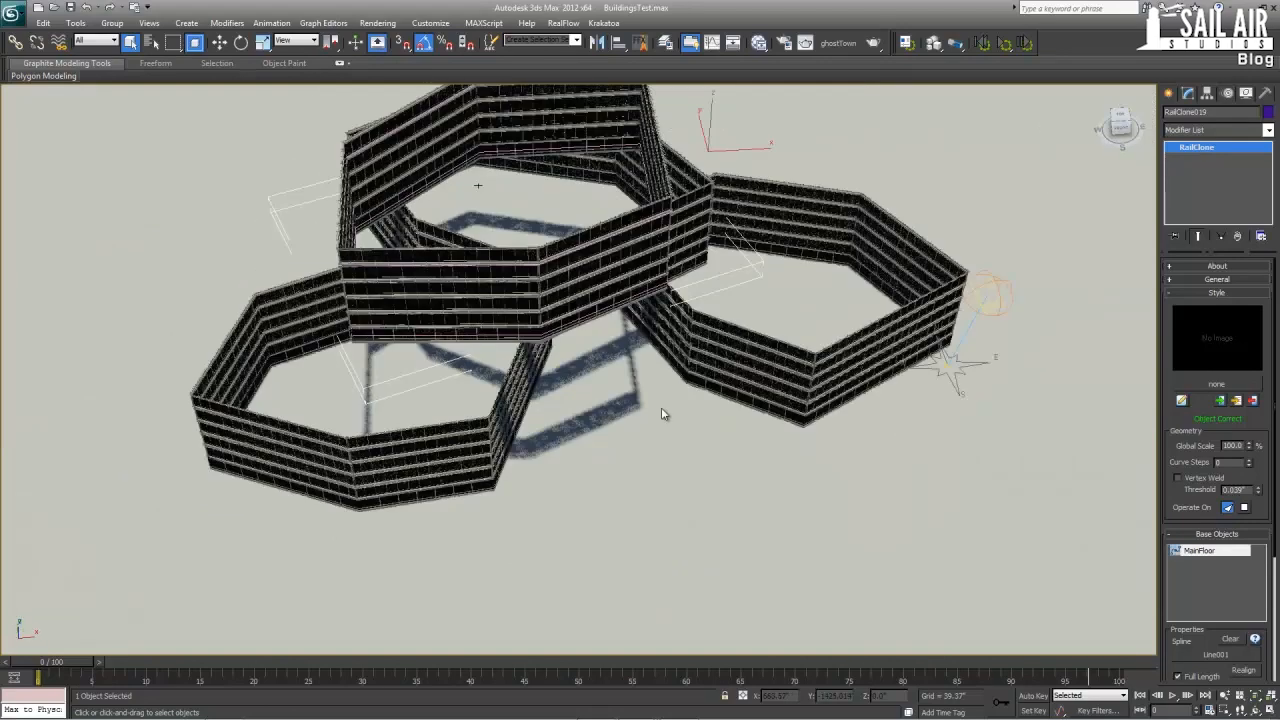
- Unhide the source window segments inside the top building
right_click(661, 413)
click(745, 346)
click(486, 178)
alt+middle_drag(700, 395, 669, 419)
key(z)
alt+middle_drag(654, 311, 620, 396)
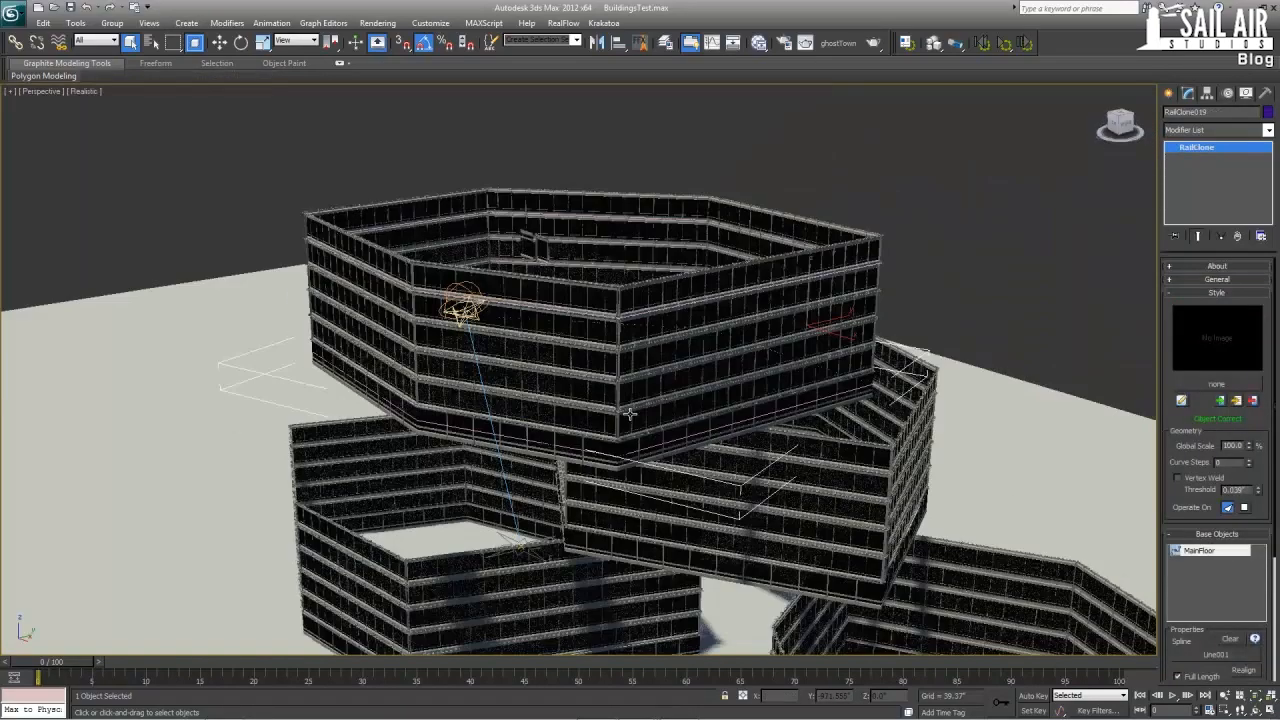
- Inspect the top building's facade and select the base spline that it follows
alt+middle_drag(610, 400, 630, 413)
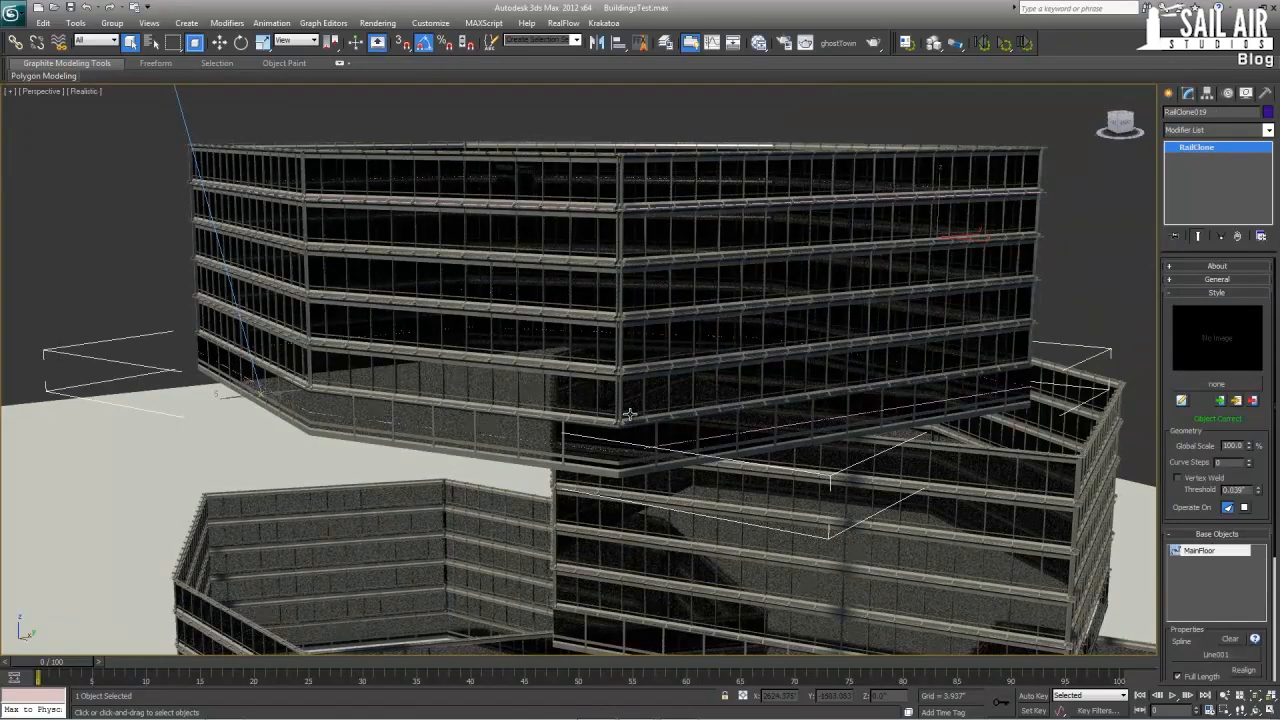
alt+middle_drag(618, 432, 712, 345)
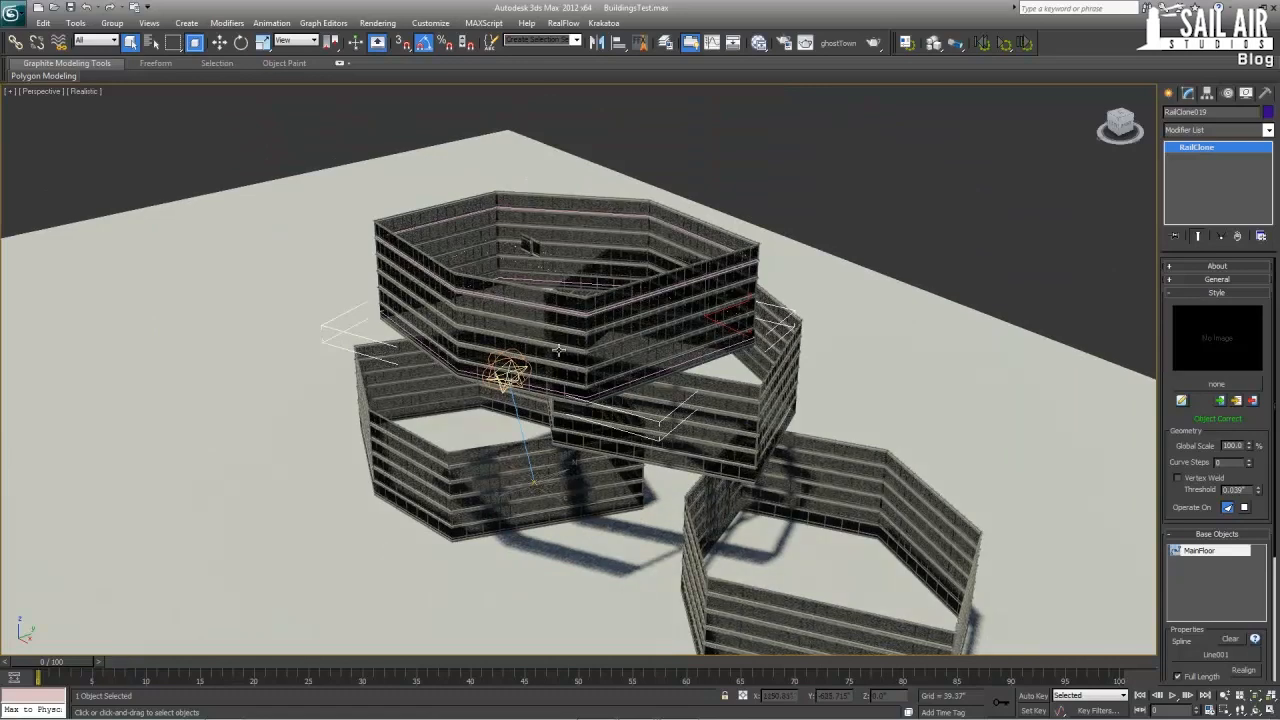
click(570, 393)
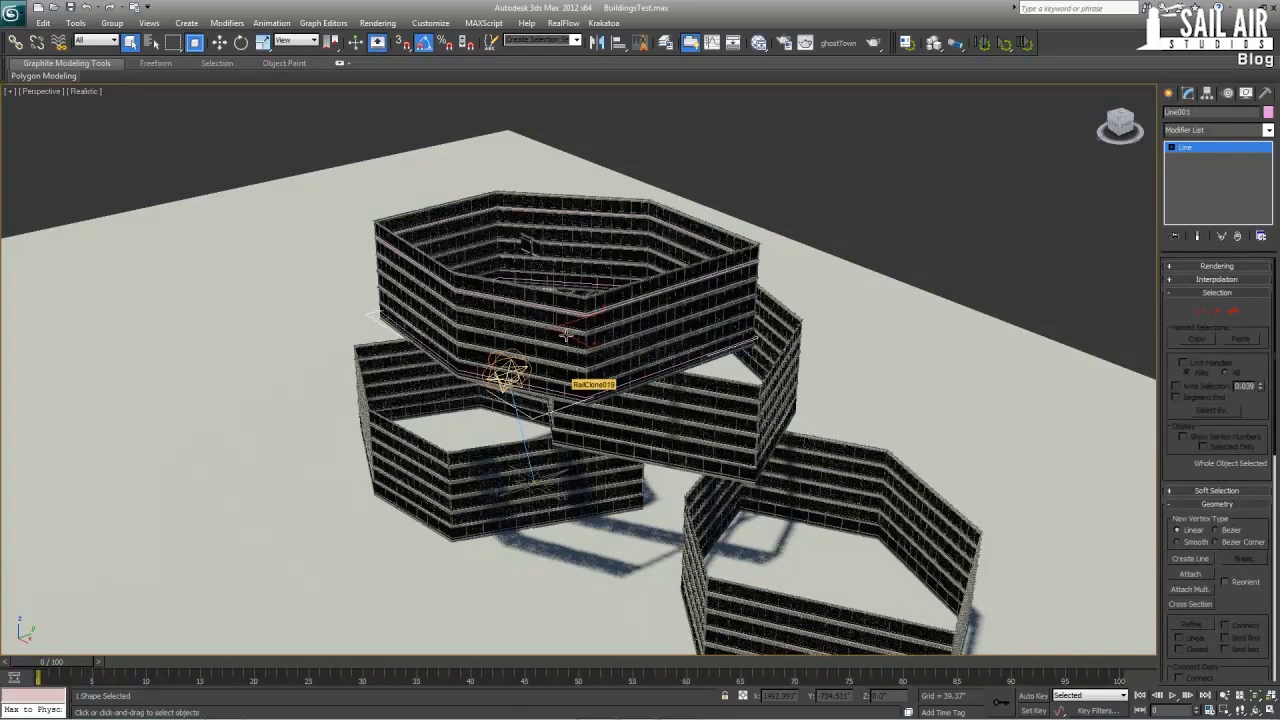
scroll(638, 355, up, 5)
scroll(655, 399, down, 3)
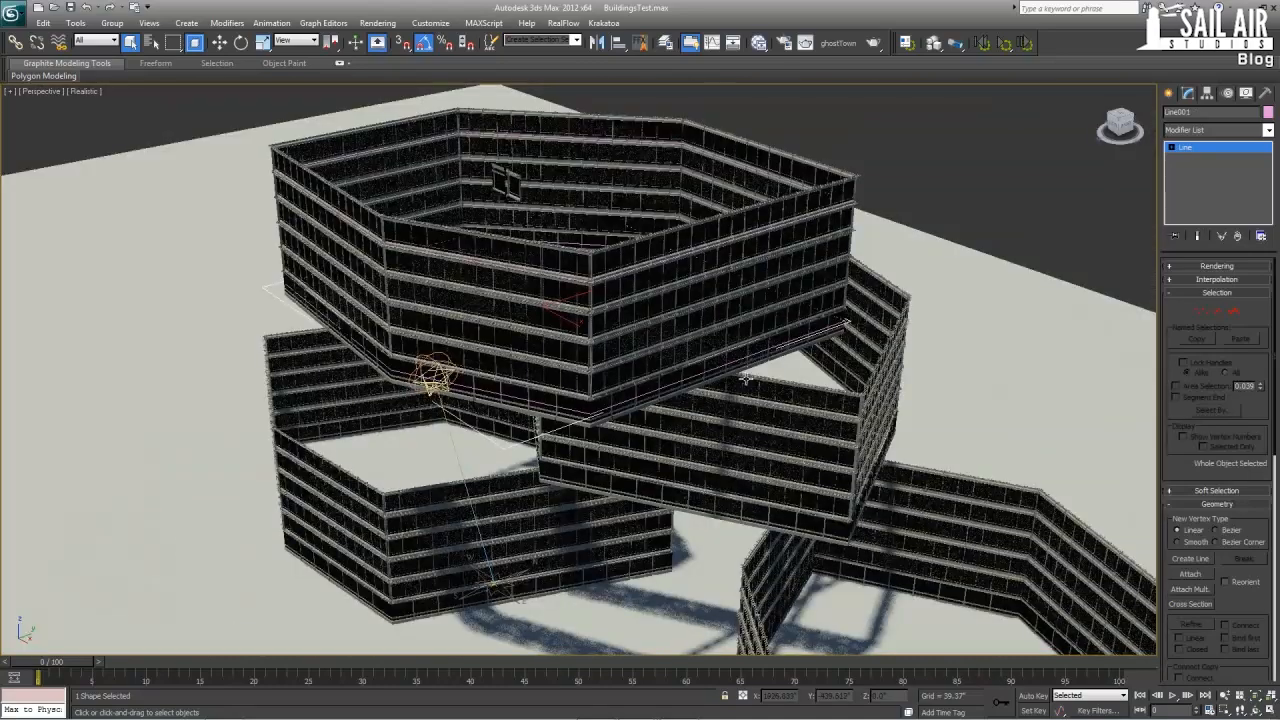
- Inspect the Default_UpperFloors window segment inside the top building, and clear the selection
click(508, 180)
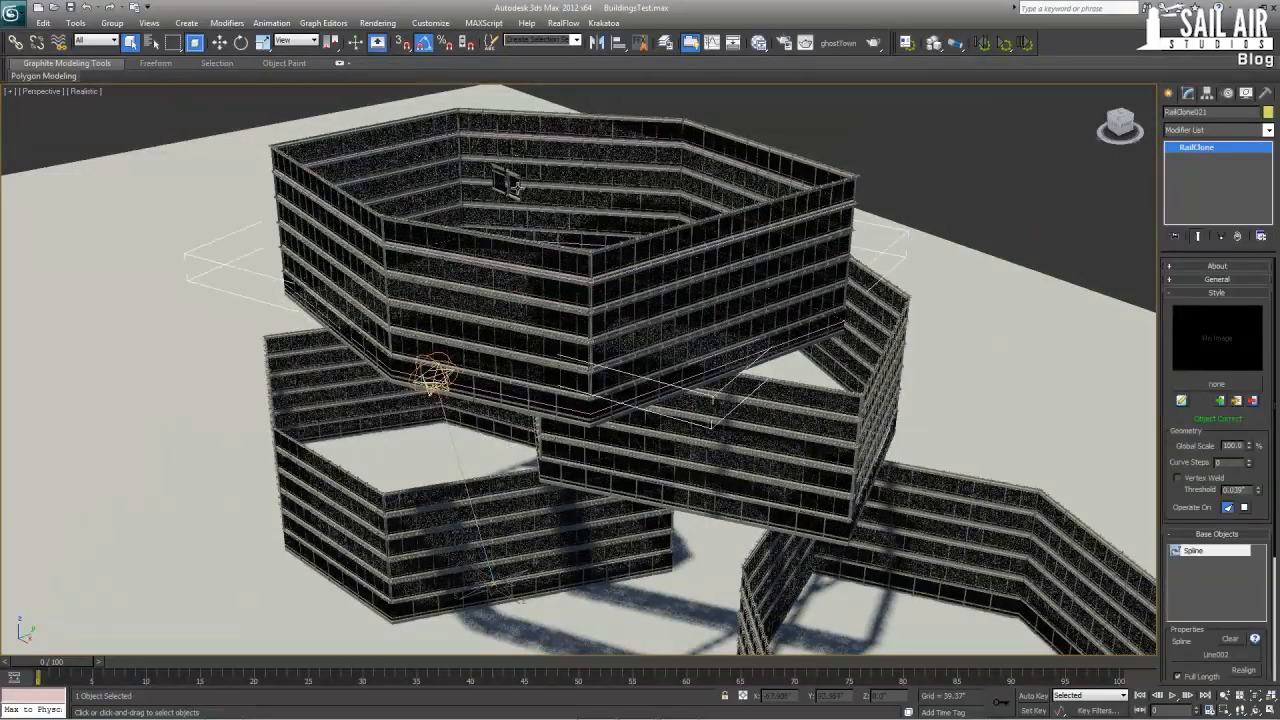
scroll(510, 185, up, 5)
mouse_move(531, 217)
alt+middle_down()
mouse_move(582, 252)
mouse_move(599, 228)
alt+middle_up()
scroll(599, 228, down, 5)
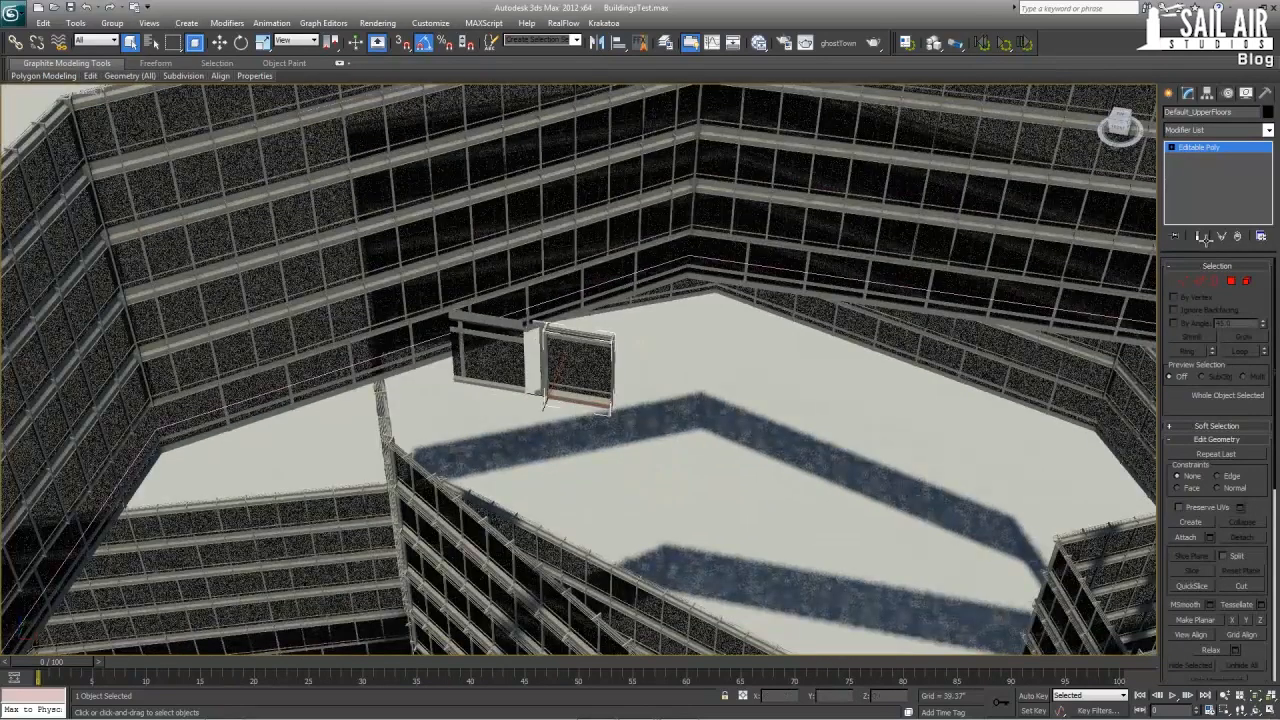
scroll(875, 396, down, 10)
click(820, 173)
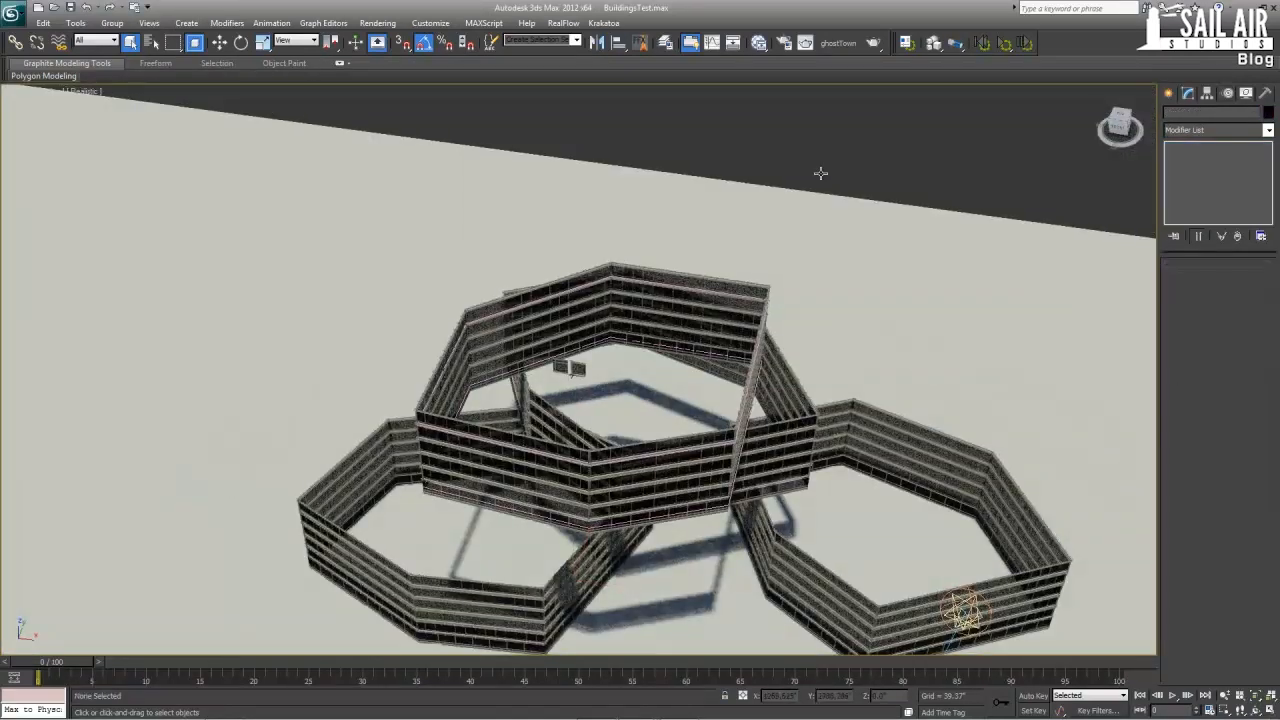
- Review the complete building complex from above and from ground level
scroll(557, 364, up, 3)
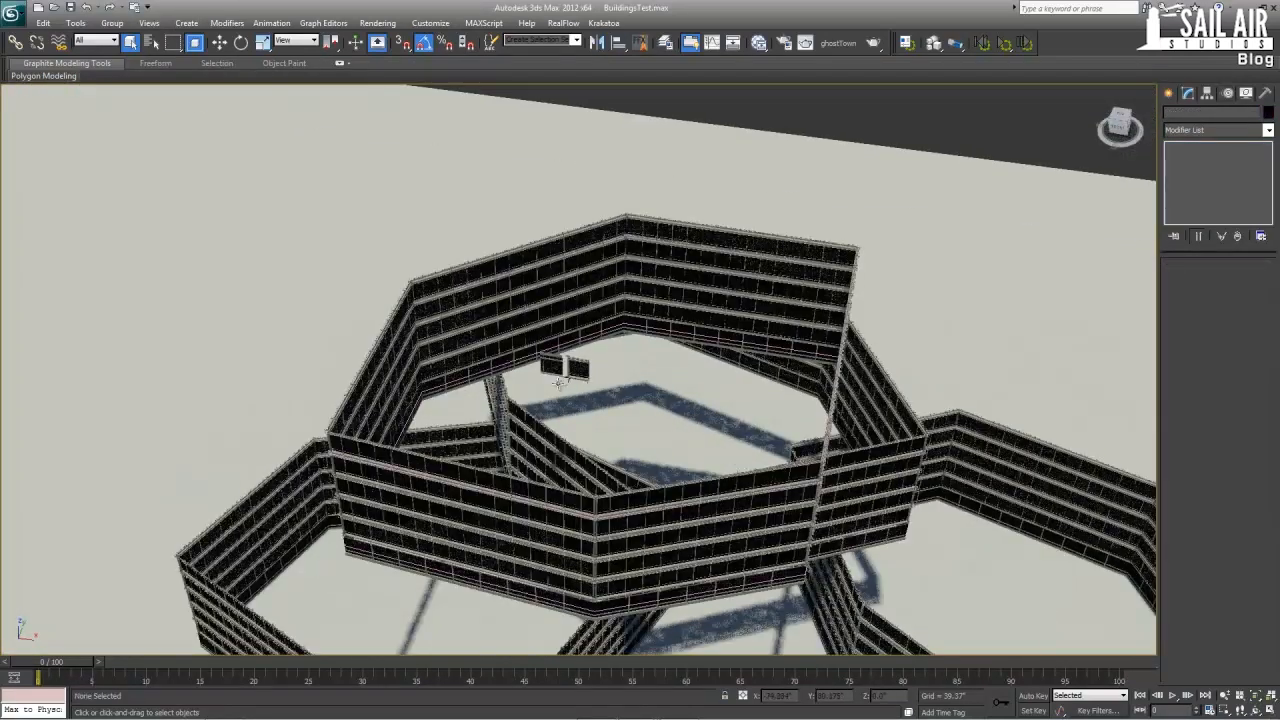
alt+middle_drag(560, 385, 549, 349)
scroll(602, 470, down, 3)
middle_drag(621, 511, 593, 372)
middle_drag(745, 381, 587, 372)
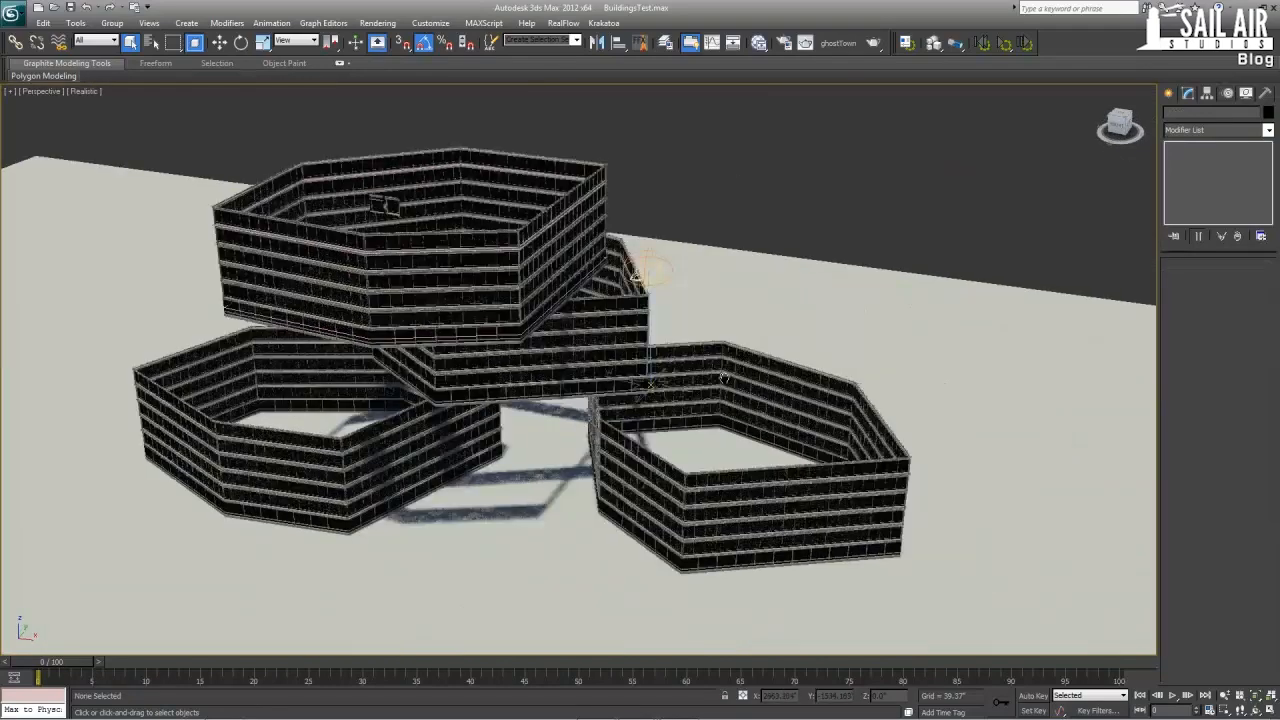
scroll(620, 380, up, 3)
scroll(652, 379, down, 9)
scroll(690, 365, up, 5)
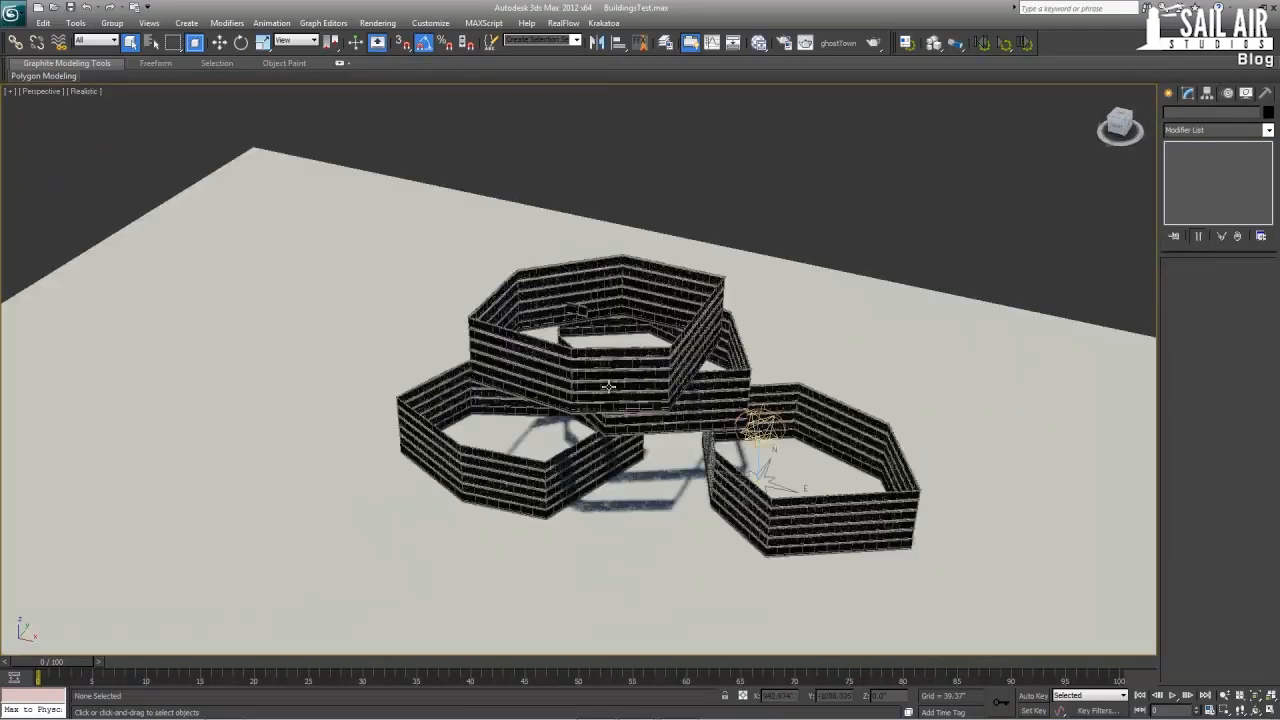
scroll(737, 327, up, 2)
scroll(737, 327, up, 2)
alt+middle_drag(745, 357, 747, 304)
middle_drag(747, 300, 706, 424)
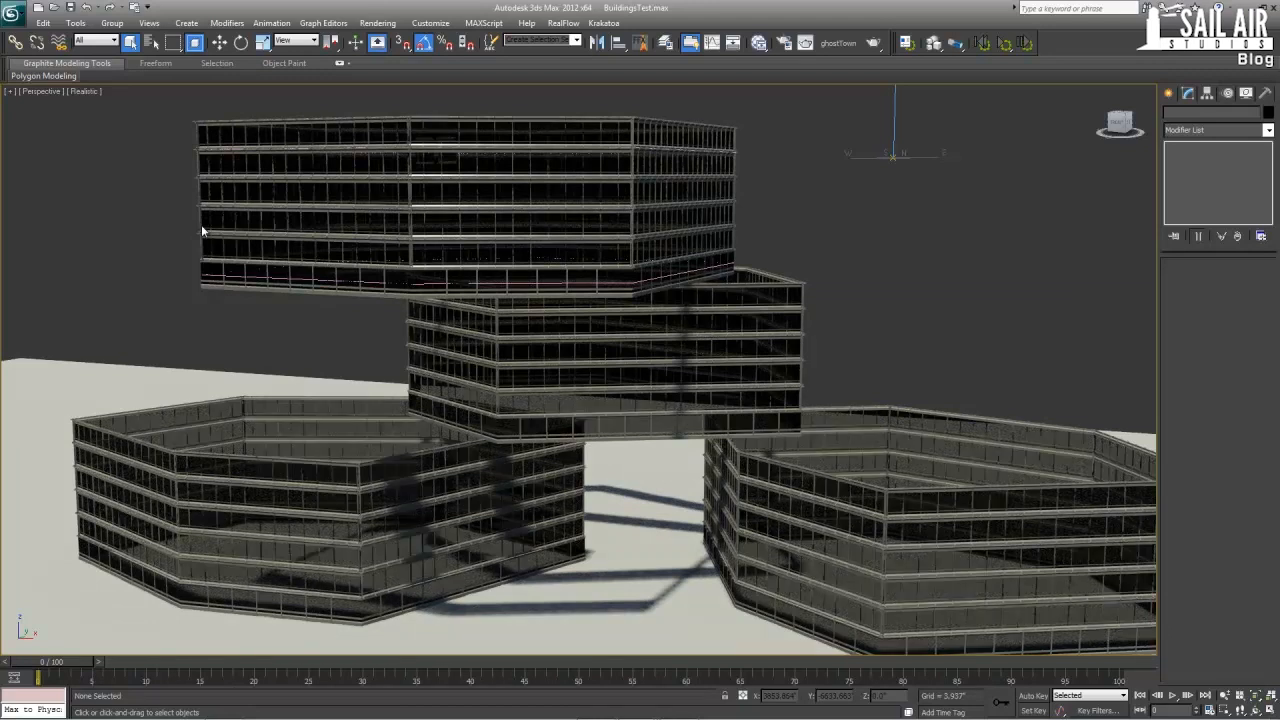
- Reset the scene to an empty untitled file and confirm the reset
click(11, 13)
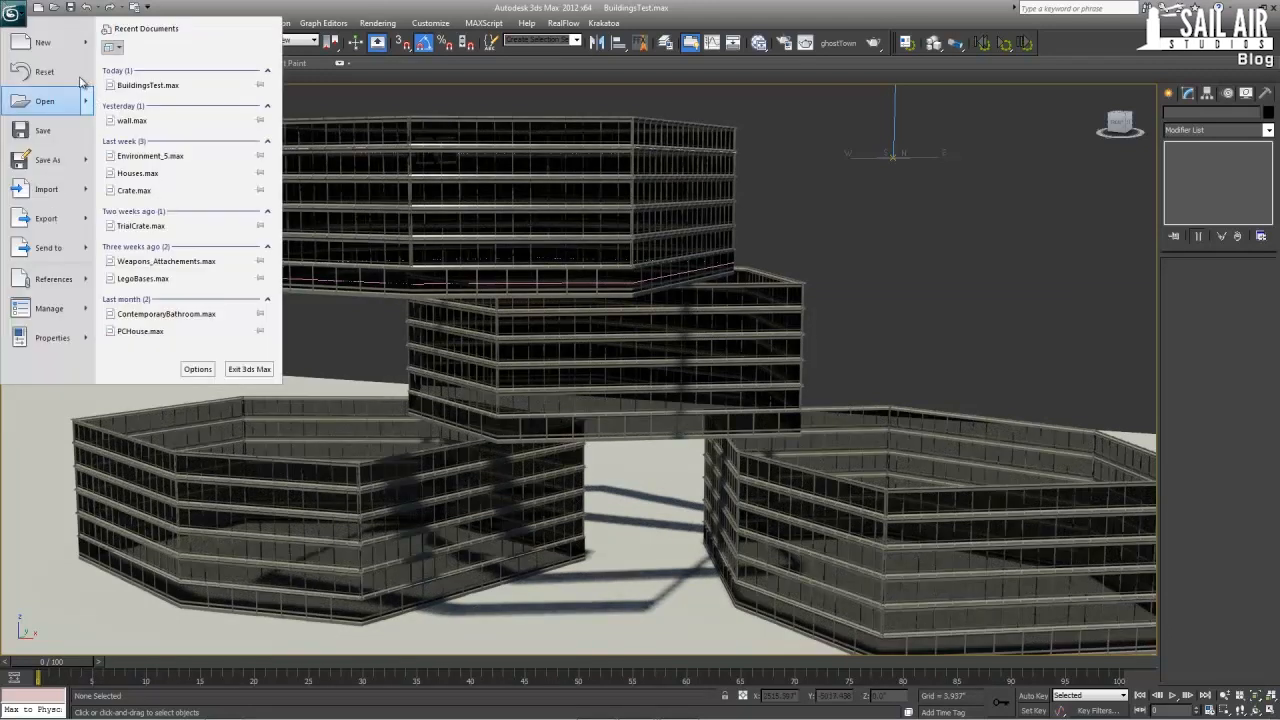
click(45, 73)
click(596, 411)
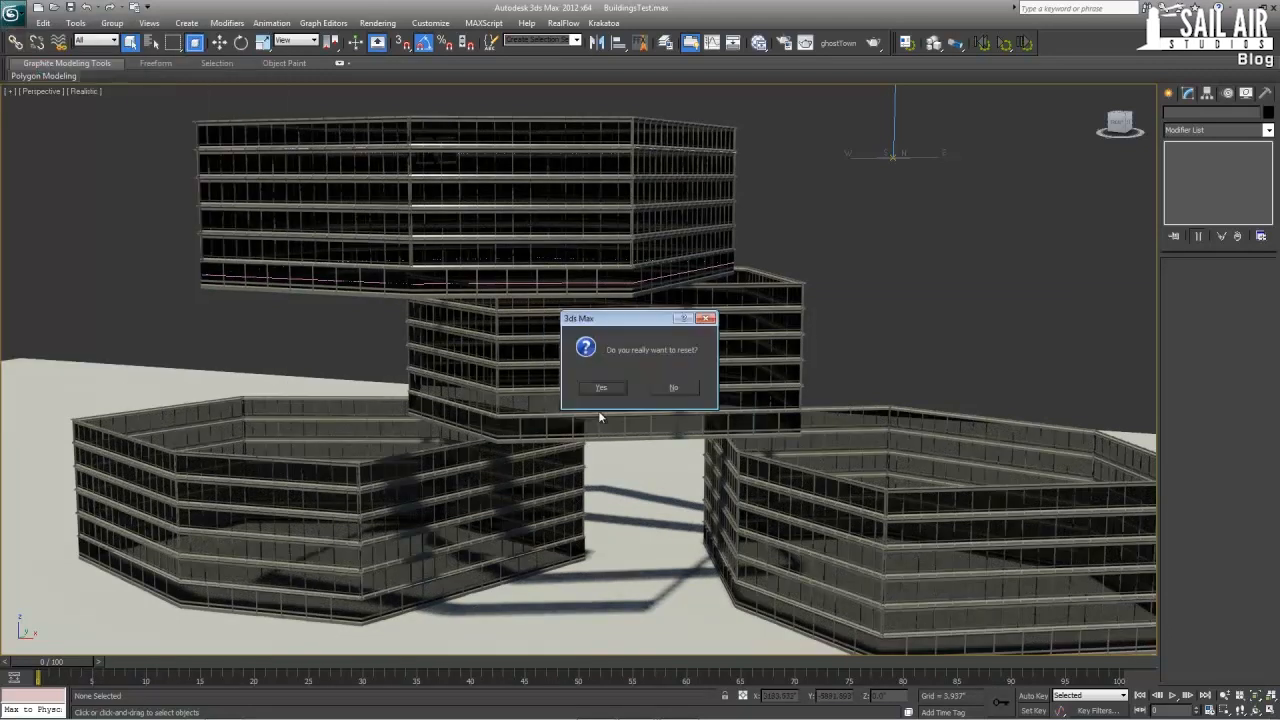
click(605, 387)
- Create a RailClone Lite object from the Itoo Software geometry near the origin in the Perspective view
click(1187, 94)
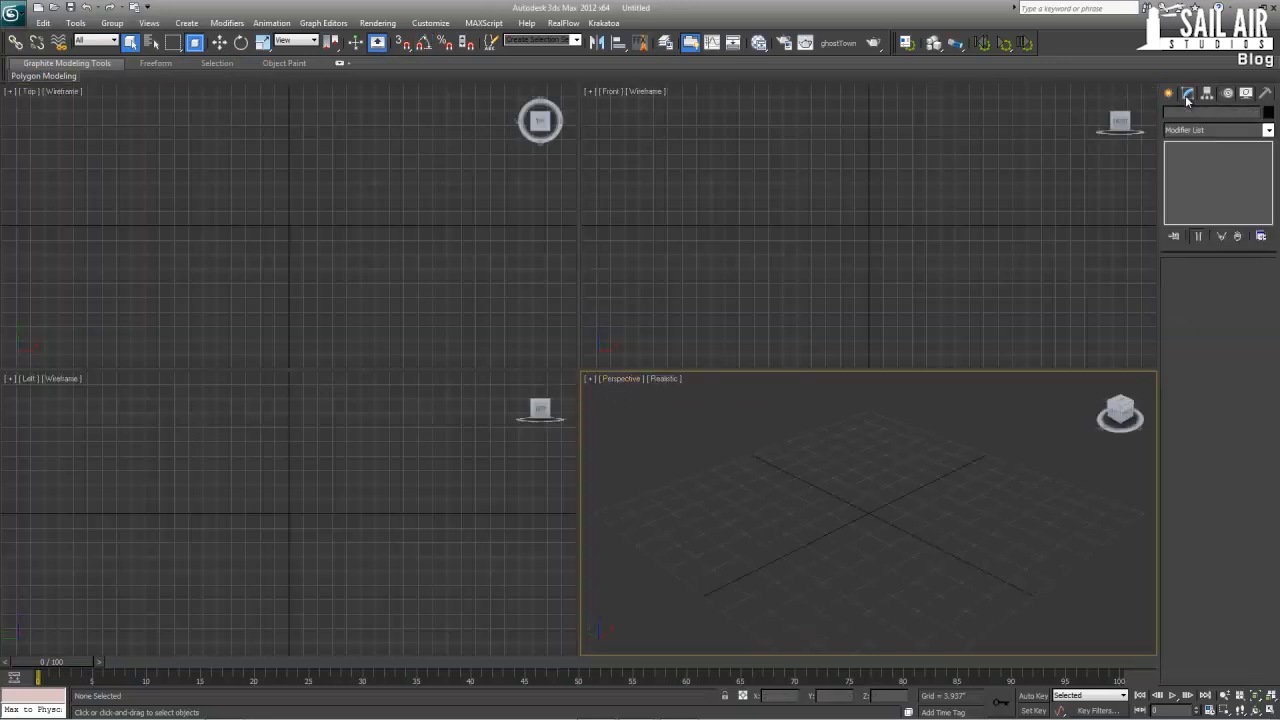
click(1167, 94)
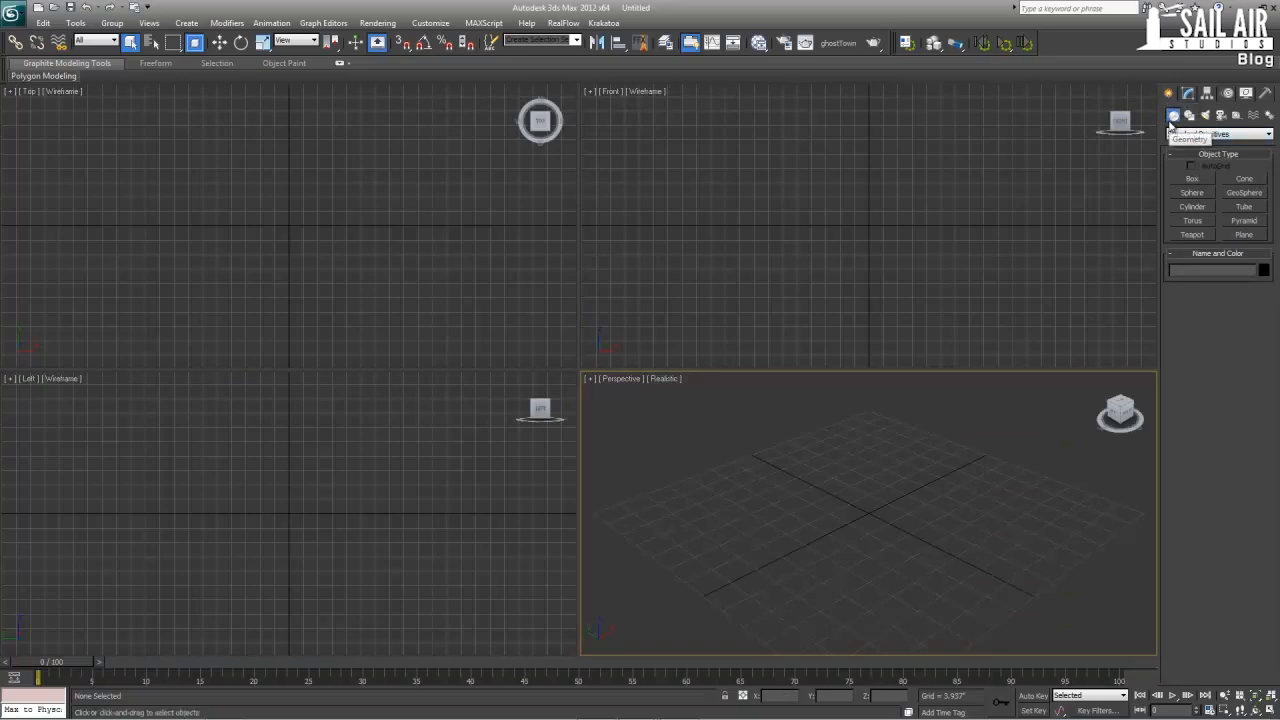
click(1218, 134)
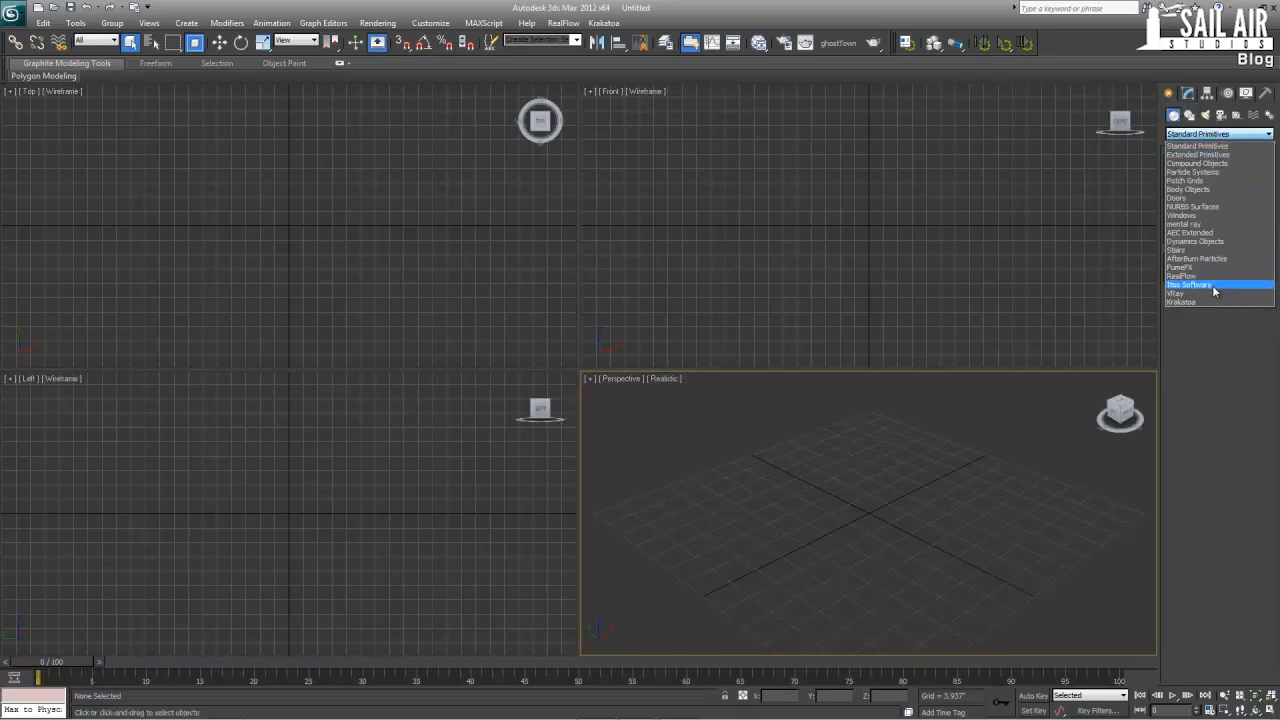
click(1212, 285)
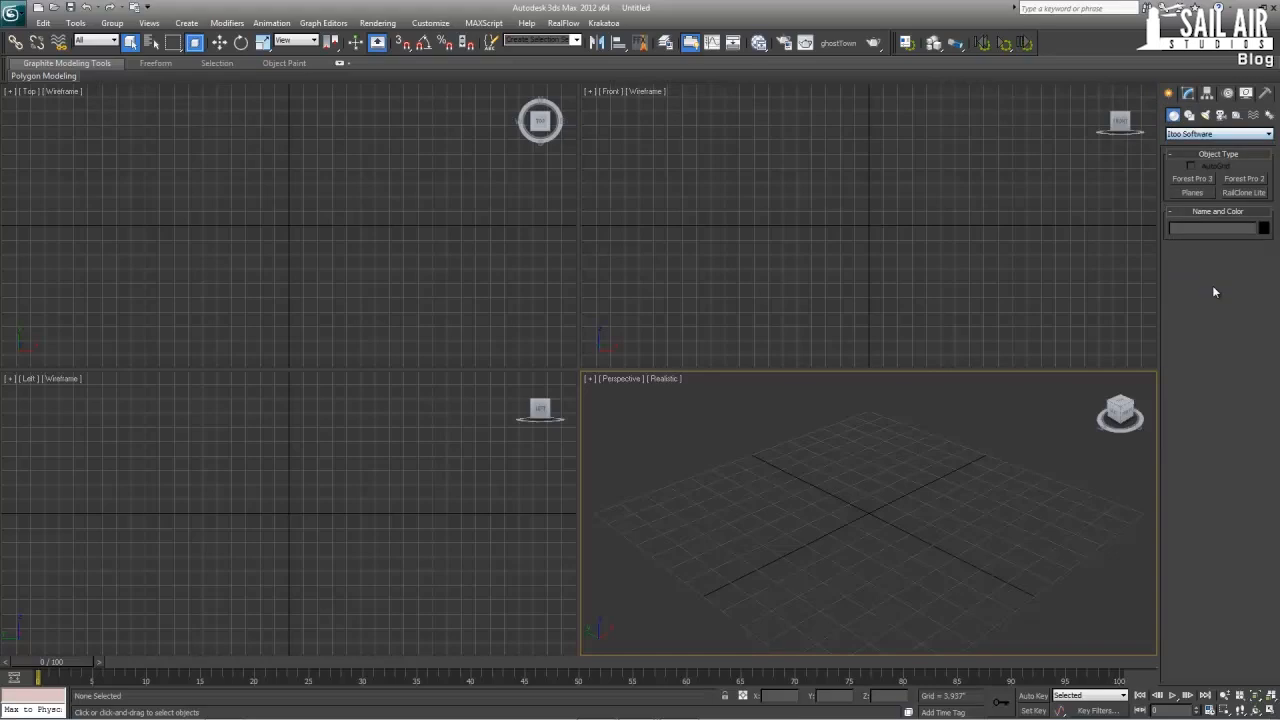
click(1229, 190)
drag(838, 524, 867, 517)
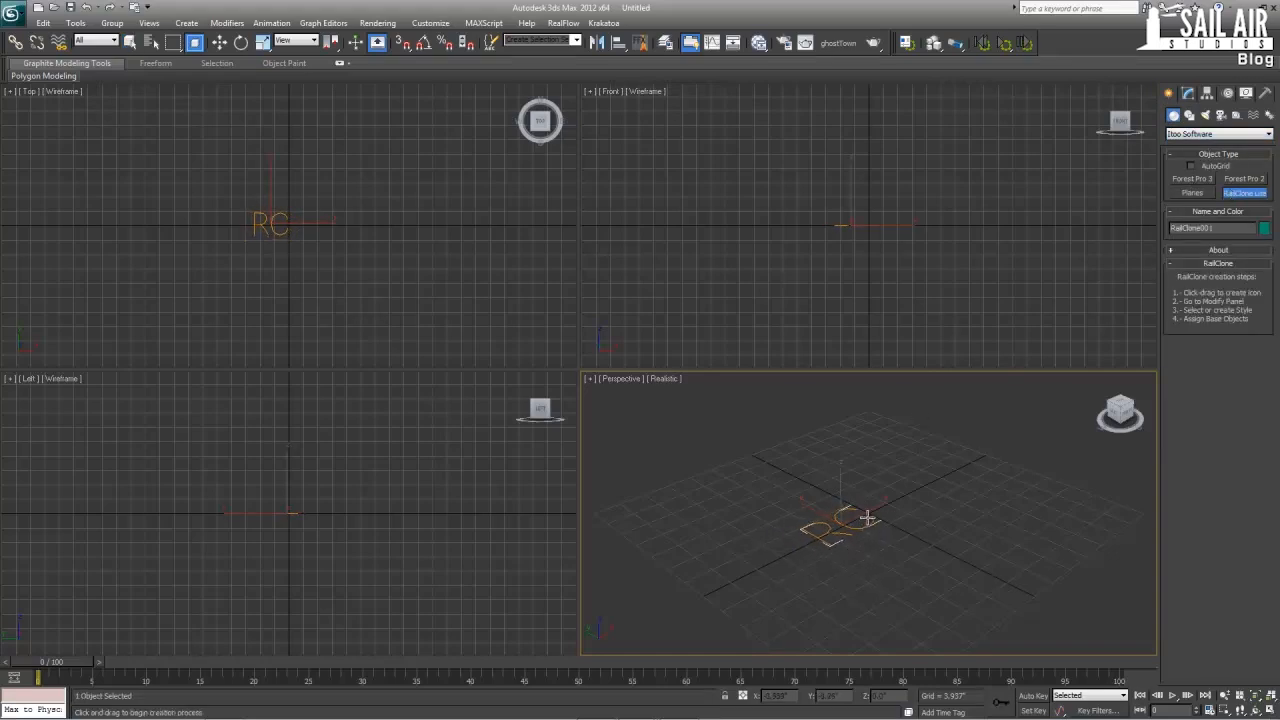
right_click(820, 574)
- Maximize the Perspective view and draw a circle spline with a radius of about 49 inches around the RailClone icon
key(alt+w)
middle_drag(598, 337, 705, 333)
key(z)
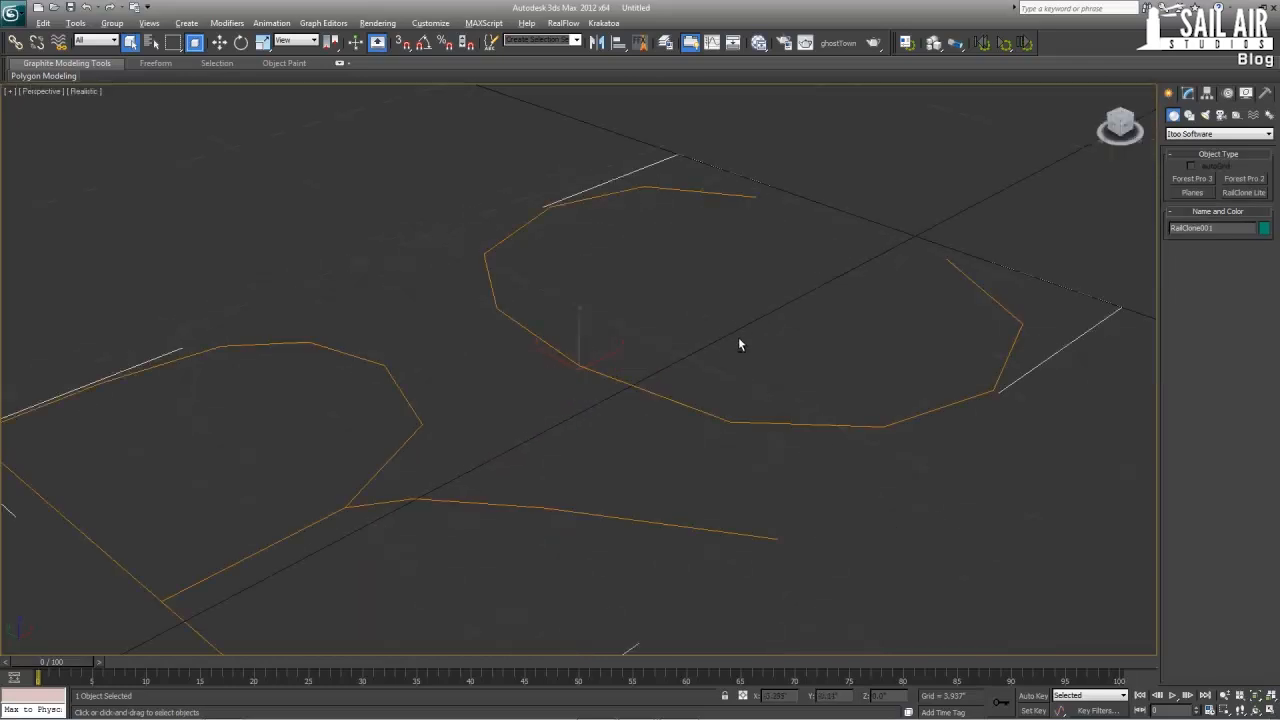
scroll(740, 345, down, 10)
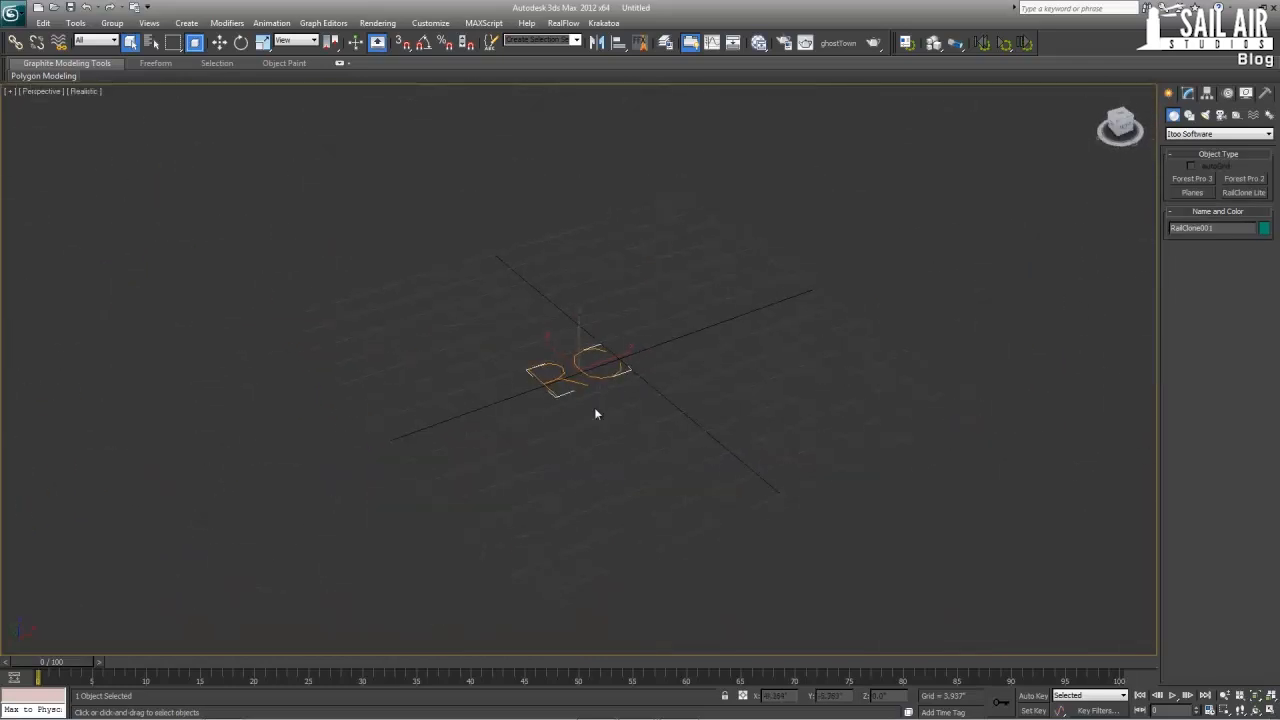
click(1191, 95)
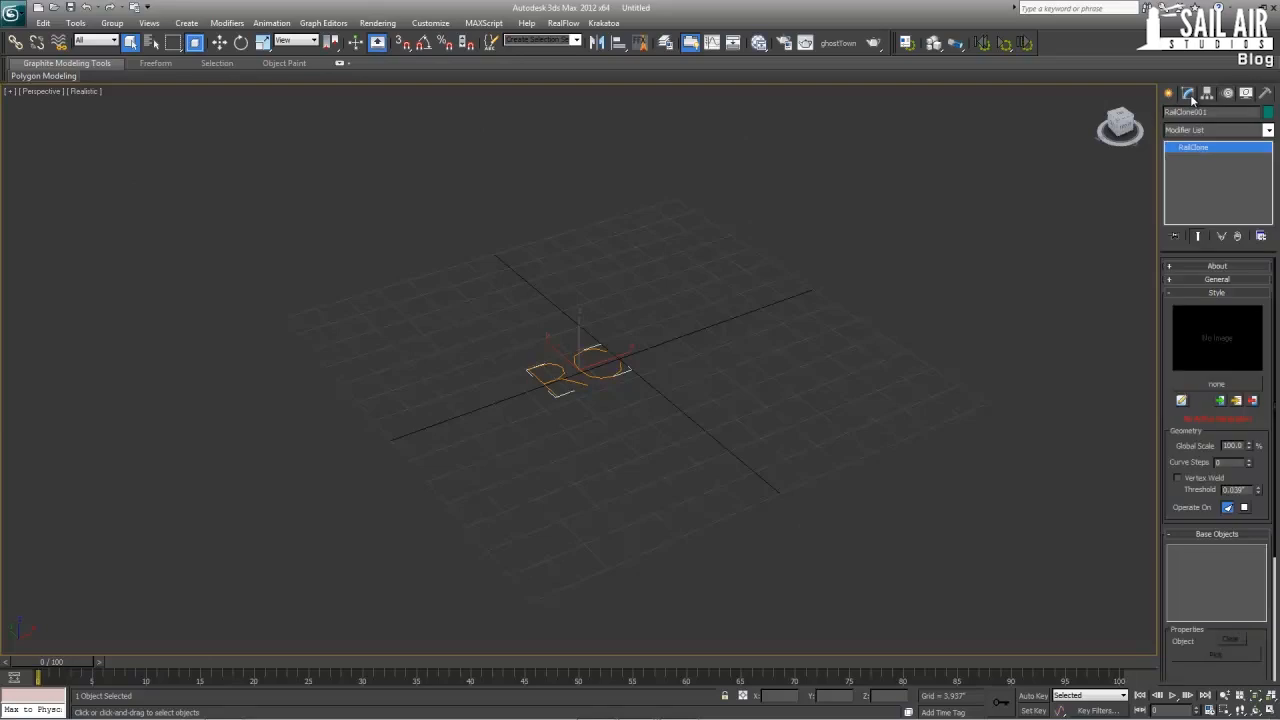
click(1169, 93)
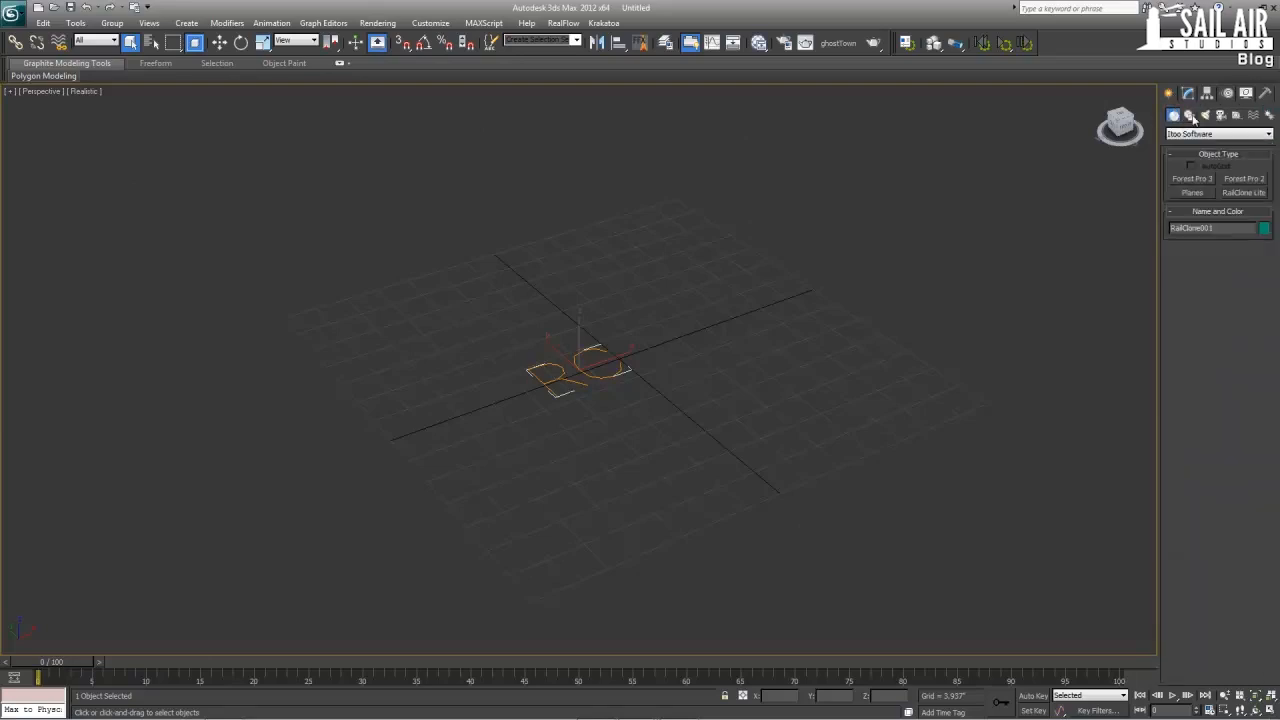
click(1190, 115)
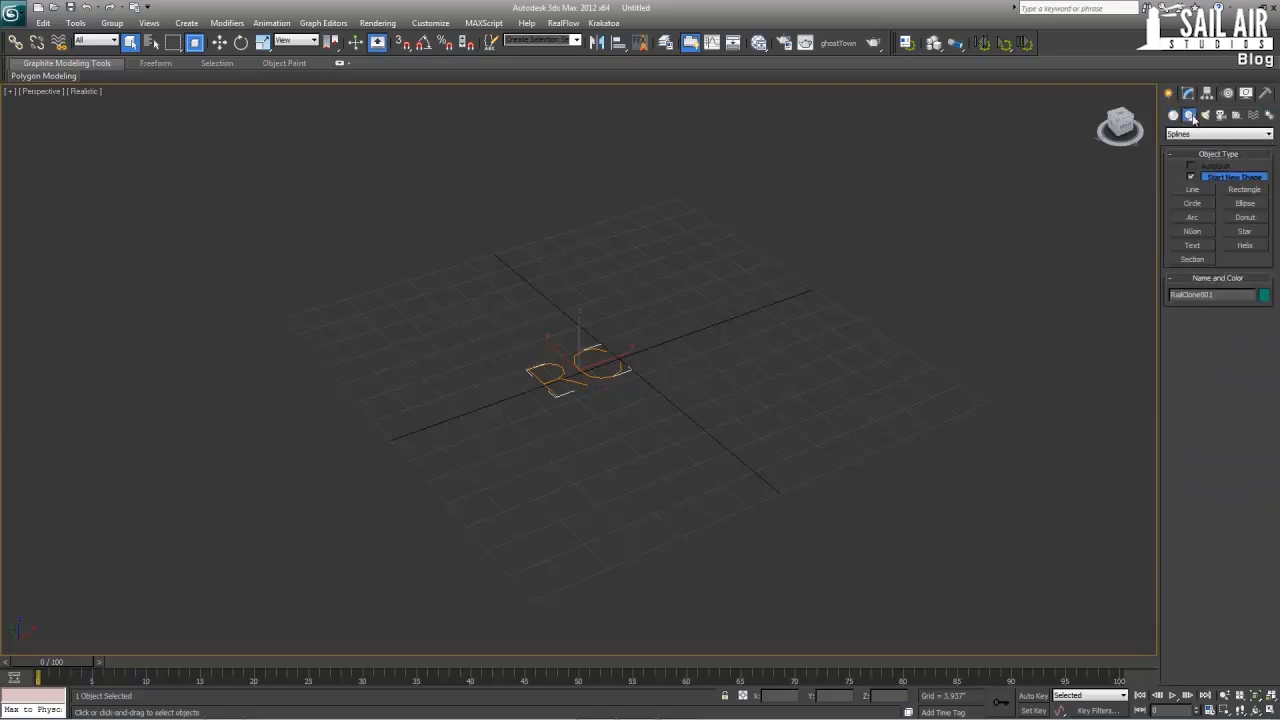
click(1196, 204)
drag(588, 346, 894, 594)
right_click(851, 506)
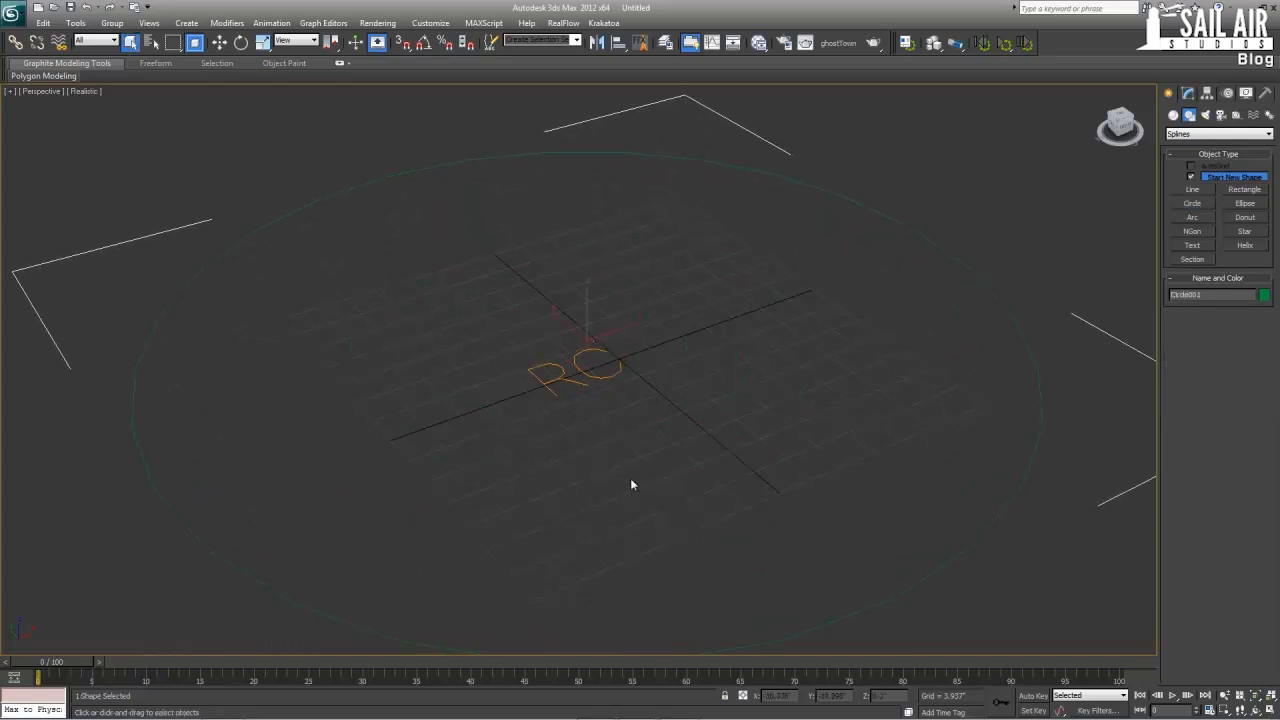
click(1188, 93)
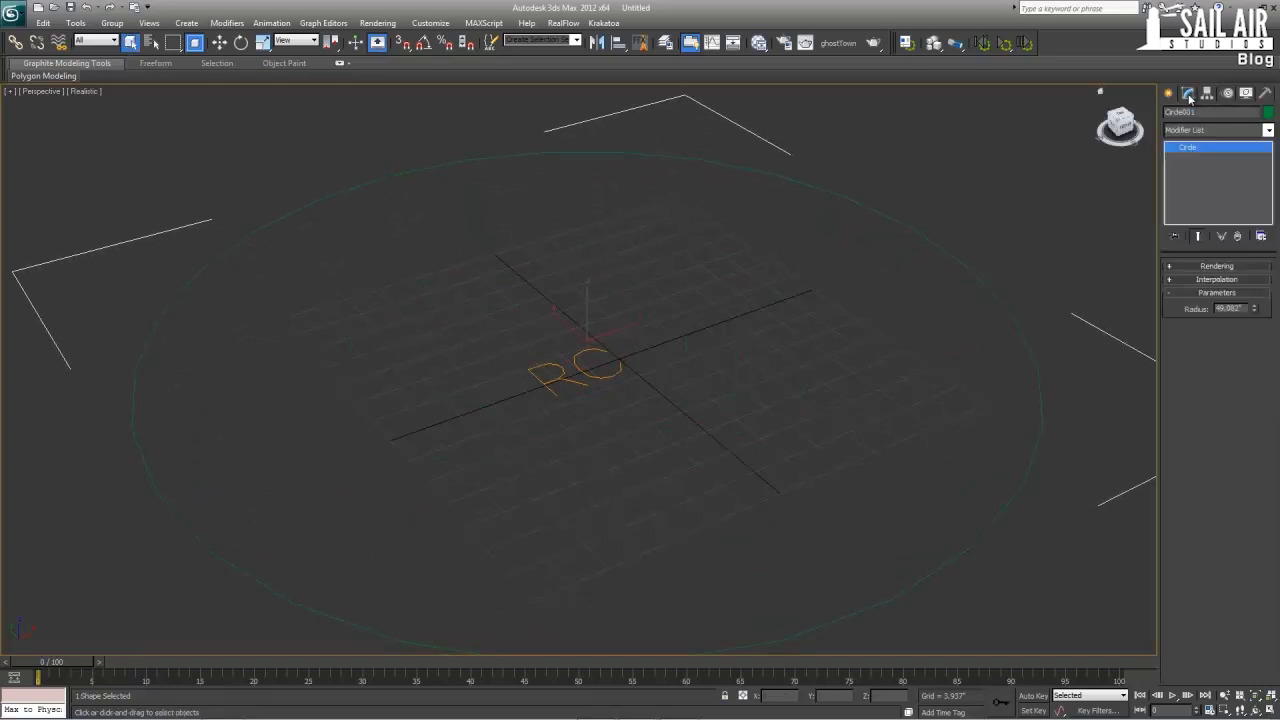
- Assign the Curtain Wall 07 style from the library's Architecture > Facade > Curtain wall category to the RailClone object
click(585, 373)
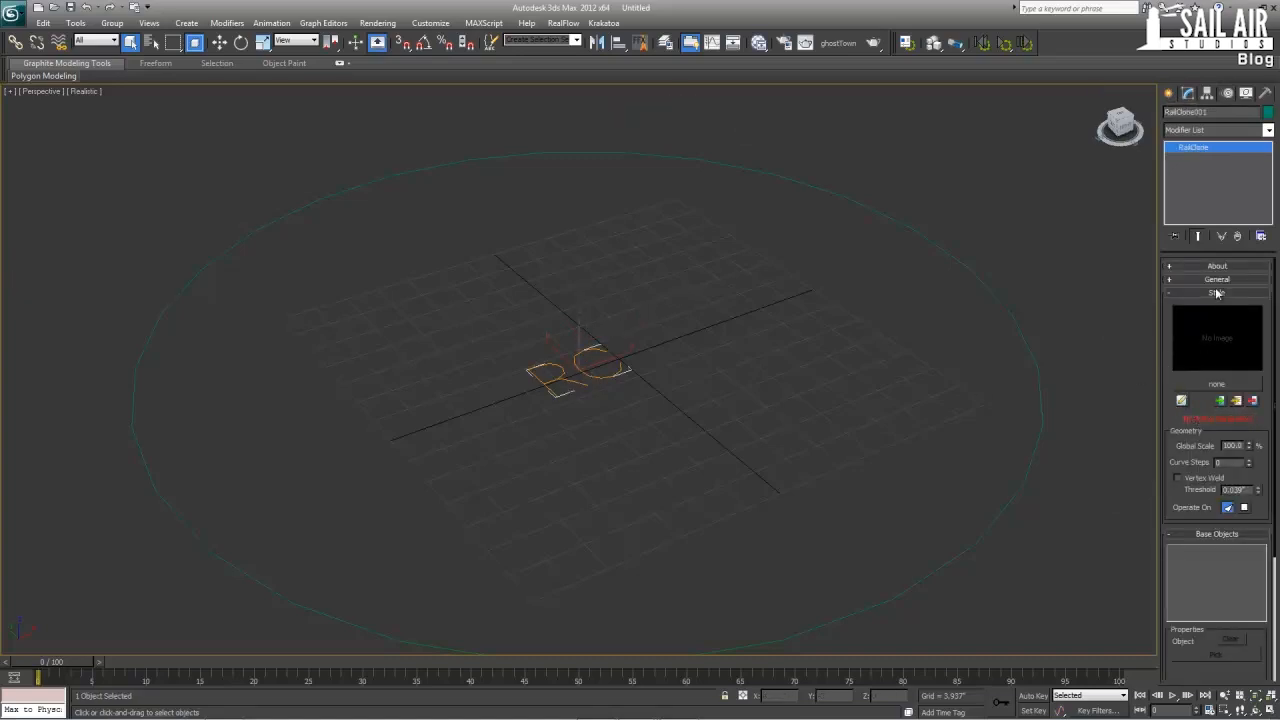
click(1213, 386)
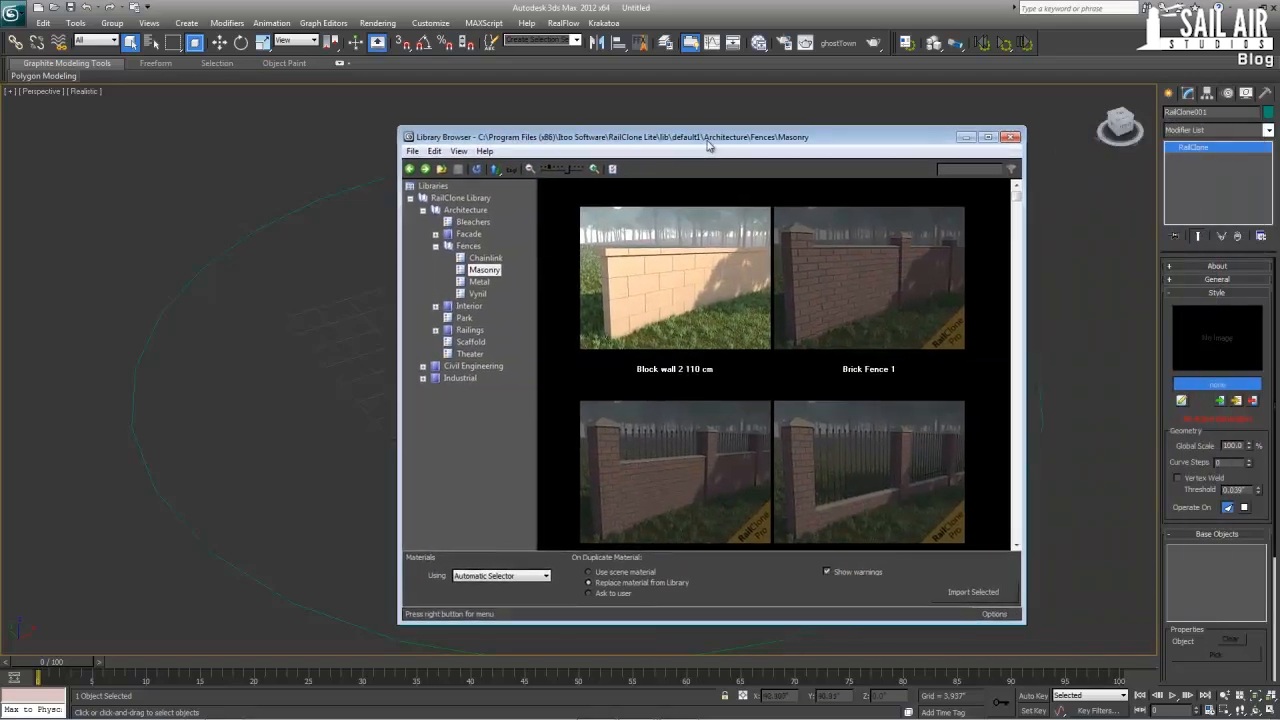
click(435, 234)
click(488, 246)
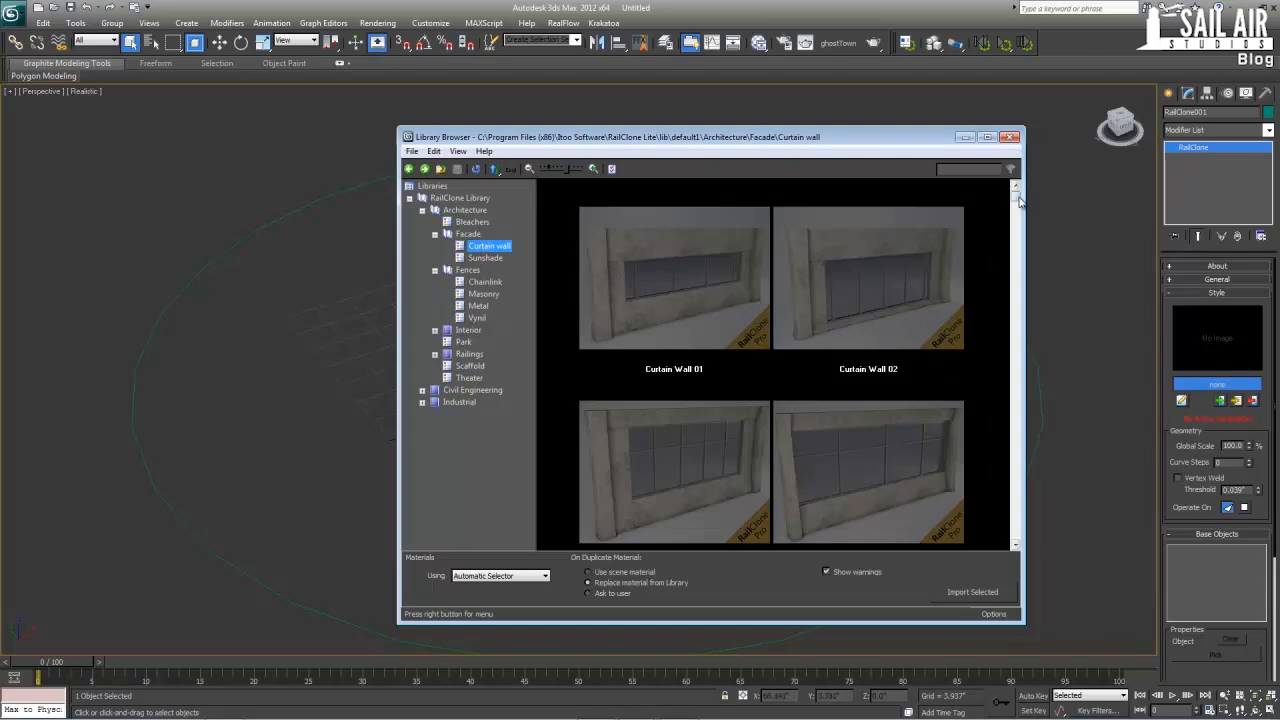
drag(1015, 197, 1010, 442)
click(724, 323)
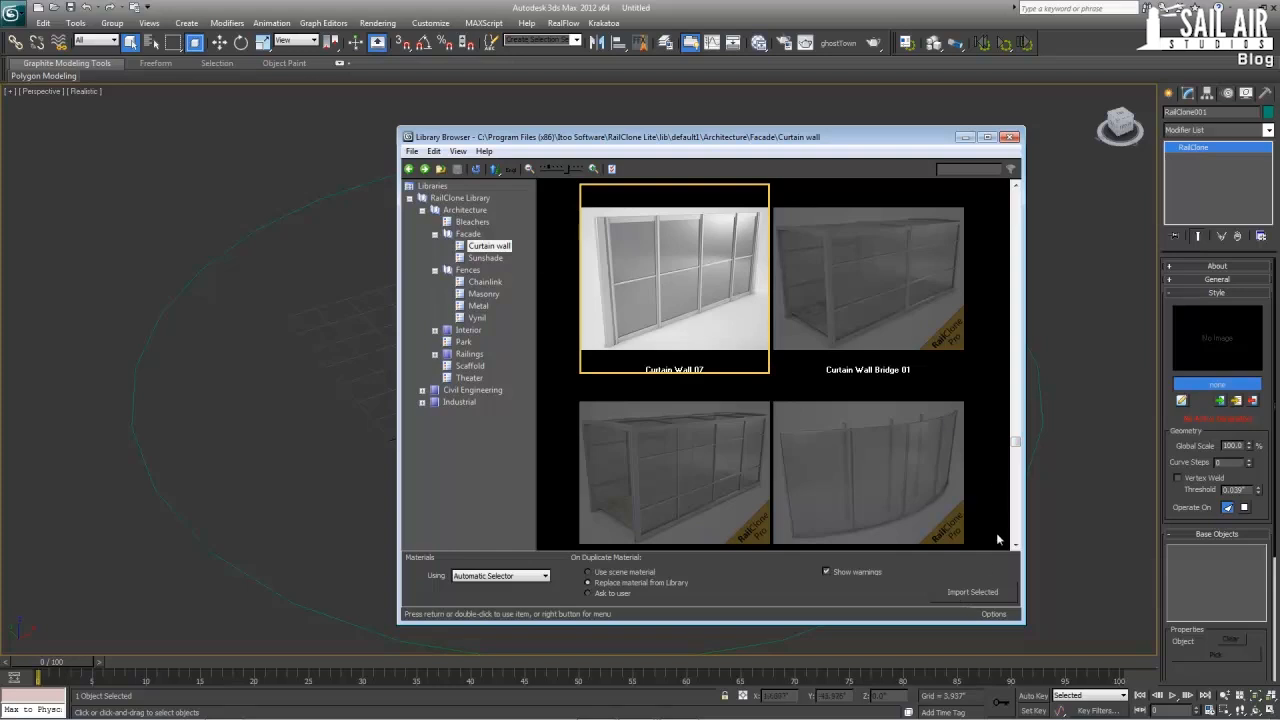
click(969, 594)
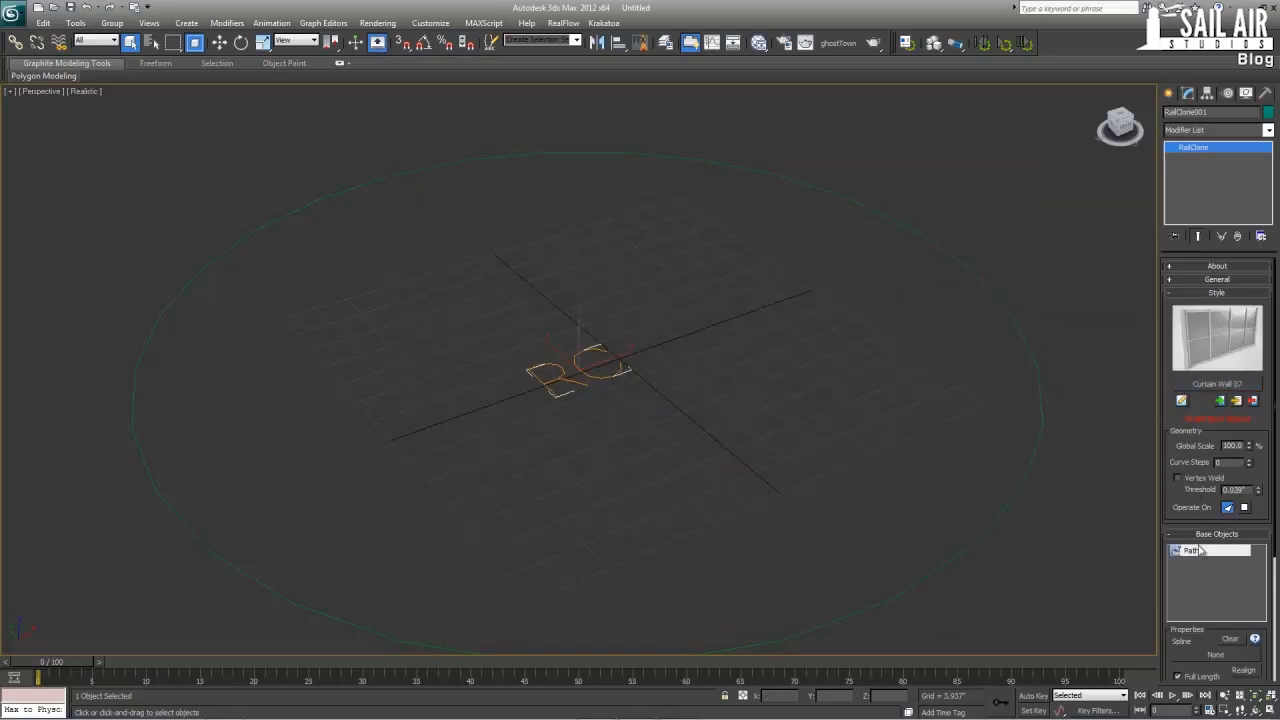
- Set the circle as the spline for the RailClone object's Path base object
scroll(1187, 525, down, 3)
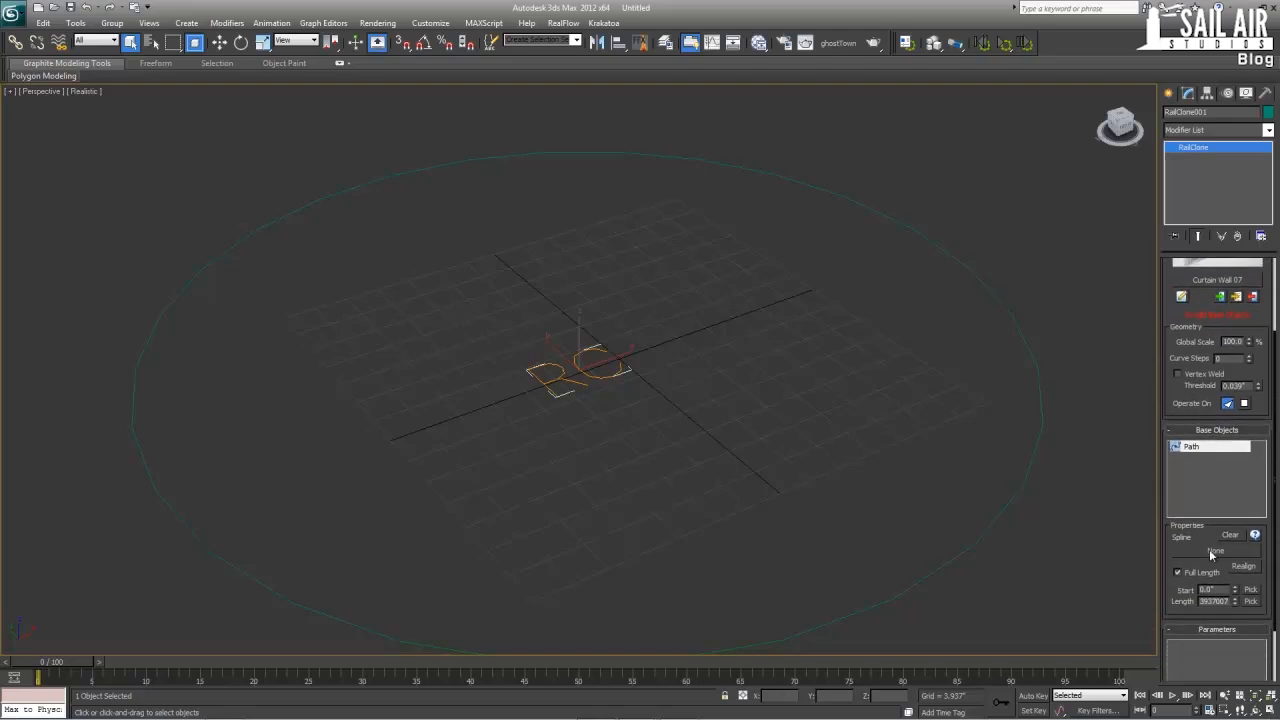
click(1212, 550)
click(1022, 482)
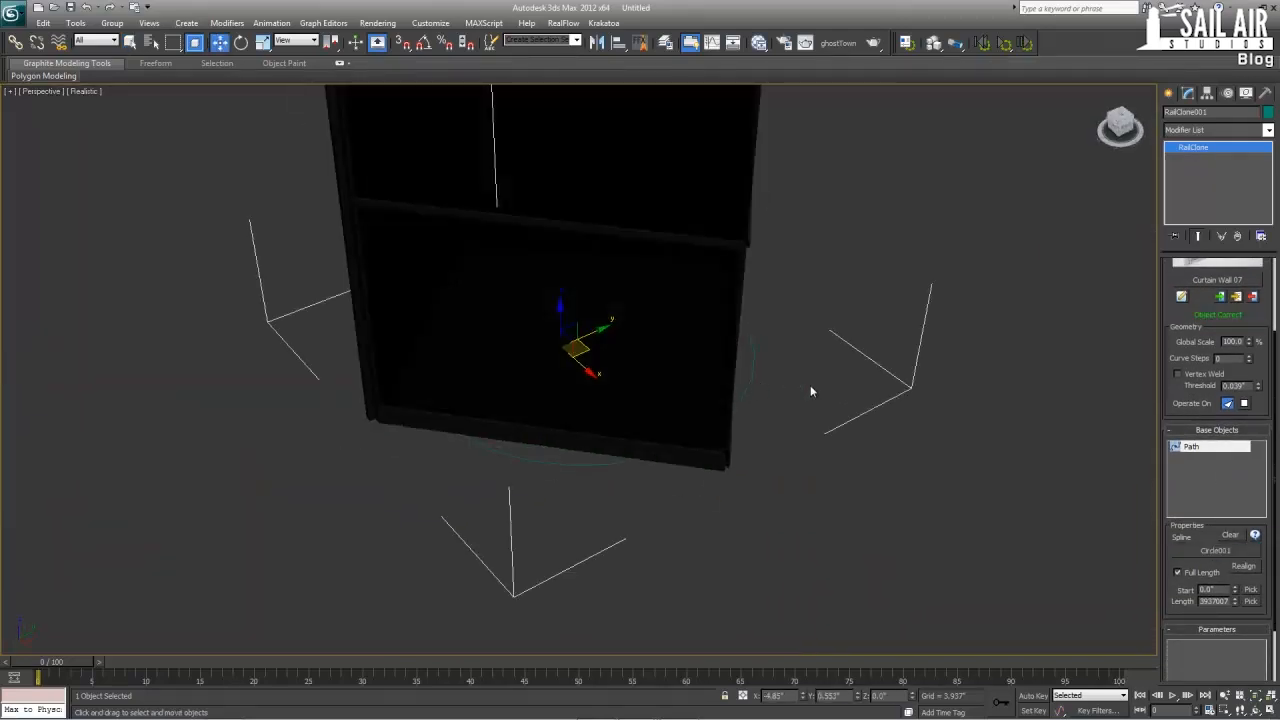
- Enlarge the circle spline to a radius of about 294 inches
click(800, 400)
scroll(790, 414, down, 5)
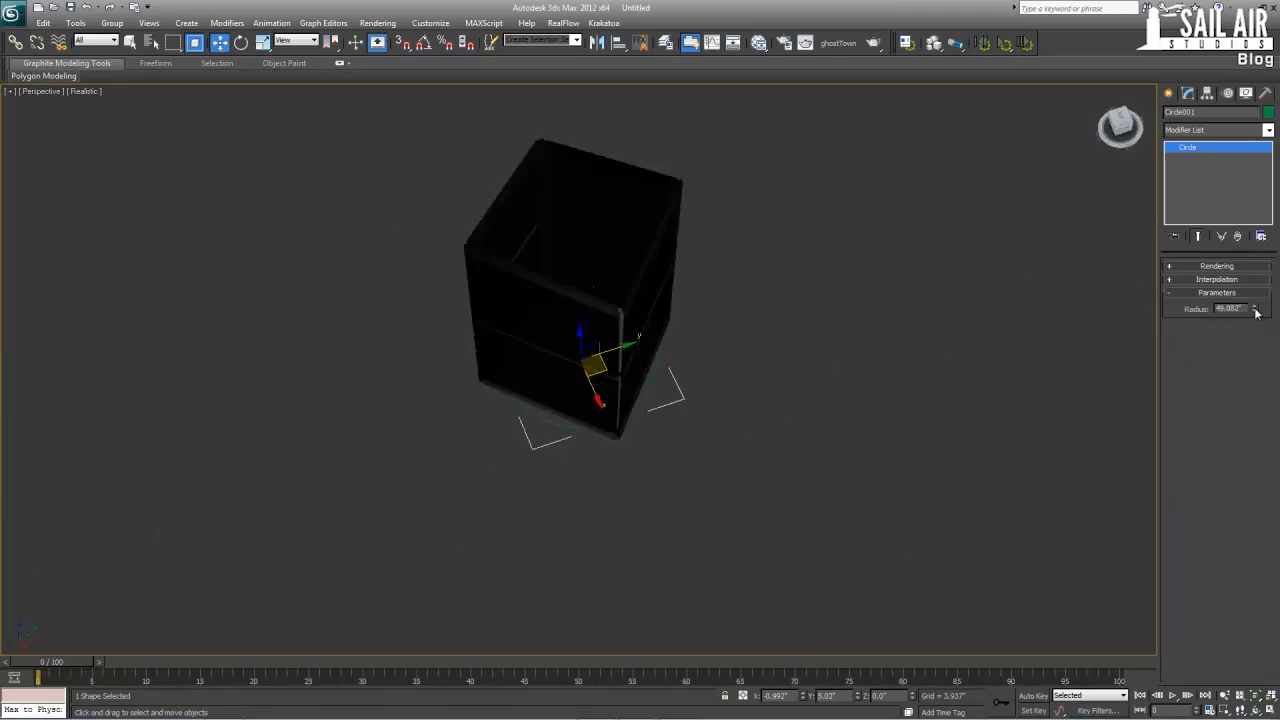
drag(1256, 312, 1226, 686)
- Inspect the ring of curtain wall panels and the circle it follows from outside and from above
middle_drag(864, 384, 670, 479)
scroll(843, 344, down, 4)
scroll(771, 325, up, 3)
click(768, 601)
alt+middle_drag(768, 601, 908, 521)
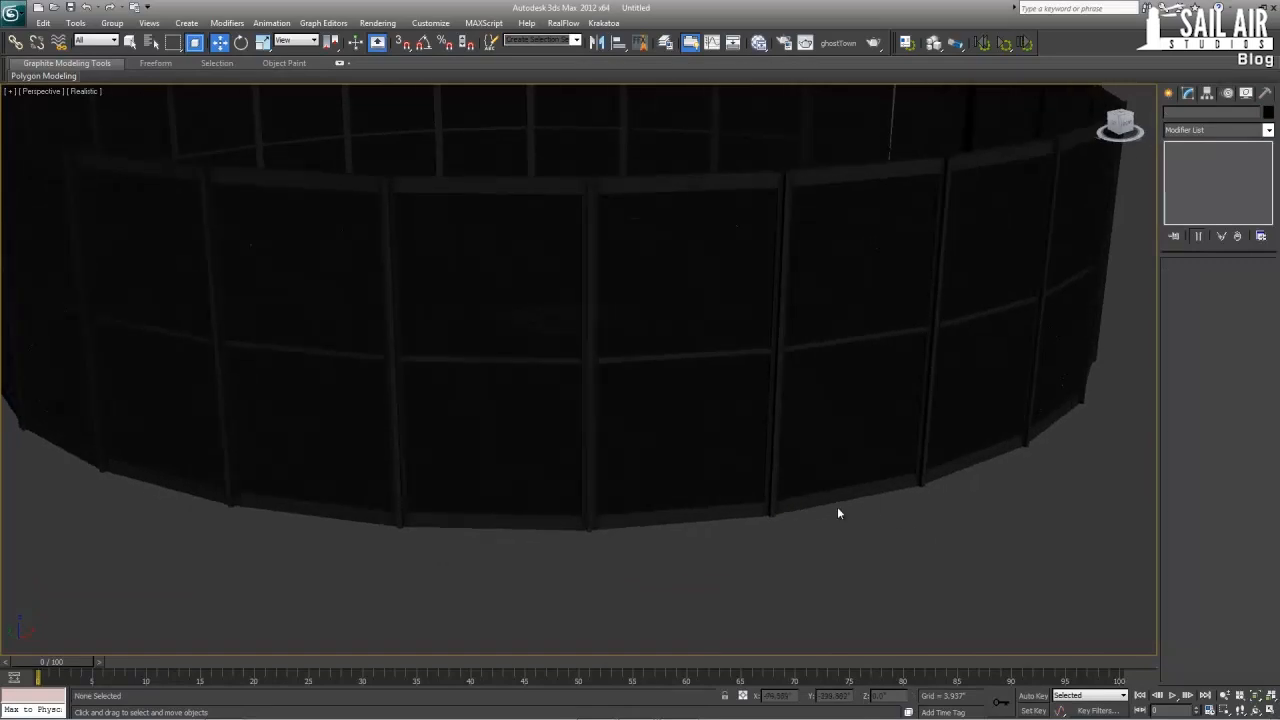
scroll(838, 508, up, 4)
scroll(820, 470, down, 2)
alt+middle_drag(760, 429, 706, 335)
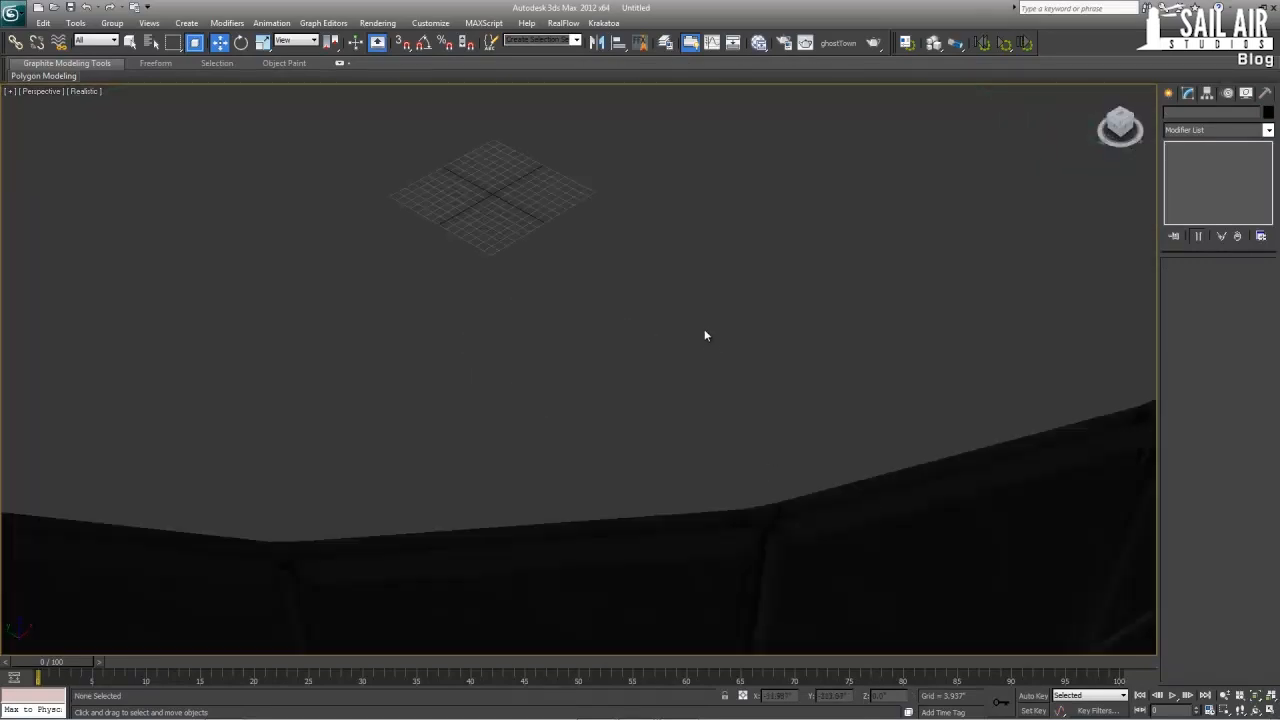
scroll(740, 350, down, 4)
click(849, 267)
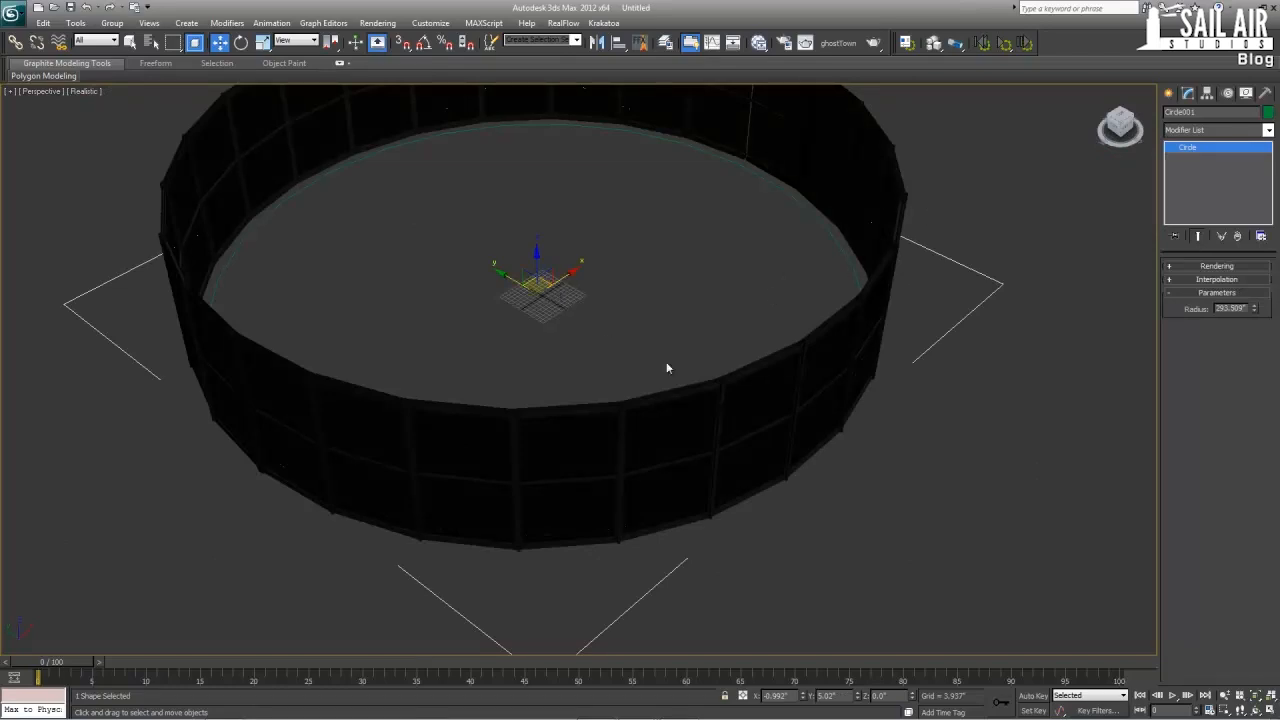
alt+middle_drag(667, 368, 483, 229)
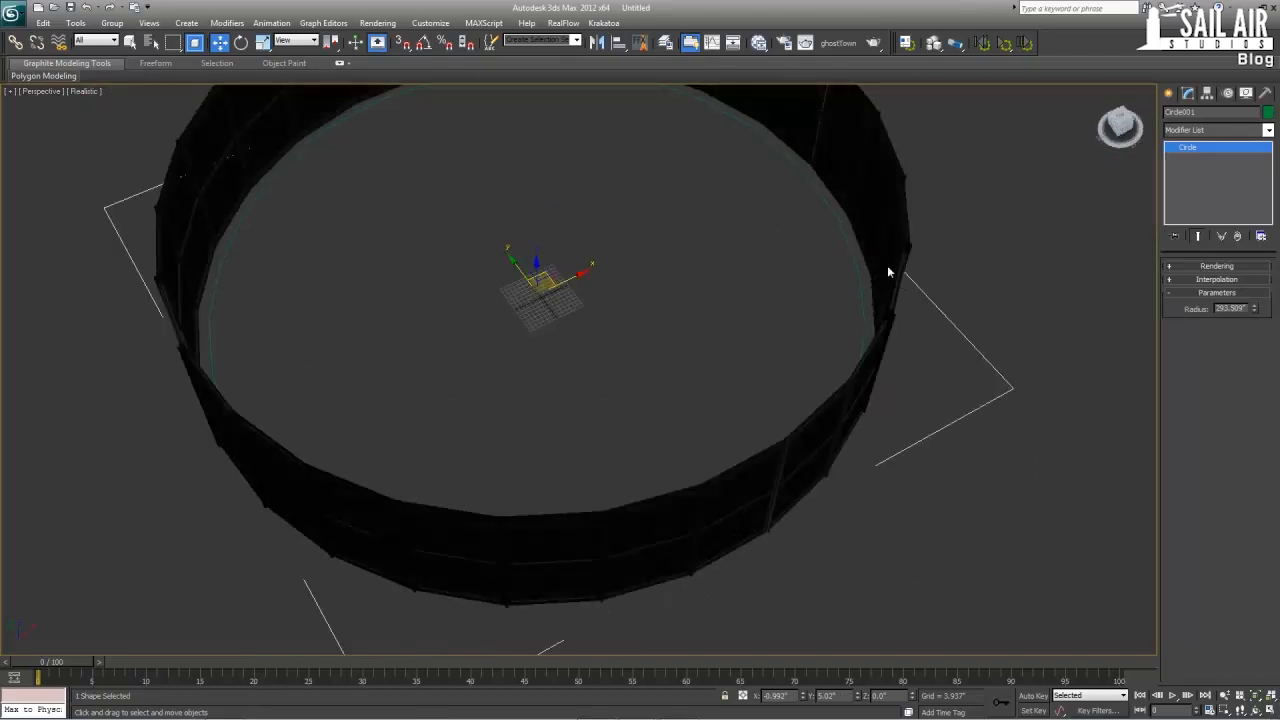
- Replace the RailClone object's style with Molding 2 from the library's Architecture > Interior > Moldings category
click(877, 210)
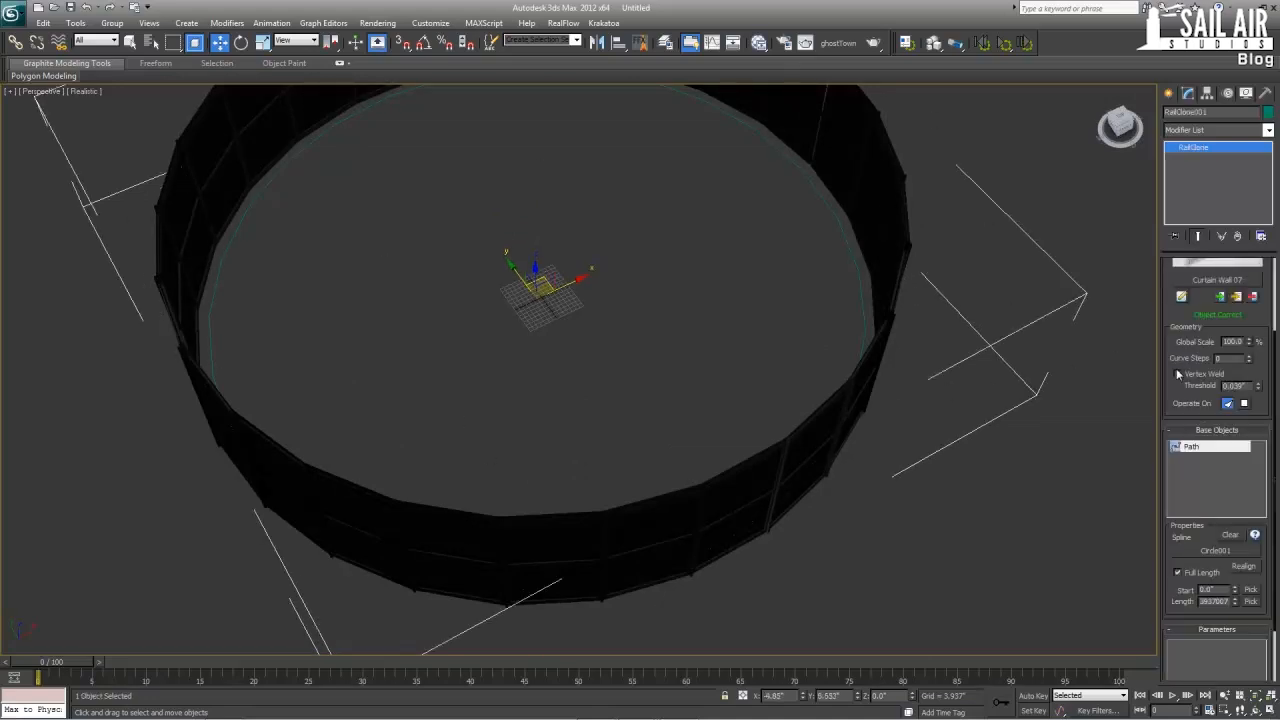
alt+middle_drag(912, 404, 764, 358)
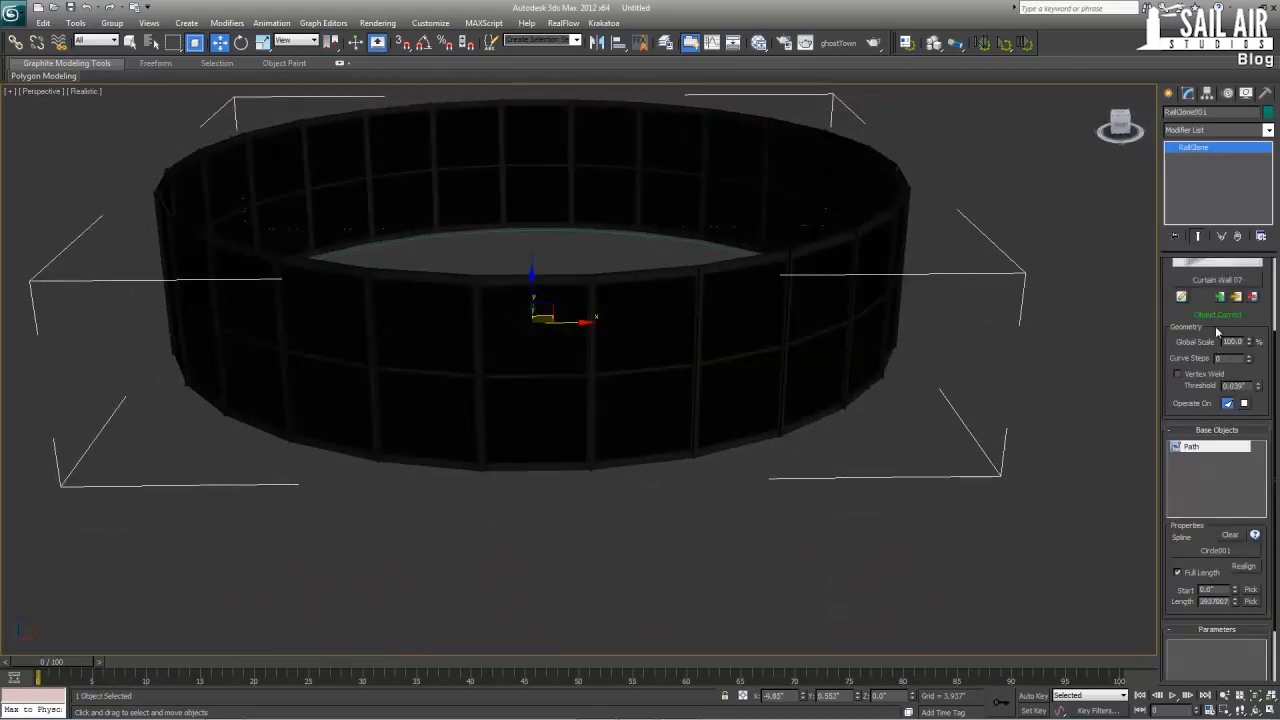
drag(1216, 329, 1203, 453)
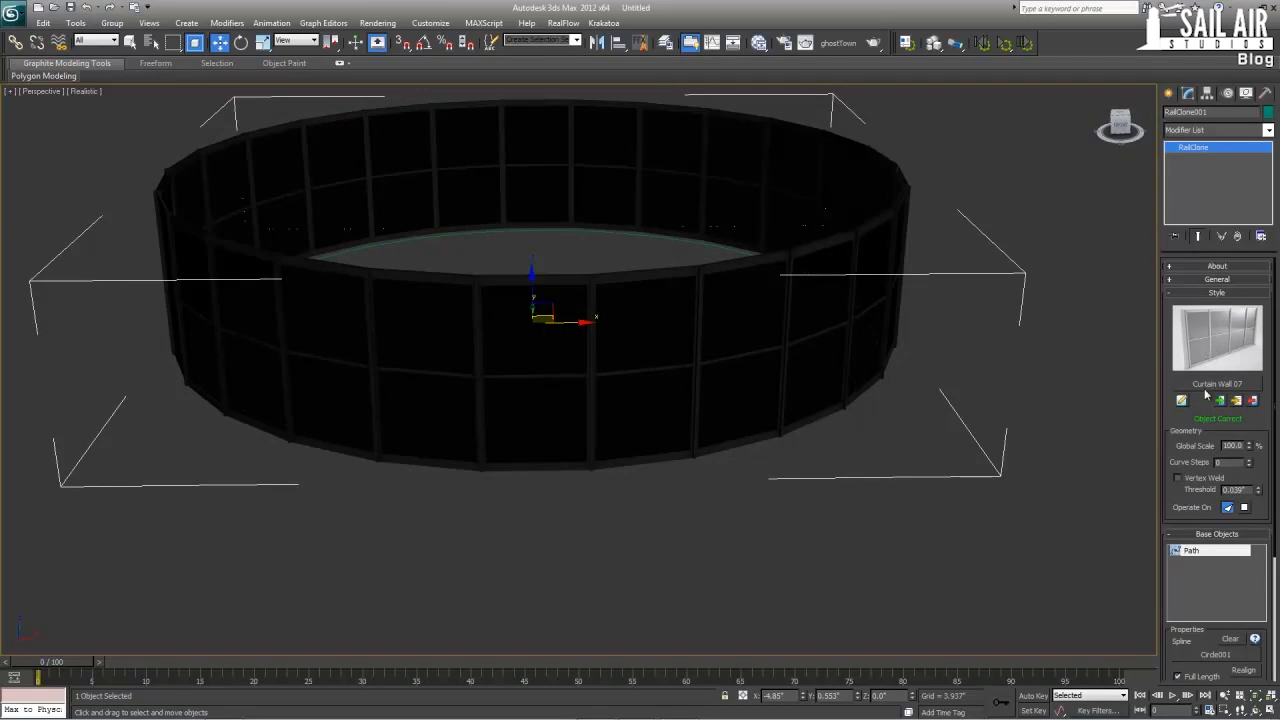
click(1210, 384)
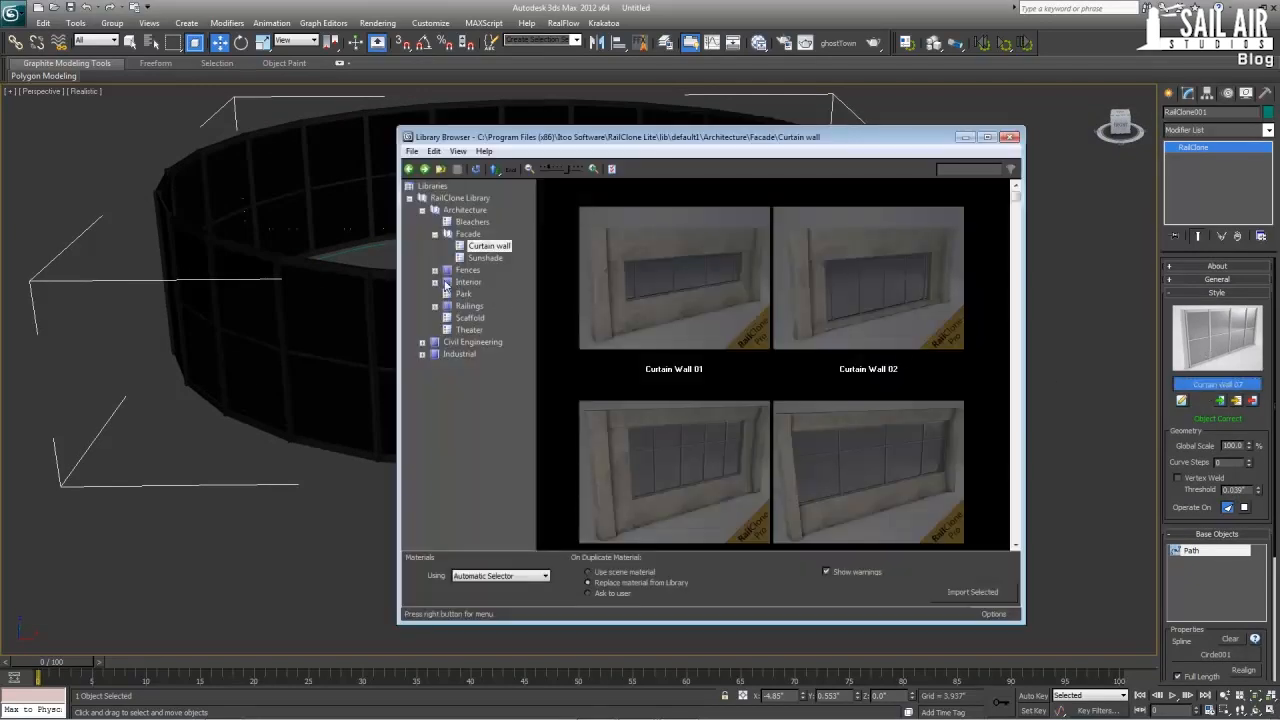
click(436, 283)
click(484, 294)
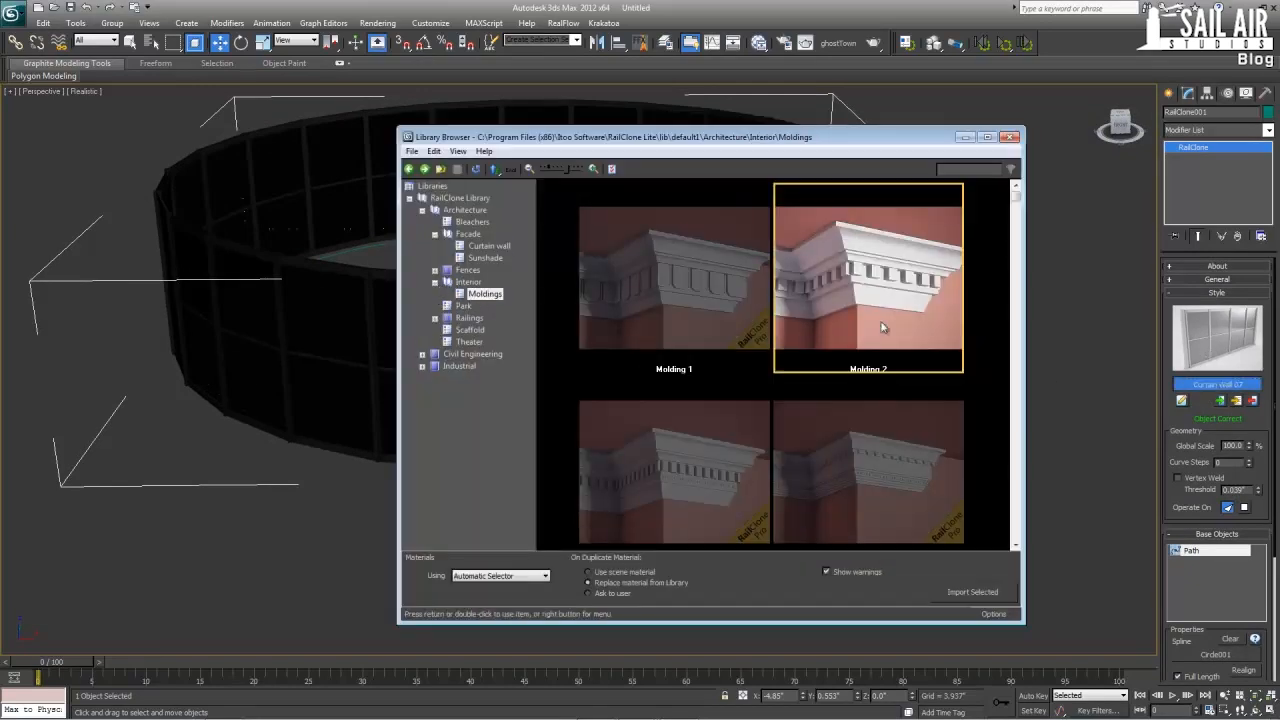
click(968, 591)
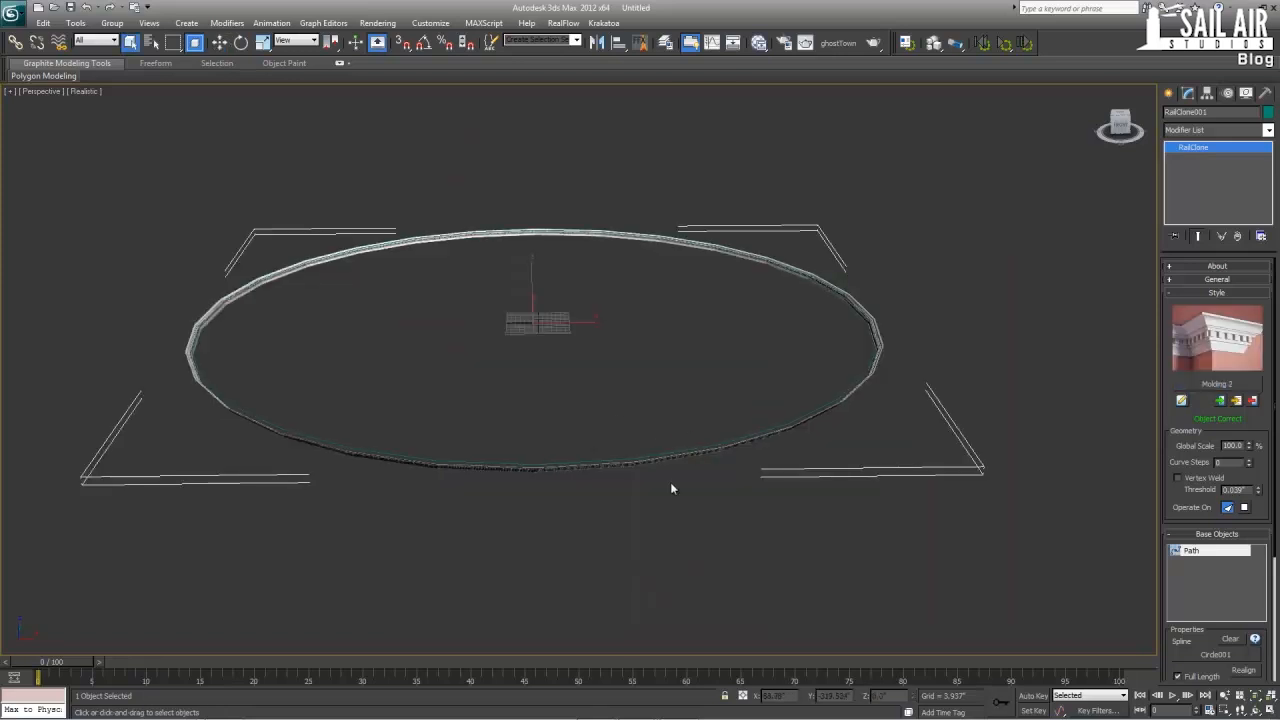
- Examine the molding's profile and repeated detail up close, and view the whole ring from above
scroll(618, 425, down, 6)
alt+middle_drag(625, 438, 622, 415)
scroll(622, 415, up, 5)
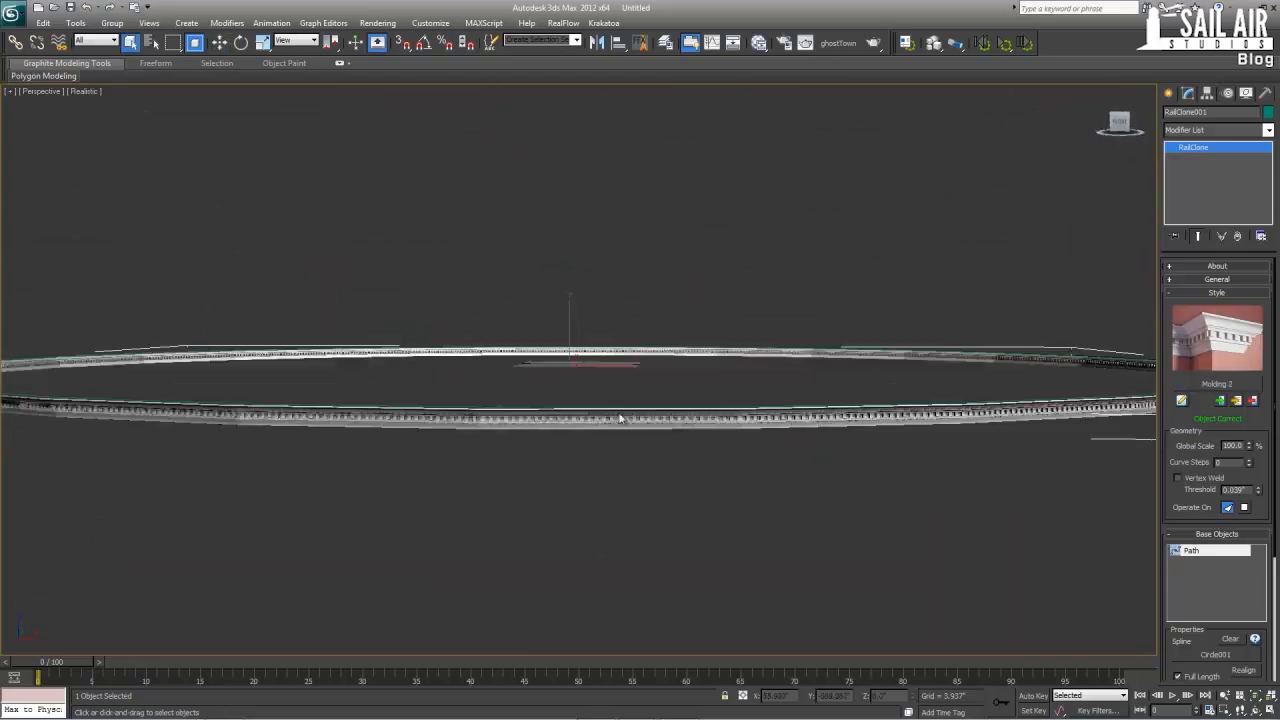
scroll(624, 415, down, 2)
middle_drag(634, 477, 609, 426)
scroll(609, 426, down, 1)
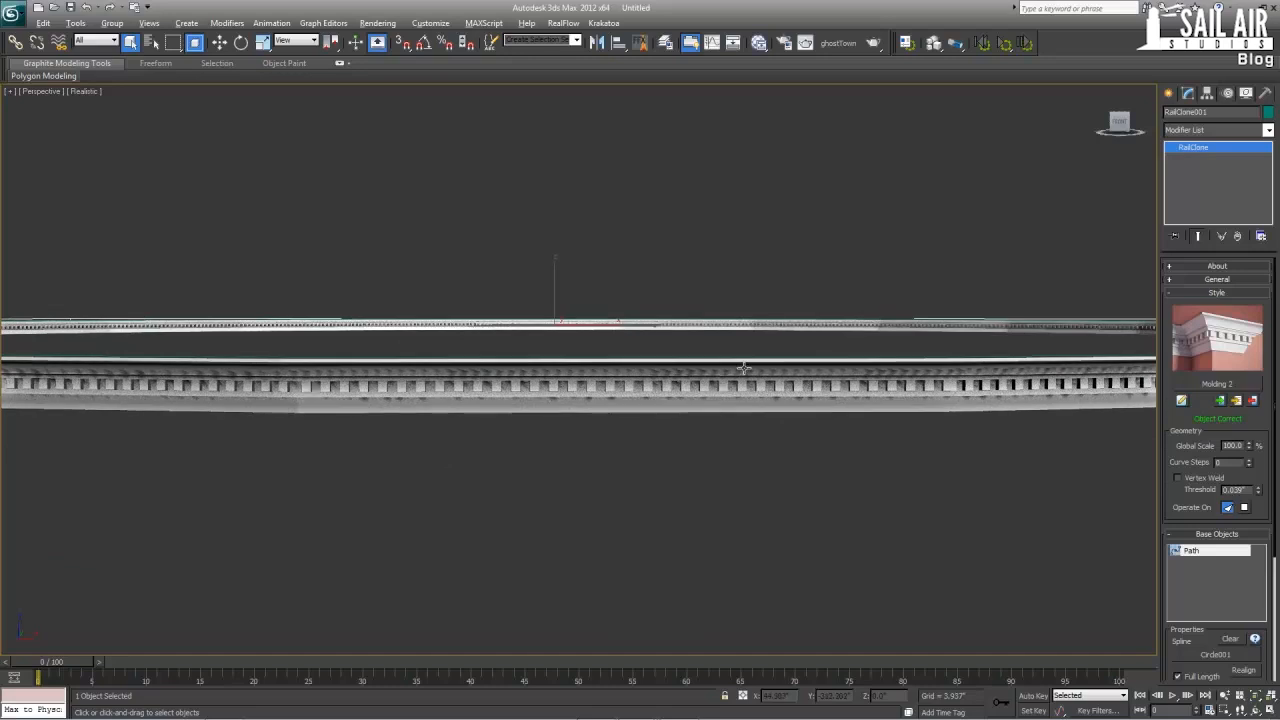
scroll(761, 403, down, 4)
alt+middle_drag(743, 366, 752, 428)
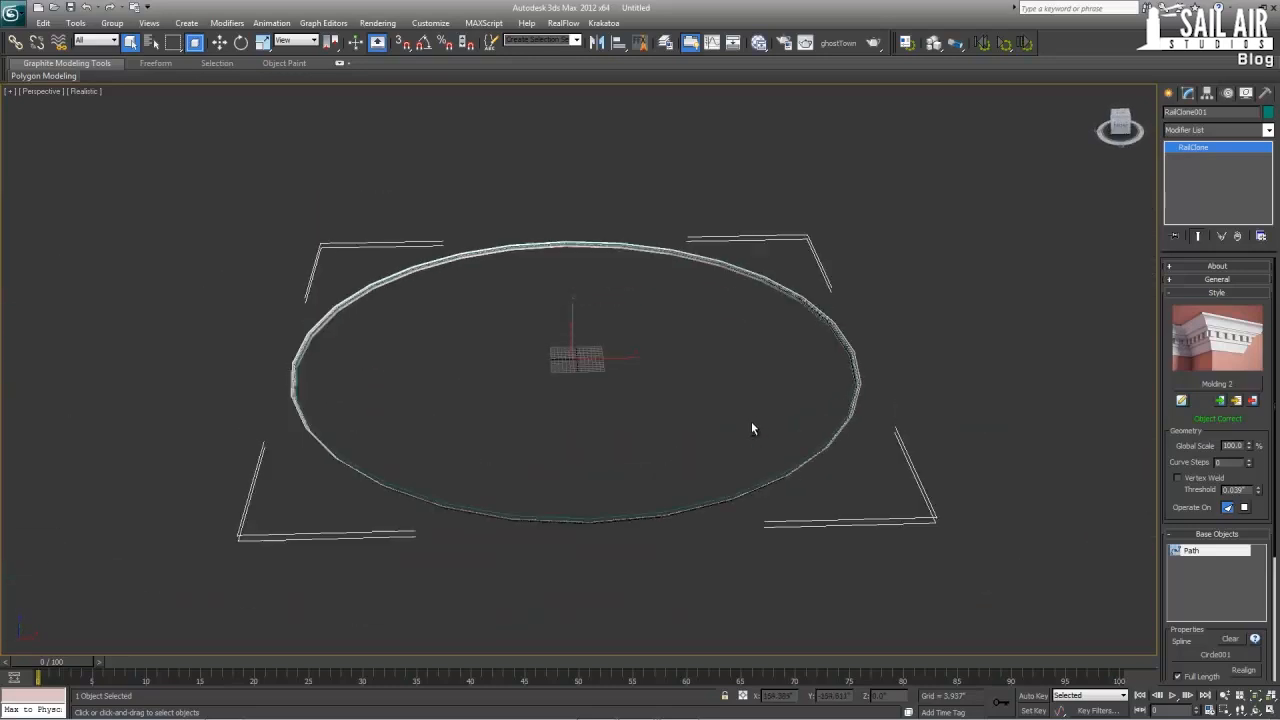
- Replace the RailClone object's style with Theater_seat_01 from the library's Architecture > Theater category
click(1211, 356)
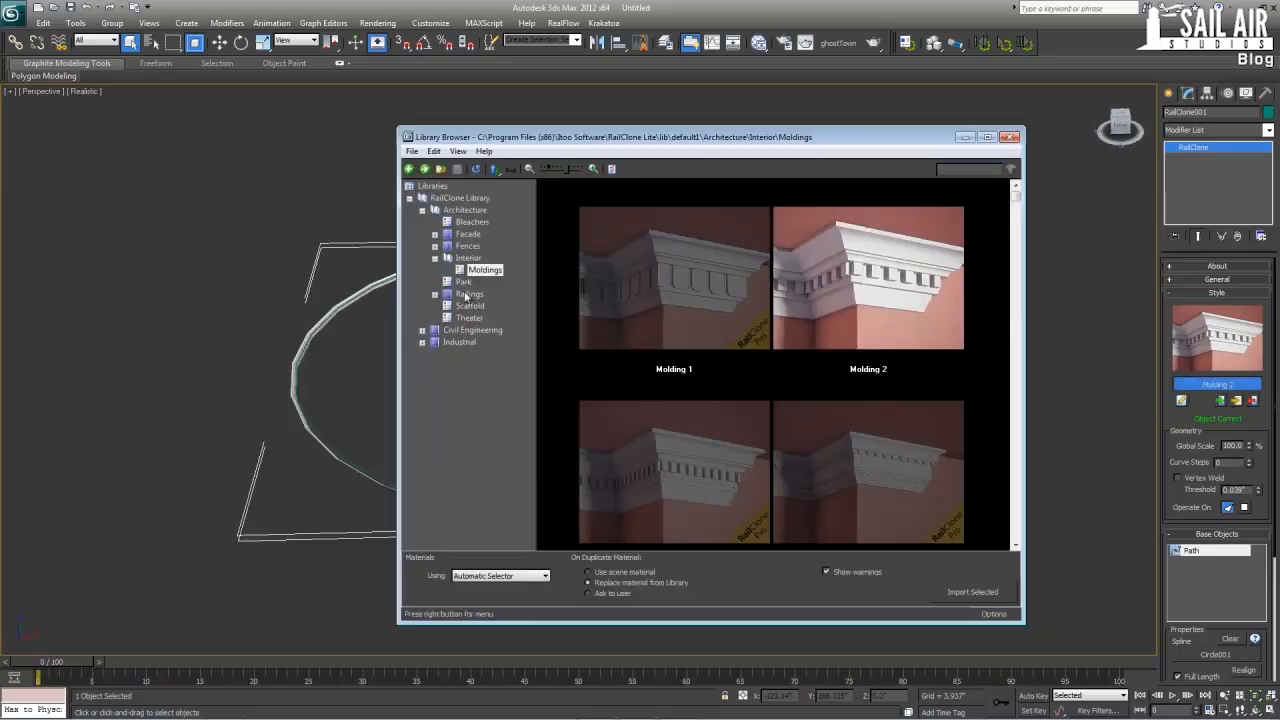
click(433, 295)
click(433, 295)
click(480, 306)
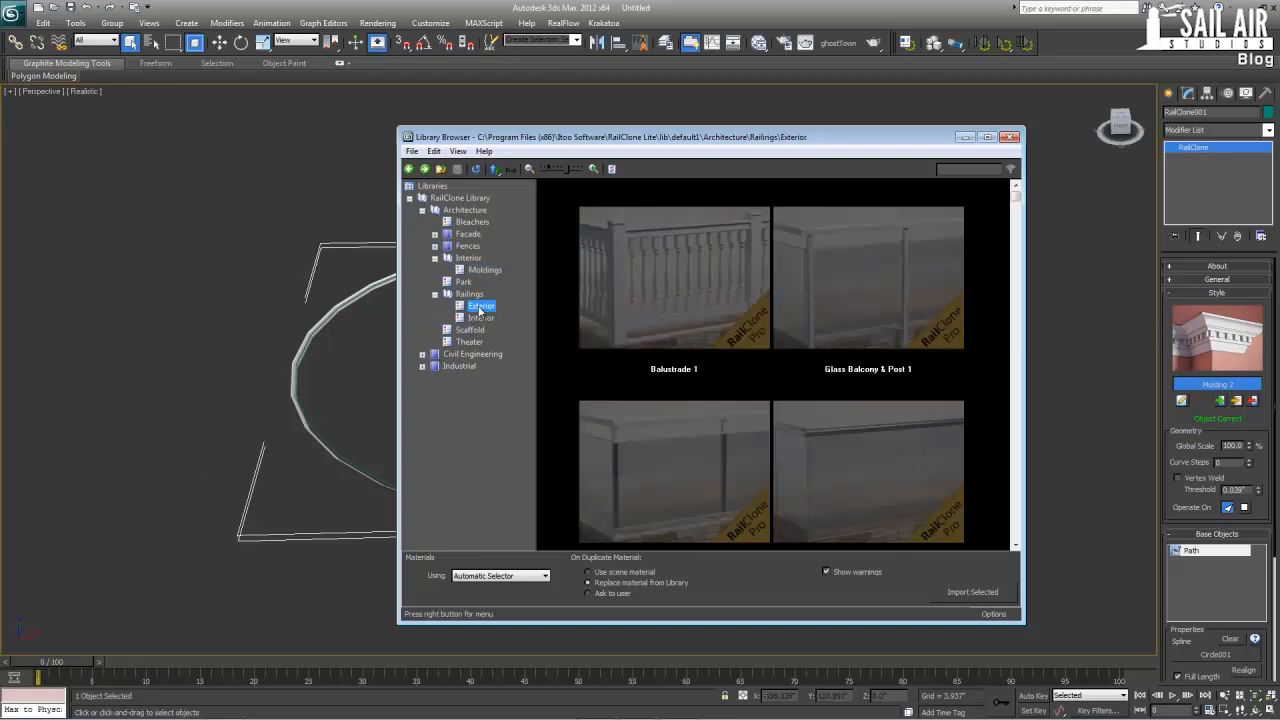
drag(1017, 203, 1016, 514)
click(469, 342)
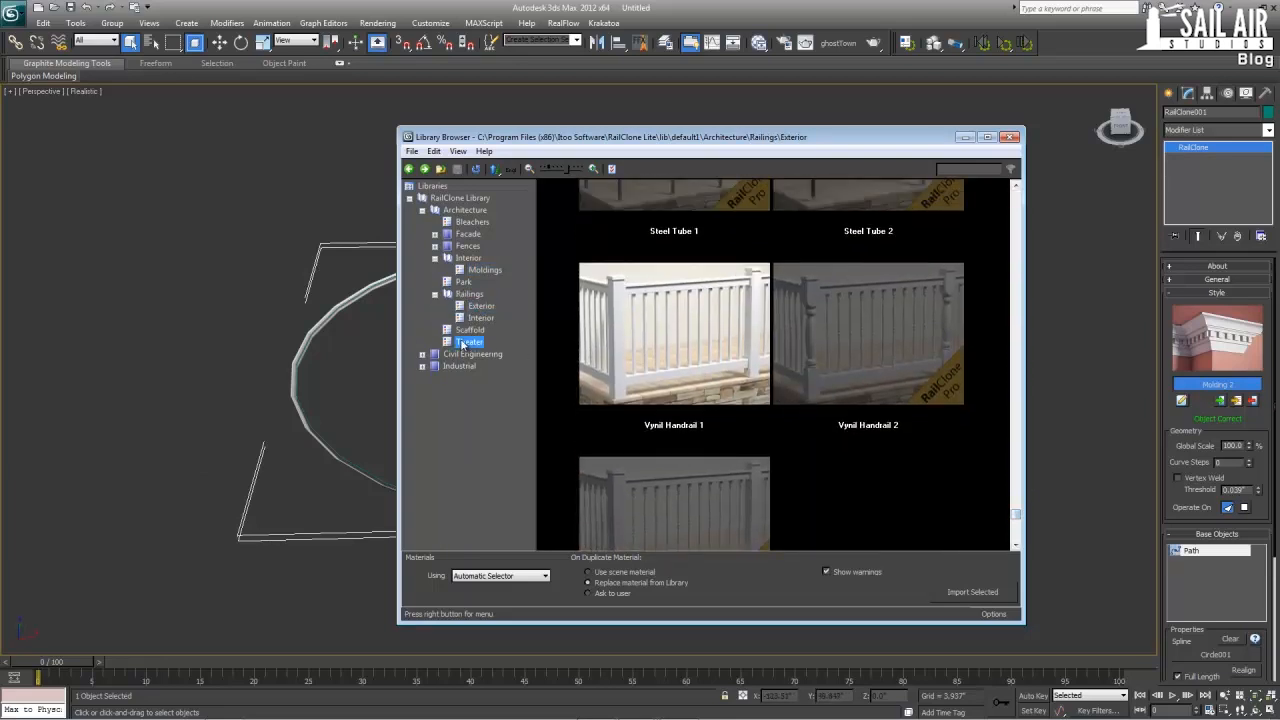
scroll(1004, 200, up, 10)
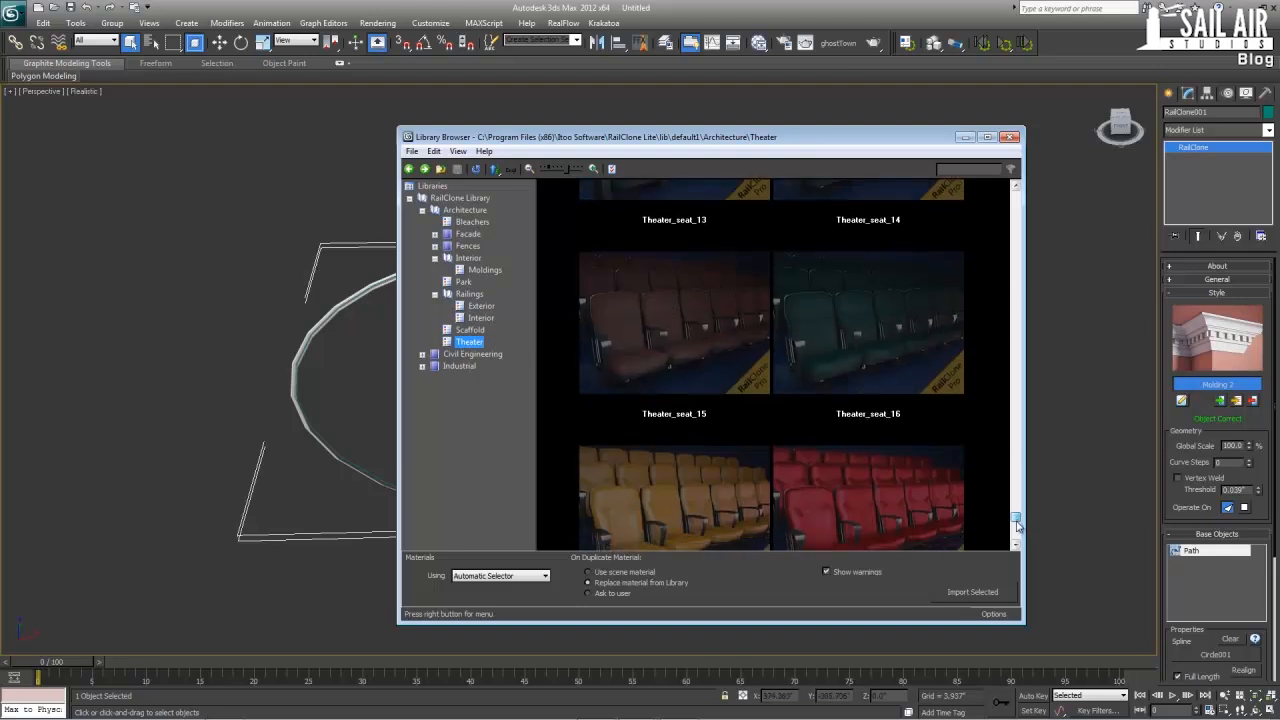
click(674, 278)
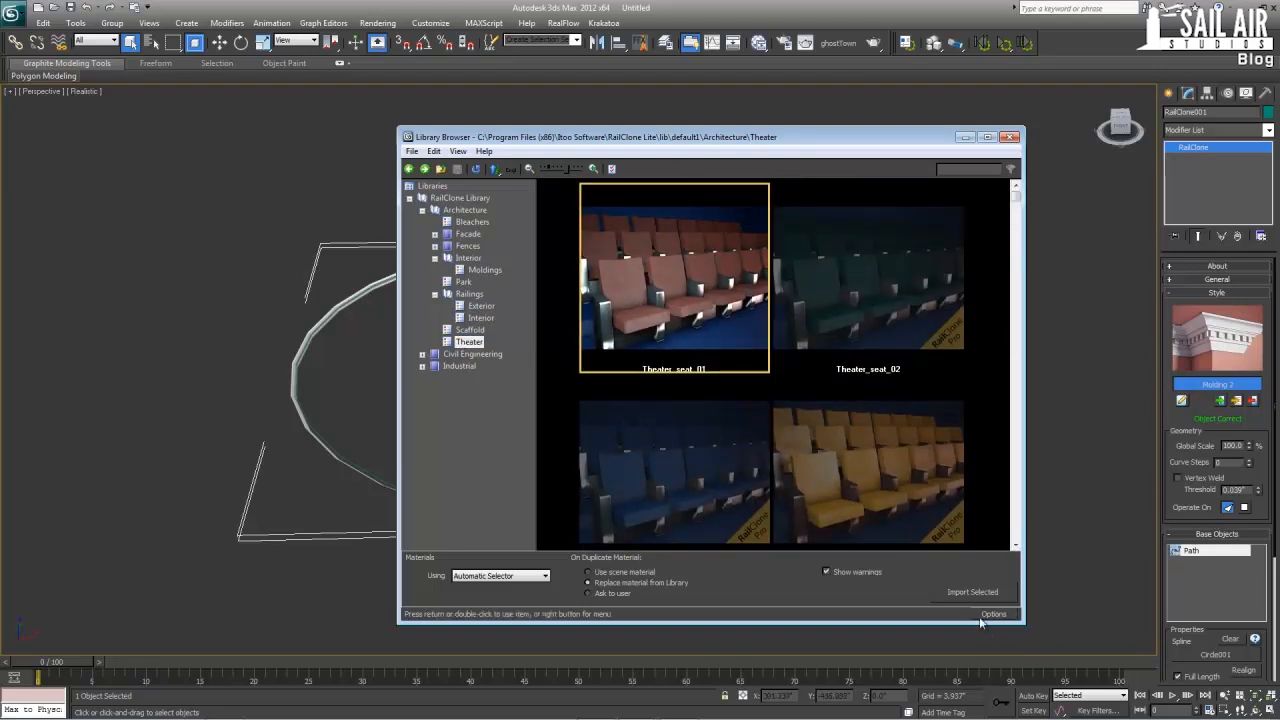
key(Return)
scroll(791, 465, up, 6)
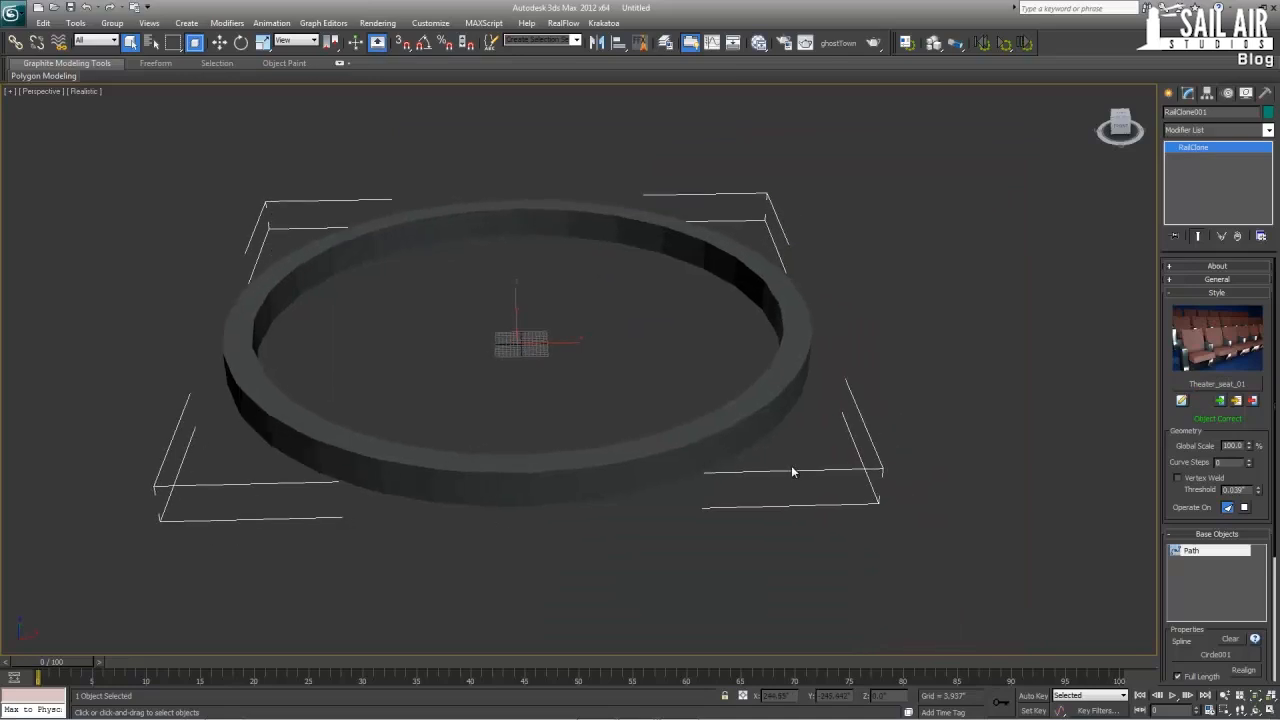
scroll(791, 465, down, 2)
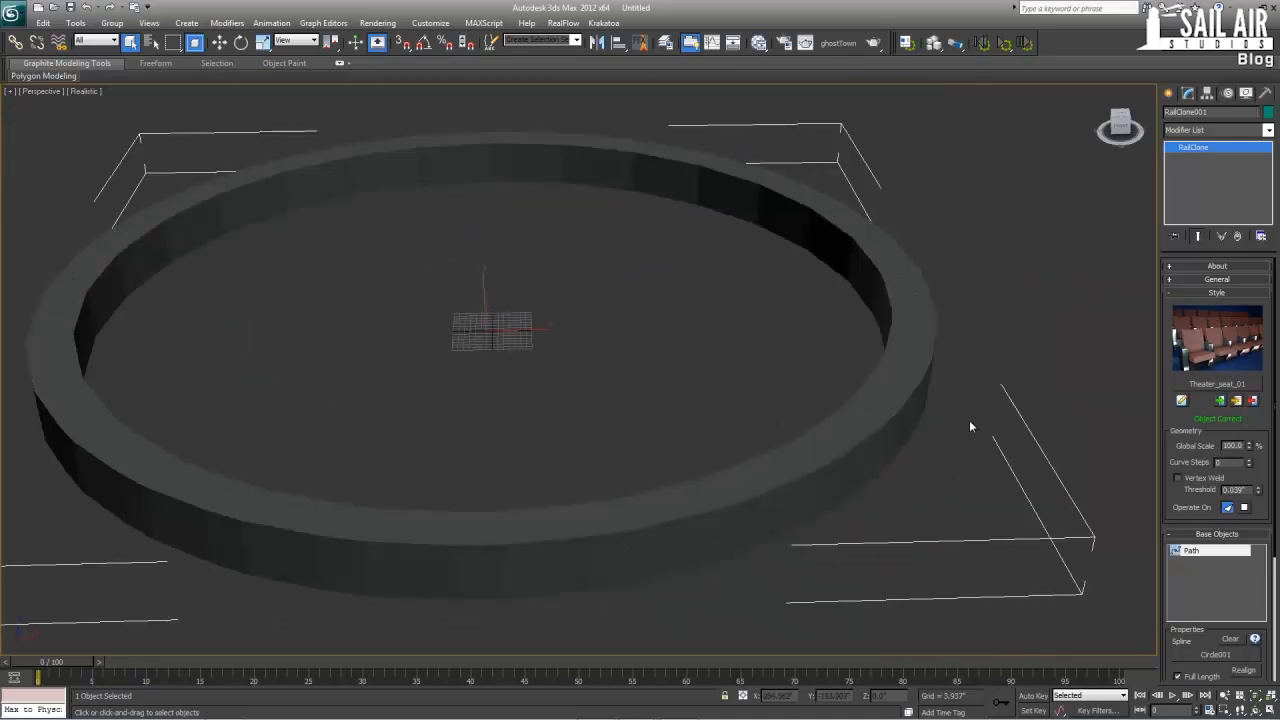
- Replace the RailClone object's style with Metal Handrail 1 from the library's Architecture > Railings > Interior category
click(1251, 401)
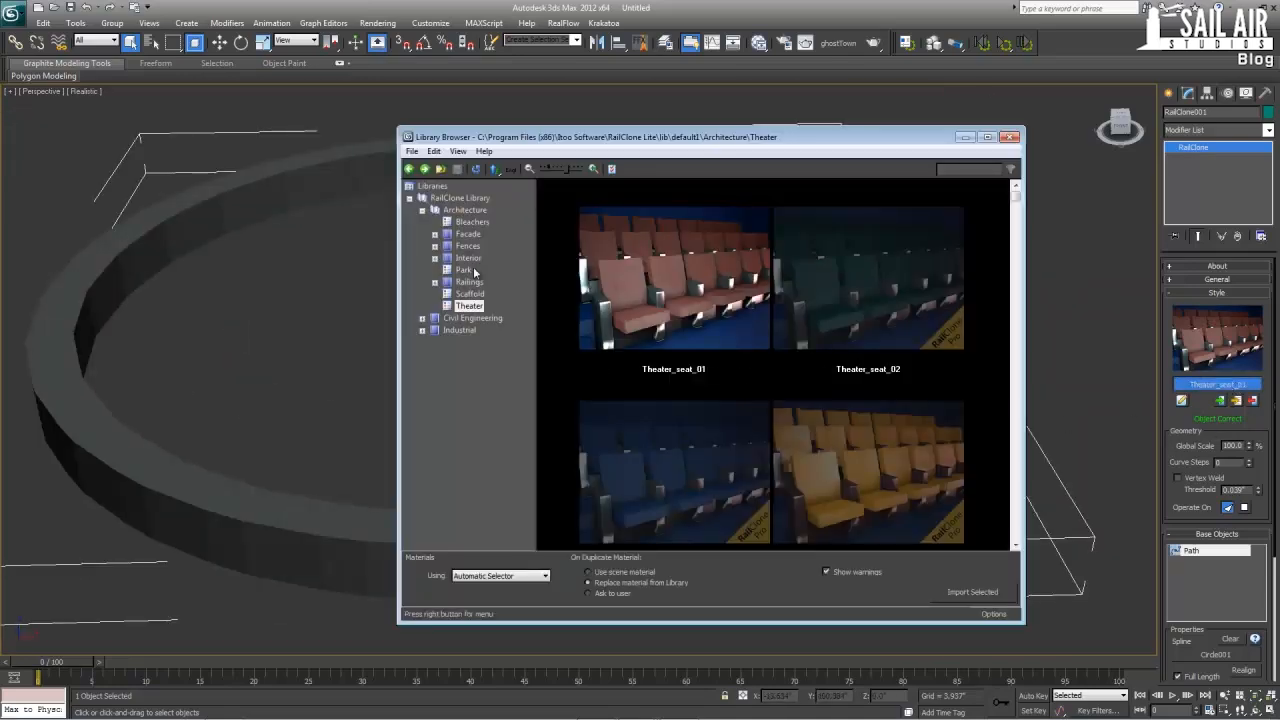
click(435, 282)
click(481, 305)
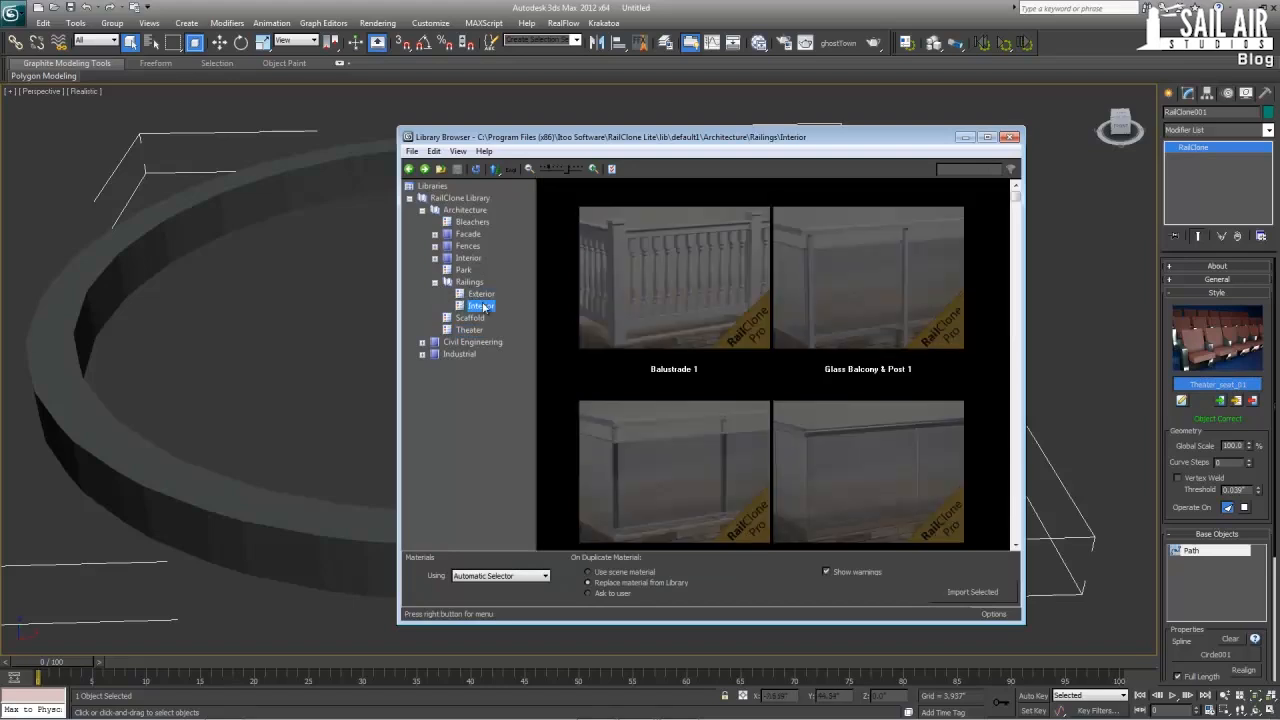
scroll(817, 342, down, 3)
click(817, 342)
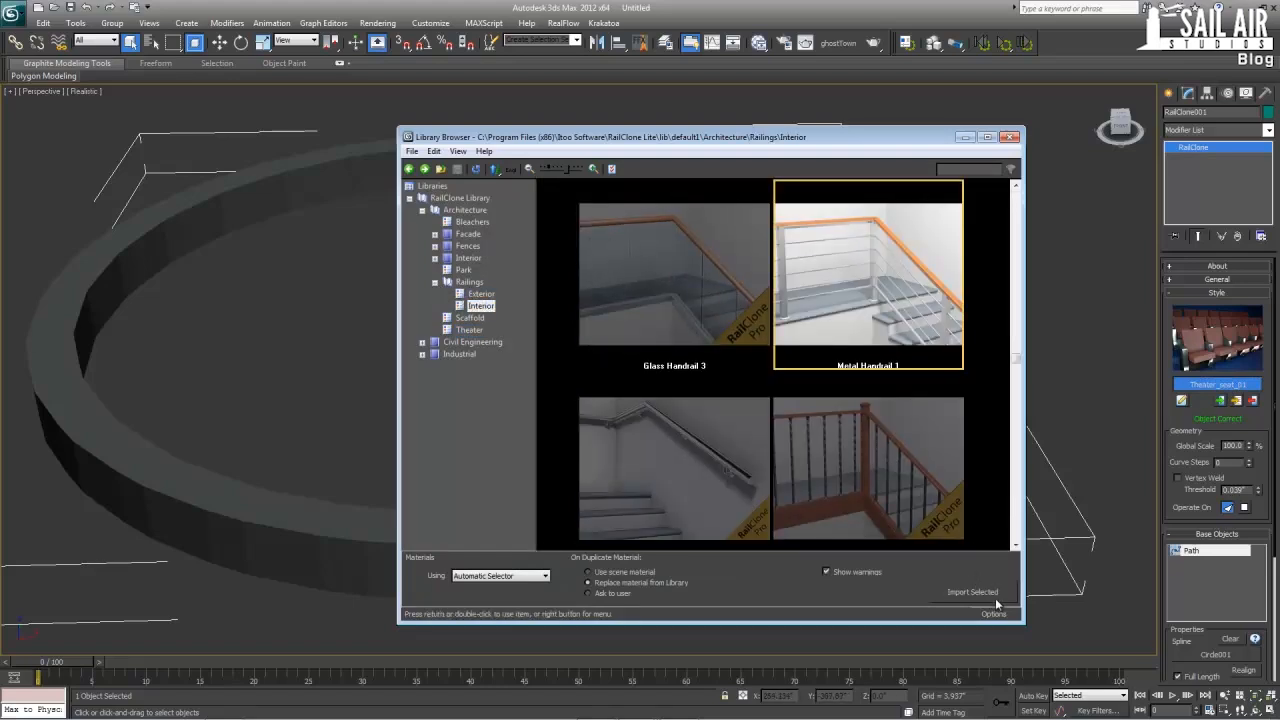
click(972, 591)
- Inspect the posts and handrail along the circle up close and as a whole ring
scroll(886, 461, up, 3)
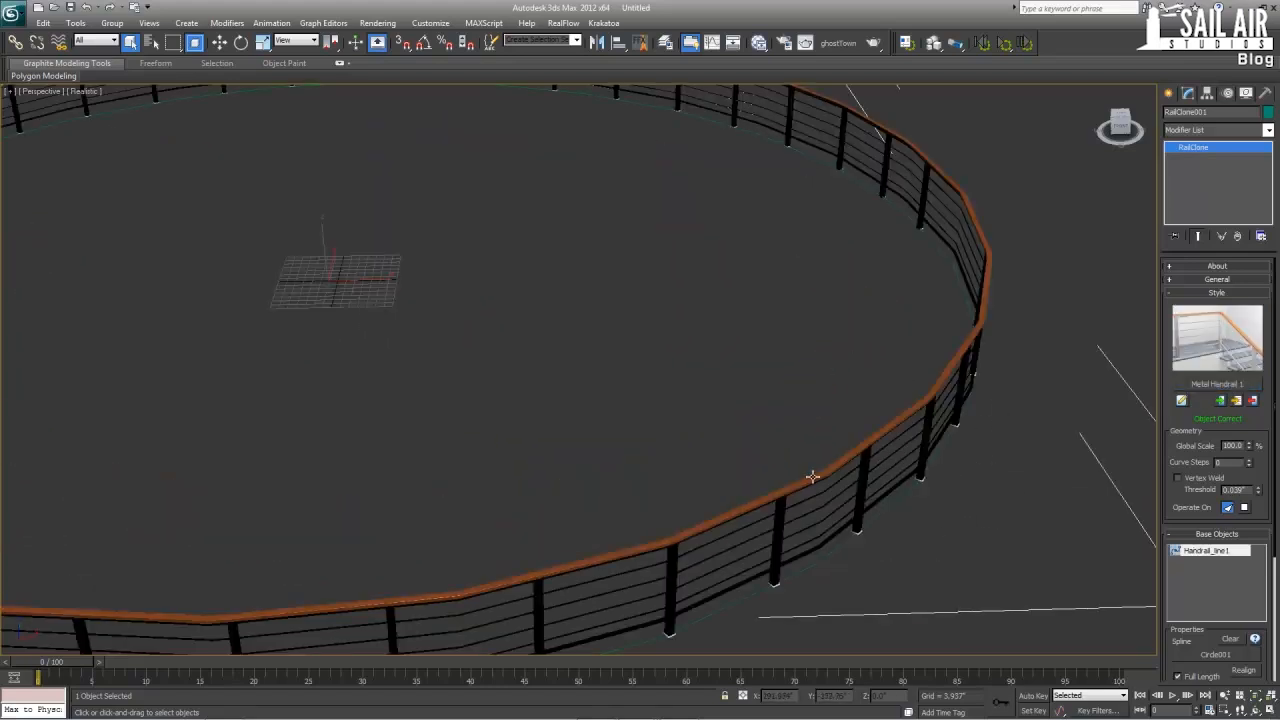
alt+middle_drag(811, 477, 623, 508)
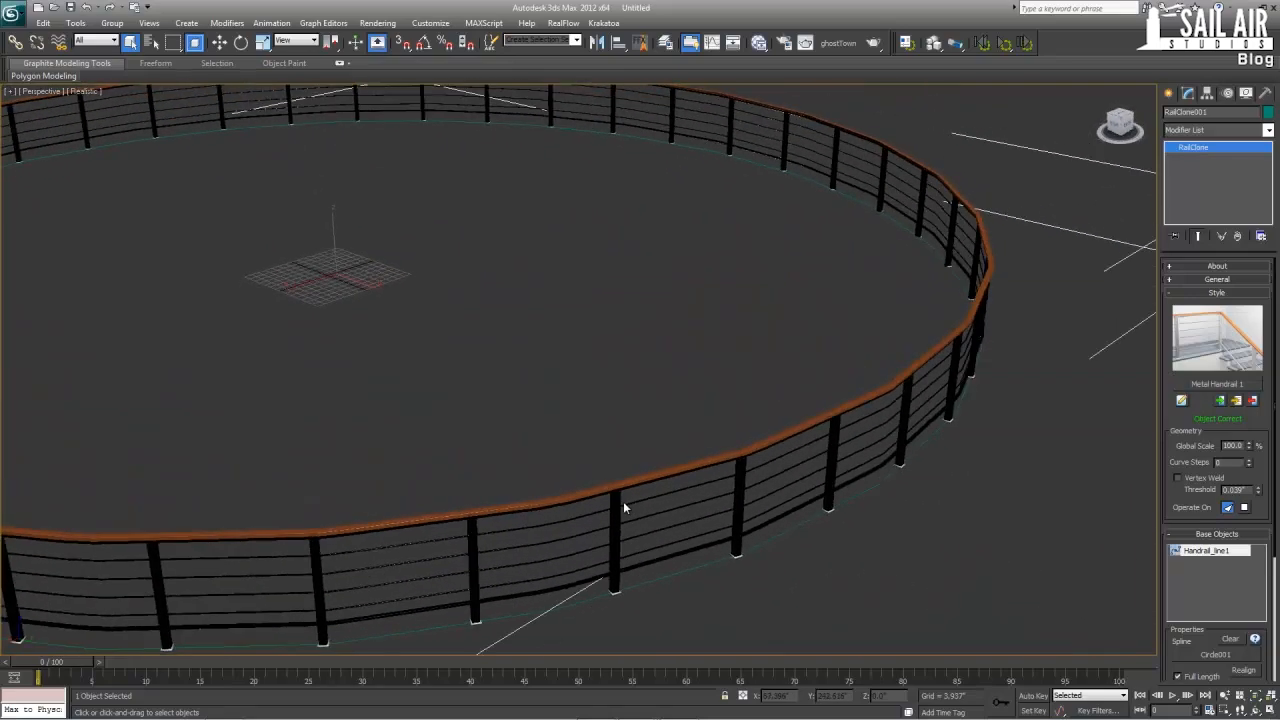
alt+middle_drag(540, 400, 489, 437)
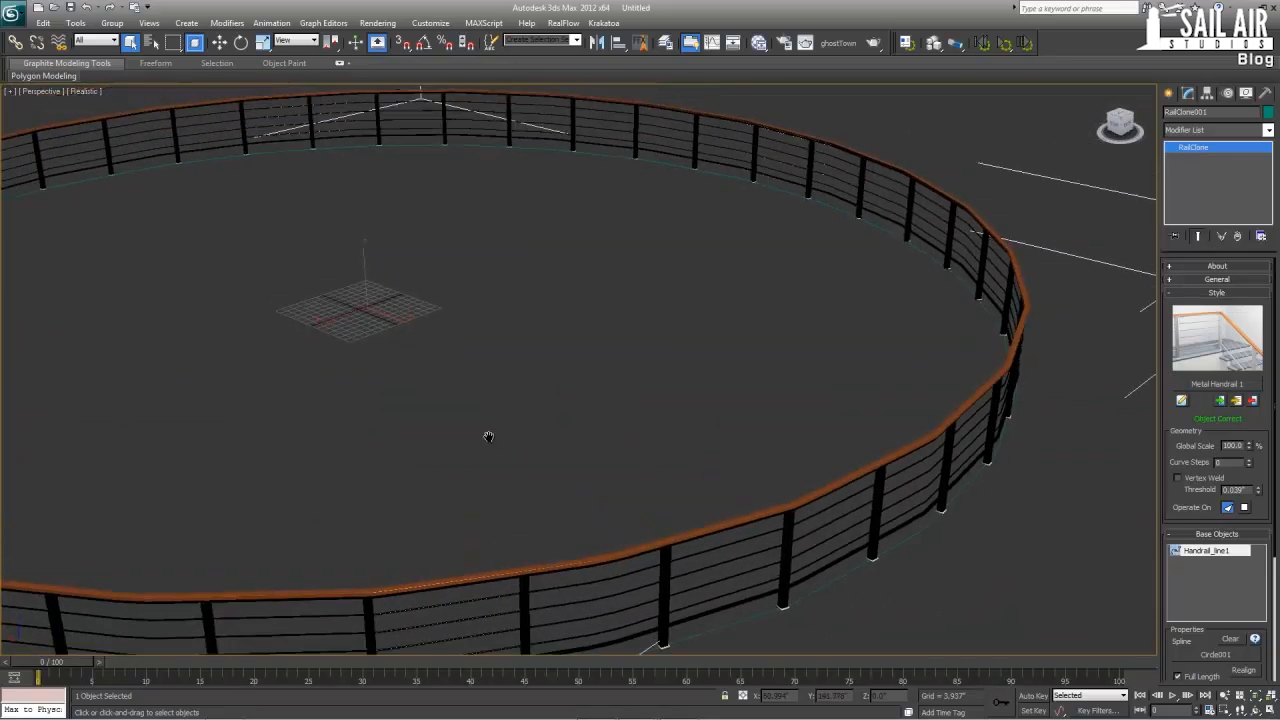
scroll(489, 437, down, 4)
alt+middle_drag(441, 387, 395, 380)
scroll(433, 444, up, 2)
scroll(432, 437, down, 2)
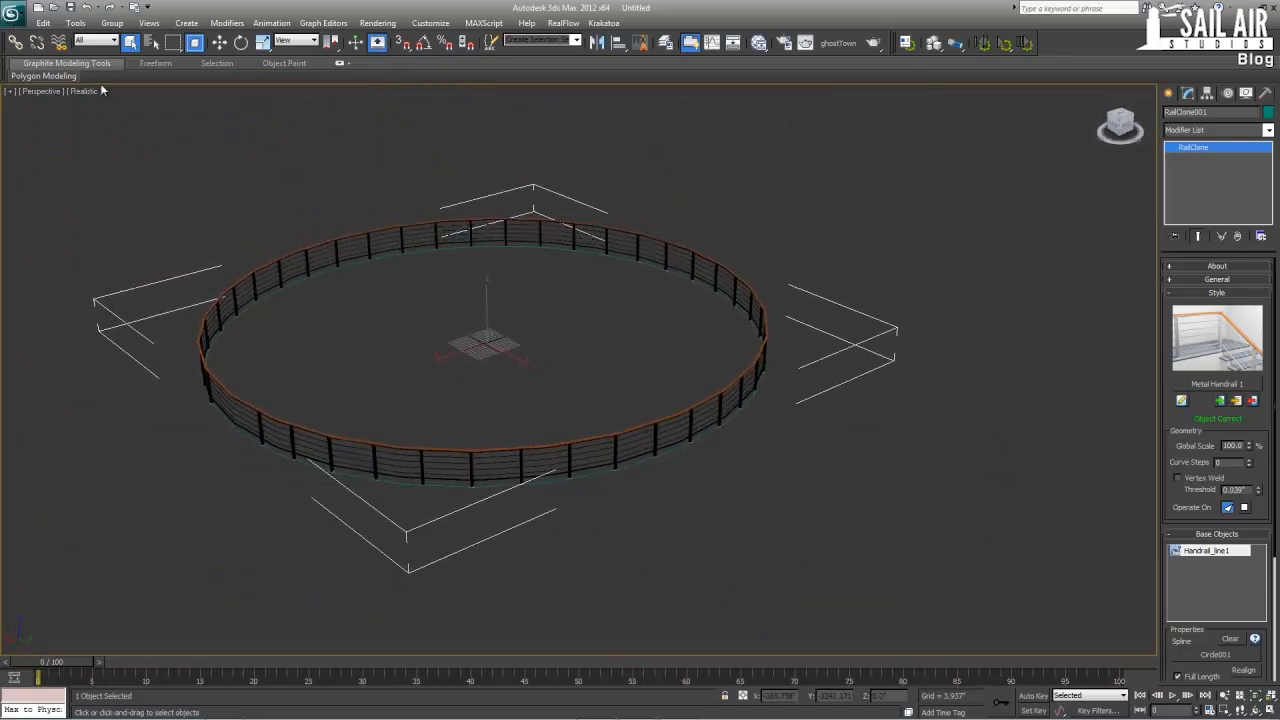
click(12, 13)
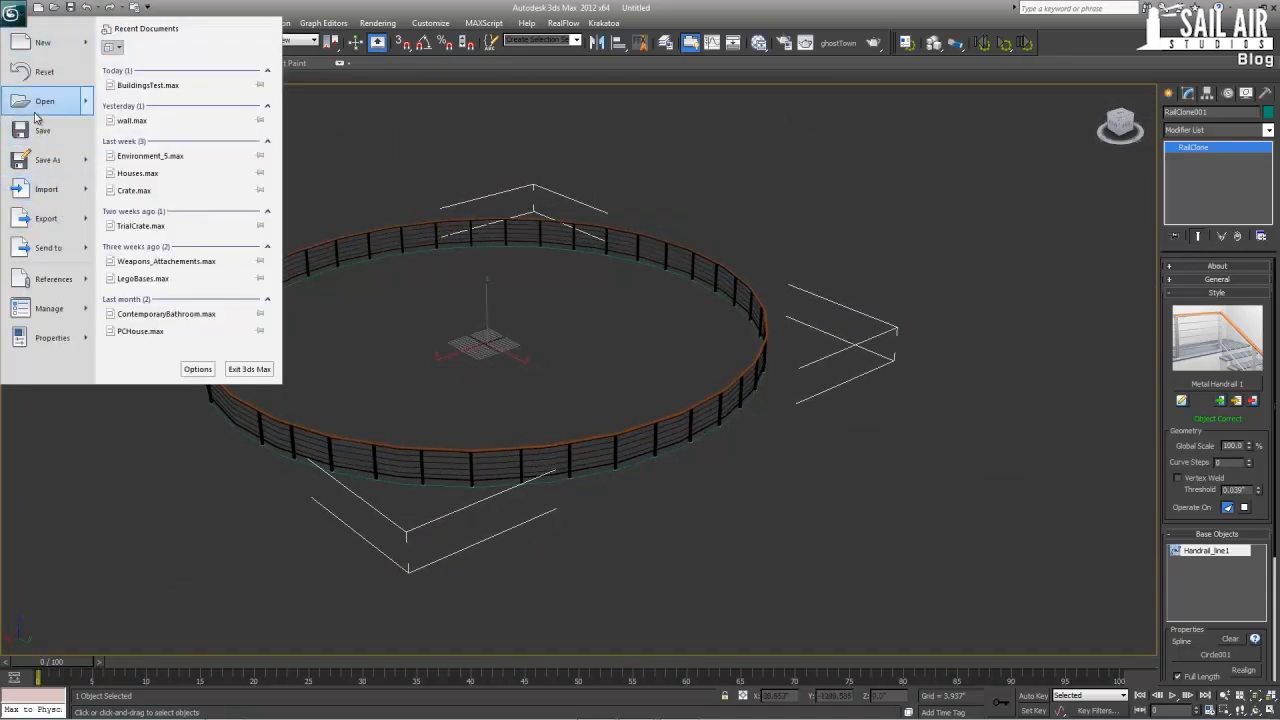
click(44, 72)
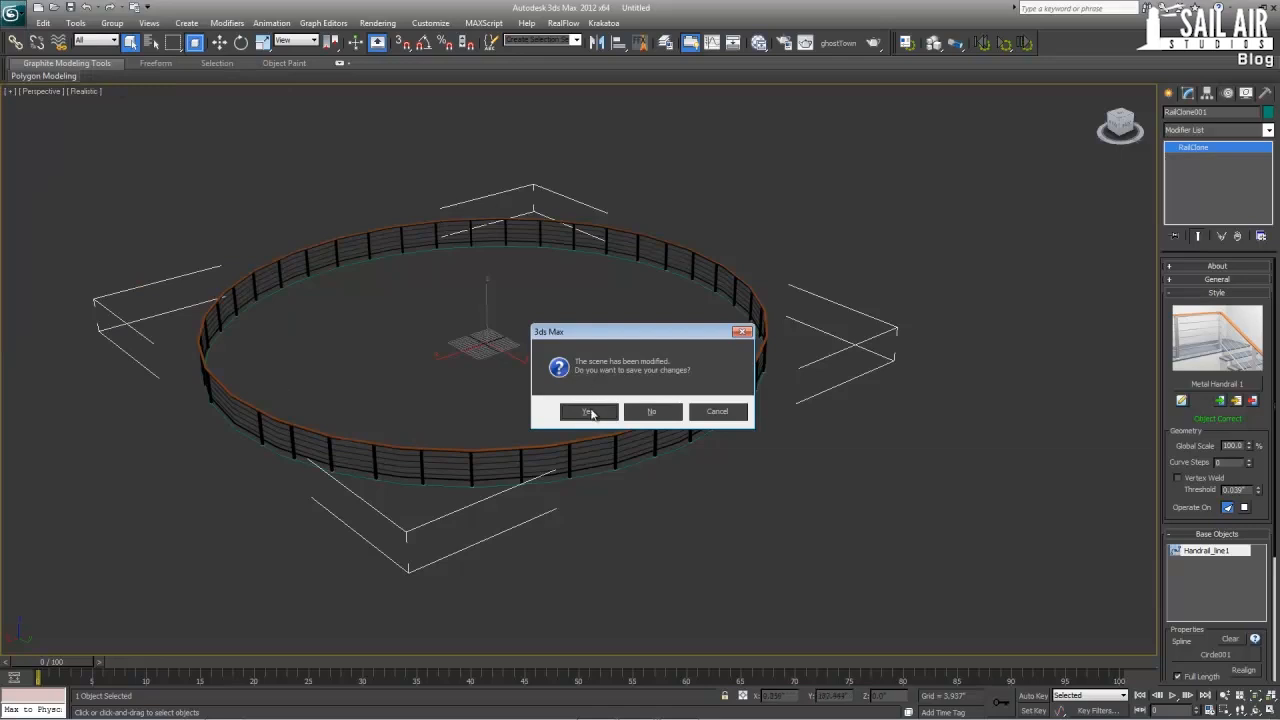
click(589, 412)
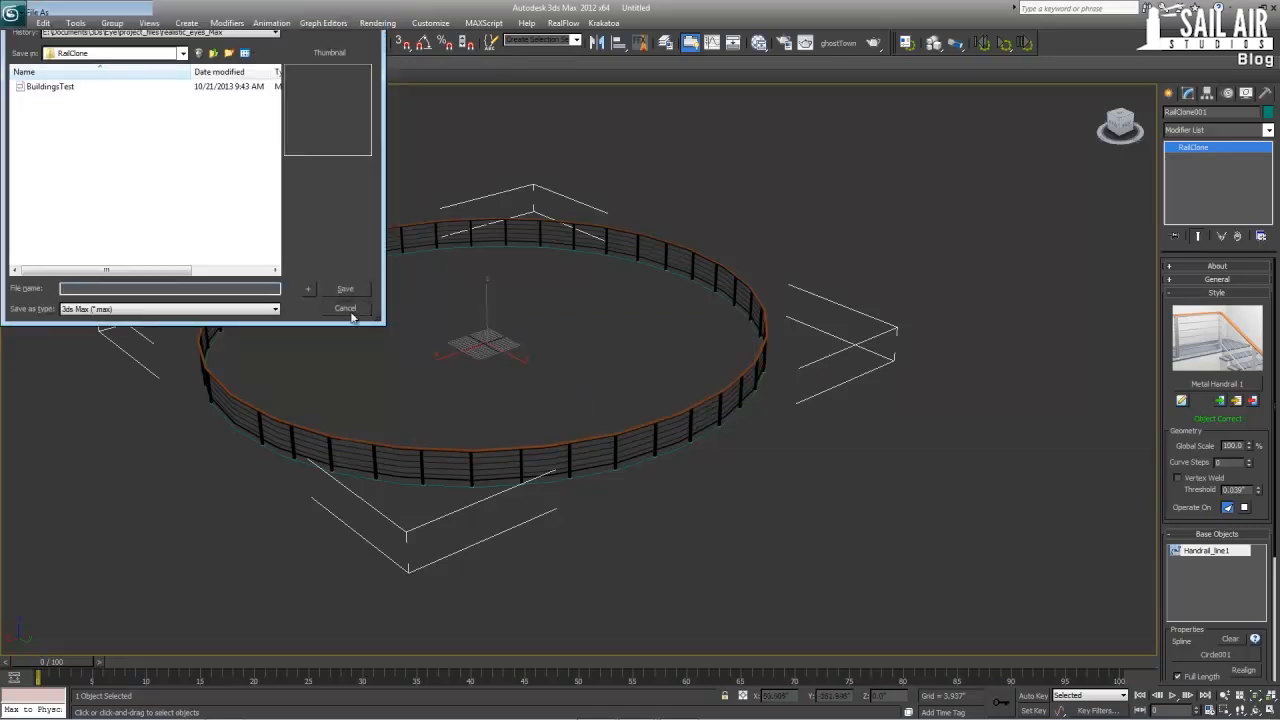
click(345, 308)
click(12, 13)
click(44, 73)
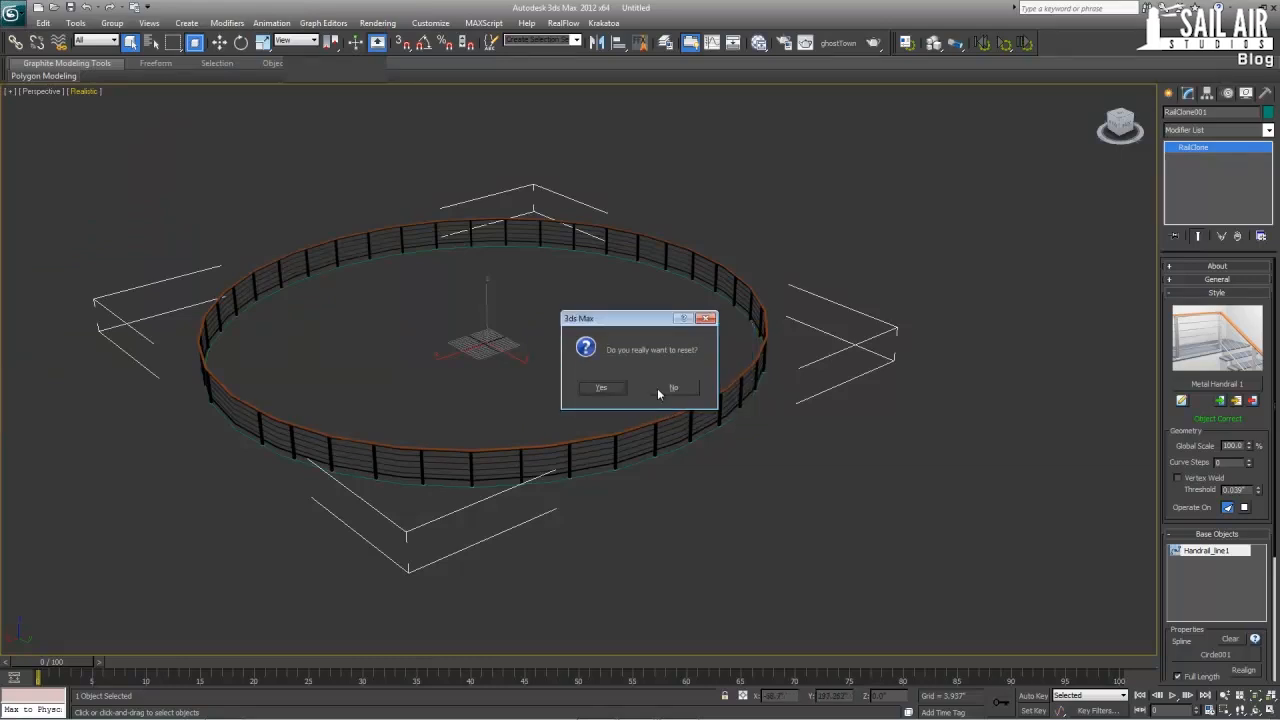
click(672, 388)
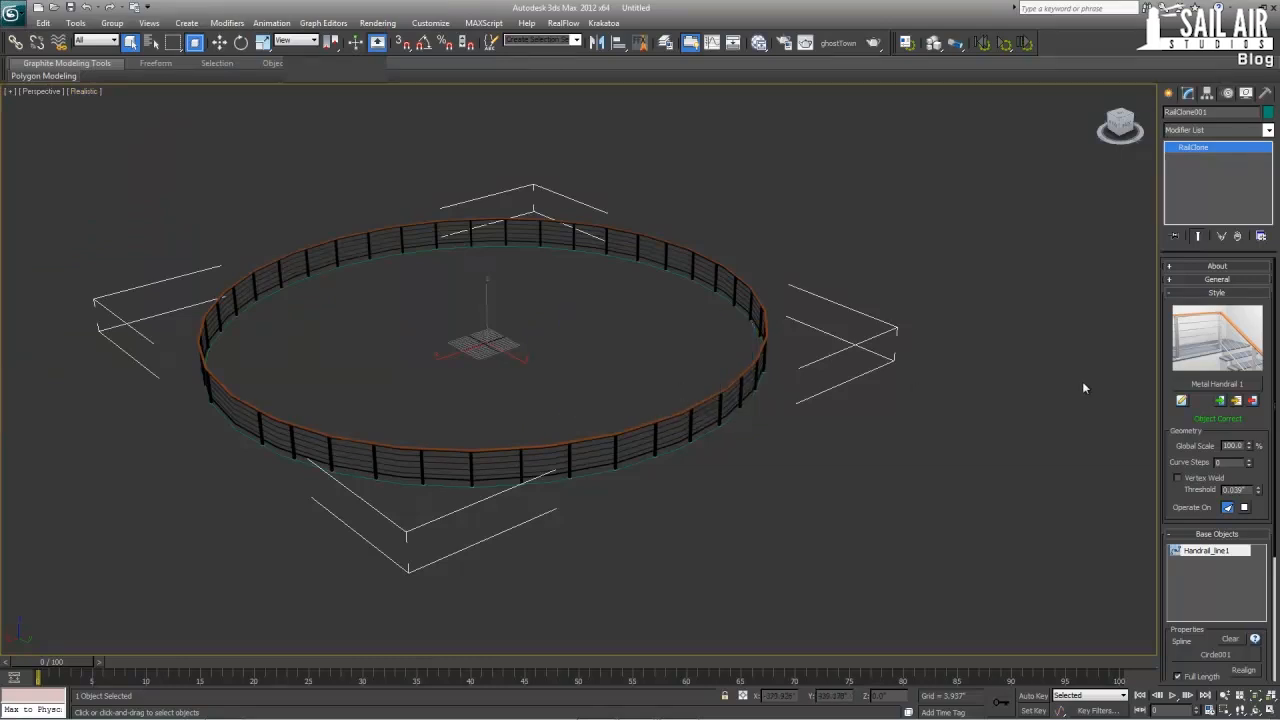
- Examine in the RailClone style editor how the handrail's spline and segment nodes feed the Linear 1S generator
click(1182, 400)
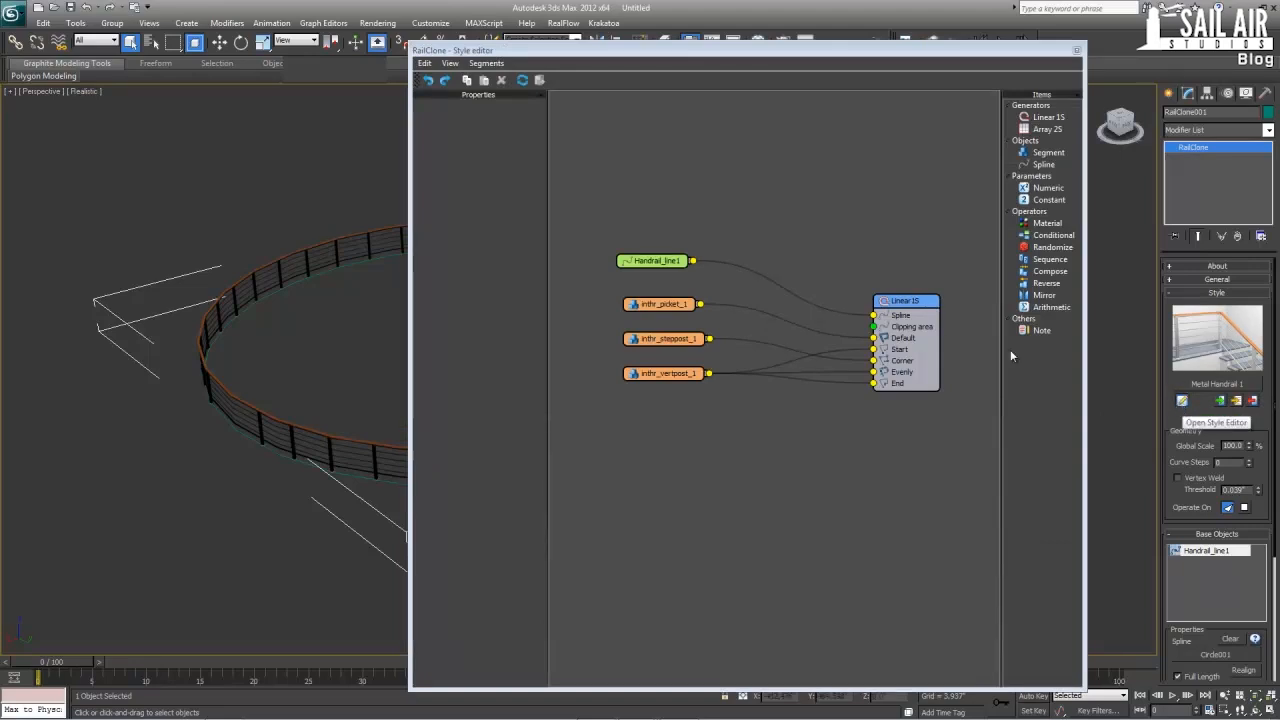
middle_drag(883, 271, 836, 232)
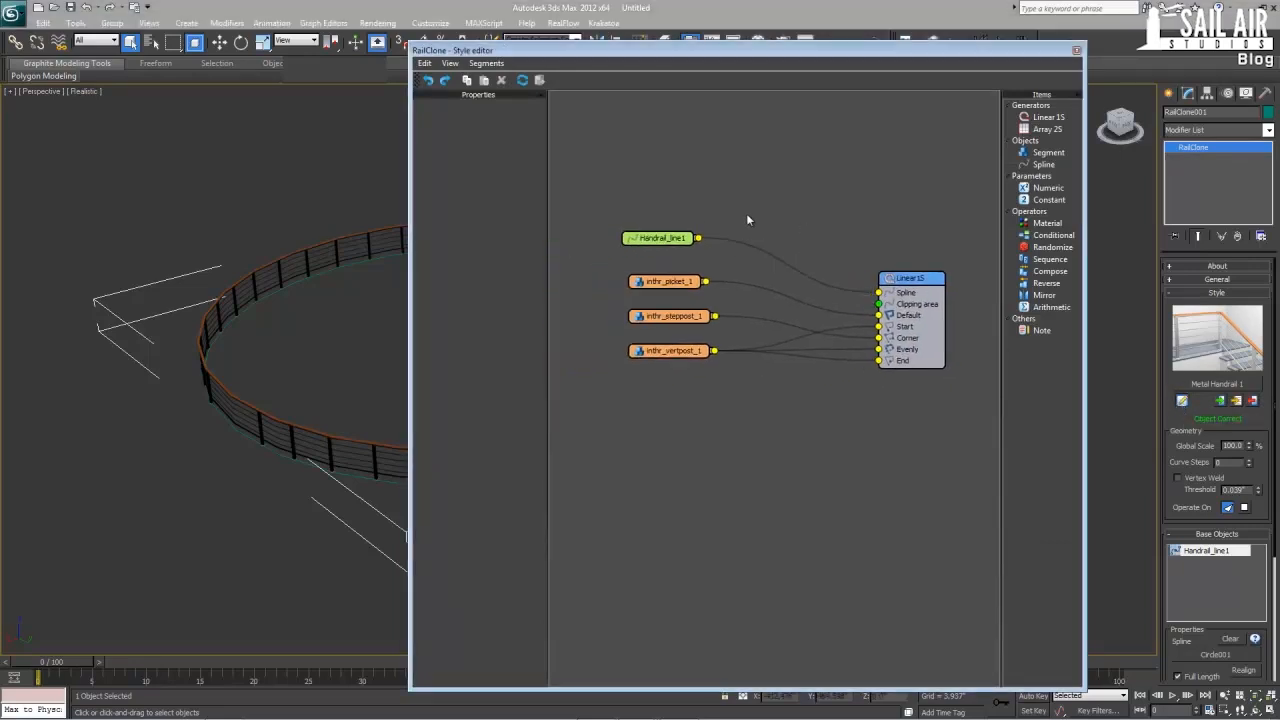
click(668, 283)
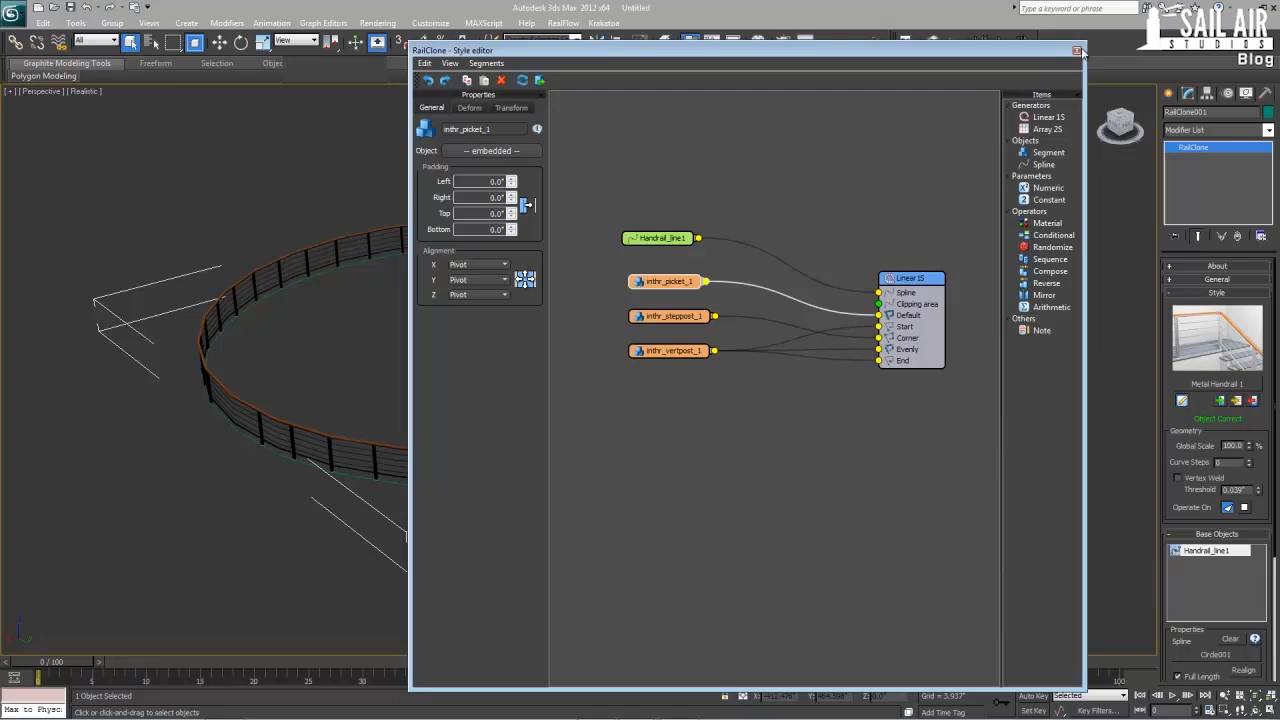
drag(695, 257, 622, 401)
click(654, 413)
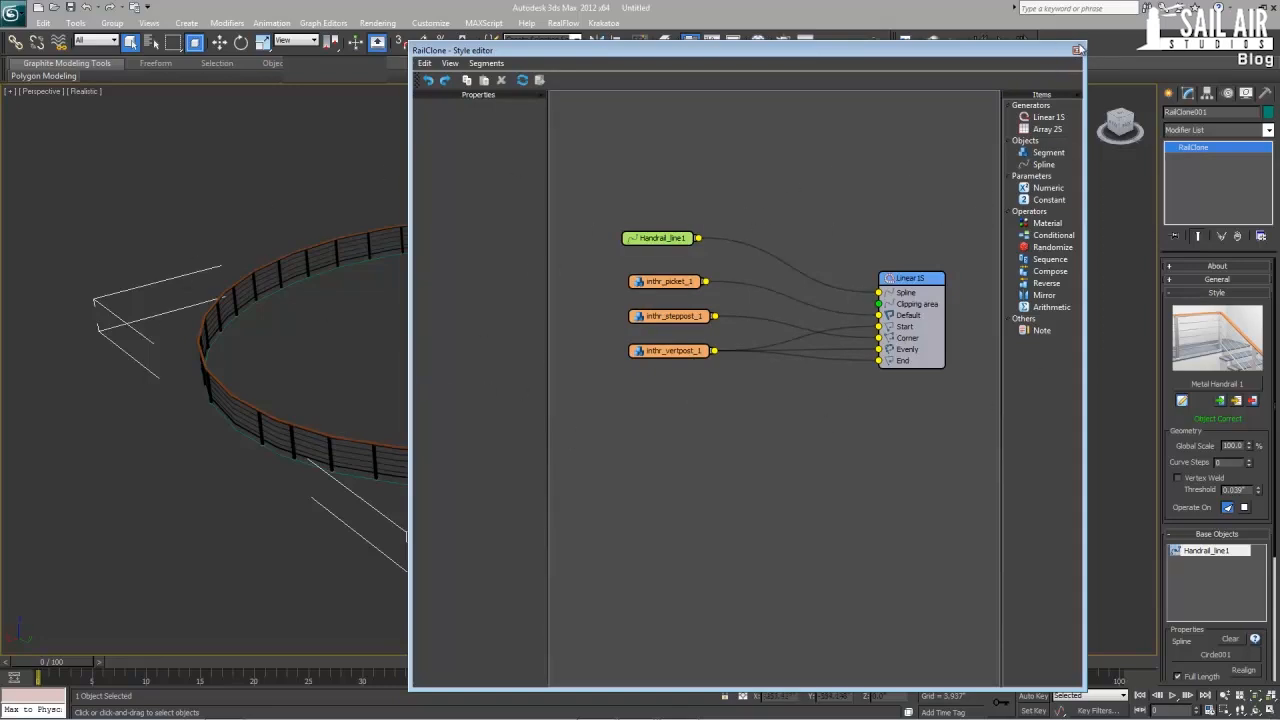
click(1077, 50)
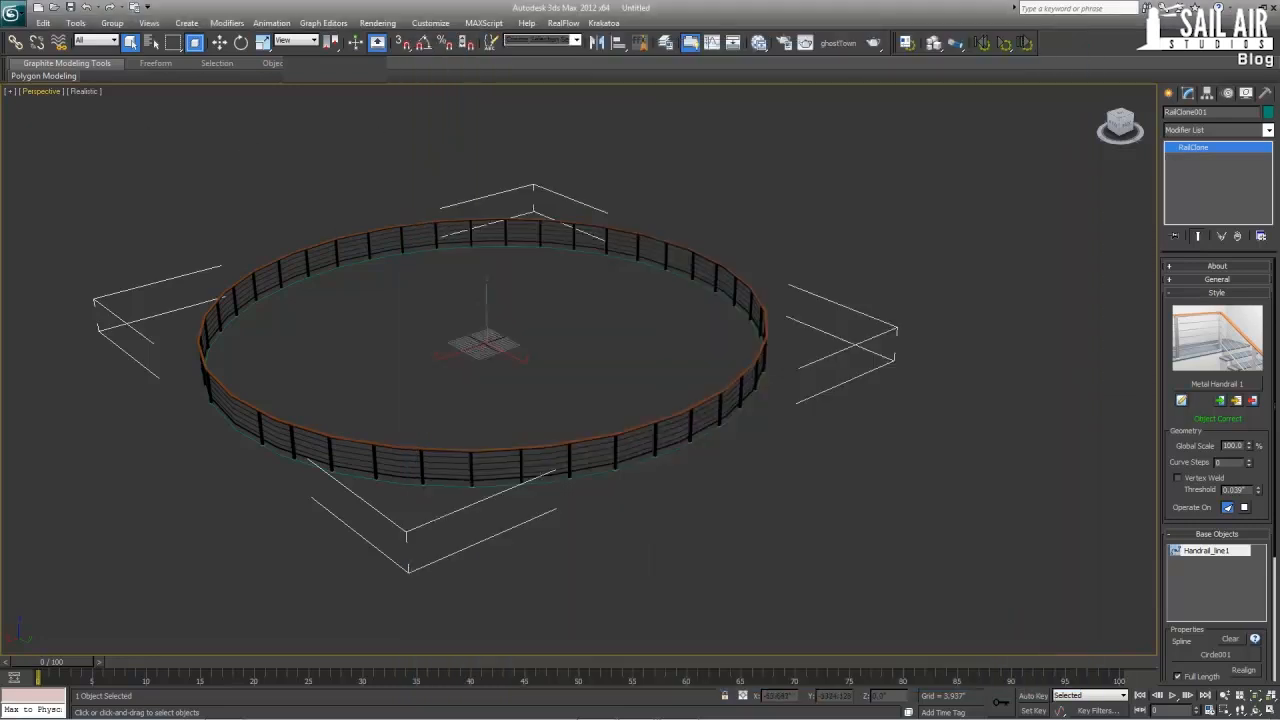
- Reset the scene without saving the changes and enlarge the Perspective view to fill the workspace
click(12, 14)
click(38, 72)
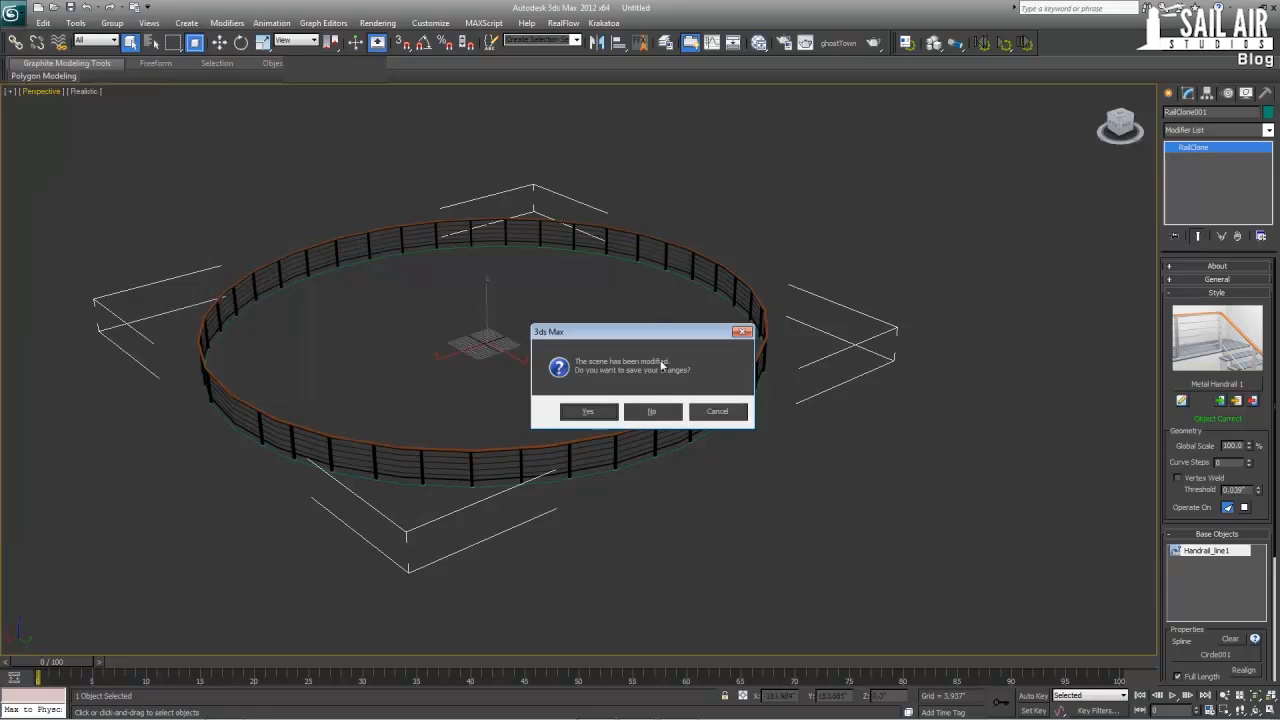
click(653, 412)
click(601, 388)
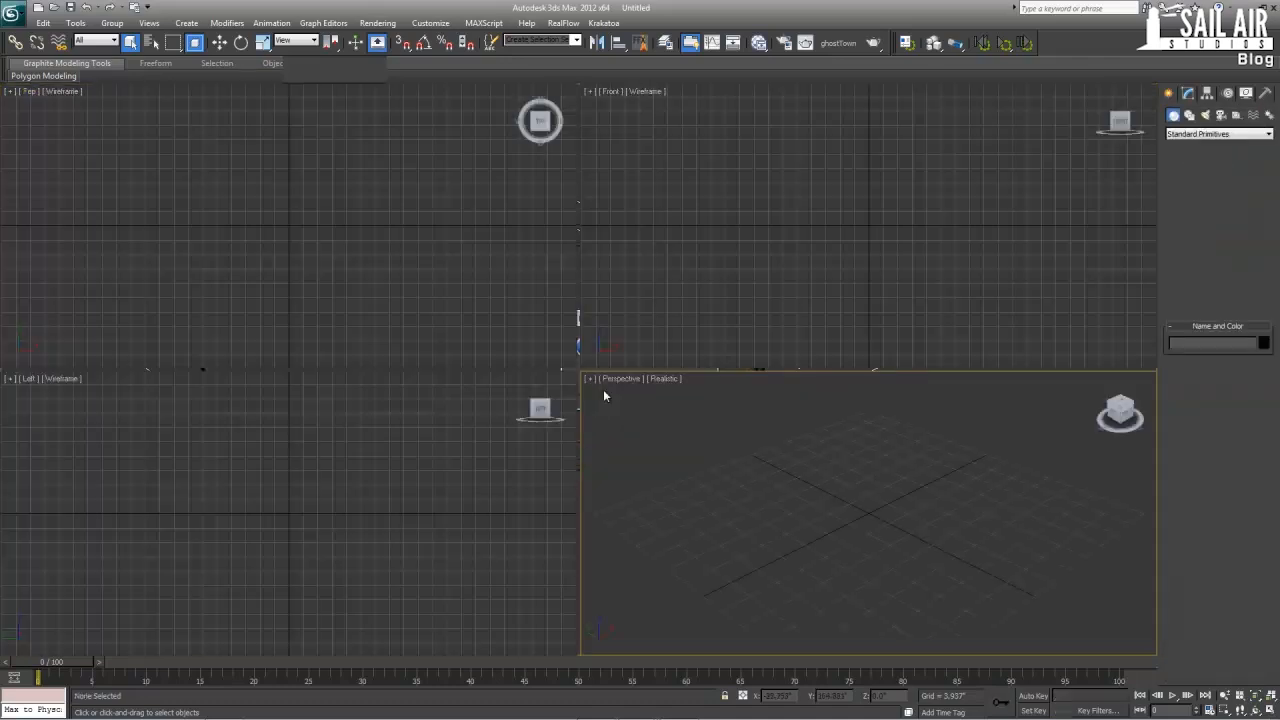
key(alt+w)
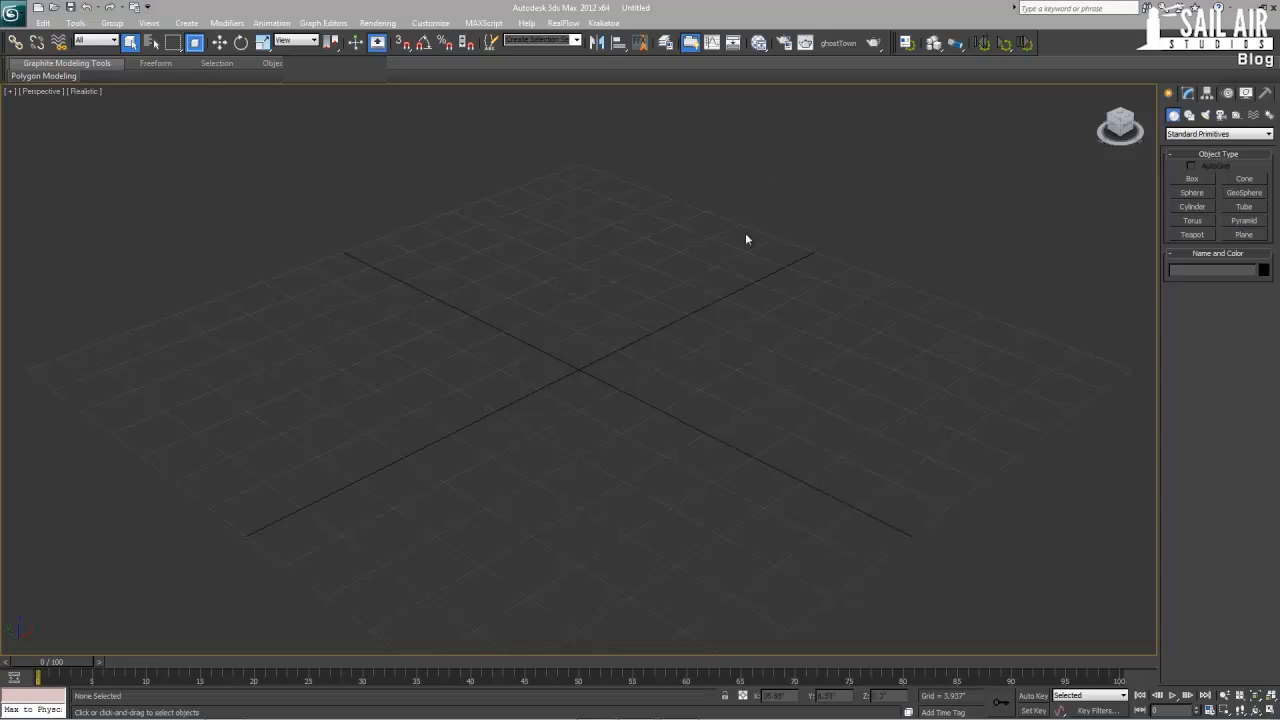
- Check the display unit scale in the units setup
click(377, 22)
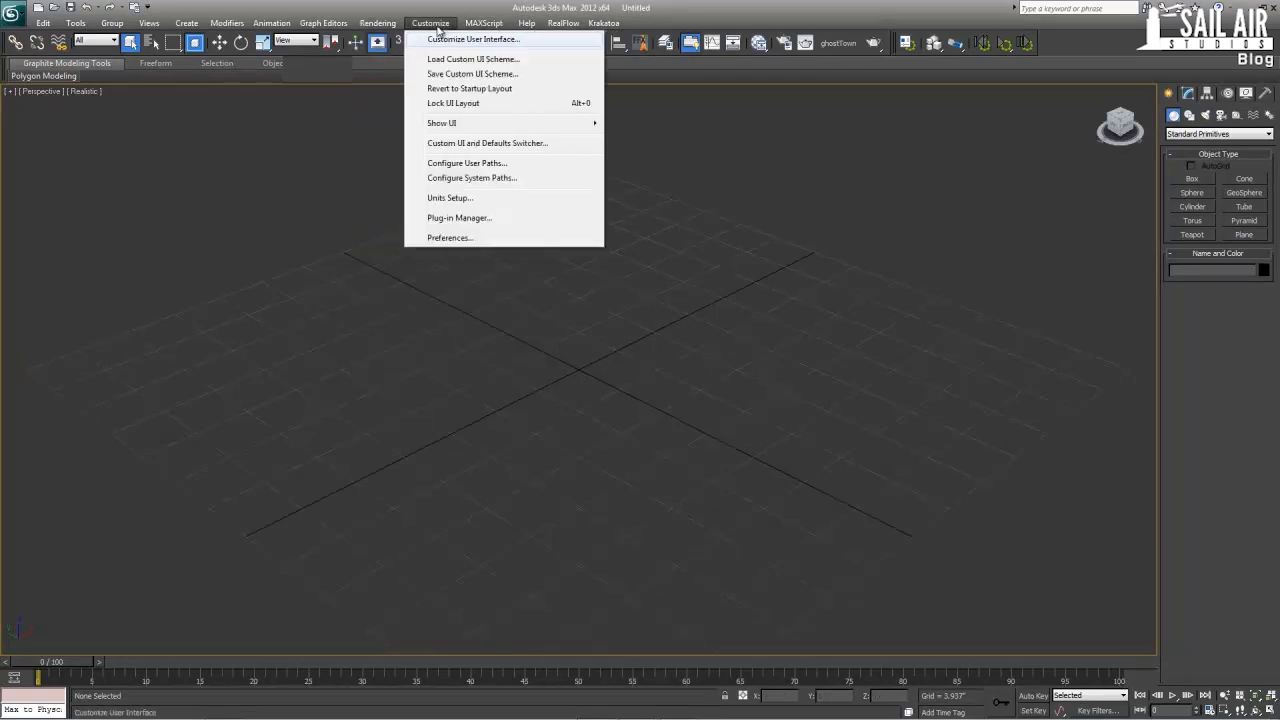
click(450, 198)
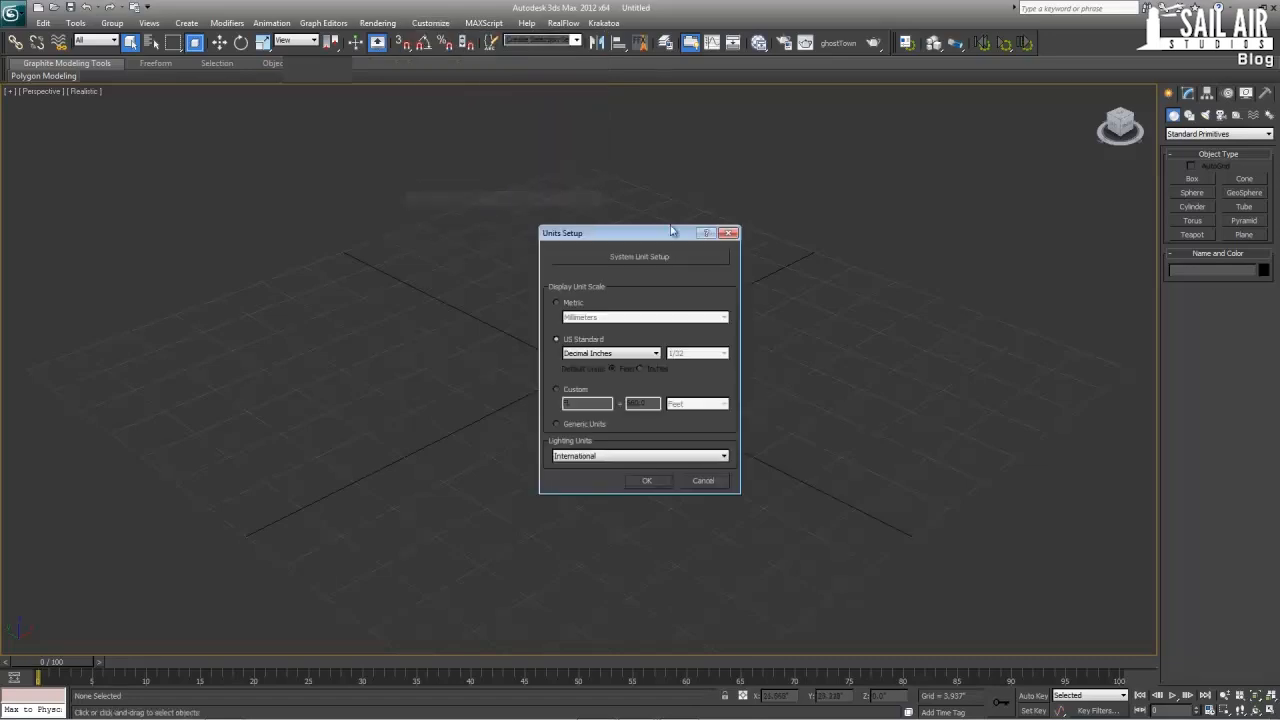
click(648, 481)
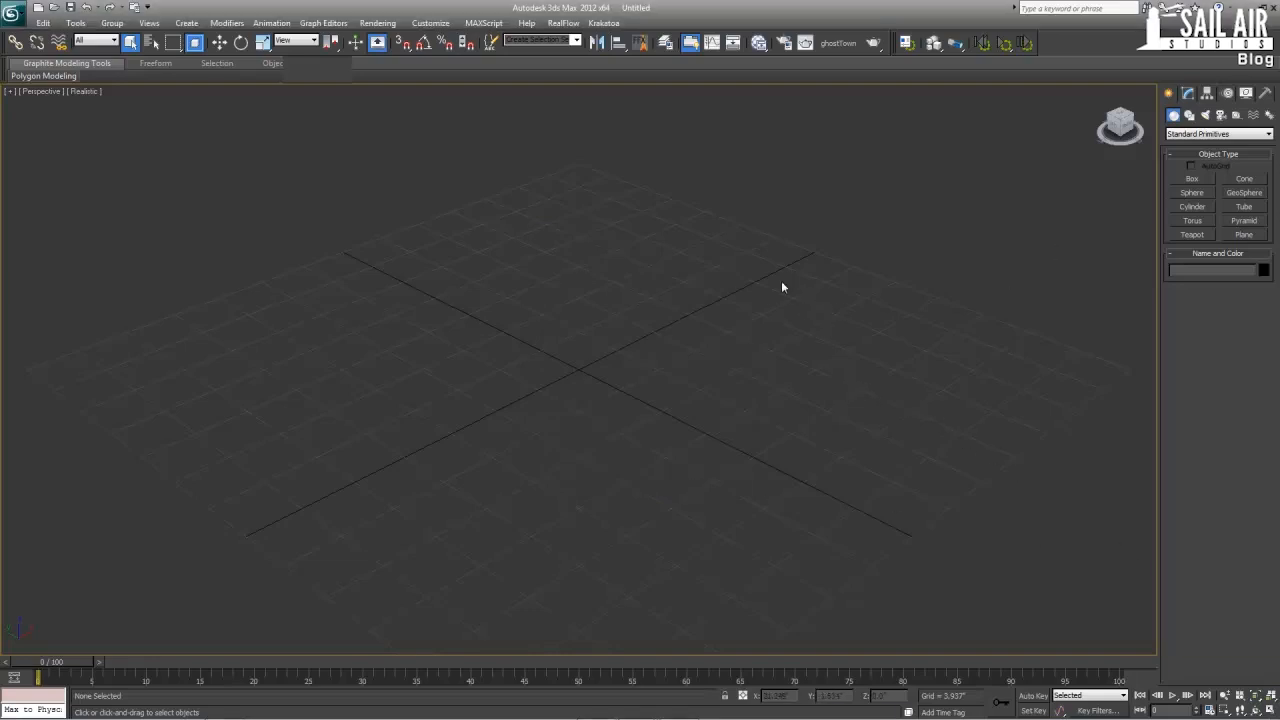
- Create a plane about 25 inches long around the centre of the grid and show its parameters
click(1243, 234)
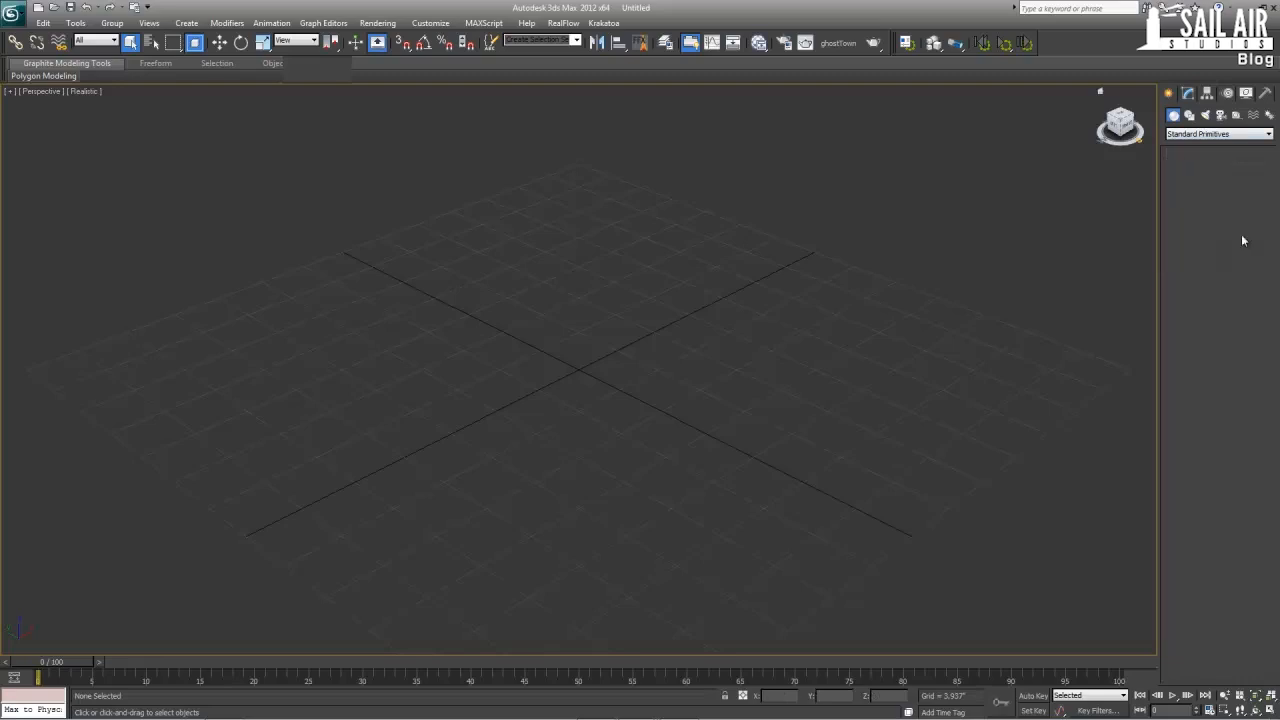
drag(597, 276, 645, 528)
right_click(645, 528)
click(1187, 92)
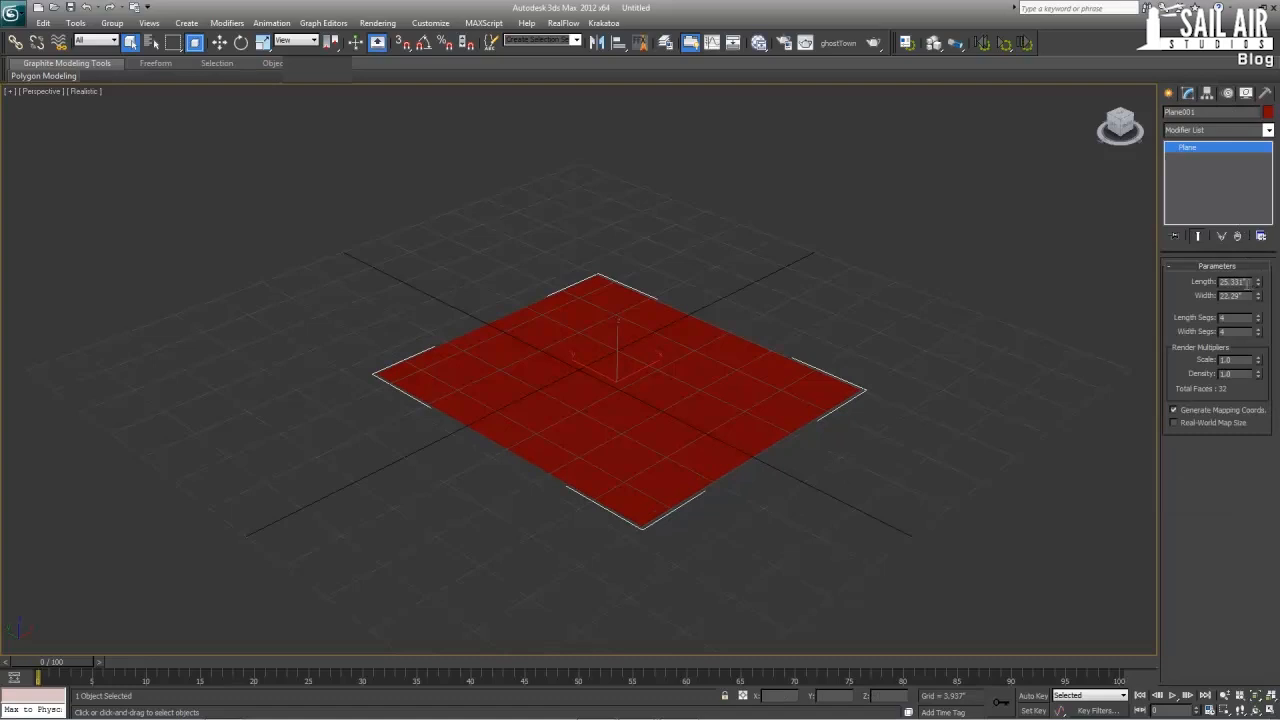
- Set the plane's length to 120 inches and width to 84 inches, with one length and one width segment
drag(1248, 284, 1164, 285)
text(0)
key(Tab)
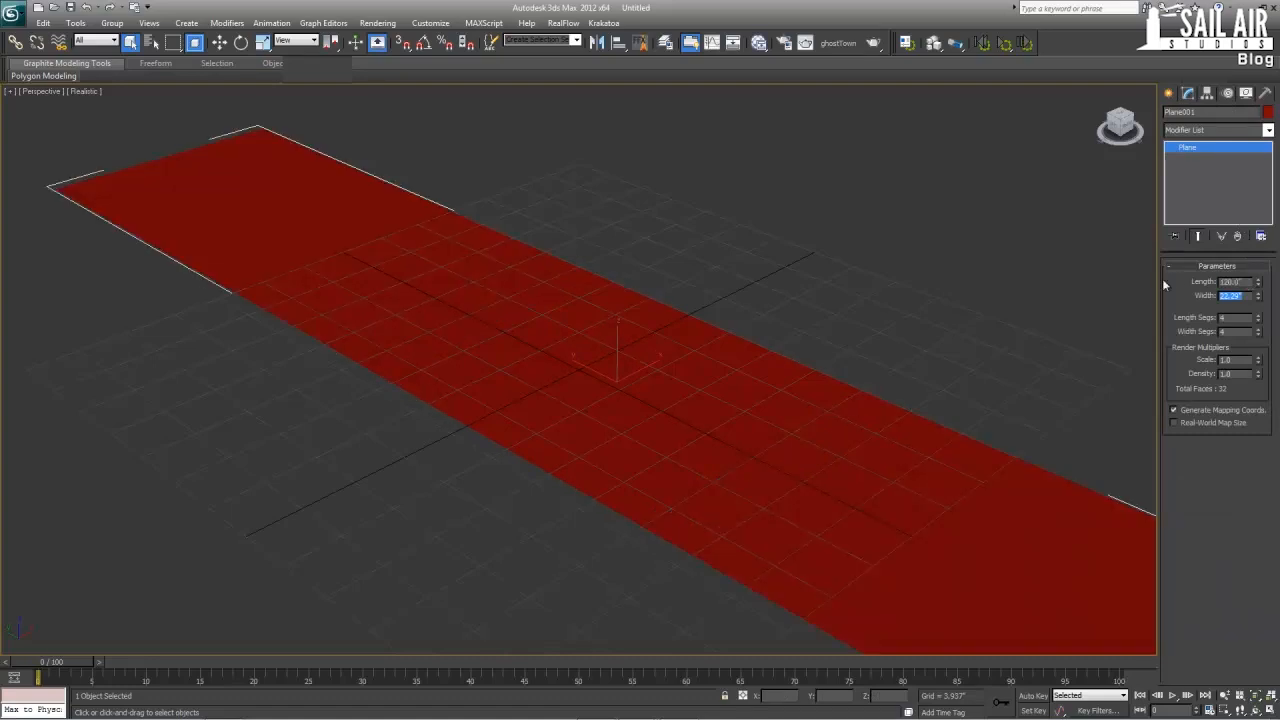
text(84)
key(Return)
scroll(721, 355, down, 5)
scroll(721, 355, down, 3)
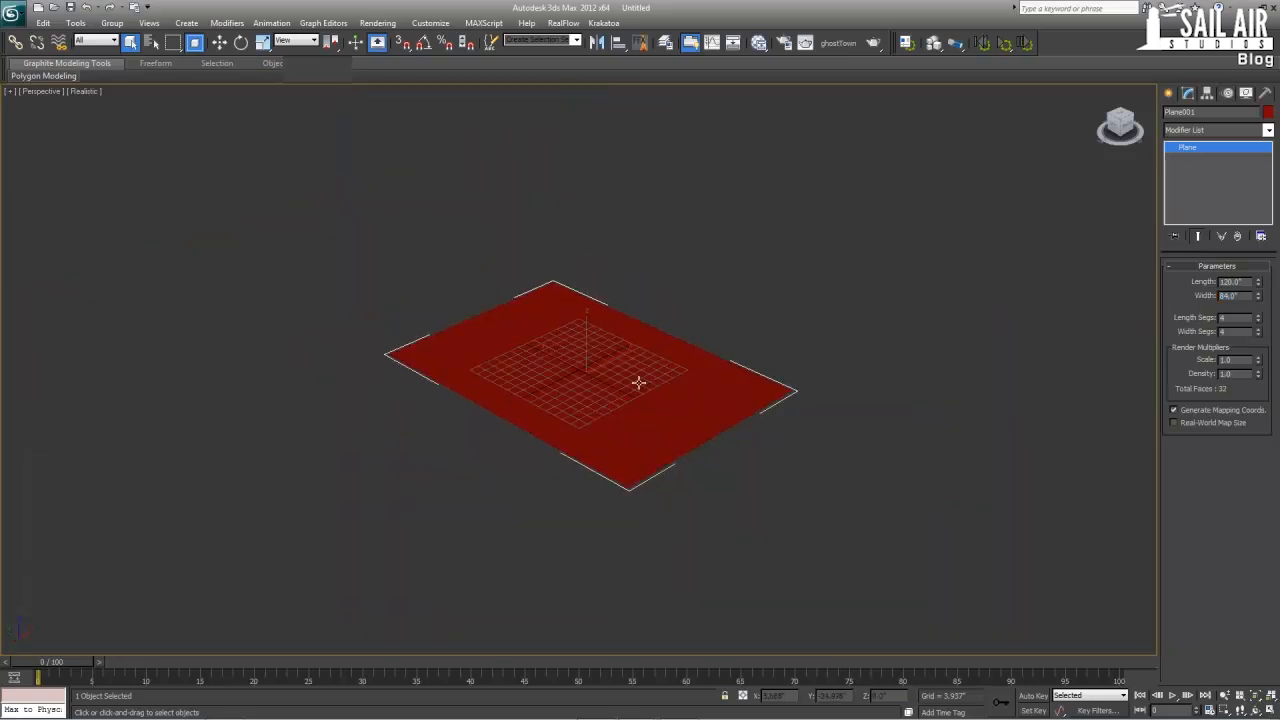
middle_drag(639, 383, 625, 311)
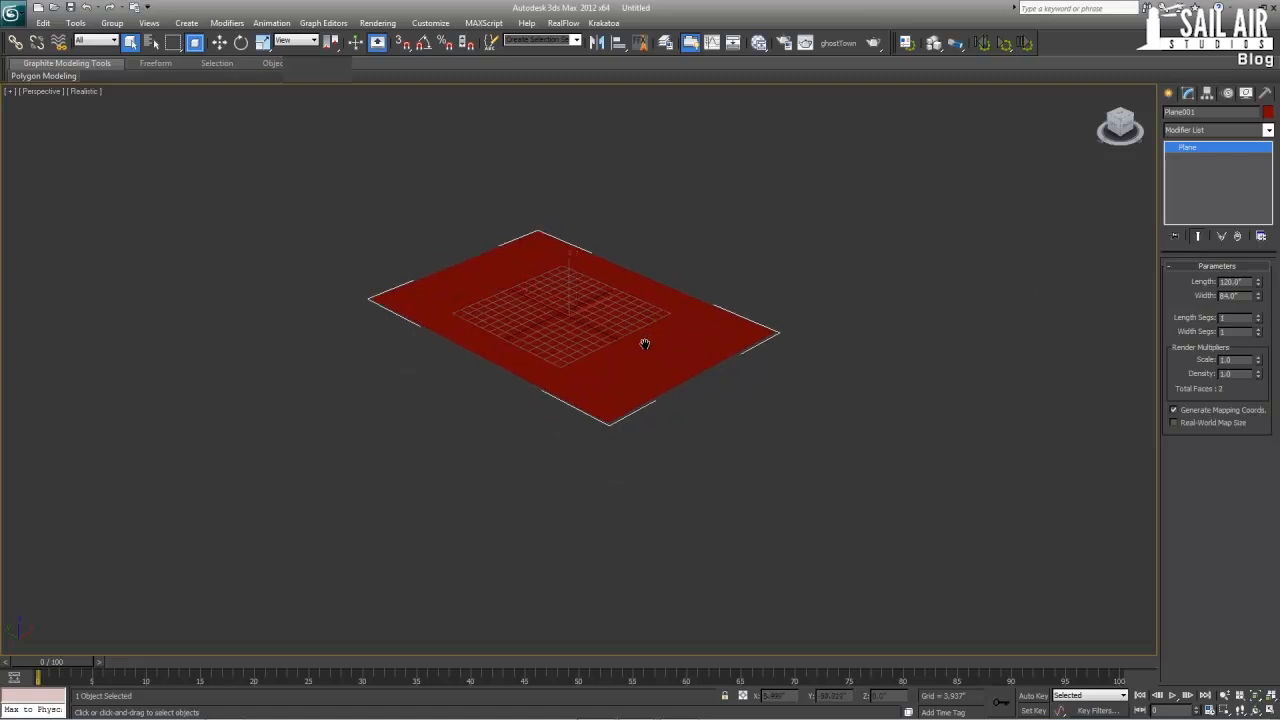
- Rotate the plane about its X axis with angle snap turned on so that it stands upright
key(e)
drag(589, 305, 591, 367)
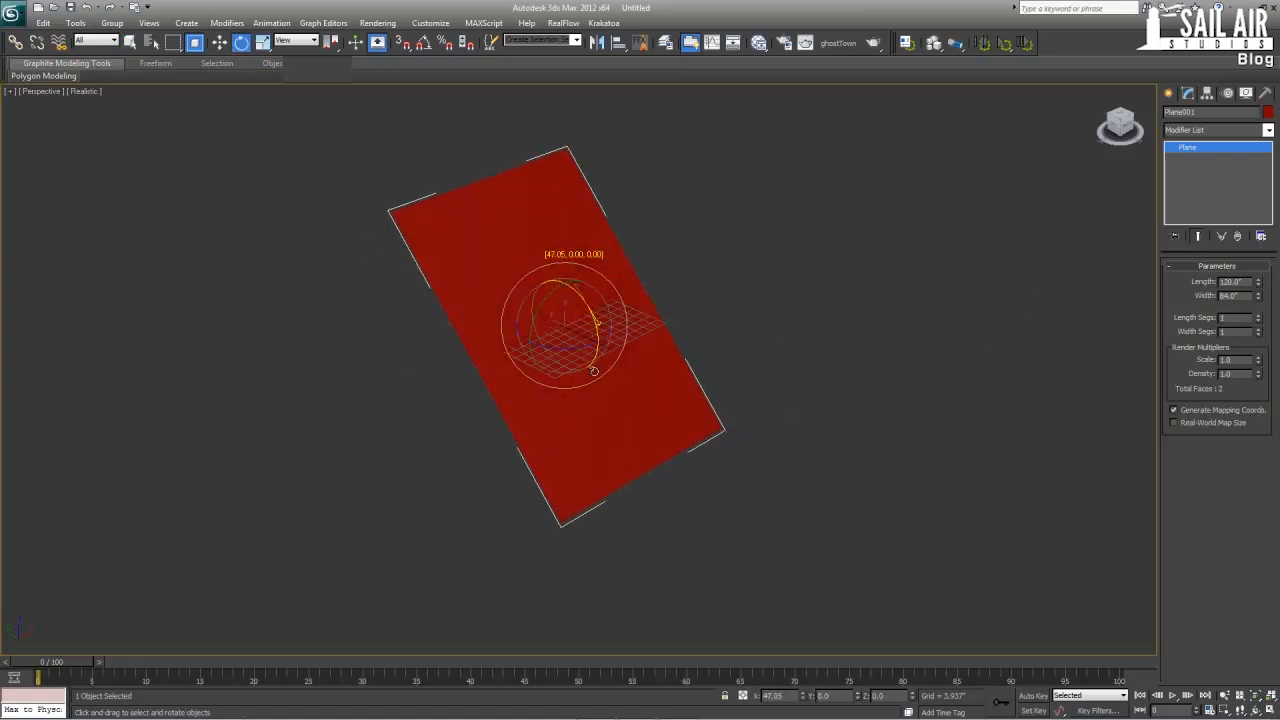
key(ctrl+z)
key(a)
drag(590, 305, 601, 368)
alt+middle_drag(601, 368, 573, 366)
- Raise the upright plane above the grid to a Z position of about 62.4 inches
key(w)
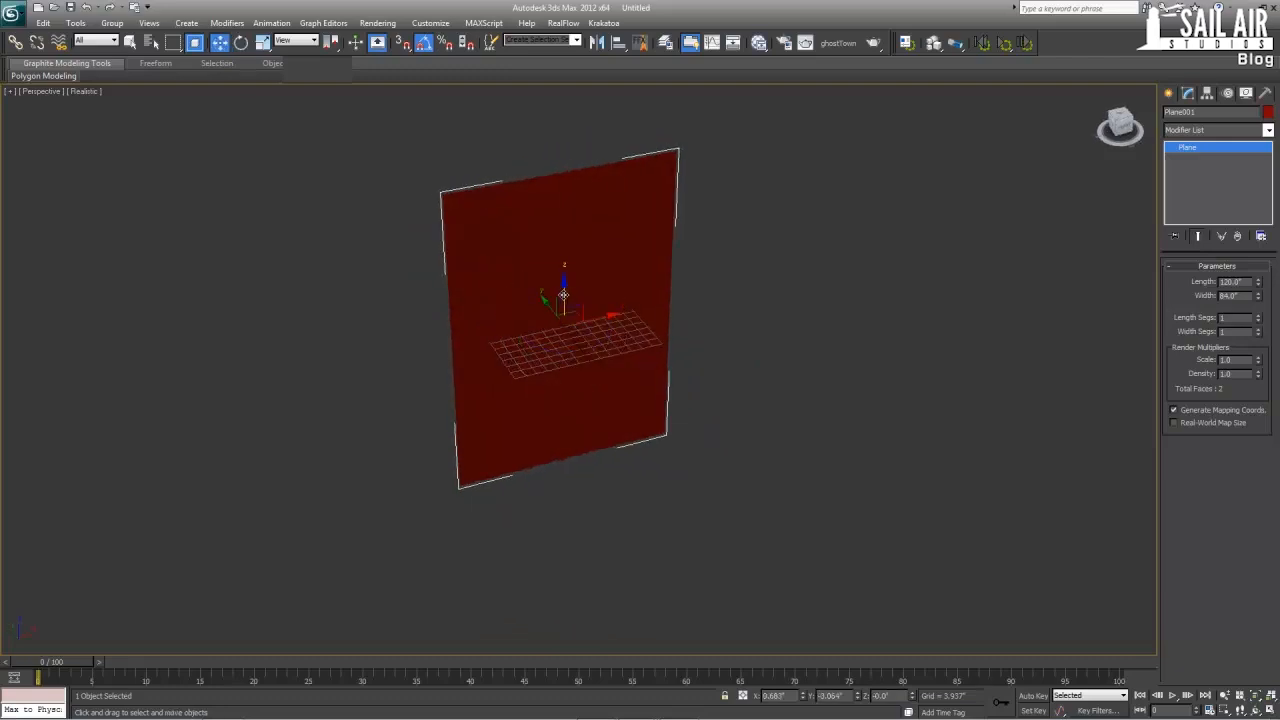
drag(575, 316, 680, 263)
middle_drag(680, 263, 680, 296)
scroll(681, 300, up, 3)
middle_drag(682, 312, 691, 514)
key(alt+w)
key(alt+w)
middle_drag(782, 330, 778, 395)
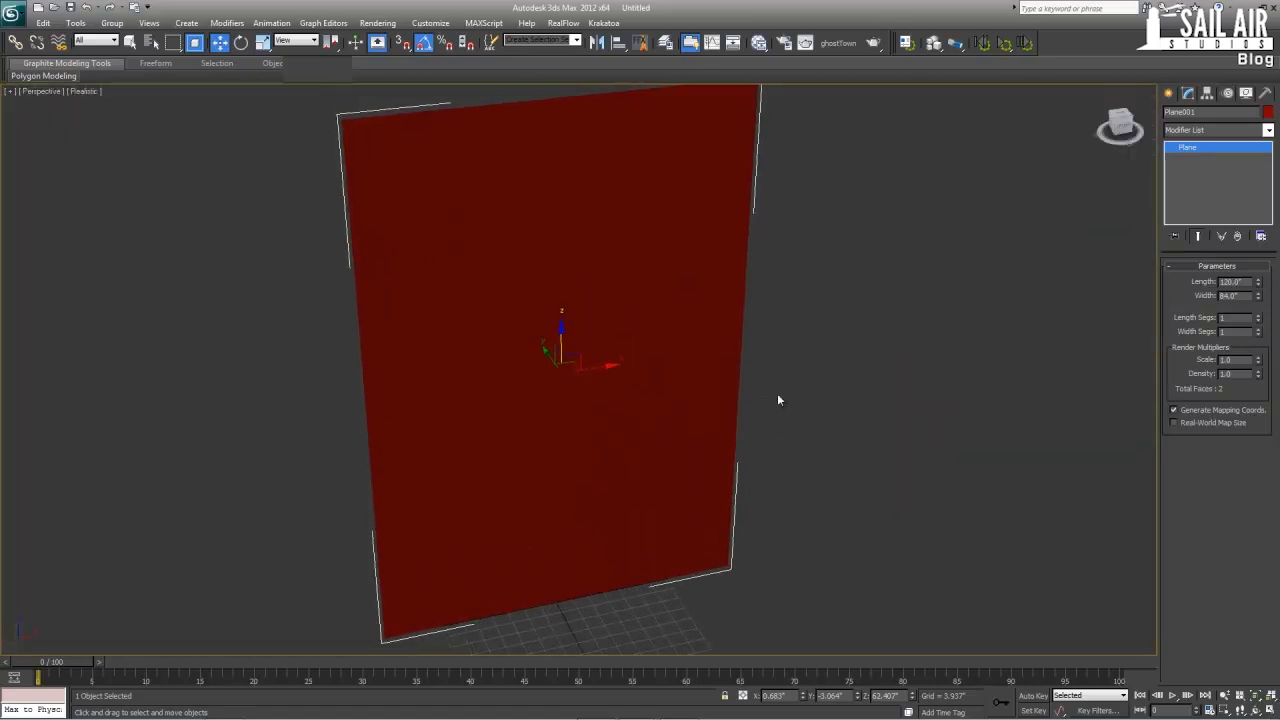
- Convert the plane to an Editable Poly
right_click(514, 327)
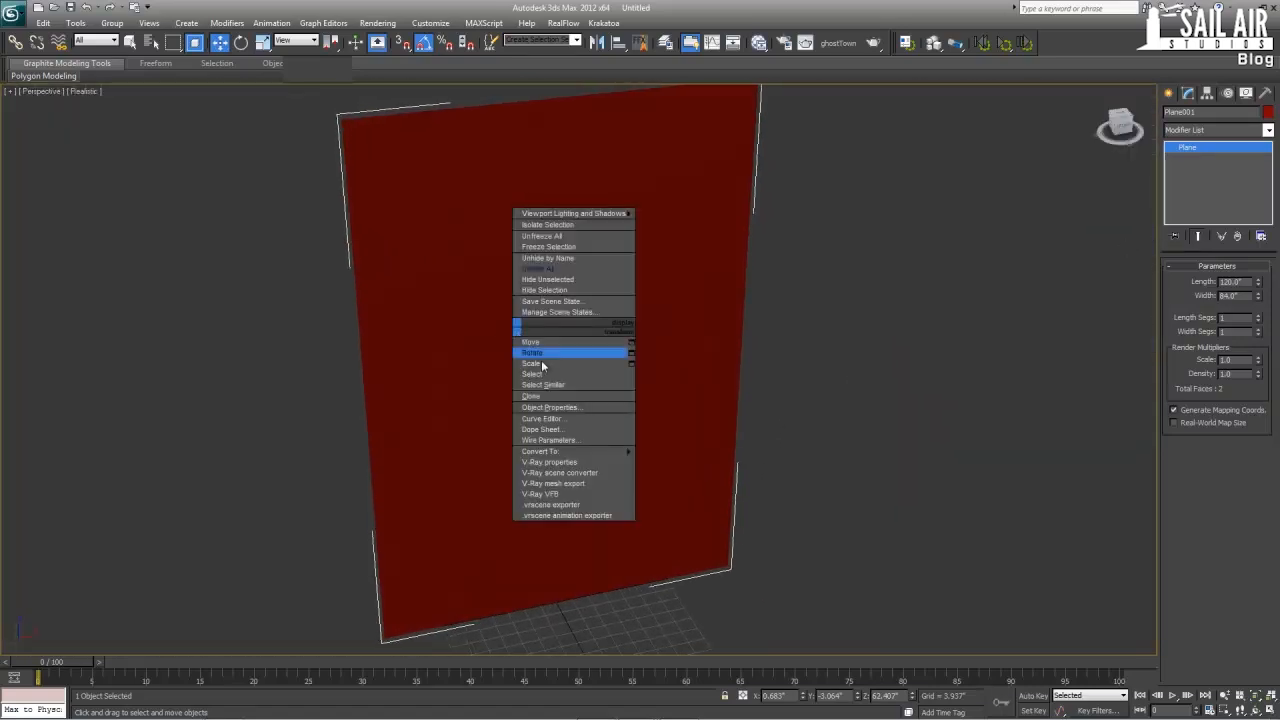
mouse_move(600, 451)
click(682, 462)
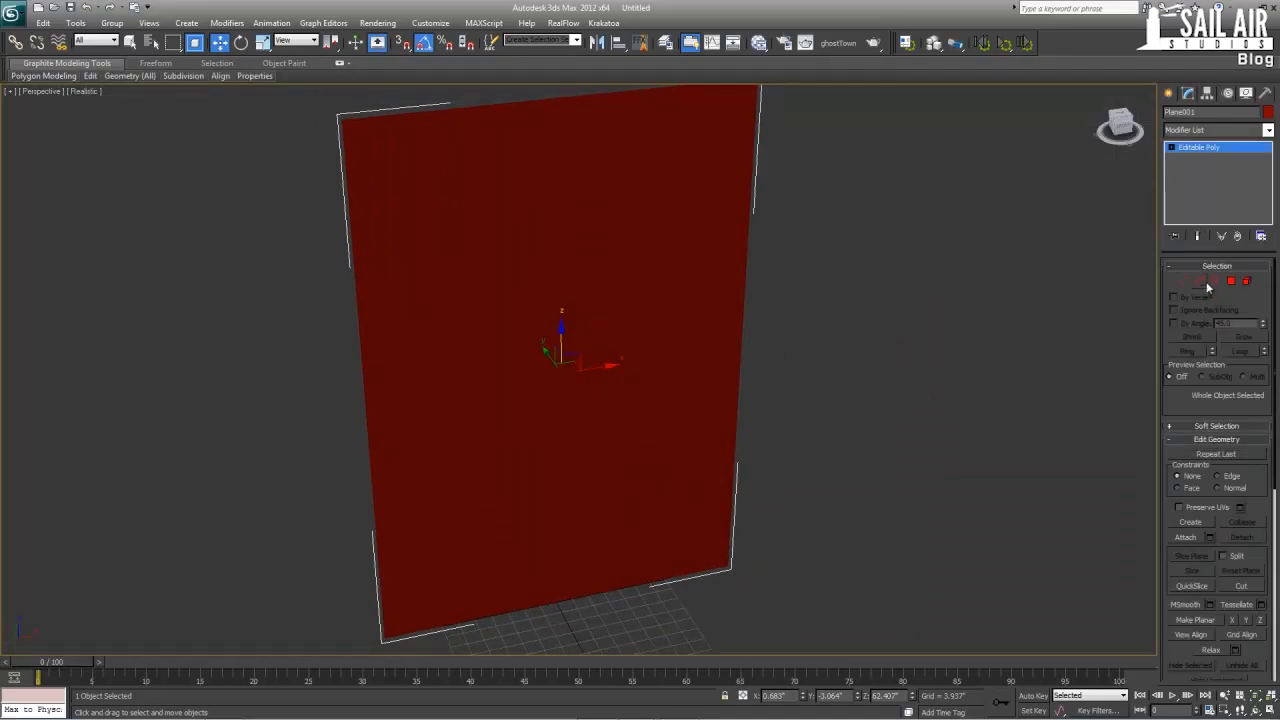
- Connect the plane's two vertical side edges with 2 segments and a pinch of 80, with edged faces displayed
click(747, 253)
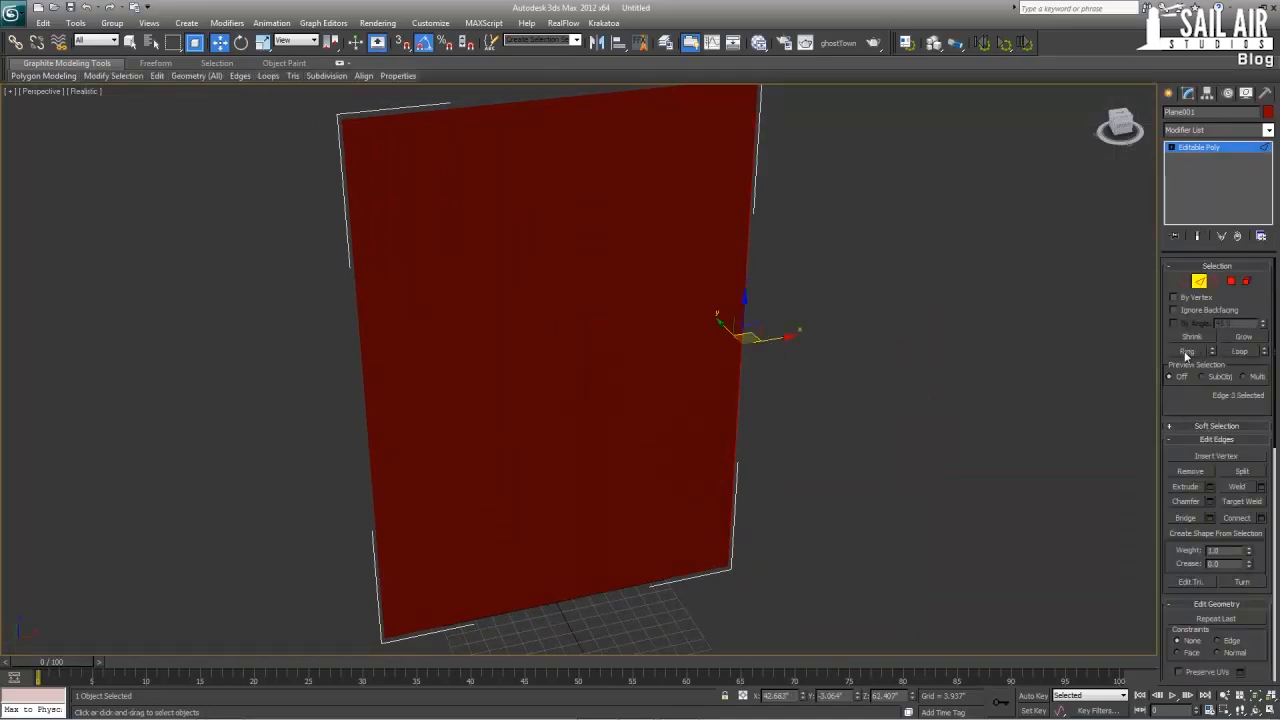
click(1187, 352)
key(F4)
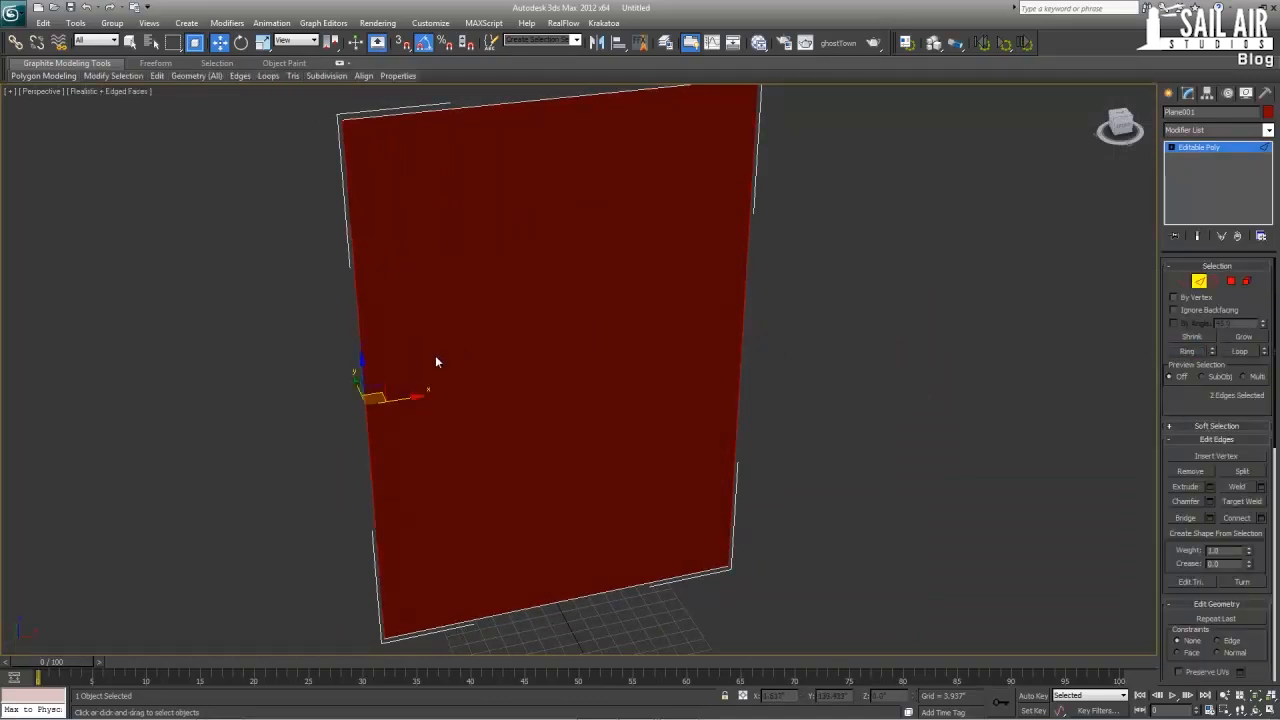
click(739, 350)
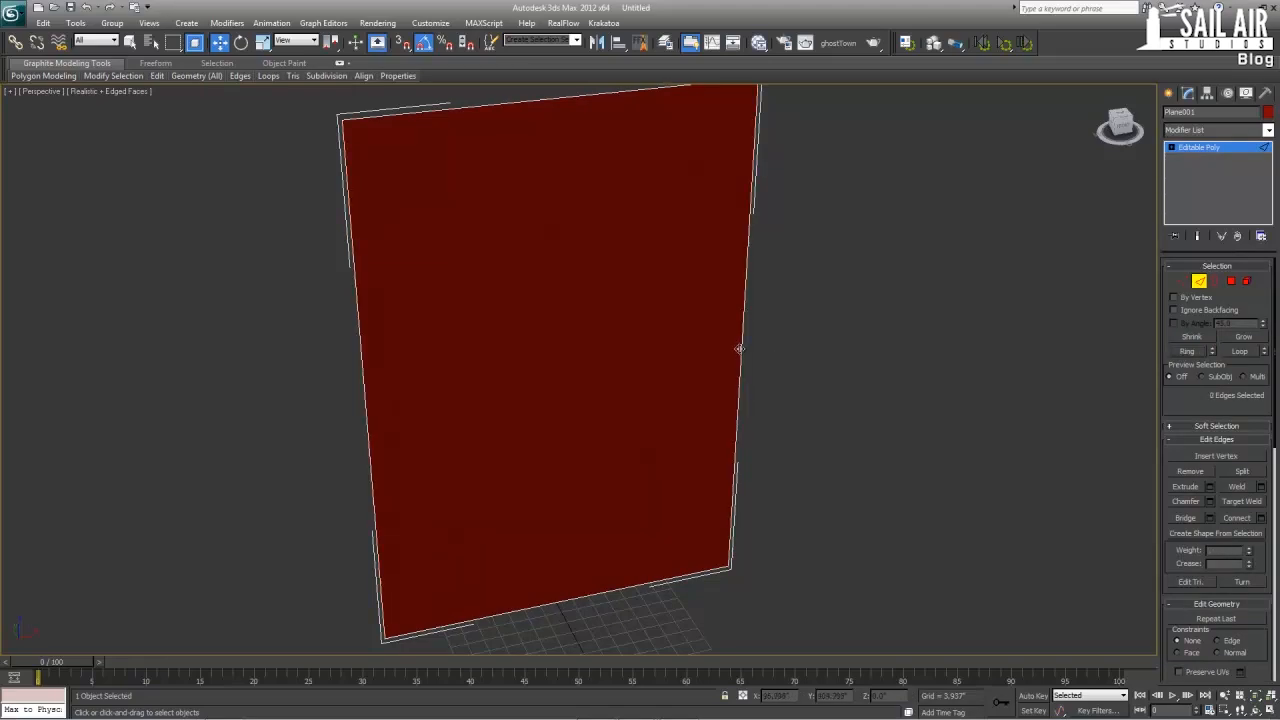
click(362, 392)
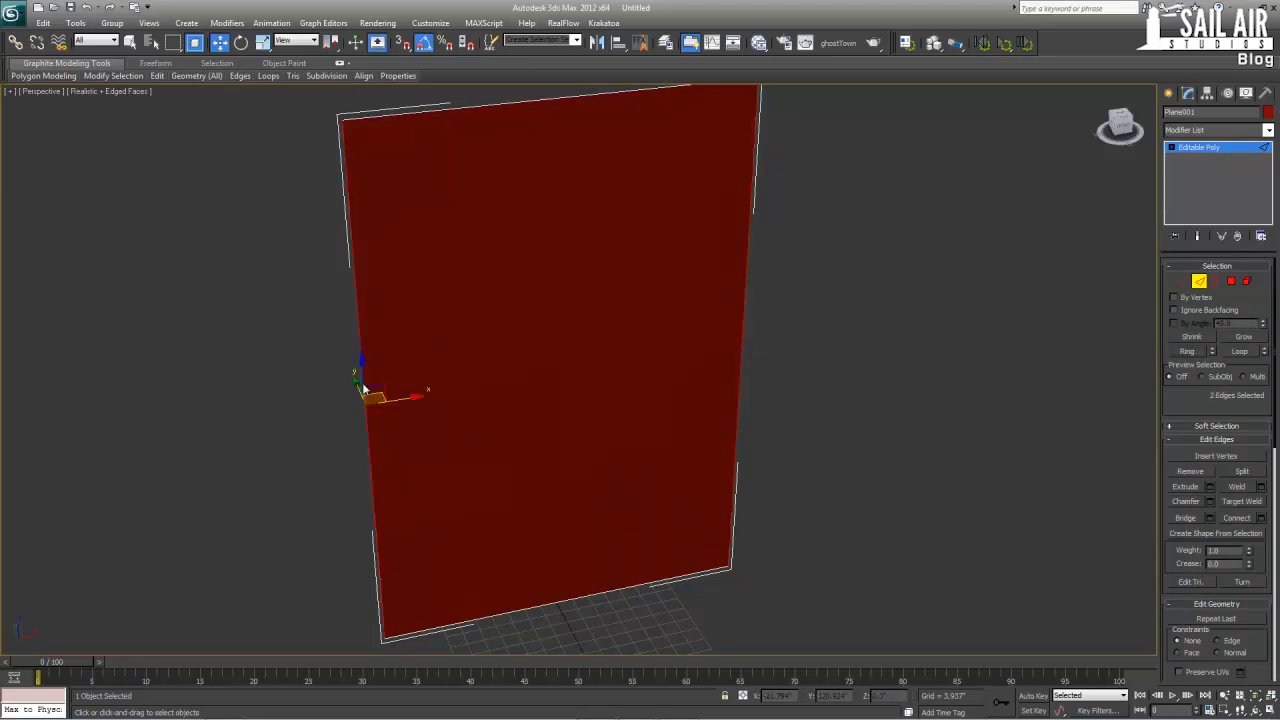
click(1261, 518)
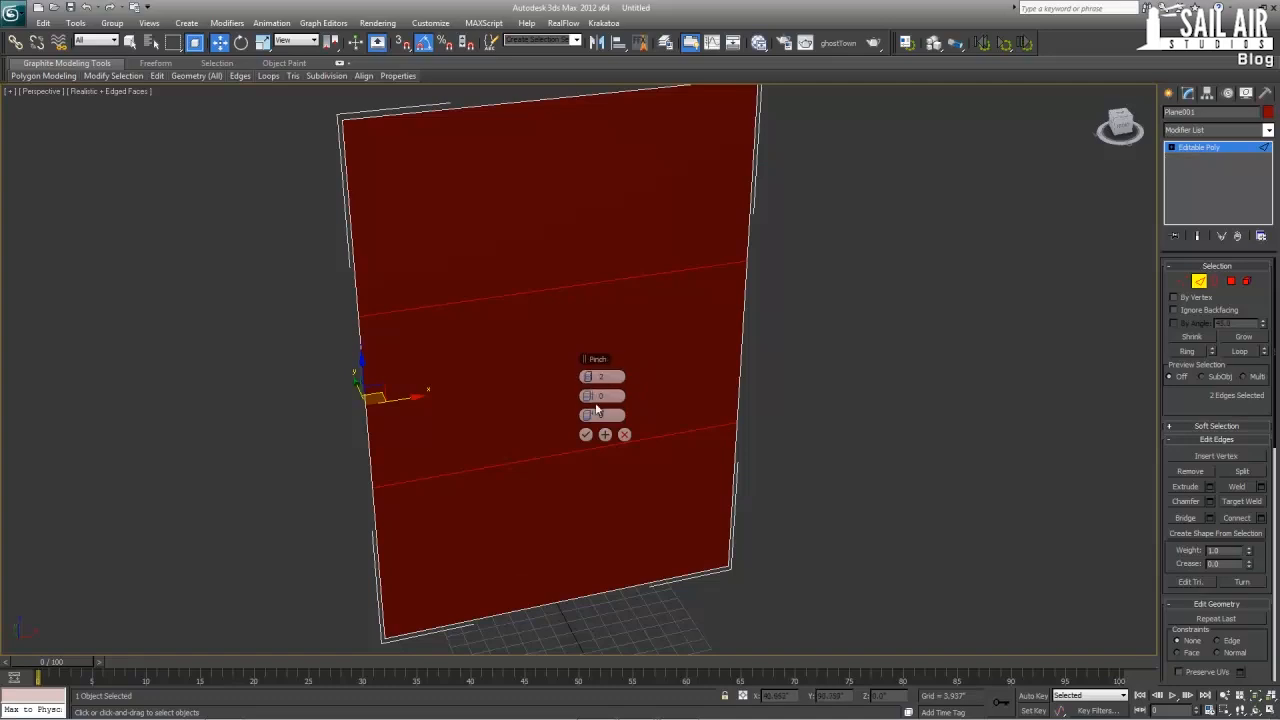
drag(595, 397, 777, 397)
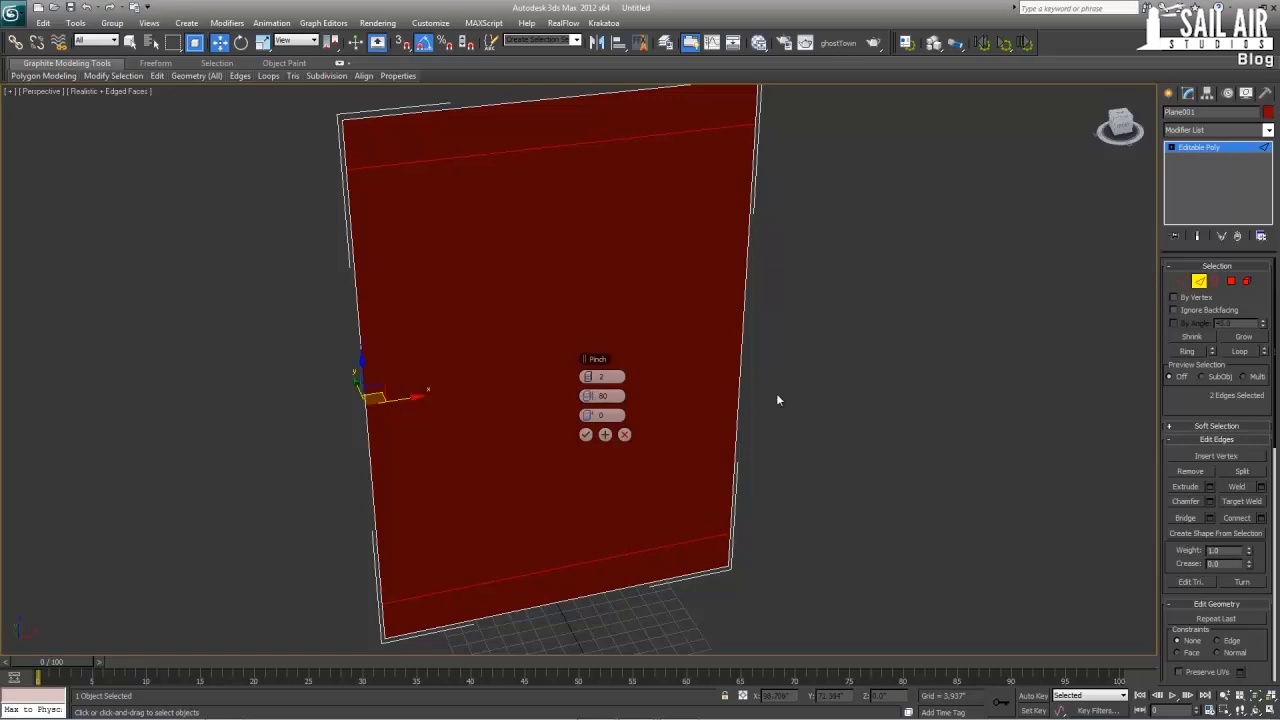
click(586, 434)
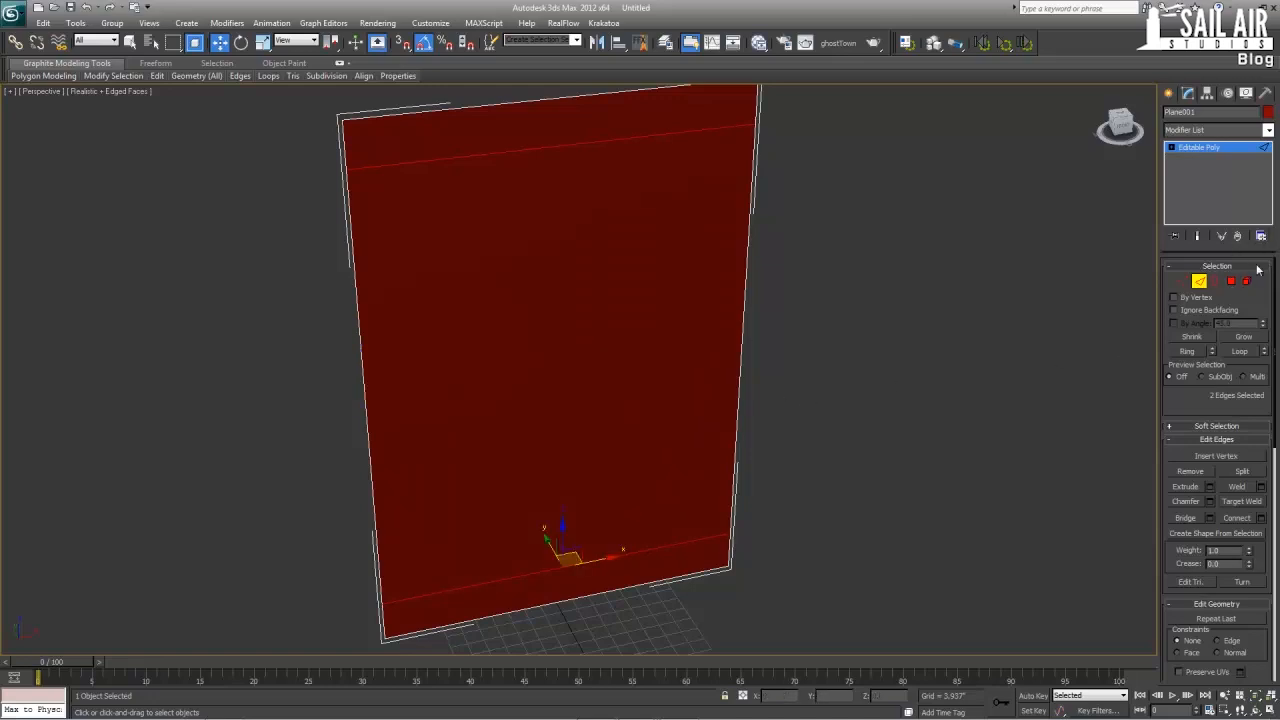
- Chamfer the two new horizontal edges by 2.5 inches with one segment
click(1209, 502)
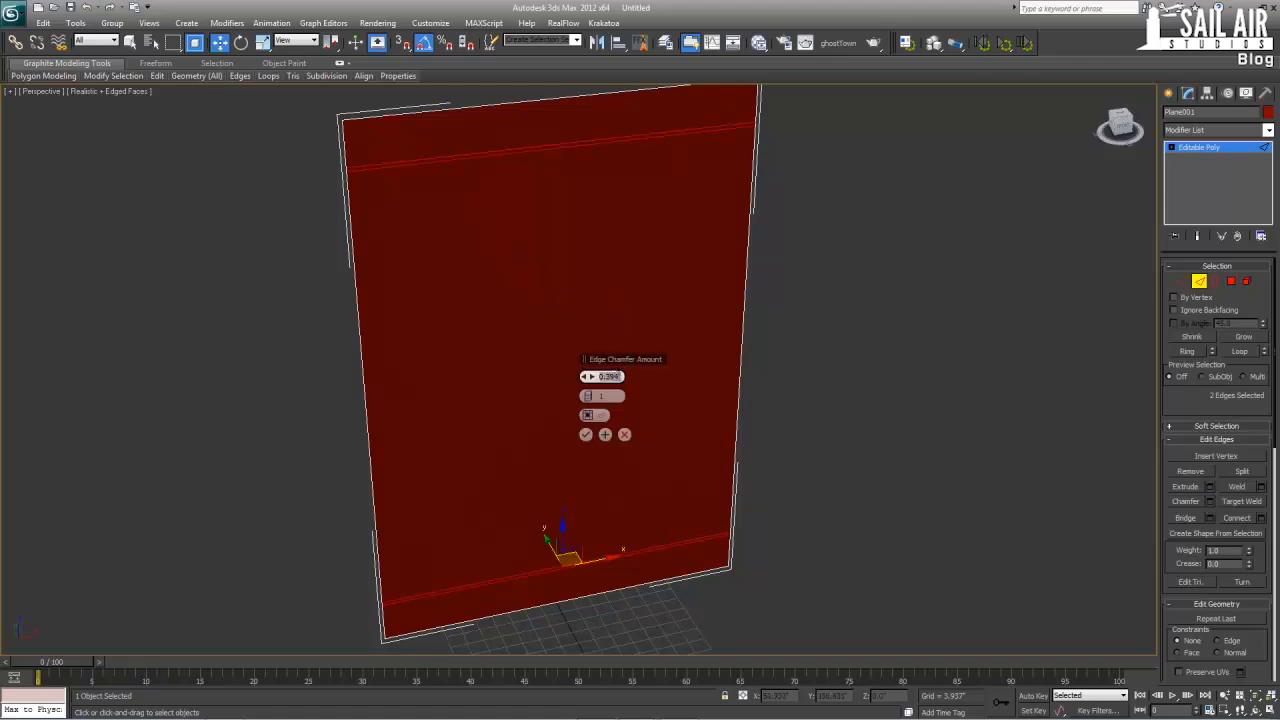
text(2.5)
key(Return)
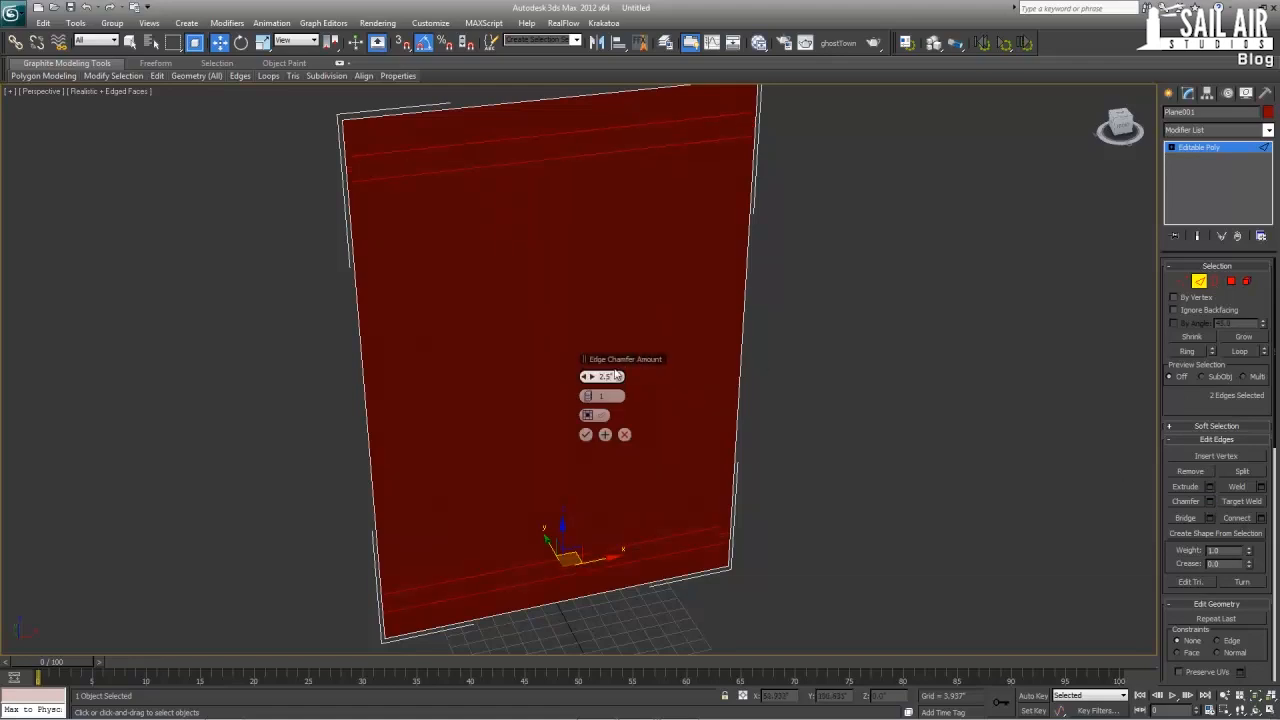
click(586, 436)
- Move the large centre polygon along Y to about 2.06 inches, setting it back from the upper and lower bands
click(1231, 281)
click(508, 325)
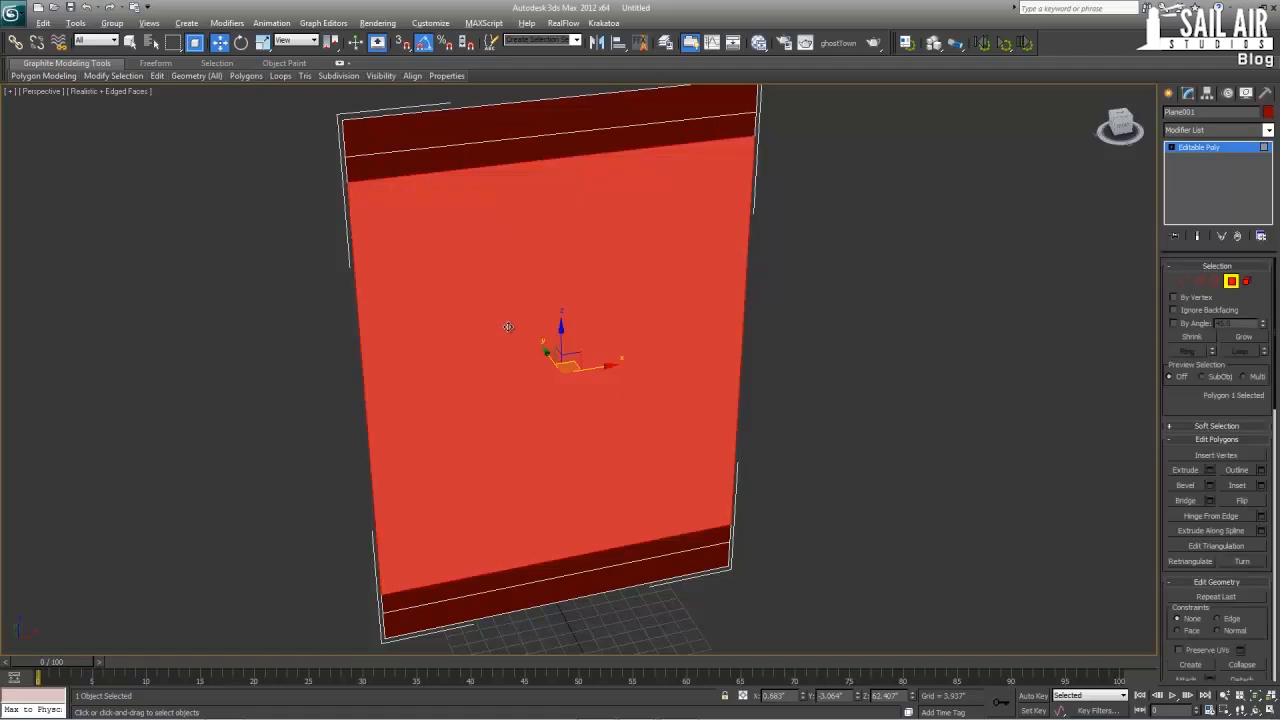
alt+middle_drag(508, 327, 548, 346)
drag(534, 360, 517, 355)
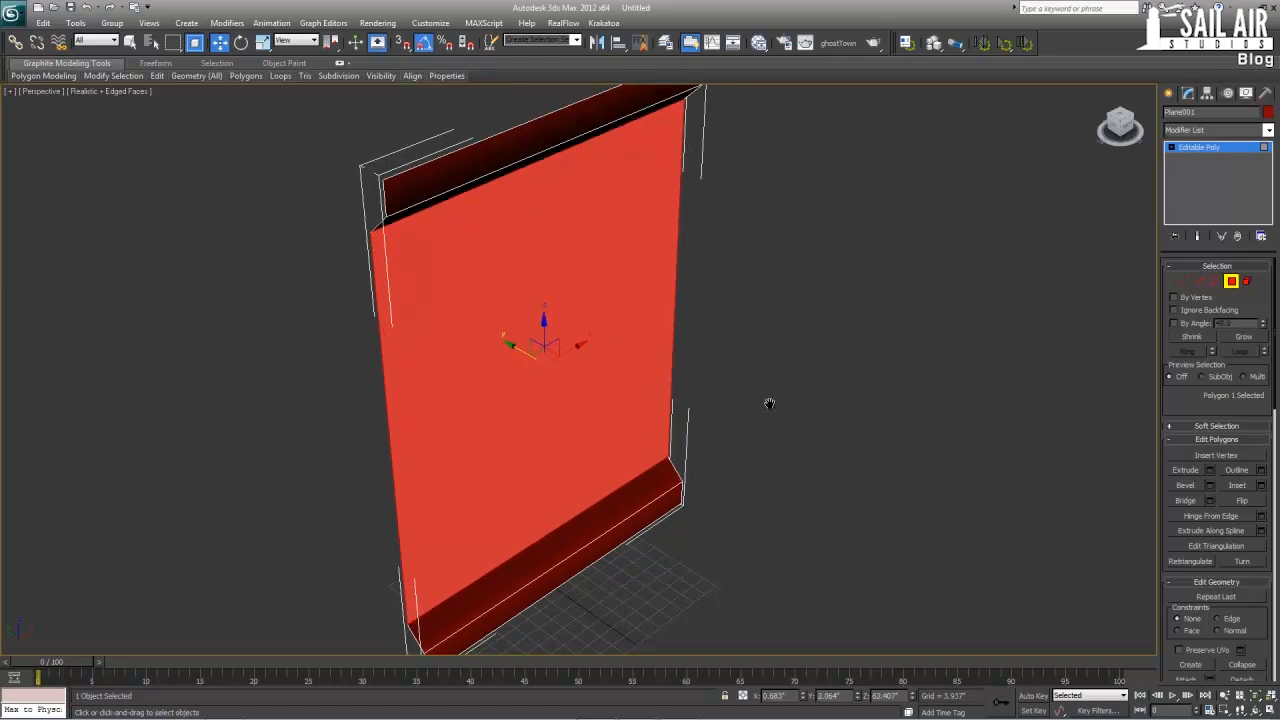
- Select the whole mesh element and clear all of its smoothing groups
scroll(769, 403, down, 3)
click(728, 405)
alt+middle_drag(728, 405, 797, 298)
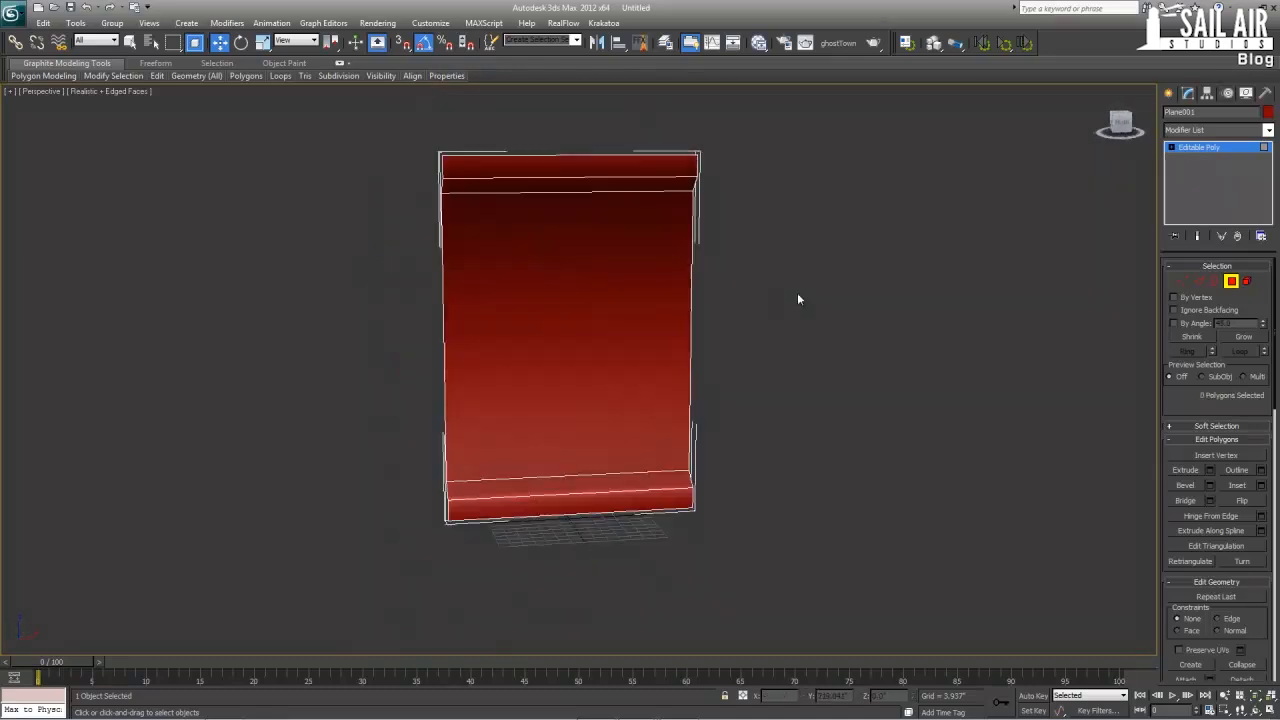
click(1247, 281)
click(677, 297)
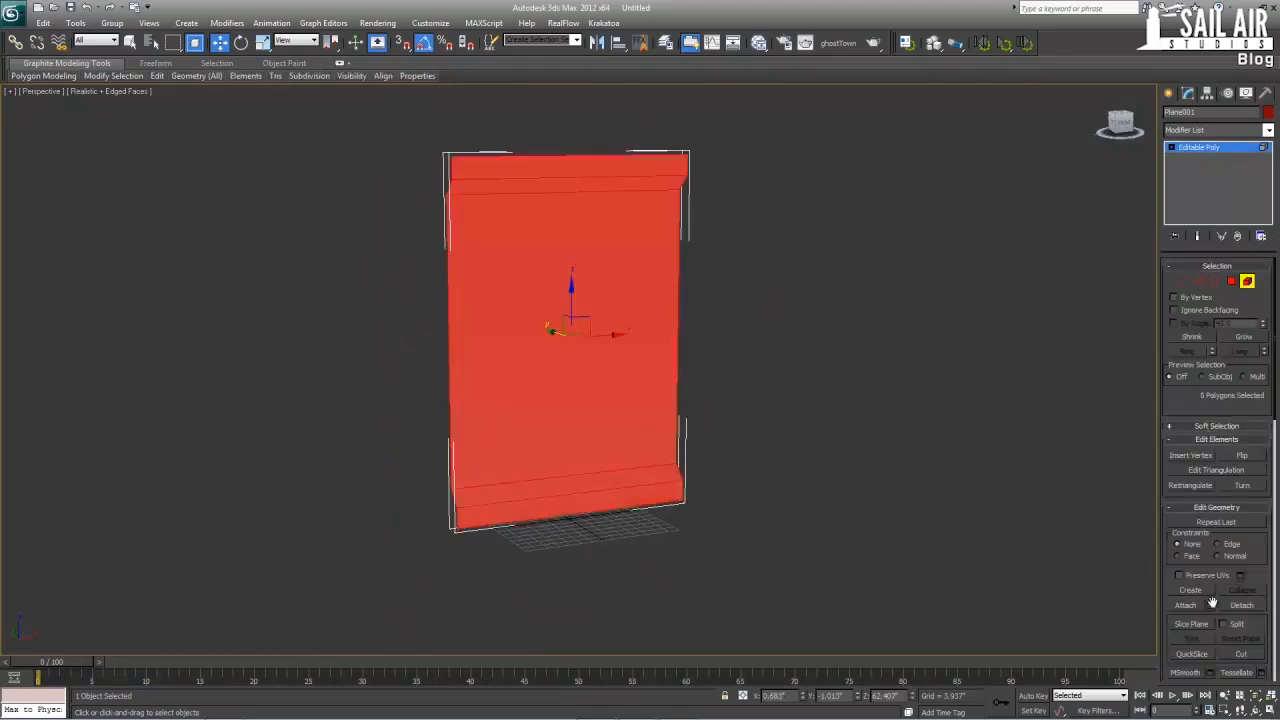
scroll(1245, 588, down, 5)
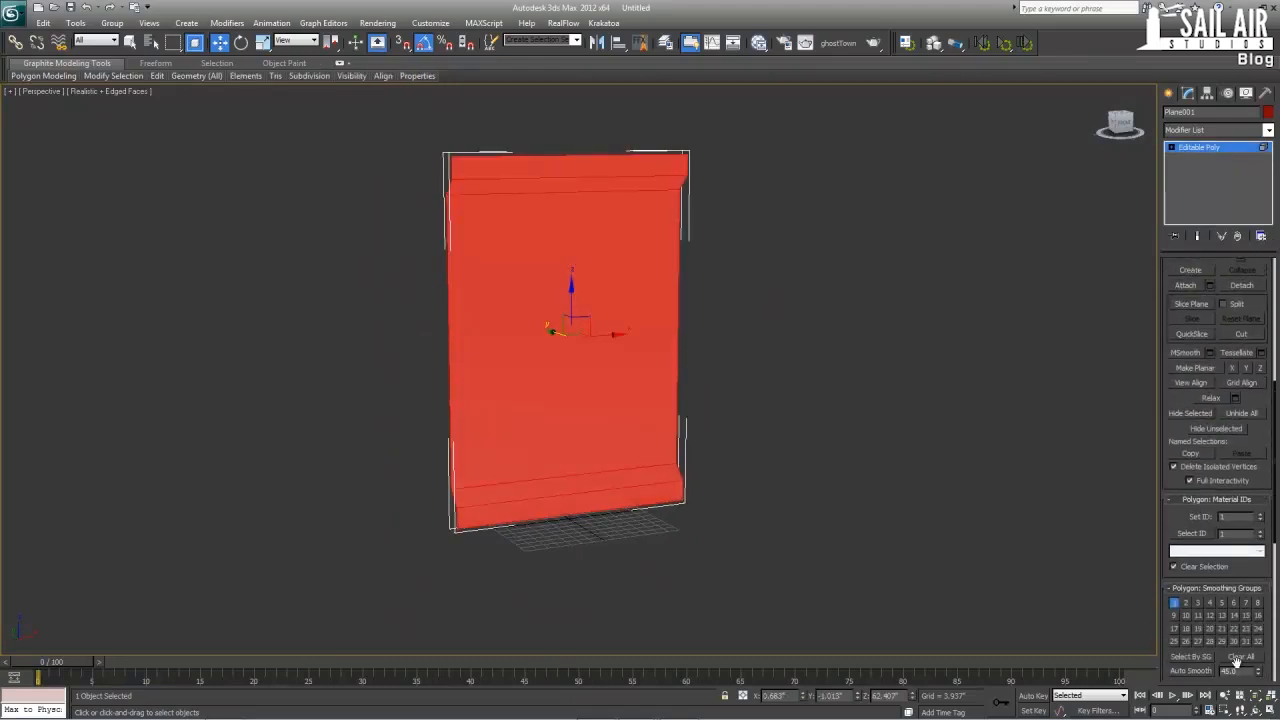
click(1238, 658)
click(796, 363)
alt+middle_drag(796, 363, 808, 358)
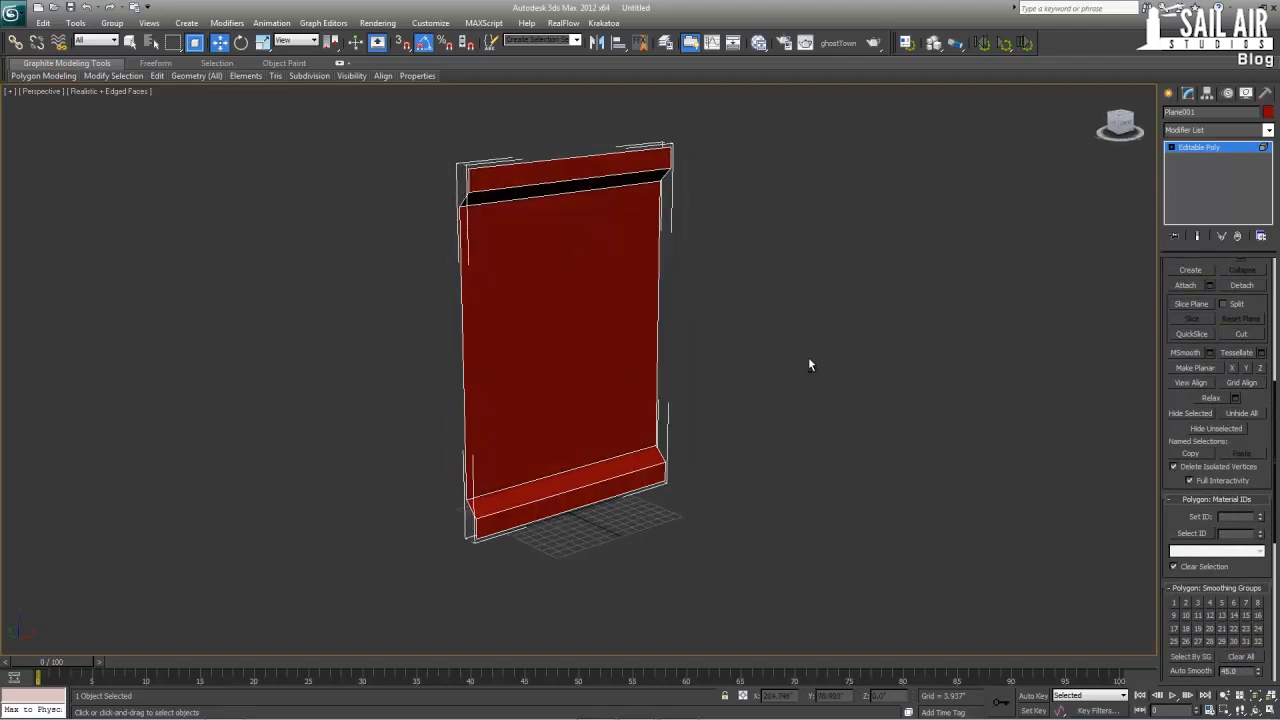
- Connect the centre panel's two side edges with 2 segments, a pinch of 75 and a slight downward slide
scroll(808, 358, up, 3)
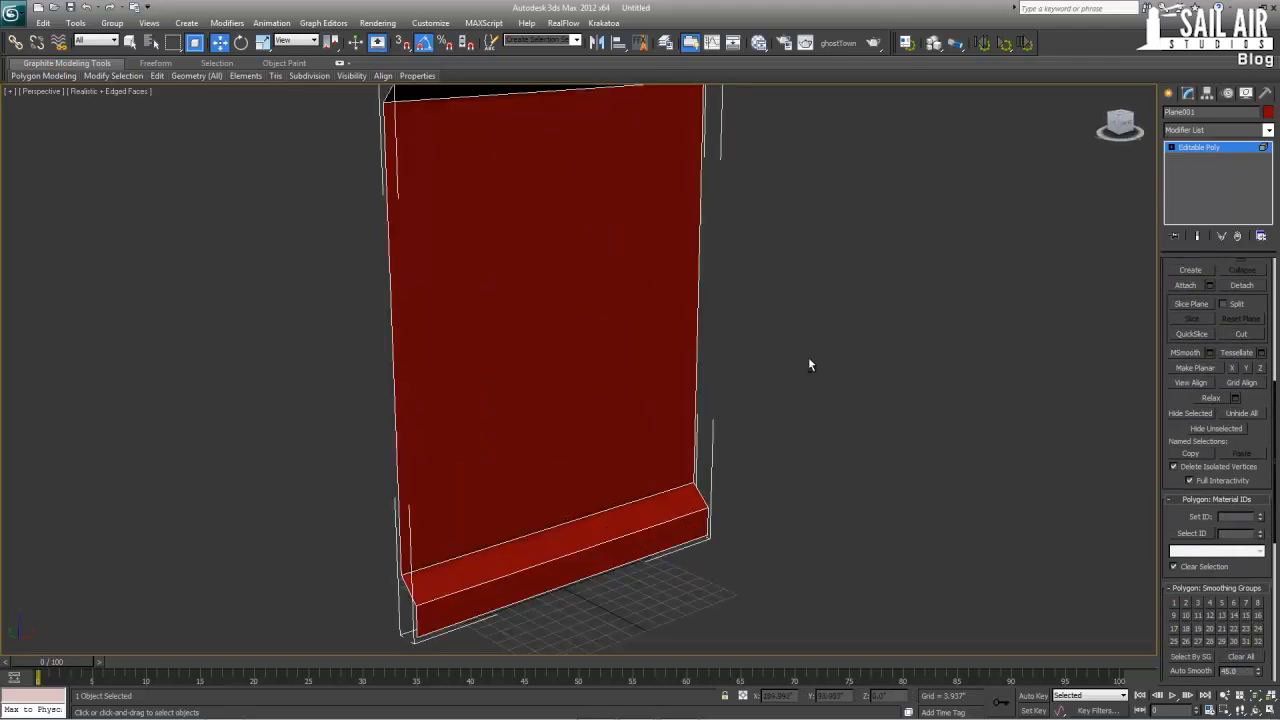
click(1208, 149)
click(1199, 282)
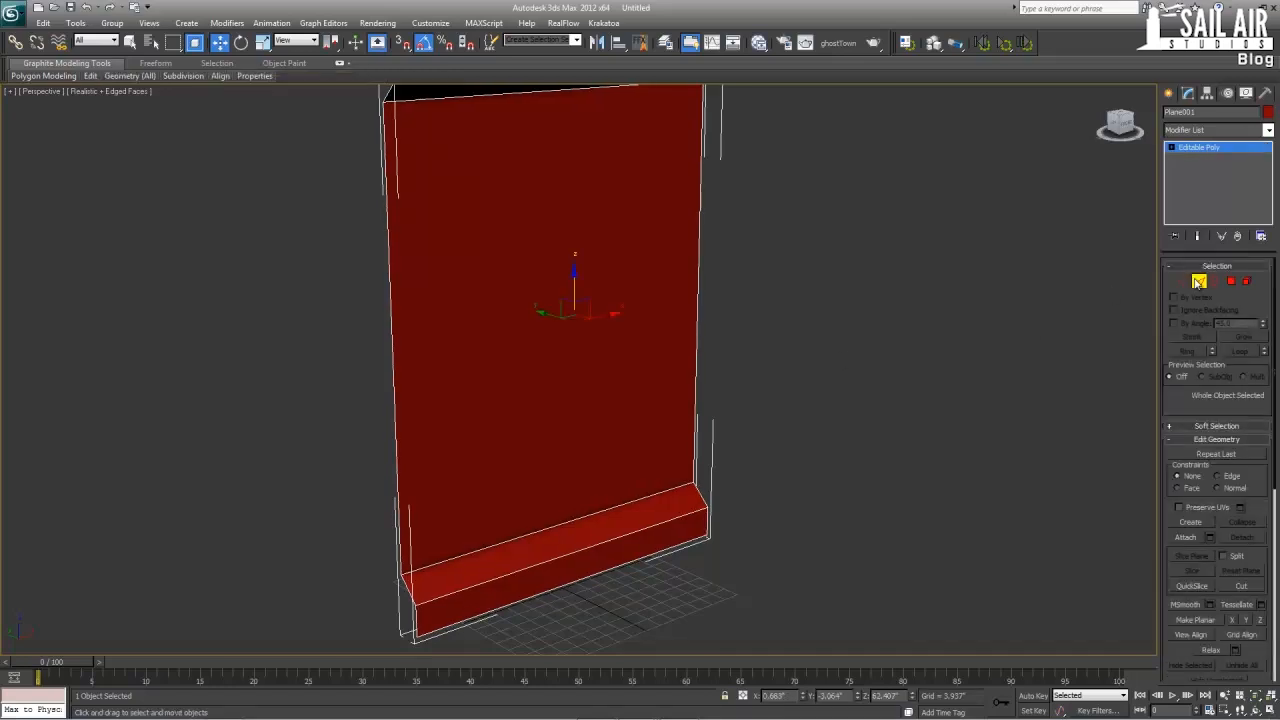
click(695, 302)
click(1199, 351)
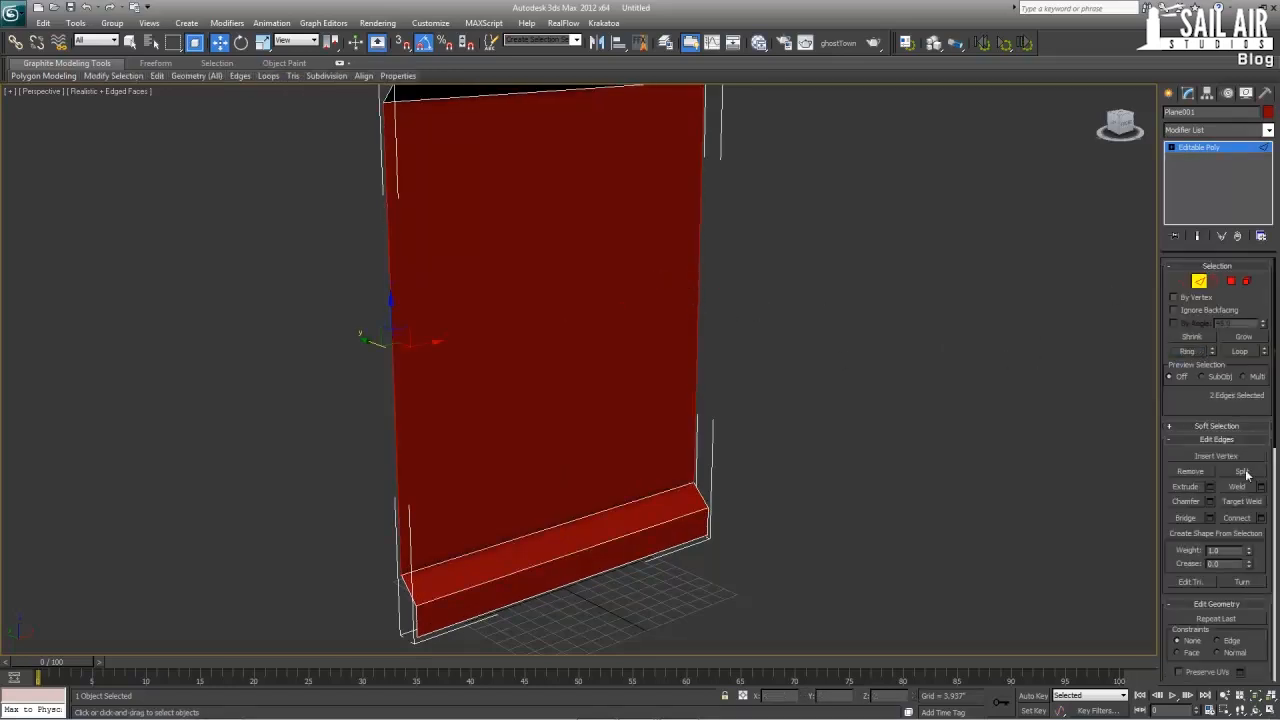
click(1261, 518)
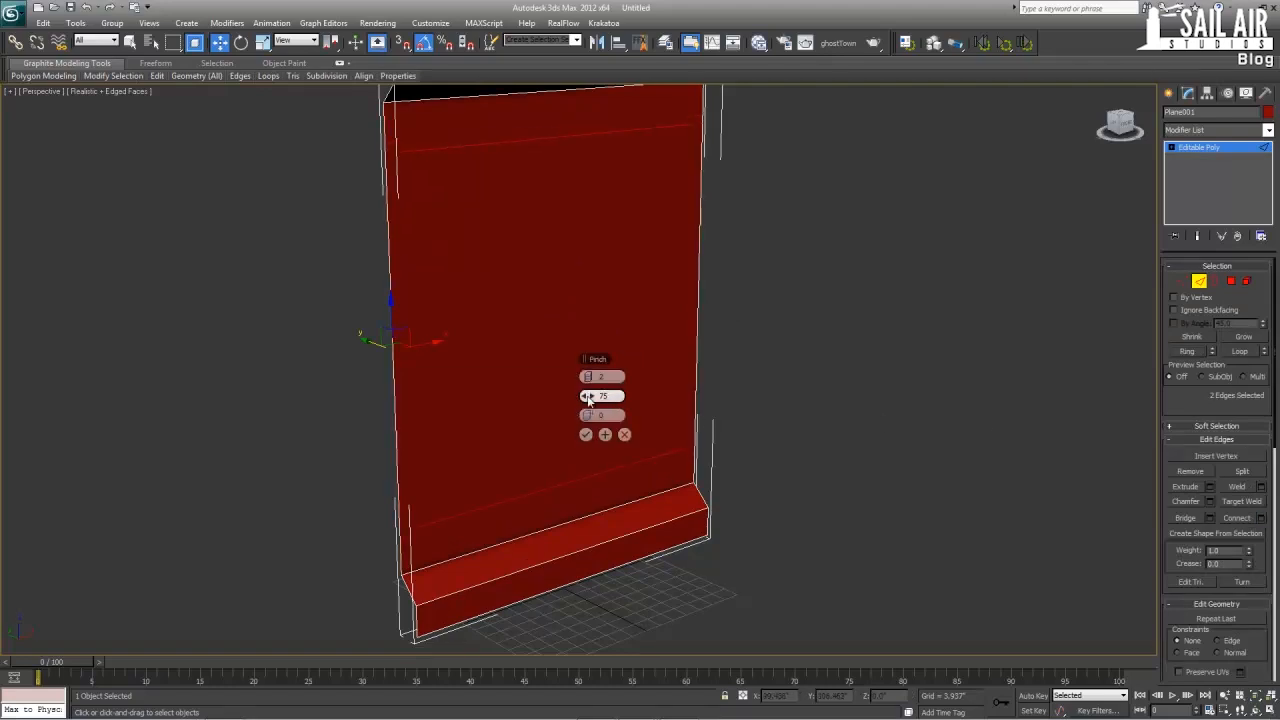
mouse_move(592, 416)
mouse_down()
mouse_move(577, 416)
mouse_move(601, 418)
mouse_up()
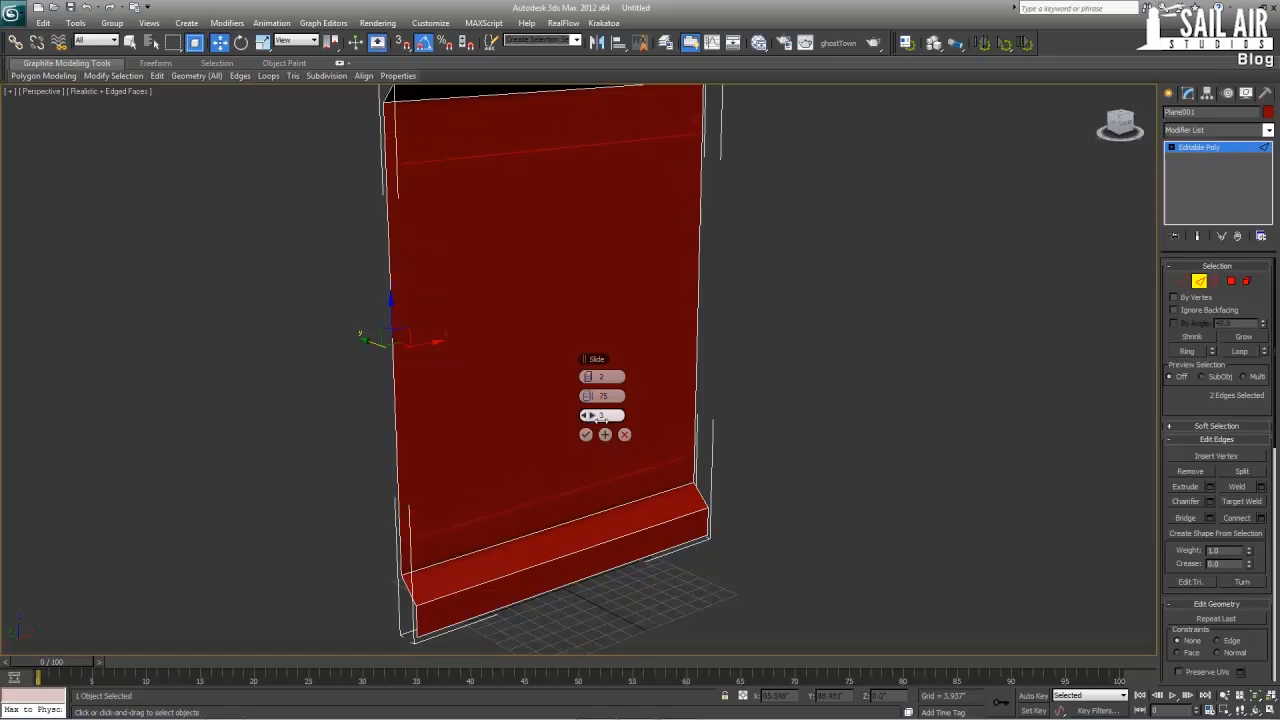
click(586, 434)
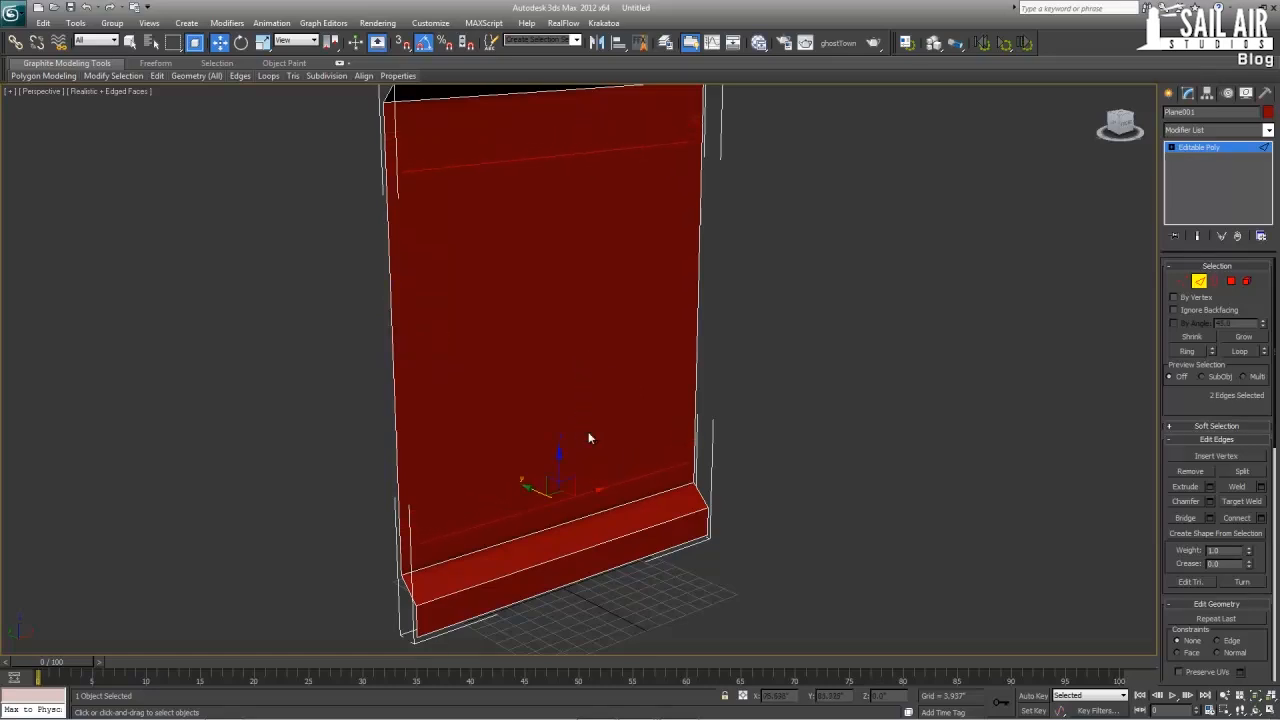
- Extrude the middle polygon of the centre panel inward with a height of -2 inches
click(1231, 282)
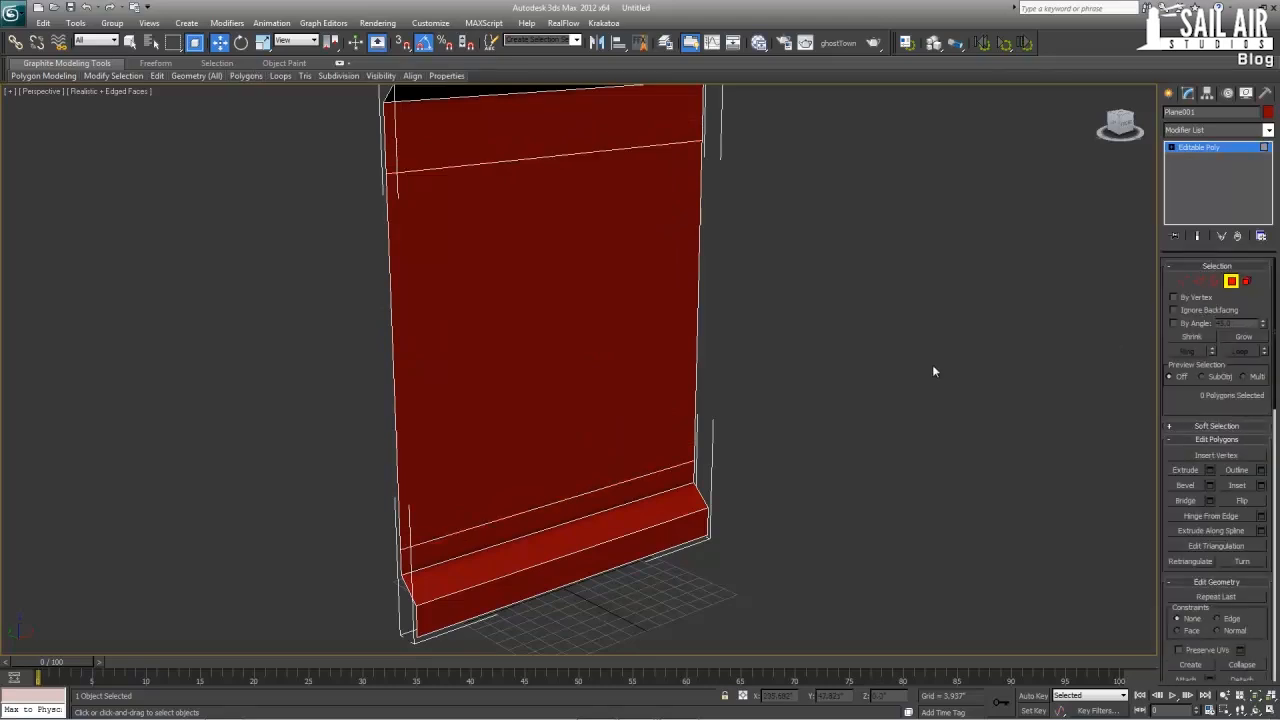
click(583, 383)
click(1210, 470)
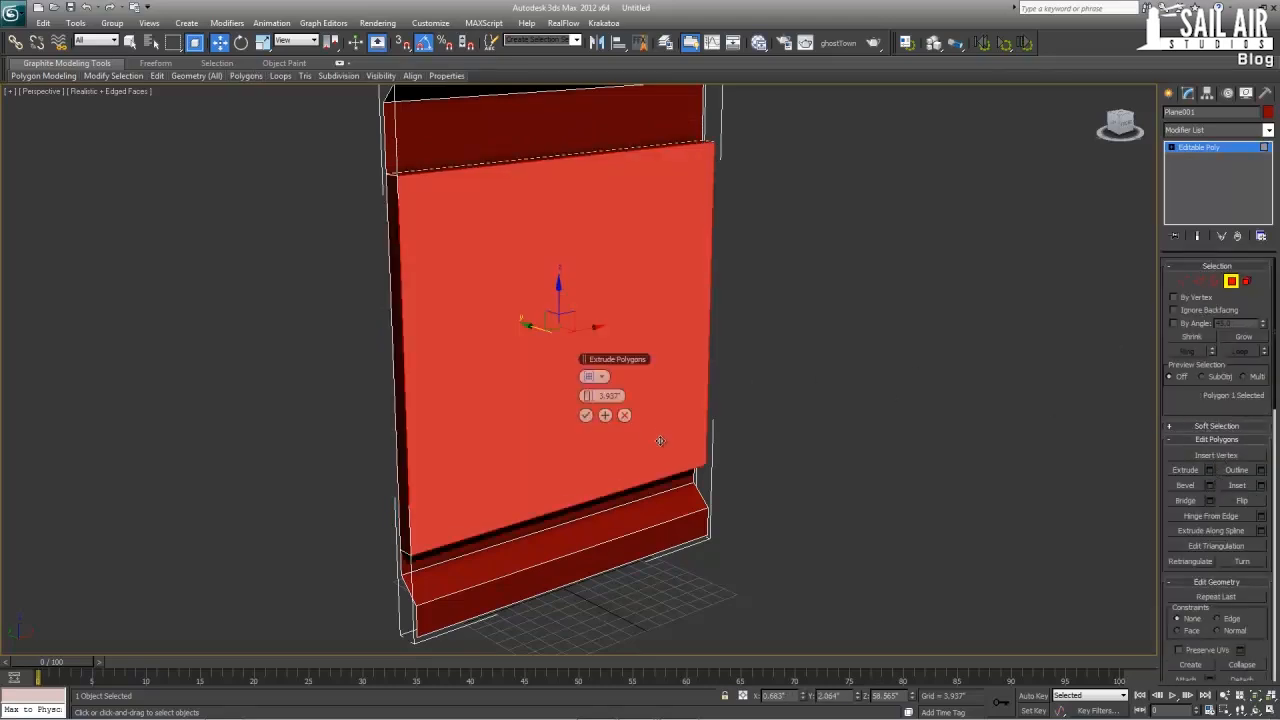
click(612, 396)
text(-2)
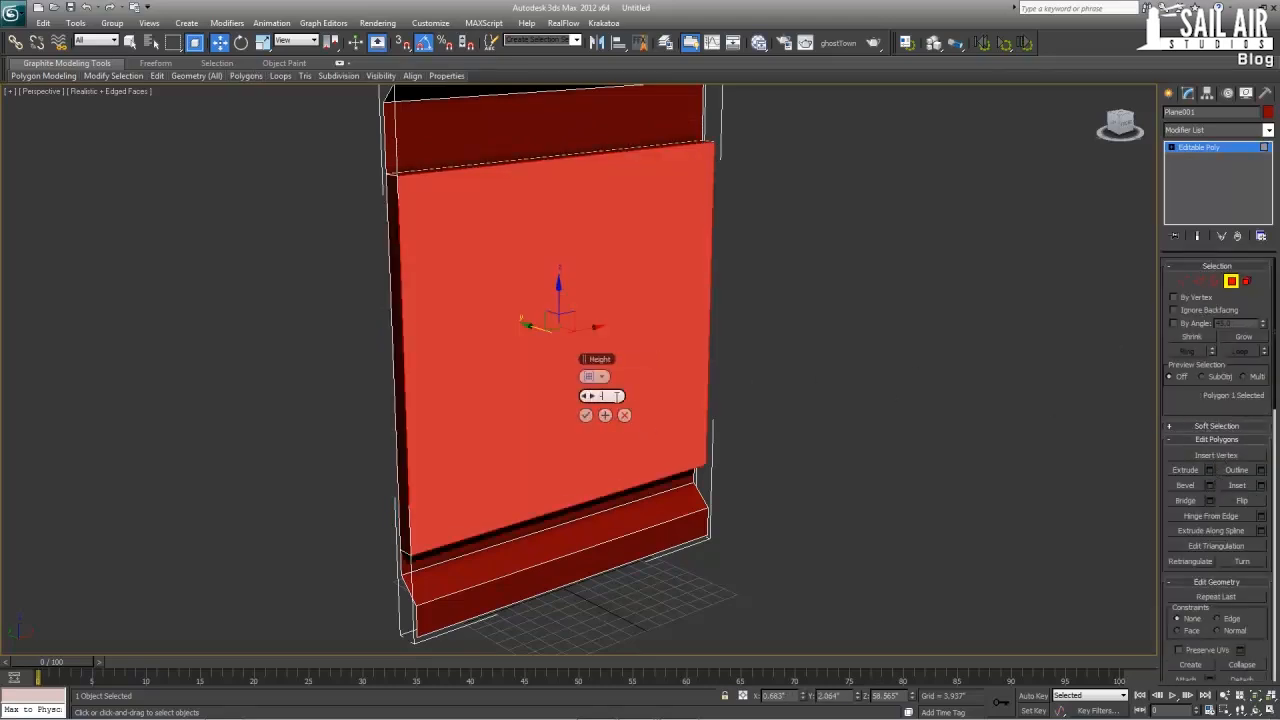
key(Return)
click(586, 415)
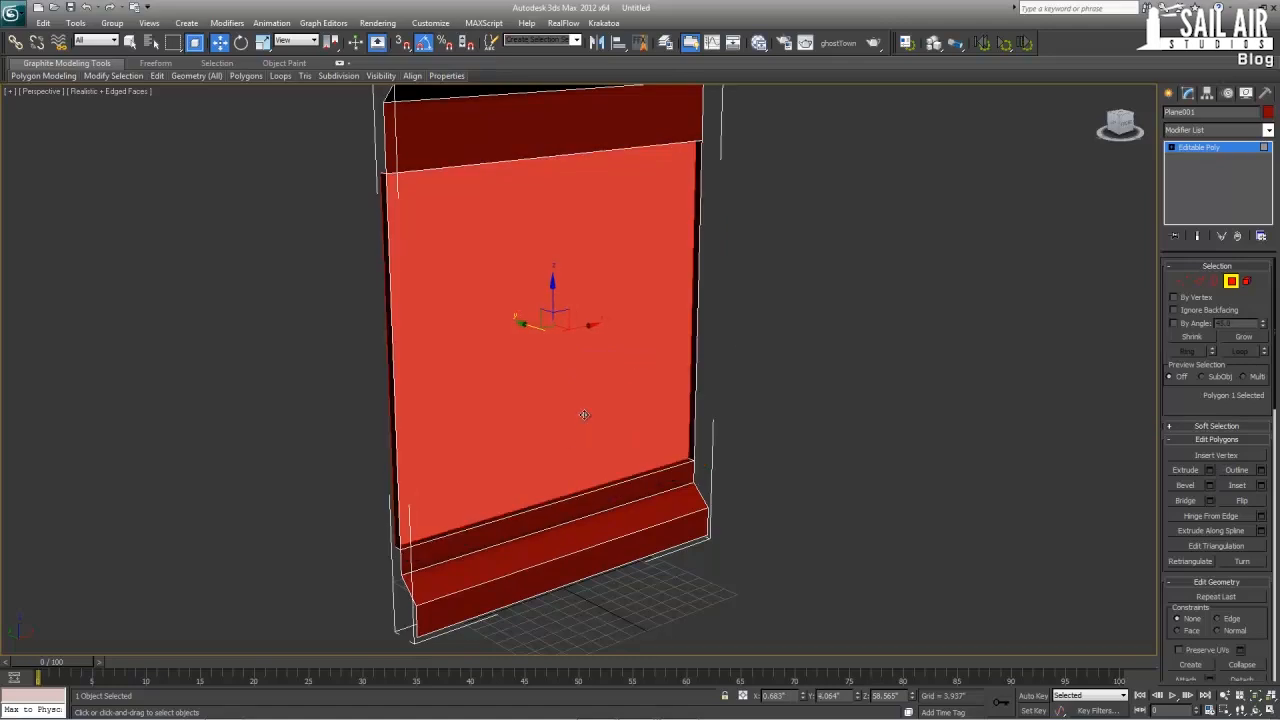
- Delete the two narrow side polygons created by the inward extrusion on both ends of the panel
alt+middle_drag(586, 414, 714, 371)
key(alt+w)
key(alt+w)
alt+middle_drag(882, 432, 497, 396)
click(481, 391)
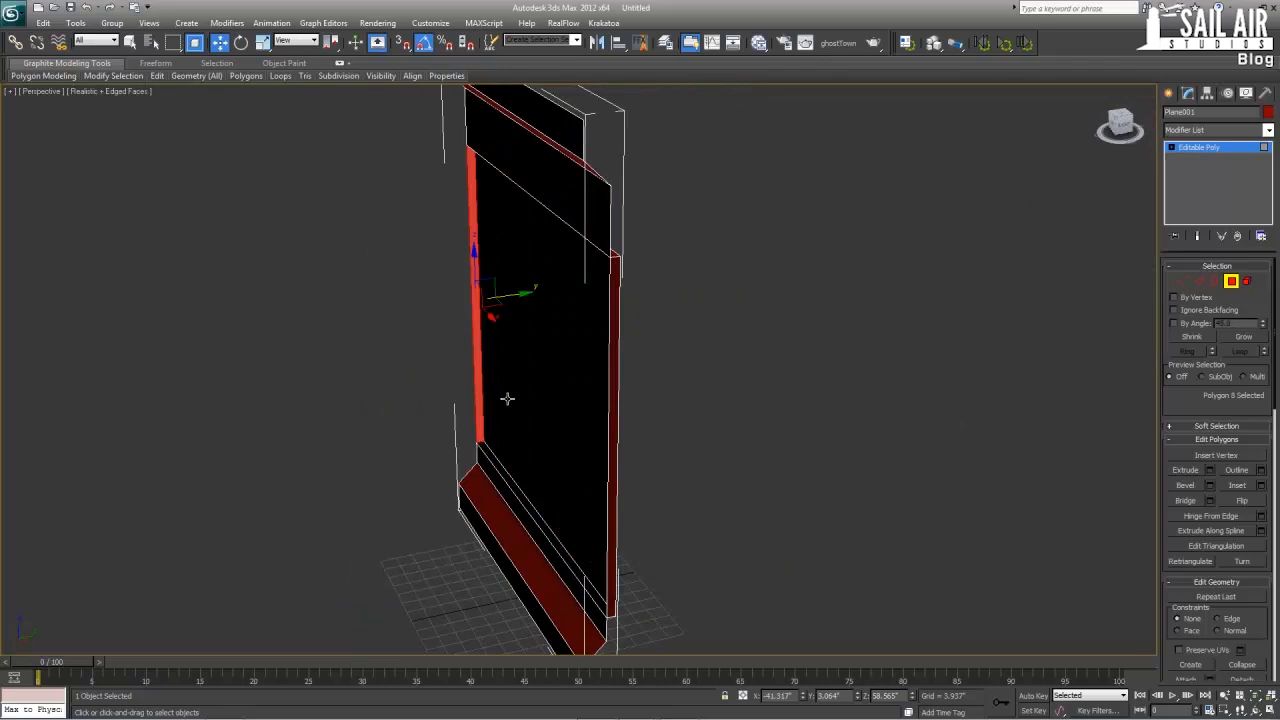
ctrl+click(611, 437)
alt+middle_drag(611, 437, 731, 403)
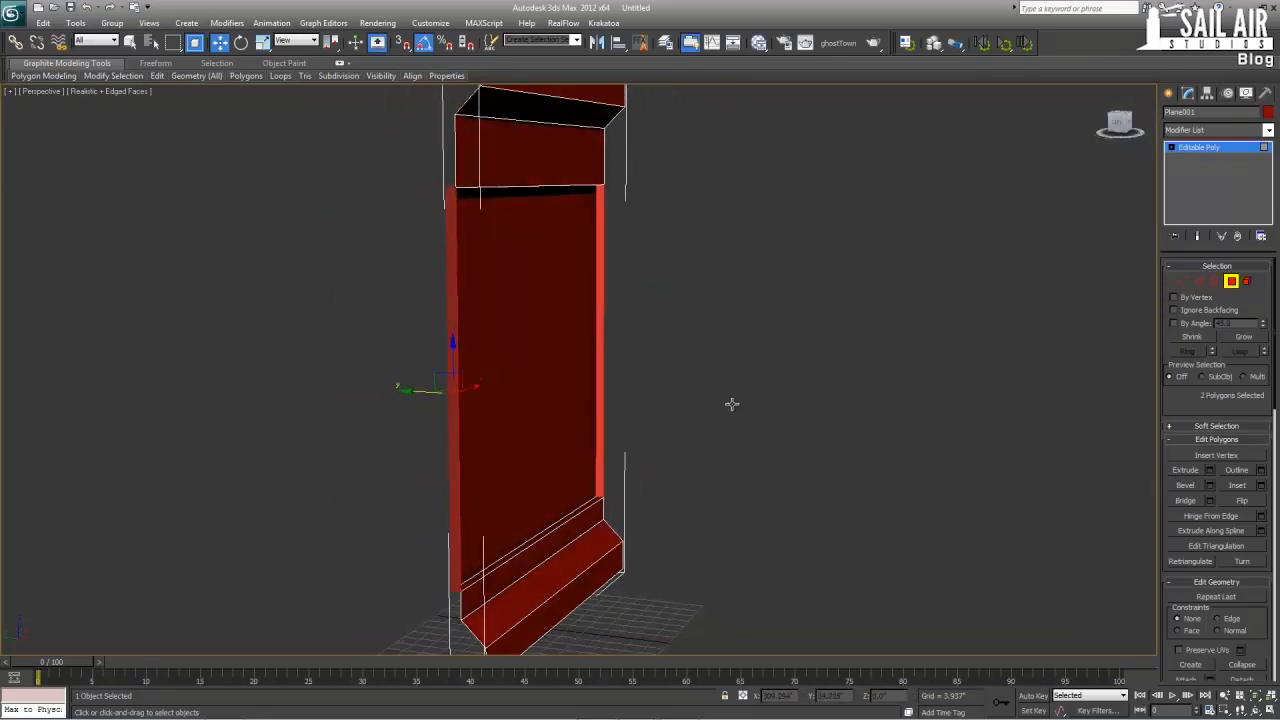
click(731, 403)
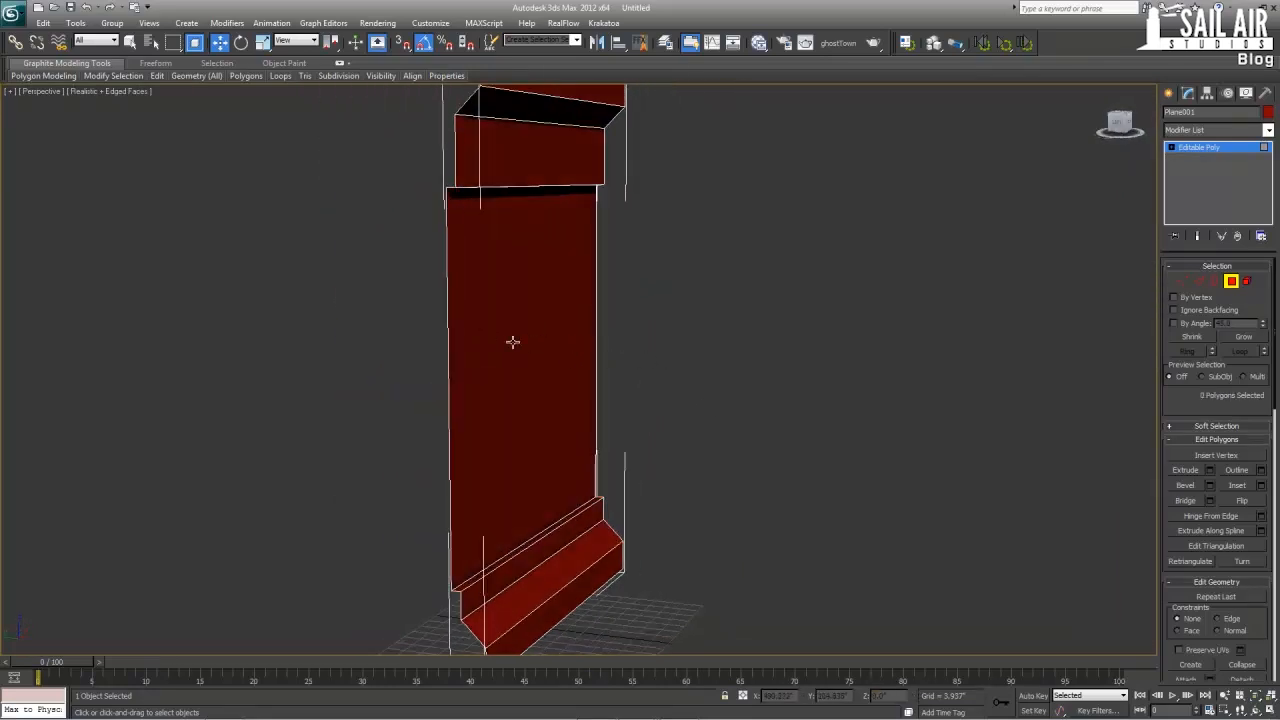
alt+middle_drag(512, 342, 386, 361)
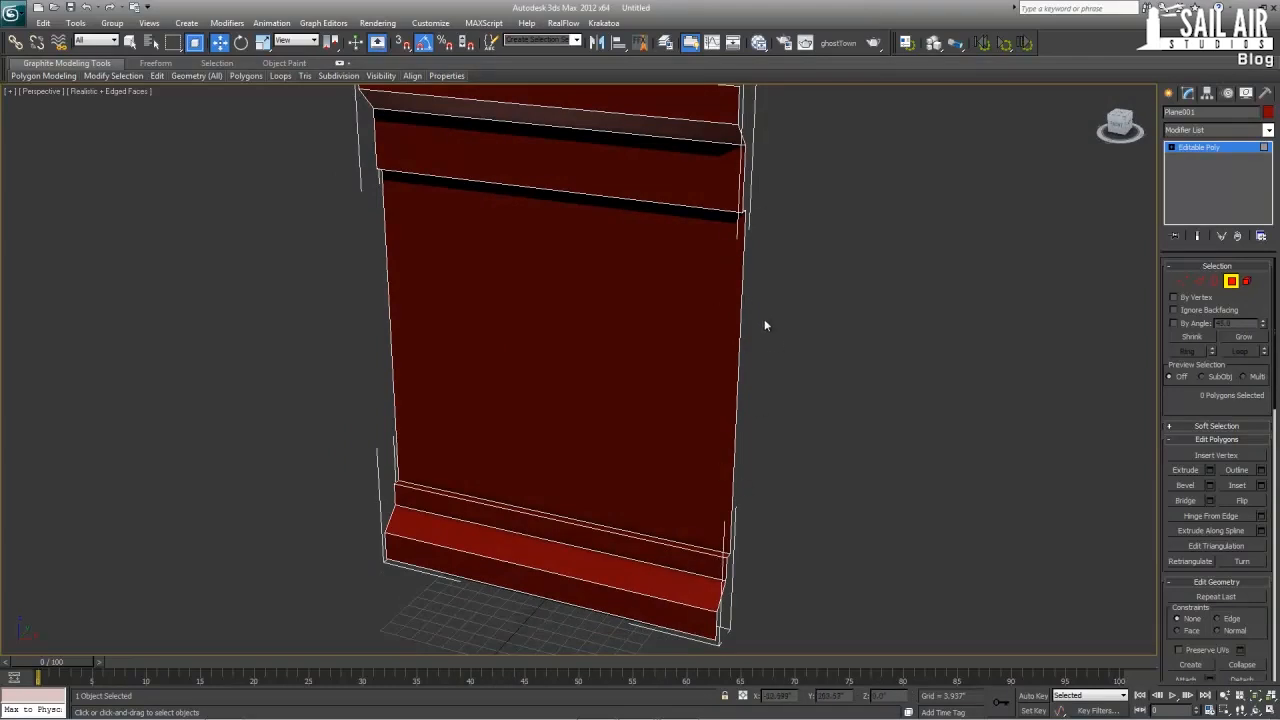
alt+middle_drag(765, 325, 680, 334)
scroll(623, 400, down, 3)
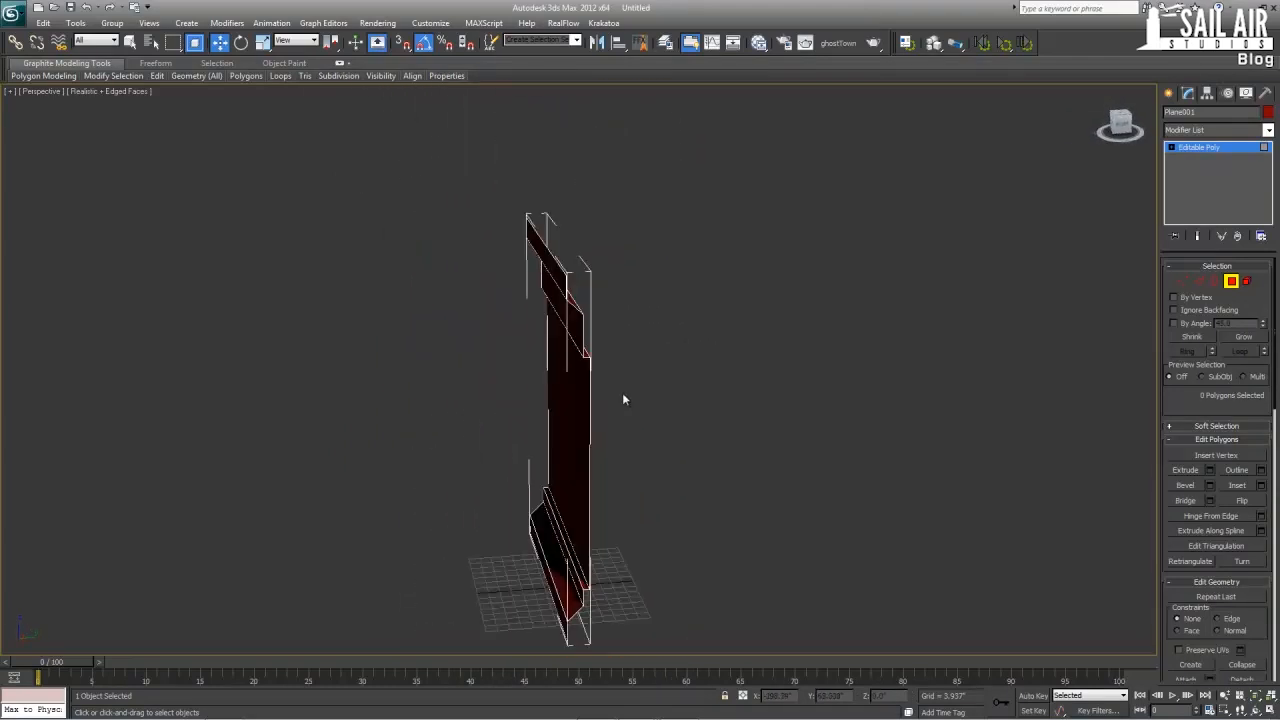
- Try stacking a copy of the whole wall segment directly above the original
alt+middle_drag(623, 400, 749, 294)
scroll(637, 340, up, 3)
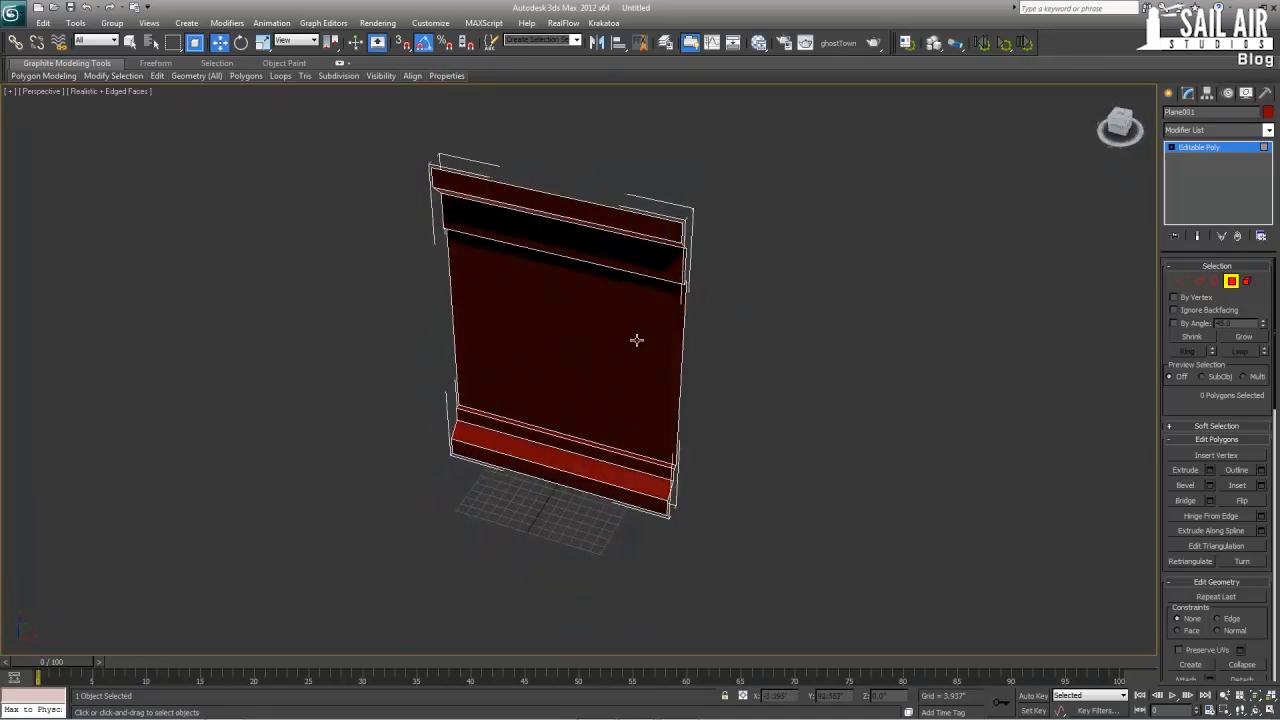
click(1233, 150)
alt+middle_drag(591, 366, 583, 345)
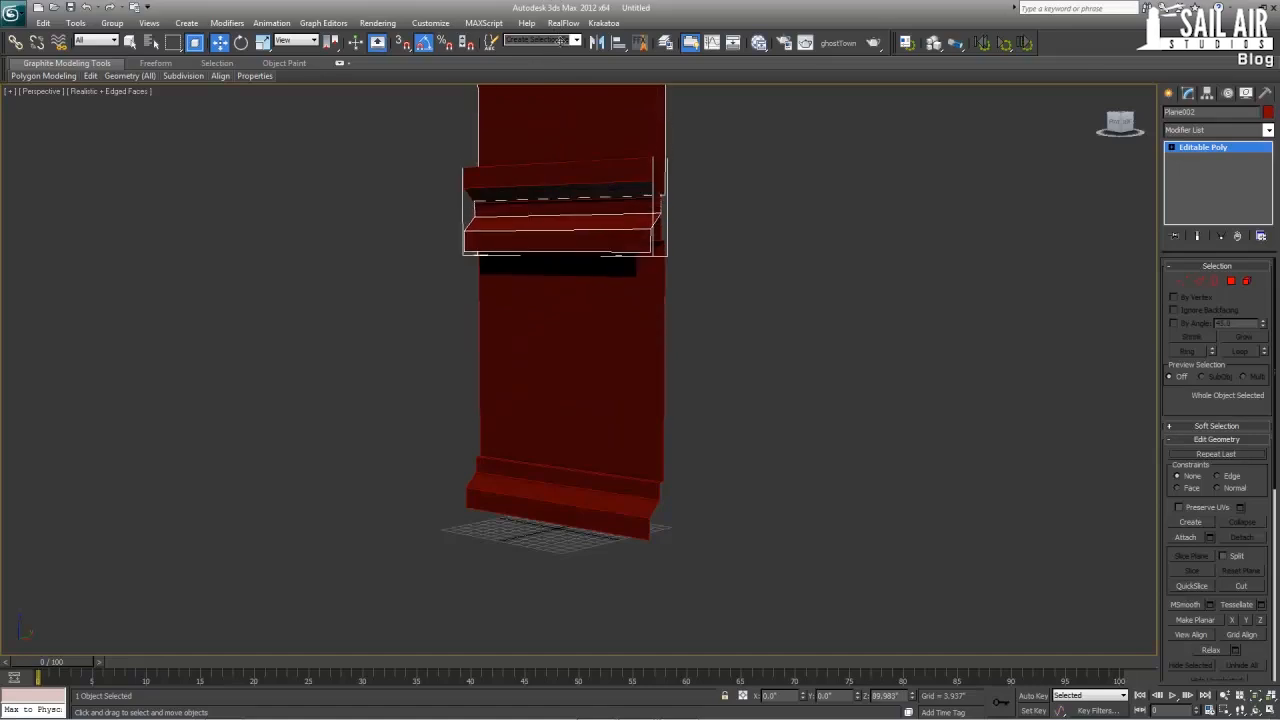
shift+drag(565, 215, 550, 170)
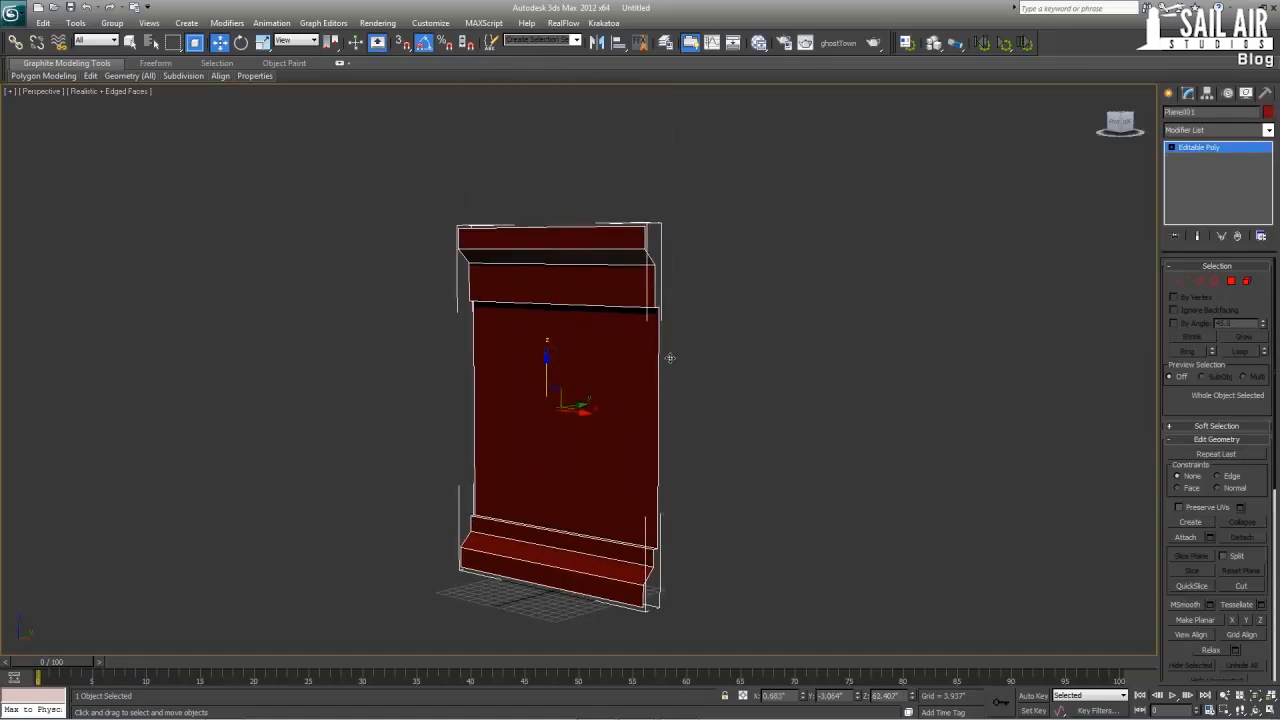
- Highlight the front polygons of the wall segment's upper and lower ledges, clear the selection and inspect the profile
alt+middle_drag(669, 357, 668, 475)
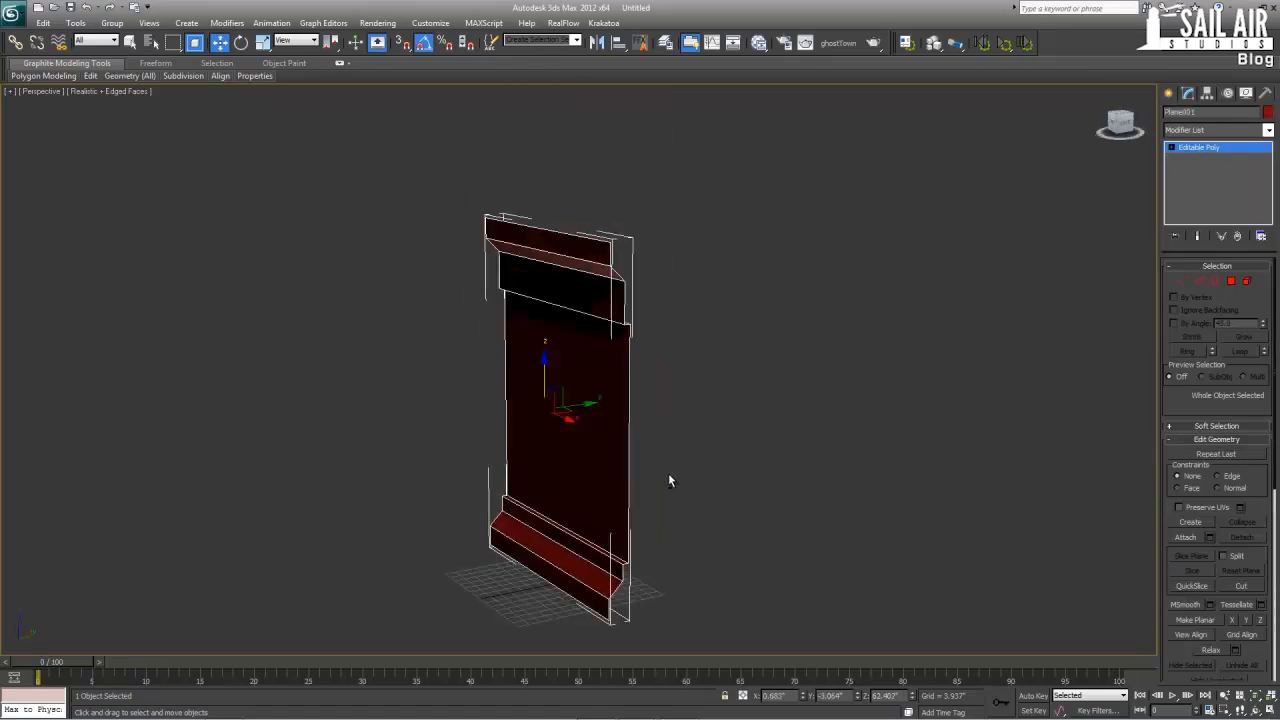
click(1236, 284)
click(552, 245)
ctrl+click(583, 597)
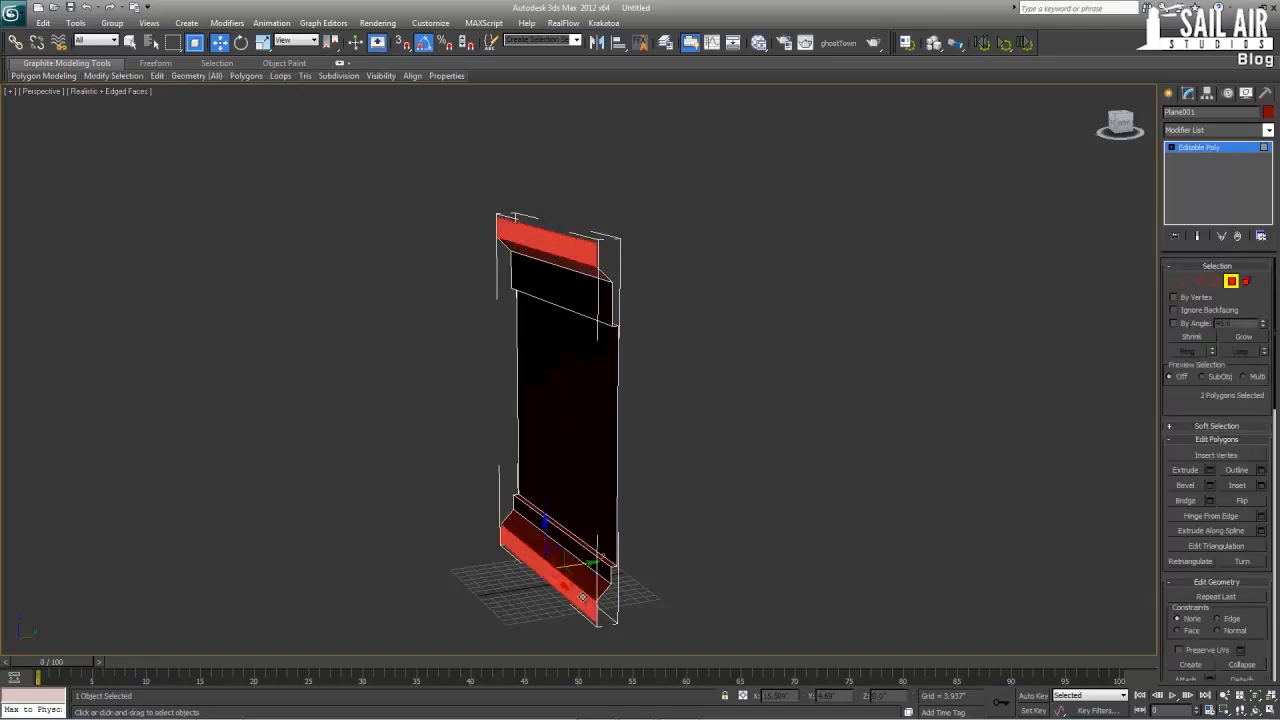
click(619, 434)
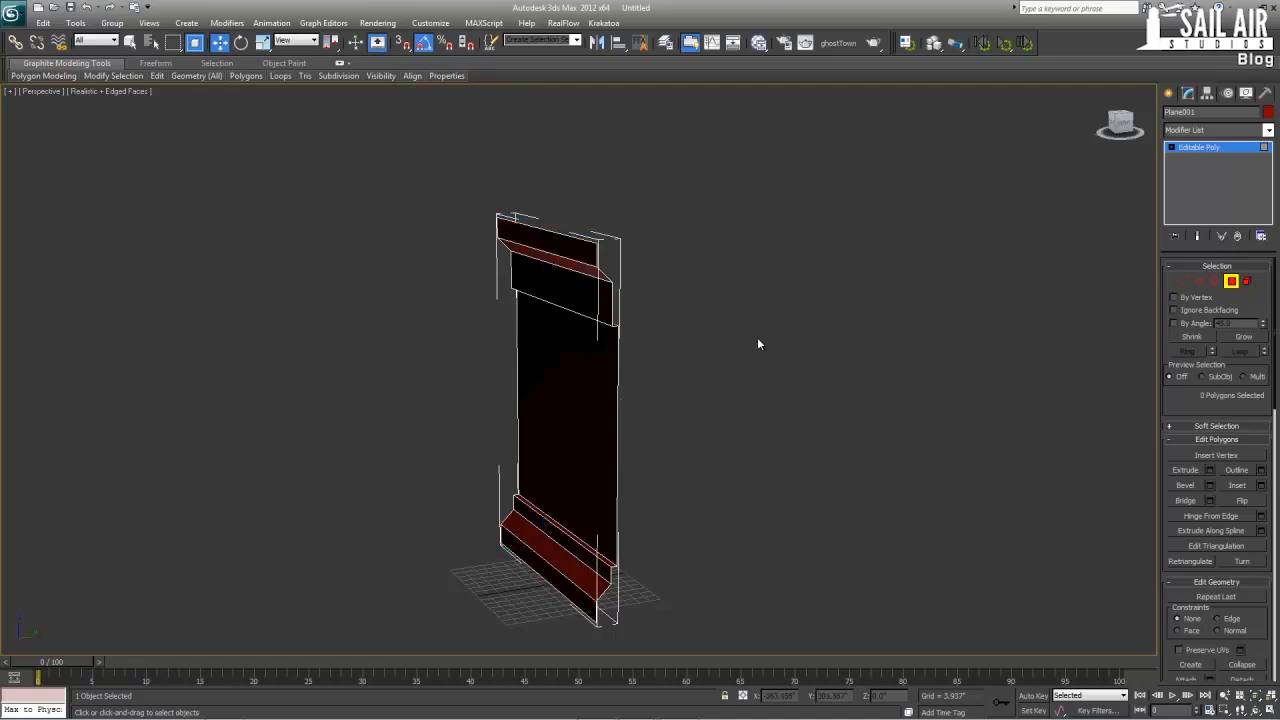
alt+middle_drag(697, 398, 1088, 223)
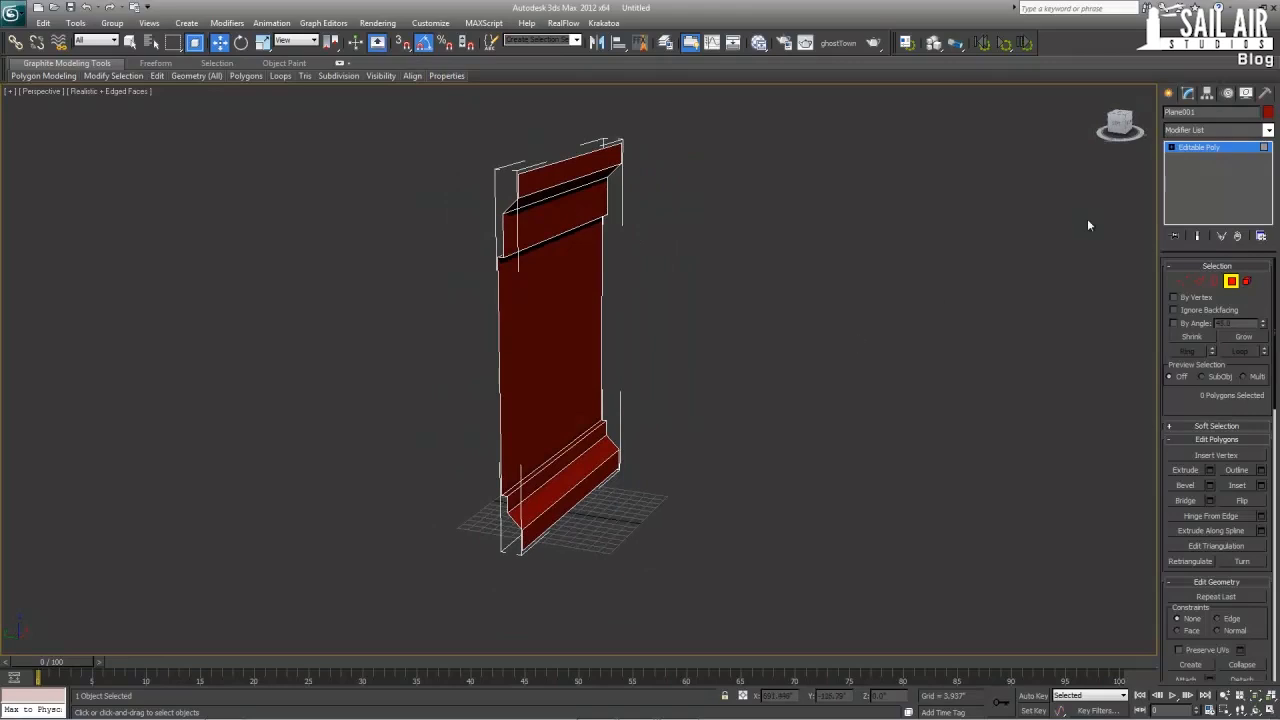
- Rename the wall segment UpperFloors_Default and deselect it
click(1210, 149)
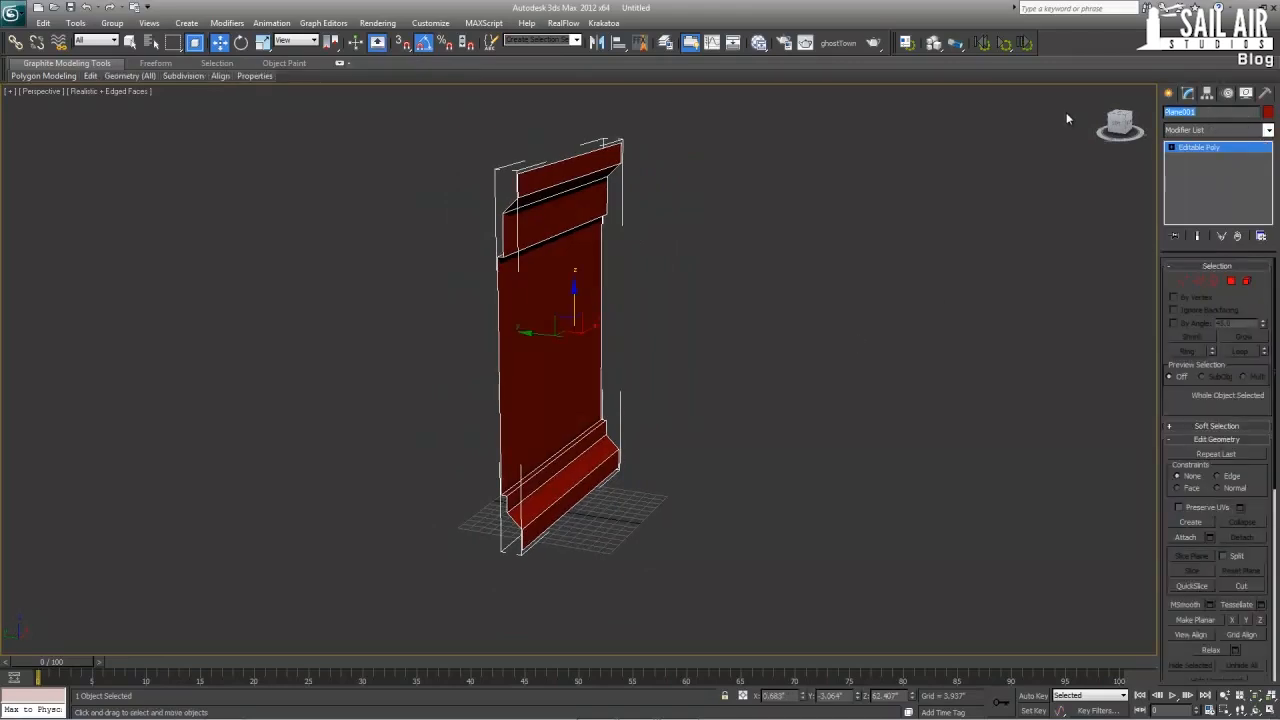
text(Uppe)
text(rPillar)
text(oor)
text(s_De)
text(fault)
click(748, 371)
alt+middle_drag(748, 371, 533, 364)
click(529, 363)
key(z)
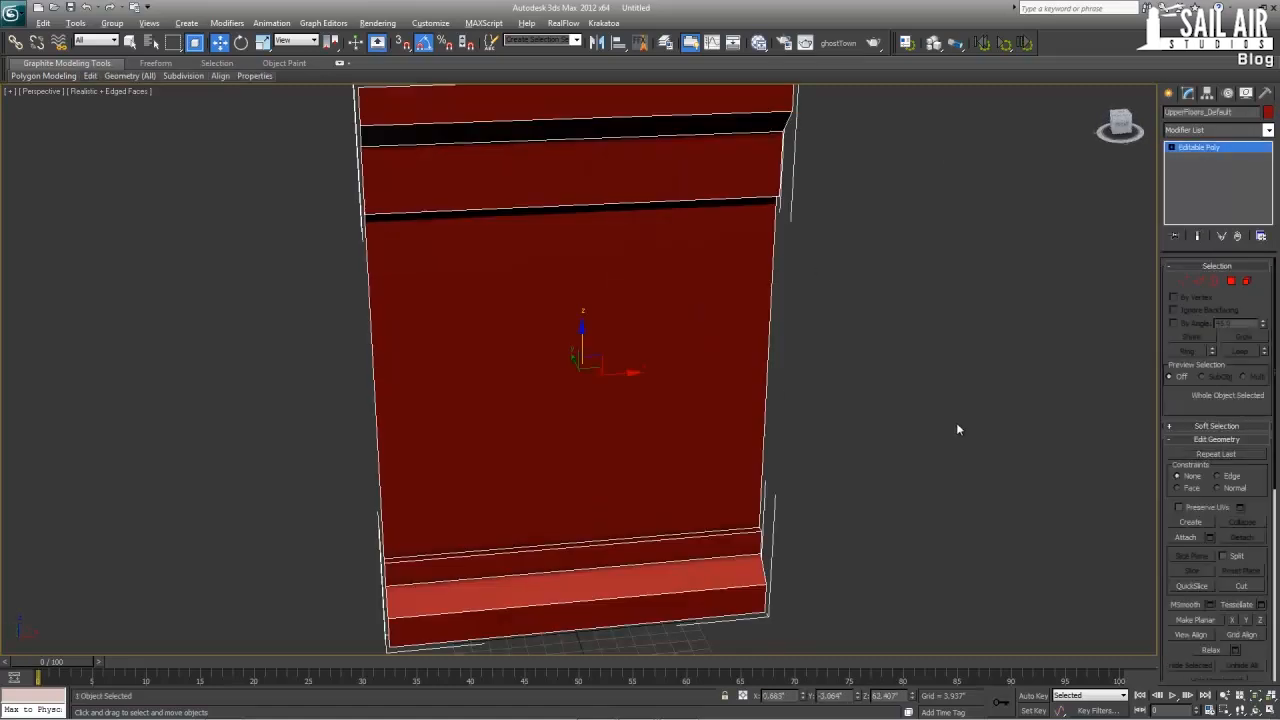
alt+middle_drag(957, 425, 900, 434)
scroll(900, 434, down, 3)
click(900, 433)
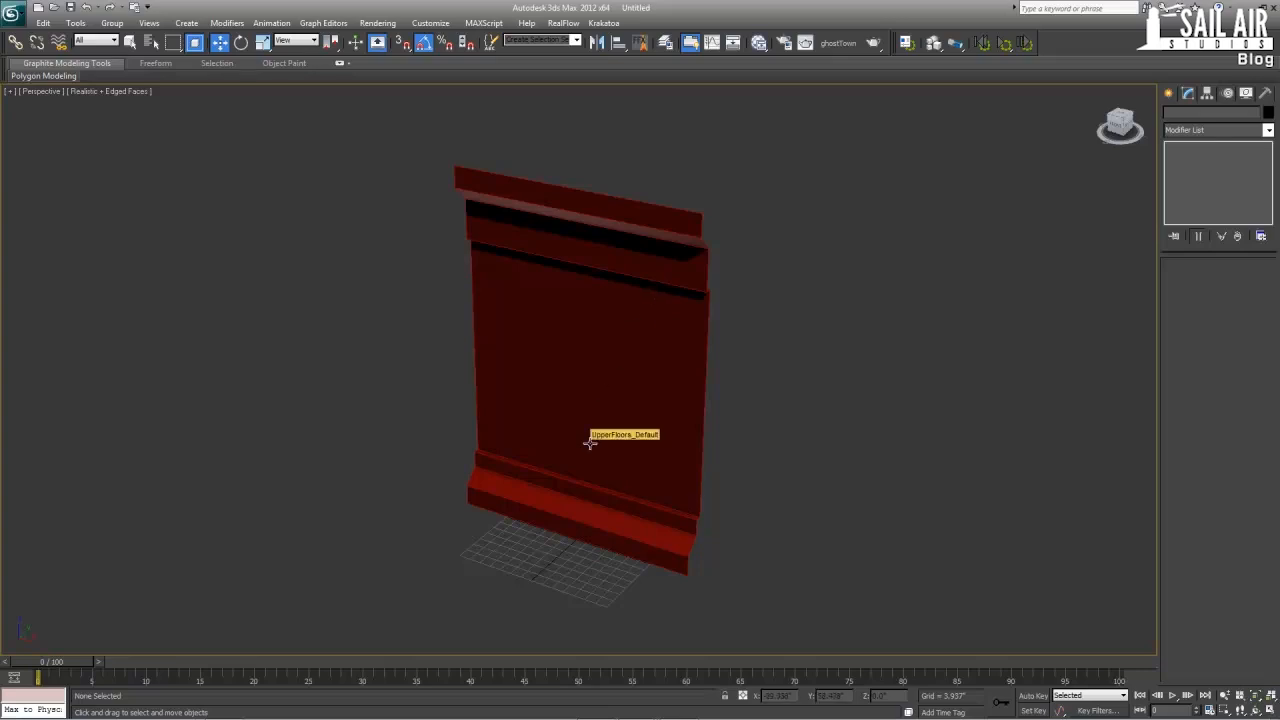
- Draw a thin upright box about 6.5 by 4.1 by 124 inches on the grid in front of the wall's centre
click(1167, 93)
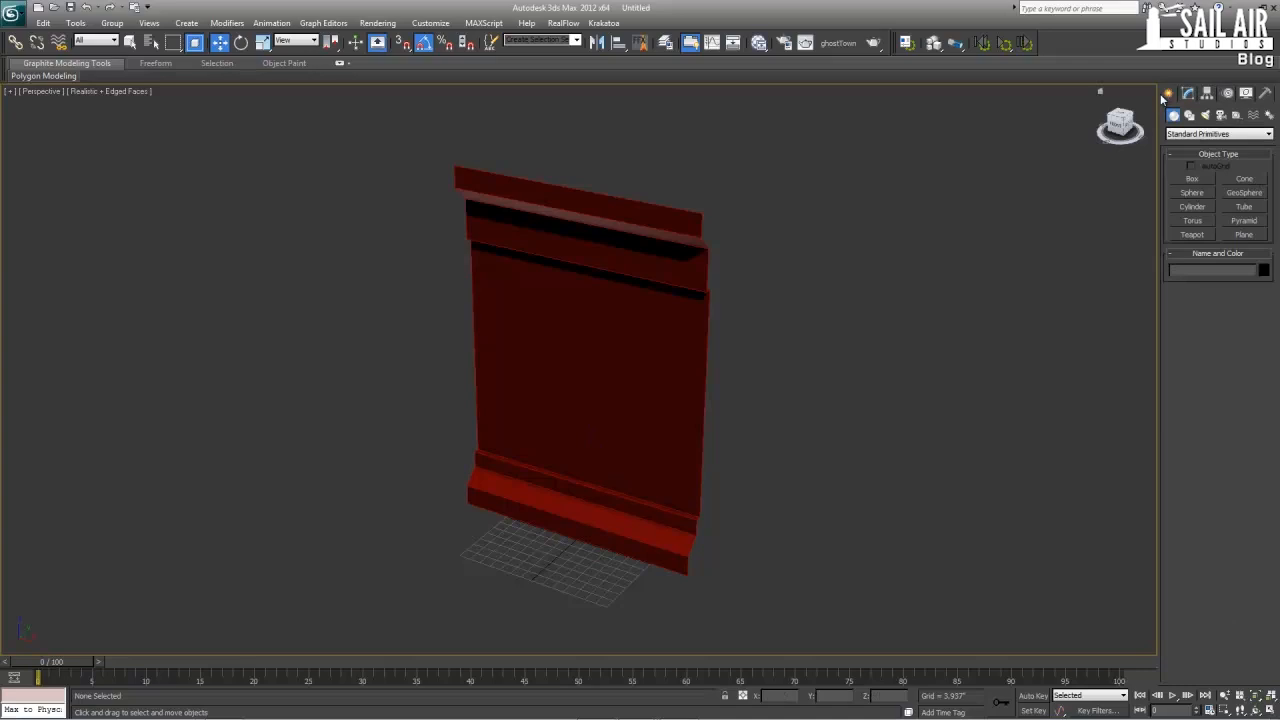
click(1190, 179)
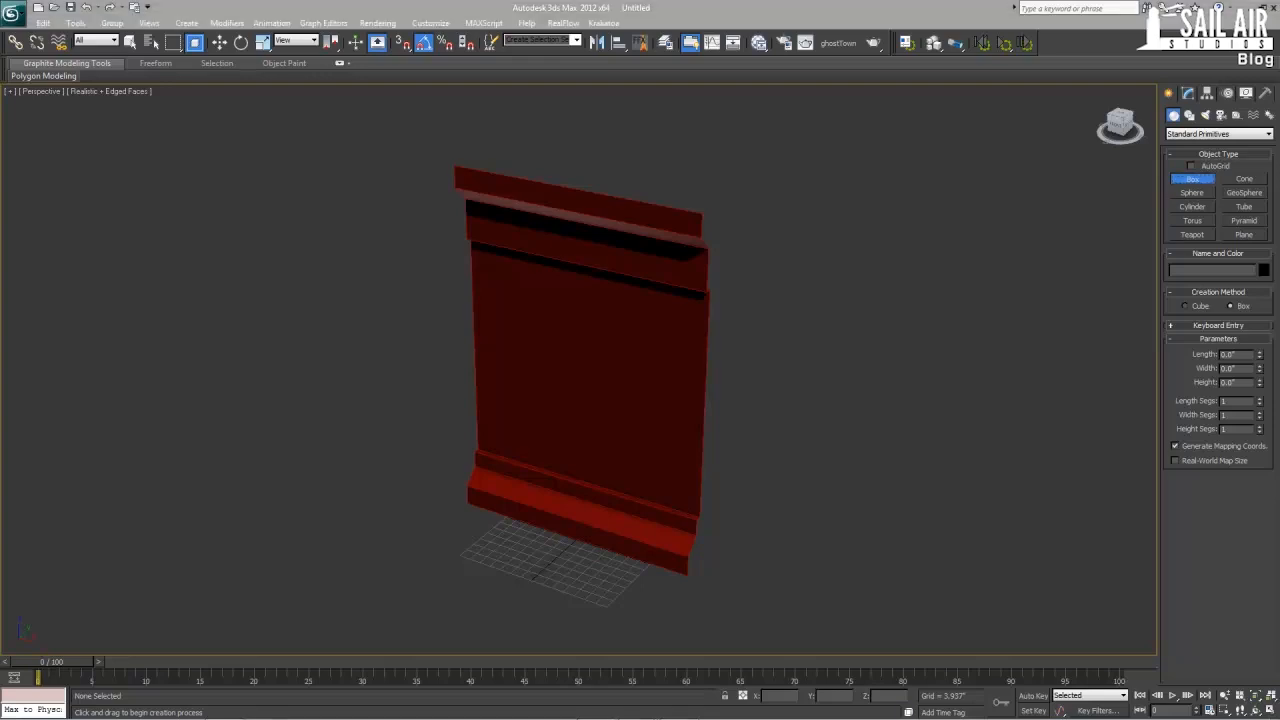
middle_drag(775, 437, 763, 423)
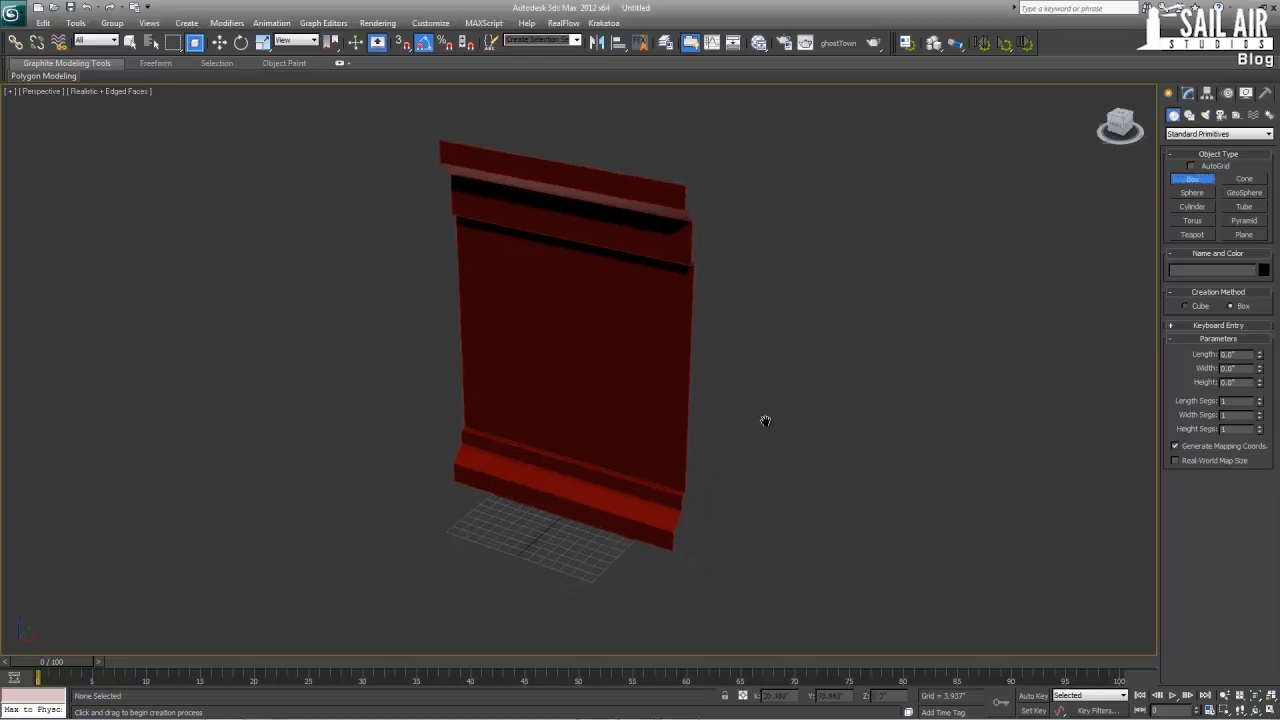
alt+middle_drag(576, 344, 537, 403)
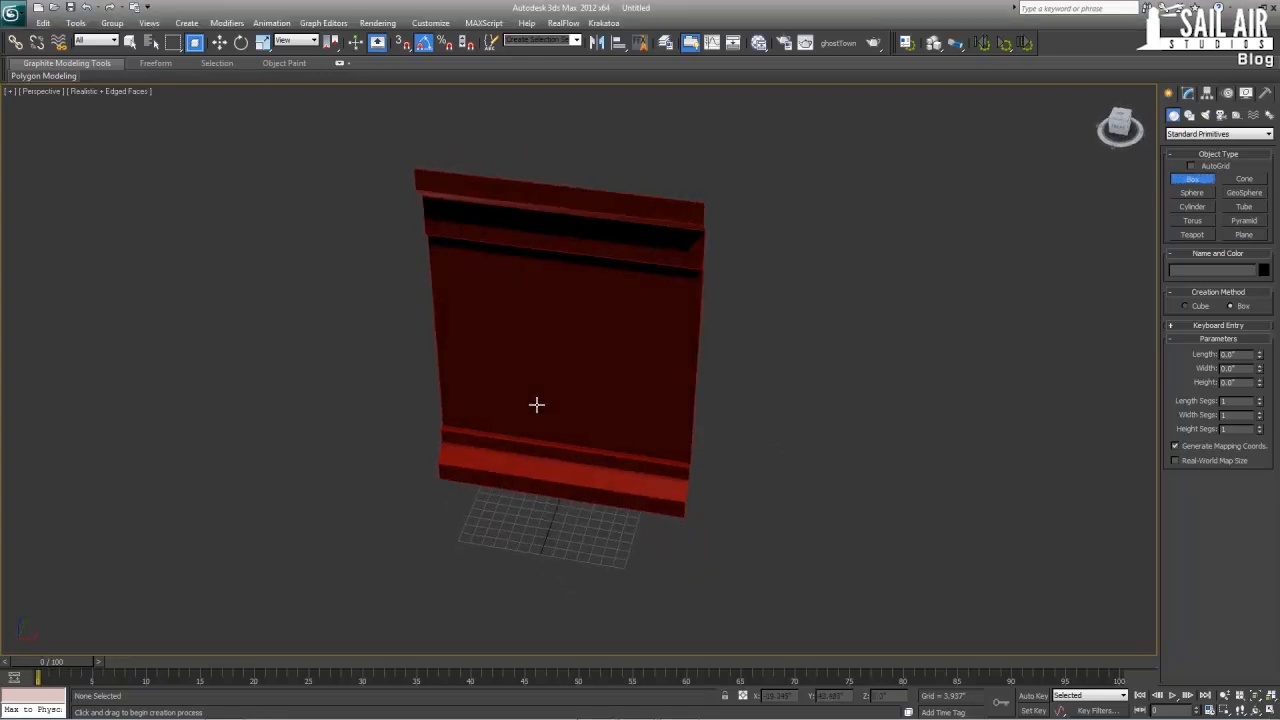
drag(551, 509, 557, 519)
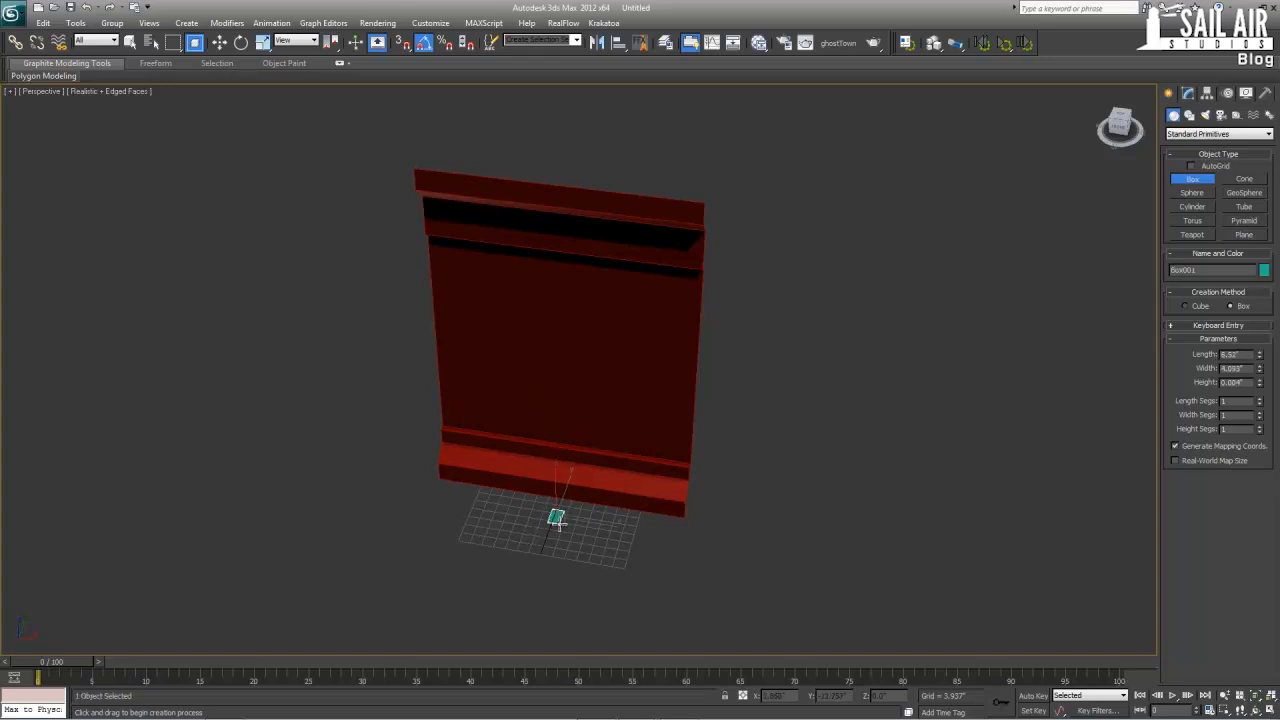
click(546, 160)
key(w)
- Set the box's length to 6, width to 2 and height to 120 inches
click(1188, 92)
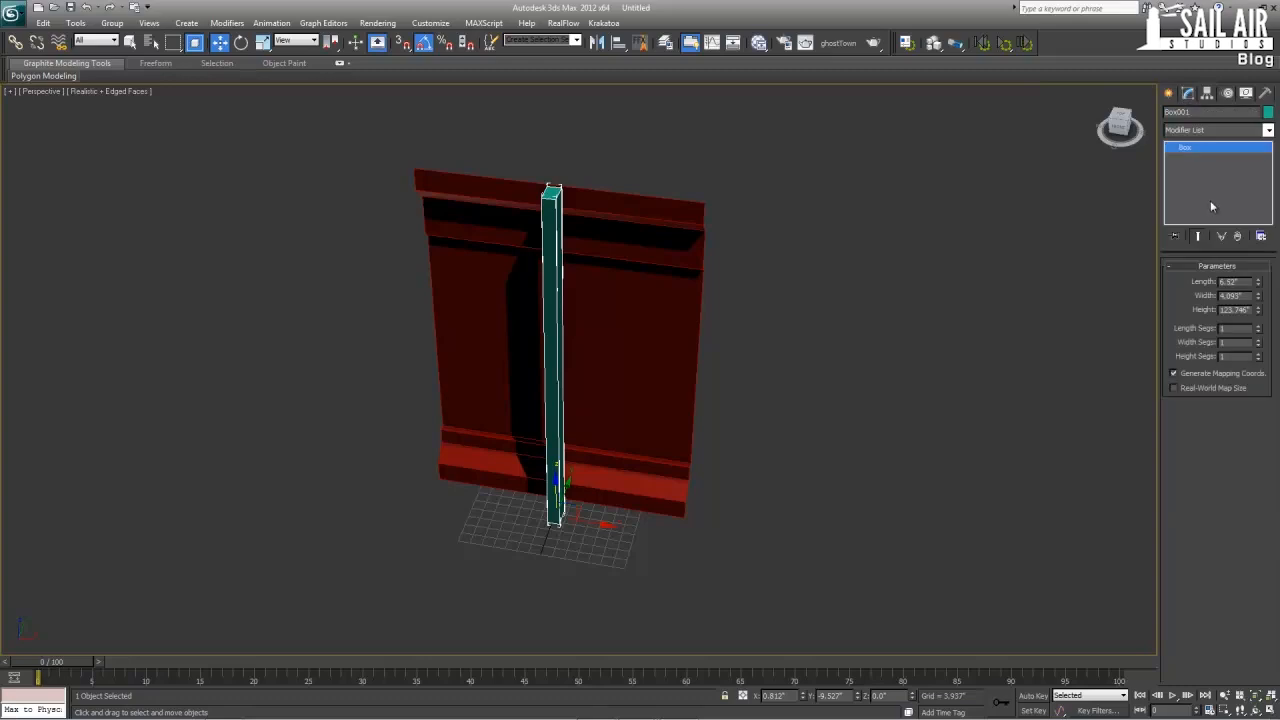
double_click(1241, 281)
text(6)
key(Tab)
text(2)
key(Tab)
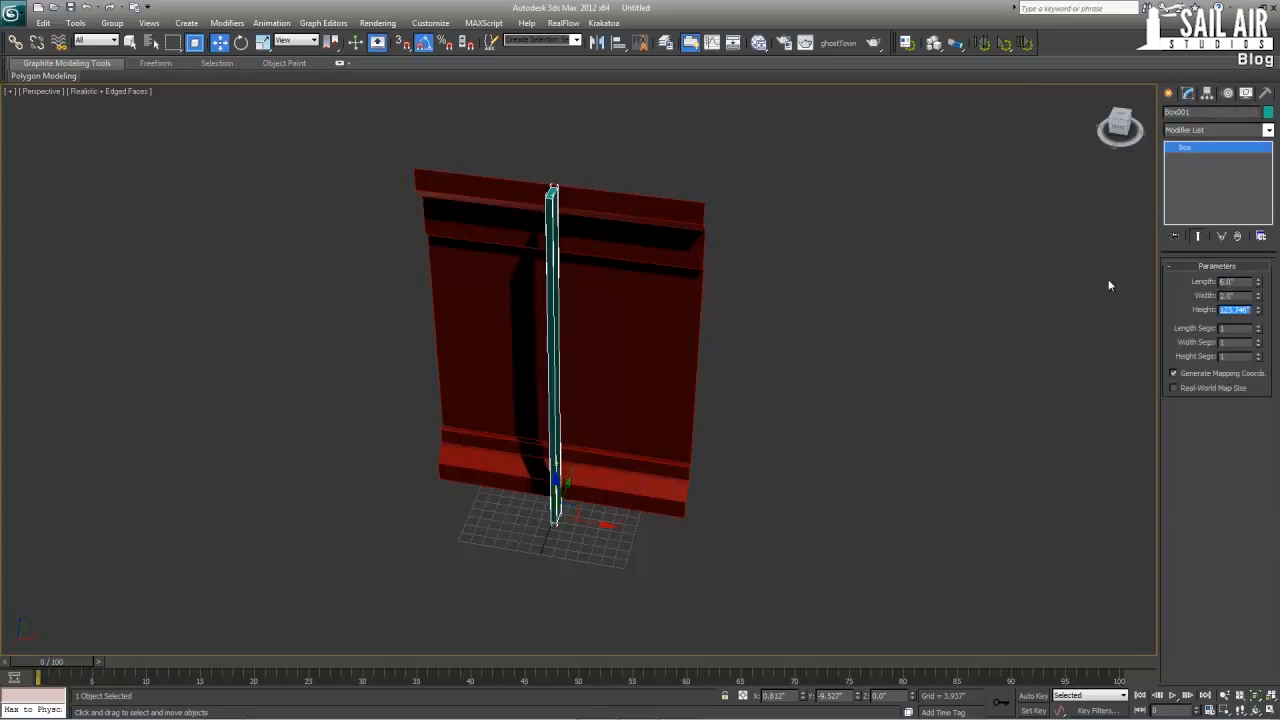
text(120)
key(Return)
- In the Left view, snap the wall segment vertically to the box's mid-height so its base meets the ground line
alt+middle_drag(558, 426, 583, 513)
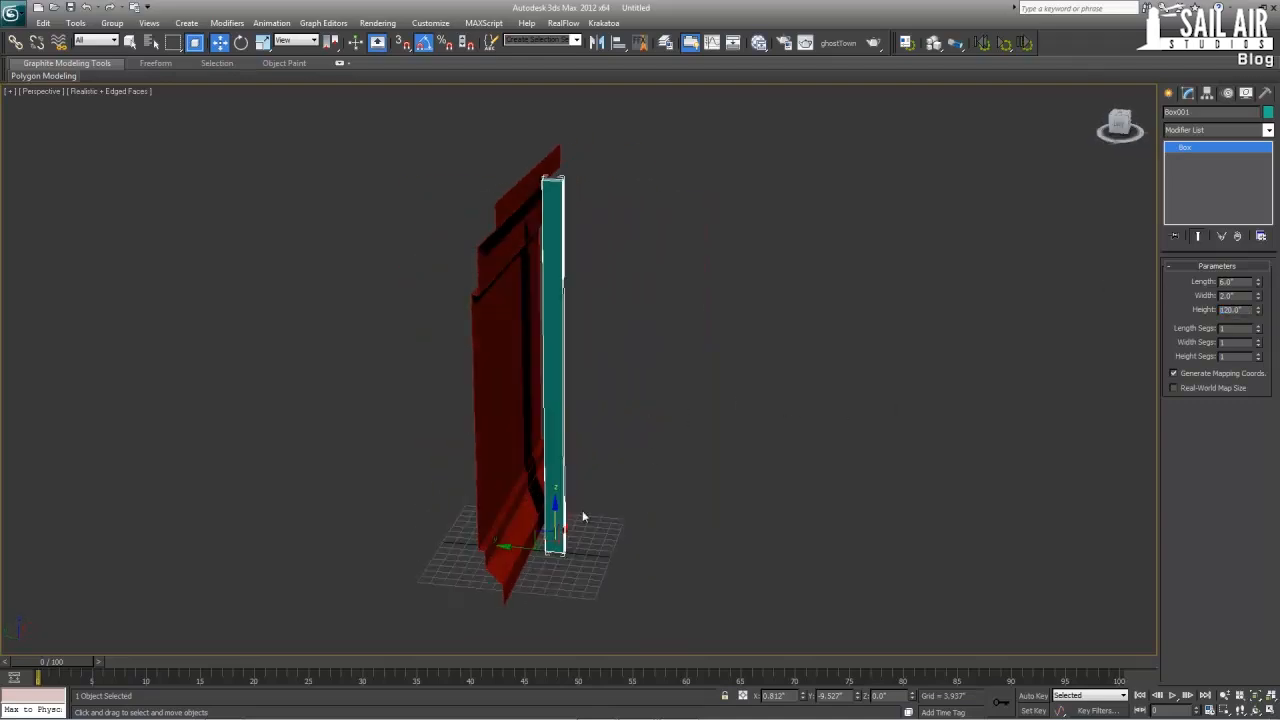
key(alt+w)
right_click(457, 494)
key(alt+w)
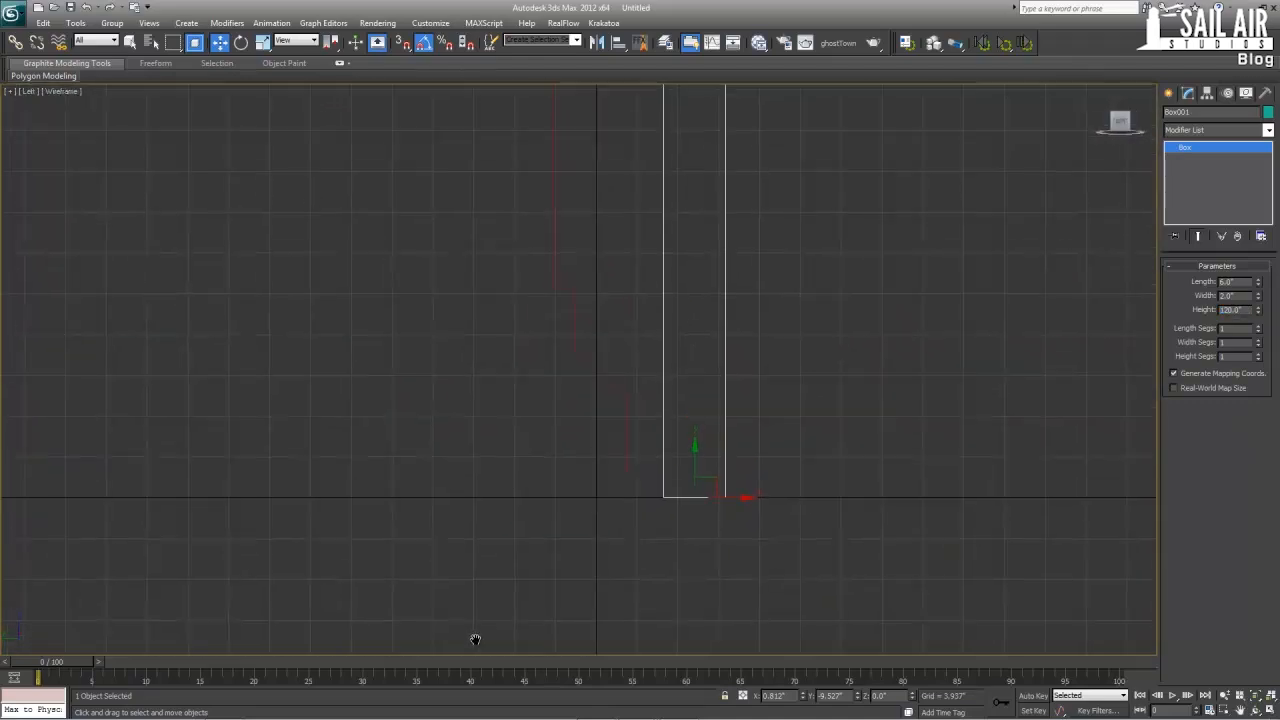
click(630, 437)
key(s)
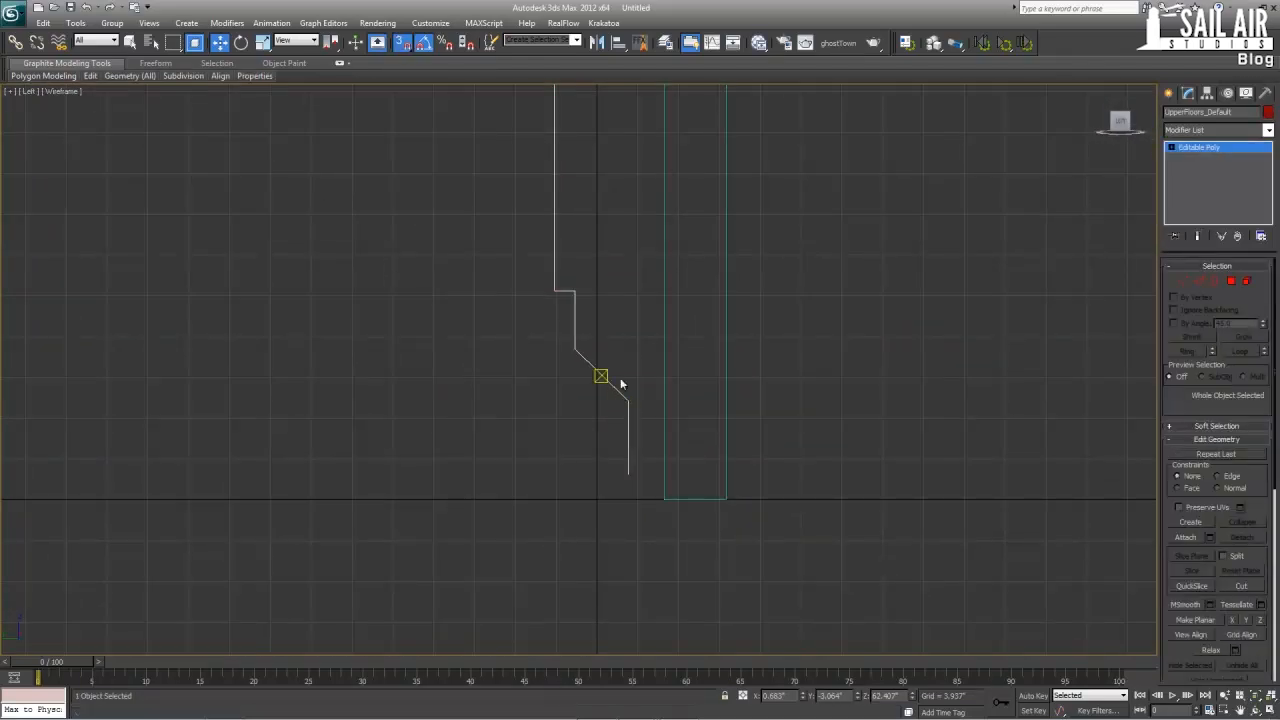
scroll(580, 486, down, 5)
drag(586, 247, 601, 277)
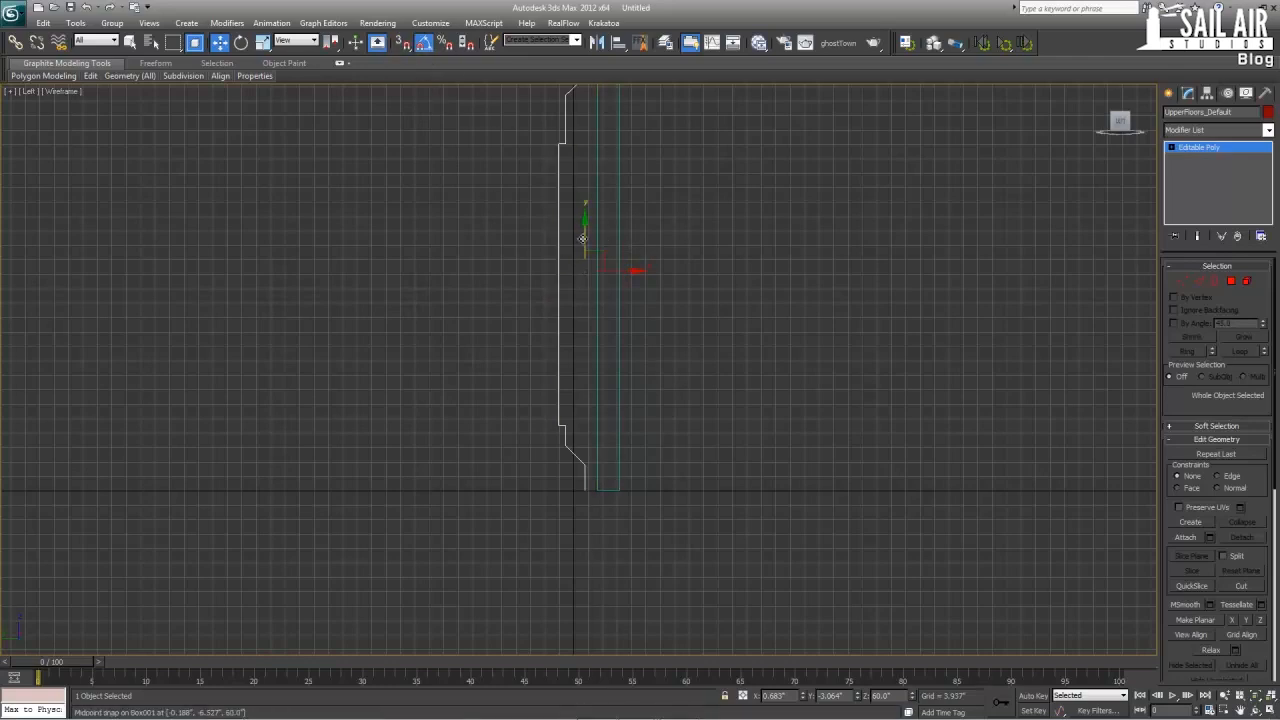
- Review the active Vertex and Midpoint snap options and inspect the wall and box alignment in perspective
right_click(403, 43)
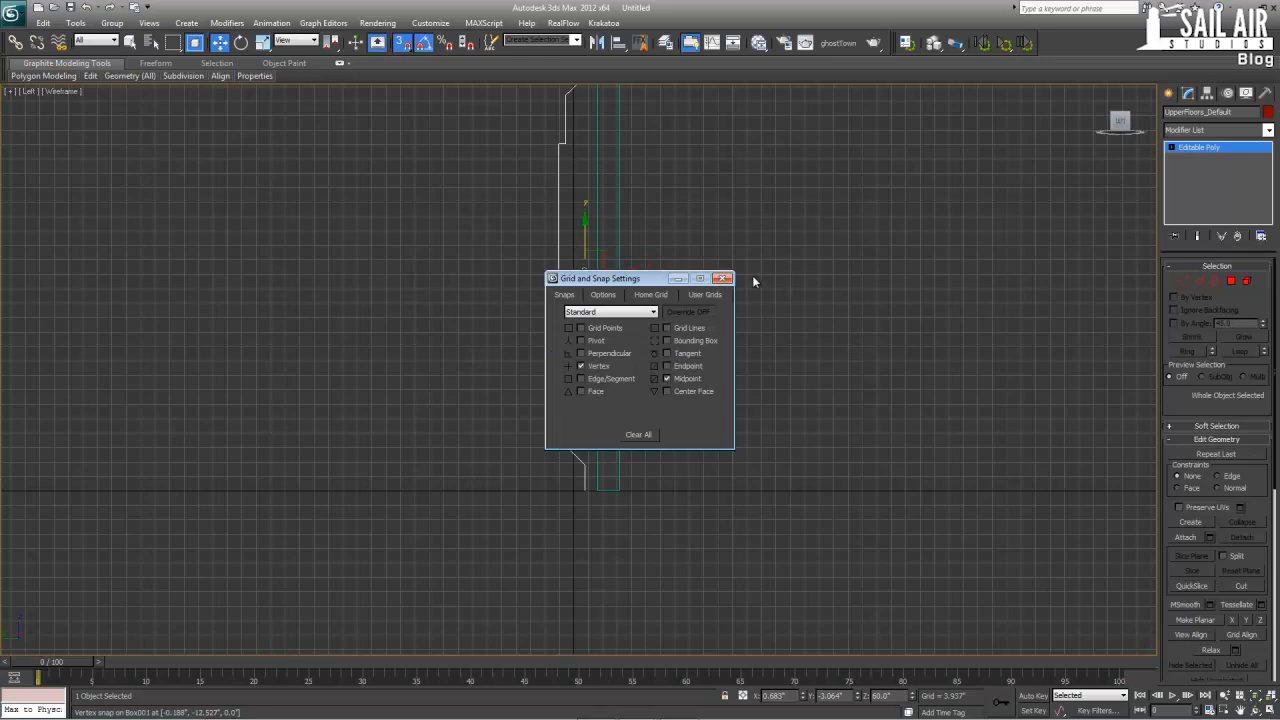
click(723, 278)
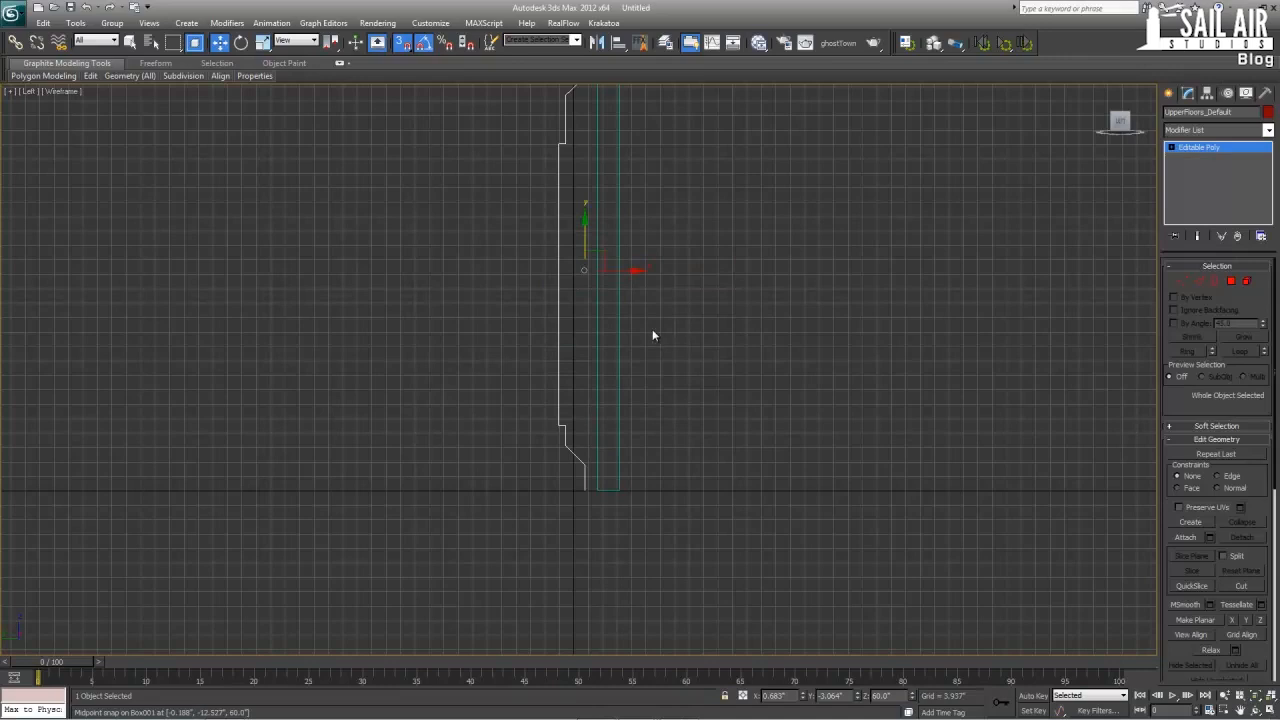
key(alt+w)
right_click(876, 432)
key(alt+w)
scroll(846, 509, up, 8)
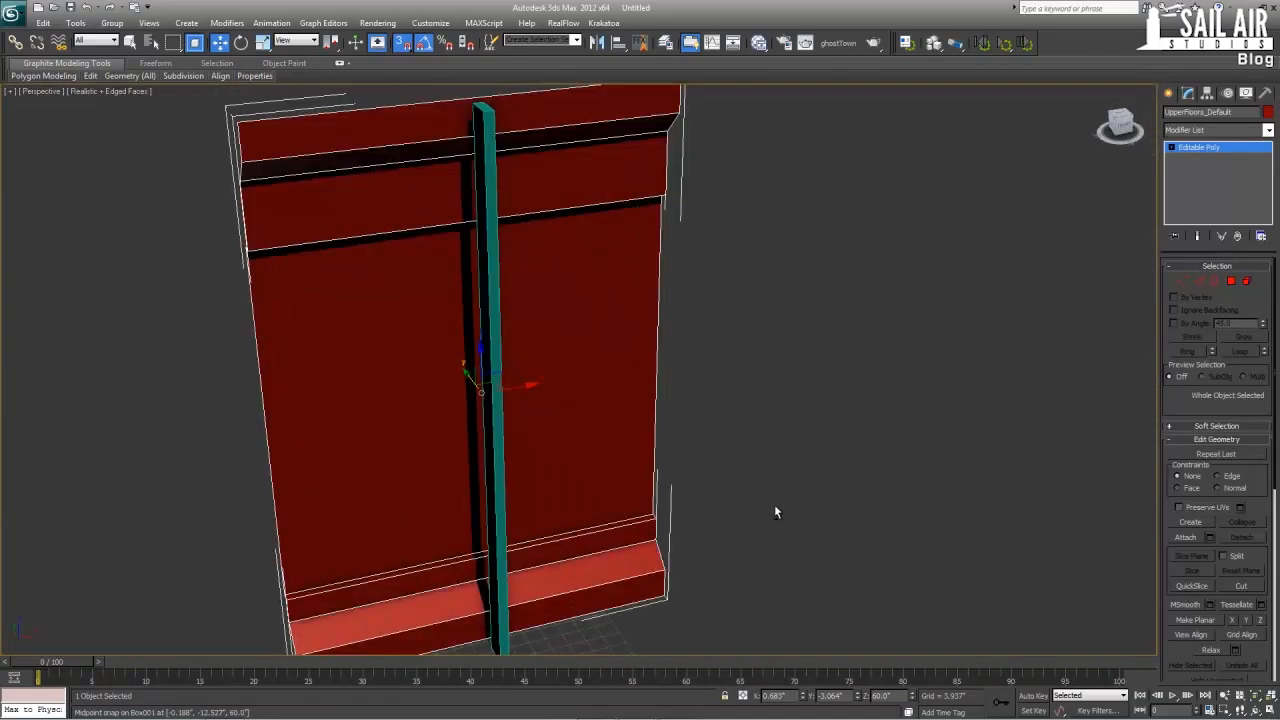
scroll(774, 384, down, 5)
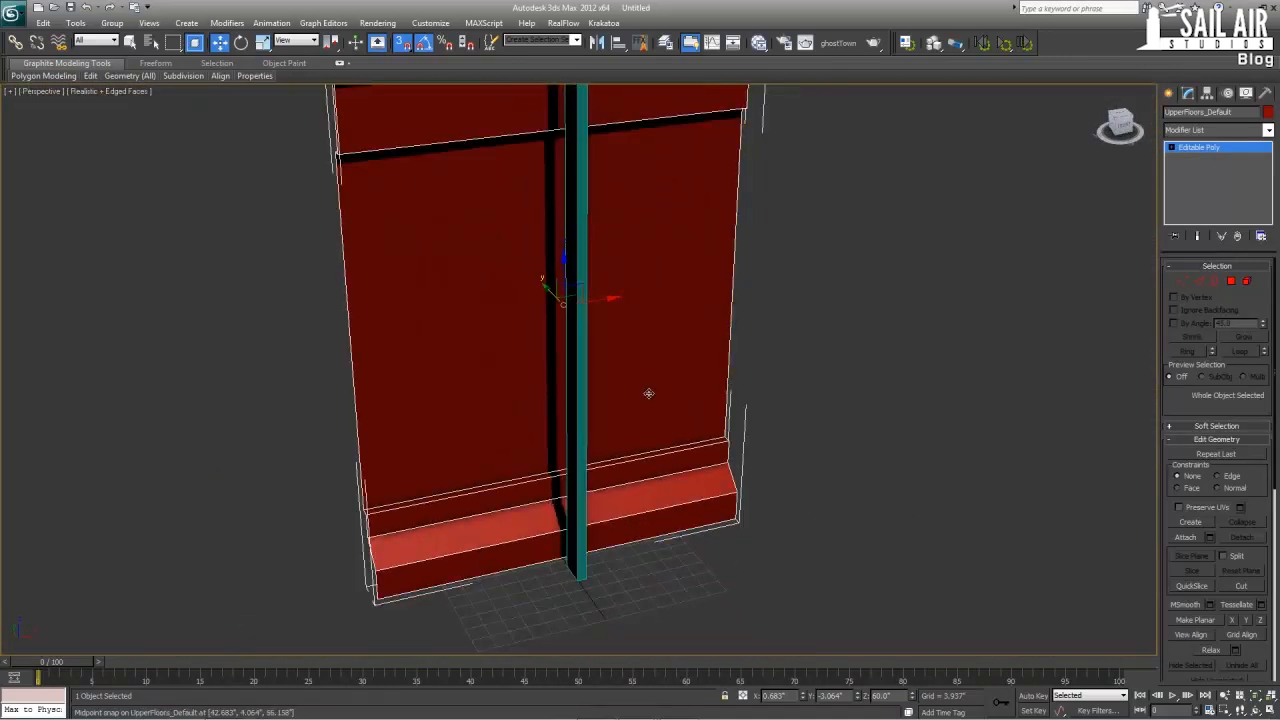
right_click(401, 53)
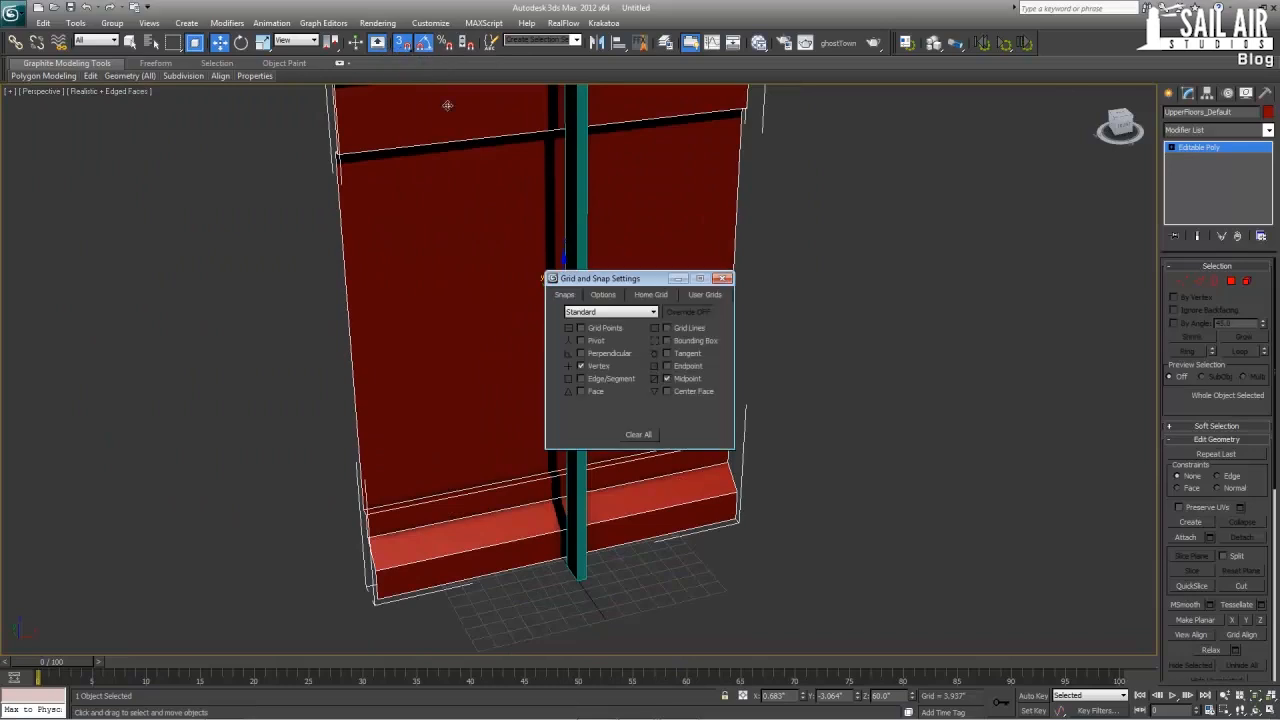
click(729, 269)
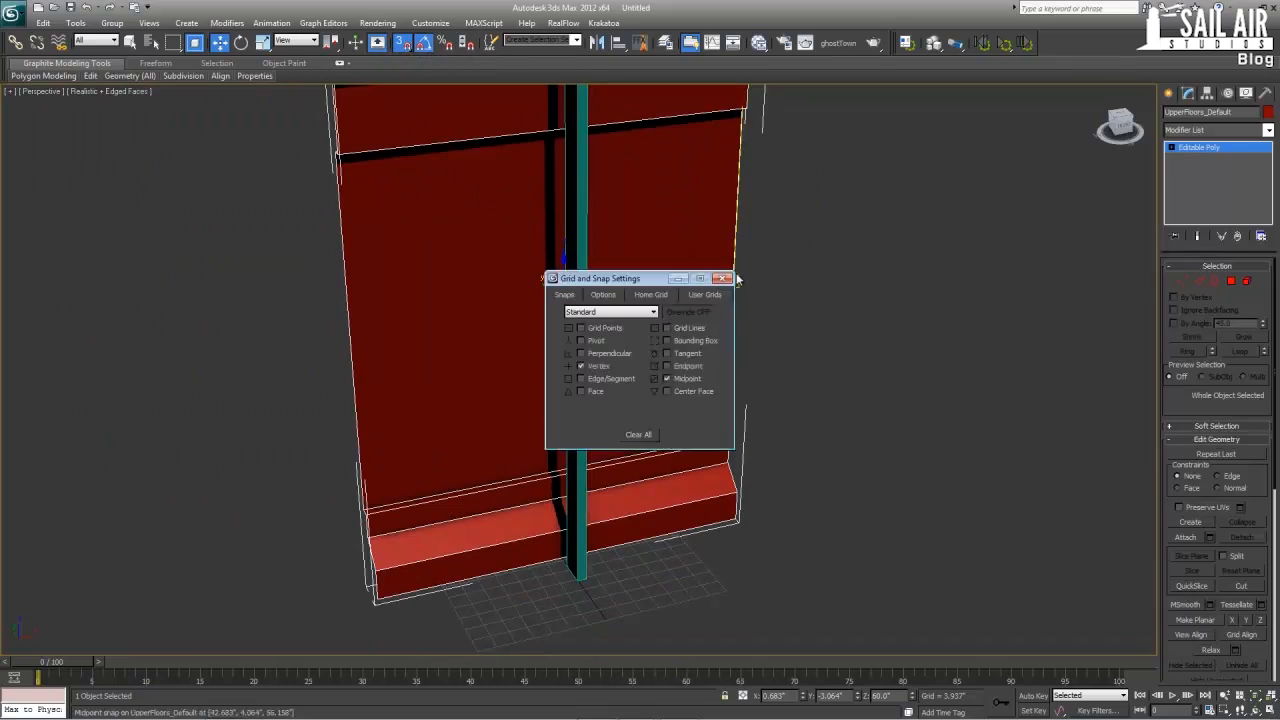
click(722, 278)
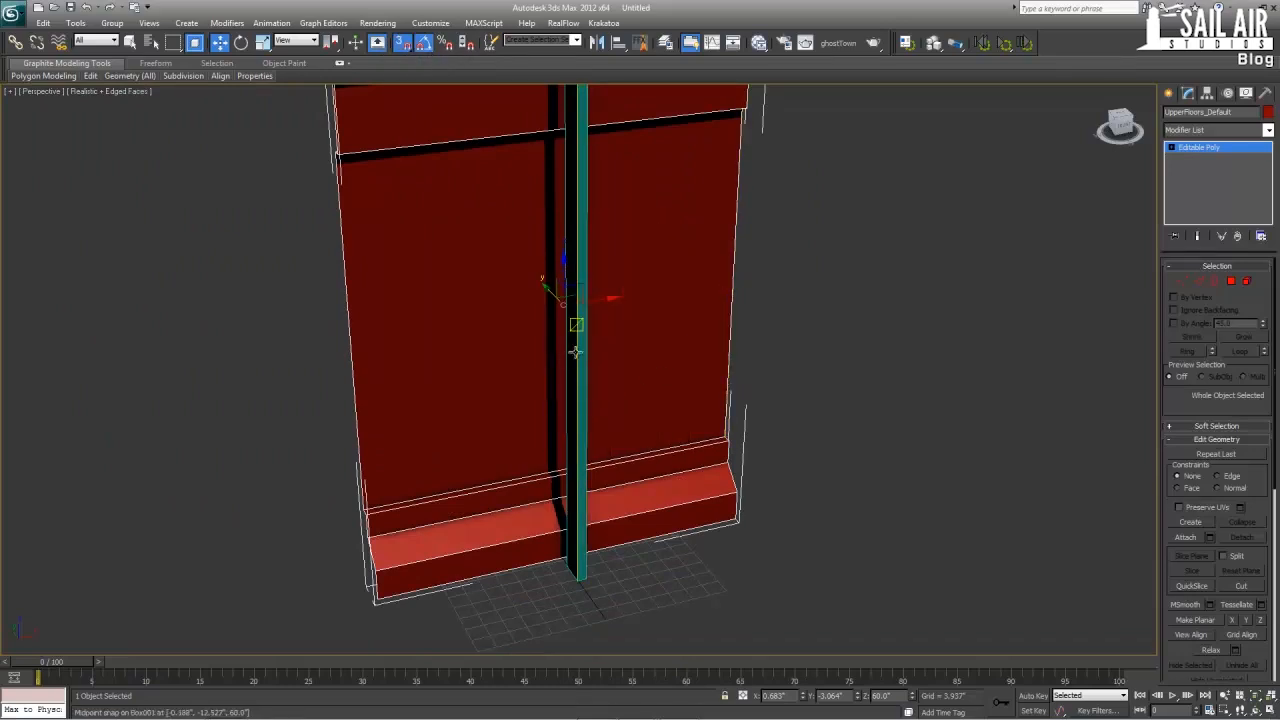
- Move the box back along Y into the wall to about Y 1.3 inches, with snapping off
alt+middle_drag(574, 346, 628, 346)
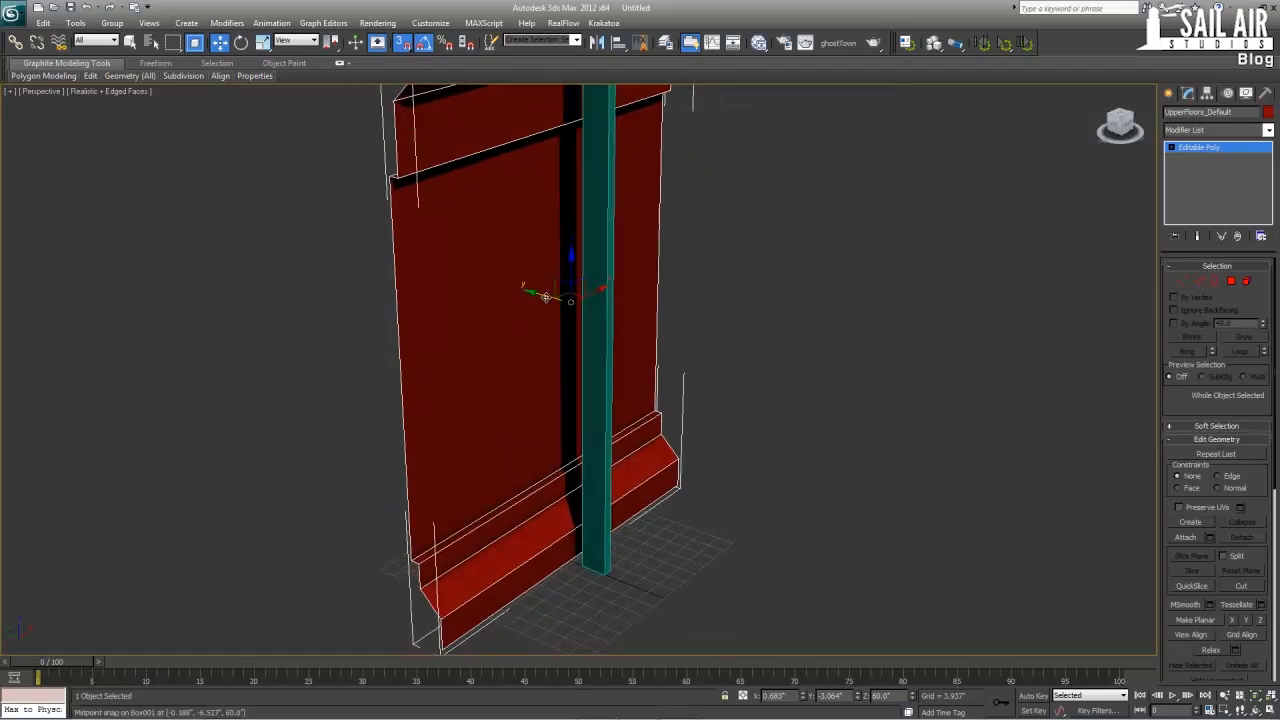
click(592, 336)
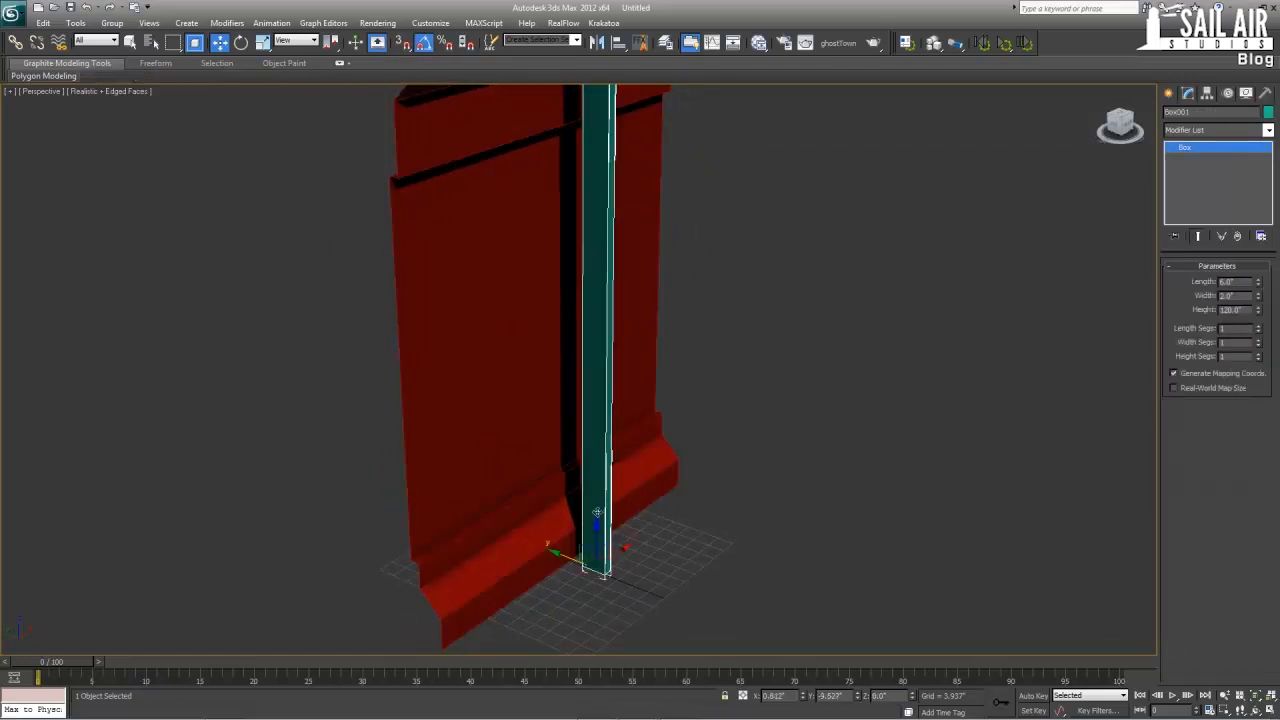
mouse_move(636, 442)
alt+middle_down()
mouse_move(634, 354)
mouse_move(650, 430)
alt+middle_up()
drag(558, 591, 509, 586)
alt+middle_drag(509, 586, 757, 505)
key(alt+w)
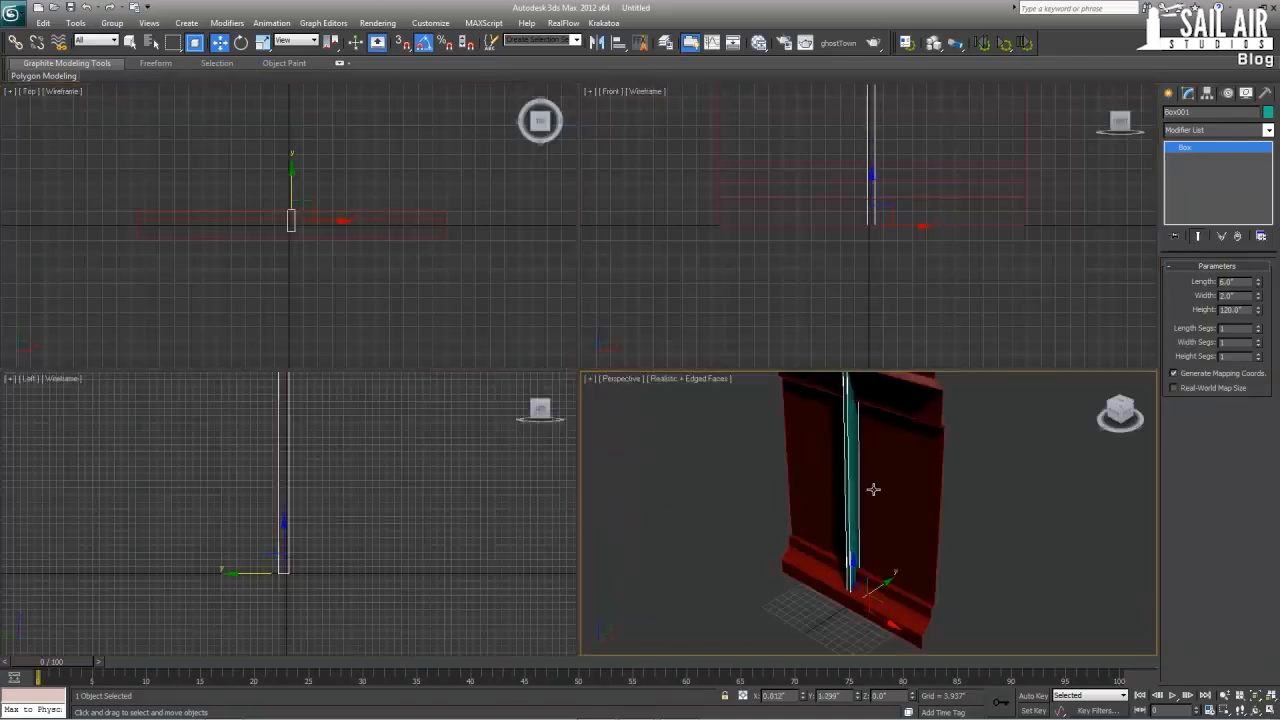
key(alt+w)
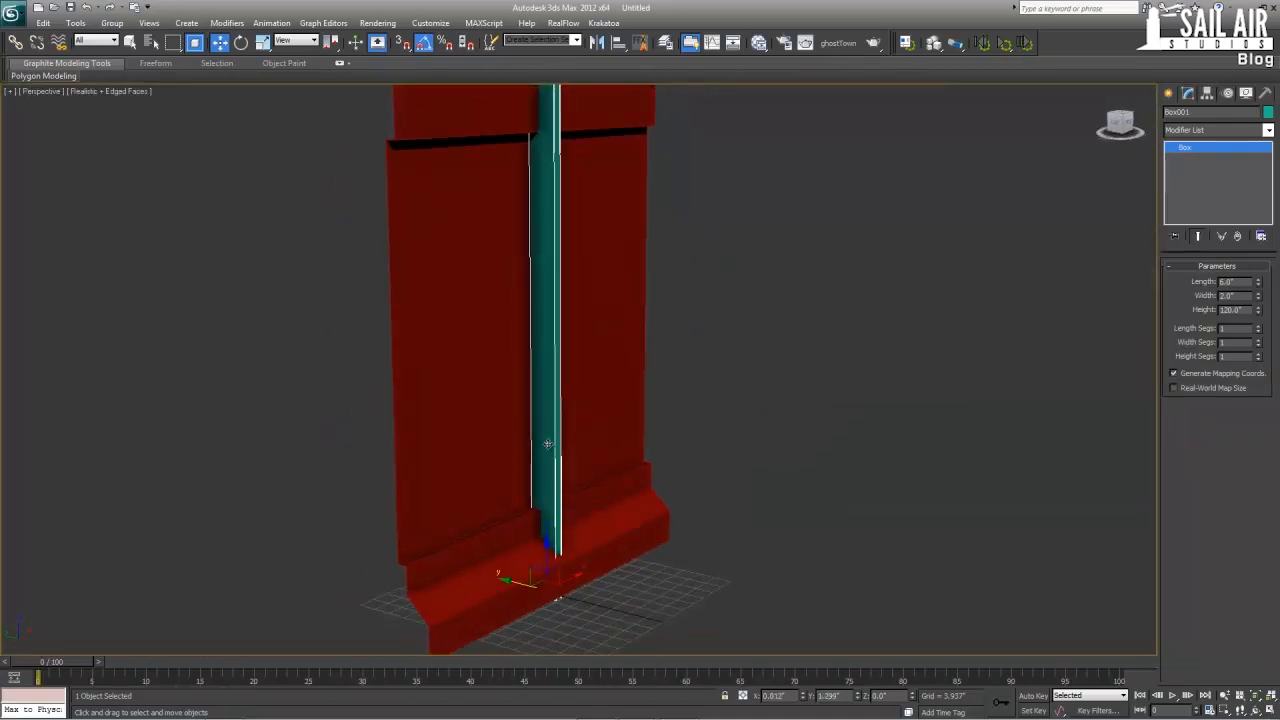
- Convert the box to an Editable Poly and switch to vertex editing
right_click(548, 444)
mouse_move(606, 568)
click(716, 569)
click(1180, 283)
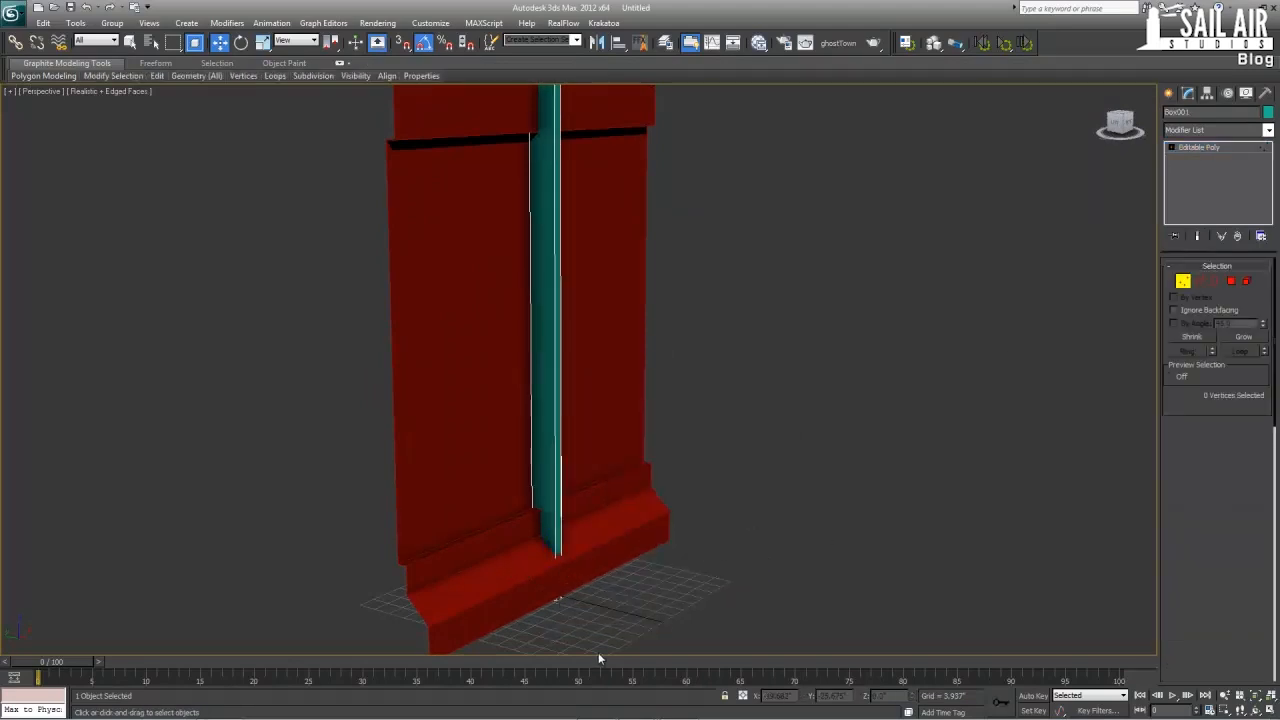
- Select the divider's four front corner vertices and move them outward along Y to about -3.8 inches
alt+middle_drag(598, 627, 570, 572)
drag(571, 573, 508, 545)
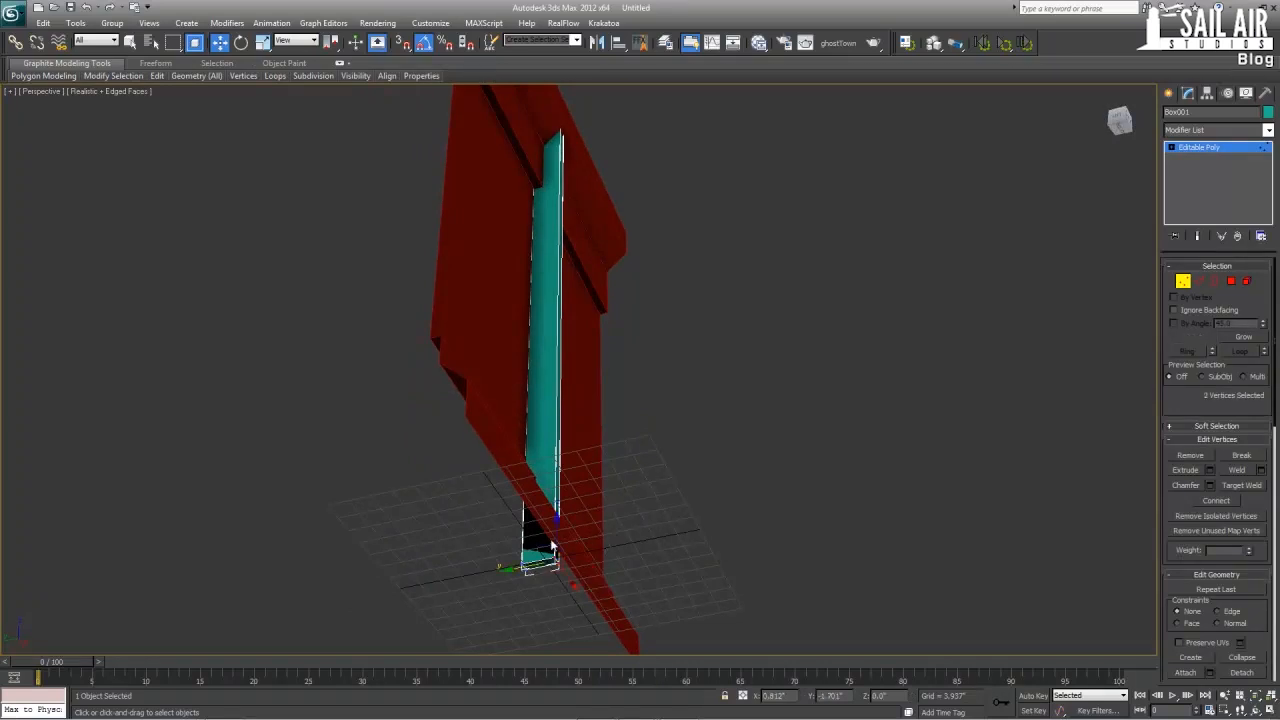
middle_drag(627, 462, 621, 618)
alt+middle_drag(643, 255, 632, 364)
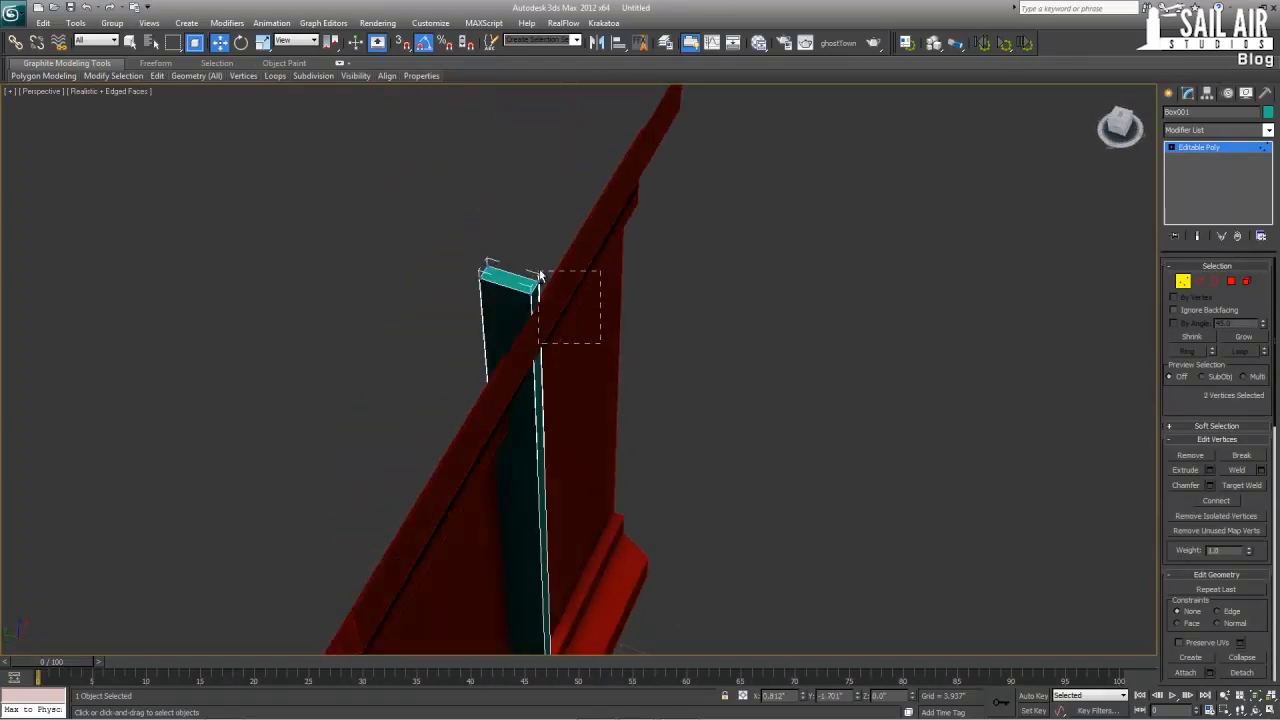
ctrl+drag(540, 271, 538, 264)
middle_drag(597, 500, 583, 320)
scroll(583, 320, down, 4)
drag(498, 336, 528, 334)
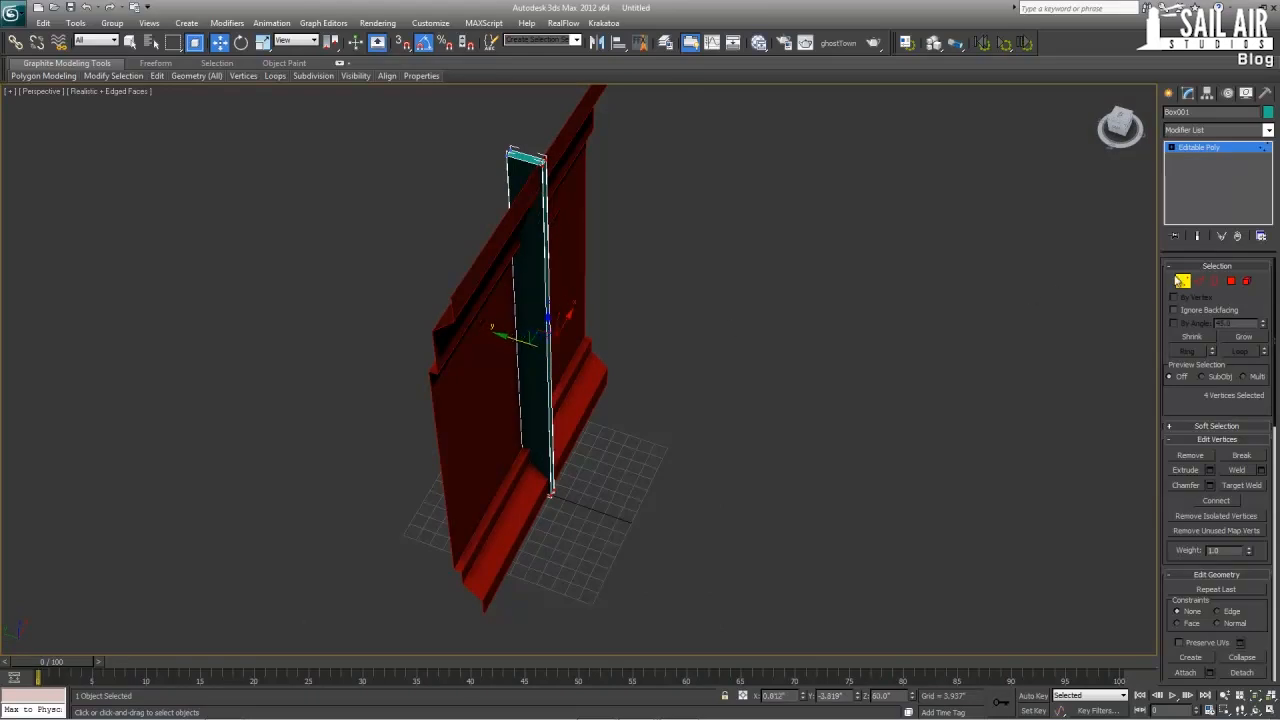
- Connect the divider's ring of vertical edges with 2 segments and a pinch of 70
click(1201, 281)
click(552, 368)
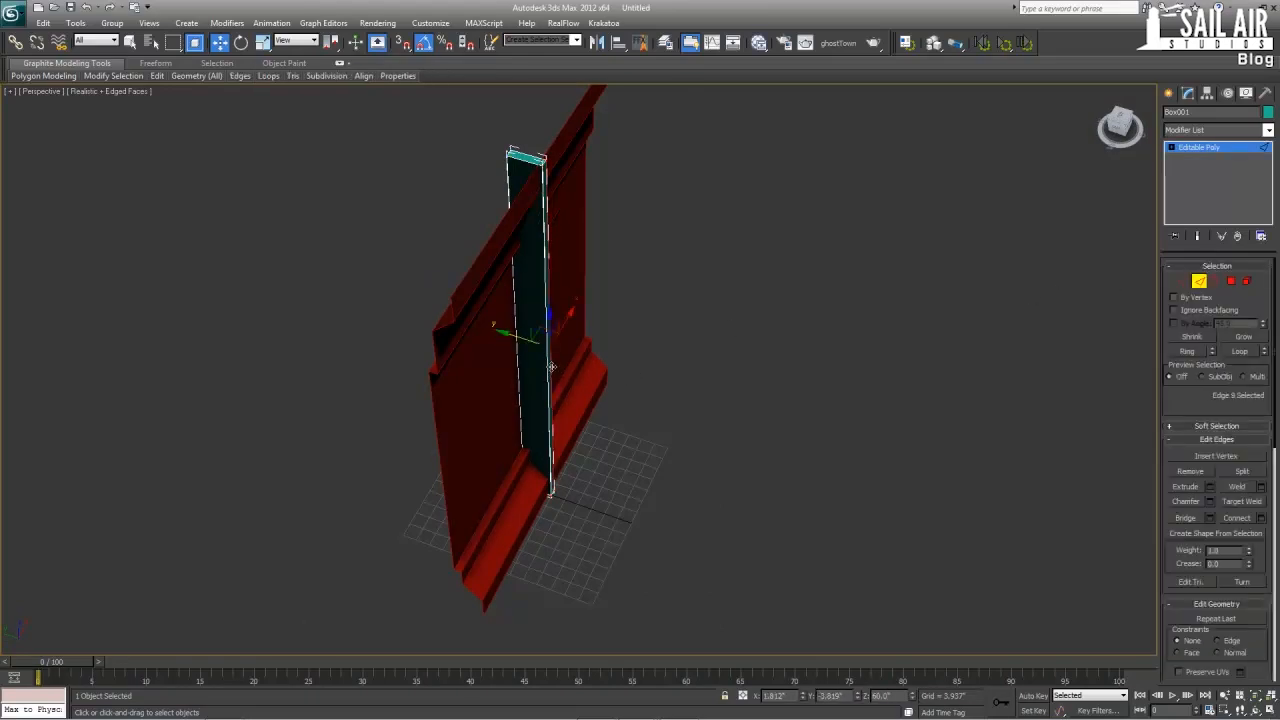
click(1188, 351)
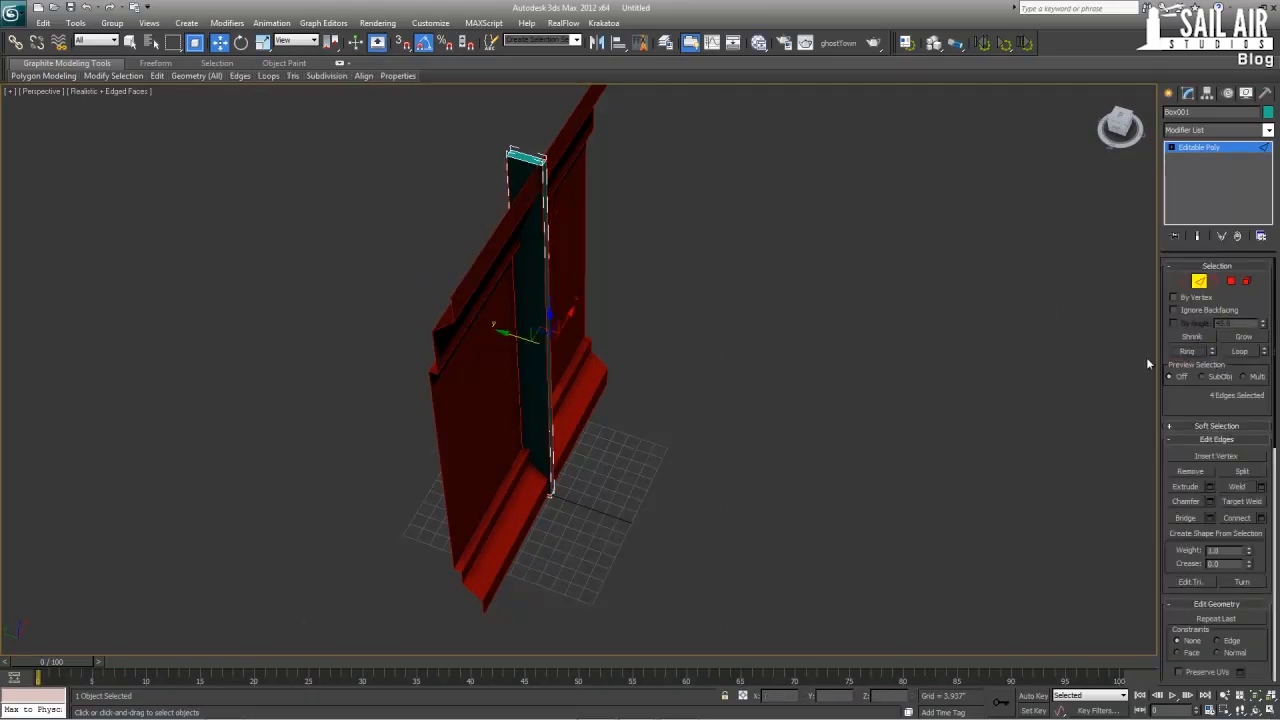
alt+middle_drag(726, 344, 663, 354)
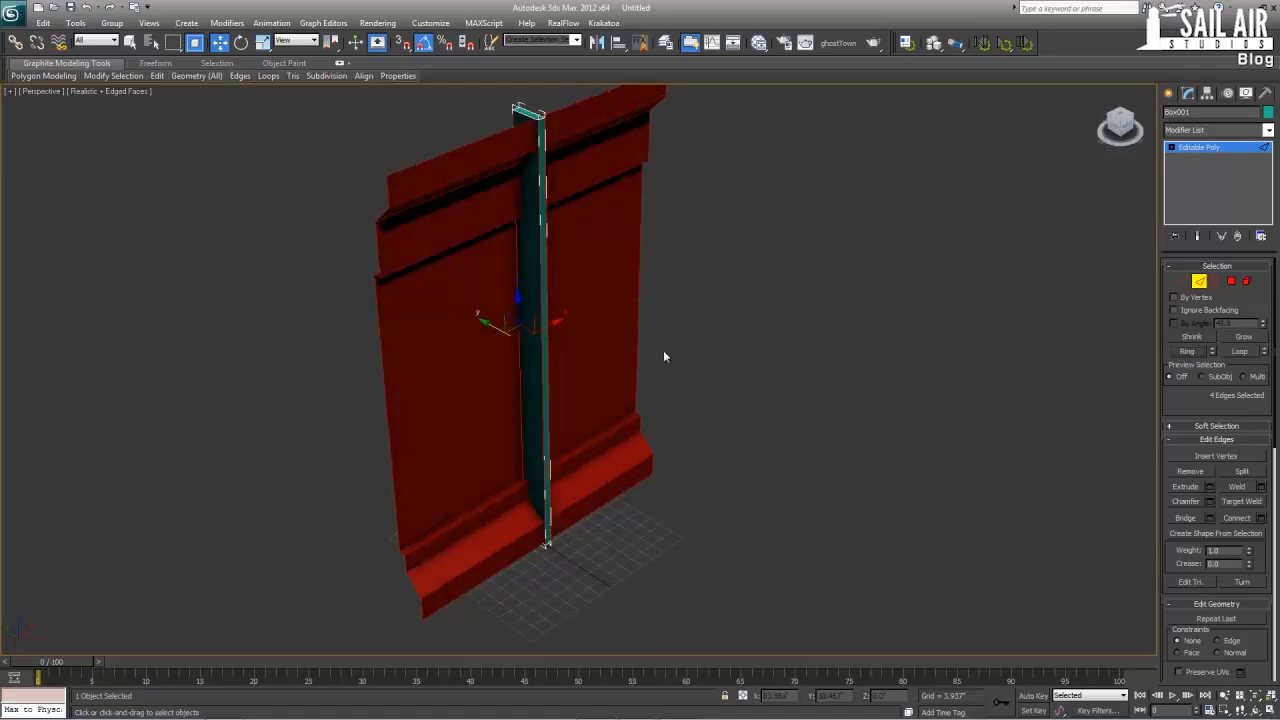
click(1261, 518)
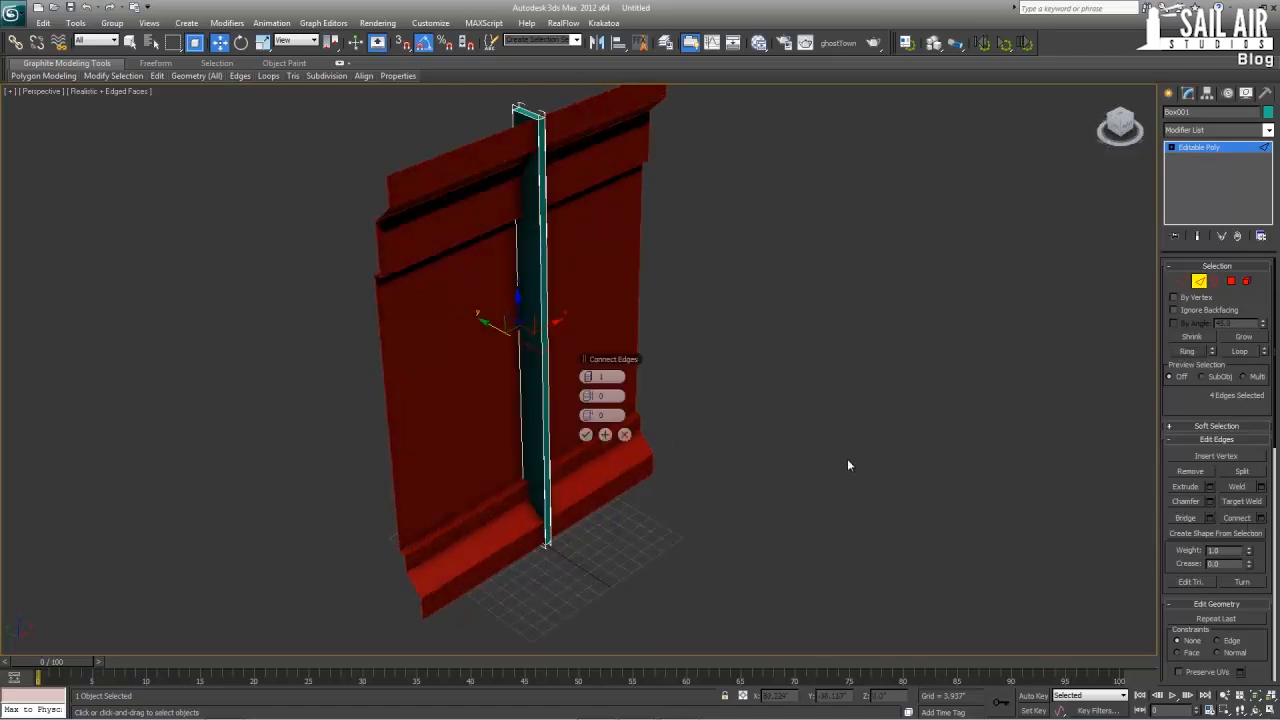
click(591, 377)
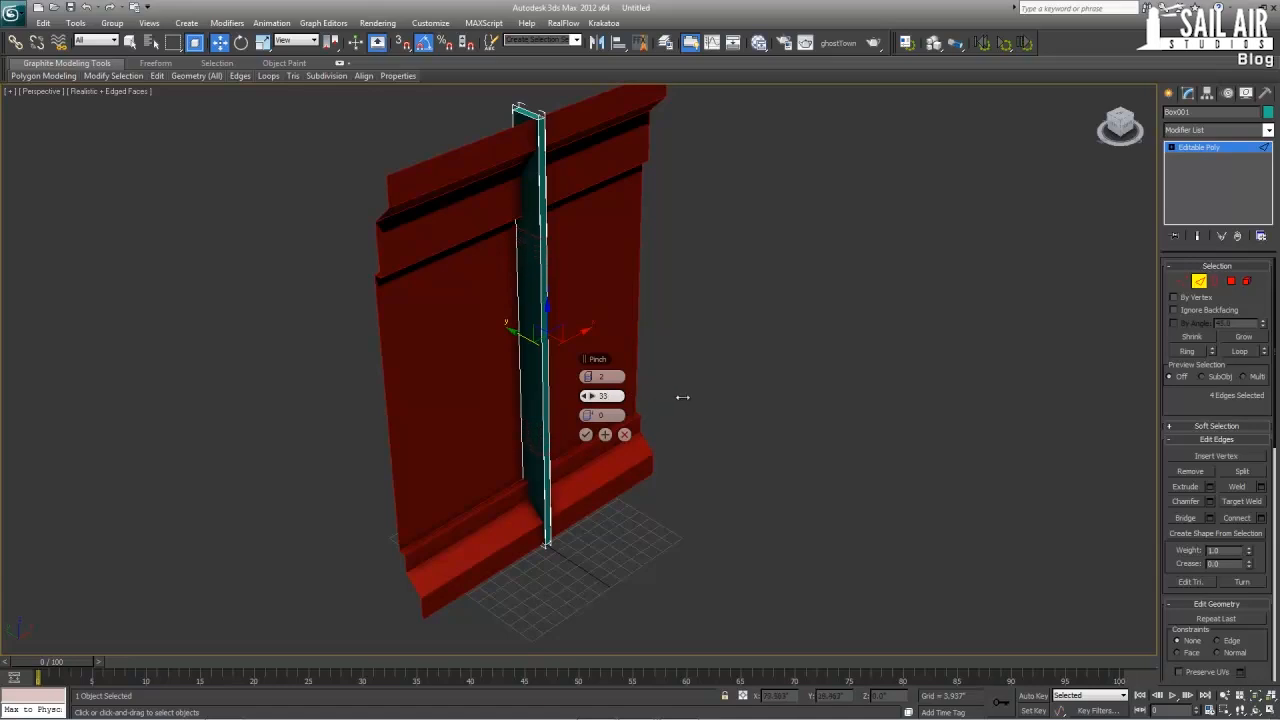
drag(714, 394, 779, 384)
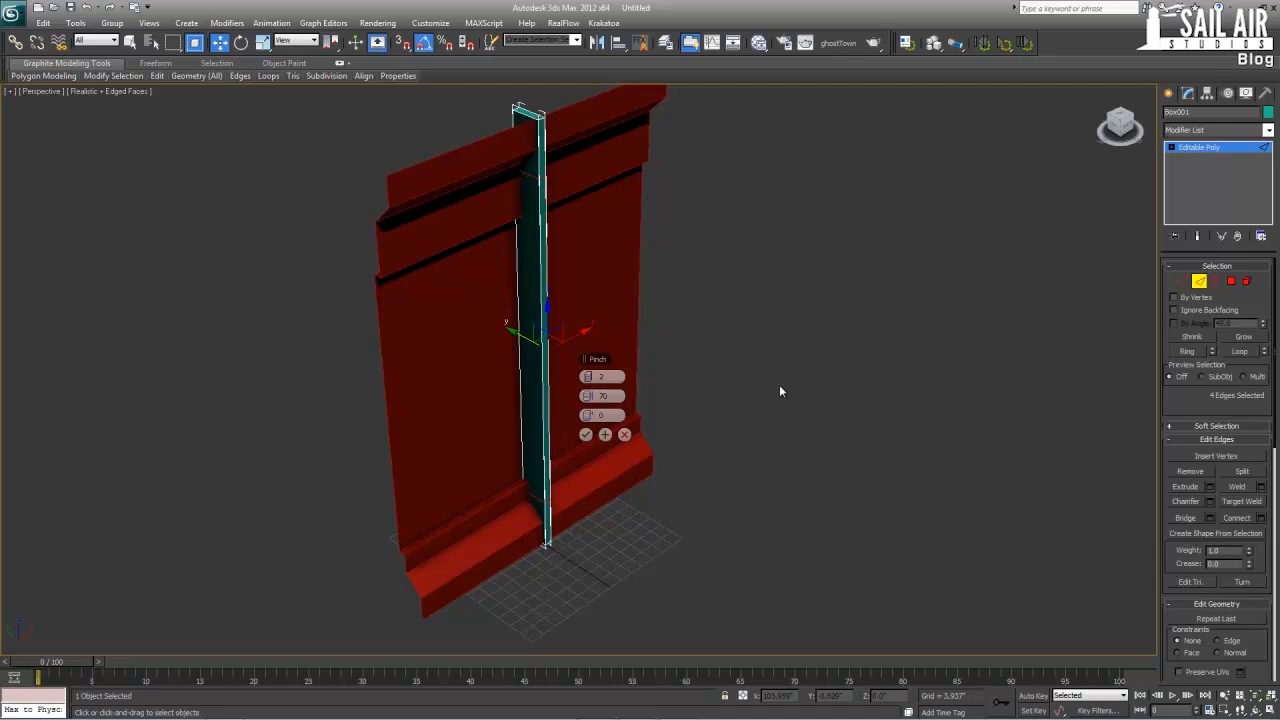
click(588, 435)
- Move the divider's long middle front polygon back along Y to recess it toward the wall
click(1238, 282)
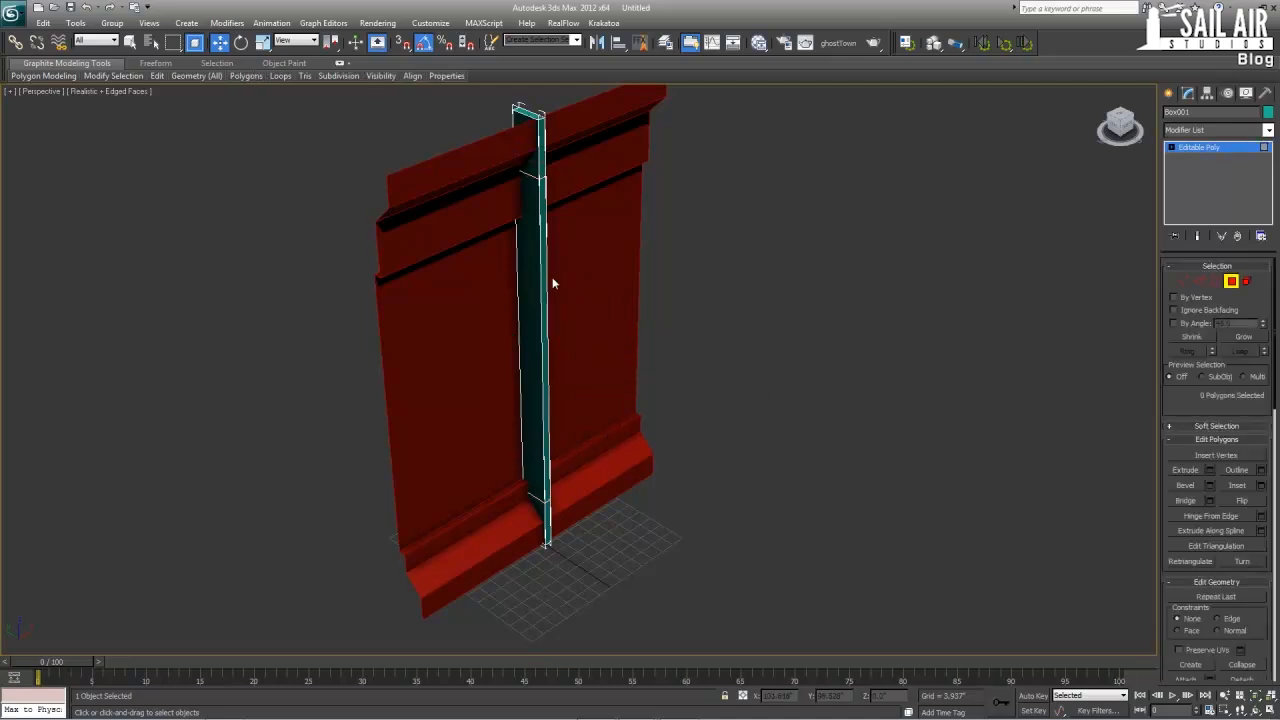
click(545, 278)
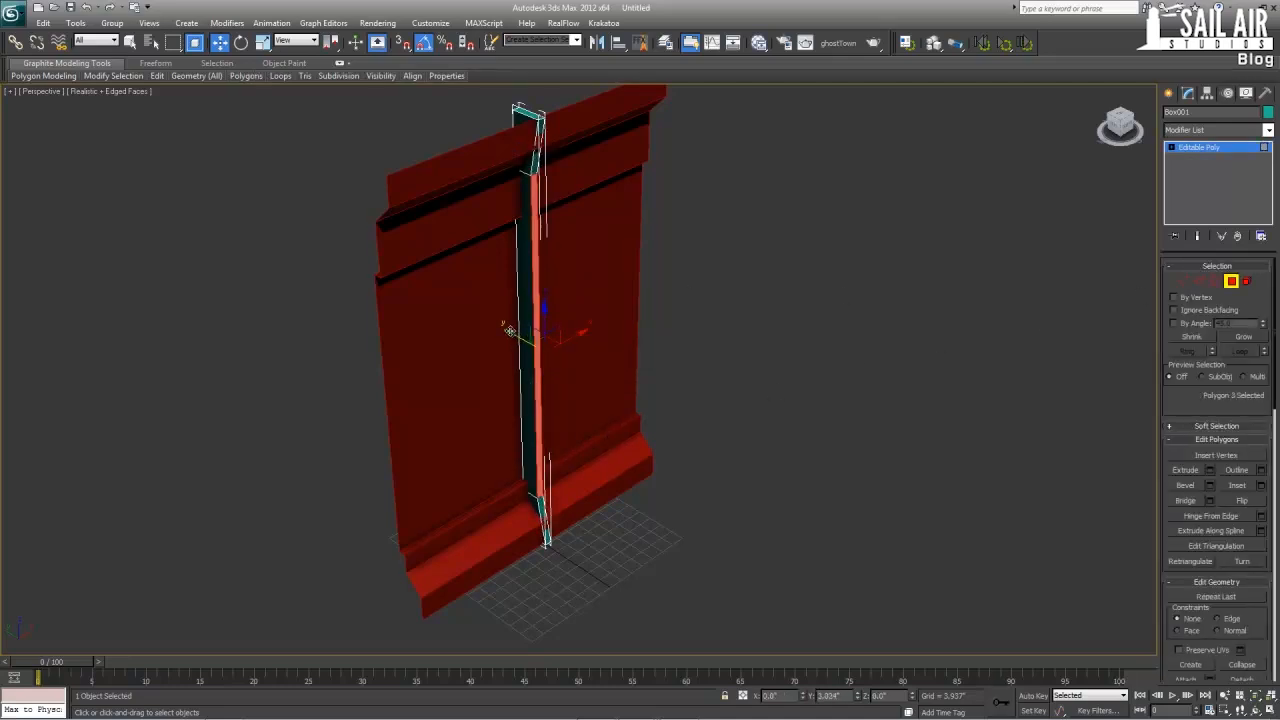
scroll(530, 320, up, 5)
middle_drag(518, 388, 531, 403)
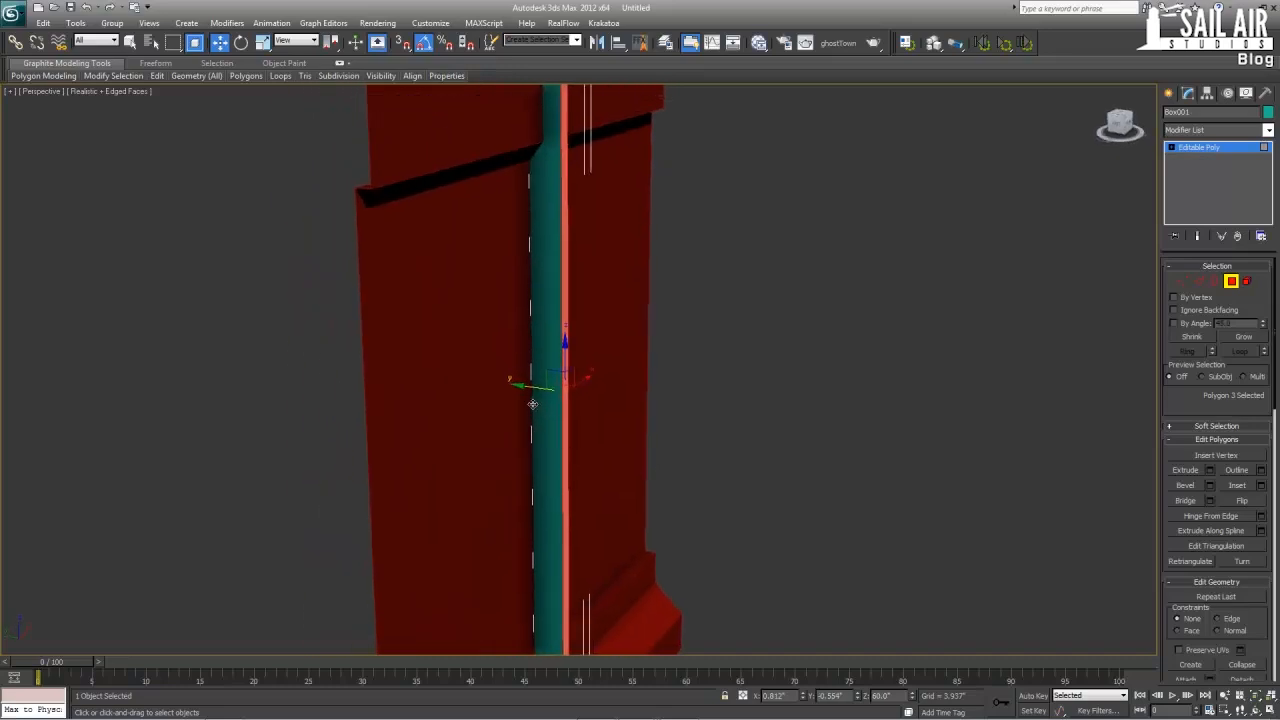
drag(521, 382, 529, 380)
middle_drag(529, 378, 535, 430)
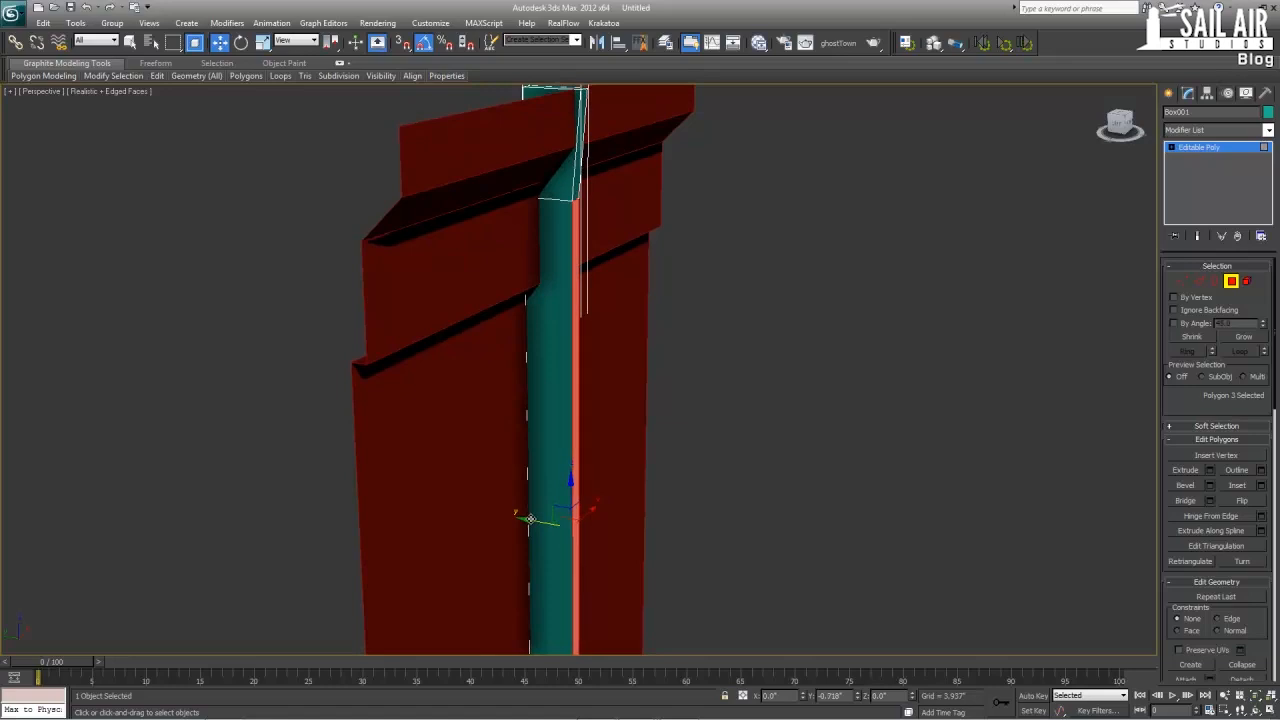
- Inset the divider's two long middle side polygons by 2.5 inches
mouse_move(520, 503)
alt+middle_down()
mouse_move(555, 498)
mouse_move(534, 474)
mouse_move(460, 477)
mouse_move(431, 414)
mouse_move(541, 489)
alt+middle_up()
click(530, 476)
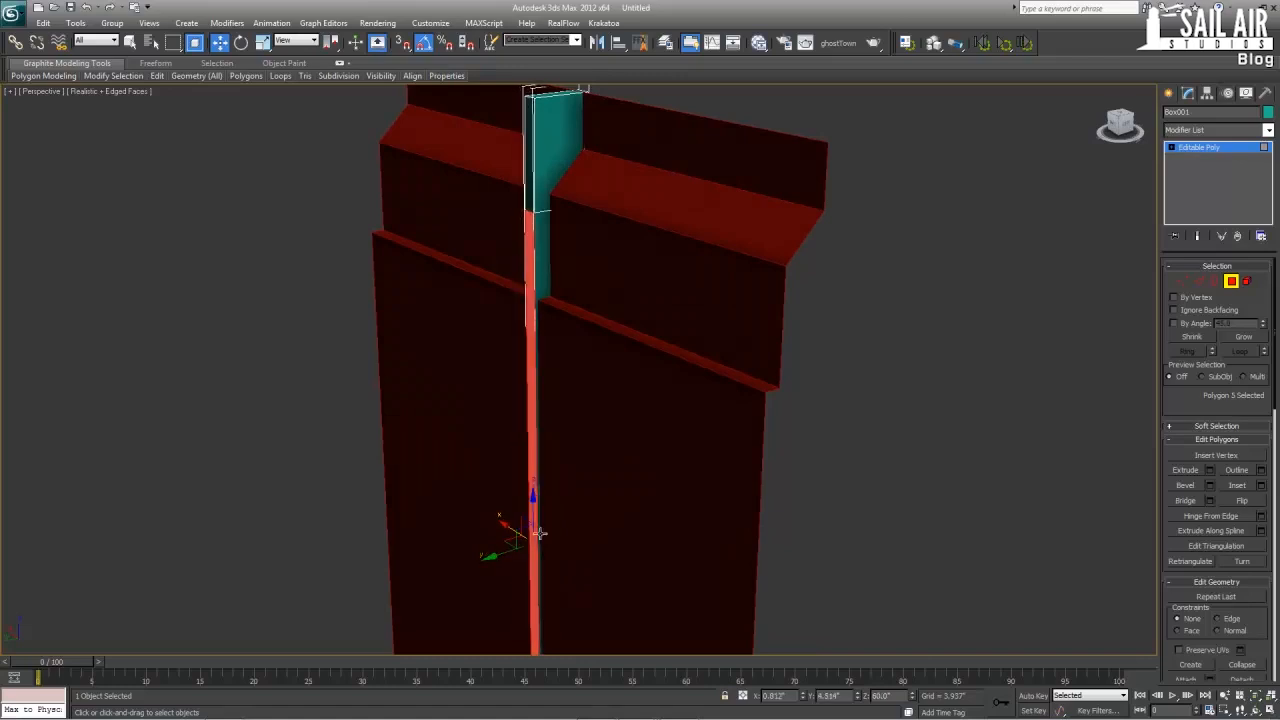
alt+middle_drag(528, 528, 545, 463)
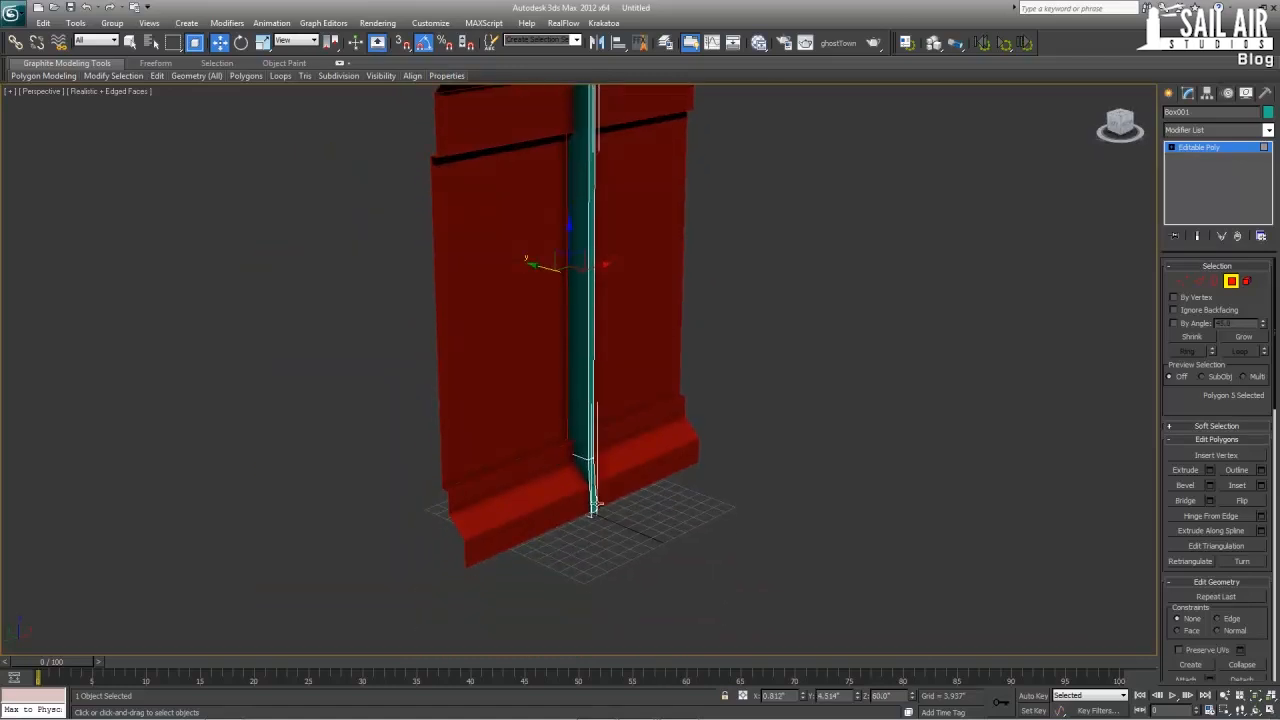
key(alt+w)
key(alt+w)
scroll(652, 443, up, 4)
middle_drag(674, 406, 623, 435)
click(610, 442)
ctrl+click(623, 435)
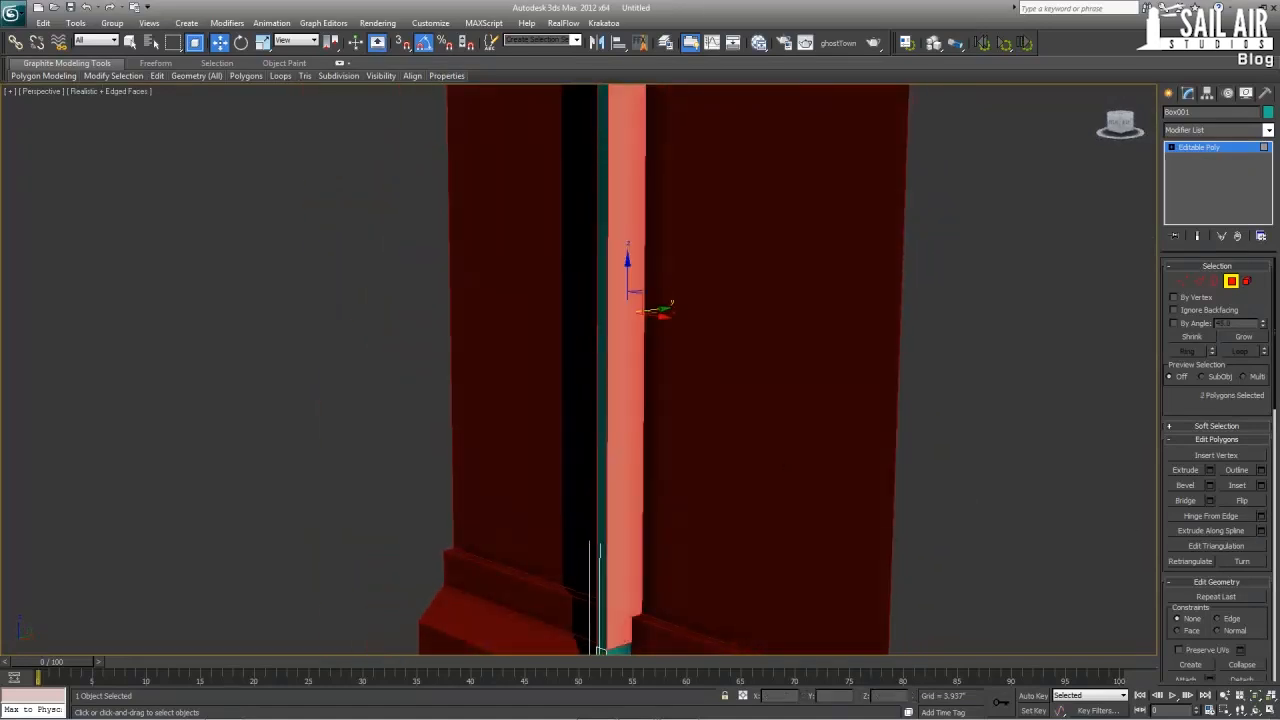
click(1260, 486)
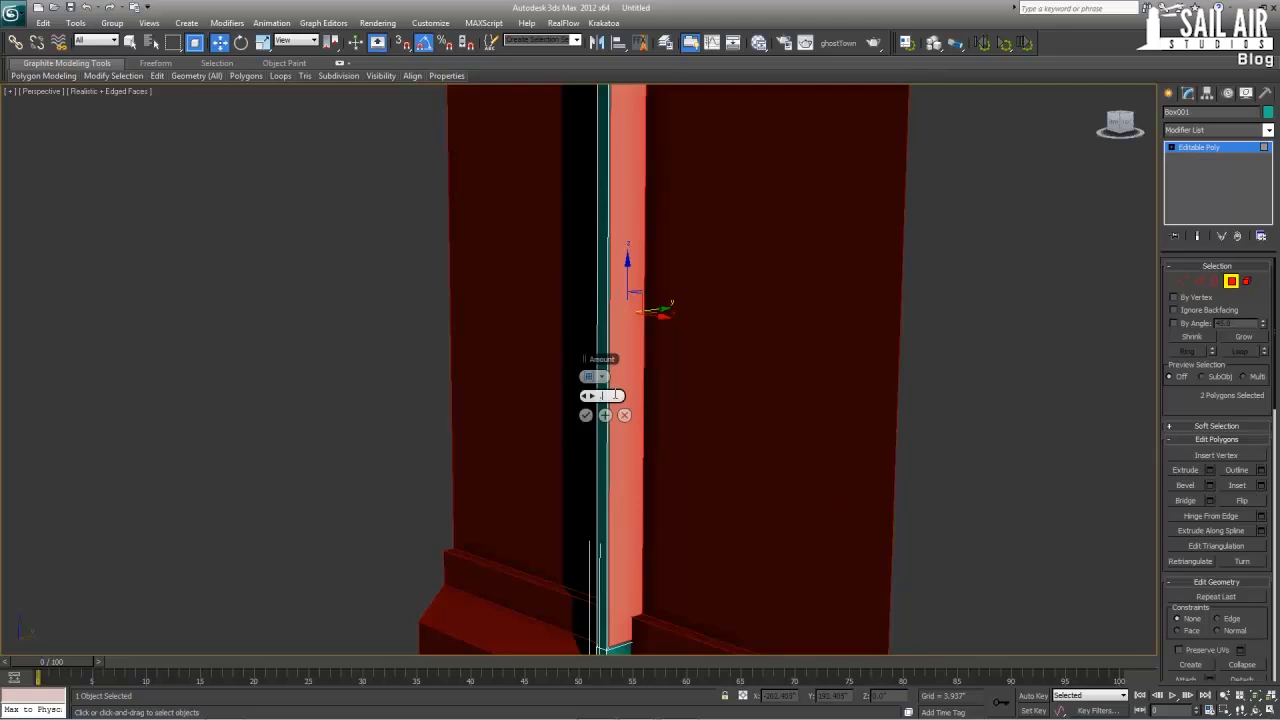
key(Return)
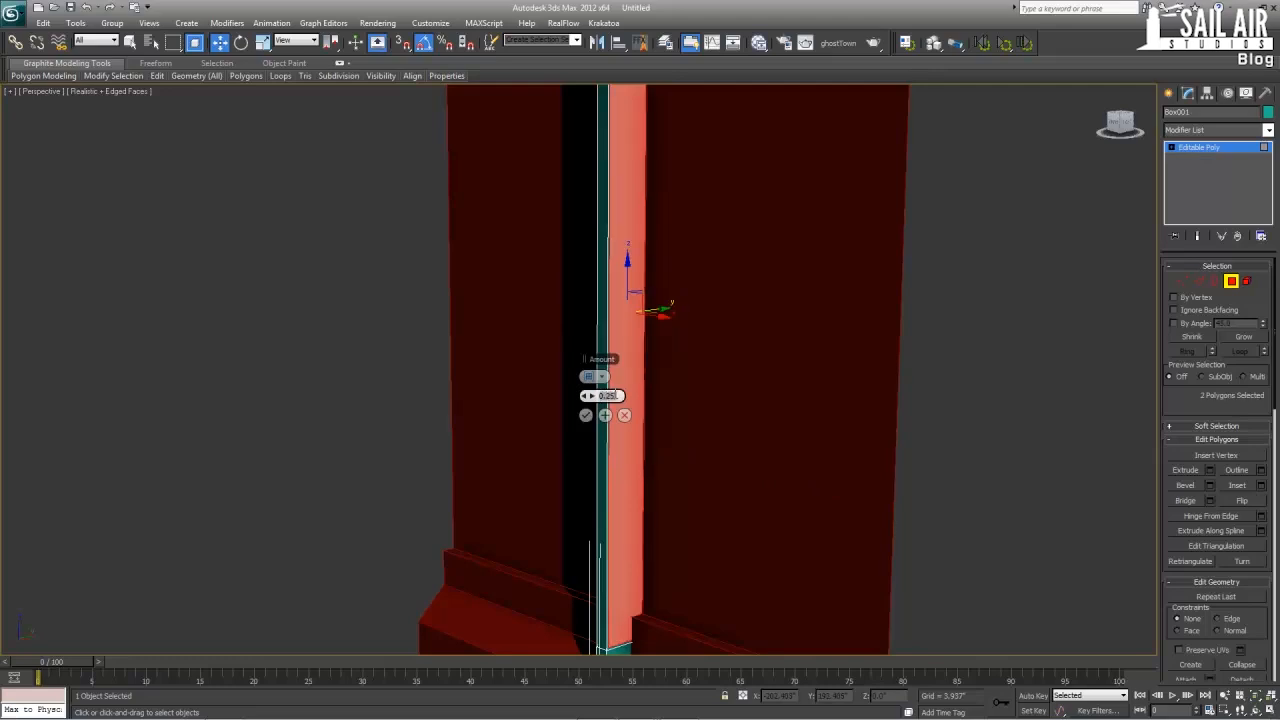
text(2.5)
key(Return)
click(585, 414)
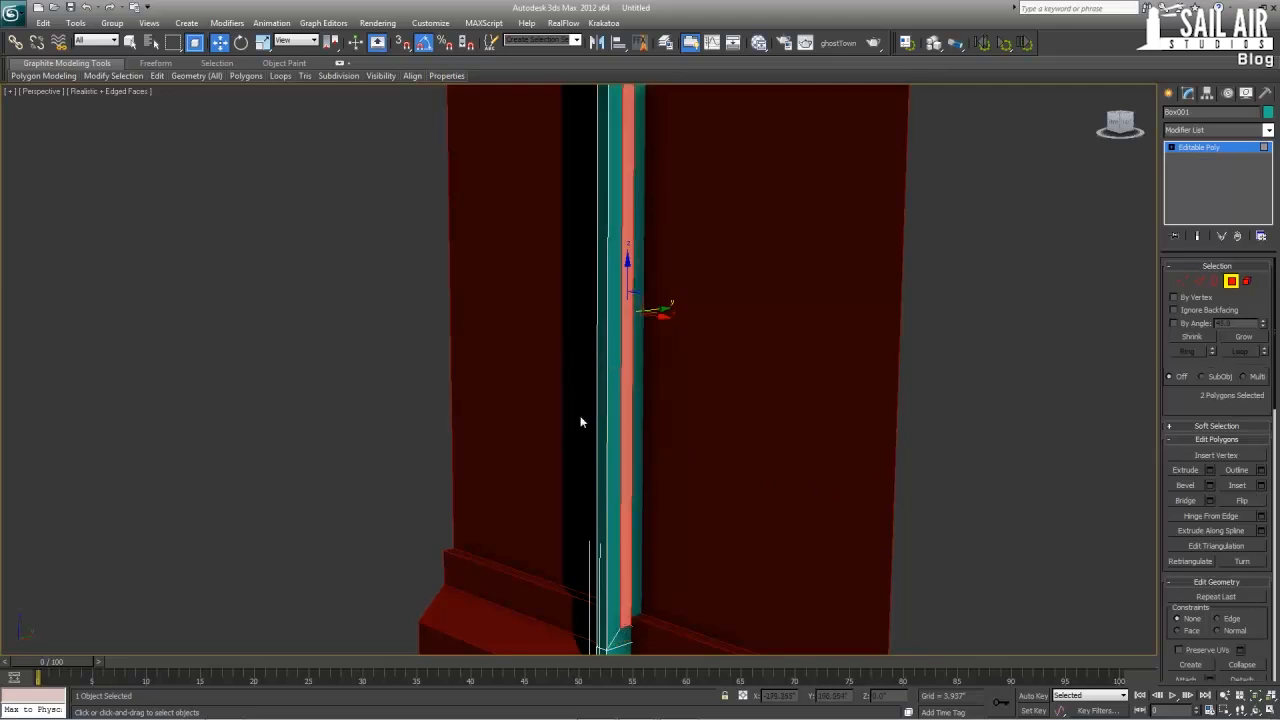
- Extrude the two inset side polygons outward from both sides of the divider
alt+middle_drag(580, 420, 699, 453)
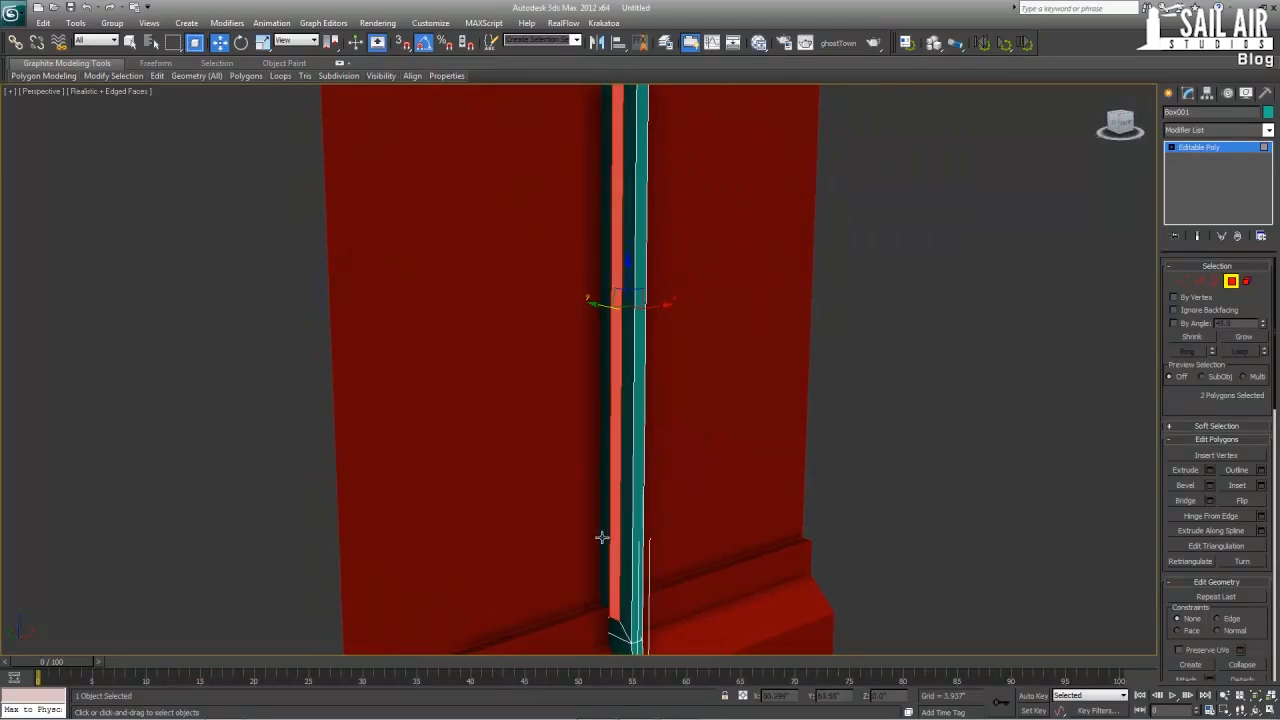
alt+middle_drag(651, 537, 609, 527)
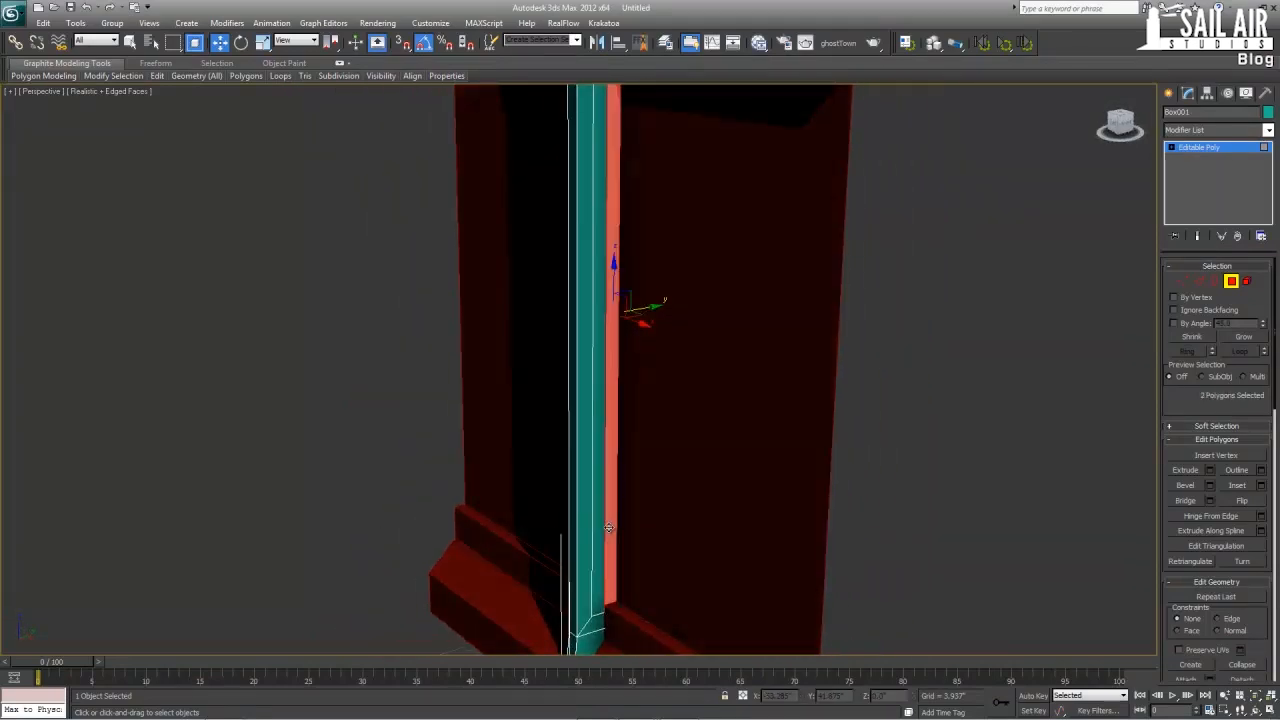
click(1210, 471)
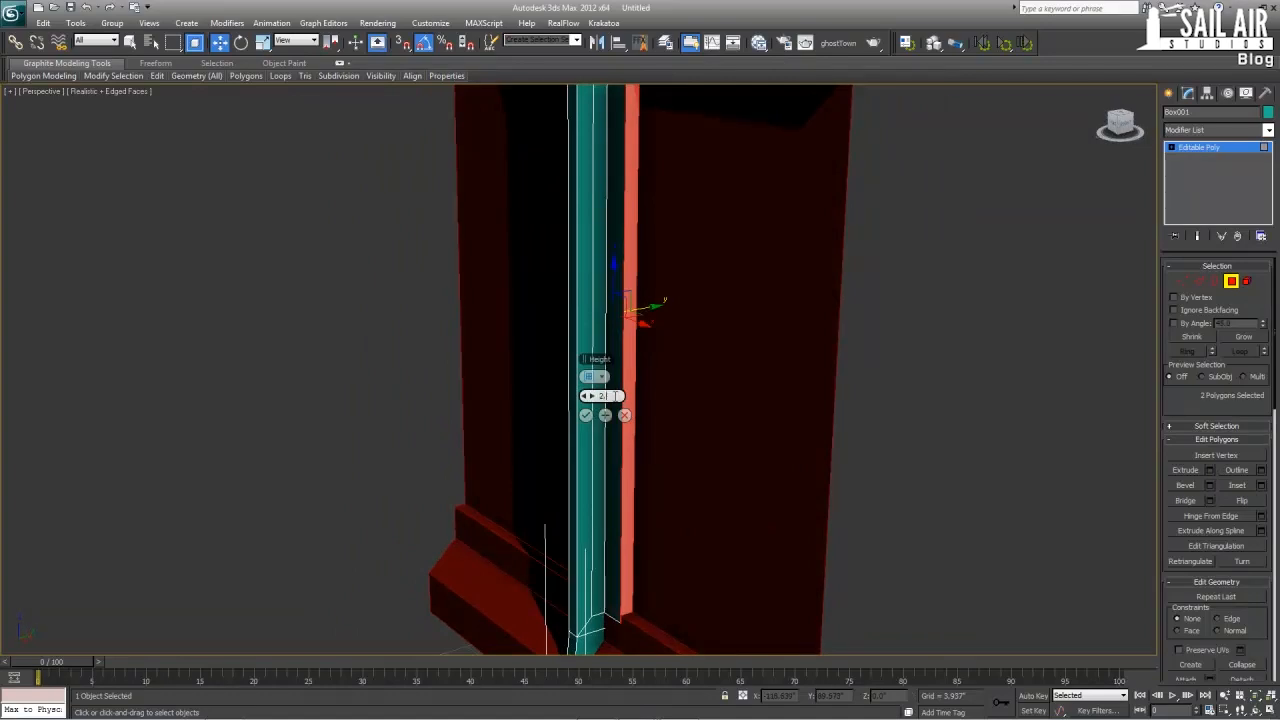
click(585, 414)
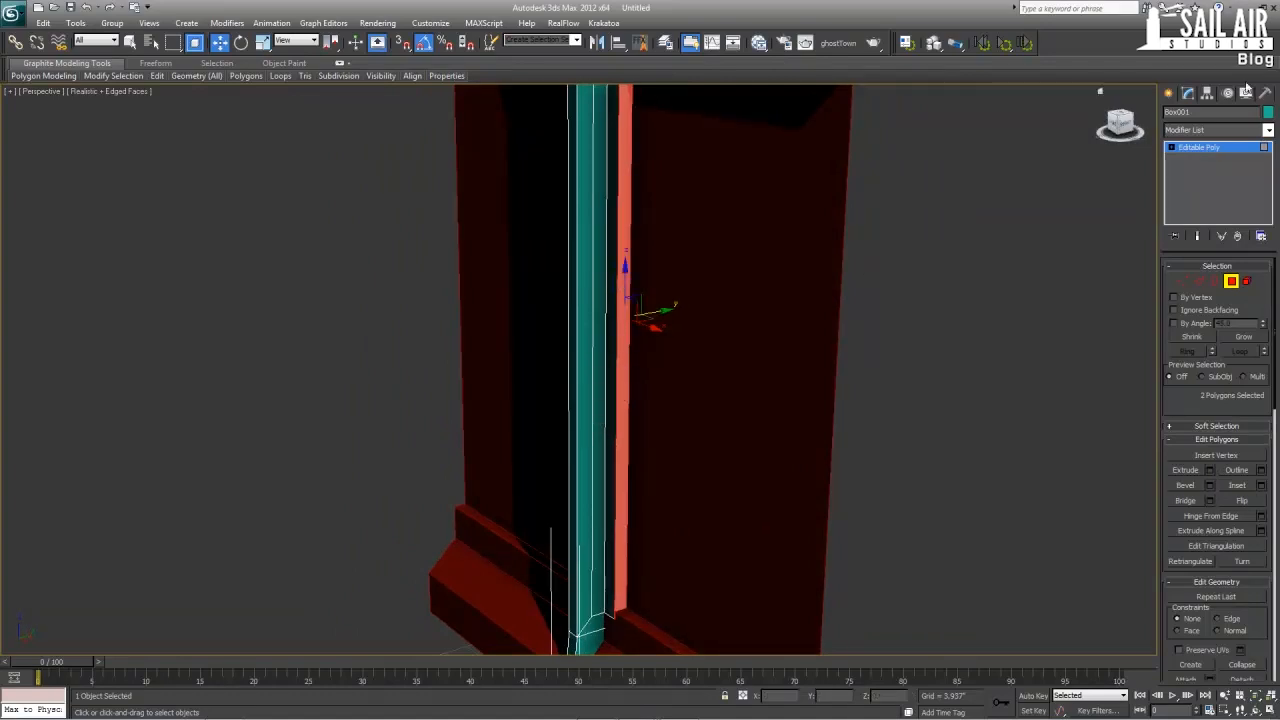
- Exit polygon editing on the divider, hide edged faces in the perspective view and inspect the shaped divider
click(1212, 148)
click(917, 328)
key(z)
key(alt+w)
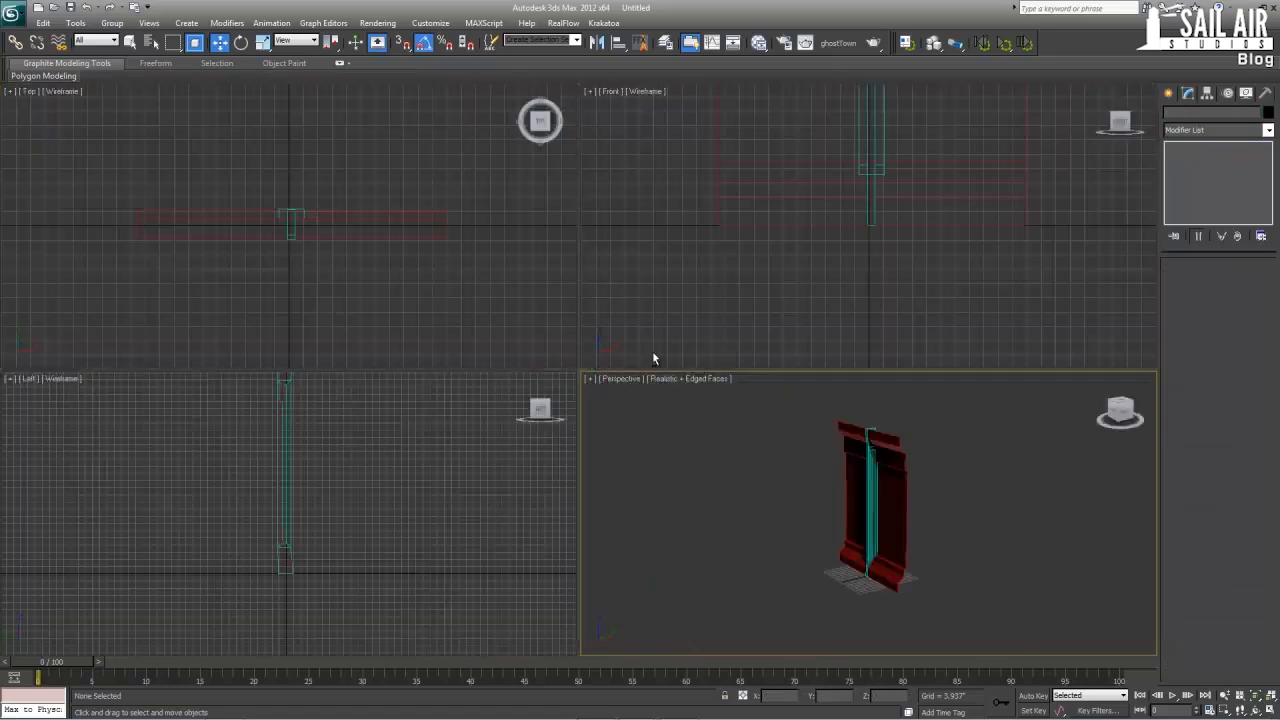
key(alt+w)
key(F4)
alt+middle_drag(705, 418, 737, 460)
scroll(775, 424, up, 3)
click(719, 442)
key(z)
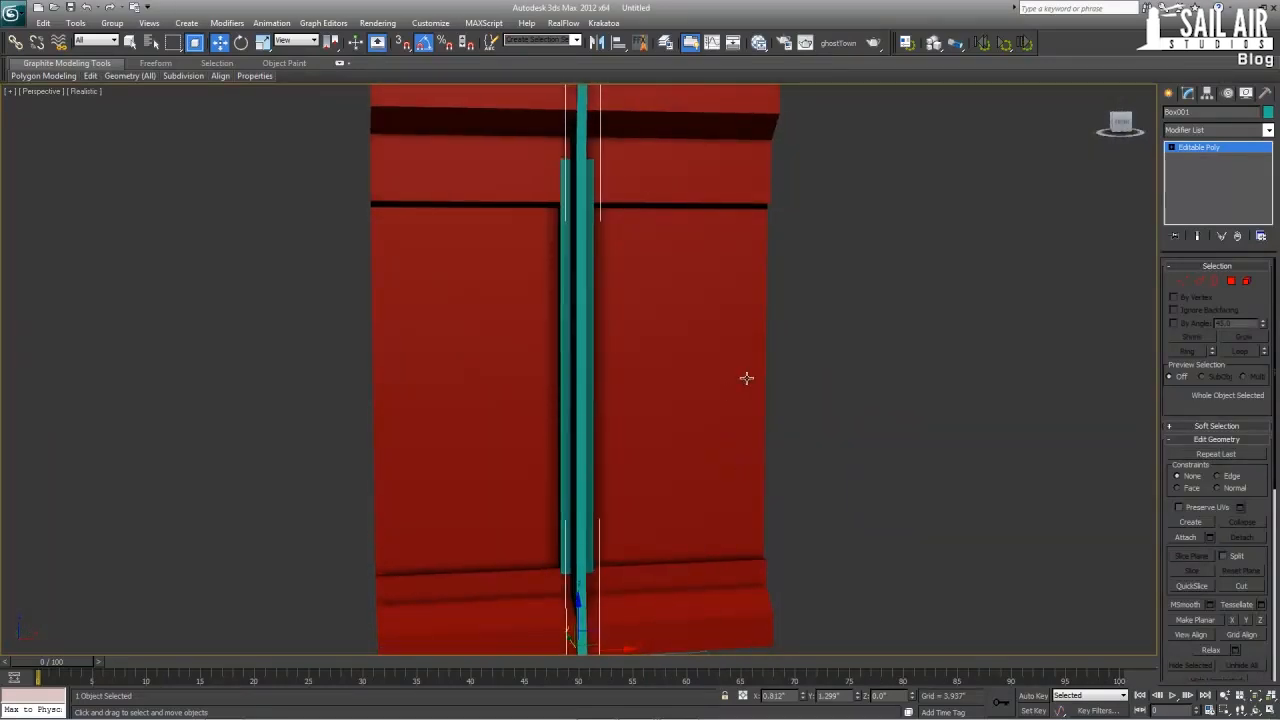
middle_drag(746, 378, 734, 434)
scroll(757, 391, down, 3)
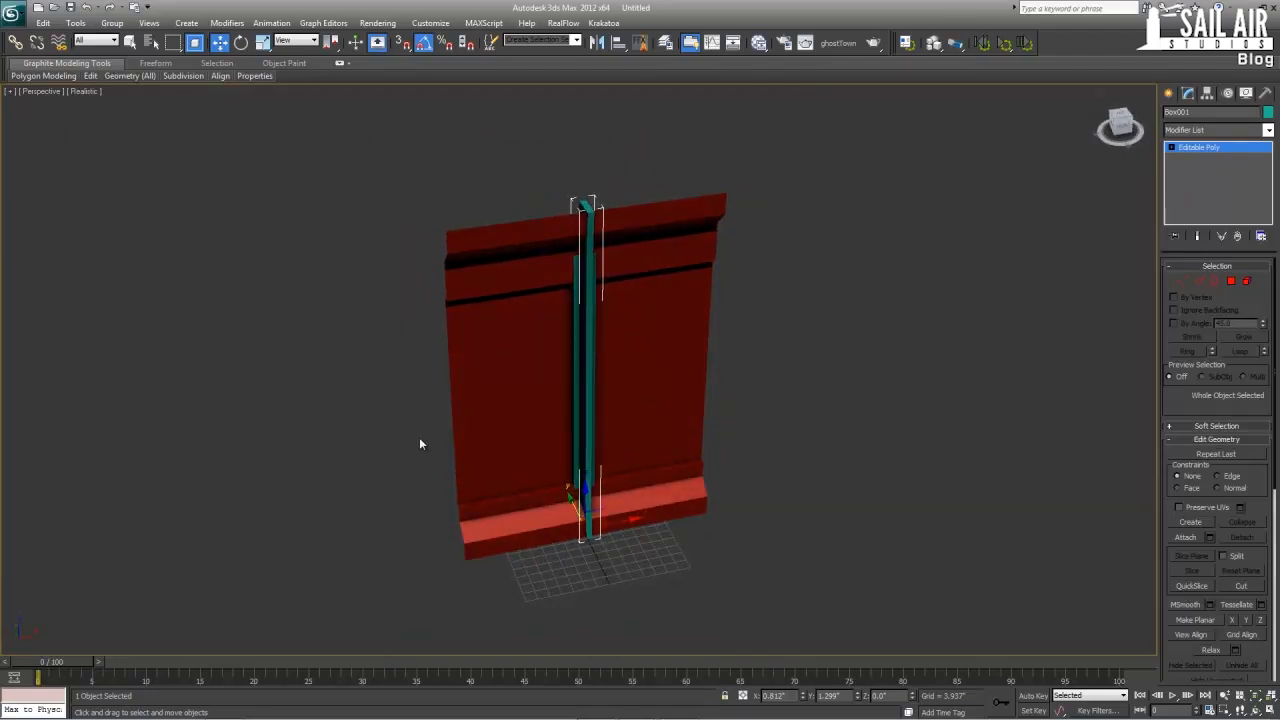
- Create a box at the wall segment's outer end, about 14 inches long, 16 inches wide and 122 inches tall
click(1169, 94)
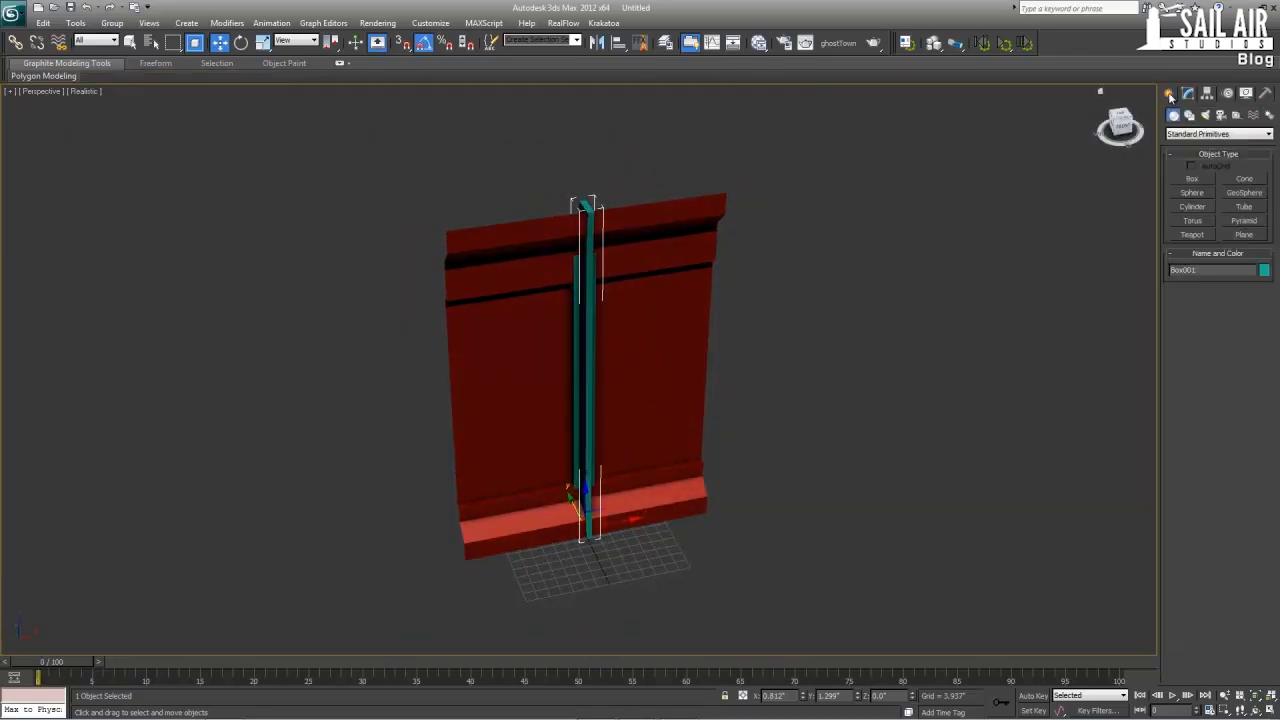
click(1191, 179)
drag(721, 498, 690, 528)
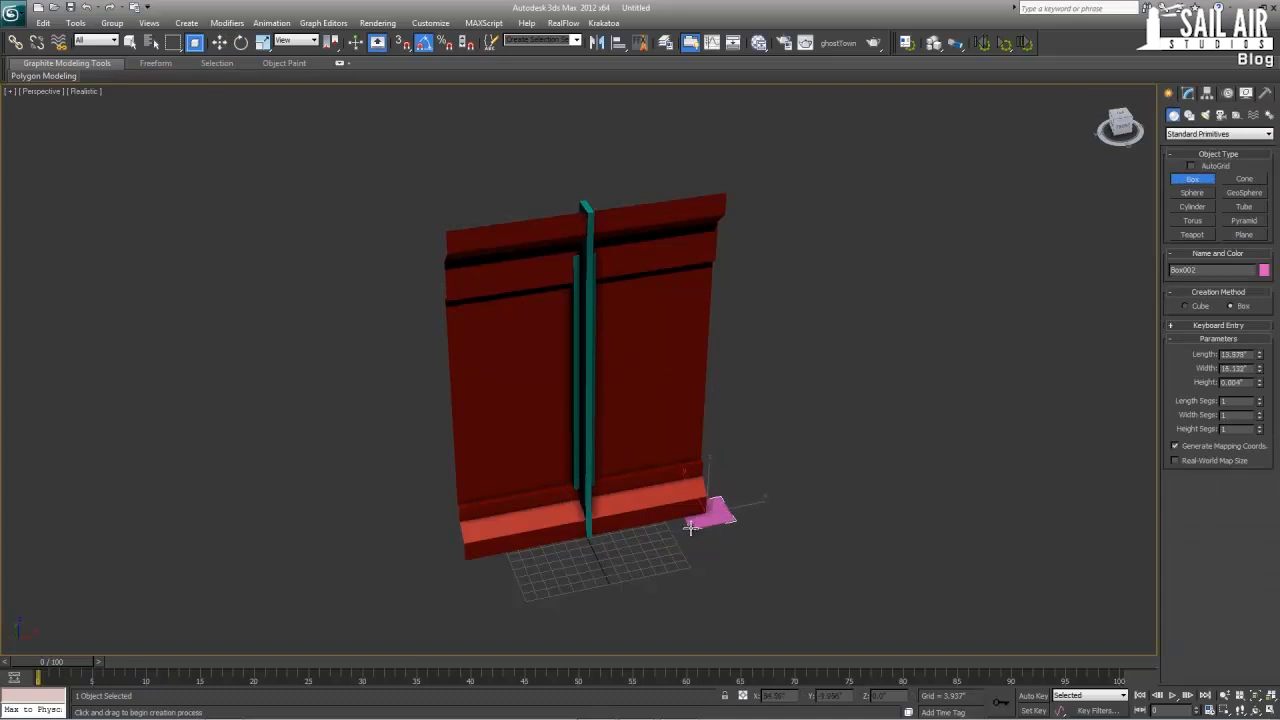
click(685, 182)
key(w)
- Set the new box's length and width to 6 inches and its height to 120 inches
click(1187, 93)
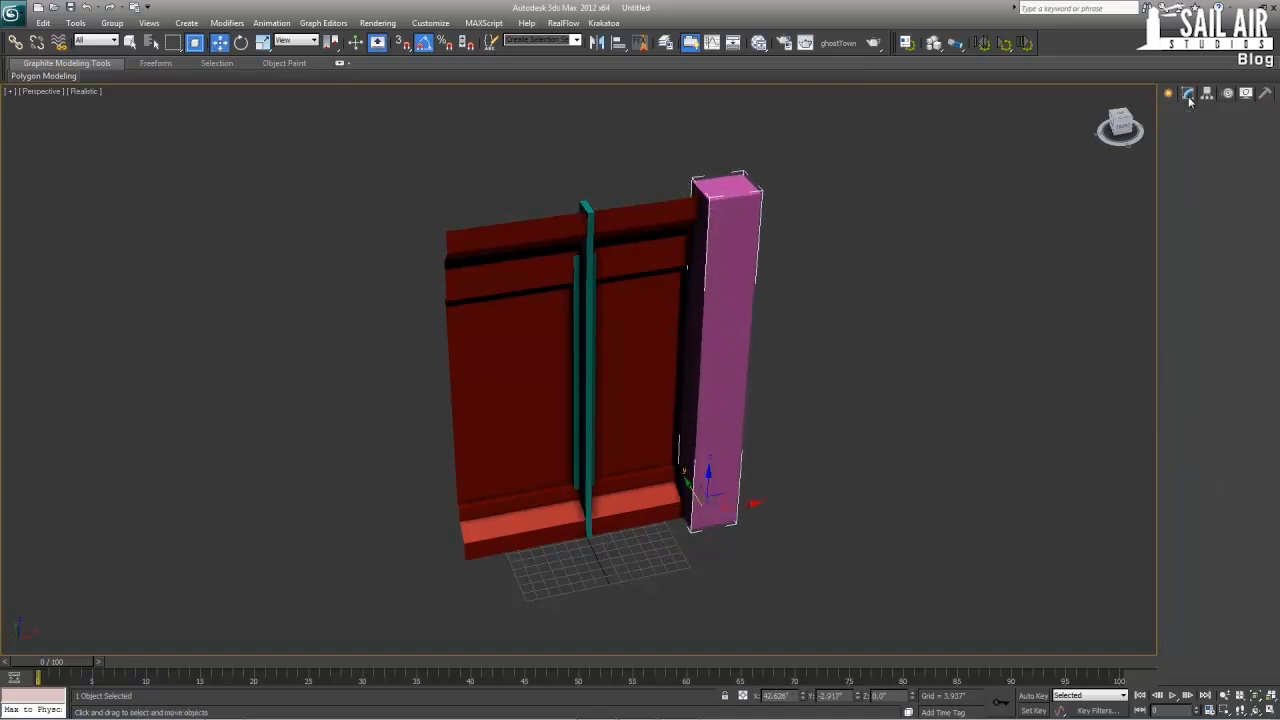
double_click(1249, 282)
text(6)
key(Tab)
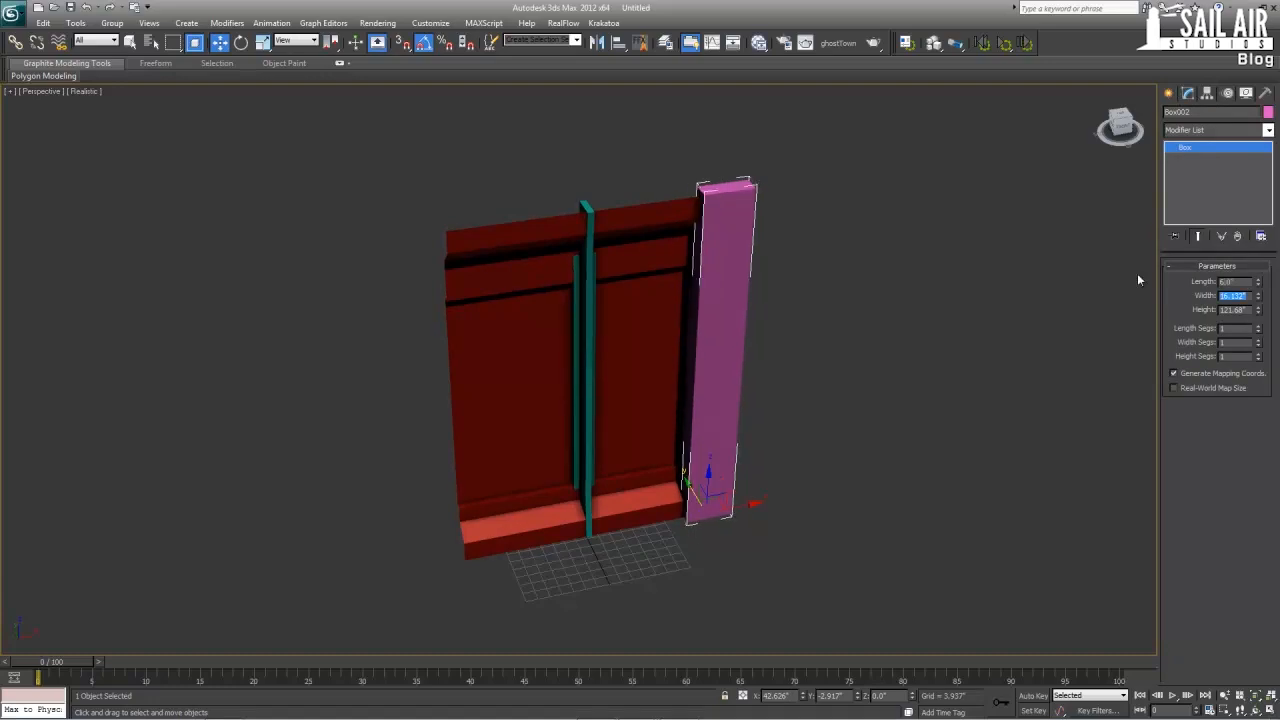
text(6)
key(Tab)
text(120)
key(Return)
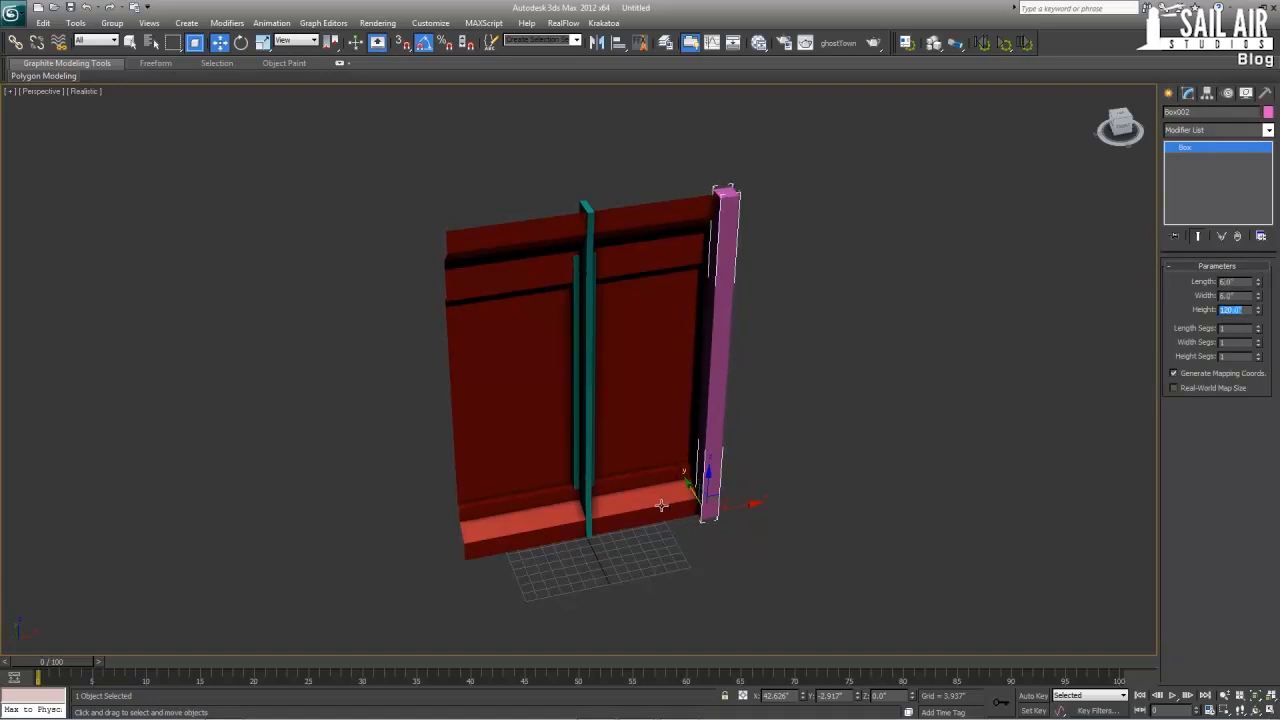
- Turn on snapping and line the 6-inch box up with the wall segment's end vertices, using the orthographic views
middle_drag(684, 539, 666, 514)
key(alt+w)
key(z)
middle_drag(896, 268, 866, 177)
key(alt+w)
middle_drag(836, 450, 987, 305)
scroll(785, 288, up, 2)
middle_drag(774, 272, 751, 357)
scroll(751, 357, up, 2)
key(s)
mouse_move(917, 184)
mouse_down()
mouse_move(918, 167)
mouse_move(918, 184)
mouse_up()
key(alt+w)
right_click(402, 575)
key(alt+w)
mouse_move(472, 557)
middle_down()
mouse_move(481, 488)
mouse_move(482, 548)
middle_up()
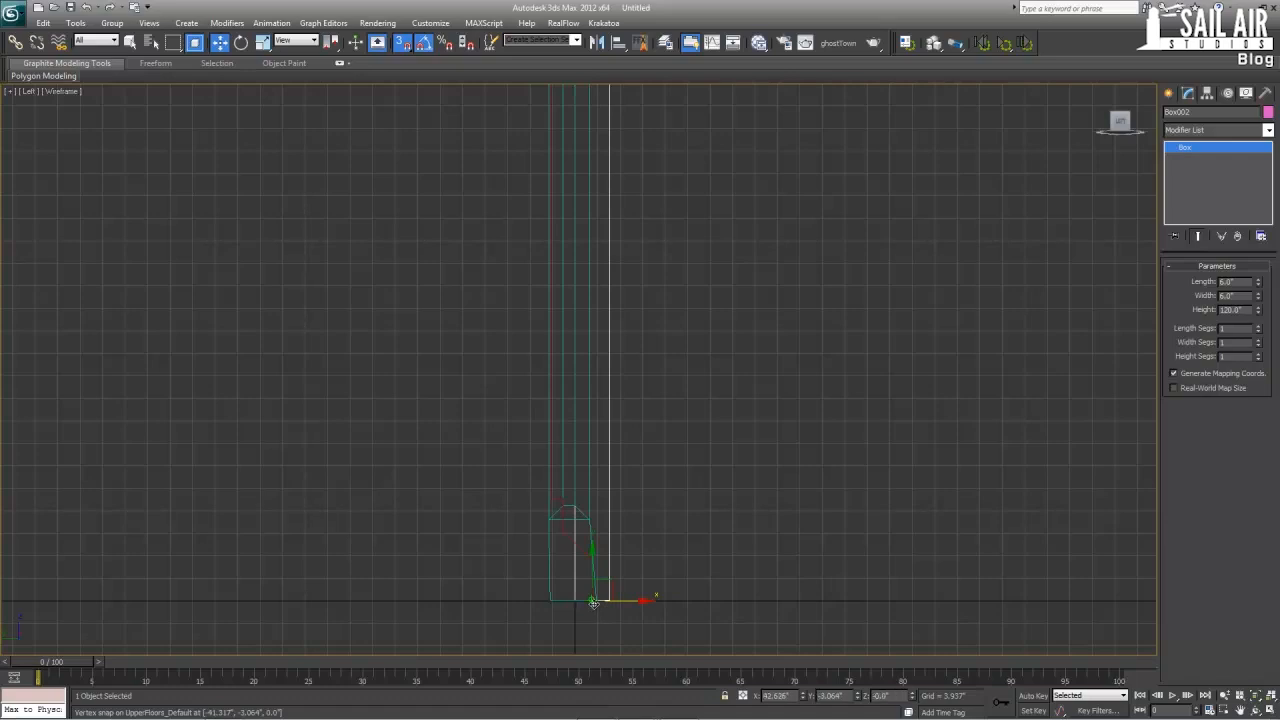
- With snapping off, move the 6-inch box back along Y to about 2.8 inches at the wall's end
key(alt+w)
right_click(906, 568)
key(alt+w)
mouse_move(622, 456)
alt+middle_down()
mouse_move(557, 450)
mouse_move(622, 458)
alt+middle_up()
key(s)
middle_drag(631, 636, 624, 582)
drag(605, 604, 637, 603)
alt+middle_drag(636, 518, 694, 508)
middle_drag(642, 446, 626, 527)
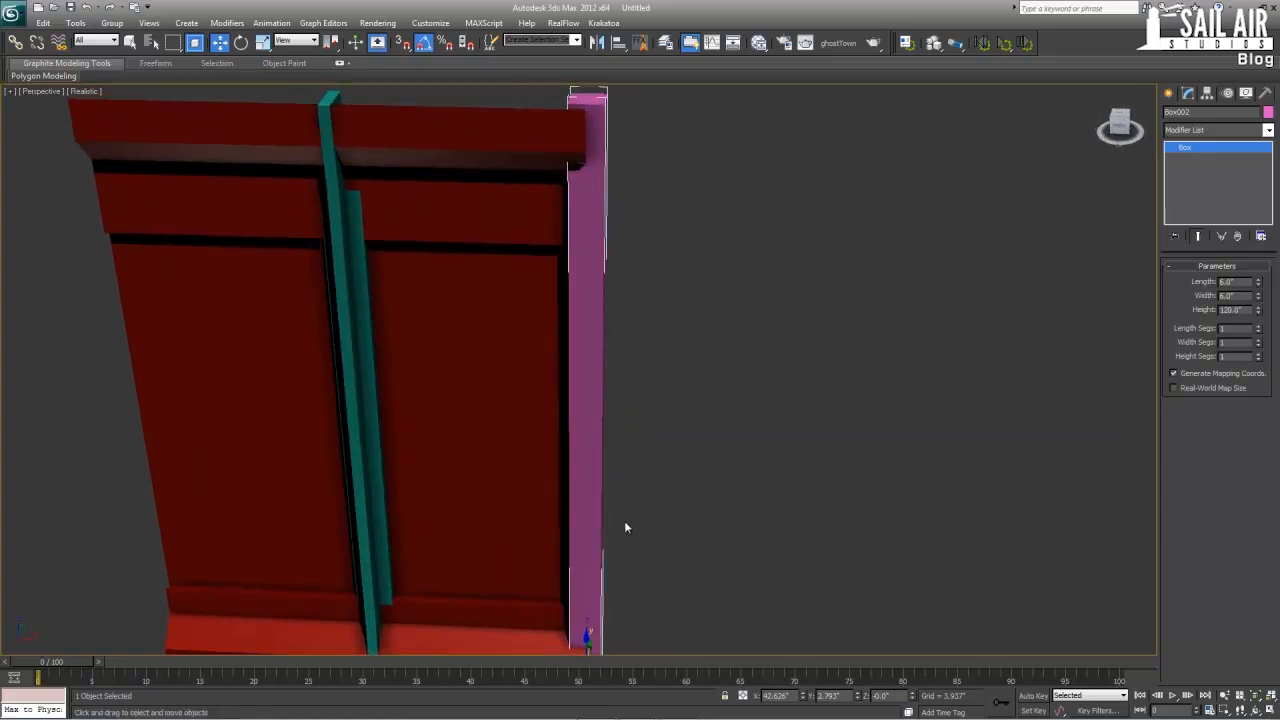
- Inspect the 6-inch box's fit against the end of the wall segment from several angles
scroll(600, 490, down, 5)
alt+middle_drag(583, 457, 517, 466)
key(alt+w)
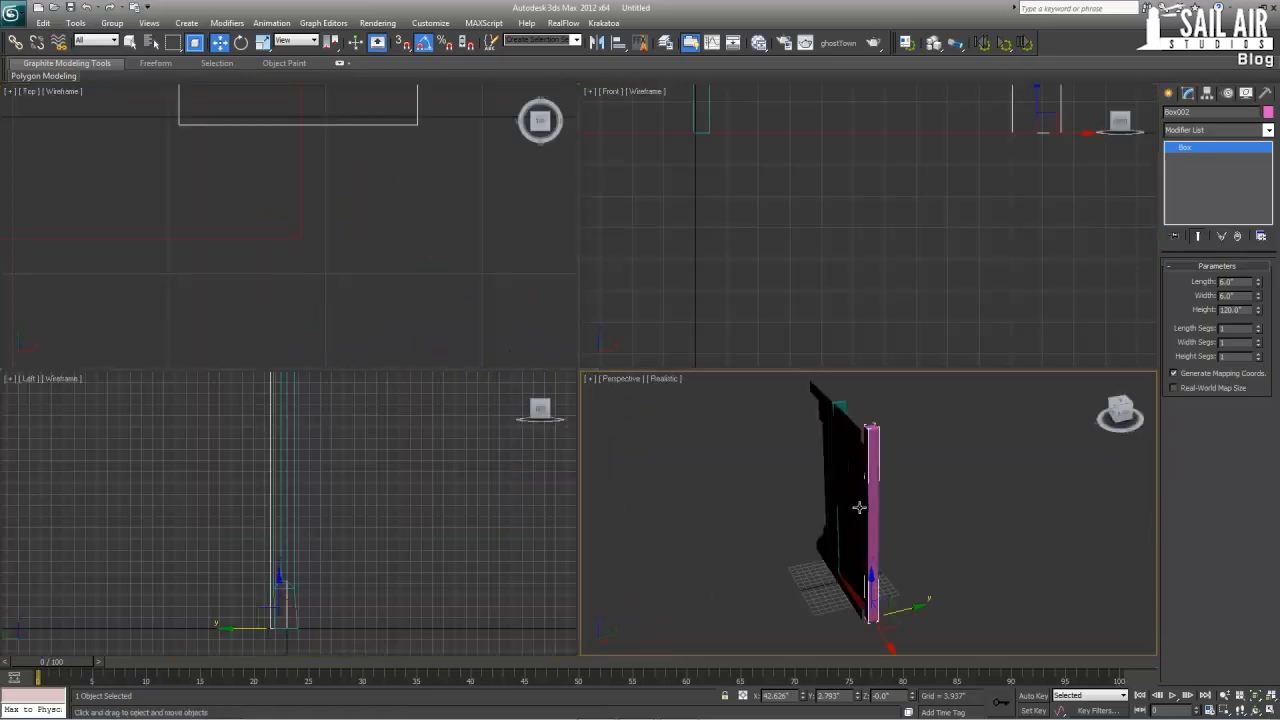
key(alt+w)
alt+middle_drag(610, 320, 677, 320)
scroll(634, 331, up, 3)
scroll(625, 200, up, 2)
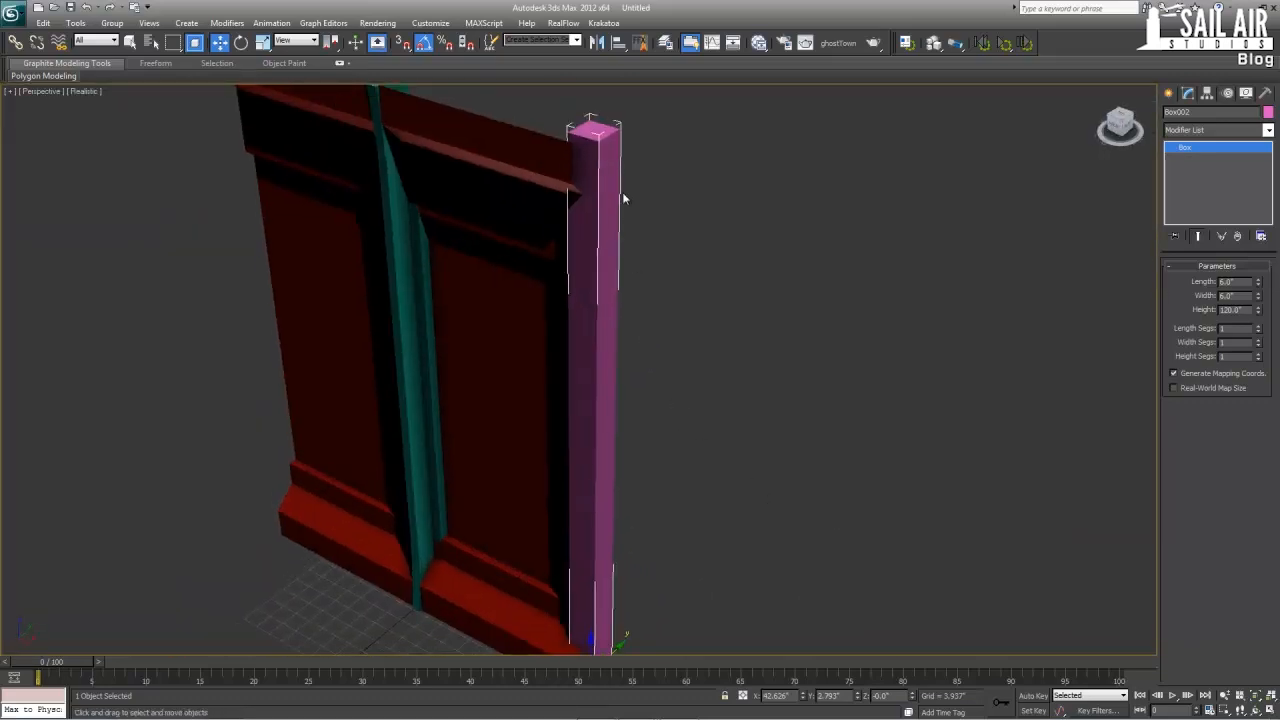
- Convert the 6-inch corner post box to an editable poly
right_click(590, 189)
mouse_move(658, 318)
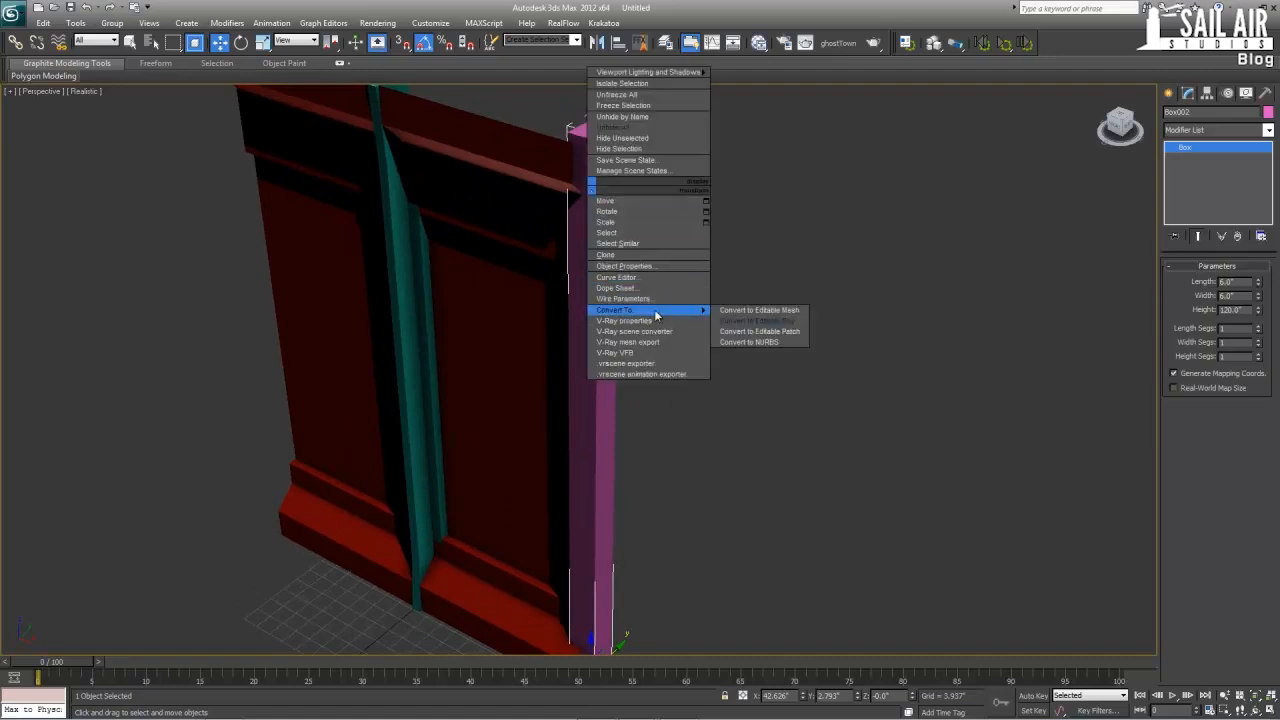
click(777, 321)
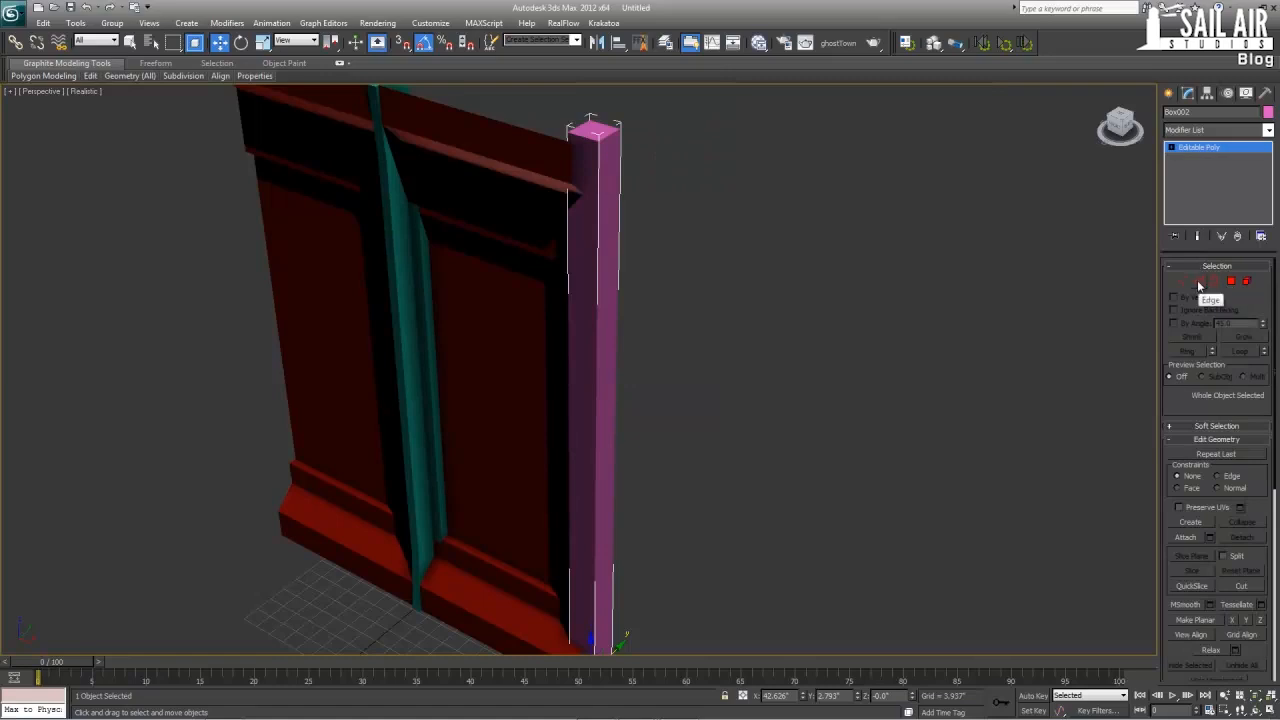
- Connect the corner post's four vertical edges with 2 segments and a pinch of 70
click(1199, 281)
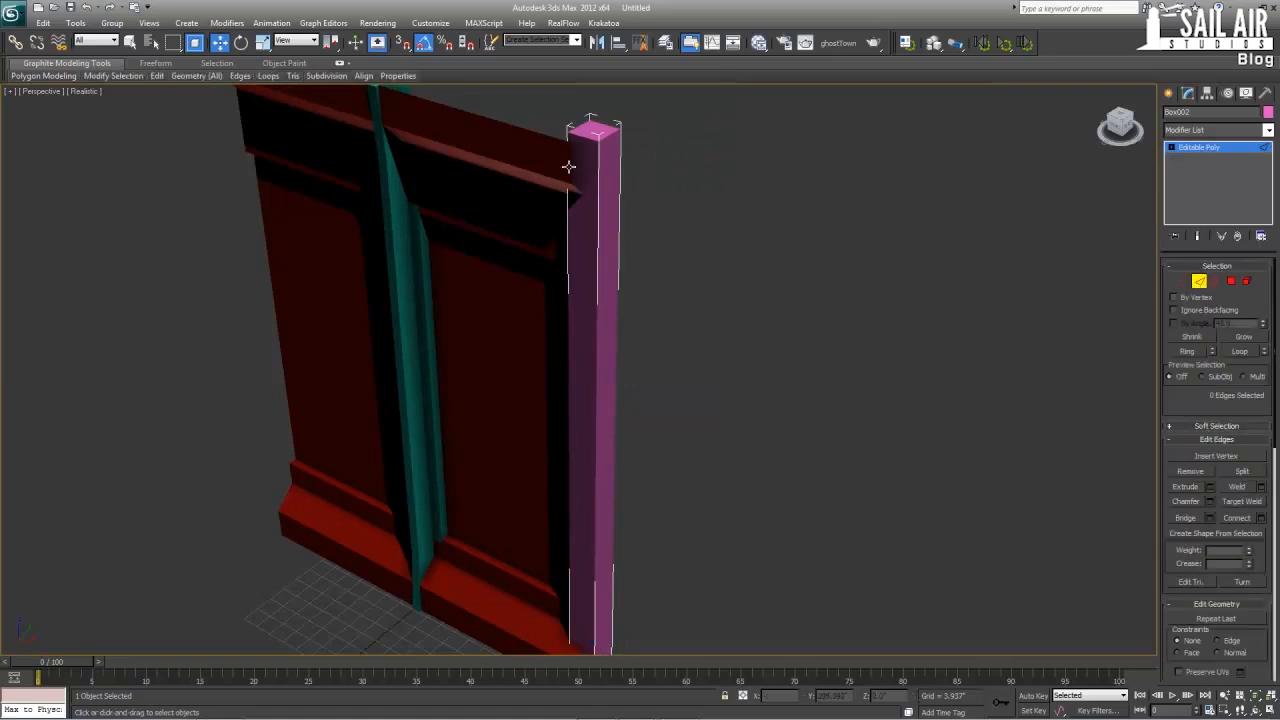
alt+middle_drag(596, 335, 590, 215)
alt+middle_drag(610, 507, 607, 495)
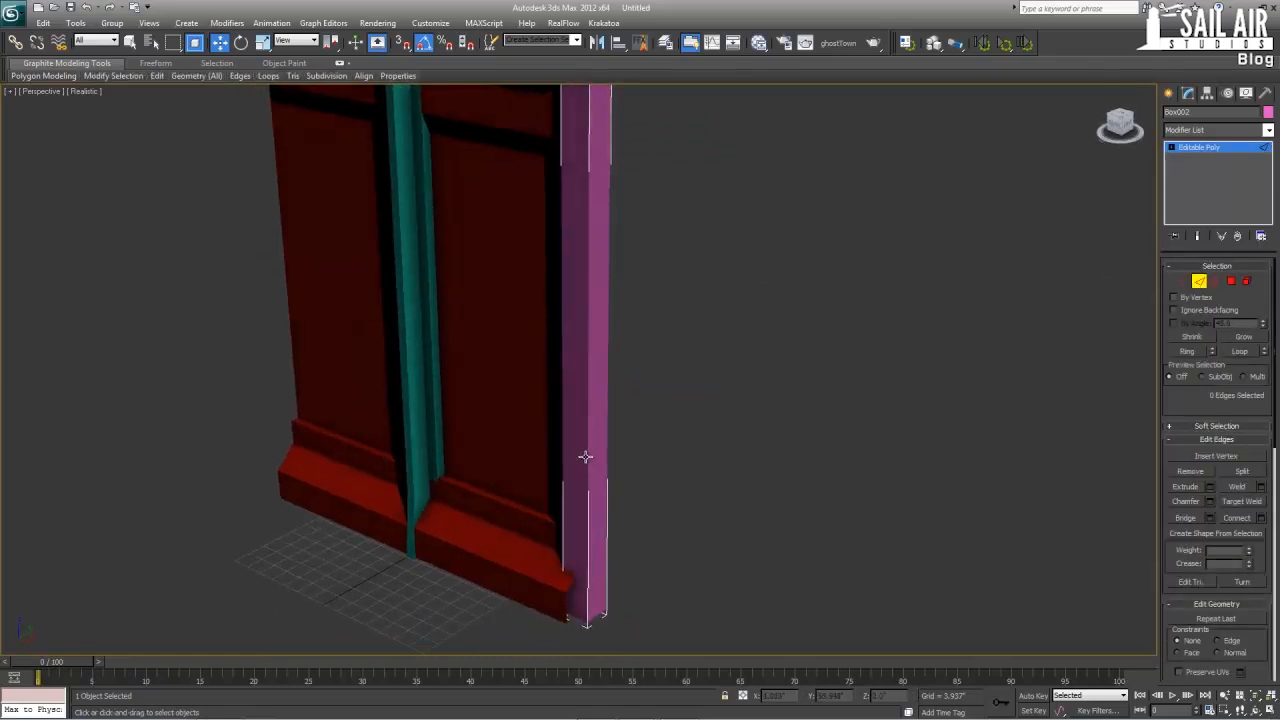
click(585, 456)
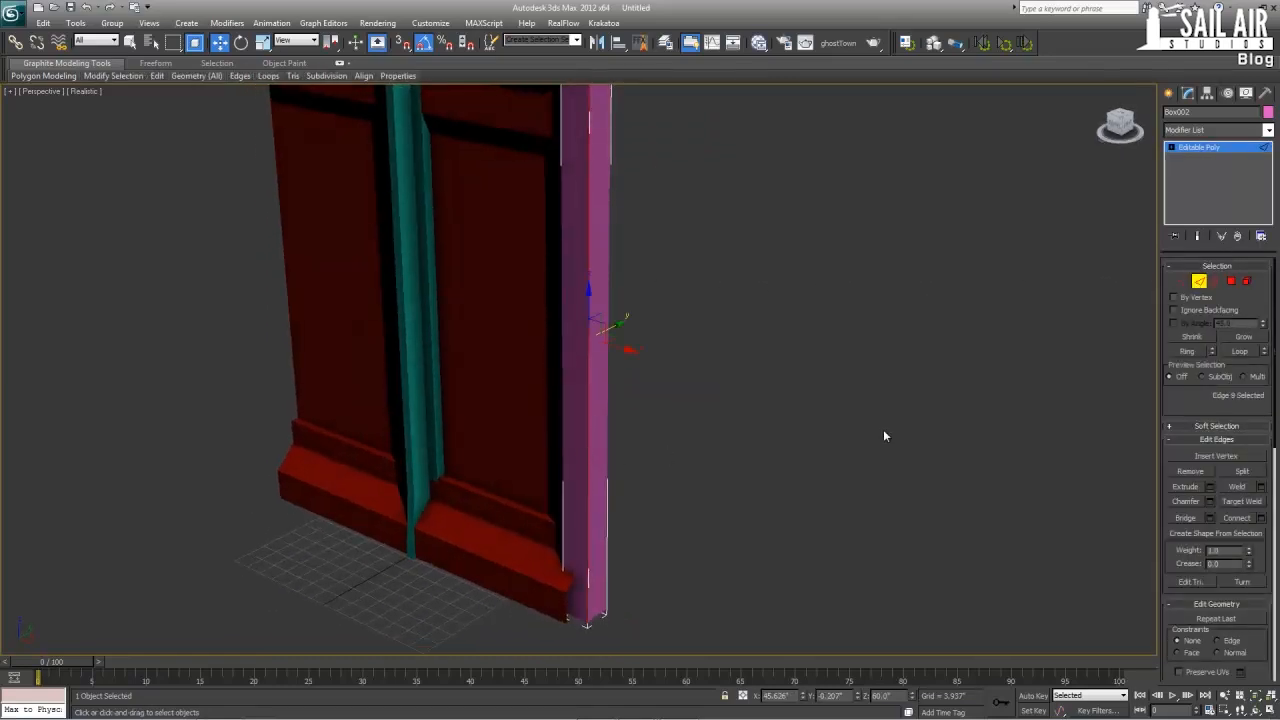
click(1260, 518)
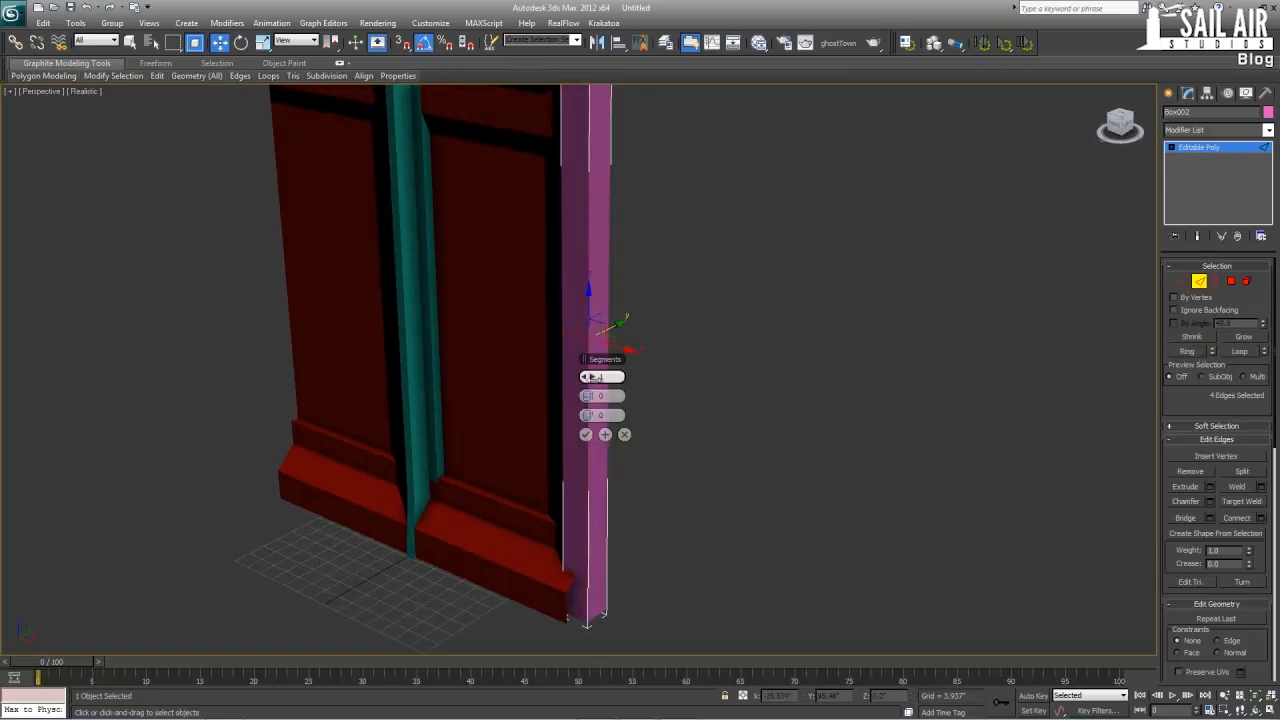
click(593, 378)
drag(605, 397, 571, 400)
text(70)
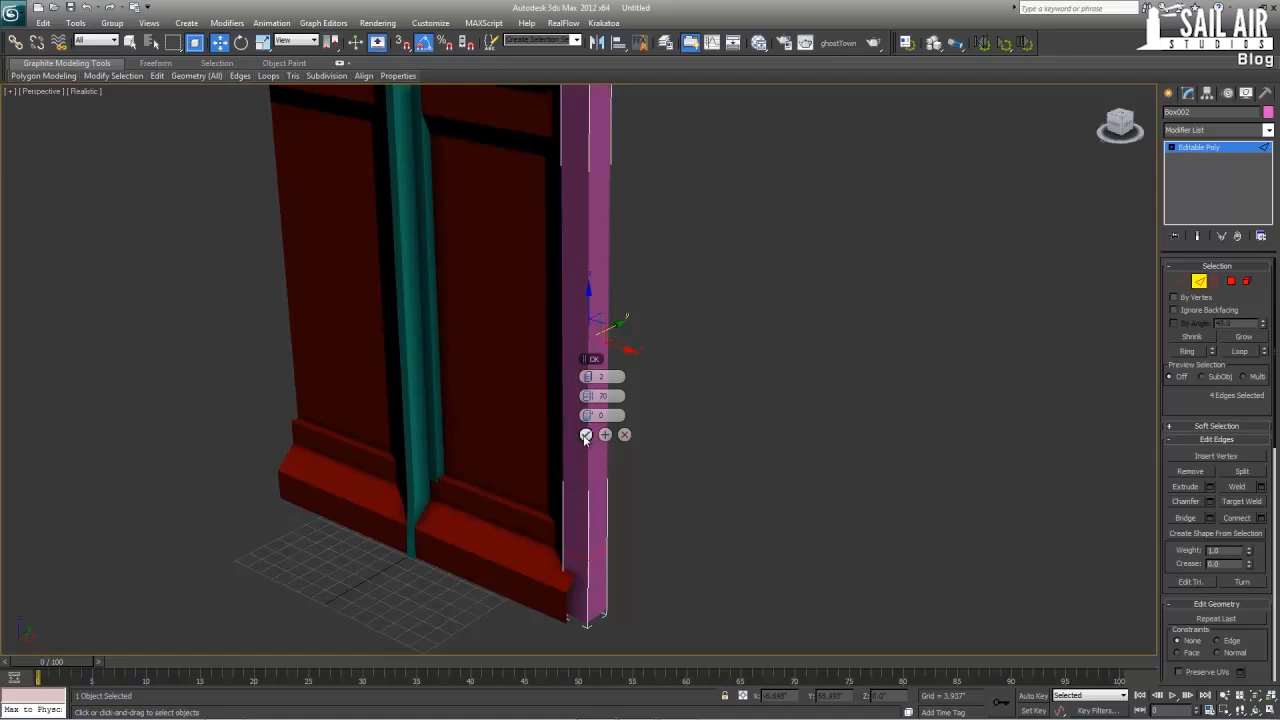
click(586, 436)
- Extrude the two outward-facing polygons of both the post's top and bottom blocks by 3.5 inches, each polygon separately
click(1232, 283)
click(570, 590)
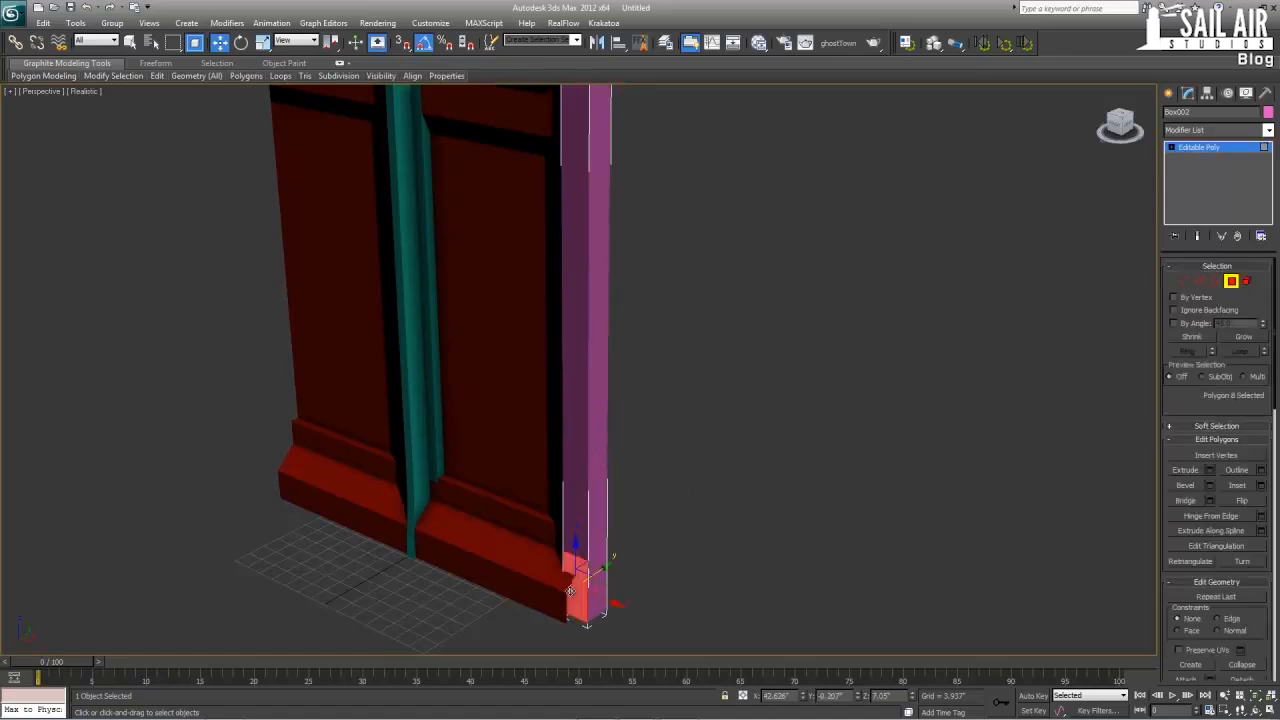
key(F4)
middle_drag(577, 430, 572, 524)
click(577, 185)
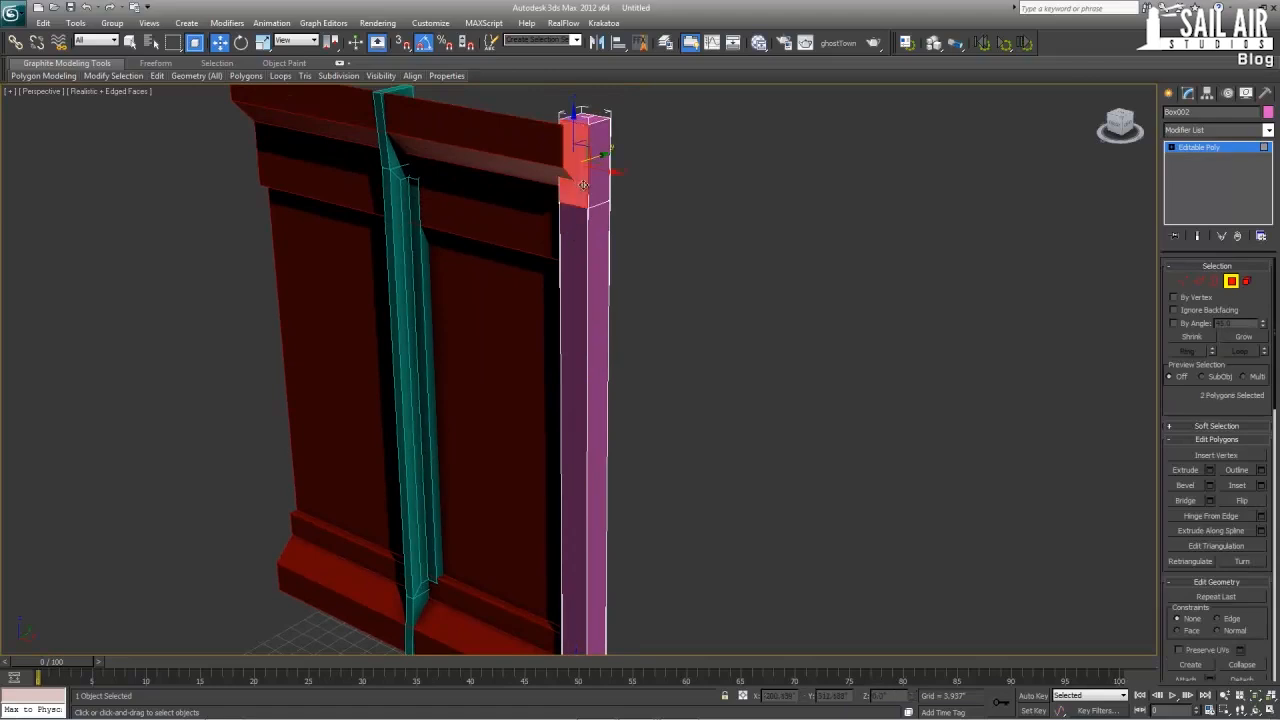
ctrl+click(594, 186)
middle_drag(612, 400, 551, 242)
ctrl+click(519, 503)
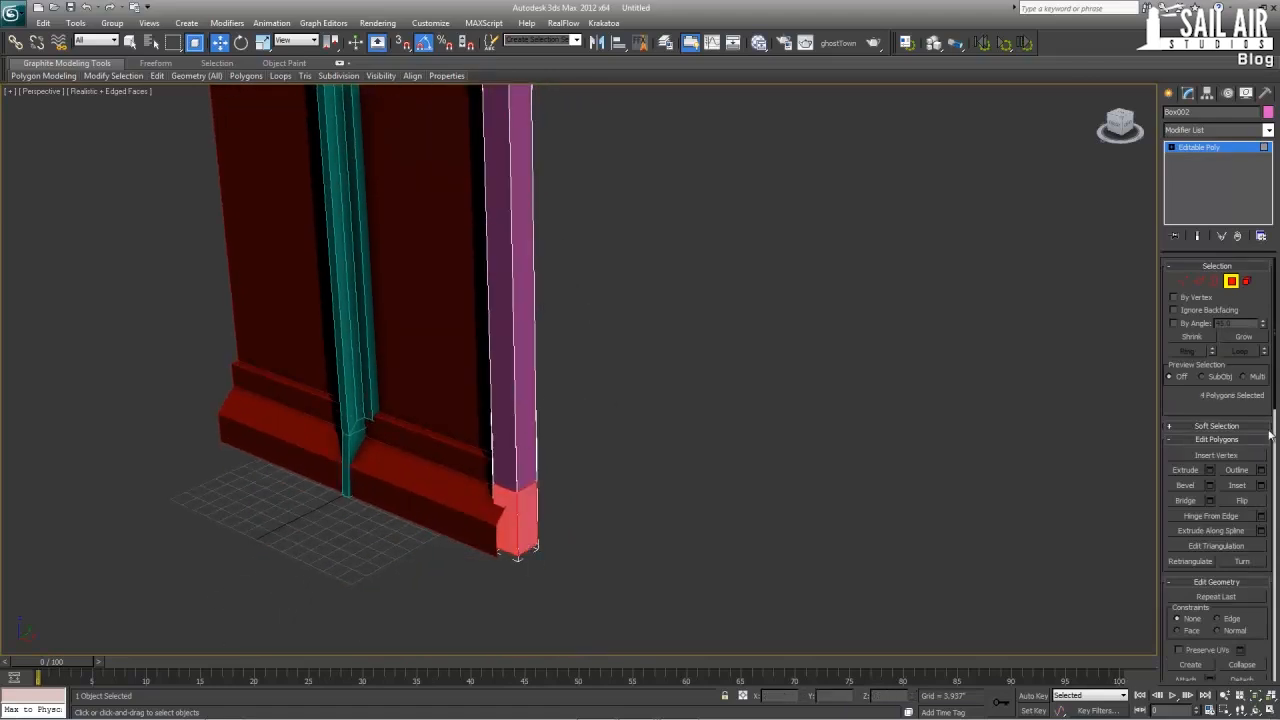
click(1210, 471)
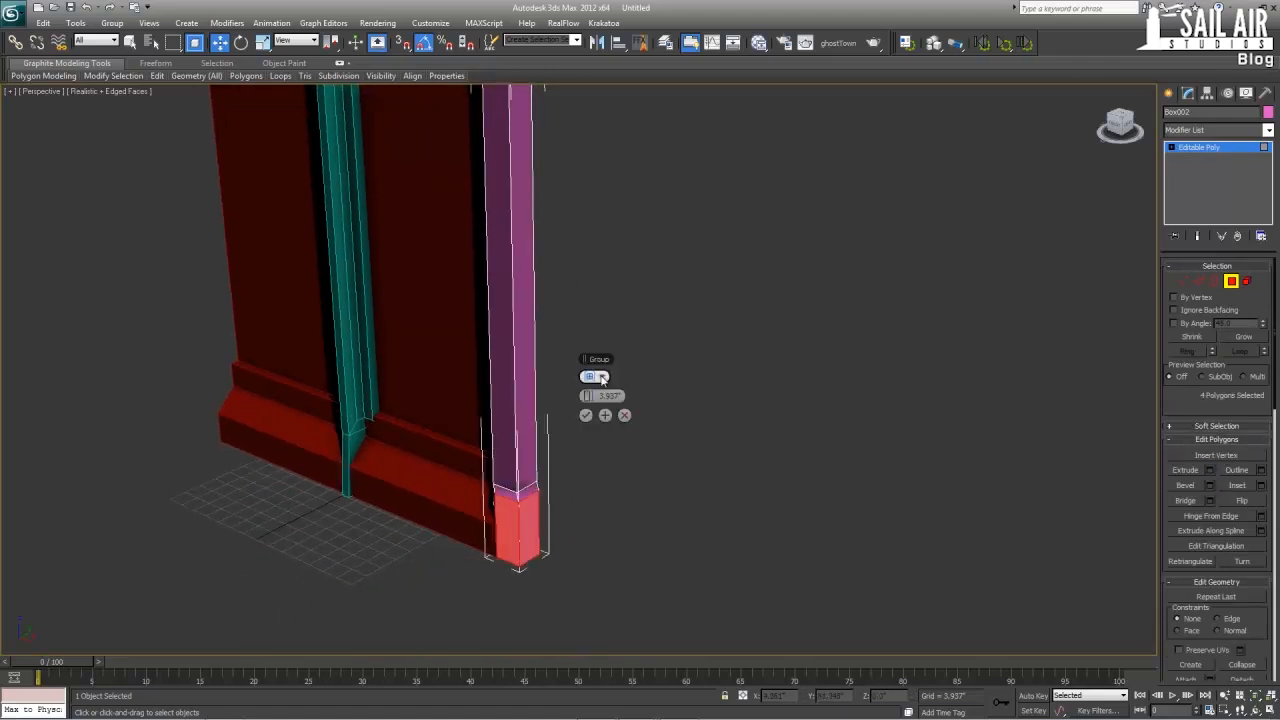
click(589, 376)
click(632, 414)
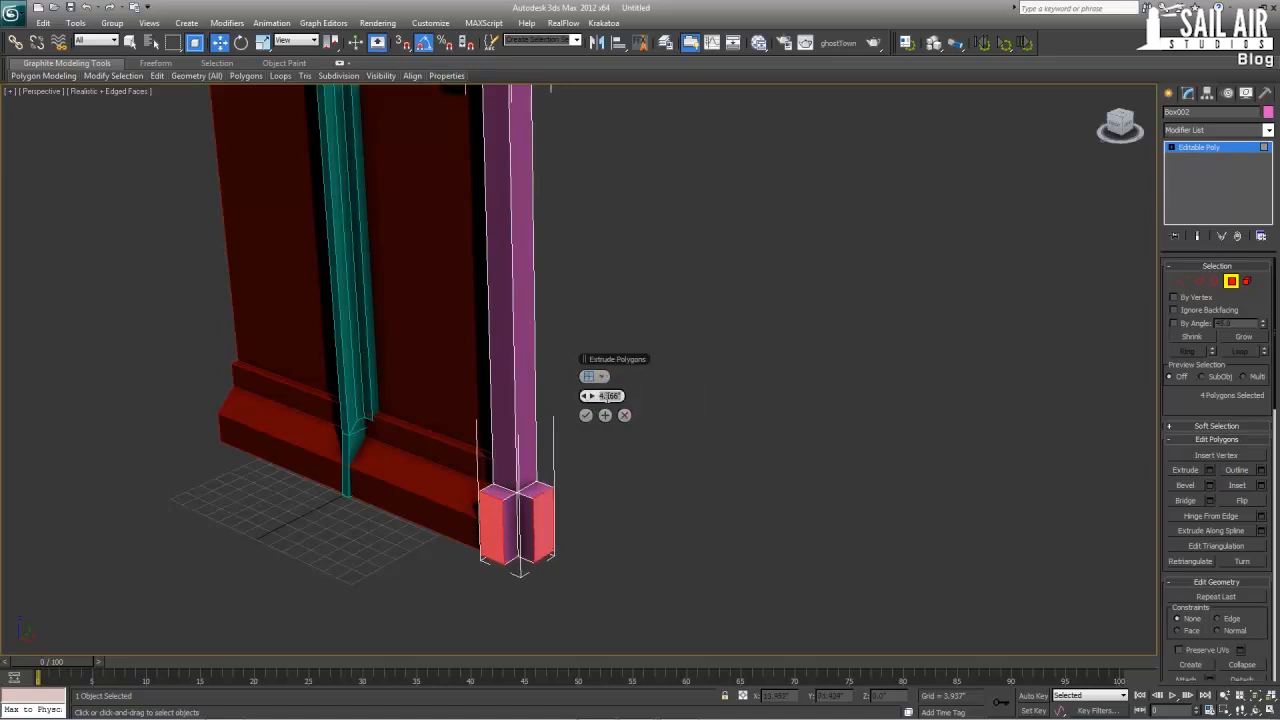
click(607, 397)
text(3.5)
key(Return)
alt+middle_drag(383, 488, 453, 303)
click(586, 415)
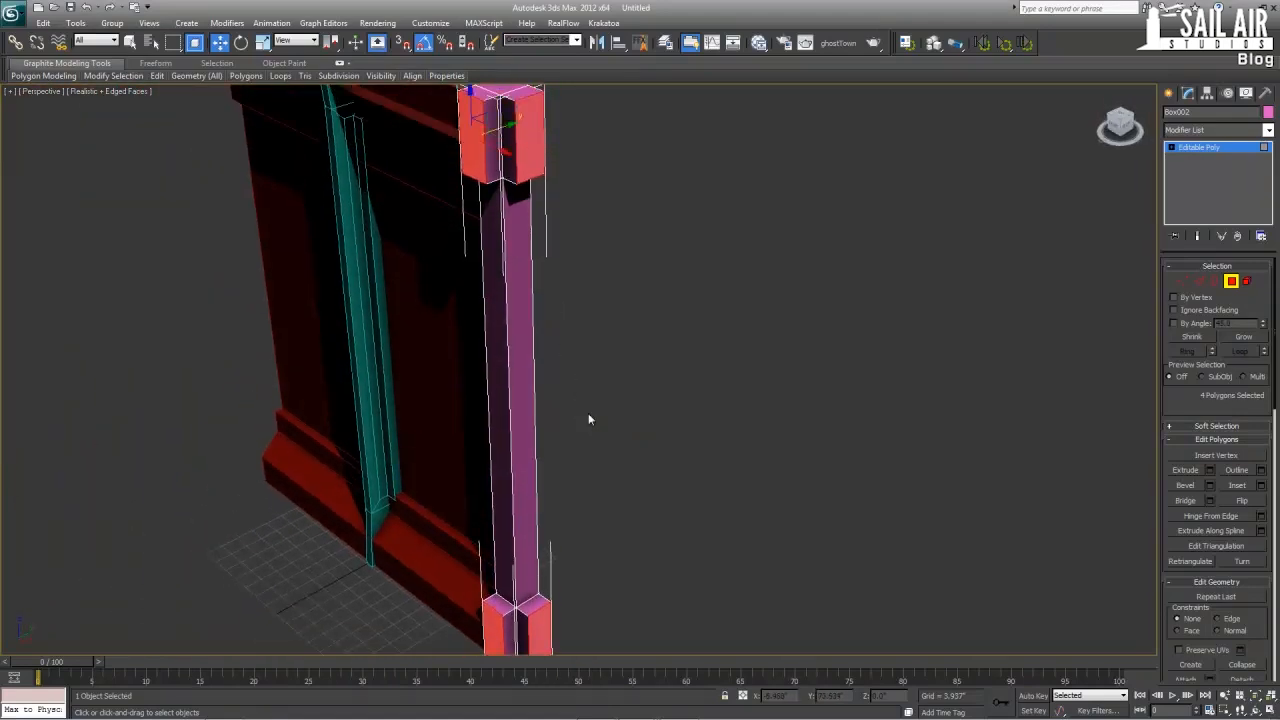
- Inset the two outward-facing polygons of the post's middle shaft by 0.5 inches, each polygon separately
mouse_move(499, 382)
alt+middle_down()
mouse_move(614, 374)
mouse_move(507, 360)
alt+middle_up()
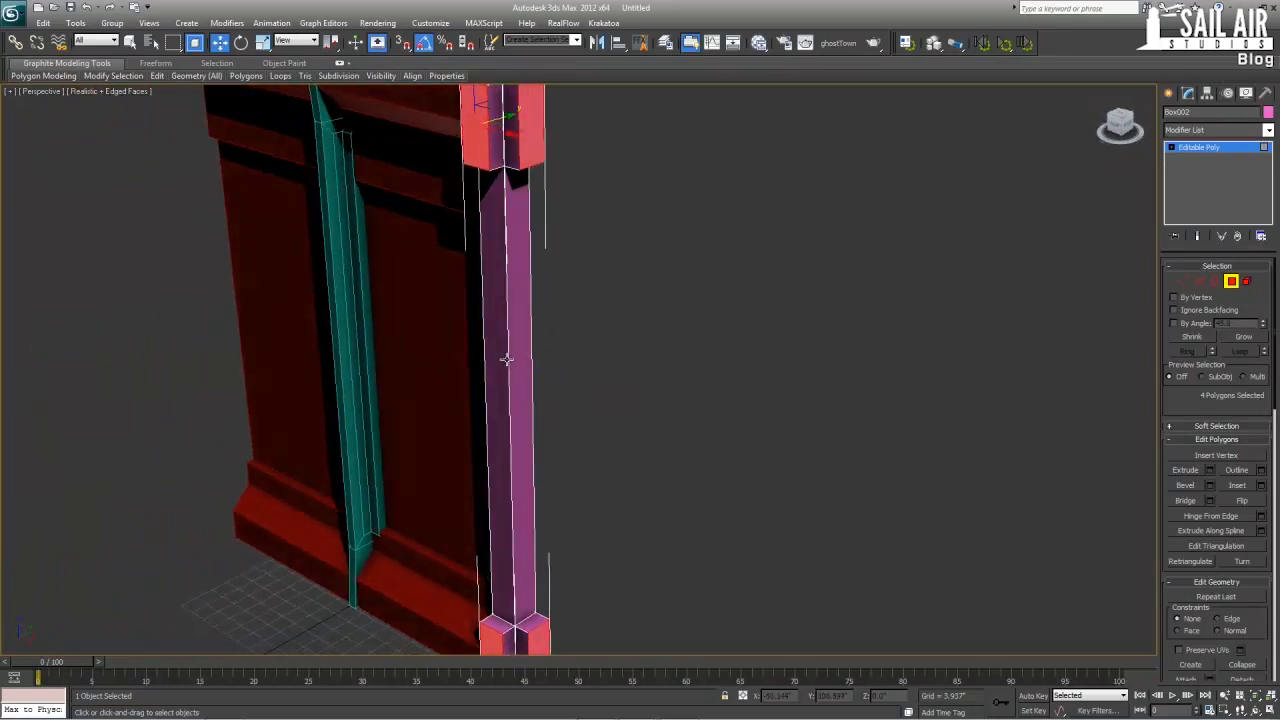
click(498, 355)
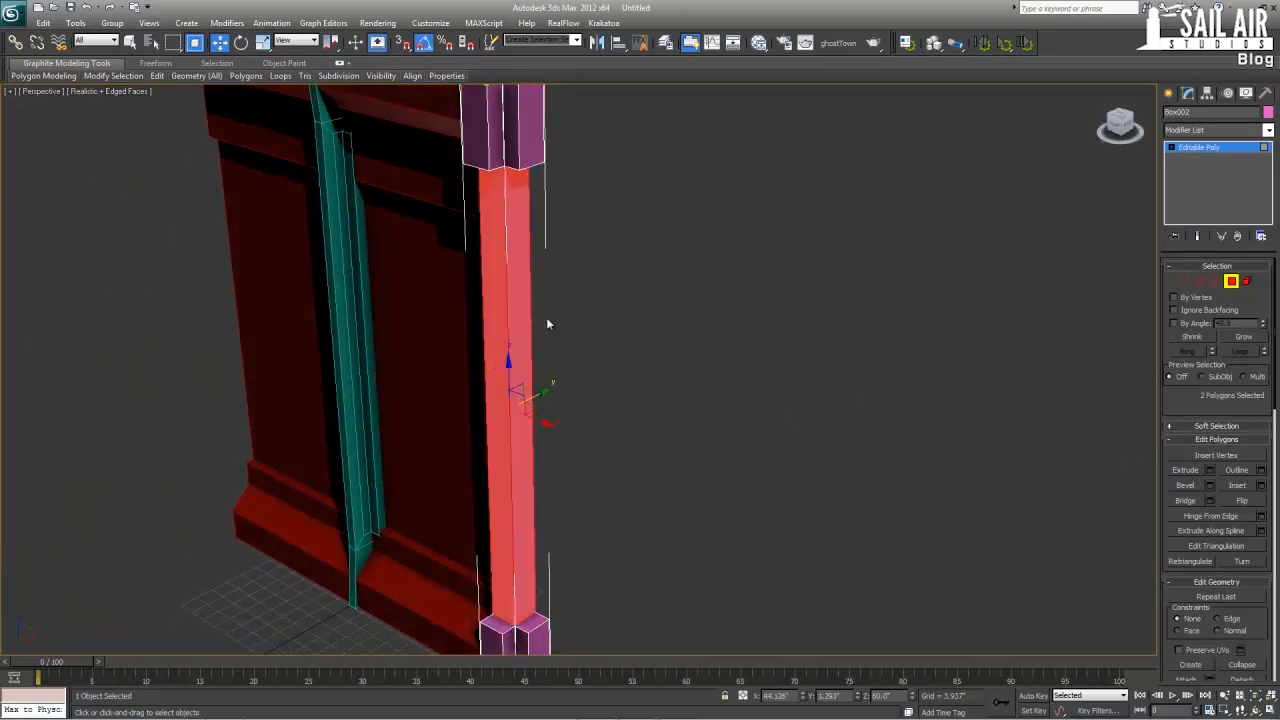
click(1263, 485)
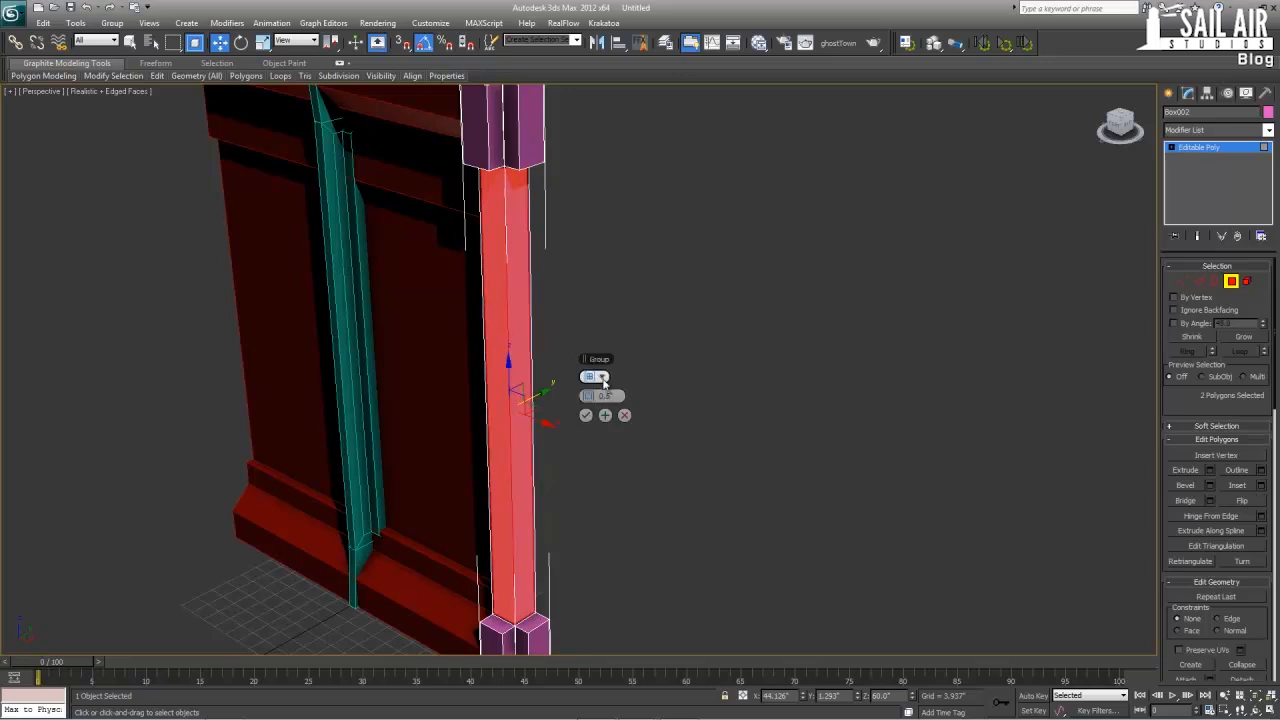
middle_drag(526, 320, 592, 318)
scroll(592, 318, up, 5)
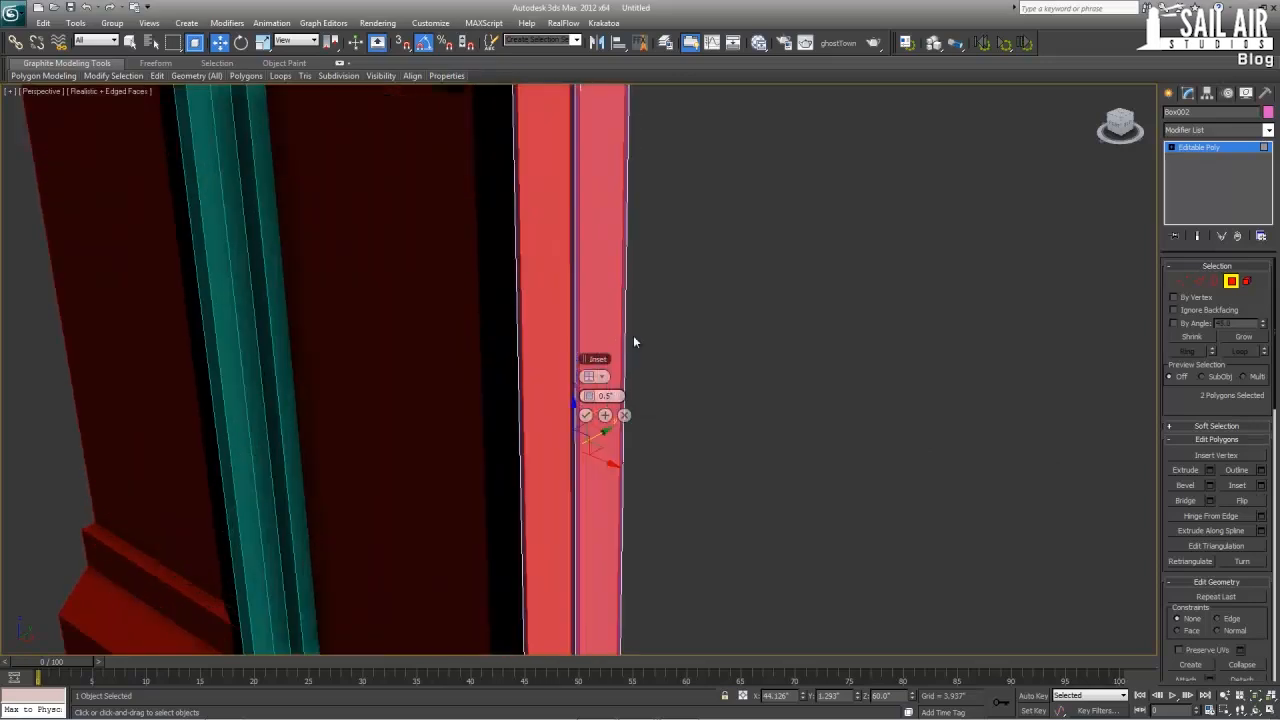
click(585, 415)
- Bridge the two inset shaft polygons with 1 segment, and leave polygon editing with nothing selected
alt+middle_drag(581, 433, 672, 435)
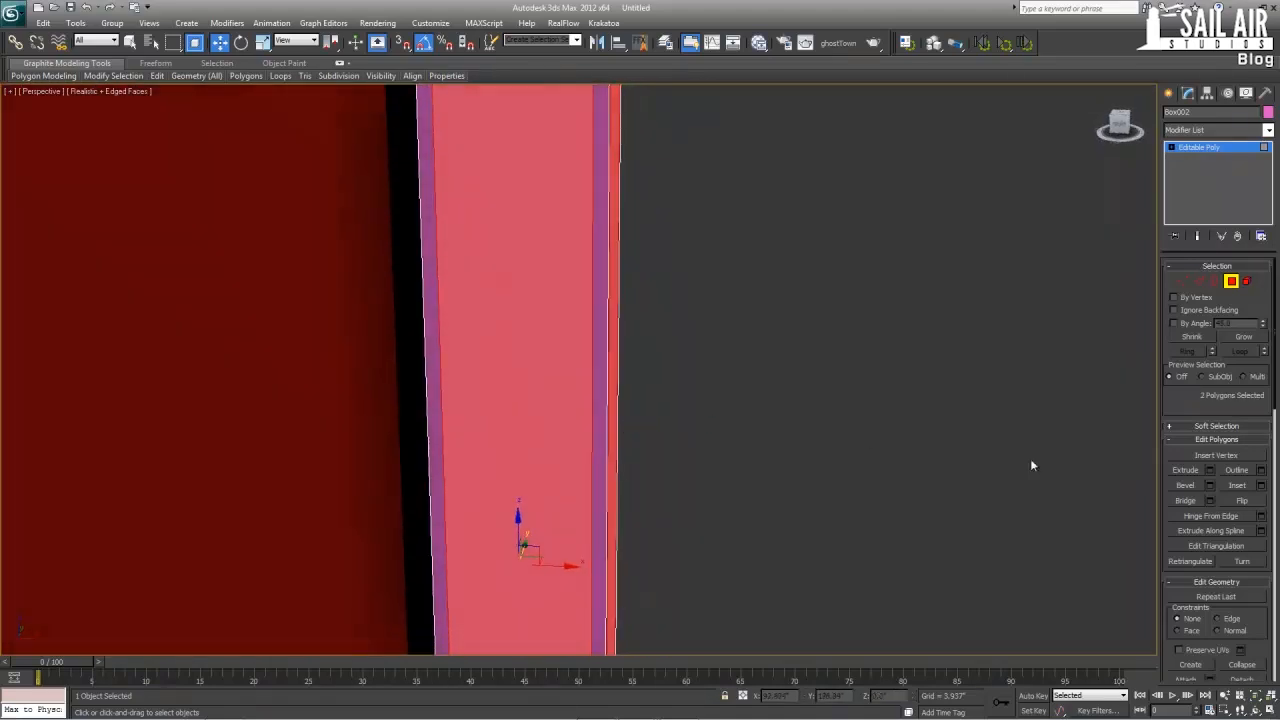
click(1206, 501)
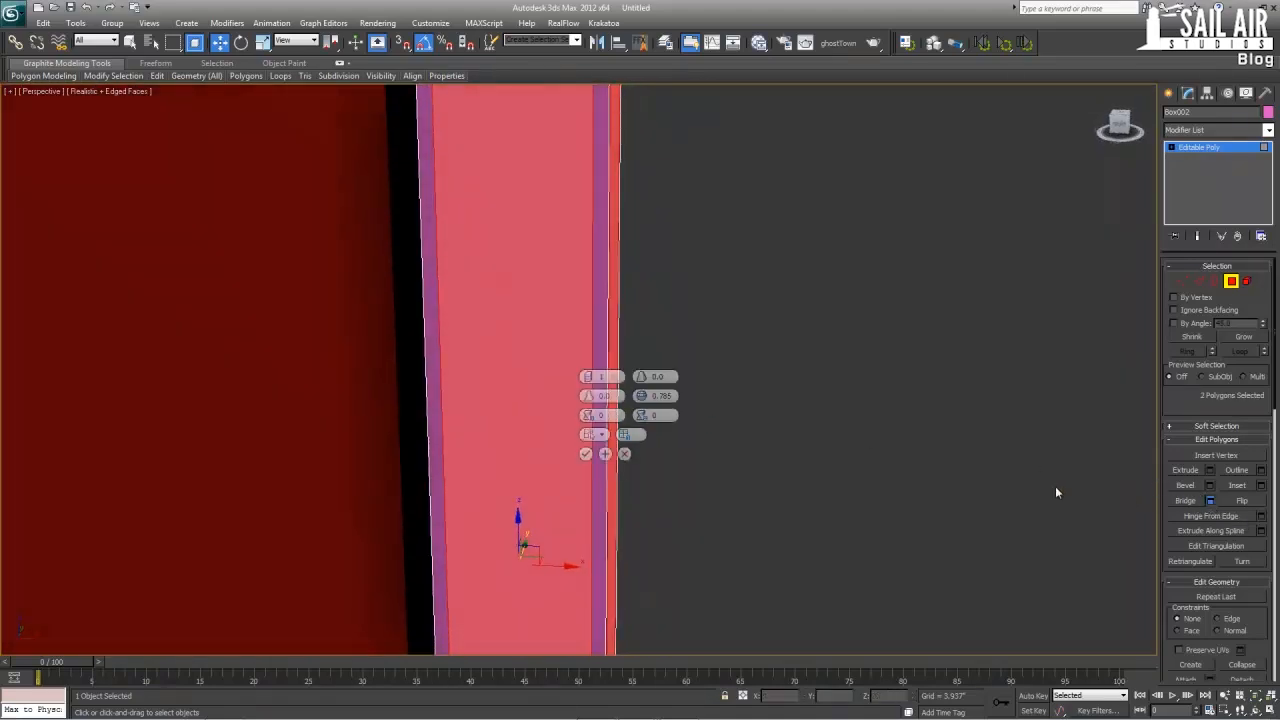
alt+middle_drag(871, 463, 517, 505)
scroll(587, 471, down, 5)
alt+middle_drag(587, 471, 638, 459)
scroll(596, 498, up, 4)
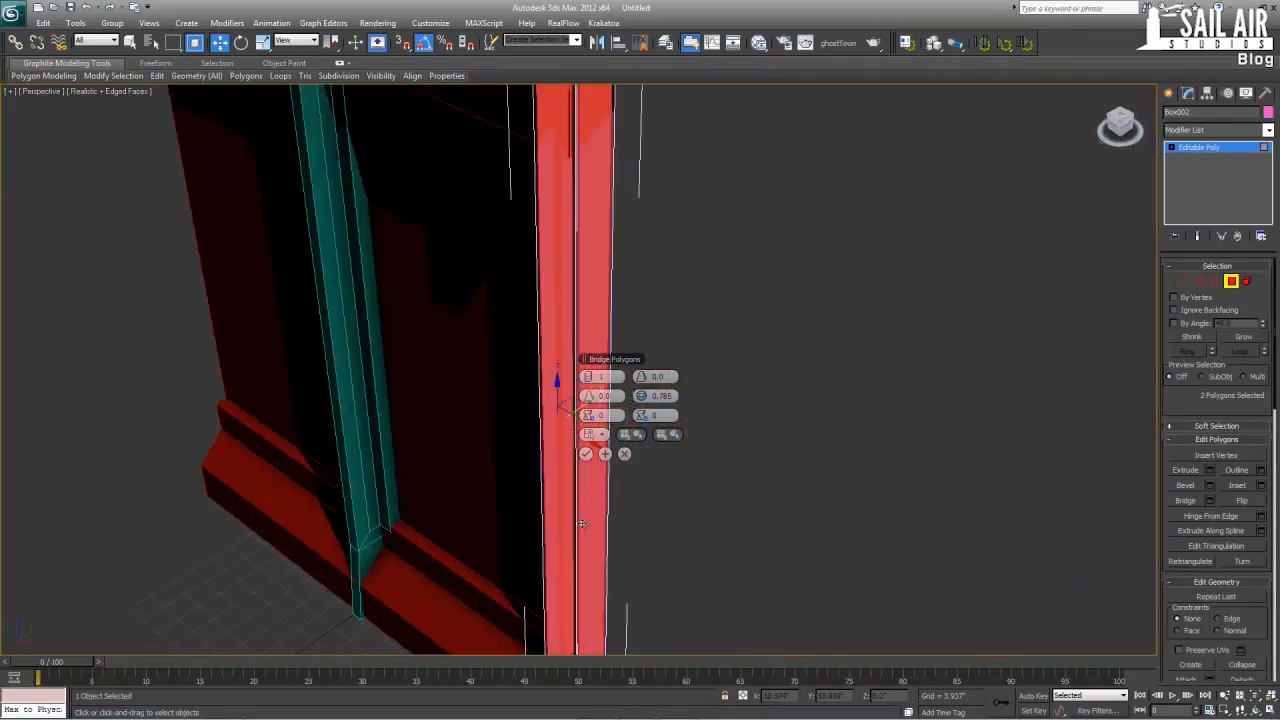
middle_drag(582, 520, 630, 469)
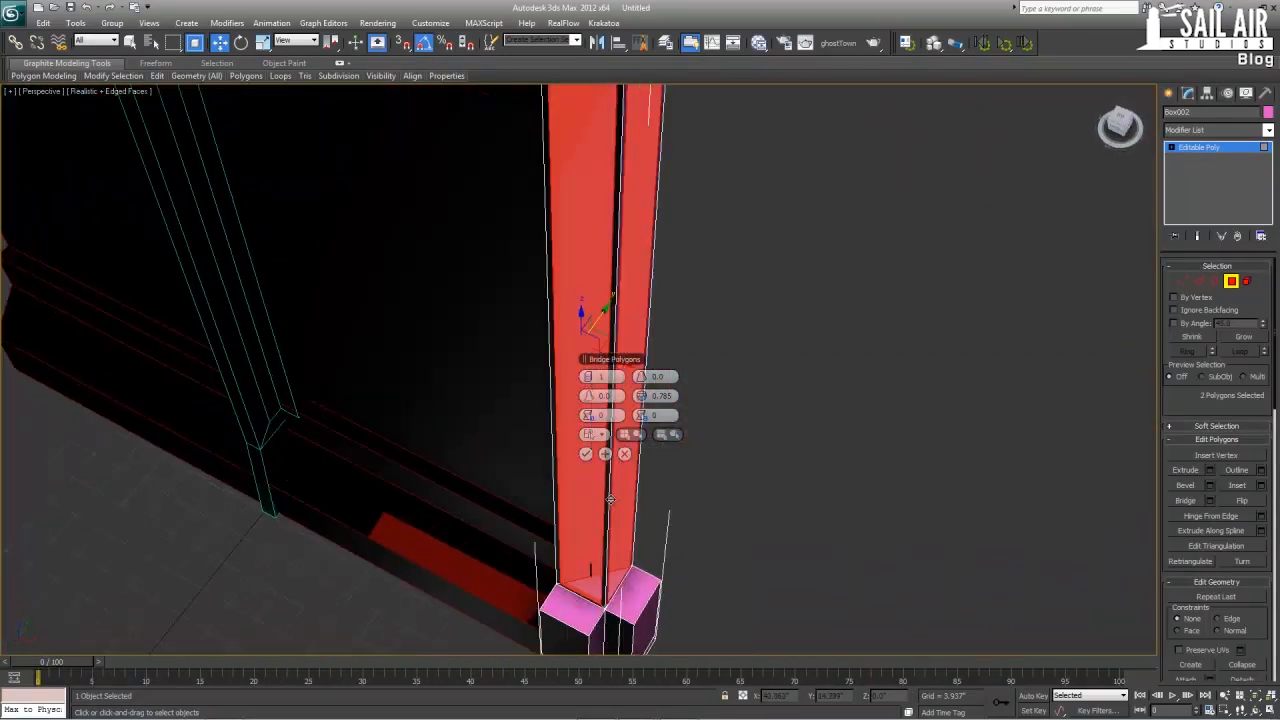
click(586, 453)
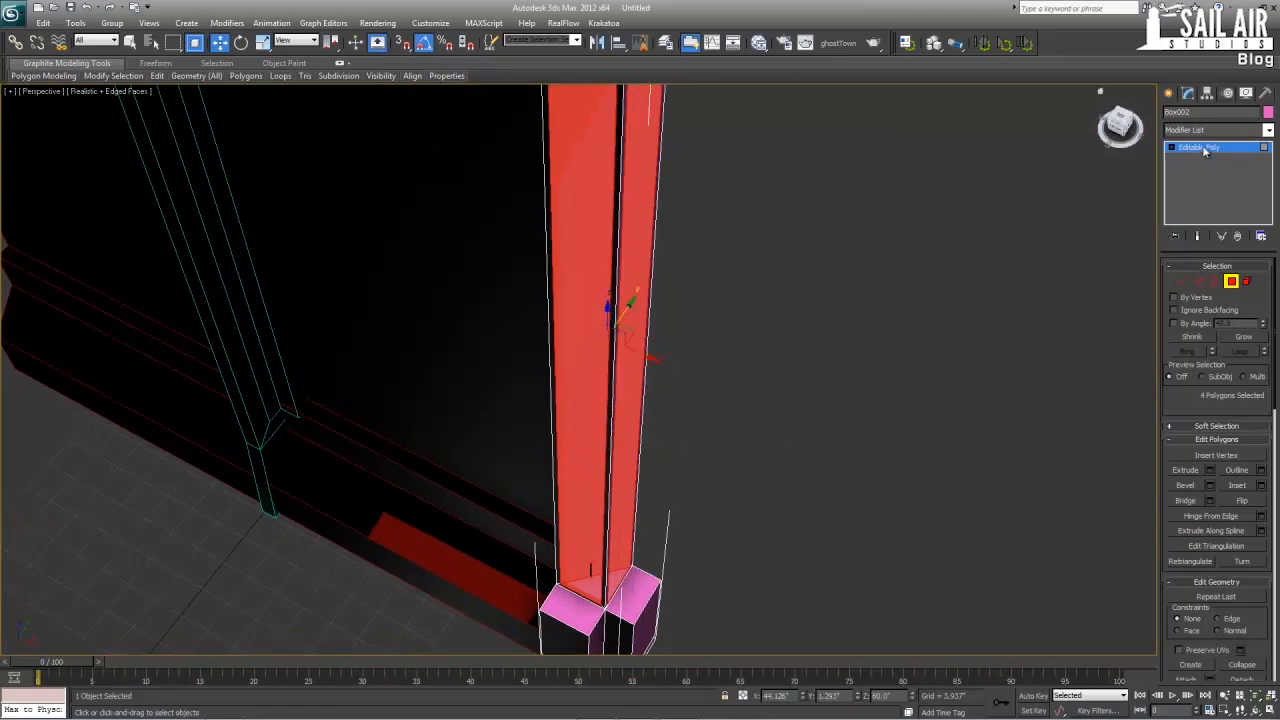
click(840, 403)
- Examine the corner post beside the wall segment and divider without edge display, picking out the individual parts
alt+middle_drag(840, 403, 600, 374)
mouse_move(563, 270)
alt+middle_down()
mouse_move(543, 326)
mouse_move(569, 263)
alt+middle_up()
key(F4)
alt+middle_drag(657, 309, 660, 390)
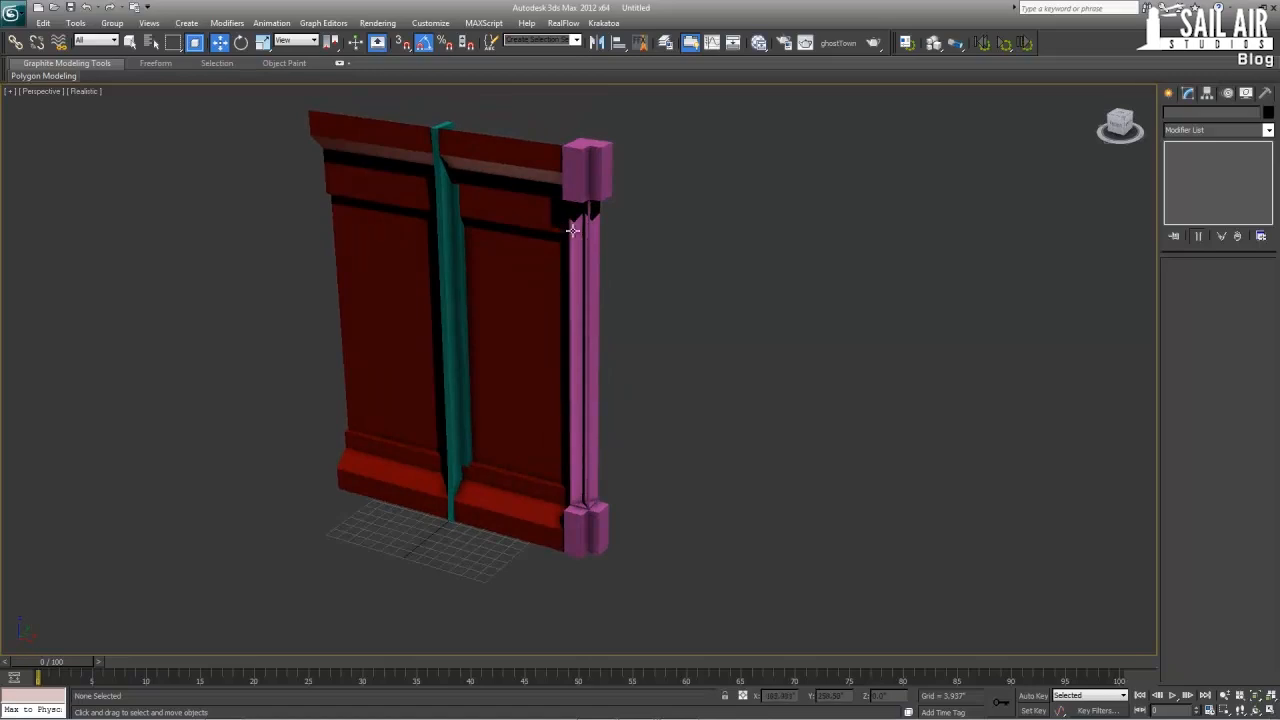
alt+middle_drag(695, 390, 583, 183)
click(583, 183)
click(494, 220)
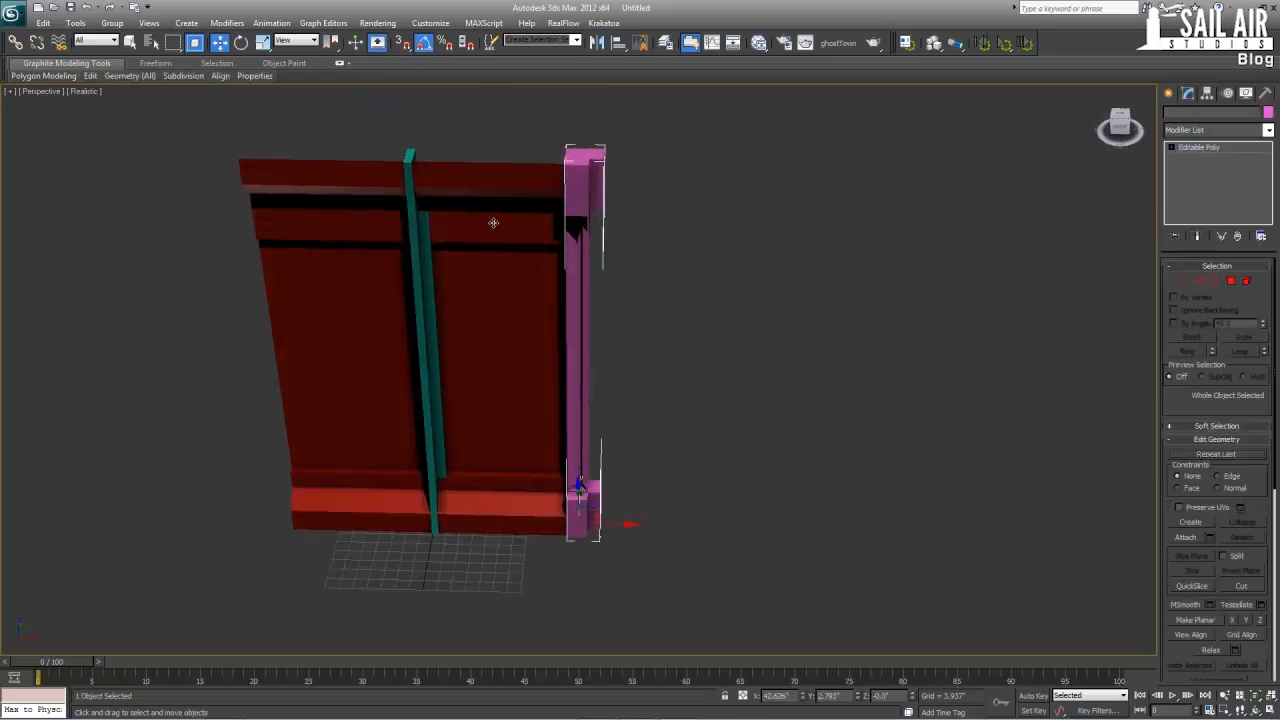
click(421, 277)
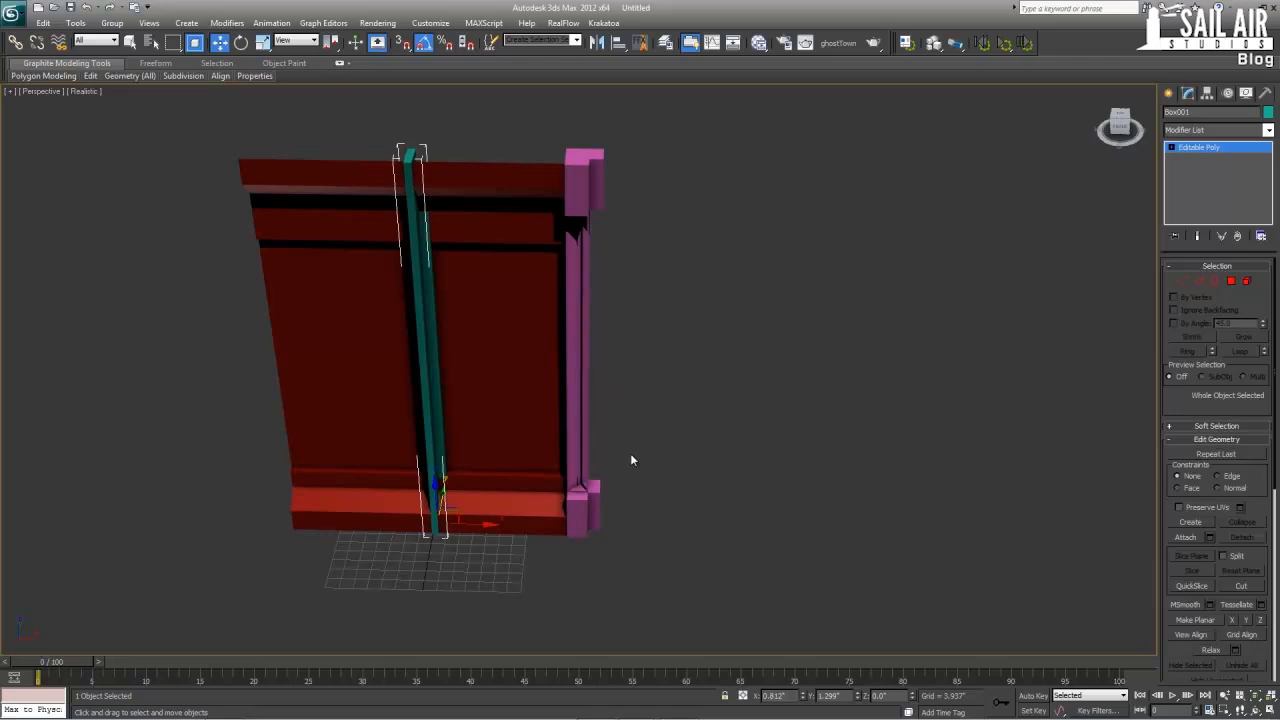
drag(713, 560, 211, 110)
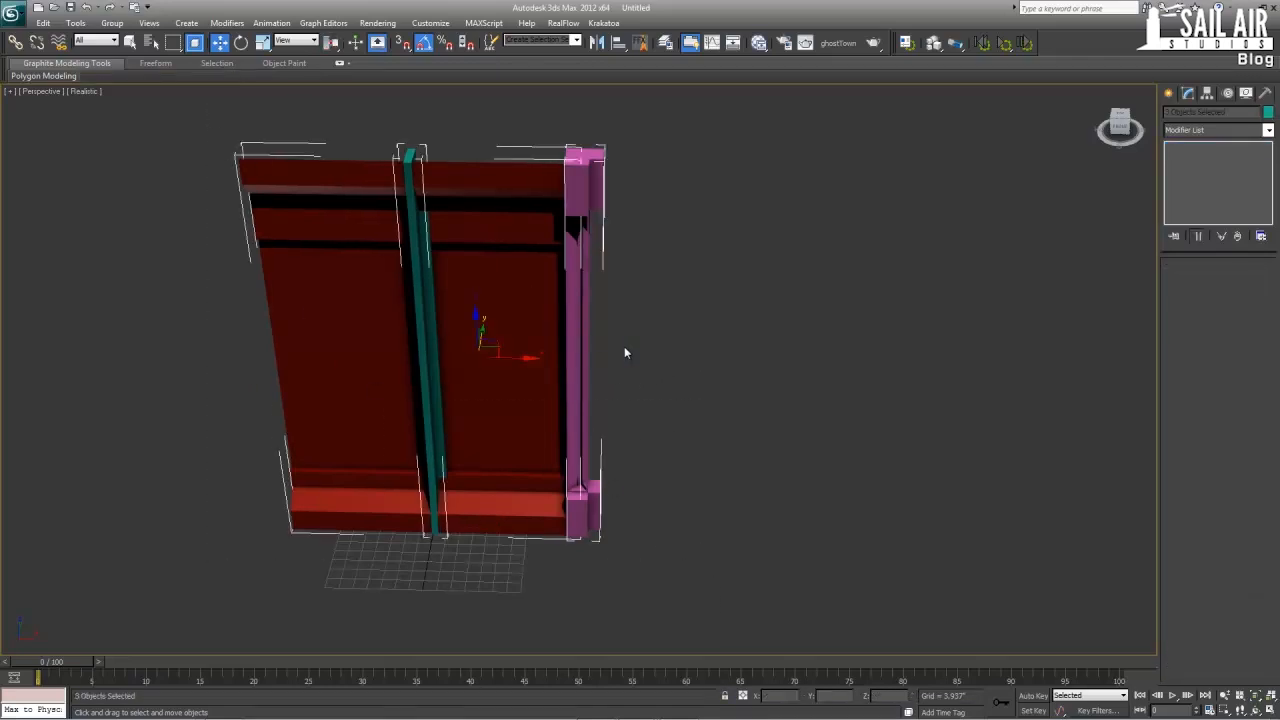
click(624, 346)
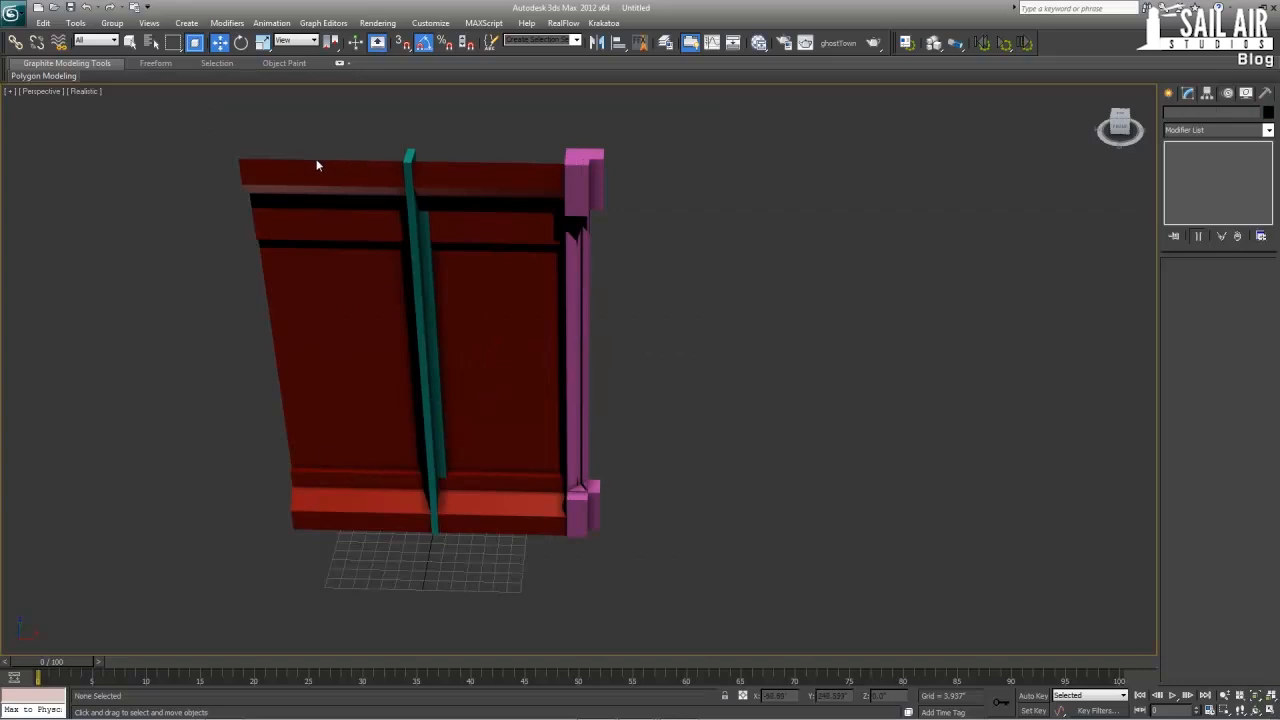
- Set the object color of the wall segment, divider and corner post to black
drag(183, 114, 728, 550)
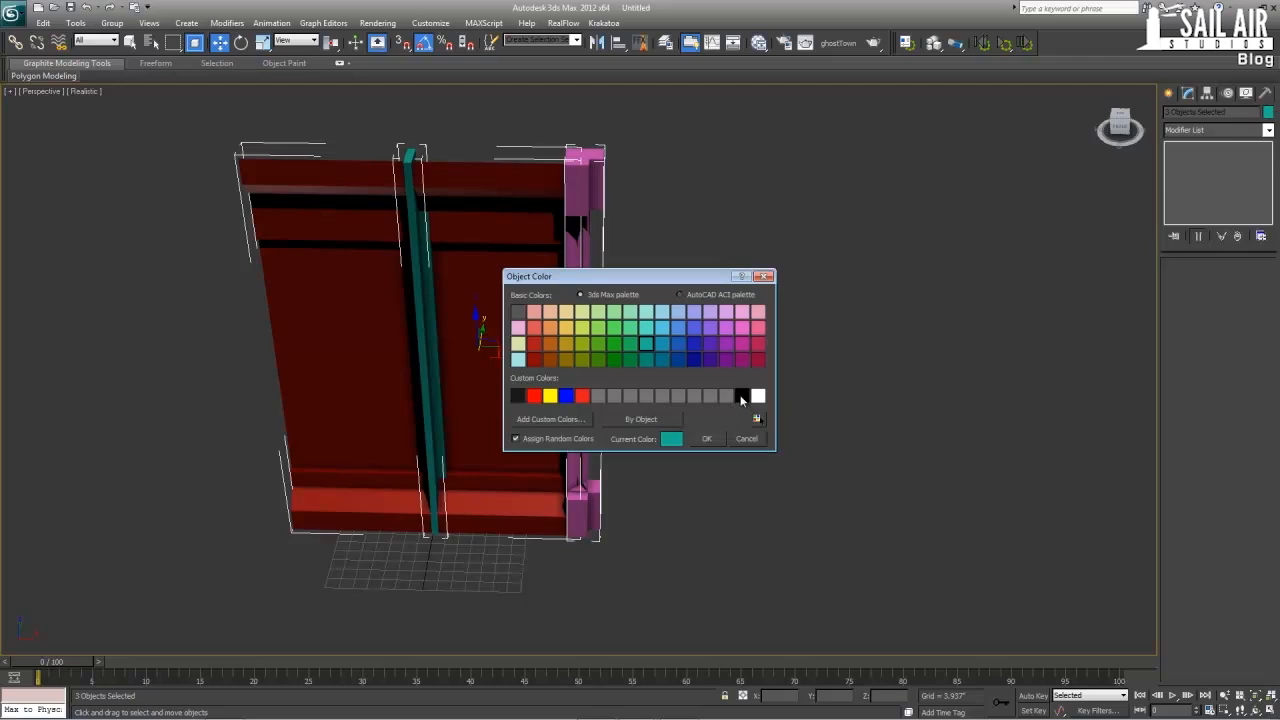
click(742, 396)
click(706, 438)
- Create a Standard material in the Slate Material Editor and assign it to all three facade parts
key(m)
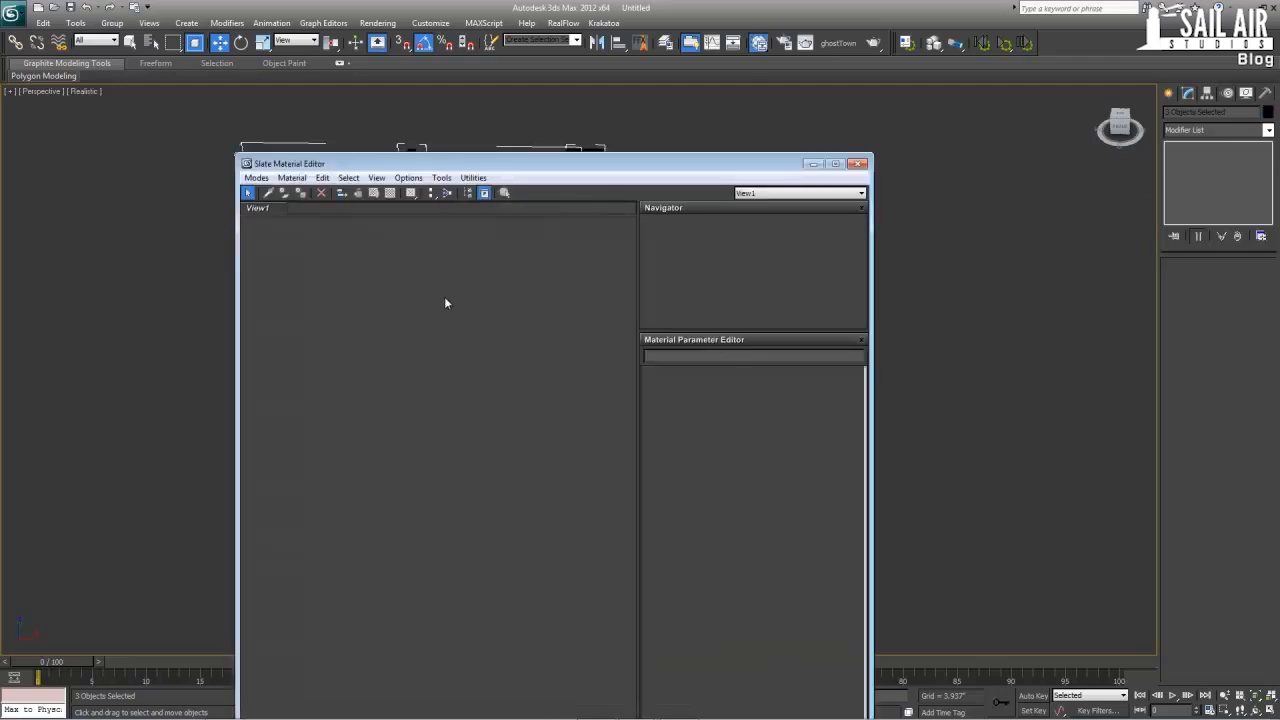
right_click(446, 303)
mouse_move(468, 308)
mouse_move(668, 310)
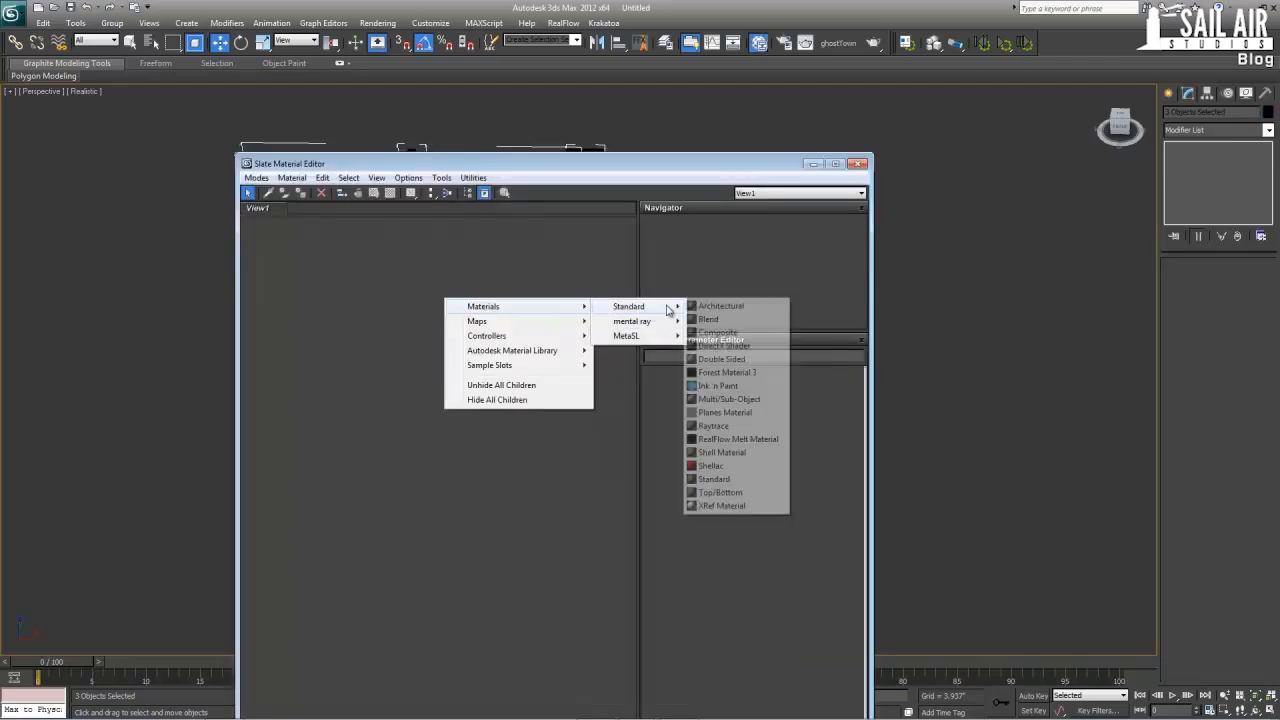
click(706, 479)
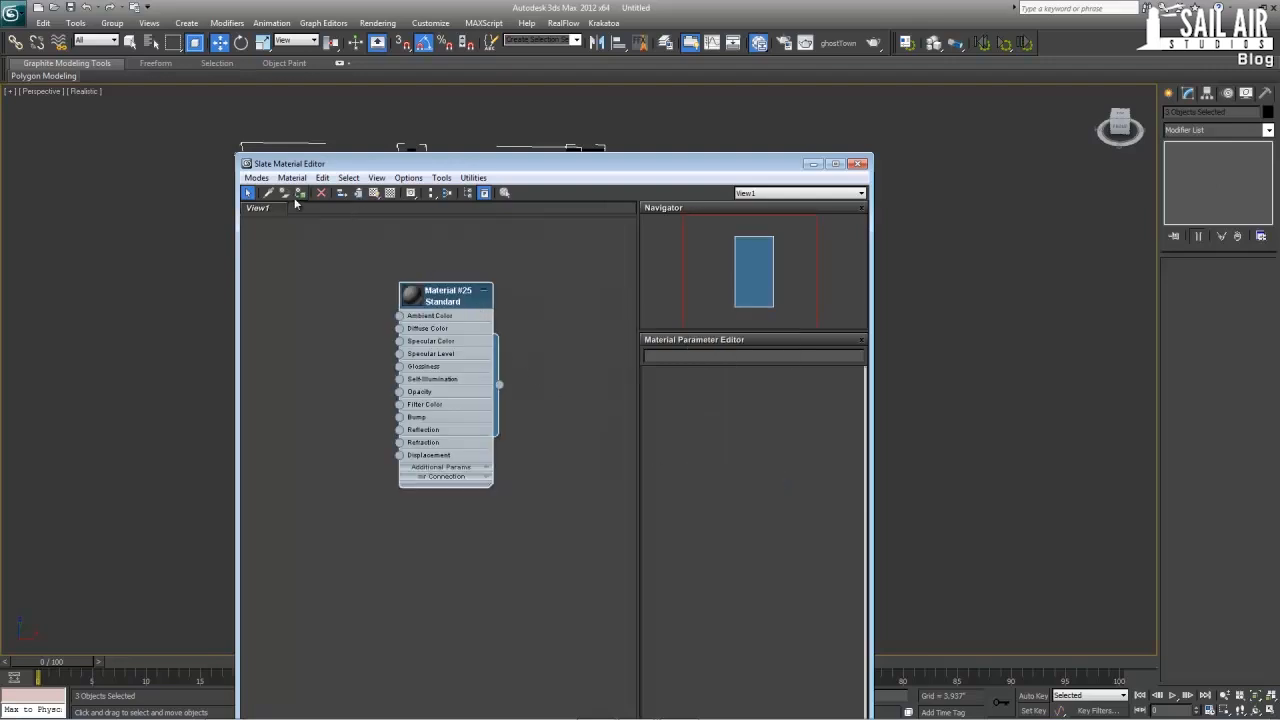
click(857, 163)
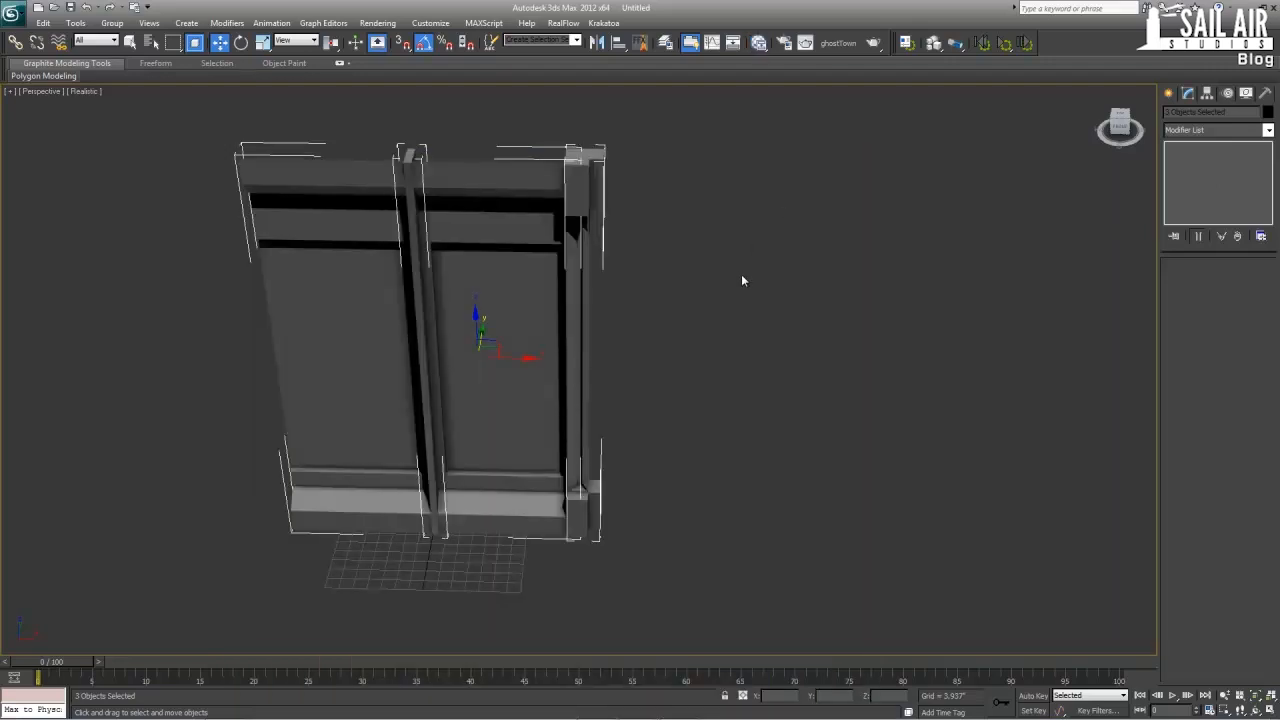
click(741, 274)
- Examine the wall segment, divider and corner post as a group from several angles, checking their selection
alt+middle_drag(741, 274, 611, 371)
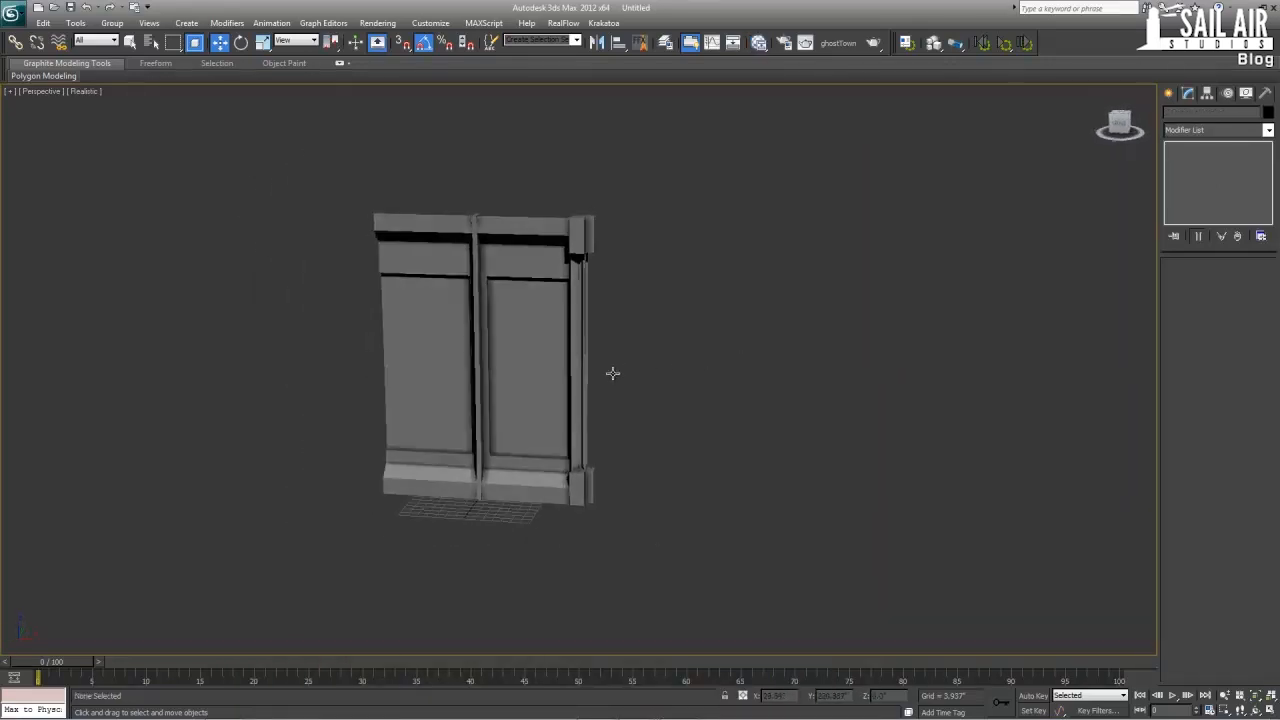
alt+middle_drag(492, 318, 352, 289)
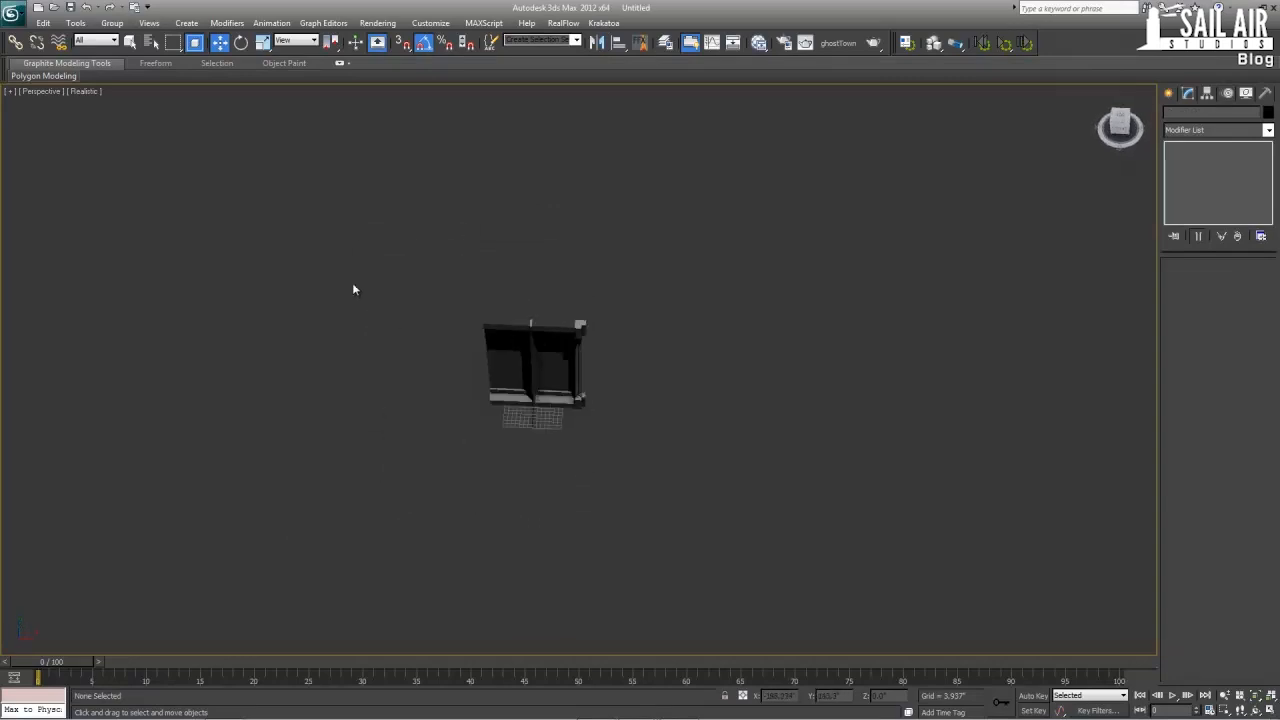
drag(685, 458, 685, 458)
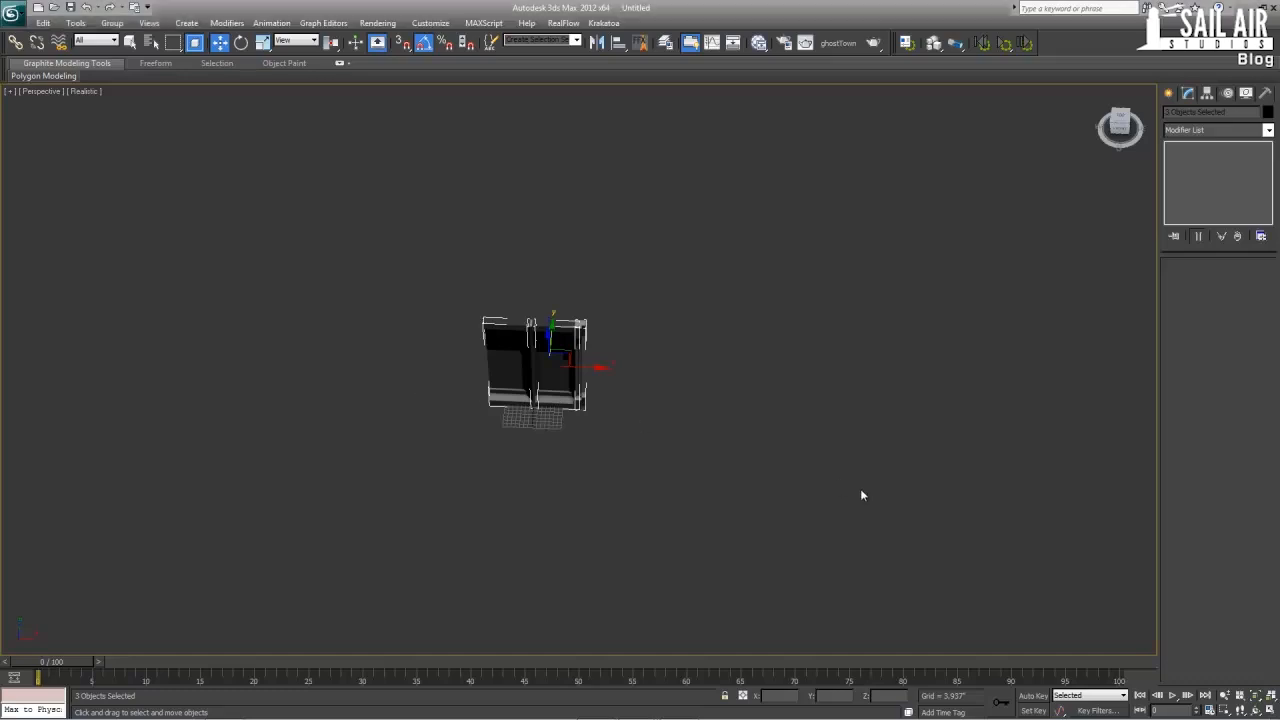
click(504, 392)
click(636, 416)
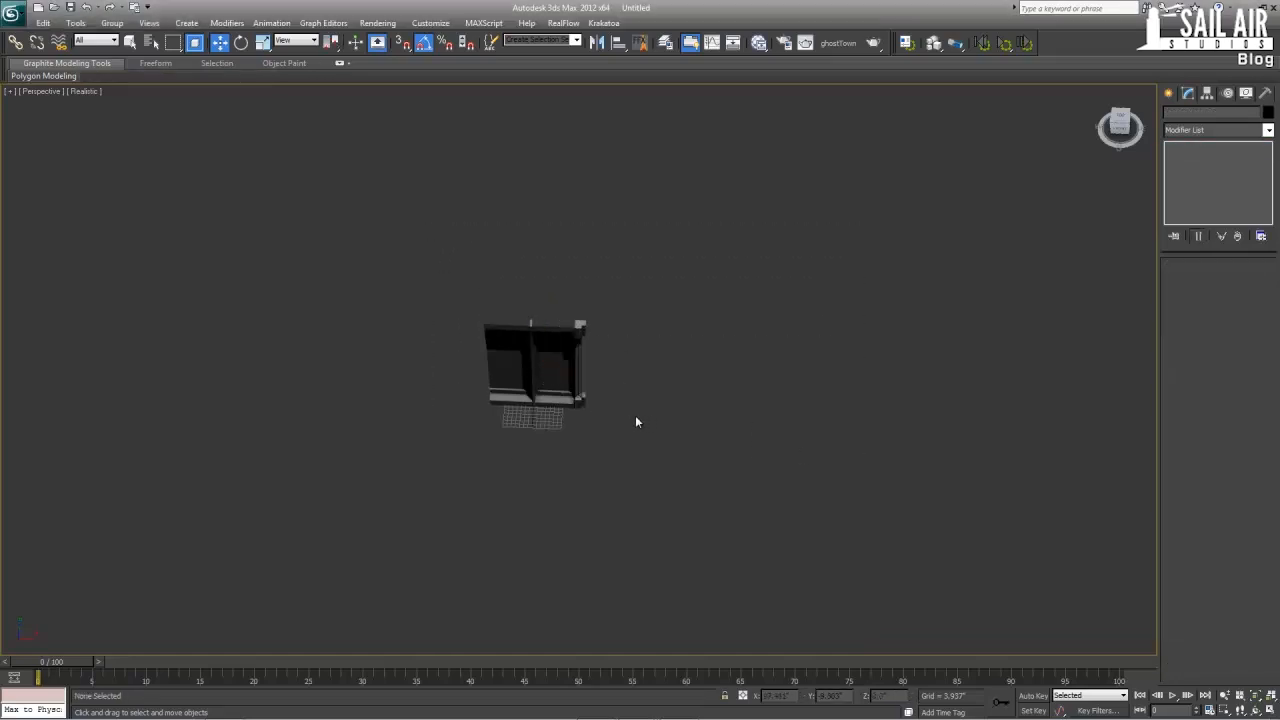
click(541, 375)
drag(655, 448, 524, 327)
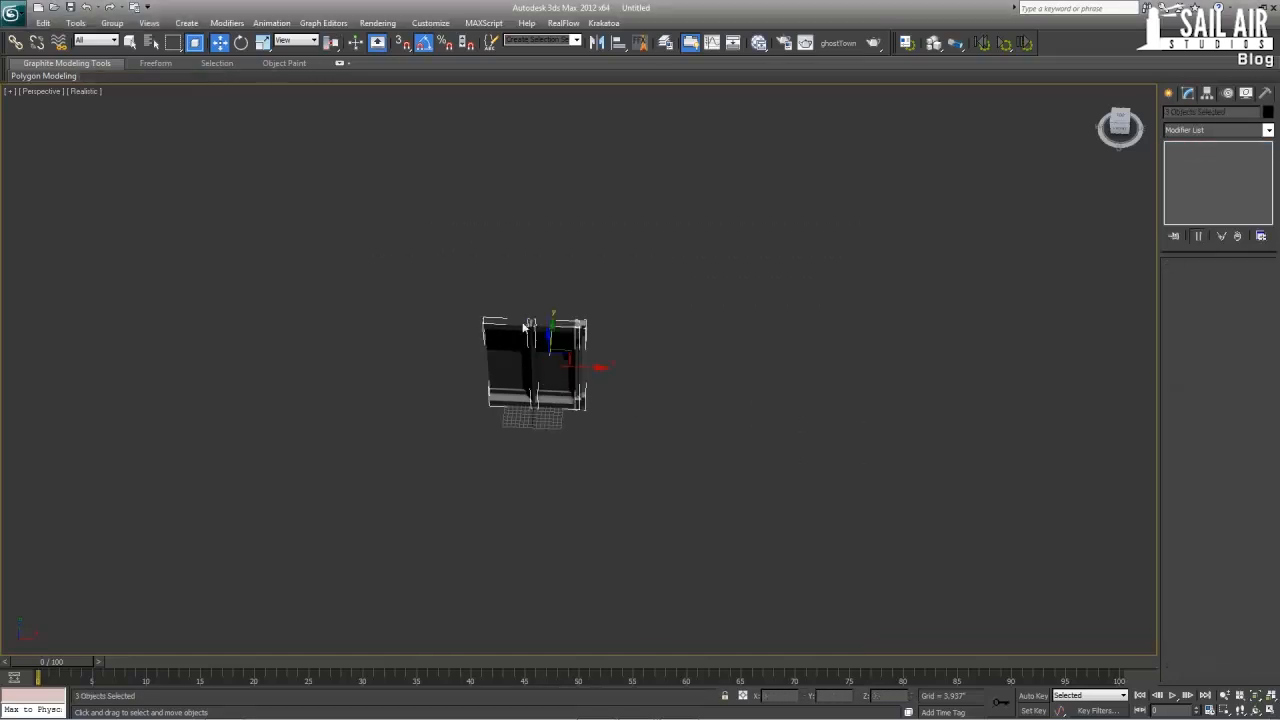
drag(579, 369, 313, 359)
click(547, 373)
- Draw a closed six-cornered building outline with straight Line segments around the facade parts in the Top view
scroll(547, 373, down, 2)
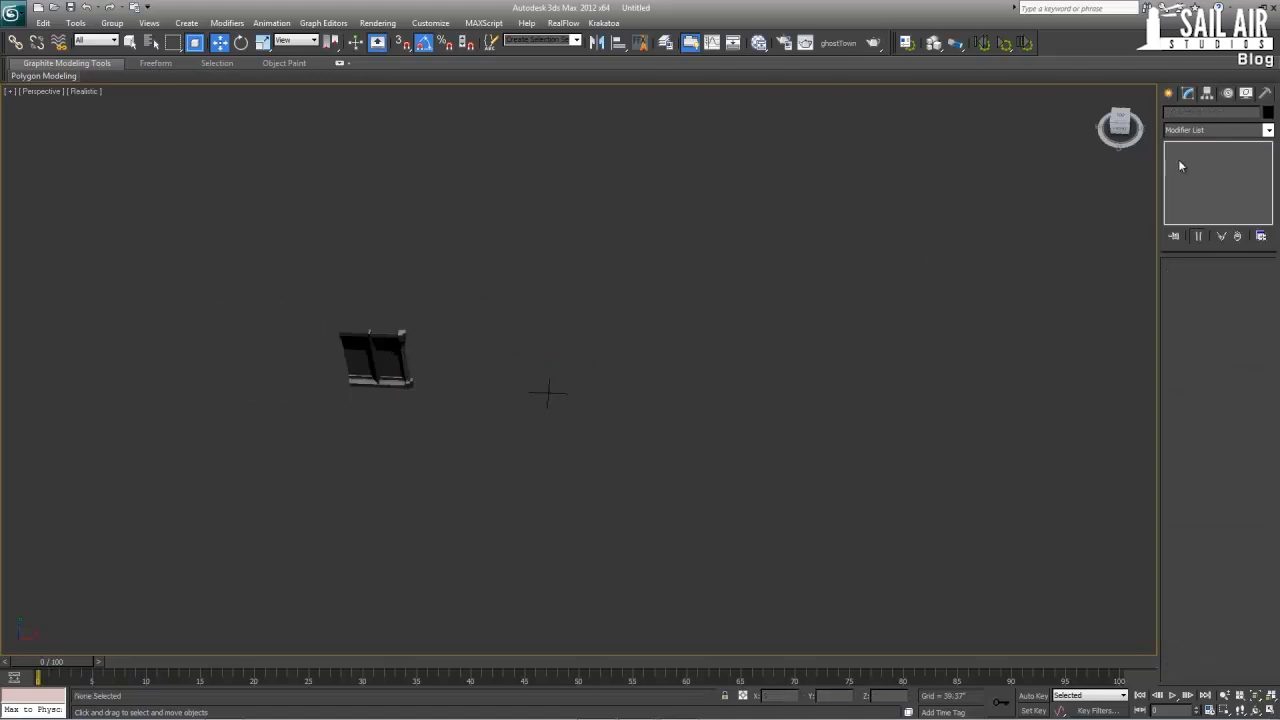
click(1169, 94)
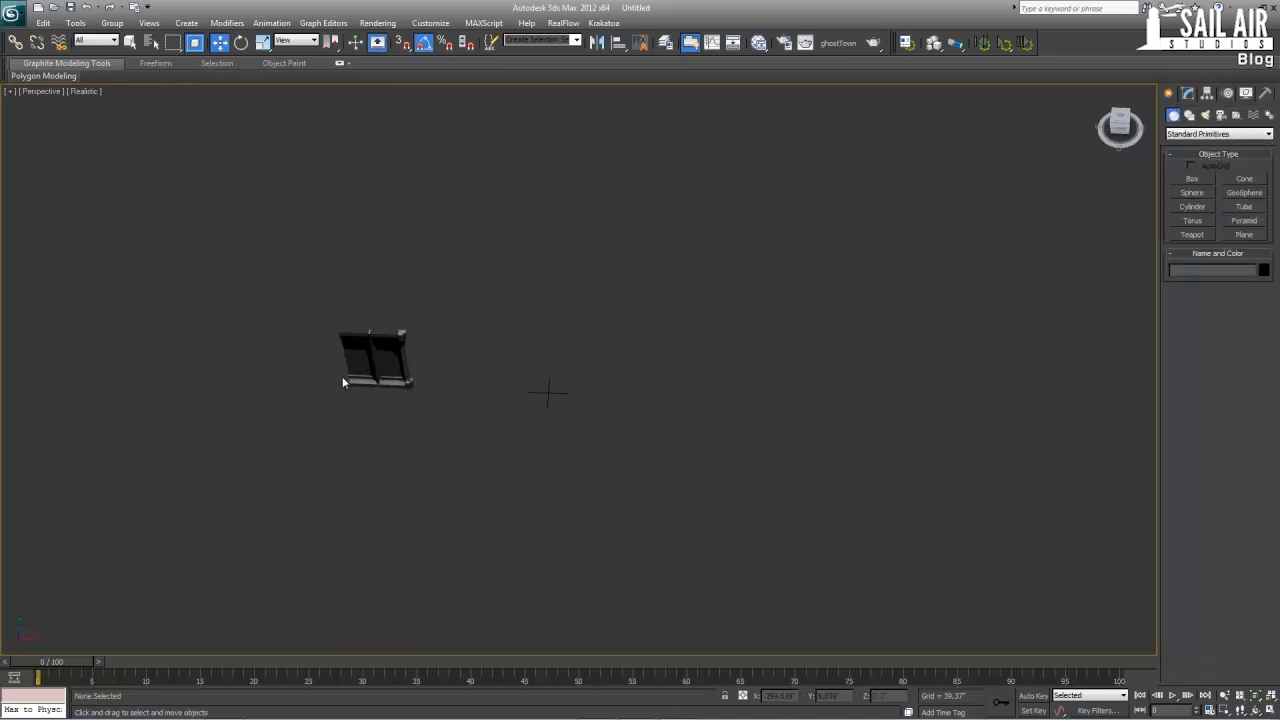
click(1189, 115)
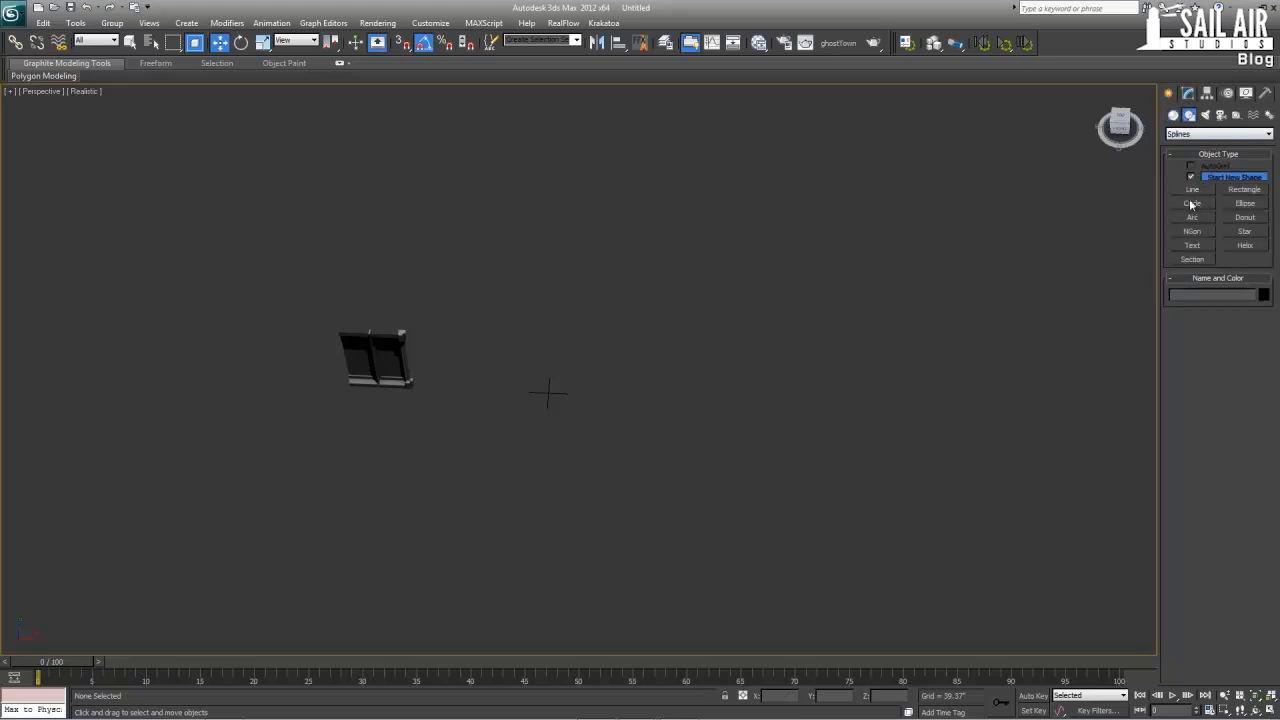
click(1192, 190)
key(alt+w)
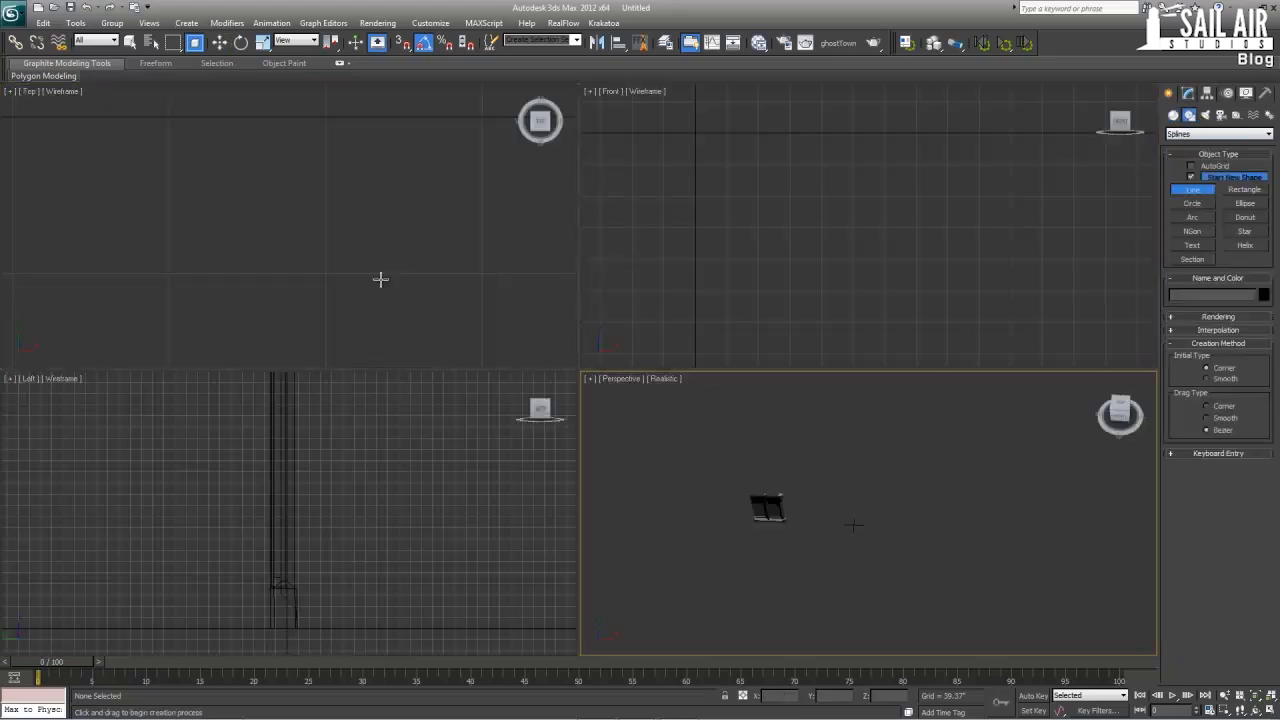
scroll(287, 255, down, 10)
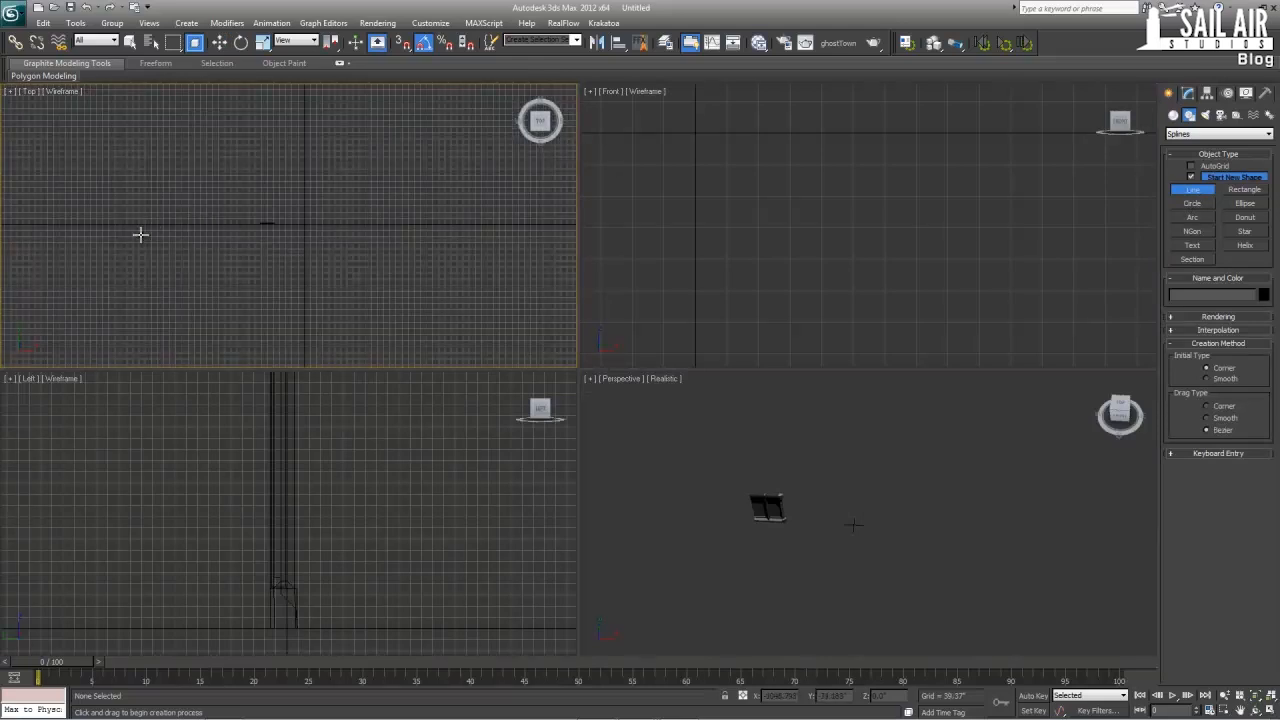
click(99, 232)
scroll(182, 110, down, 2)
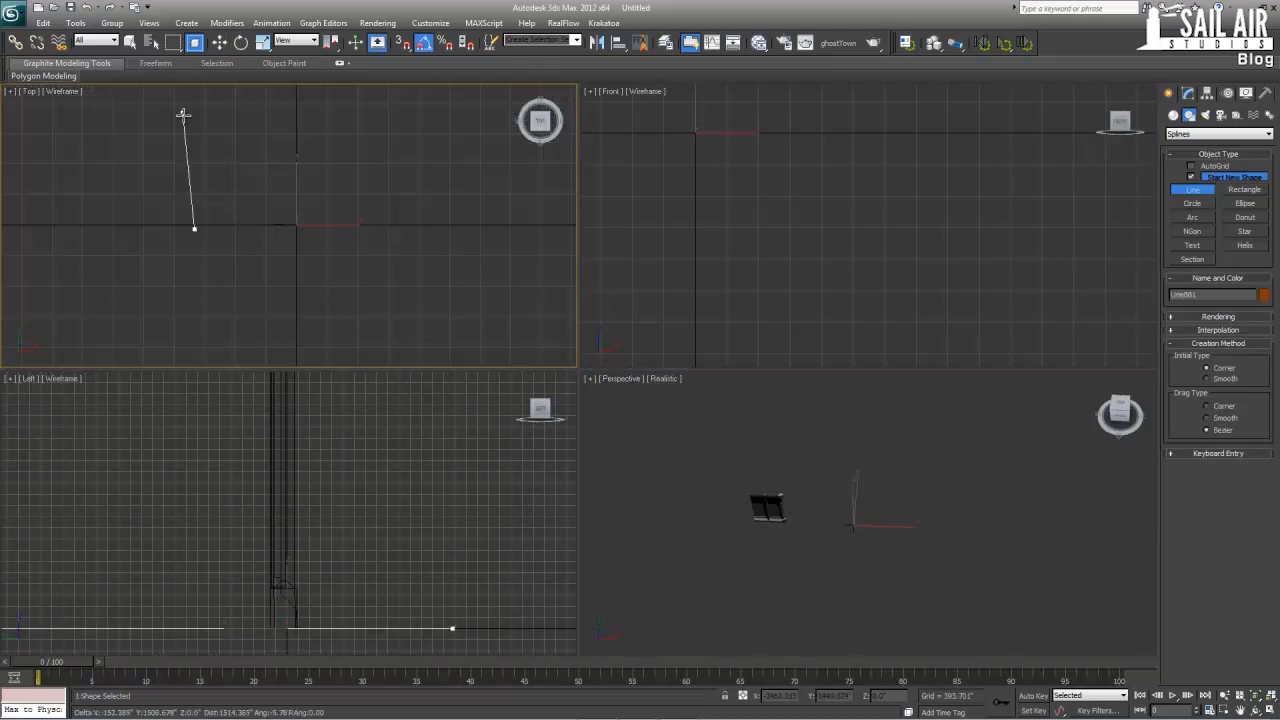
click(255, 130)
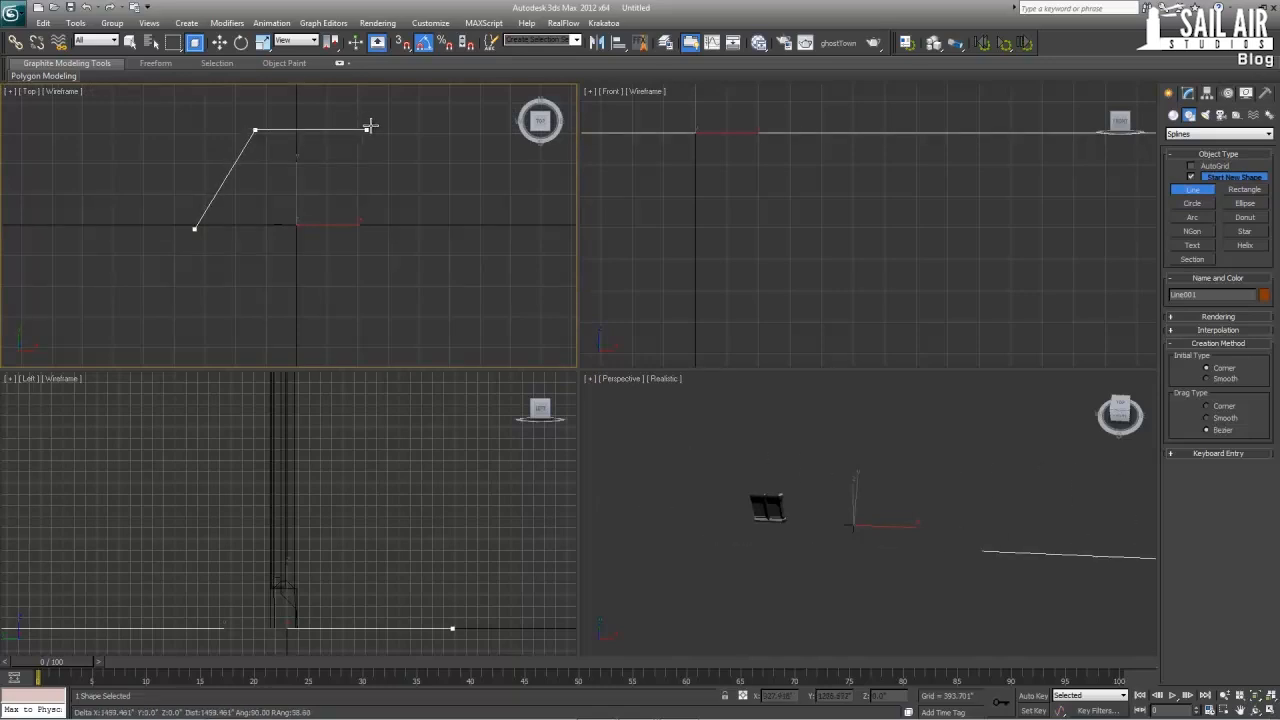
click(434, 130)
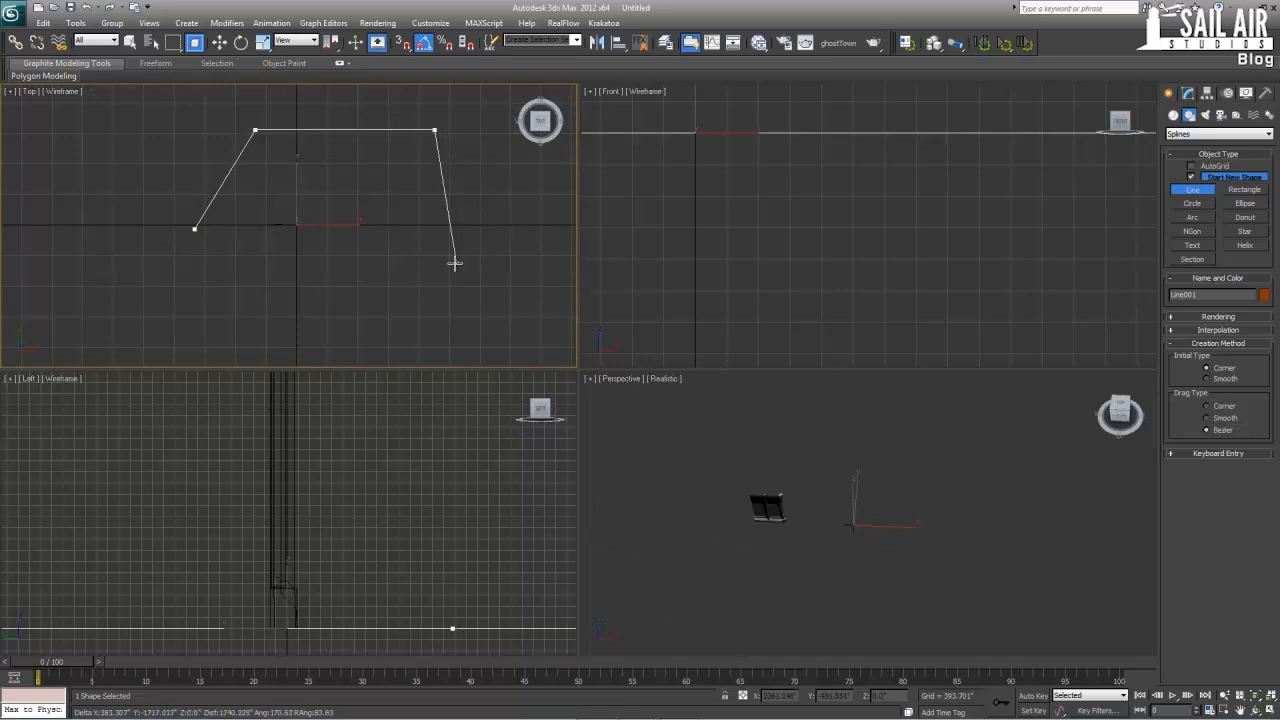
click(434, 348)
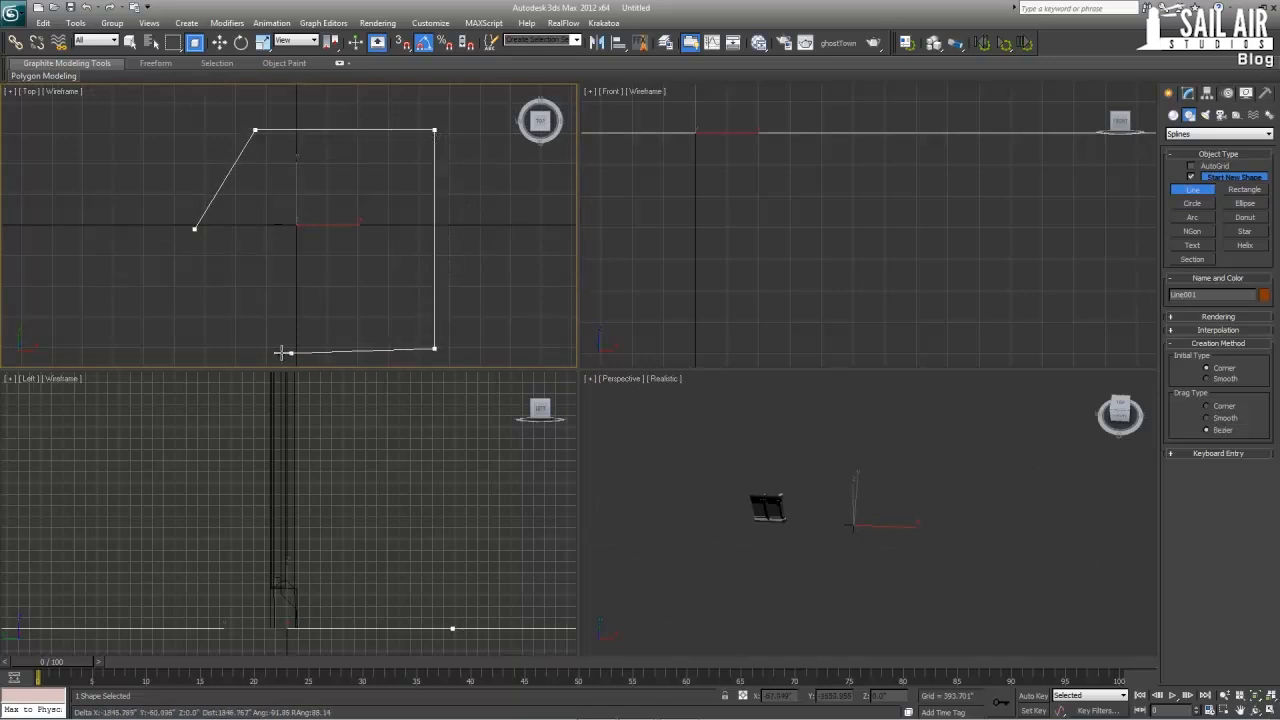
click(300, 348)
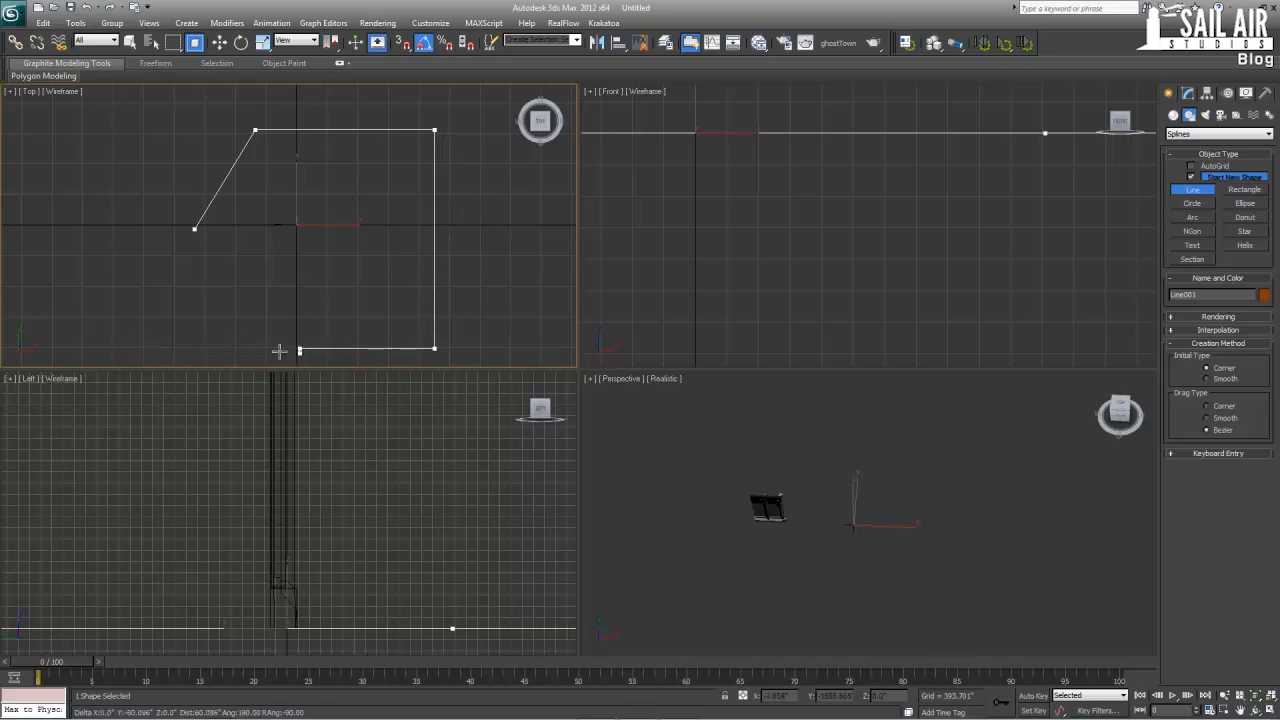
click(194, 308)
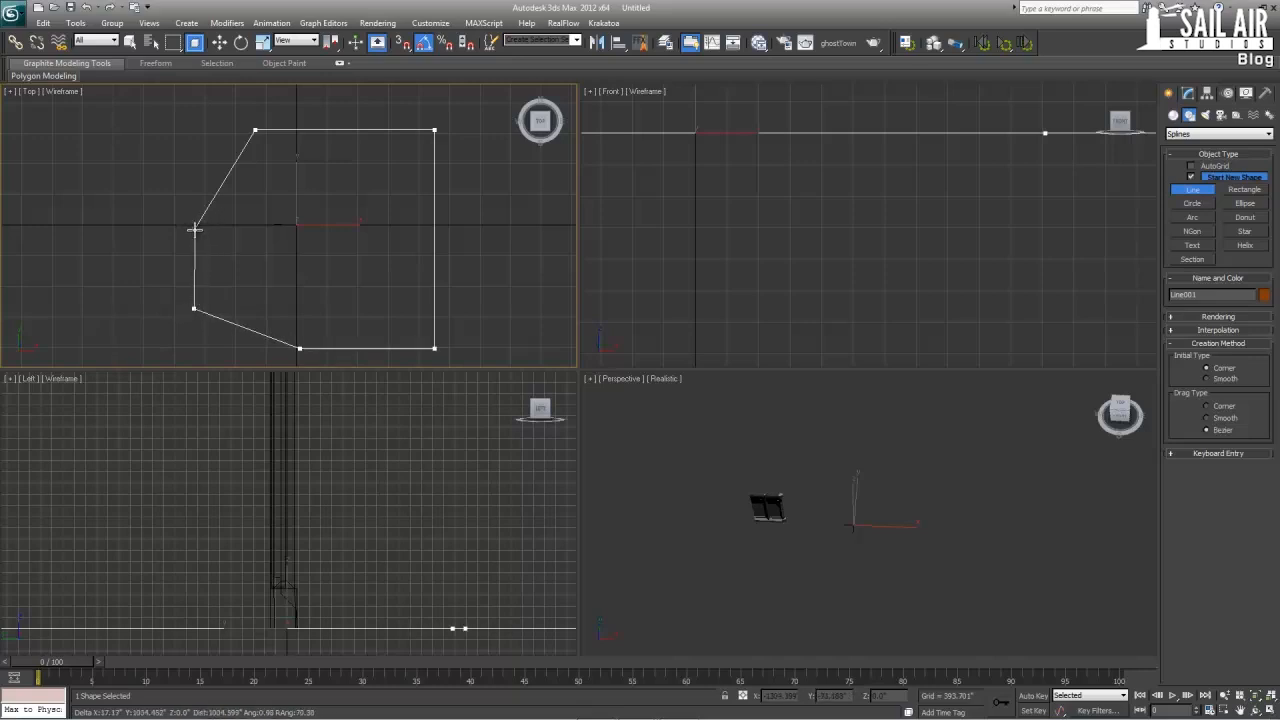
click(194, 228)
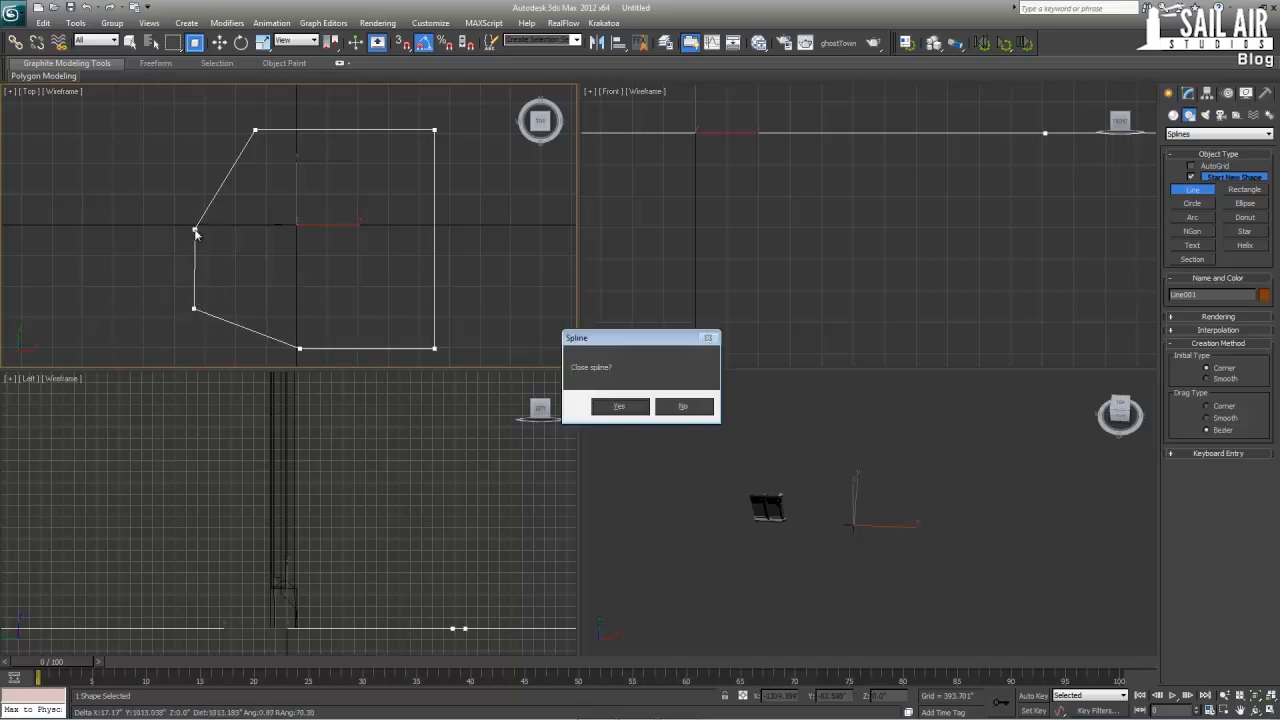
click(624, 412)
- Inspect the closed building outline in the full-size Perspective view and leave line drawing with the Move tool active
right_click(808, 490)
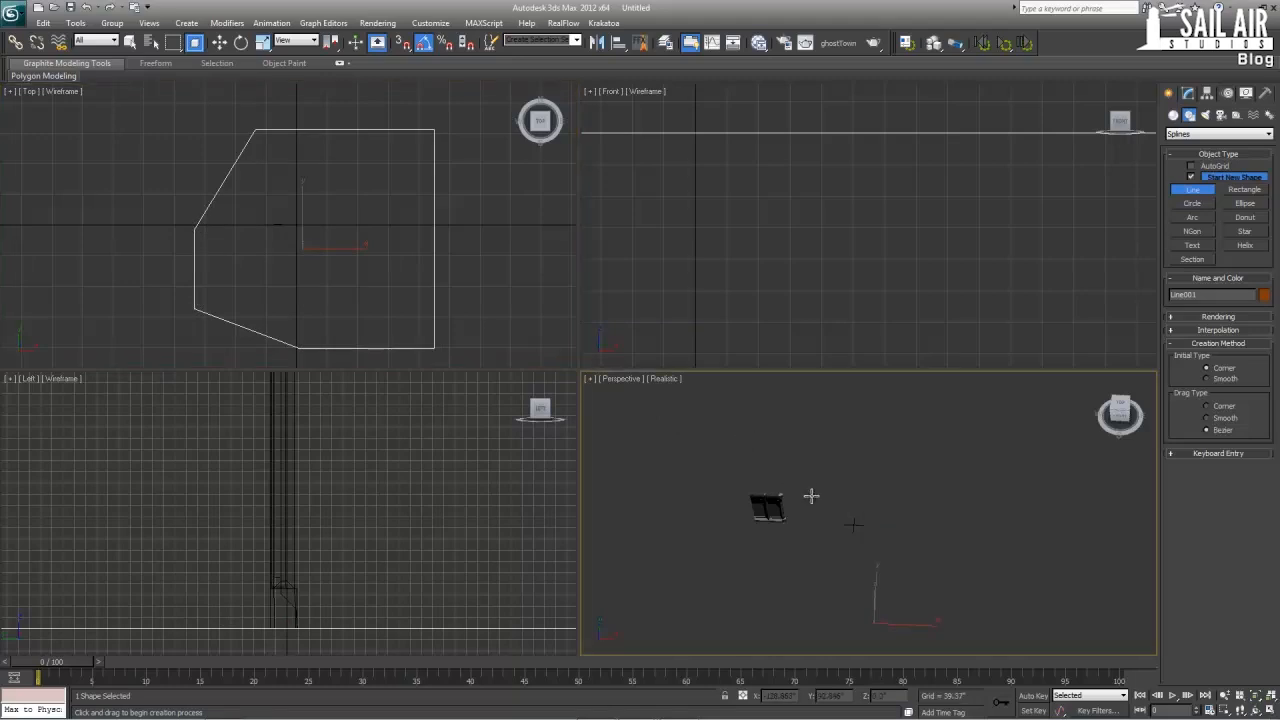
key(z)
key(alt+w)
alt+middle_drag(751, 440, 723, 394)
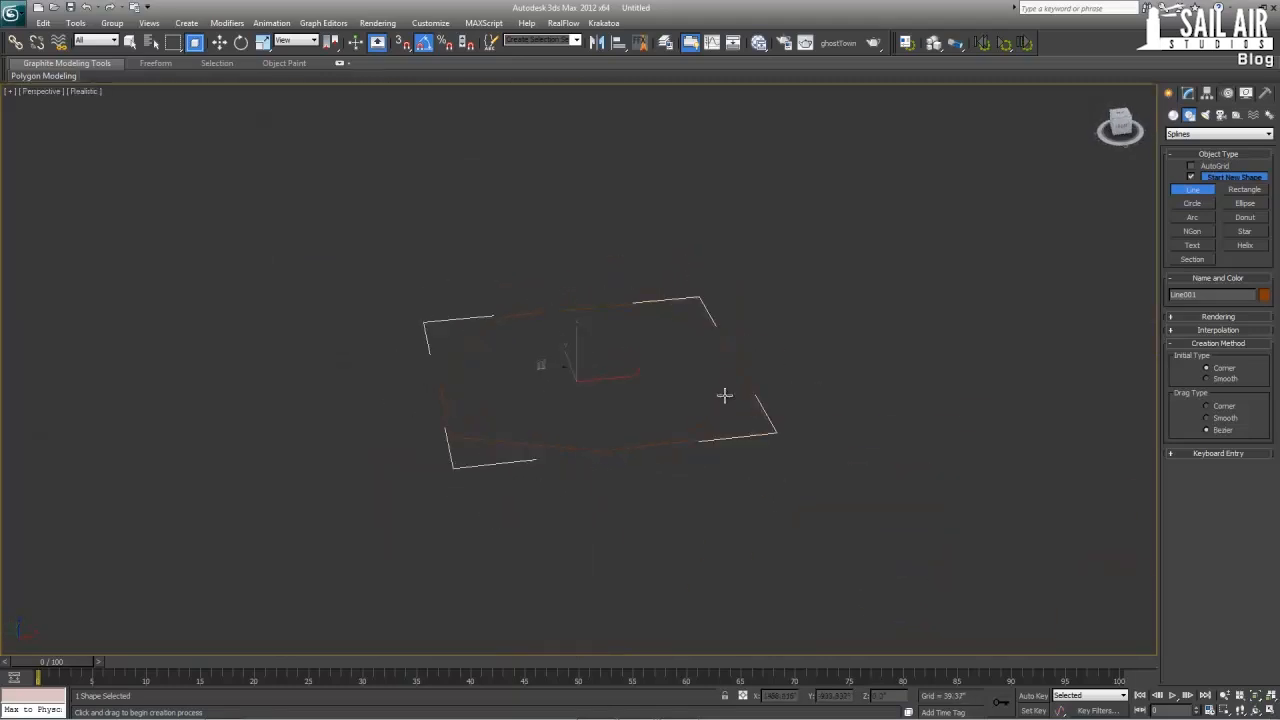
scroll(685, 433, up, 5)
key(w)
scroll(685, 433, down, 6)
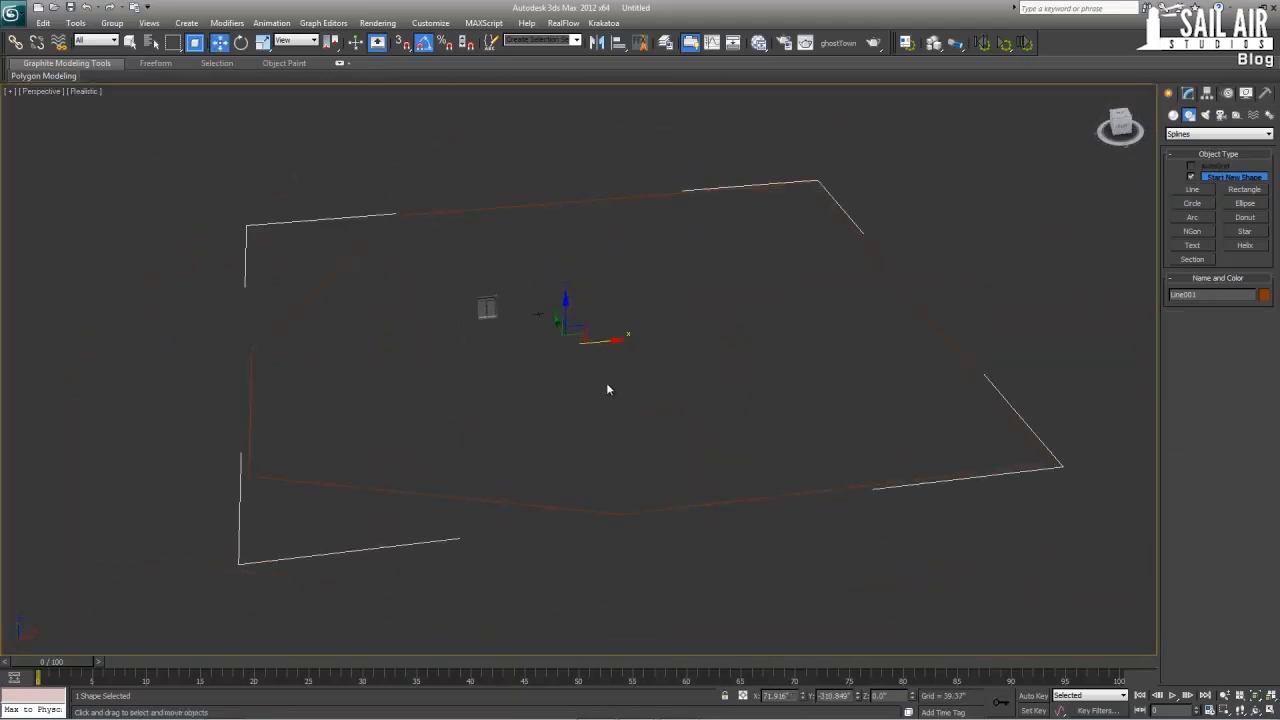
- Examine the three facade parts up close and compare their size with the surrounding outline, singling out the wall segment
drag(466, 288, 559, 364)
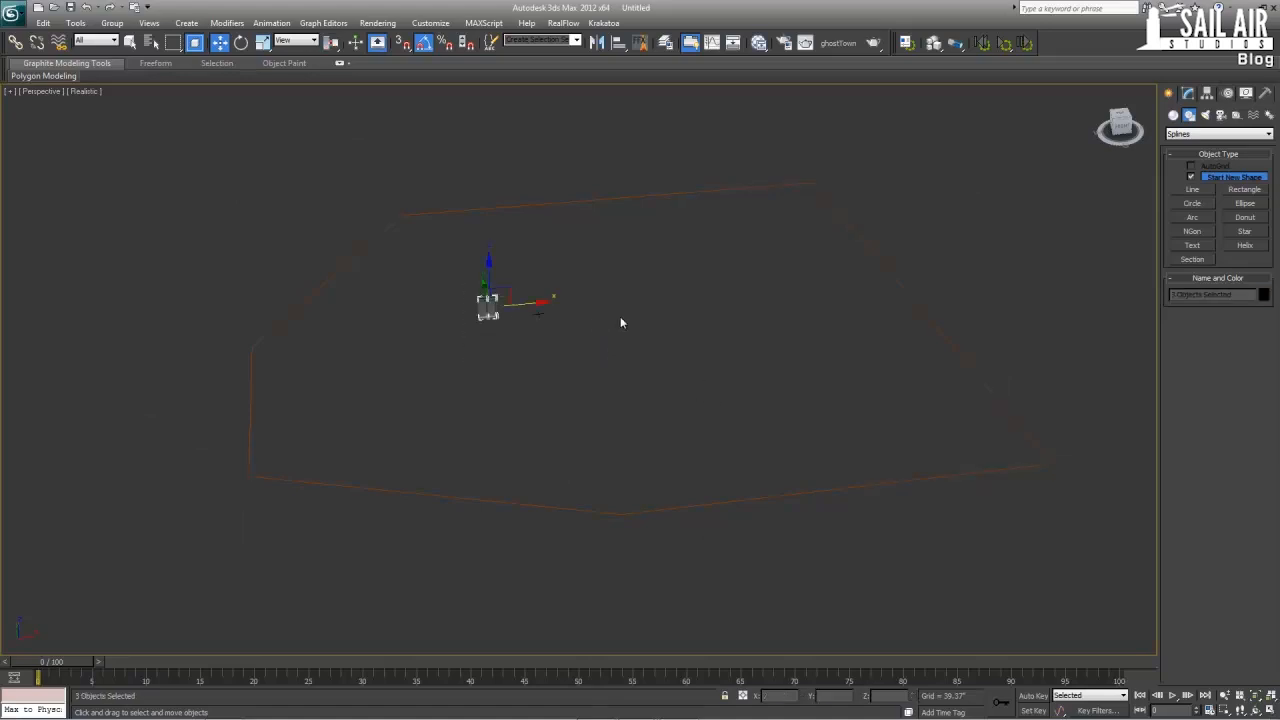
key(z)
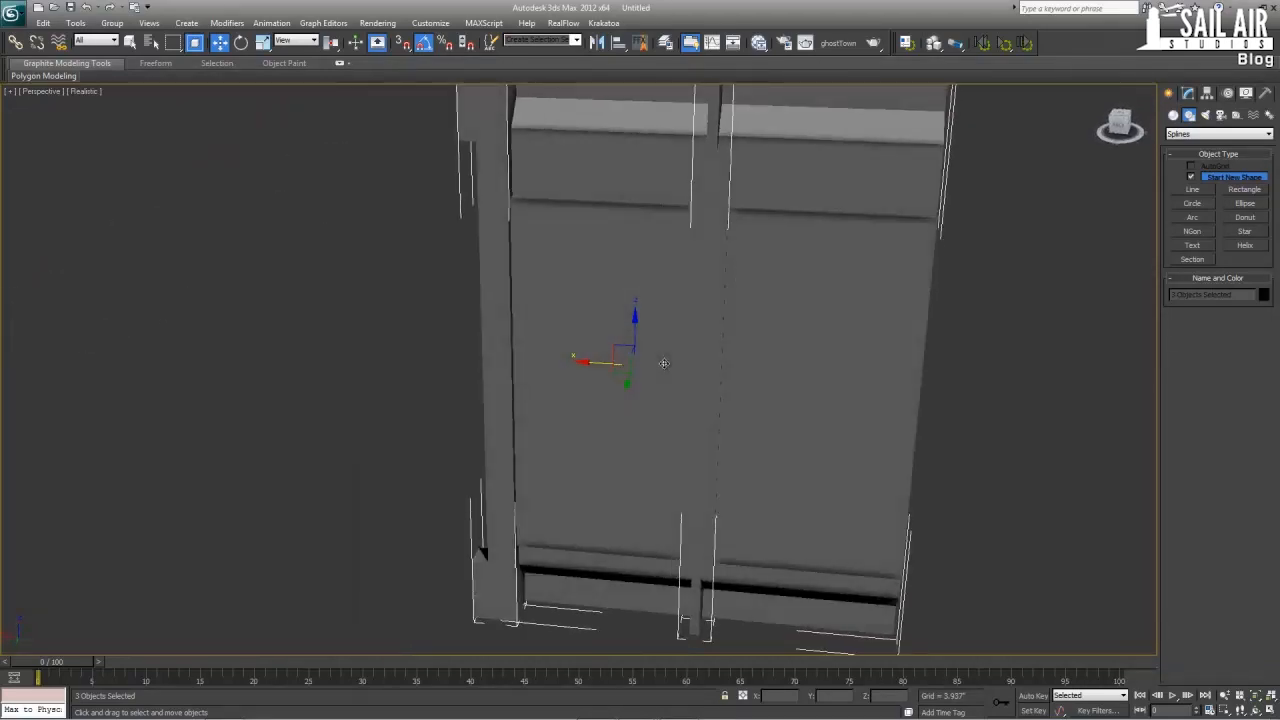
alt+middle_drag(664, 364, 405, 380)
scroll(397, 380, down, 12)
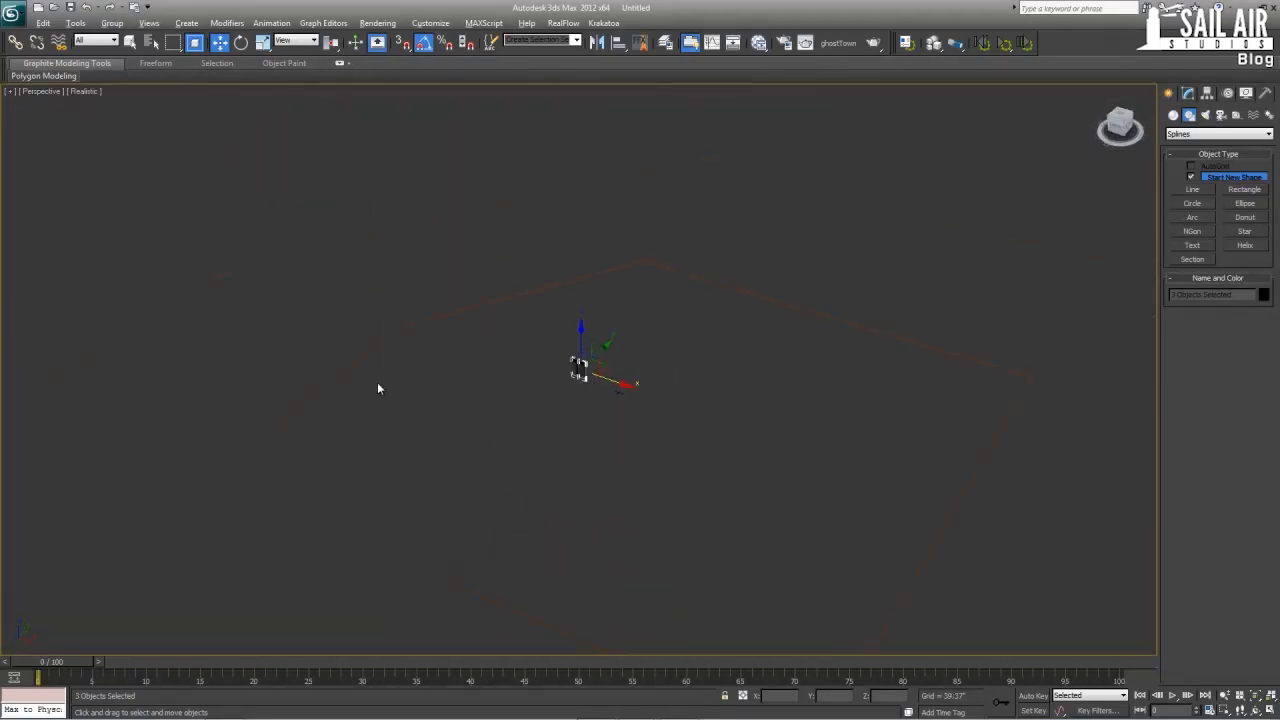
scroll(480, 372, up, 4)
middle_drag(606, 356, 681, 331)
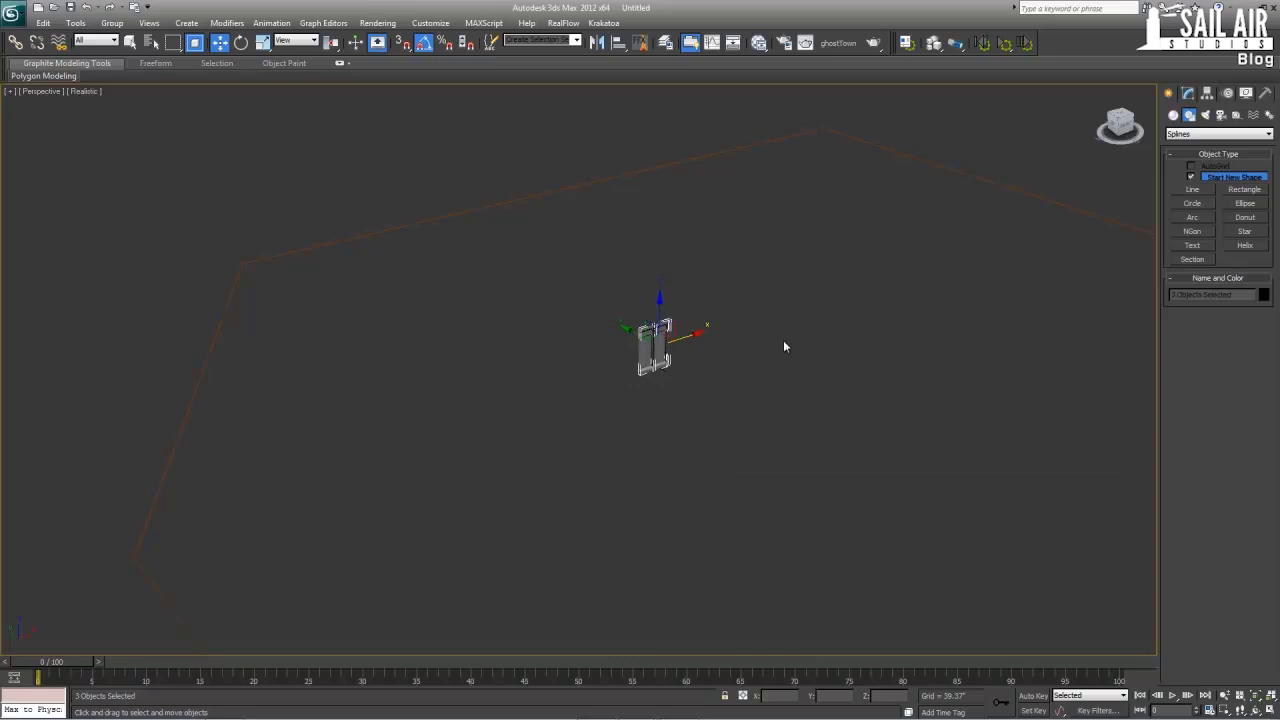
scroll(783, 347, up, 5)
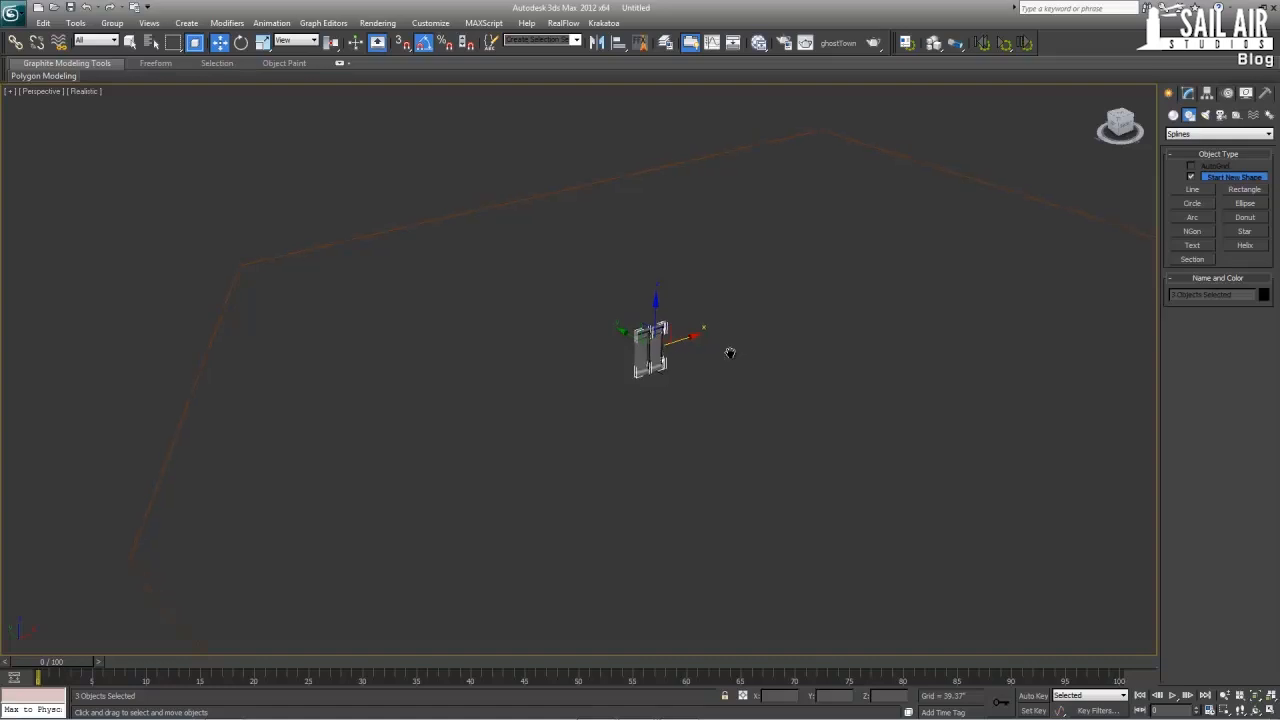
scroll(779, 346, up, 10)
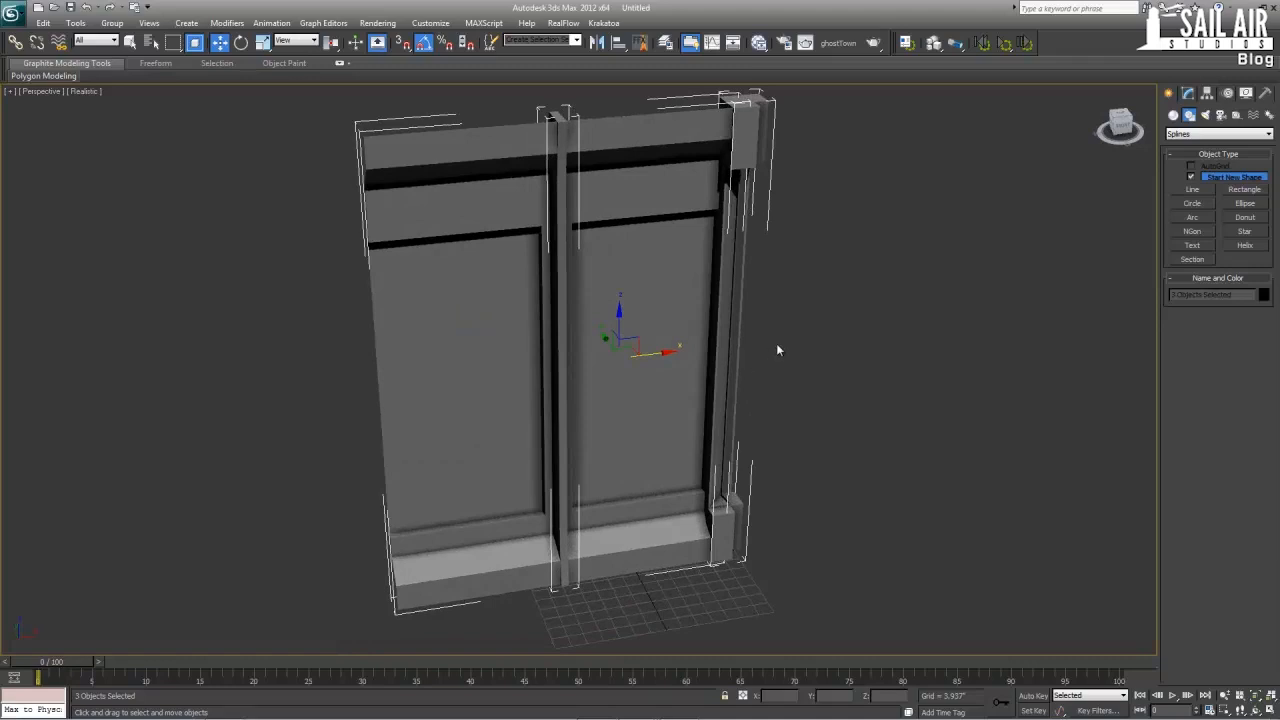
click(652, 333)
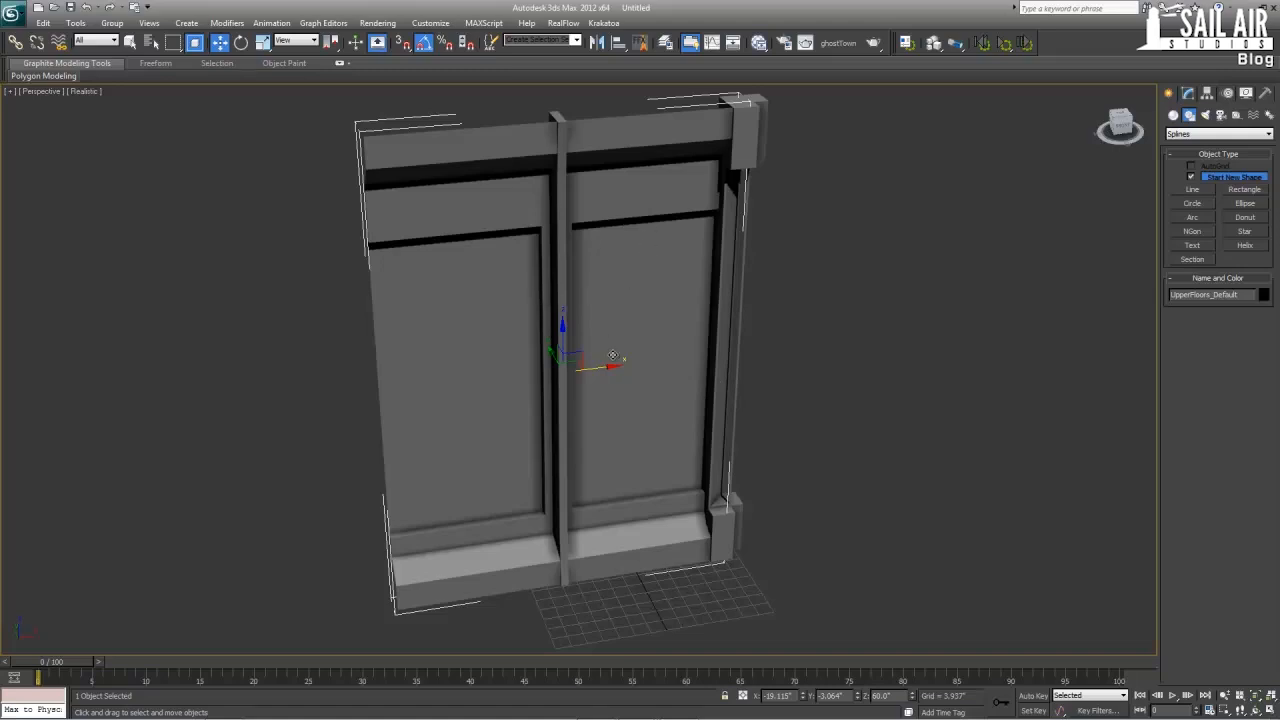
scroll(771, 406, down, 10)
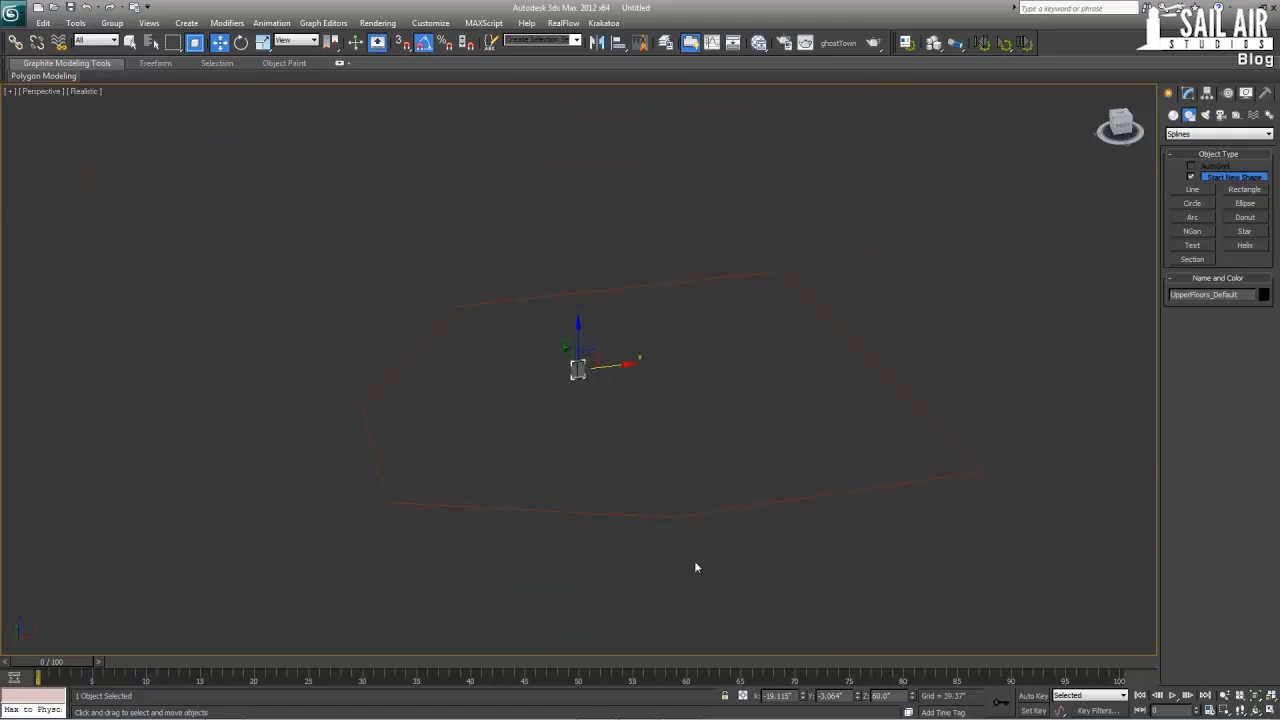
scroll(683, 382, up, 10)
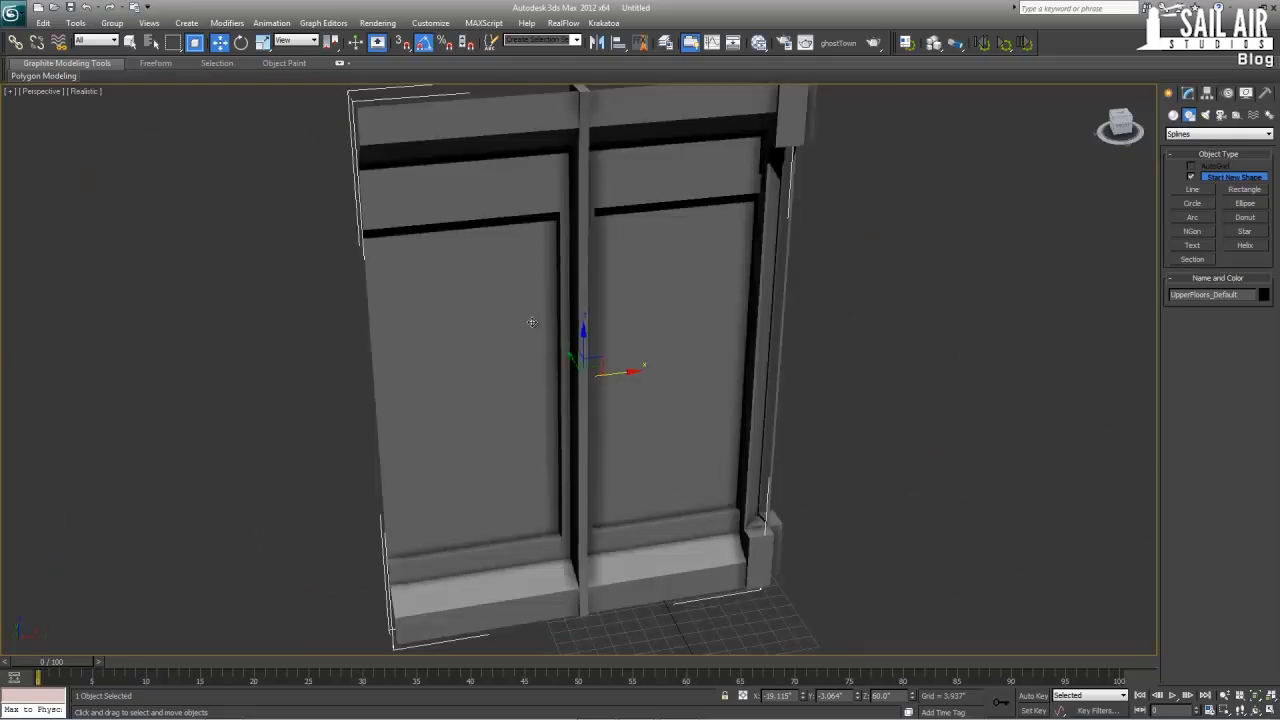
- Open the Slate Material Editor and look through the available mental ray material types
click(815, 318)
click(659, 382)
key(m)
right_click(547, 323)
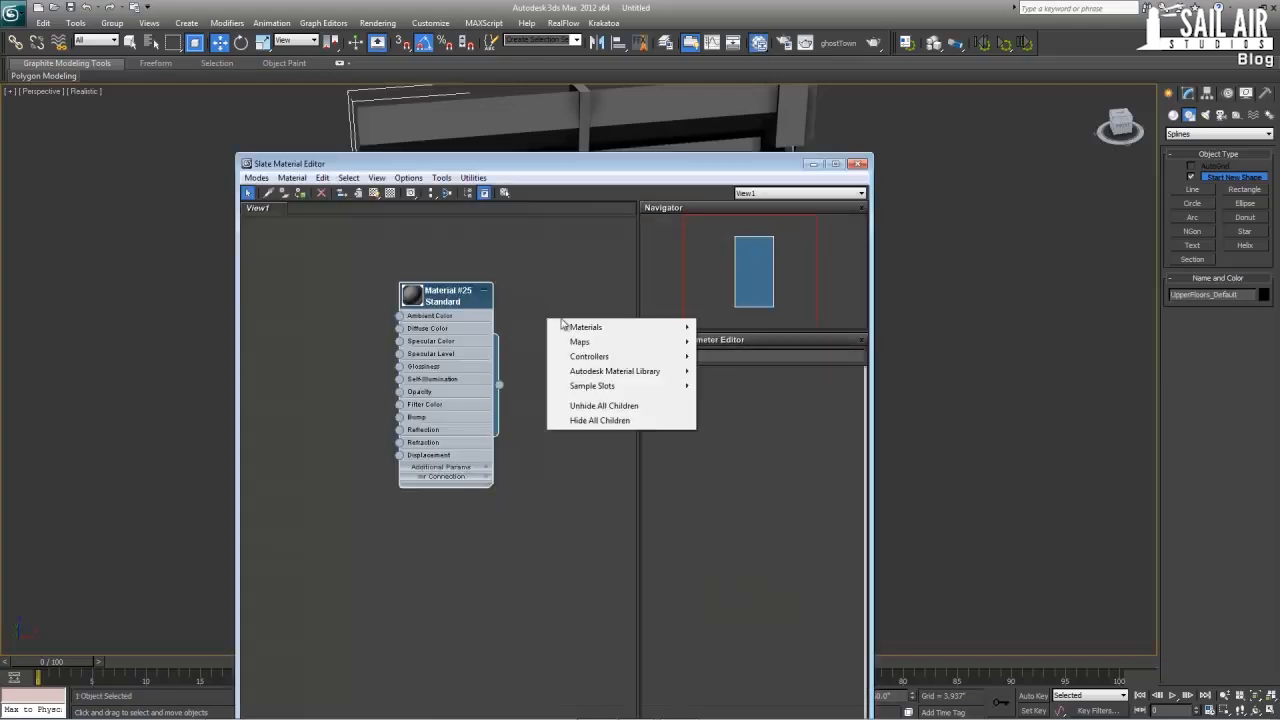
mouse_move(680, 328)
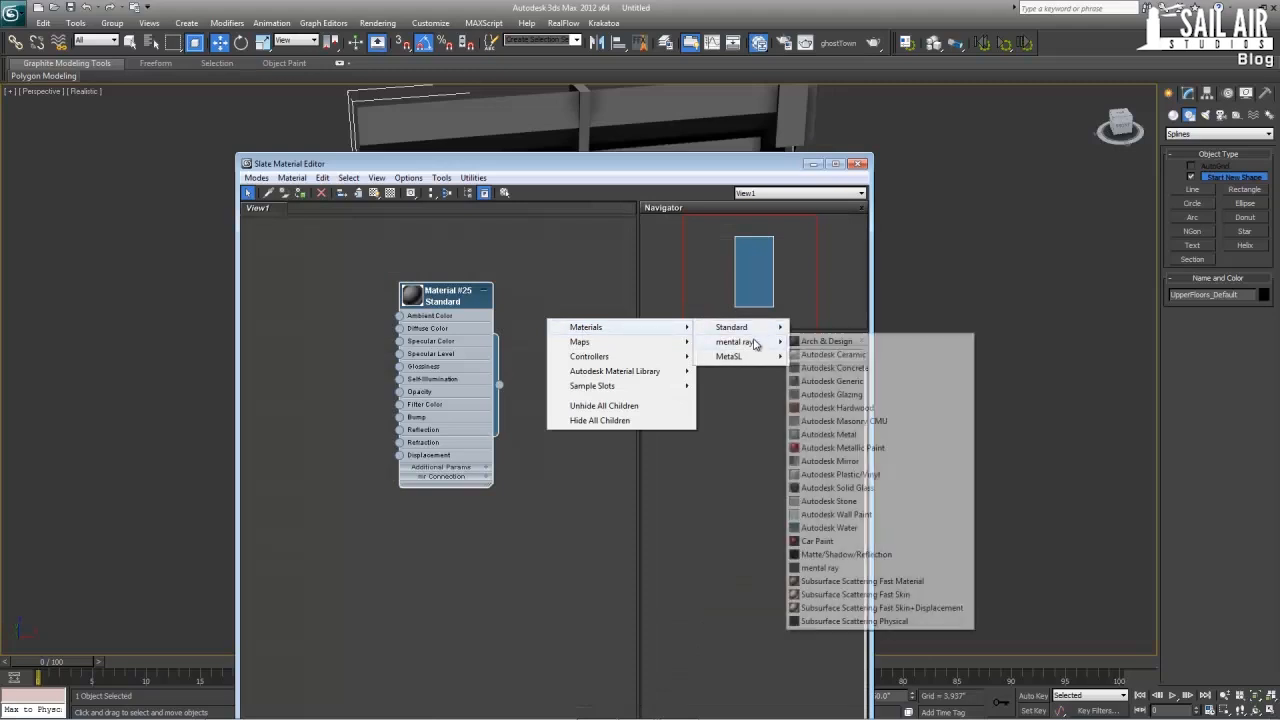
- Check the assigned production renderer in Render Setup and look through the available renderers without changing the assignment
click(378, 11)
click(378, 22)
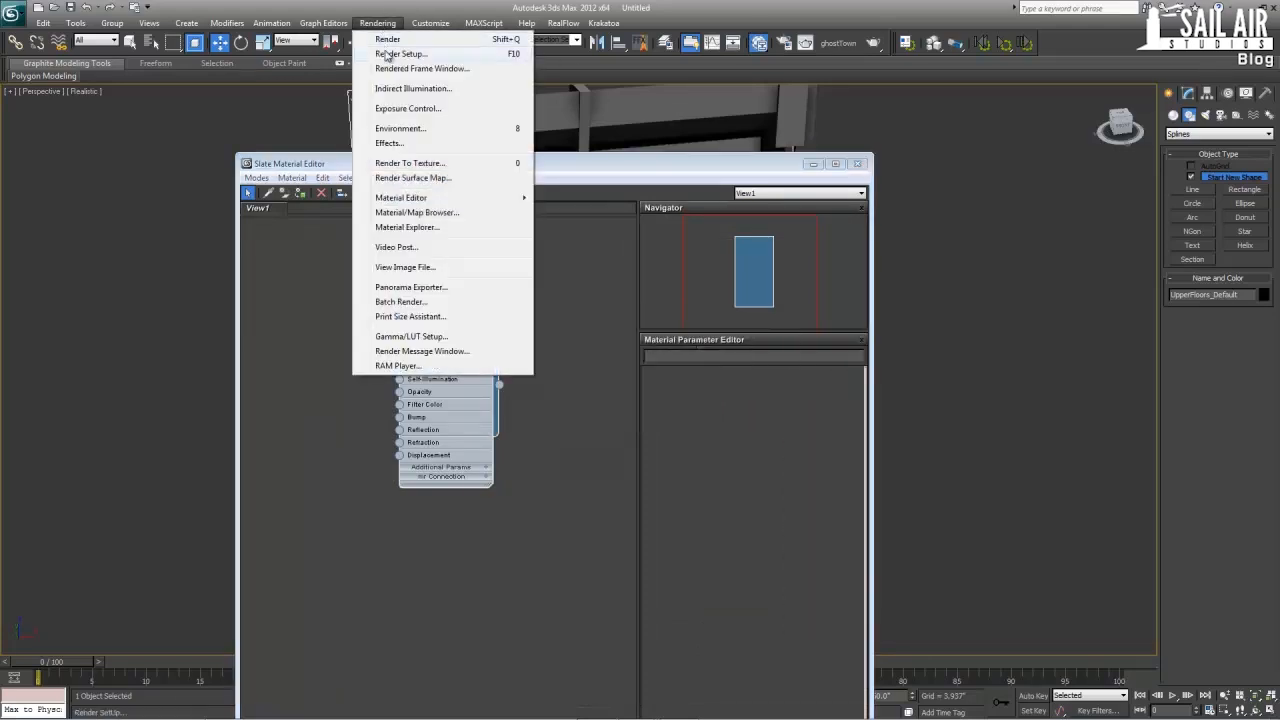
click(387, 54)
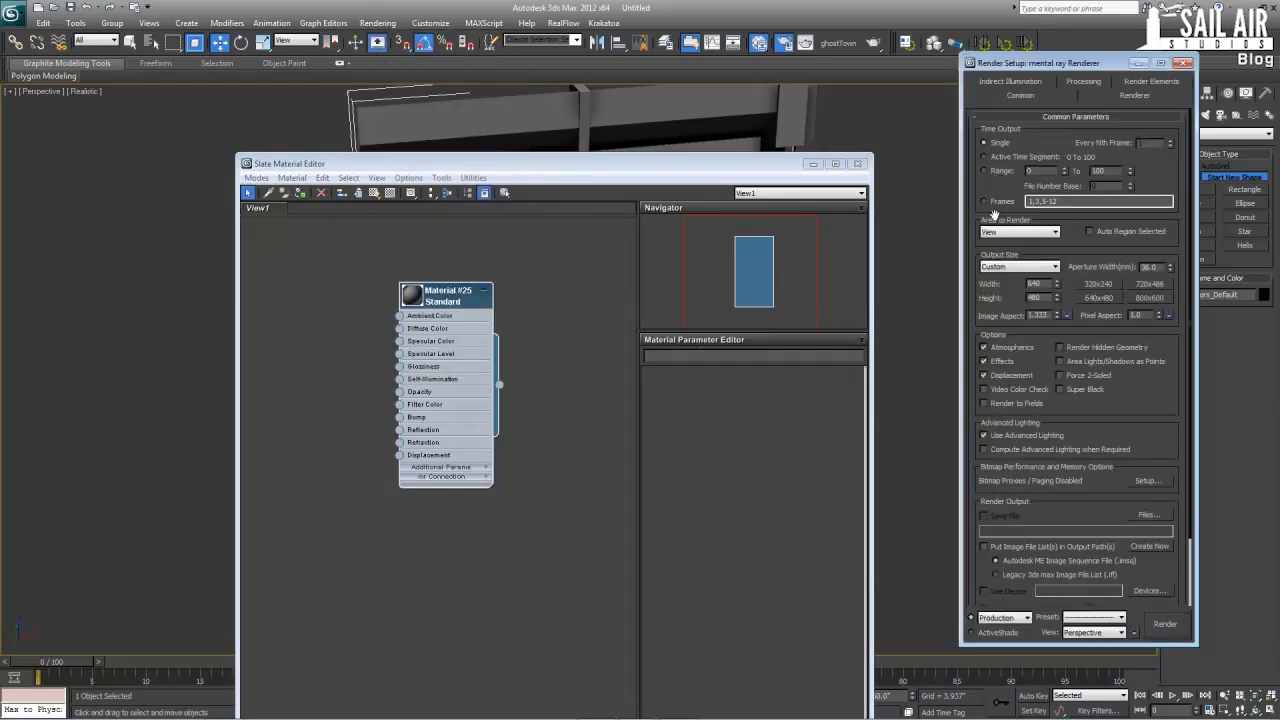
drag(1078, 68, 936, 88)
scroll(1000, 400, down, 2)
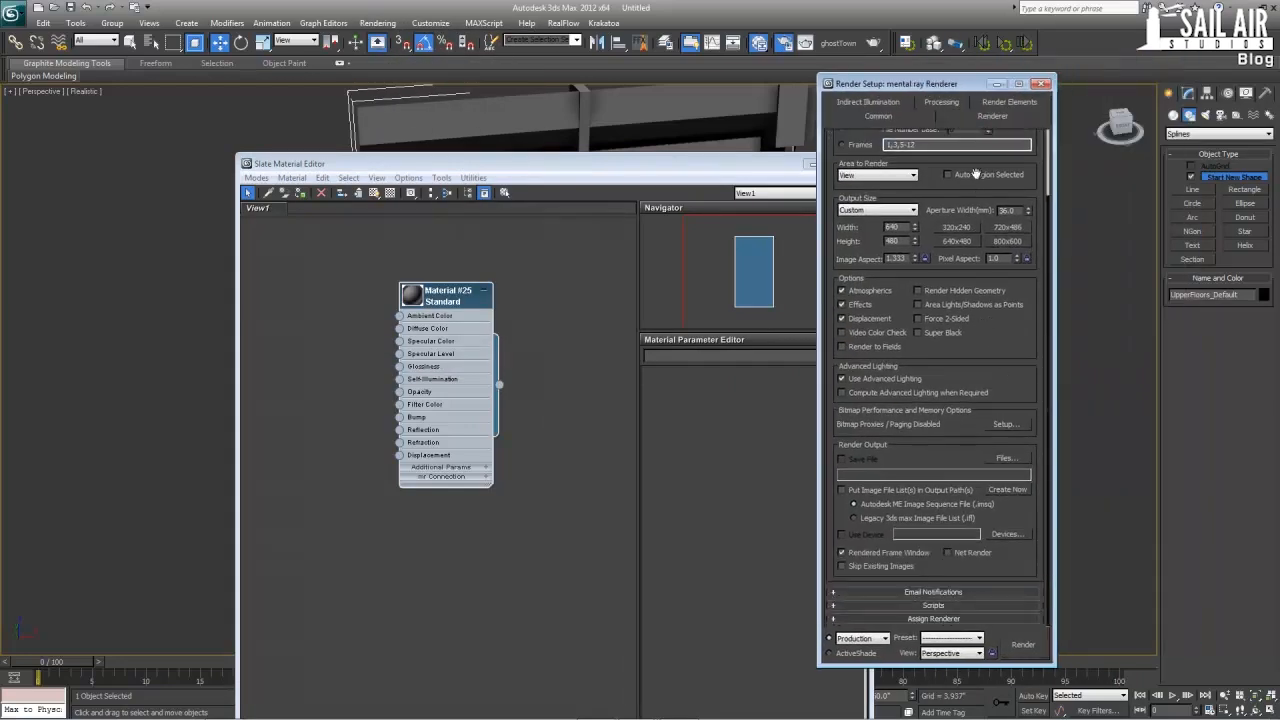
click(936, 621)
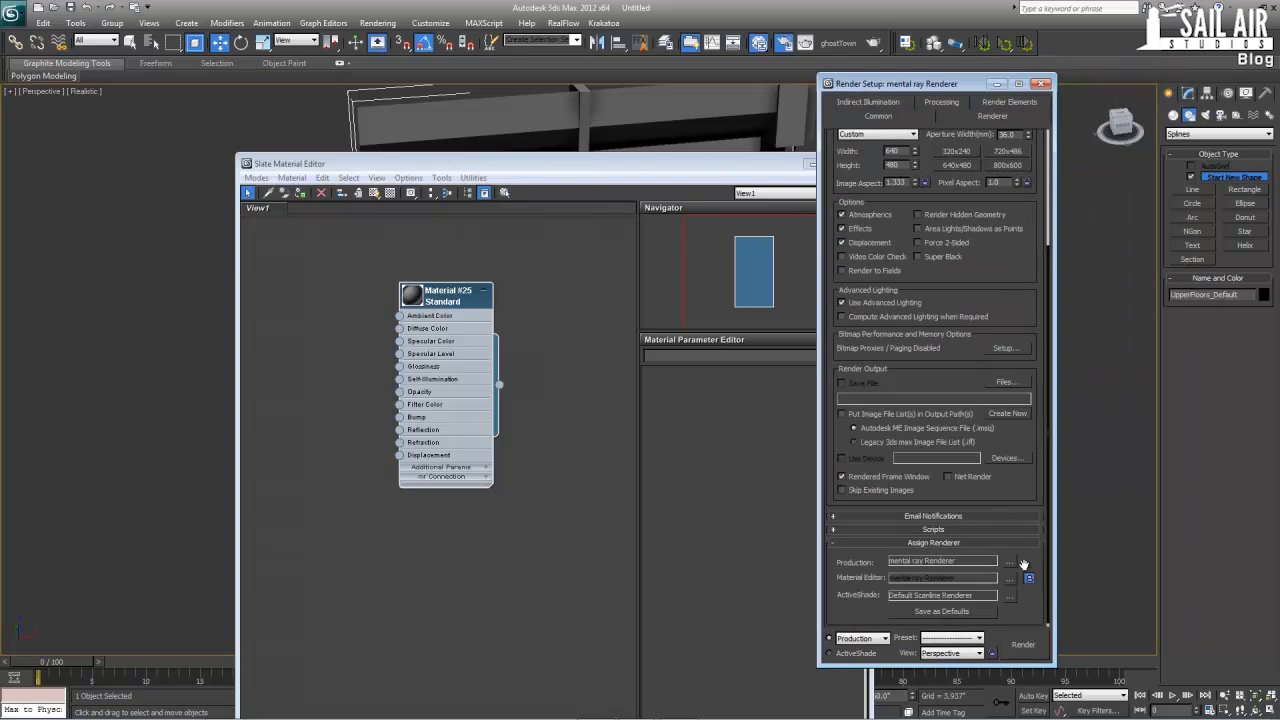
click(1011, 561)
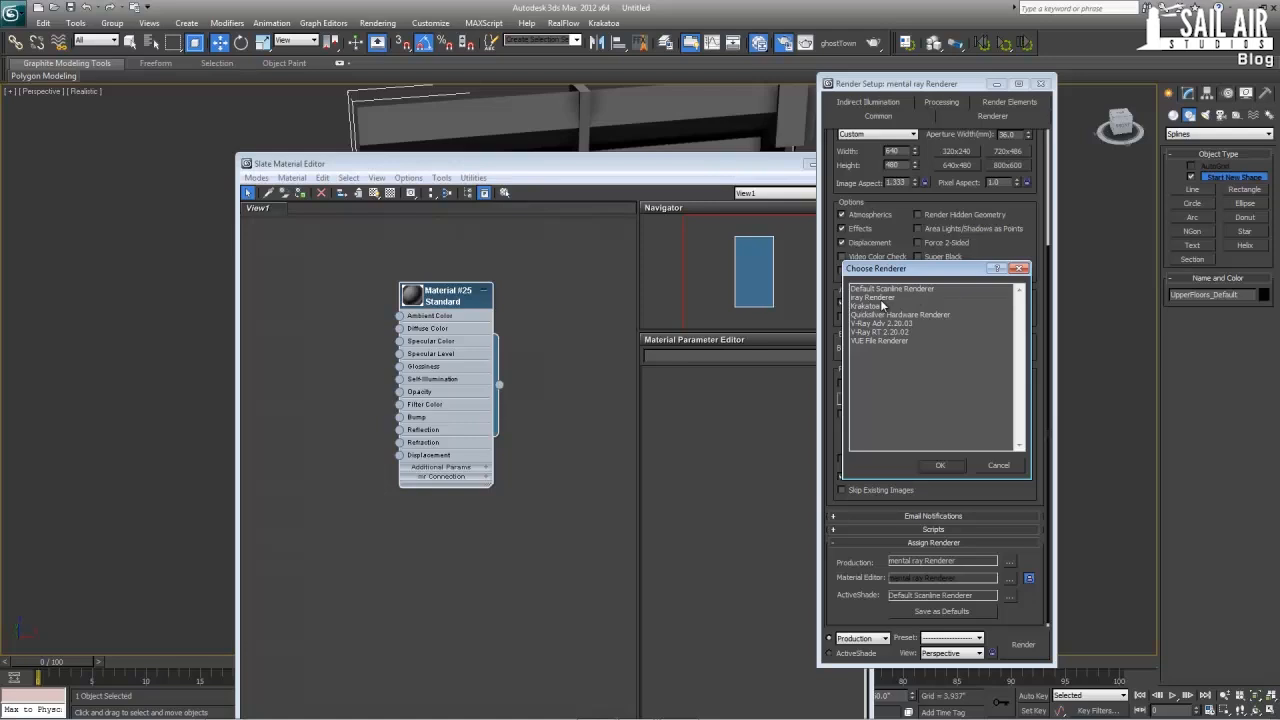
click(1000, 466)
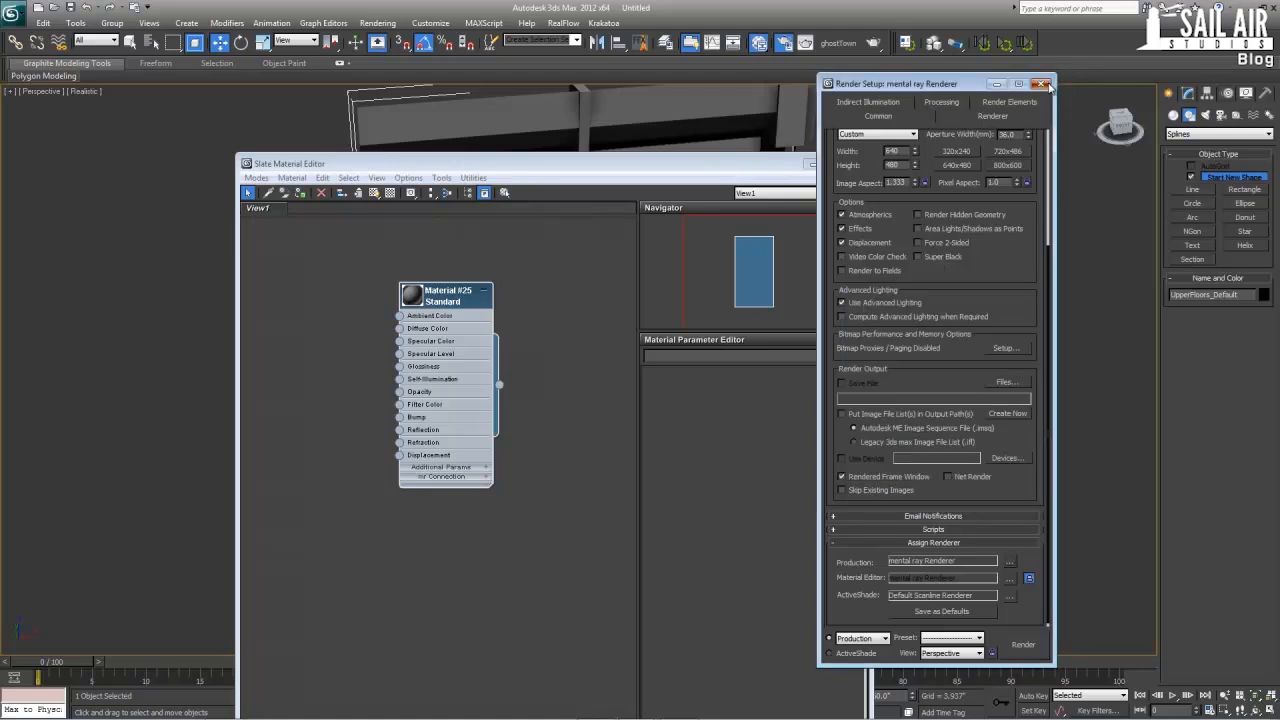
click(1046, 86)
- Add a mental ray Arch & Design material node beside the Standard material in the Slate Material Editor
middle_drag(508, 308, 416, 335)
scroll(416, 335, down, 1)
right_click(441, 323)
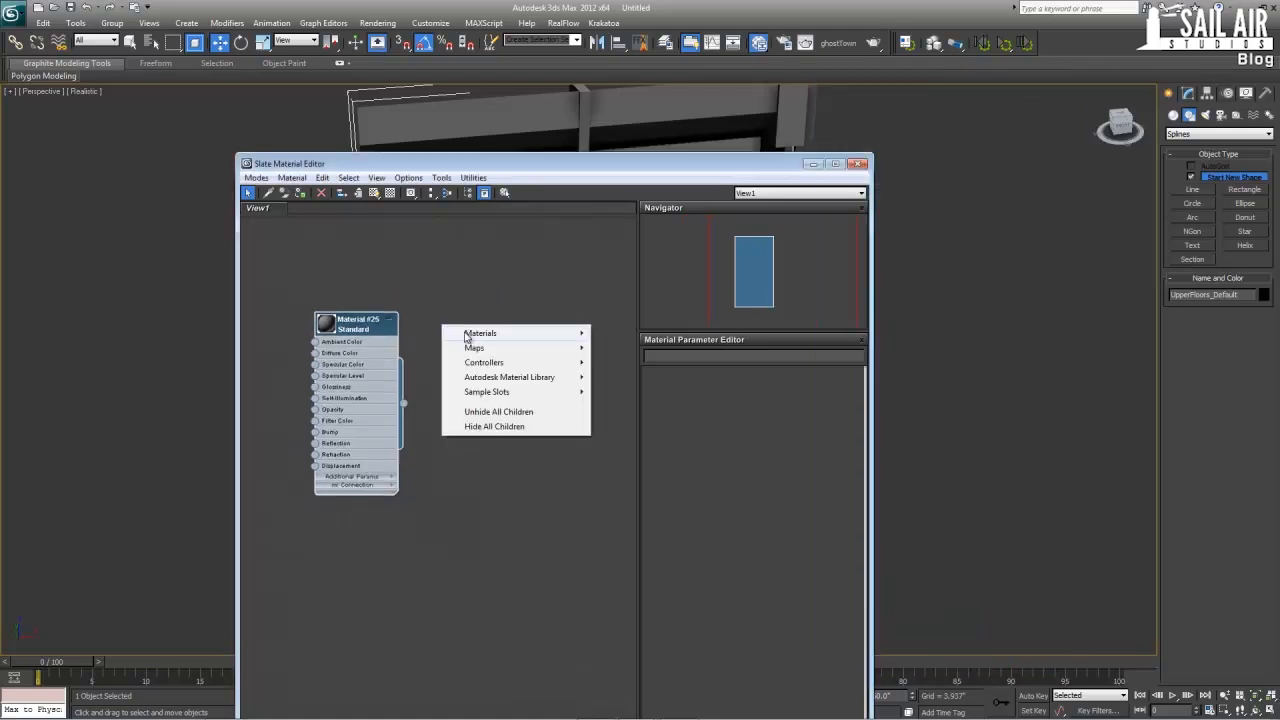
mouse_move(468, 335)
mouse_move(648, 352)
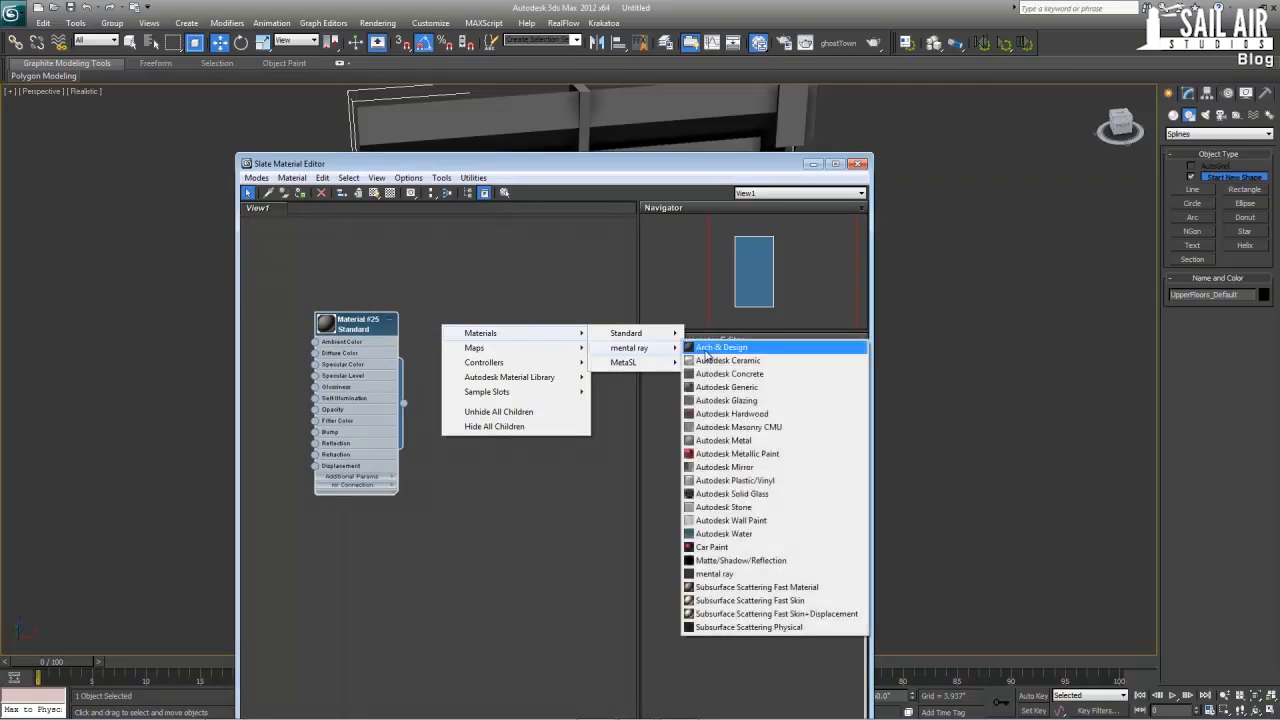
click(706, 354)
drag(453, 326, 525, 292)
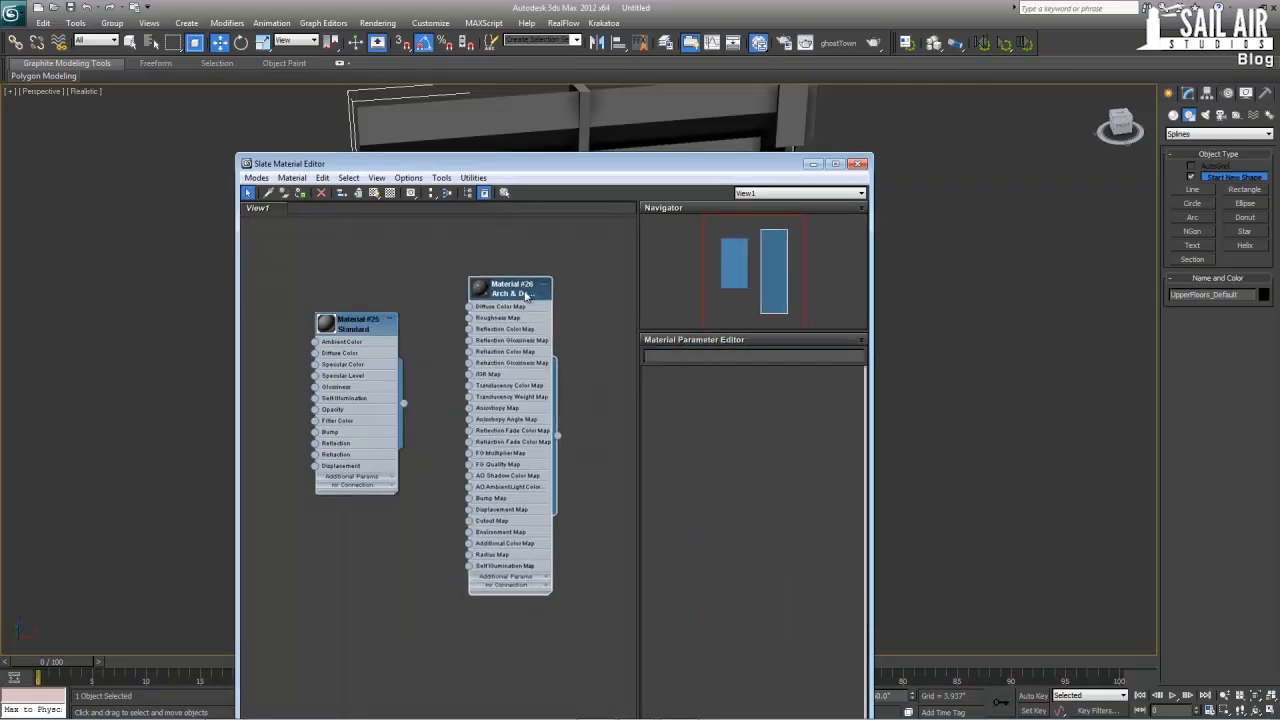
- Apply the Glass (Thin Geometry) template to the new Arch & Design material
click(855, 386)
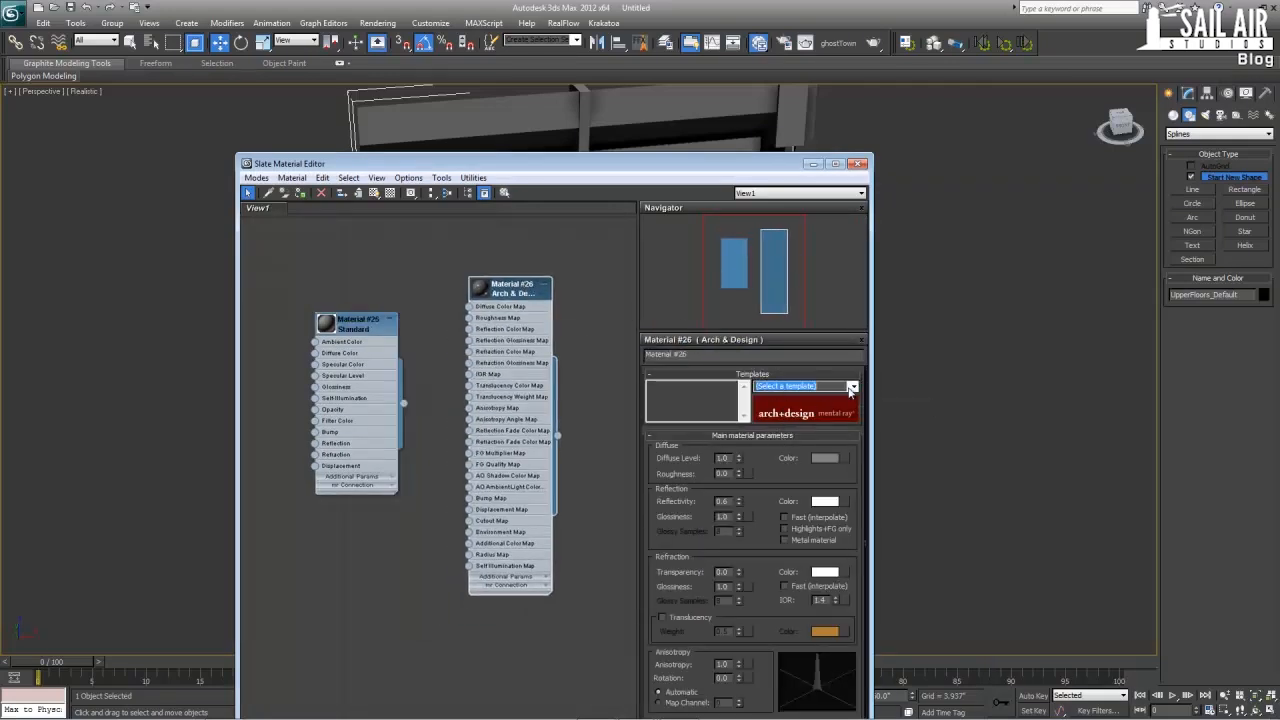
scroll(852, 503, down, 2)
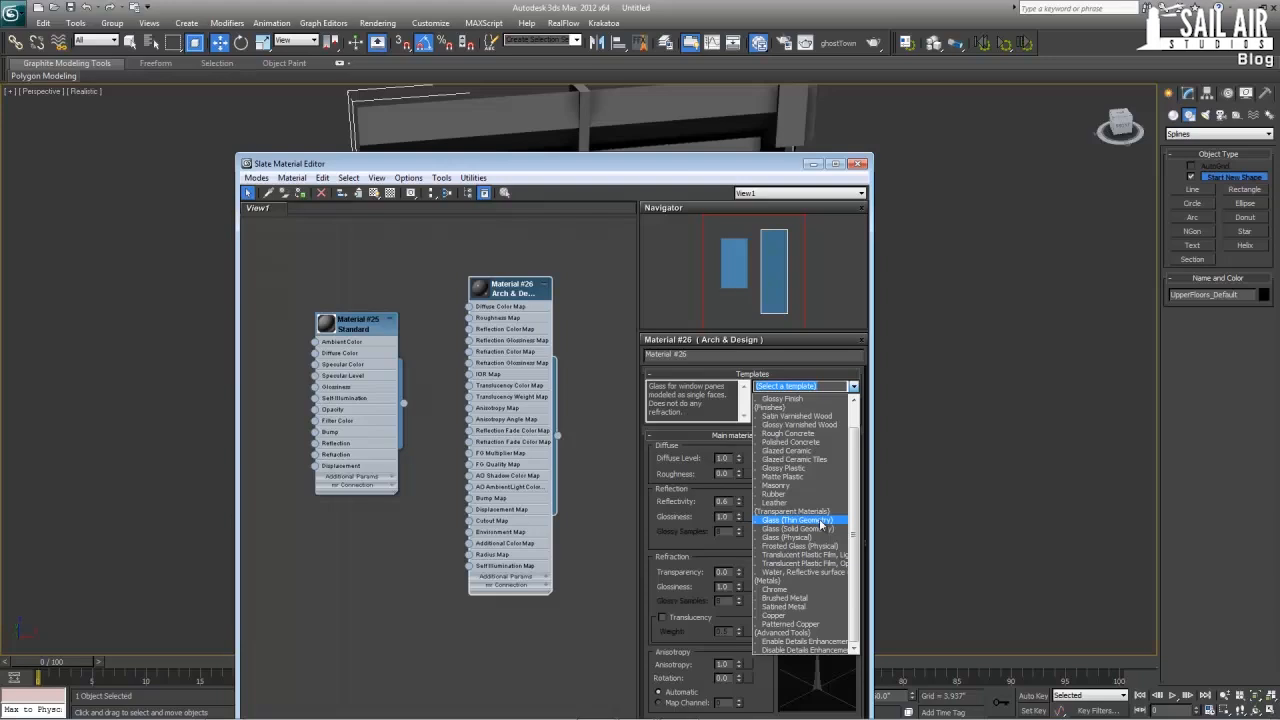
click(819, 518)
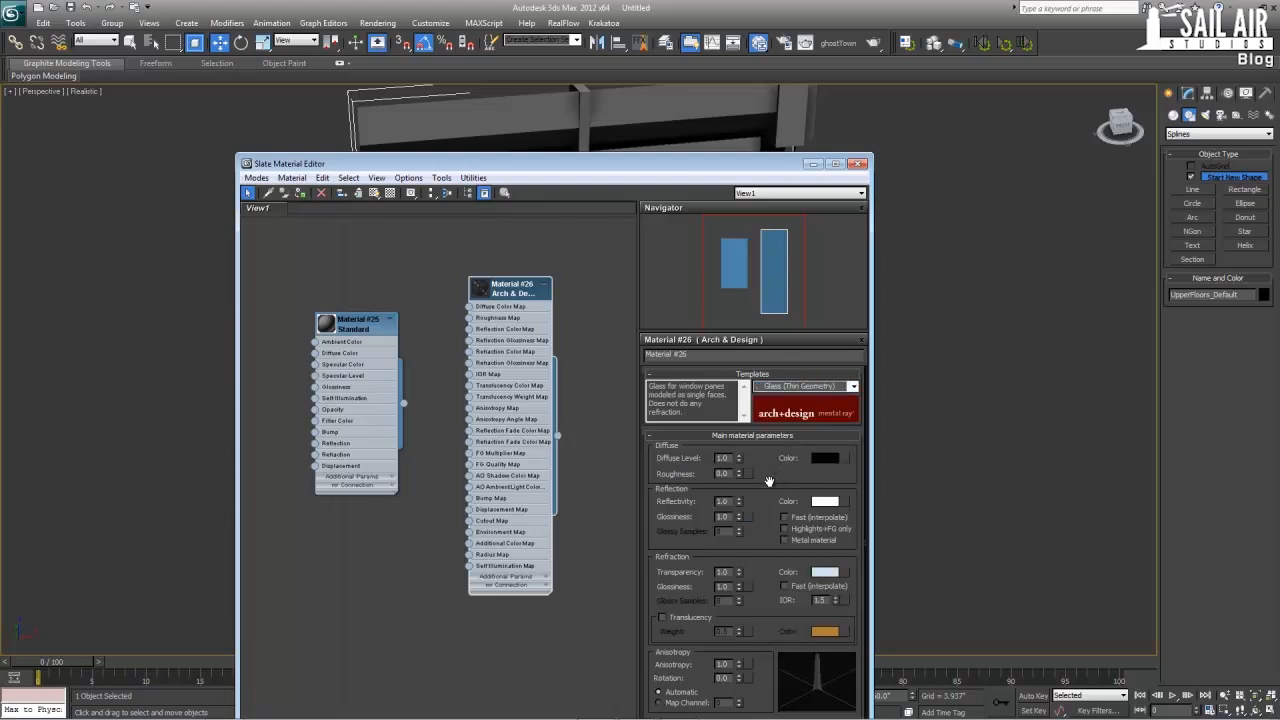
- Review the glass material's advanced rendering options and set its refraction transparency to 0.2
scroll(774, 370, down, 4)
scroll(774, 370, down, 2)
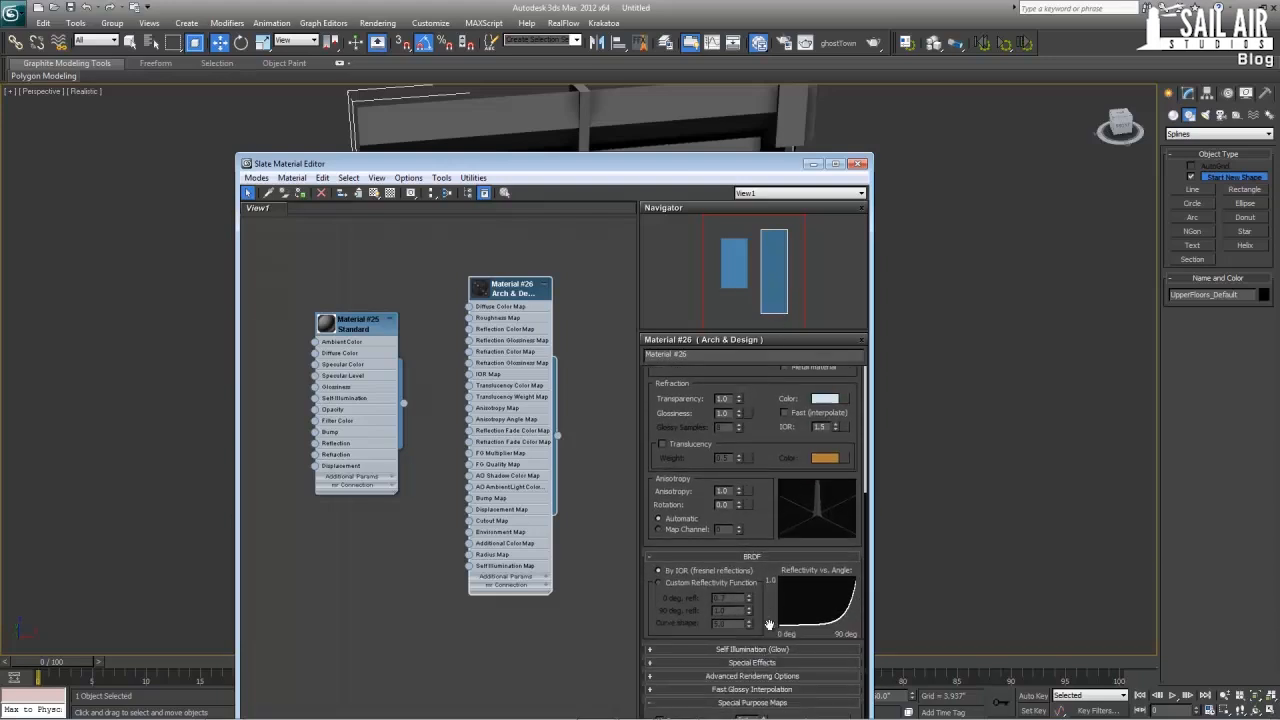
click(751, 676)
drag(713, 166, 738, 59)
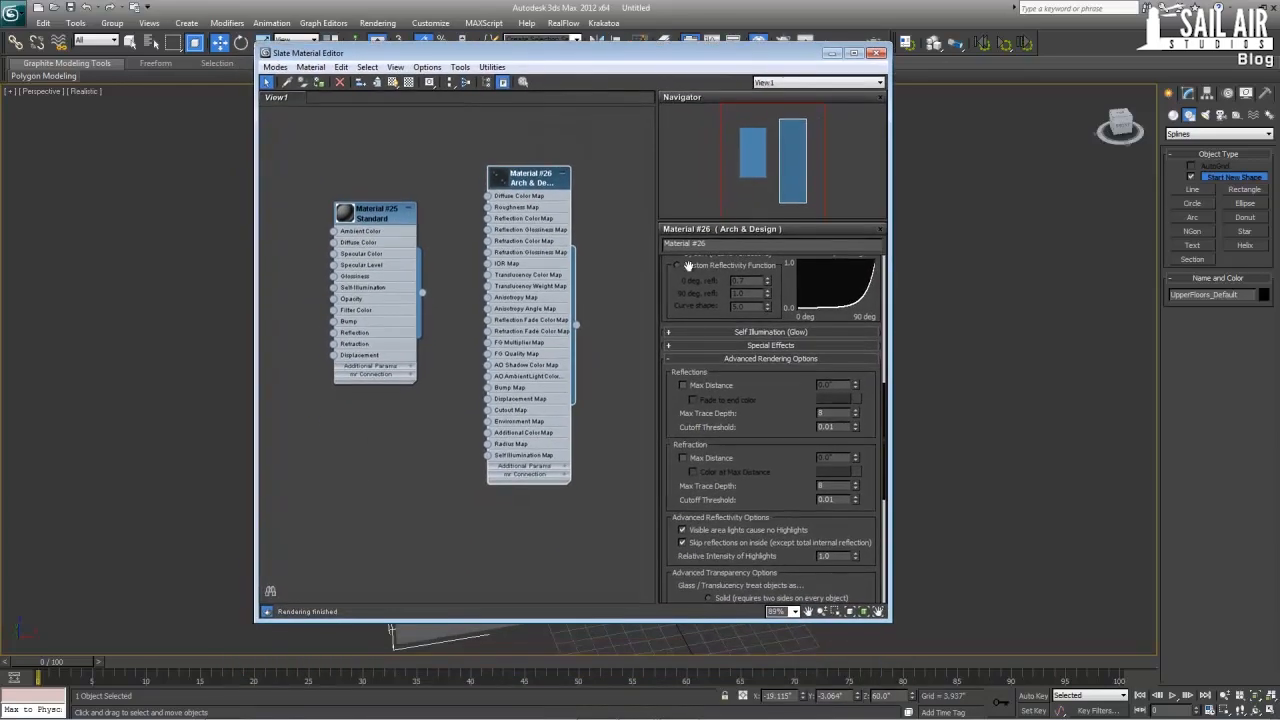
drag(769, 494, 770, 603)
drag(783, 317, 785, 481)
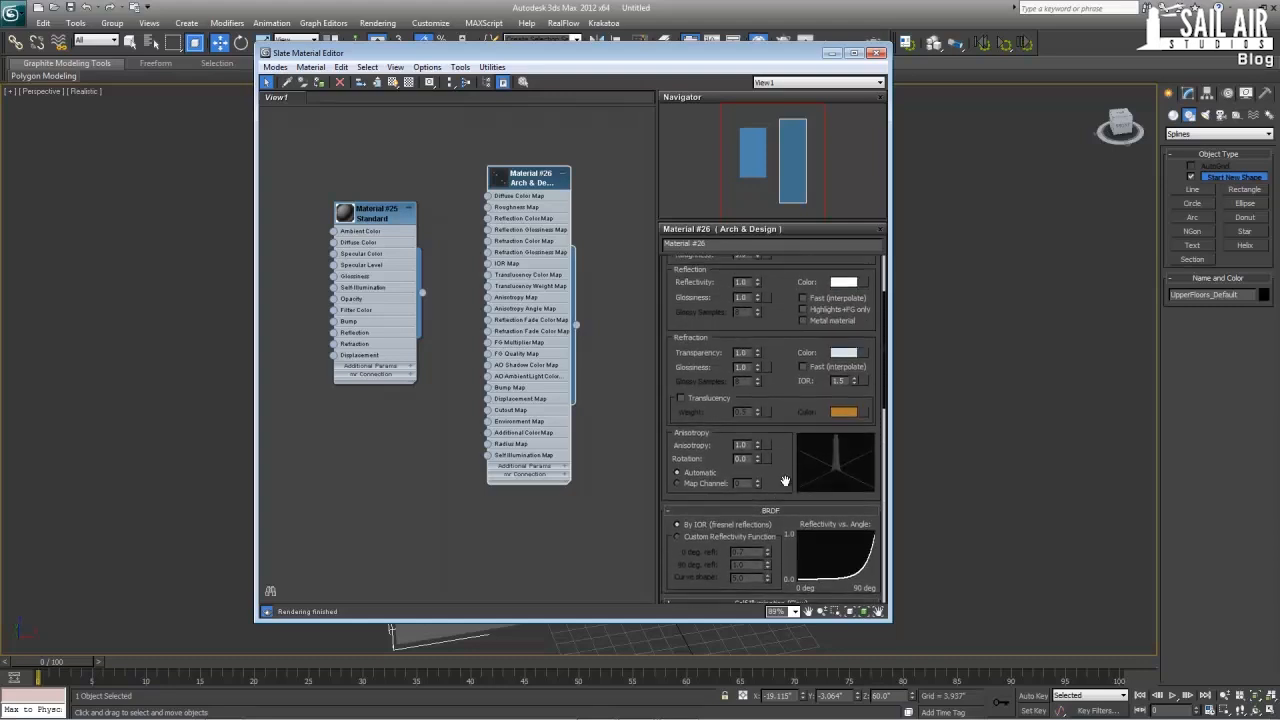
scroll(769, 368, up, 2)
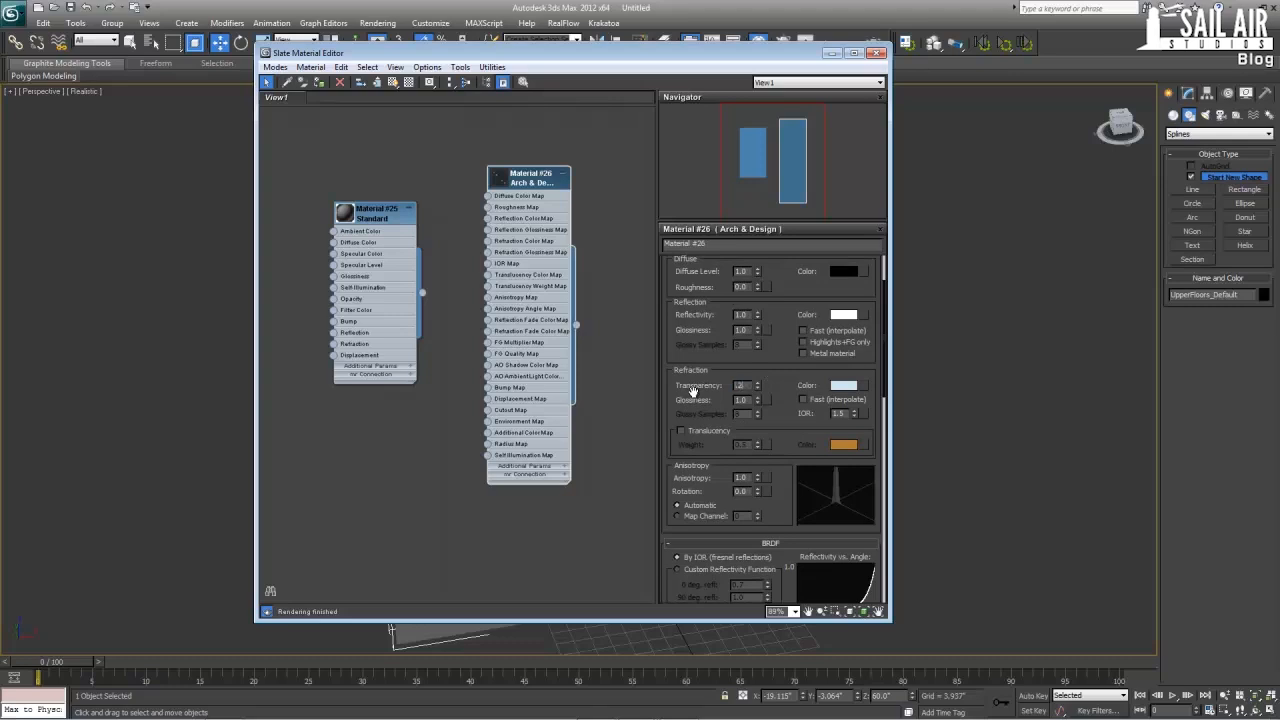
key(Return)
- Add a second Arch & Design material node and place it directly below the glass material
drag(570, 54, 833, 52)
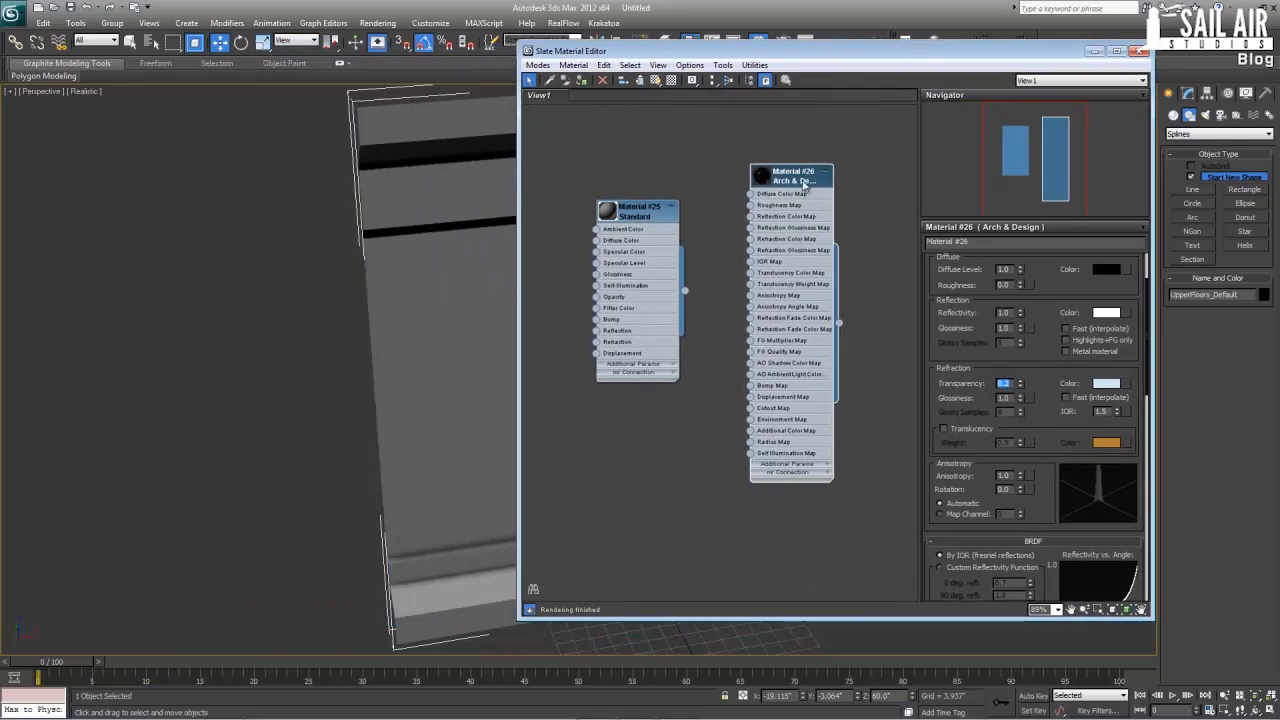
middle_drag(815, 206, 735, 180)
scroll(735, 180, down, 2)
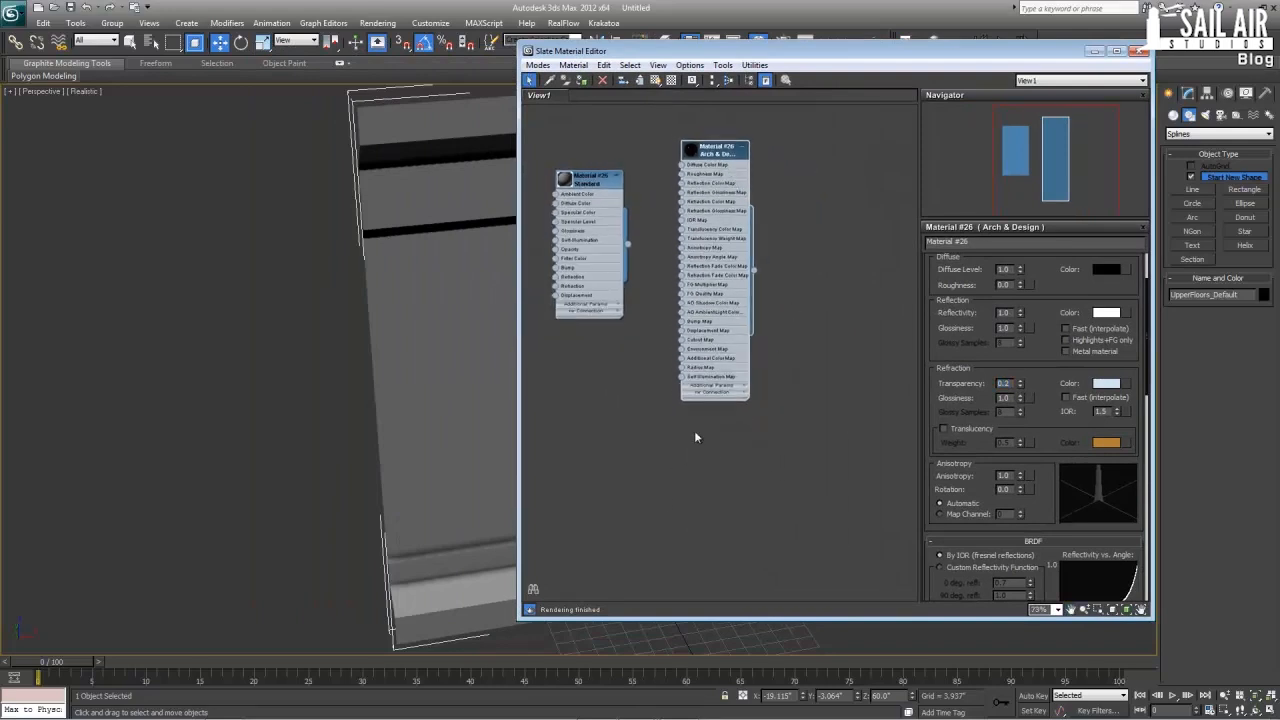
right_click(696, 437)
mouse_move(760, 440)
mouse_move(880, 440)
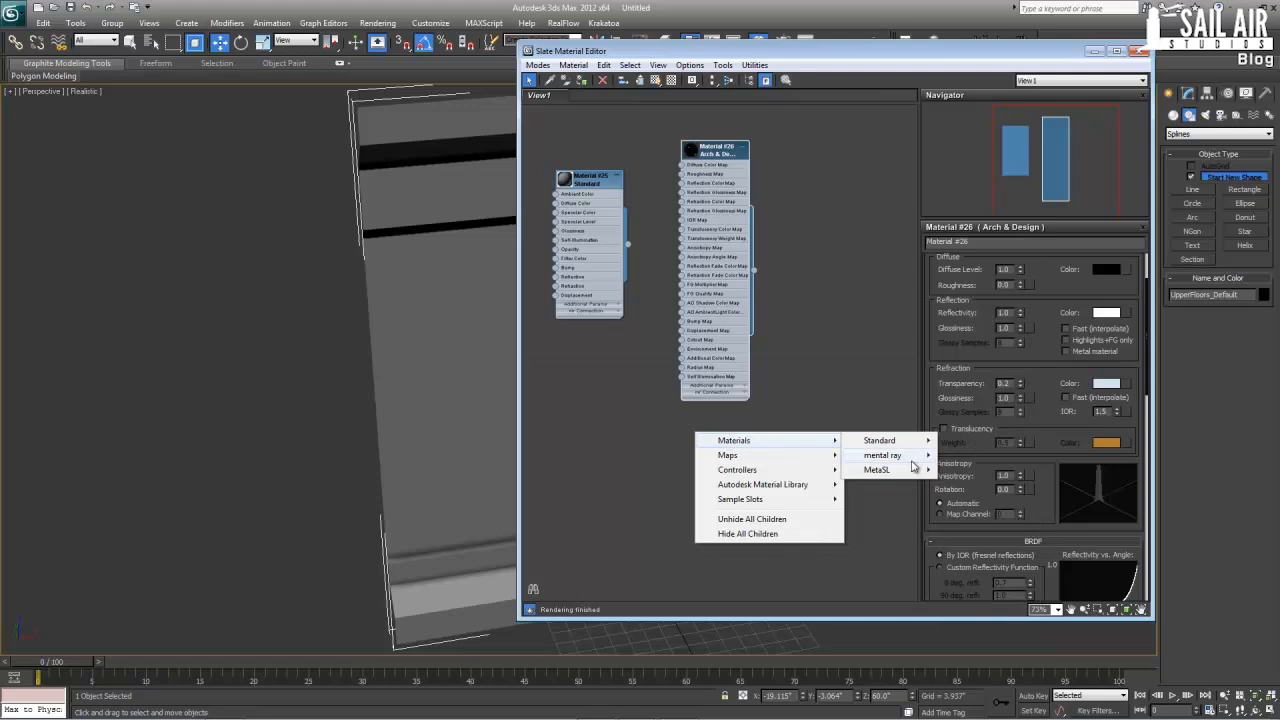
mouse_move(912, 466)
click(990, 178)
middle_drag(725, 414, 725, 314)
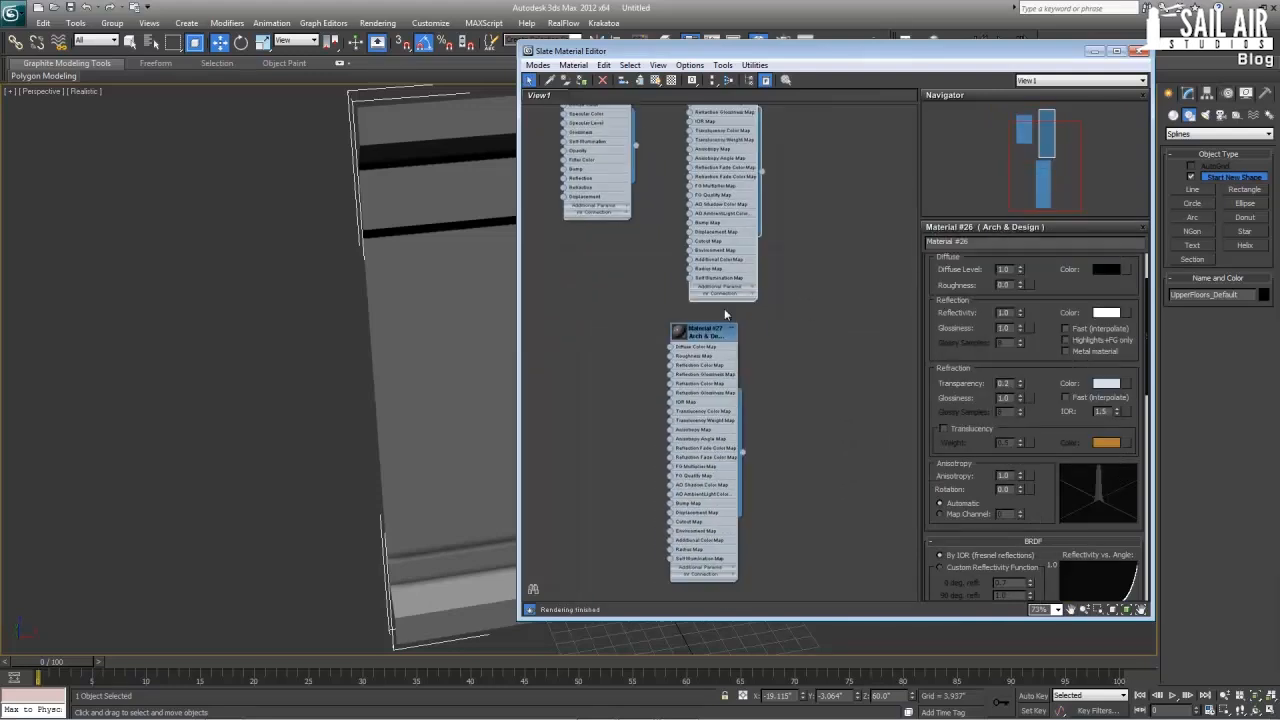
drag(720, 331, 748, 321)
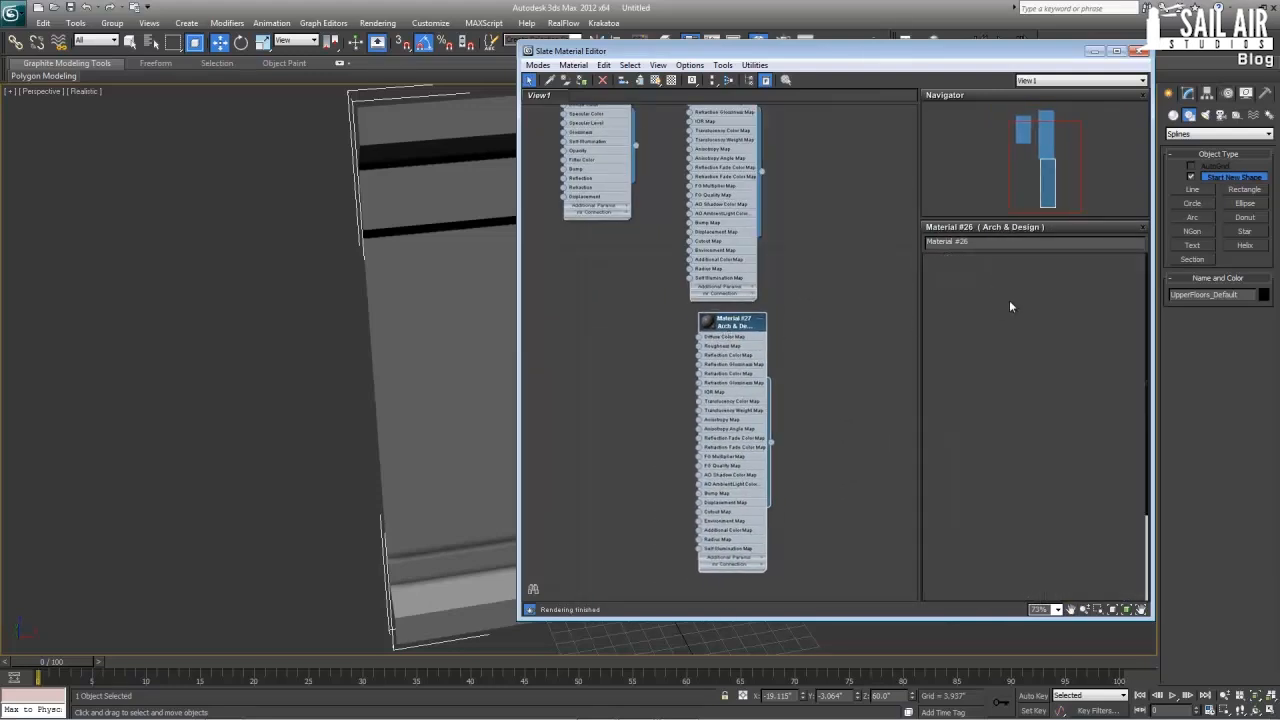
- Apply the Brushed Metal template to the second Arch & Design material
click(1134, 273)
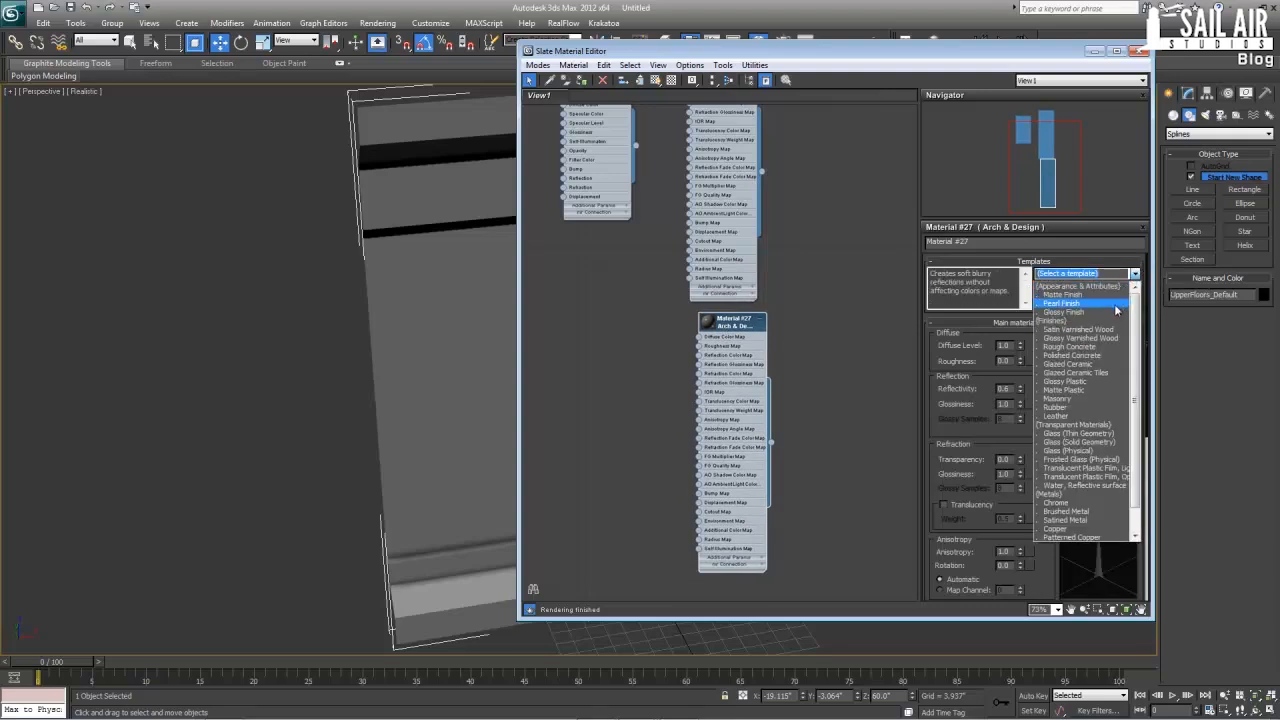
scroll(1090, 430, down, 1)
key(Return)
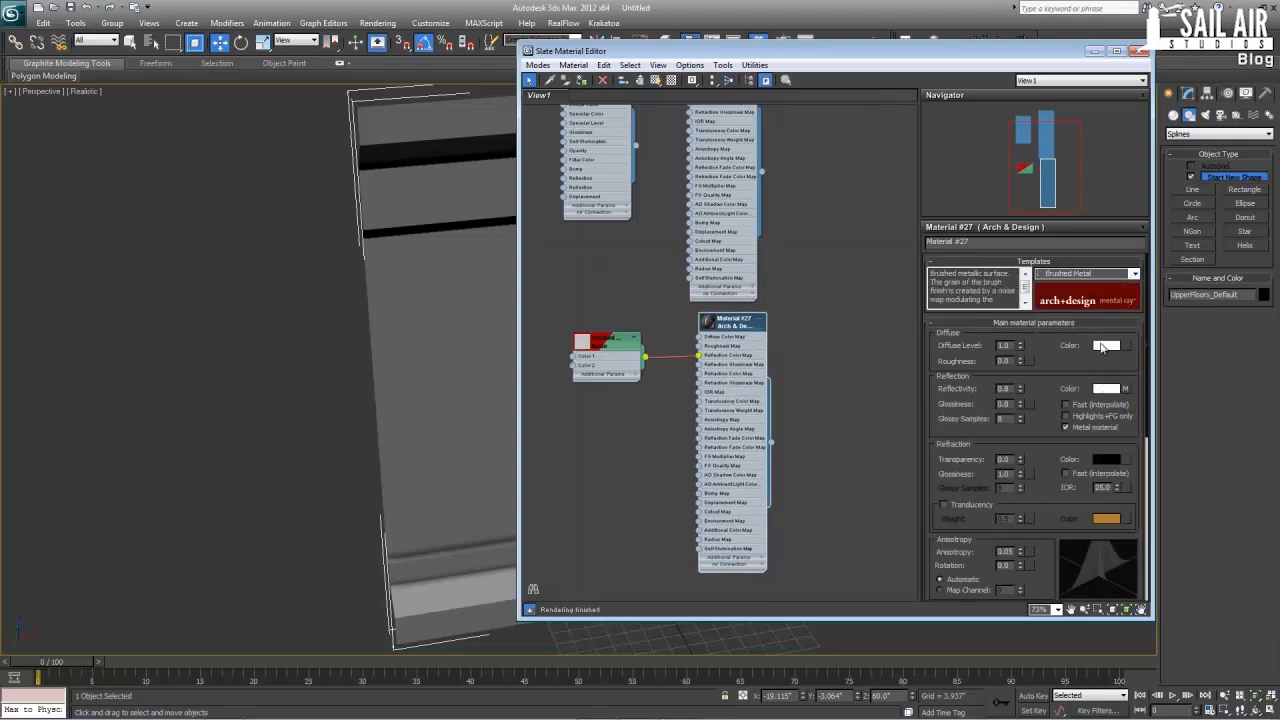
- Set the brushed metal material's diffuse colour to red 0.671, green 0.62 and blue 0.529
click(1104, 345)
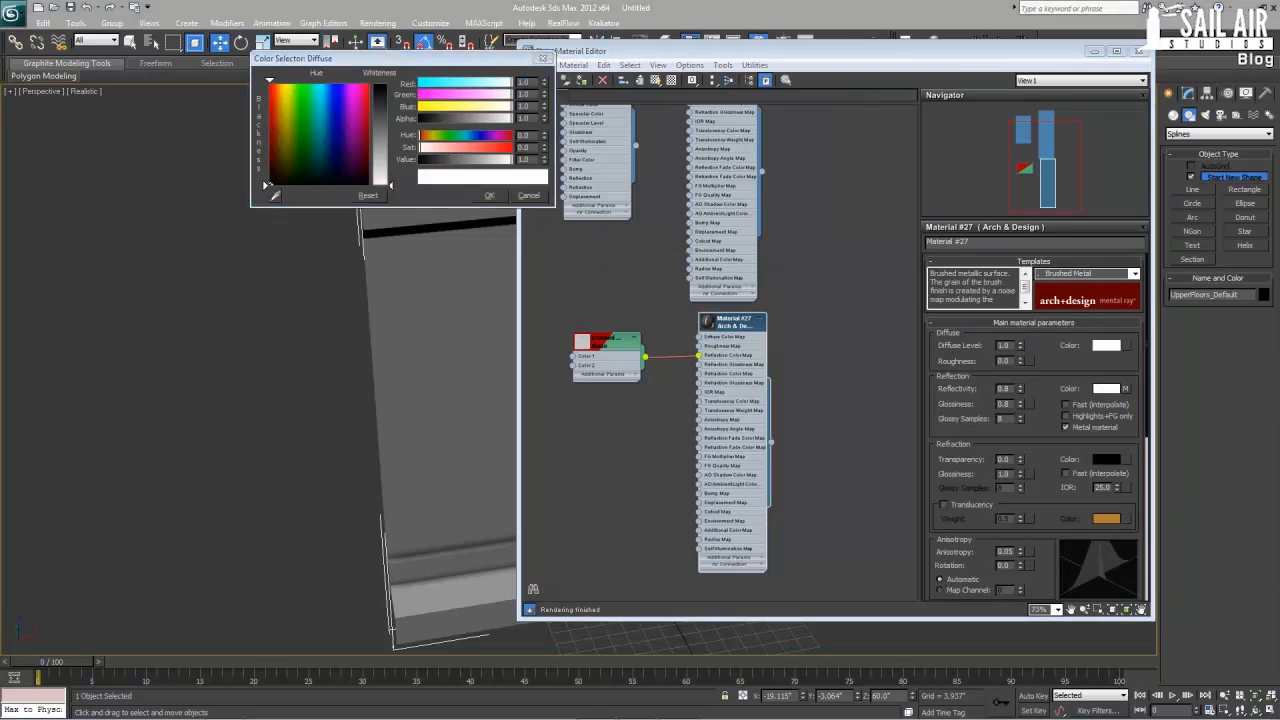
click(483, 88)
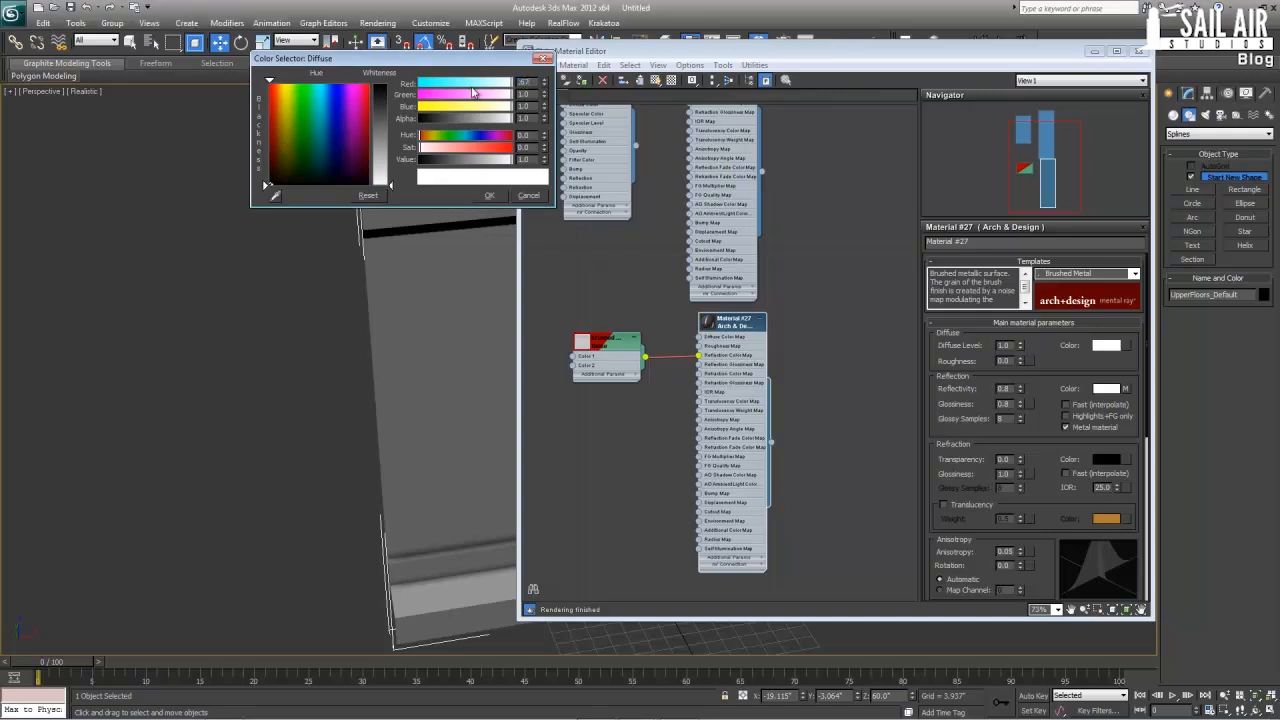
text(.67)
key(Tab)
text(0.)
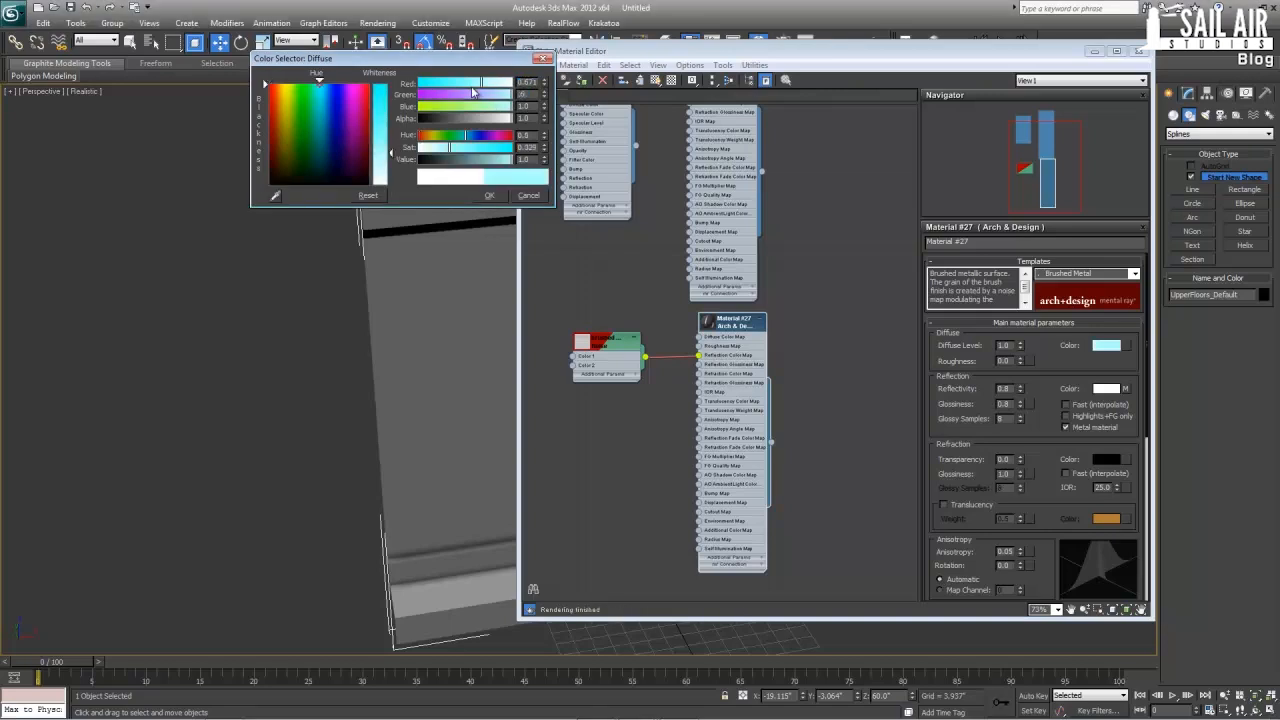
text(52)
key(Tab)
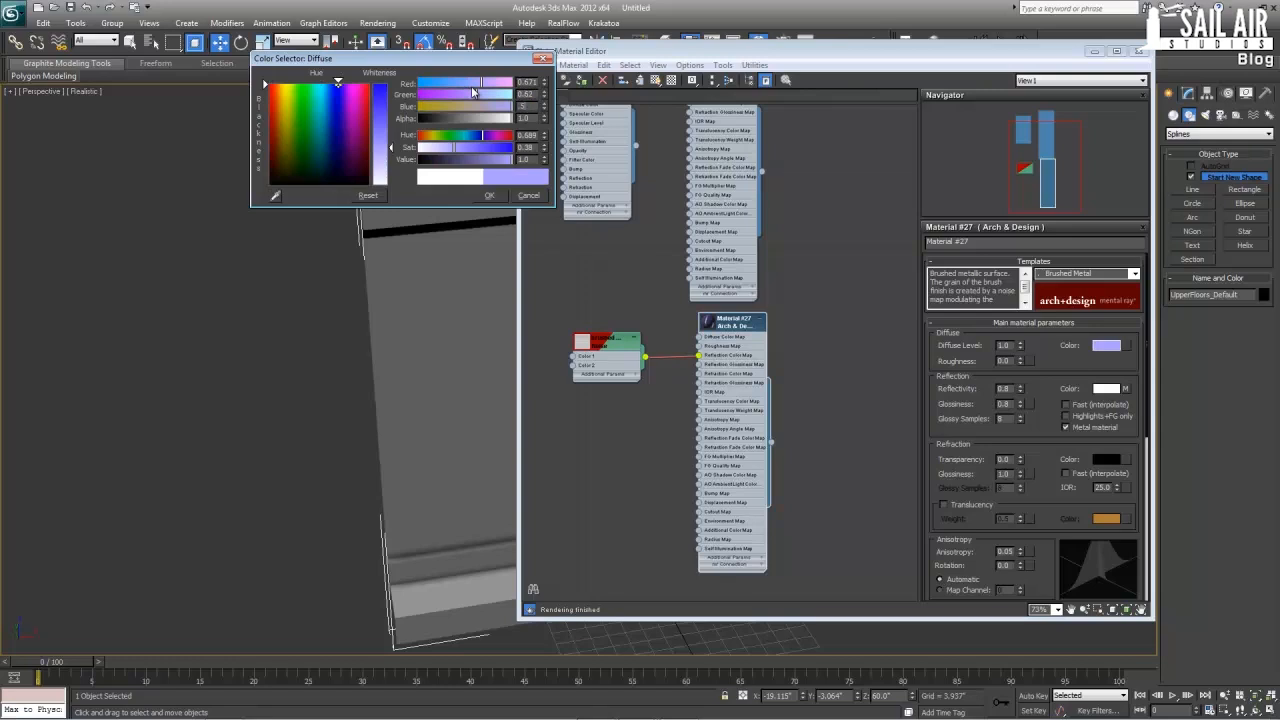
text(.529)
key(Return)
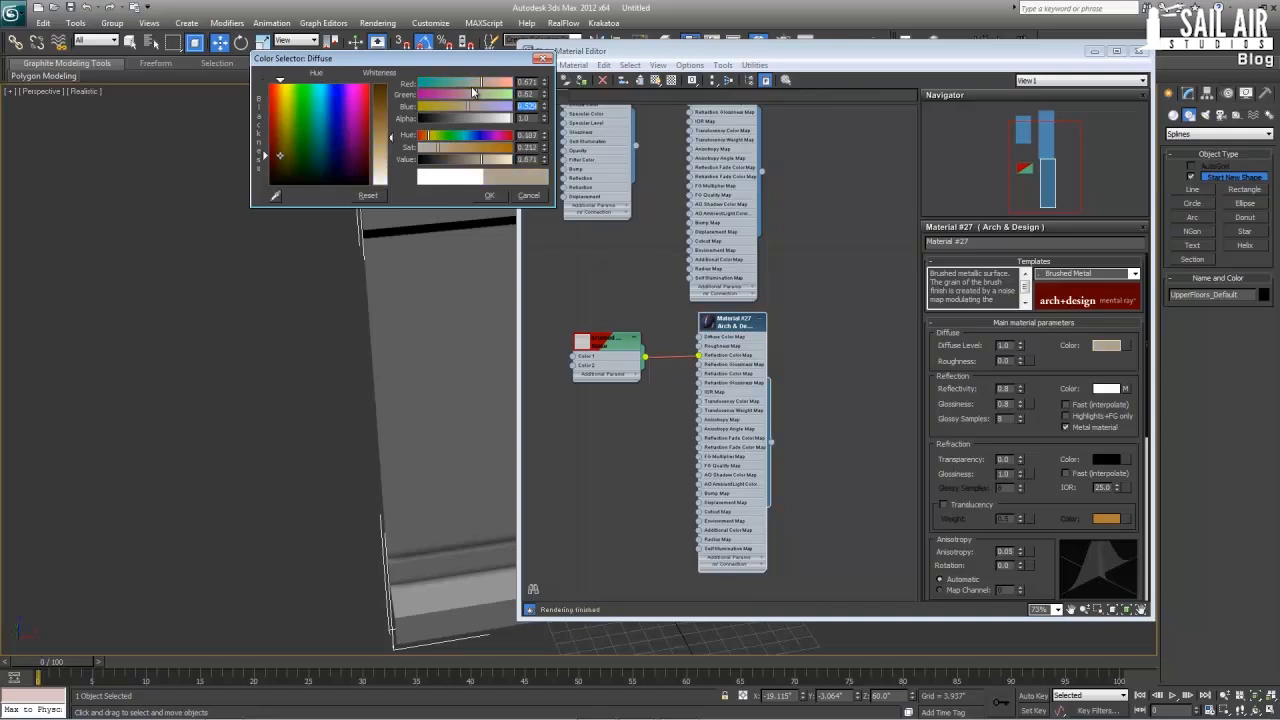
click(491, 197)
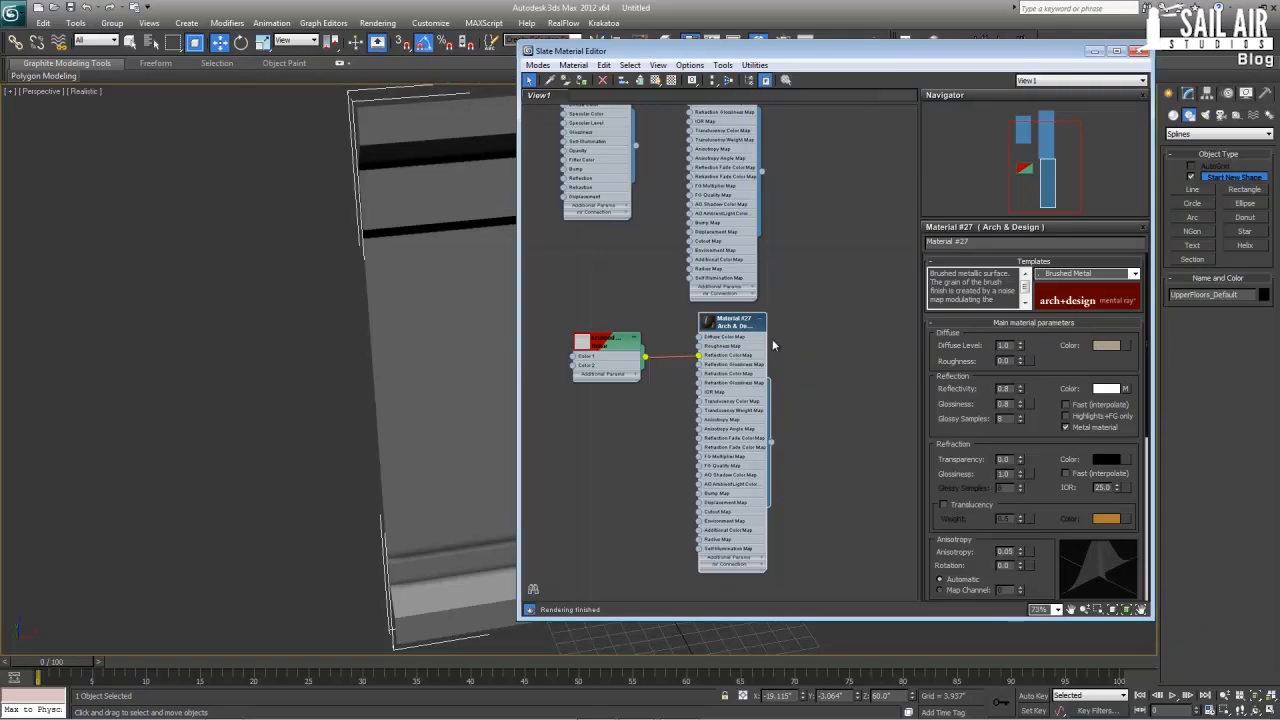
- Add a Multi/Sub-Object material node and place it to the right of the two Arch & Design materials
middle_drag(788, 314, 694, 340)
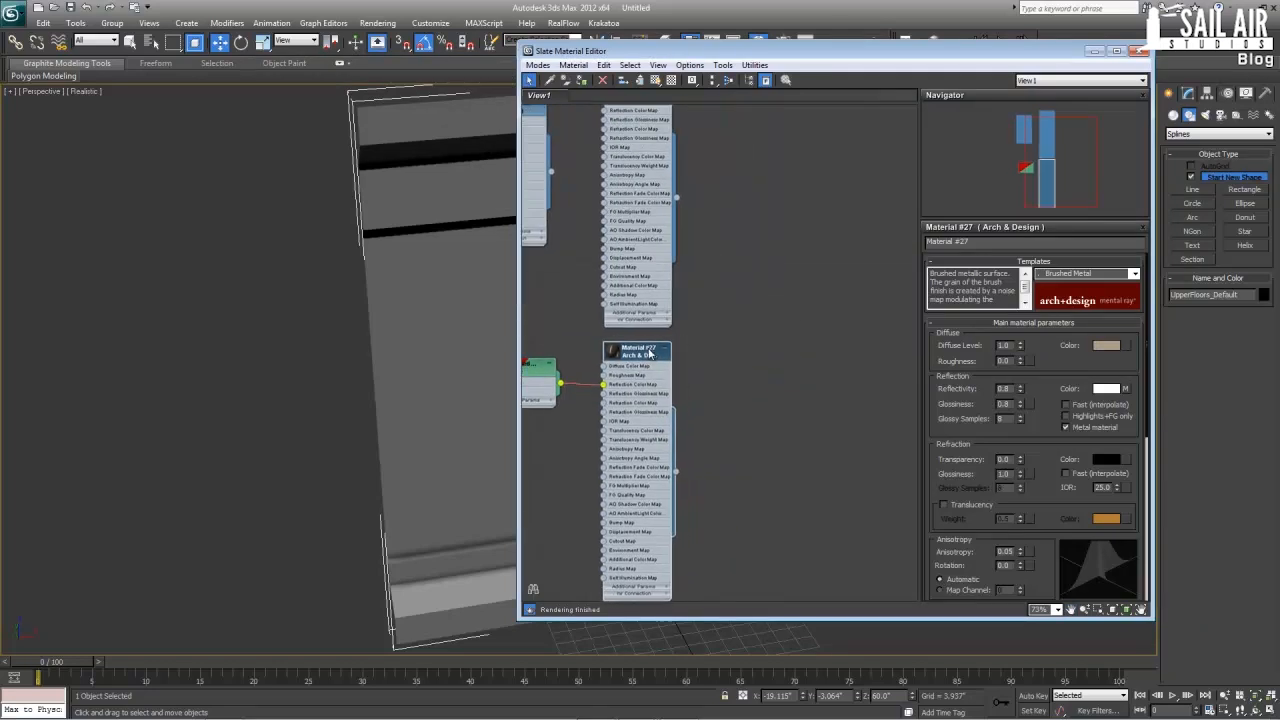
right_click(797, 198)
mouse_move(886, 202)
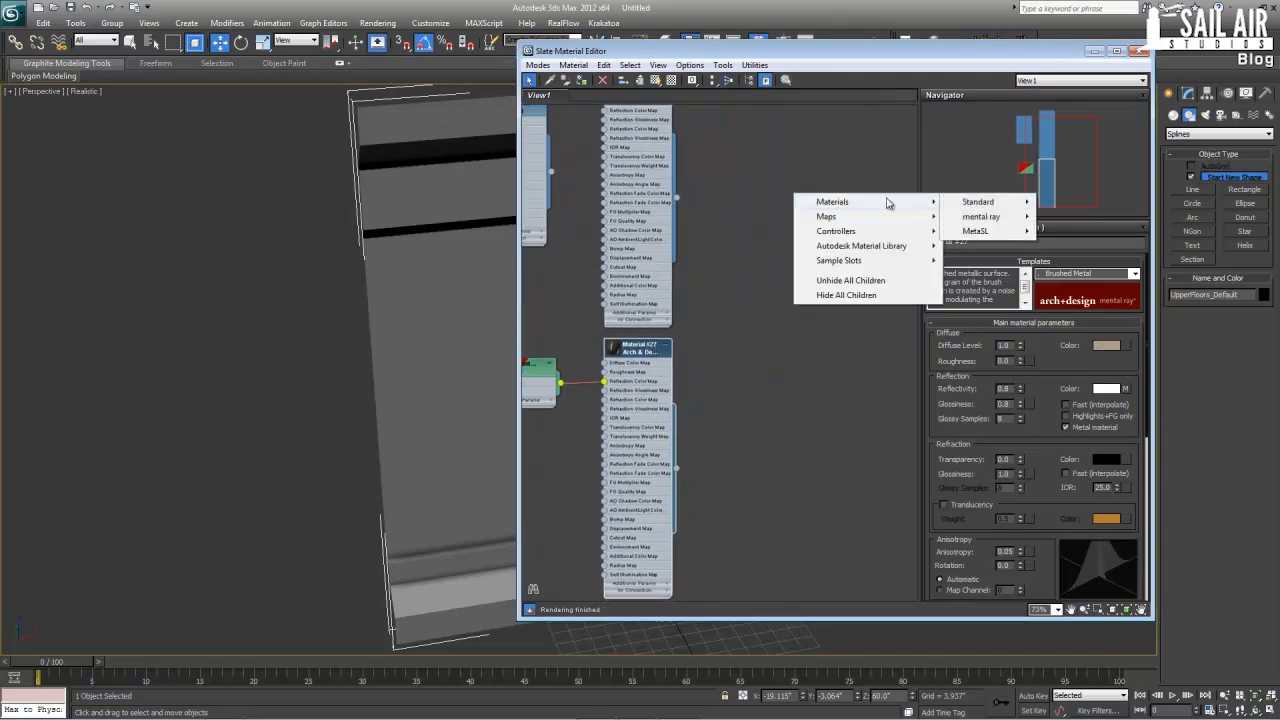
mouse_move(976, 206)
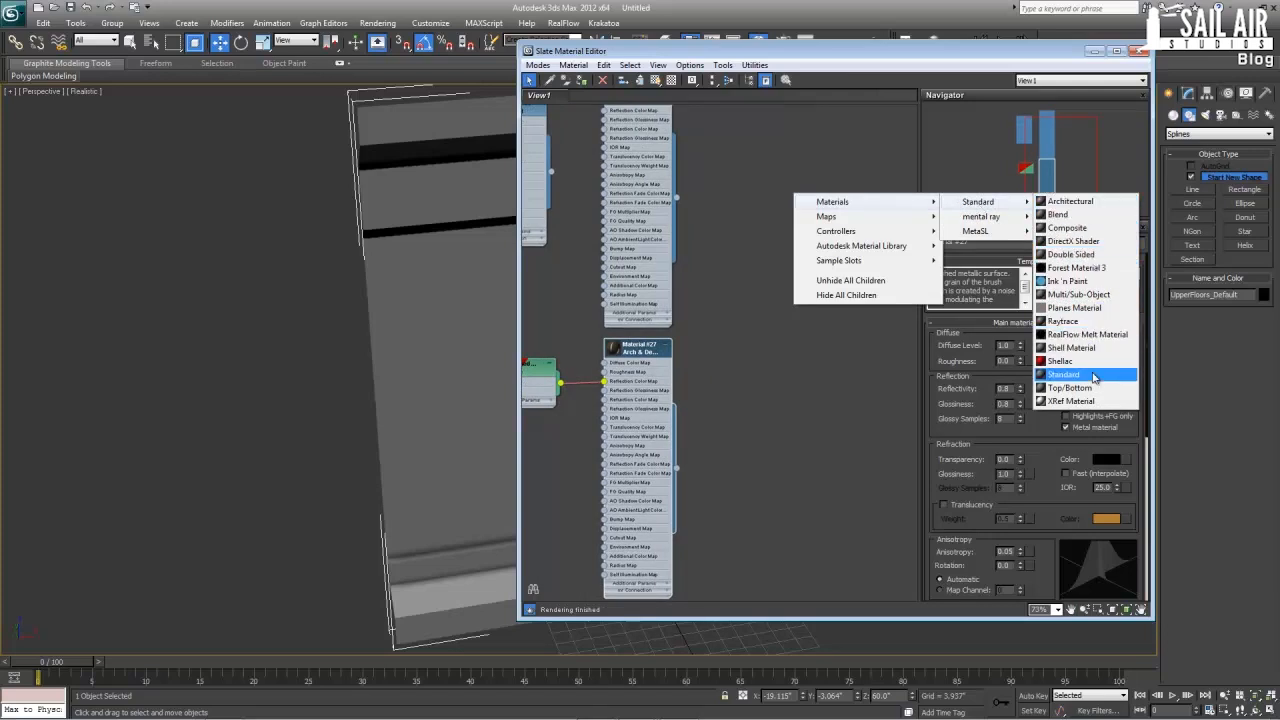
click(1085, 296)
middle_drag(792, 197, 765, 214)
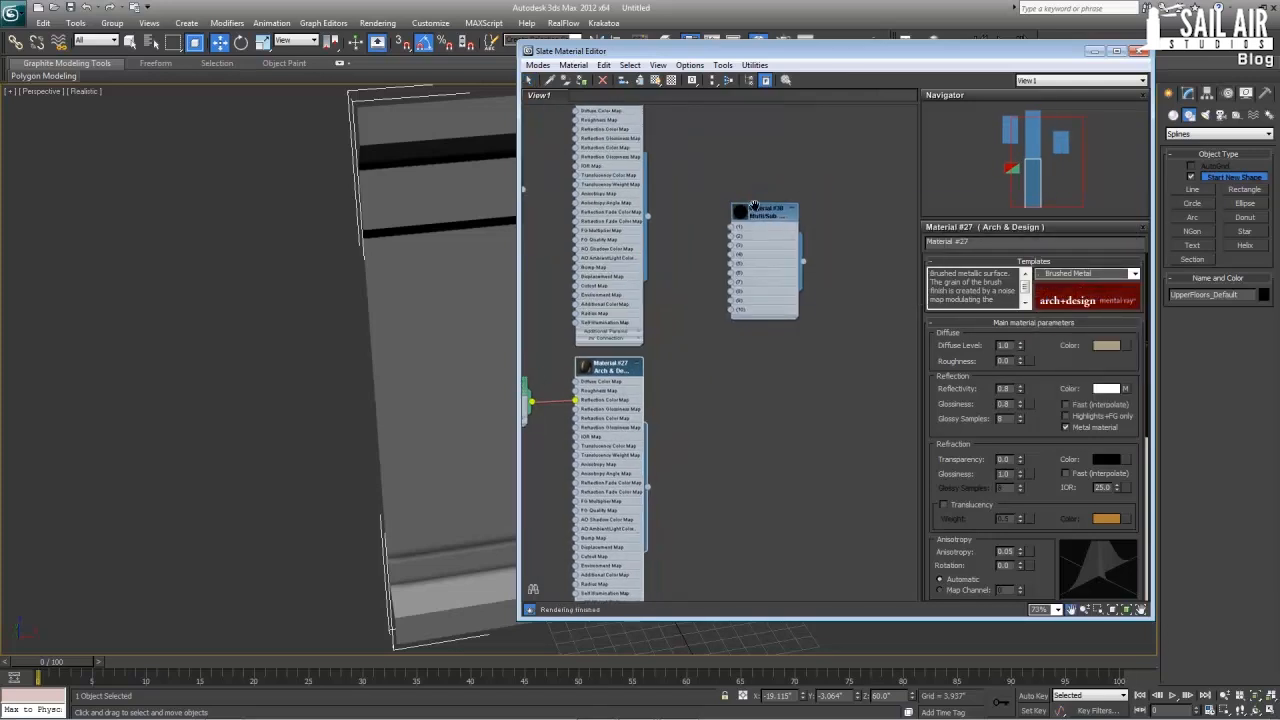
drag(765, 215, 797, 247)
scroll(797, 247, down, 1)
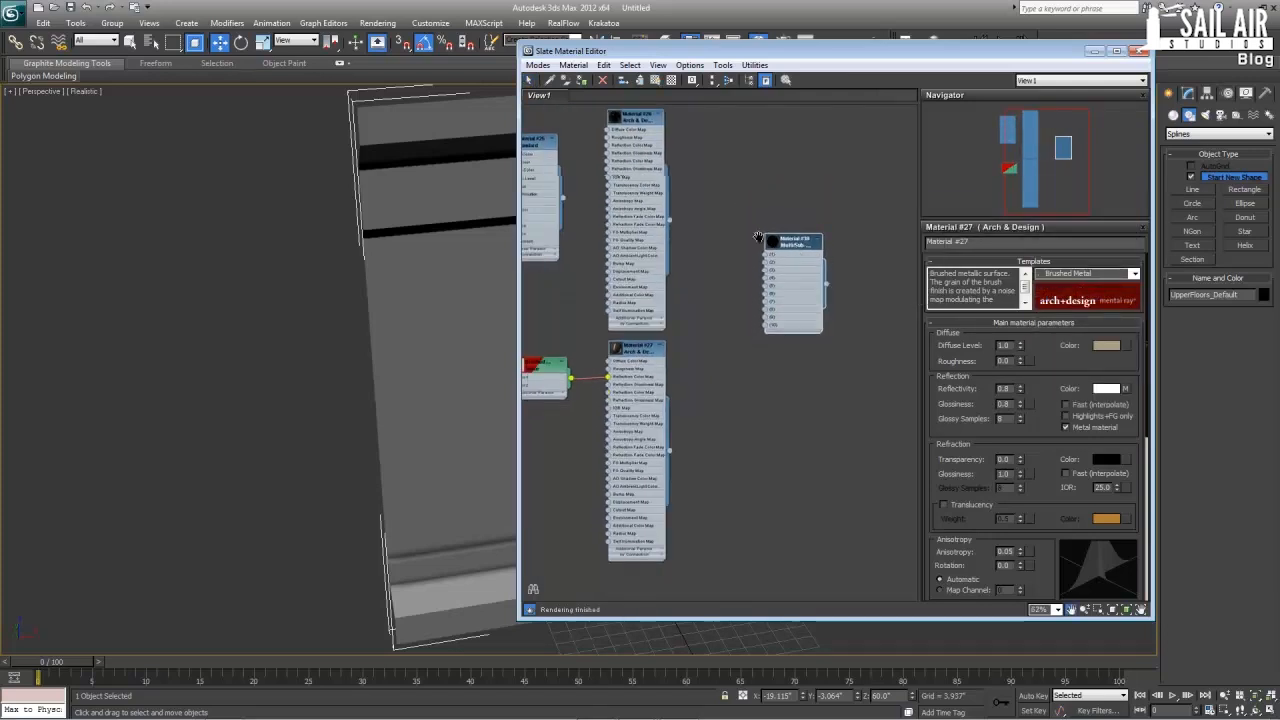
scroll(657, 171, down, 2)
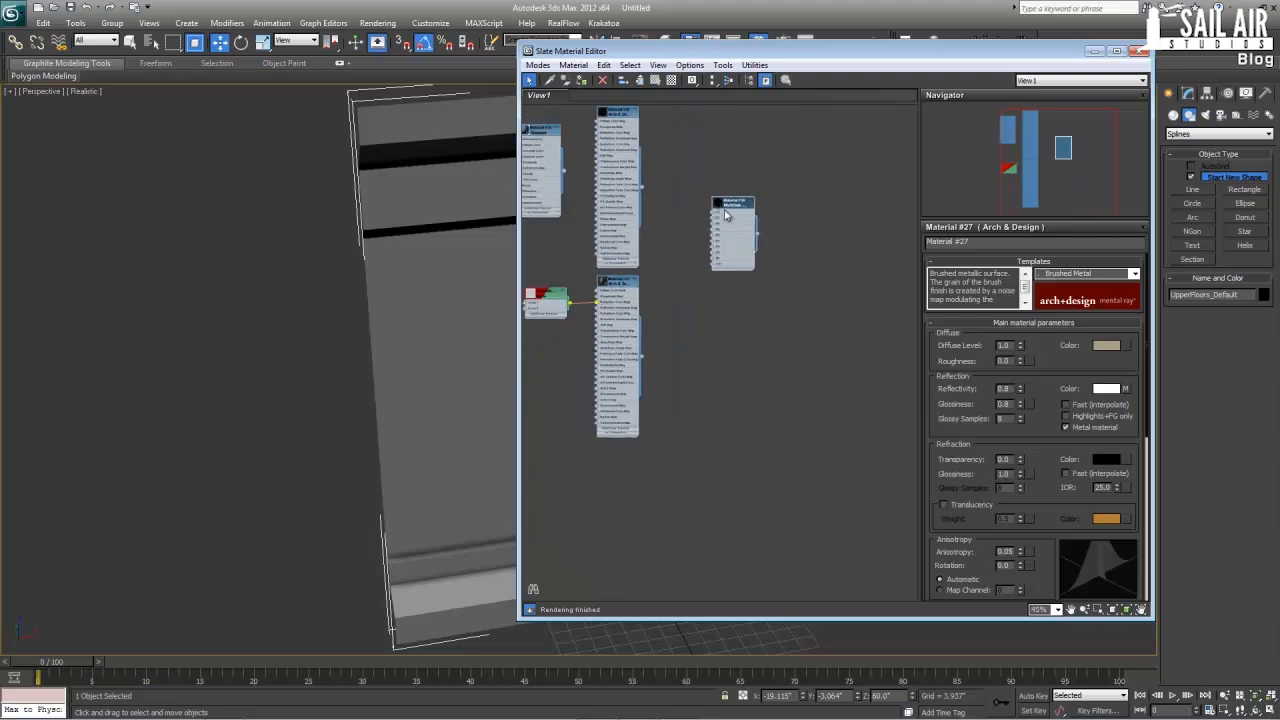
- Duplicate the glass and brushed metal Arch & Design nodes together, placing the copies to the right of the originals
click(636, 275)
middle_drag(636, 272, 606, 353)
scroll(604, 350, down, 1)
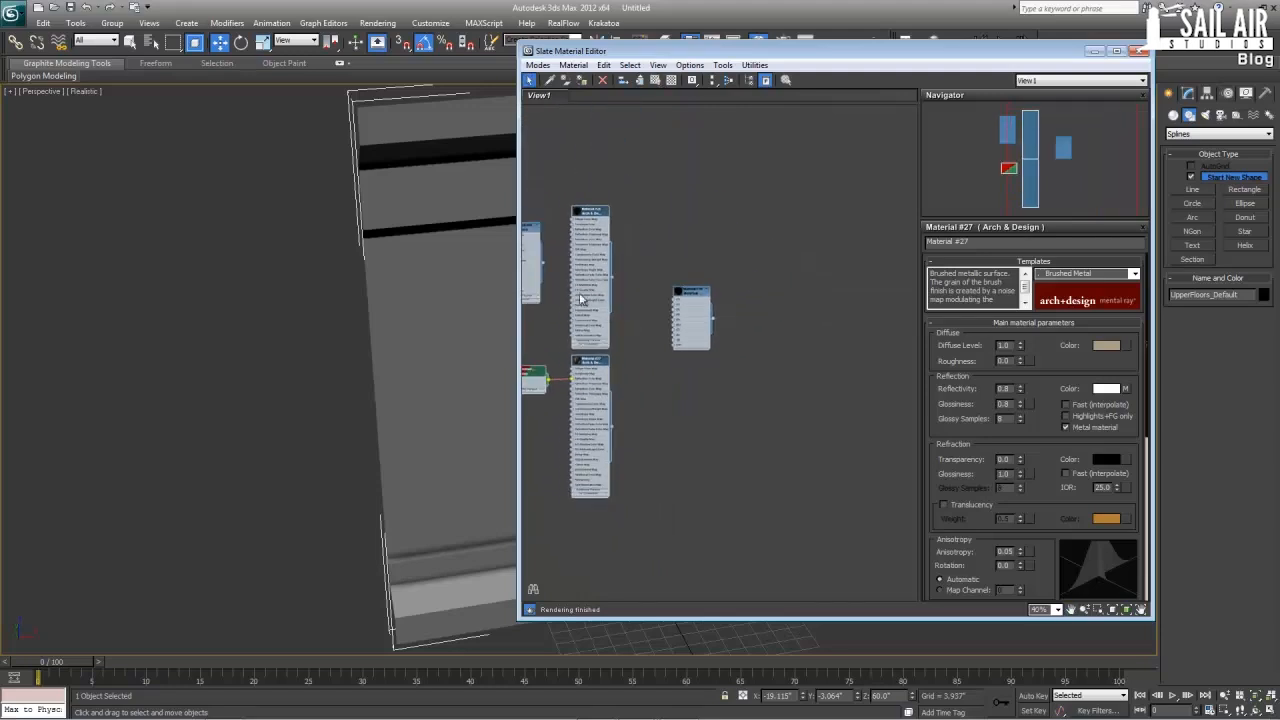
click(699, 251)
click(595, 213)
ctrl+click(595, 358)
shift+drag(598, 213, 756, 203)
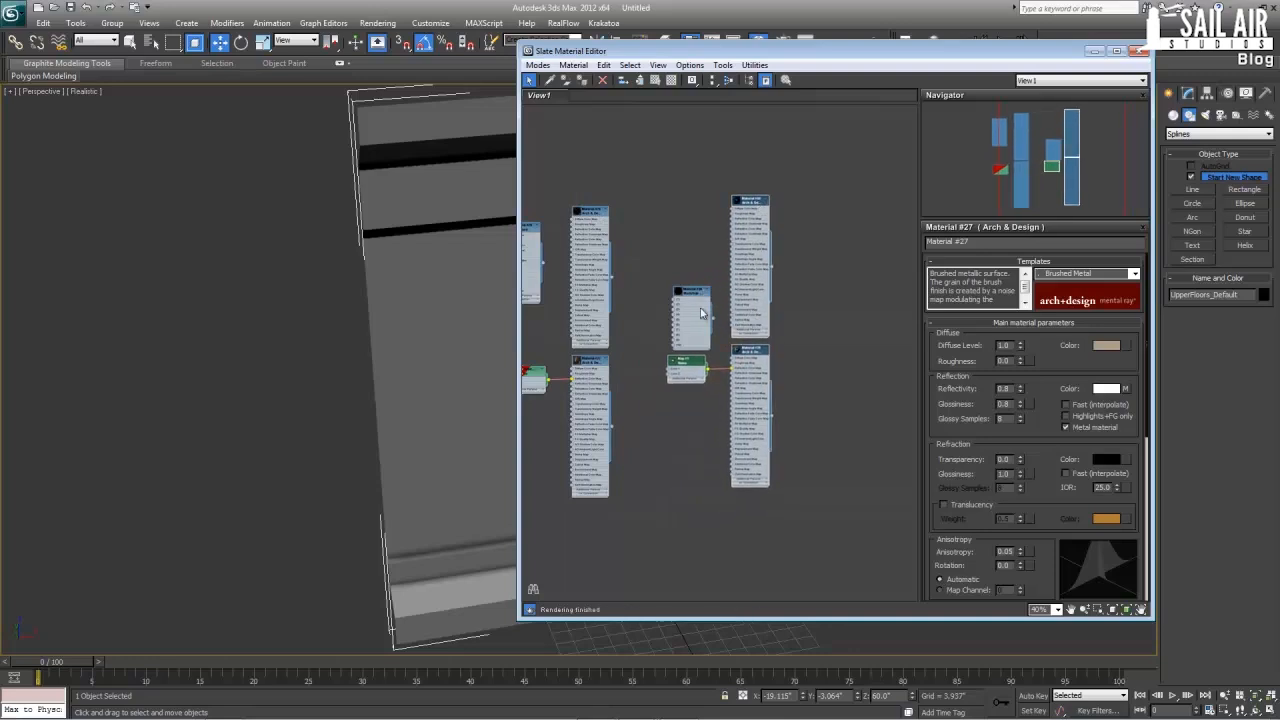
- Move the Multi/Sub-Object node to the right of the copied materials and set its number of materials to 2
drag(702, 297, 823, 281)
double_click(824, 280)
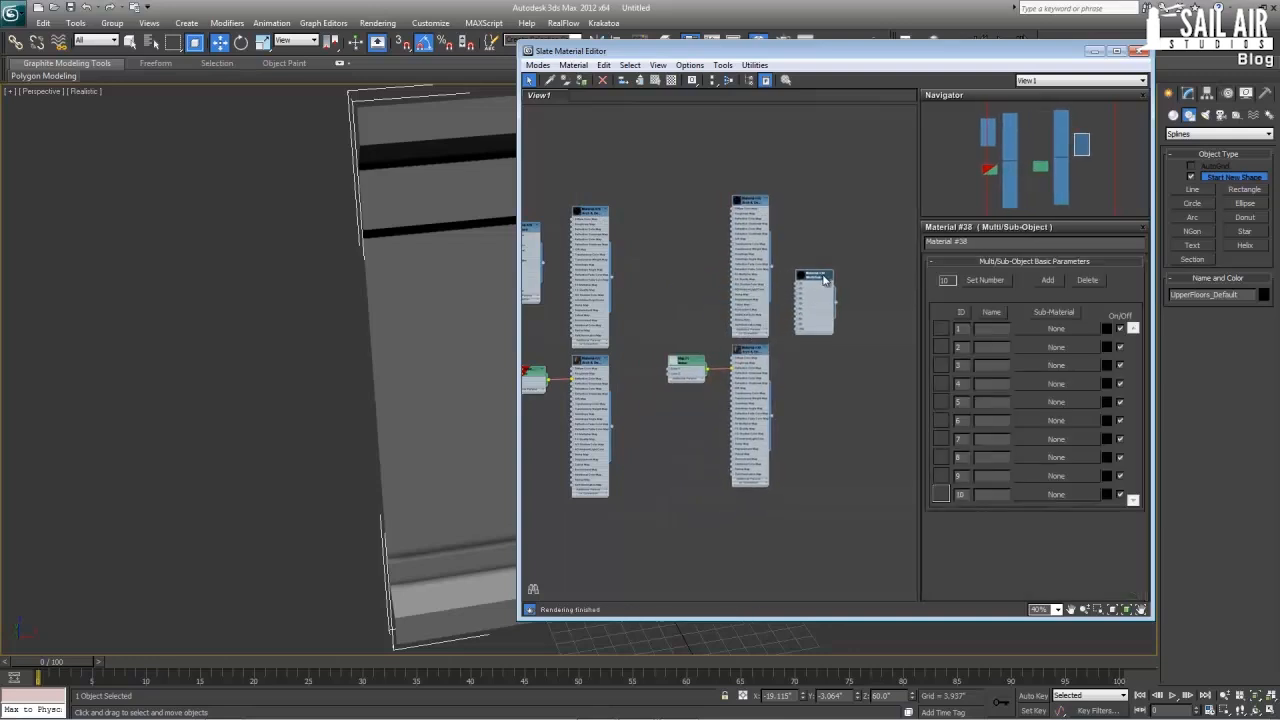
click(980, 283)
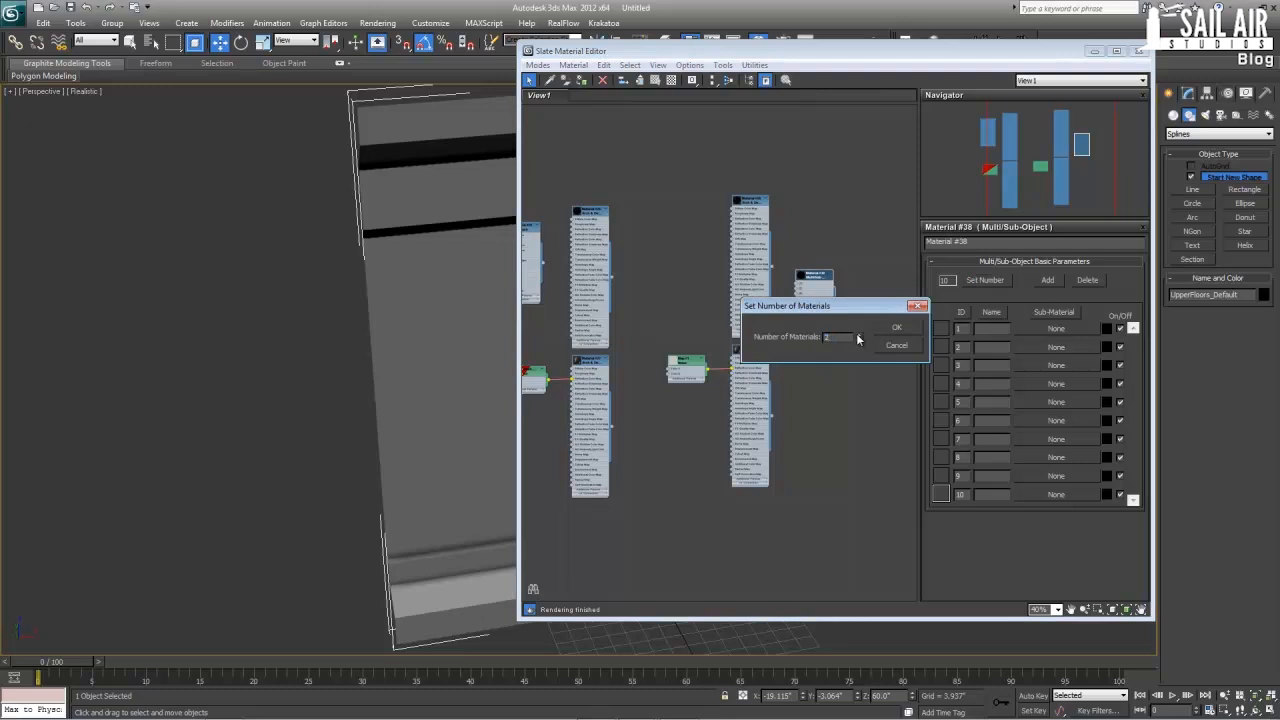
text(2)
click(893, 330)
- Connect the copied glass material to slot 1 and the copied brushed metal material to slot 2 of the Multi/Sub-Object node
scroll(770, 350, up, 5)
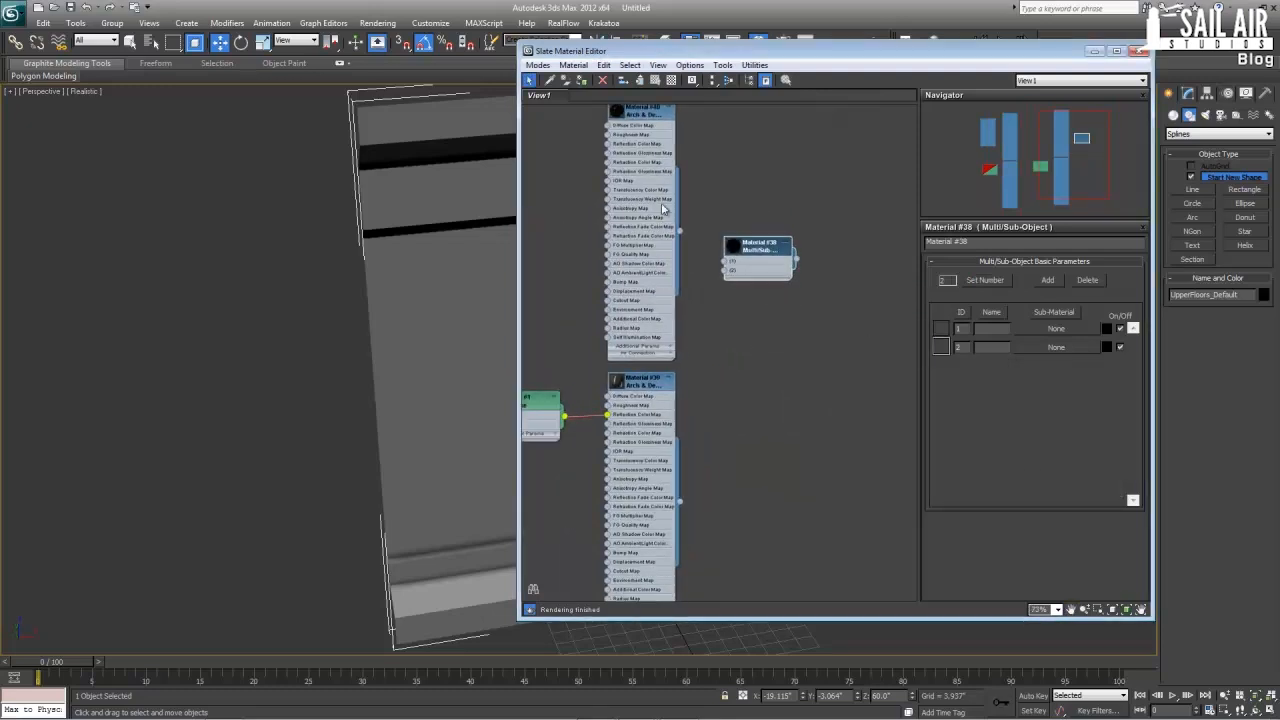
drag(701, 244, 727, 261)
drag(679, 505, 815, 341)
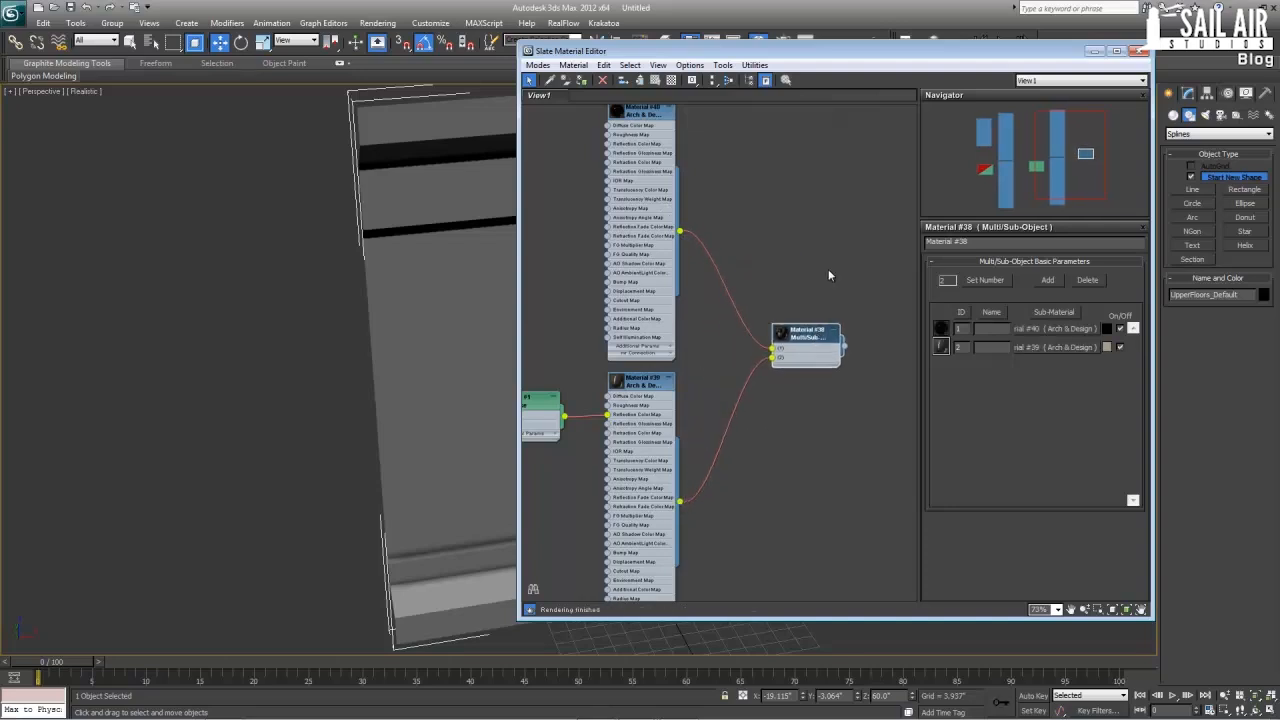
click(828, 270)
middle_drag(790, 299, 926, 326)
- Arrange the main 3ds Max window and the Slate Material Editor side by side, then frame the facade part and clear the selection
scroll(347, 329, down, 3)
middle_drag(359, 325, 306, 318)
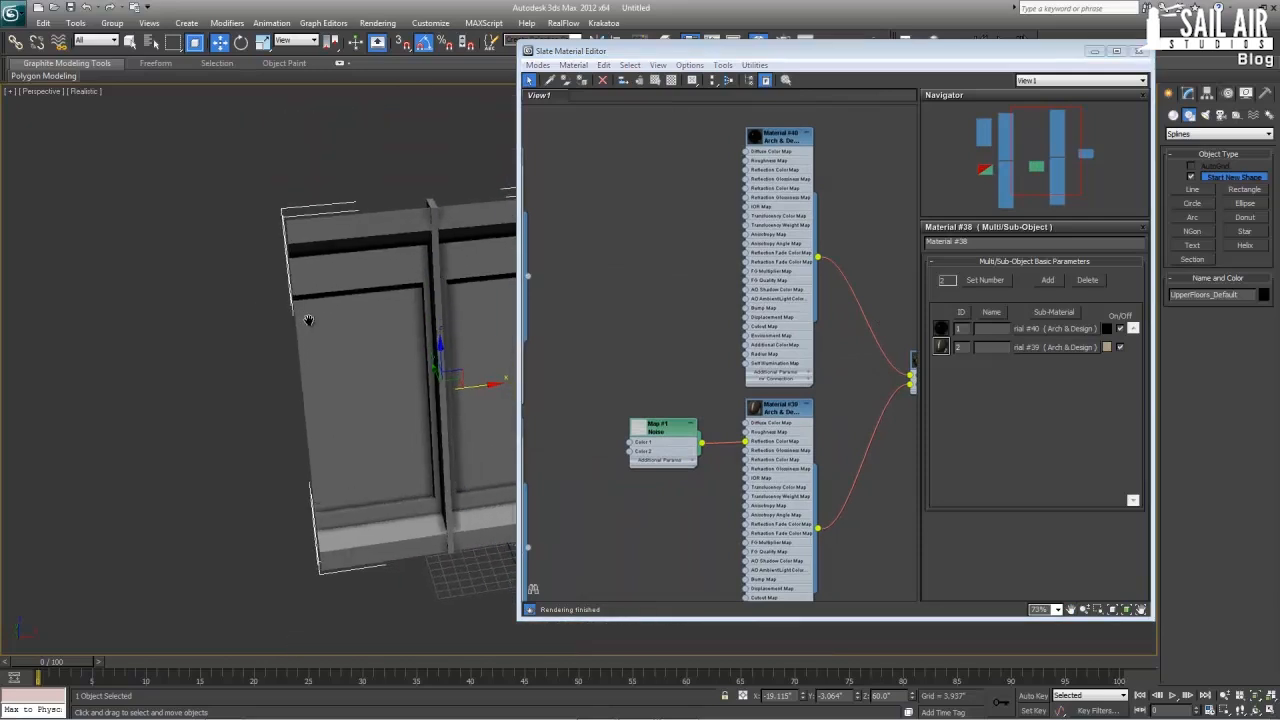
click(827, 53)
click(809, 12)
key(super+Left)
drag(782, 56, 825, 67)
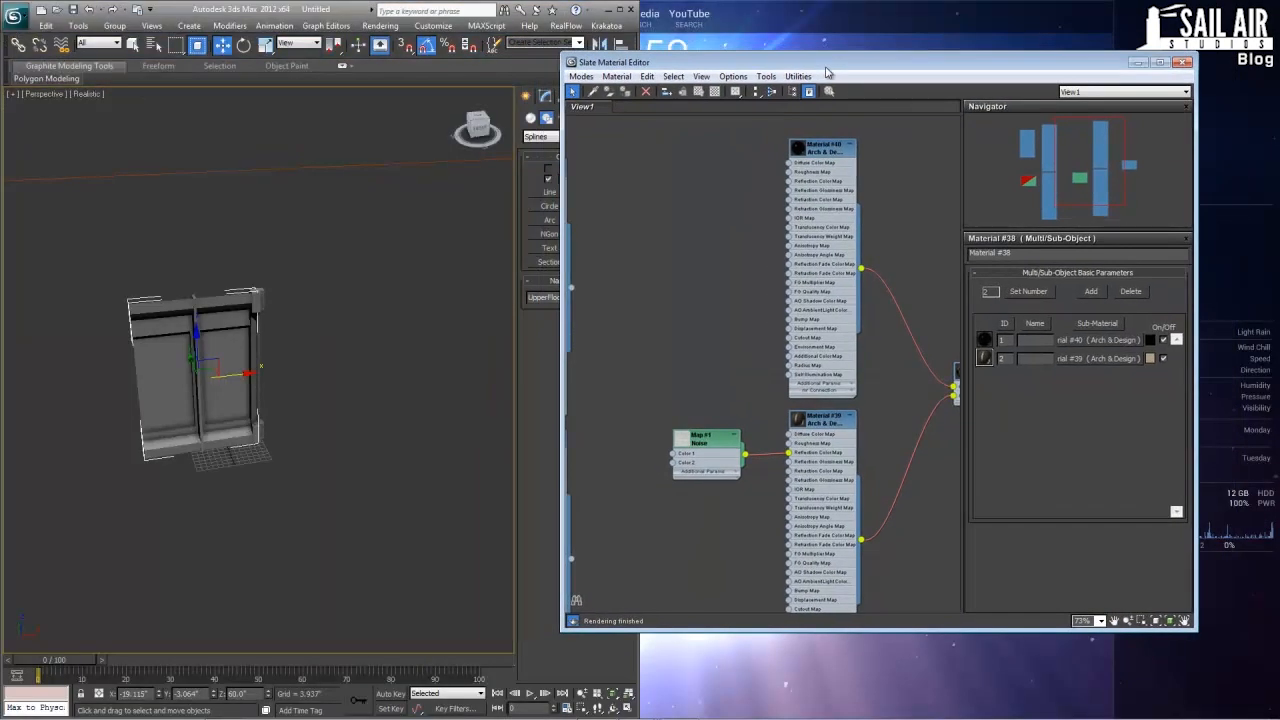
key(super+Right)
scroll(766, 273, up, 1)
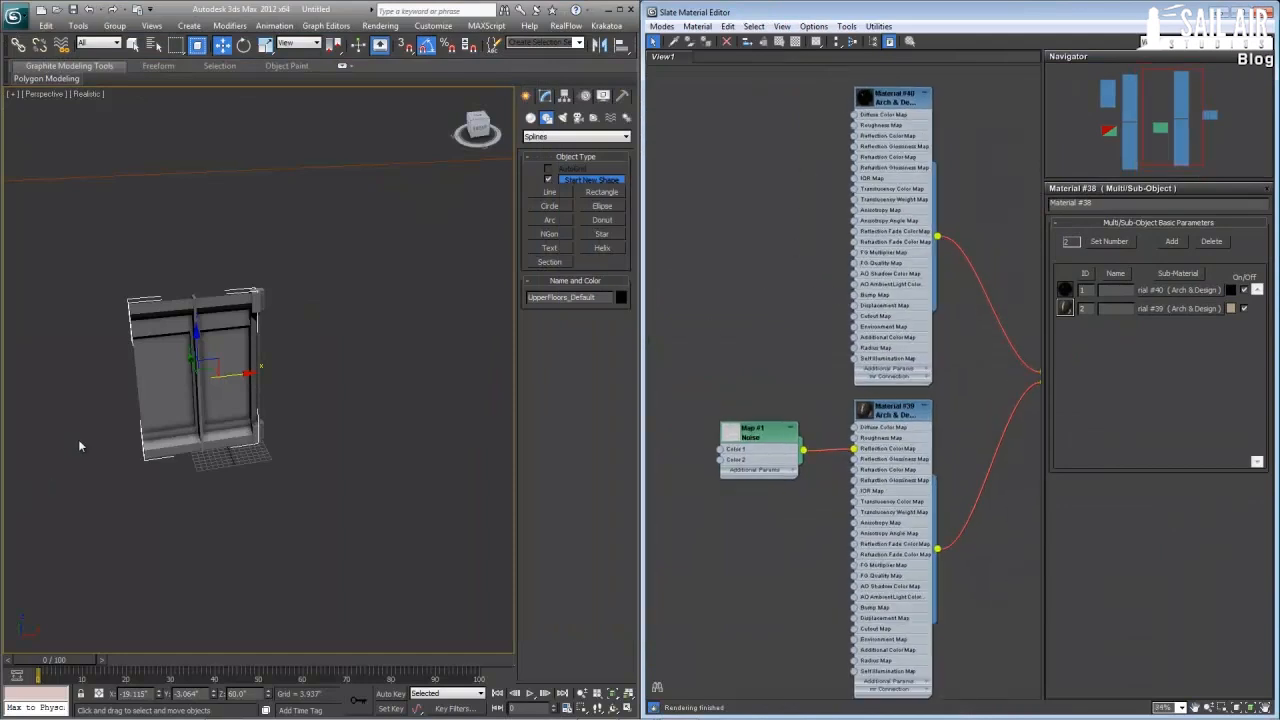
key(z)
click(385, 406)
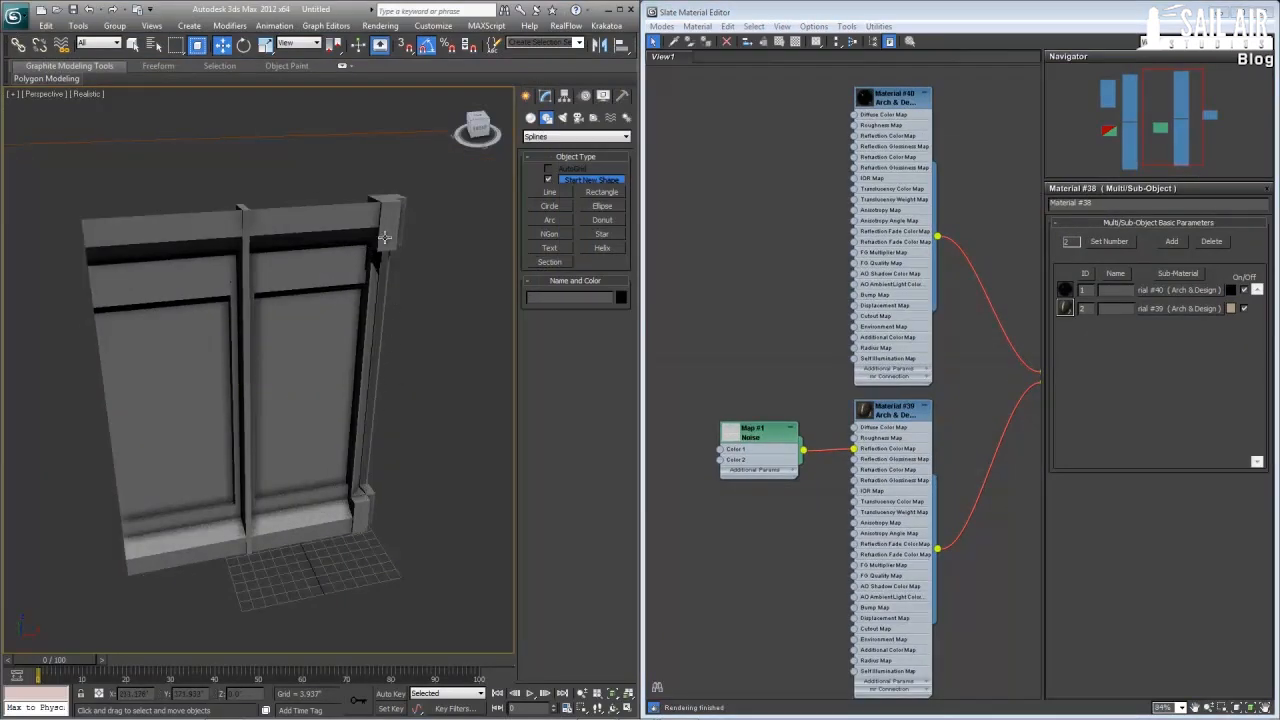
- Rename the middle vertical strip UpperFloors_Evenly, reusing the base name copied from the wall panel UpperFloors_Default
click(383, 235)
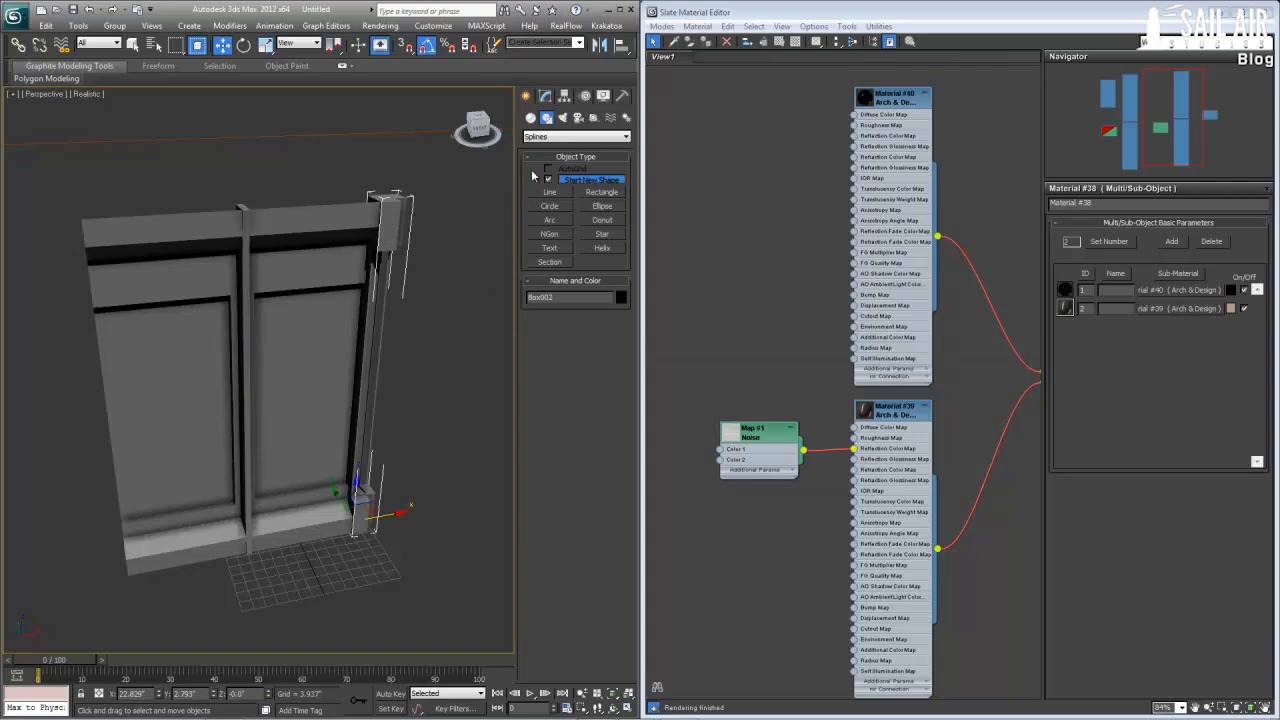
click(297, 228)
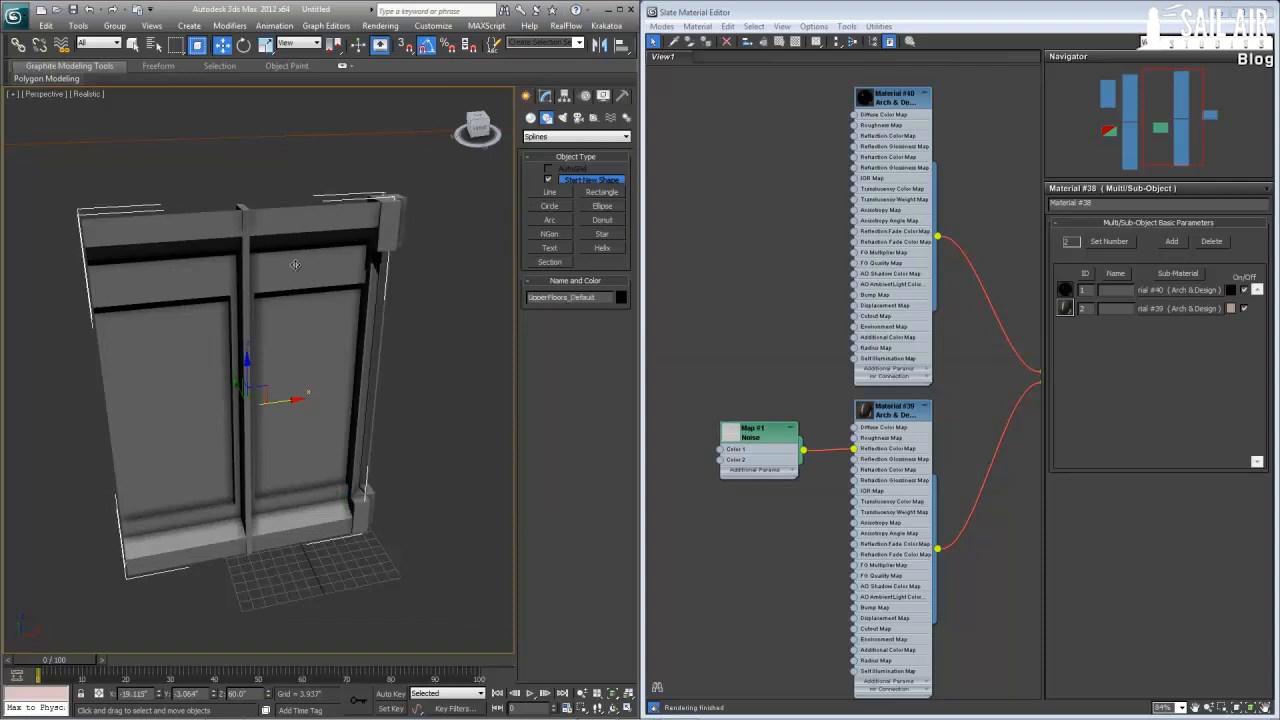
click(575, 297)
key(ctrl+c)
click(250, 288)
click(250, 288)
click(565, 298)
key(ctrl+v)
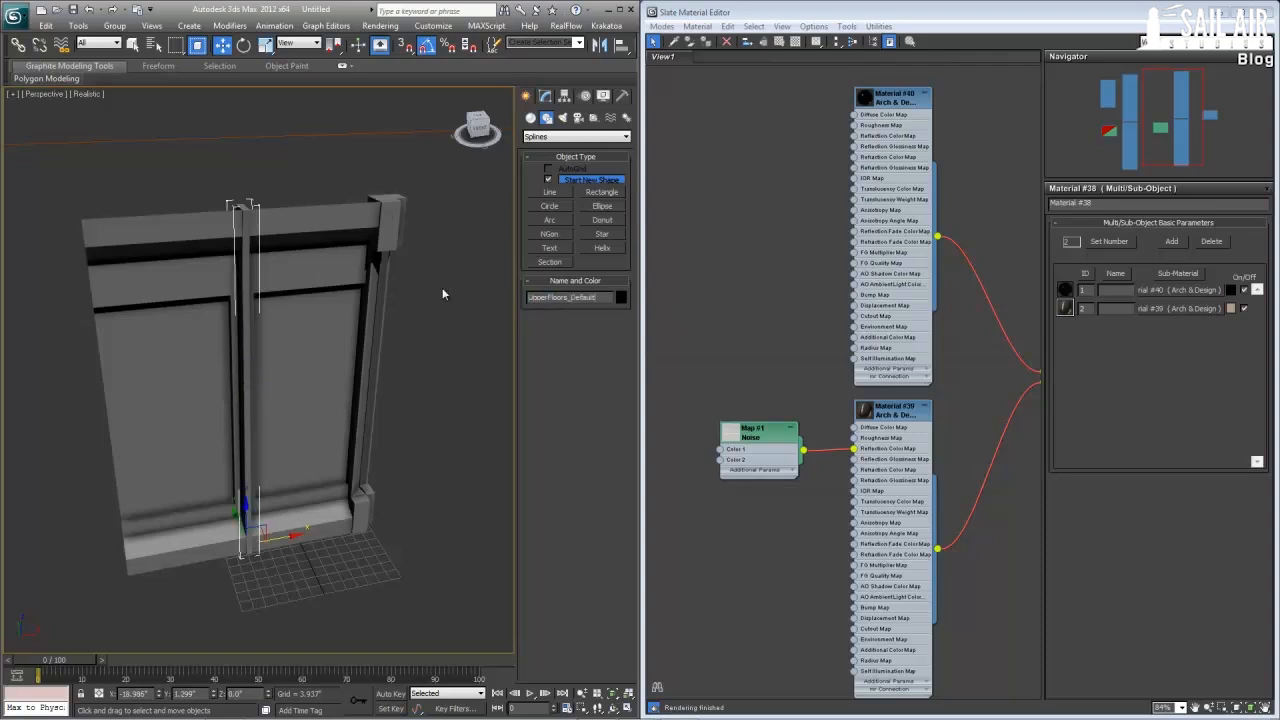
key(BackSpace)
key(BackSpace)
key(BackSpace)
key(BackSpace)
key(BackSpace)
key(BackSpace)
text(Evenly)
- Rename the corner column UpperFloors_Corner
click(373, 238)
click(574, 302)
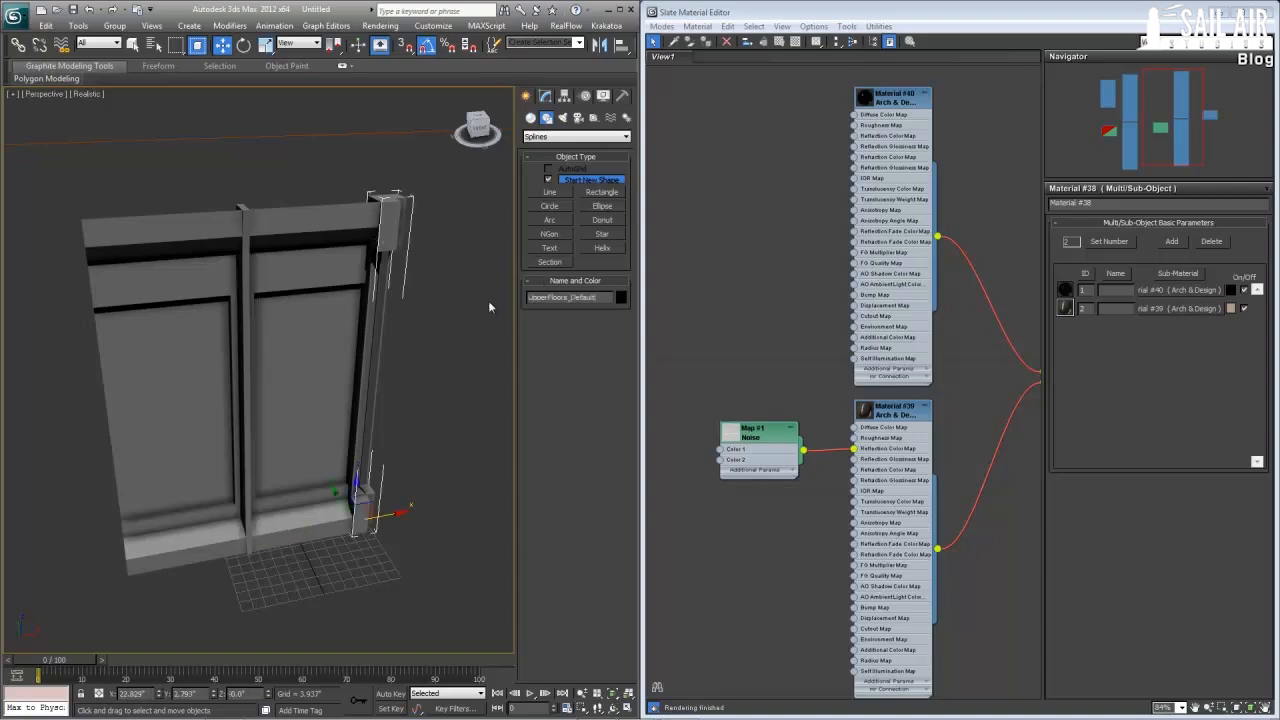
key(BackSpace)
key(BackSpace)
key(BackSpace)
key(BackSpace)
key(BackSpace)
key(BackSpace)
key(BackSpace)
text(Cor)
click(432, 367)
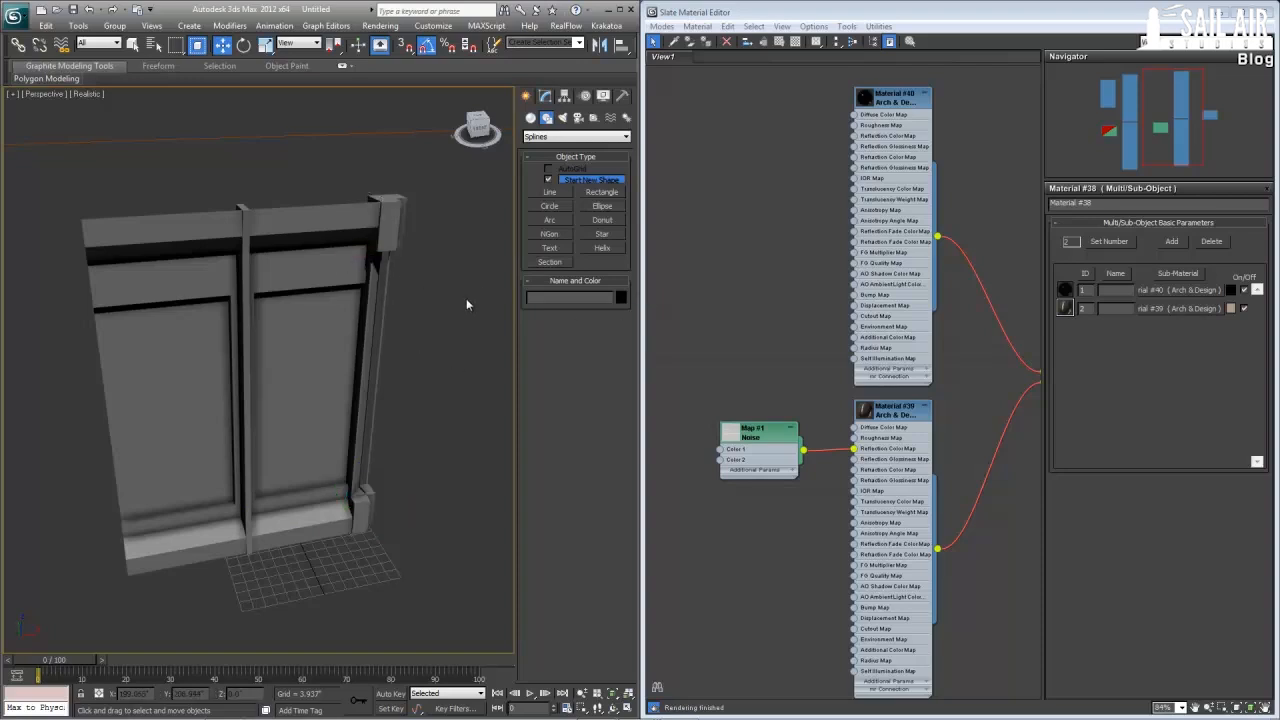
- Assign the Arch & Design Material #27 to the corner column and to the middle vertical strip
scroll(872, 374, down, 5)
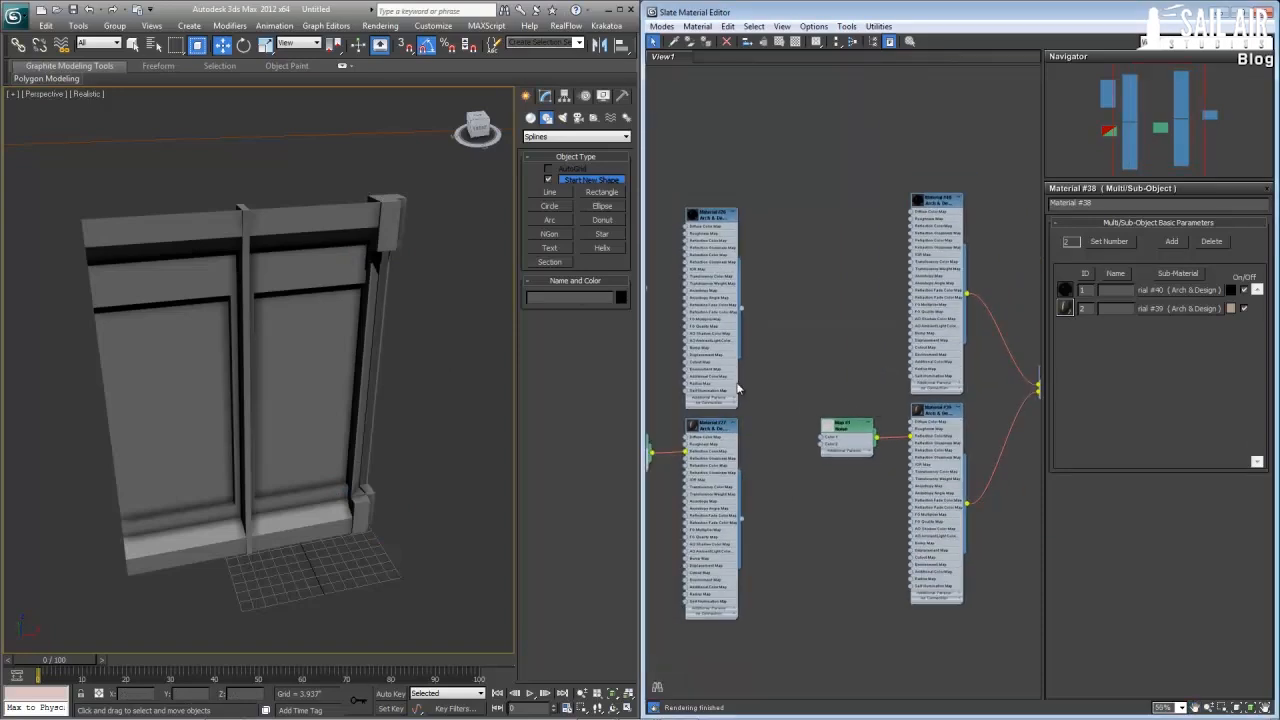
scroll(872, 374, up, 1)
click(395, 228)
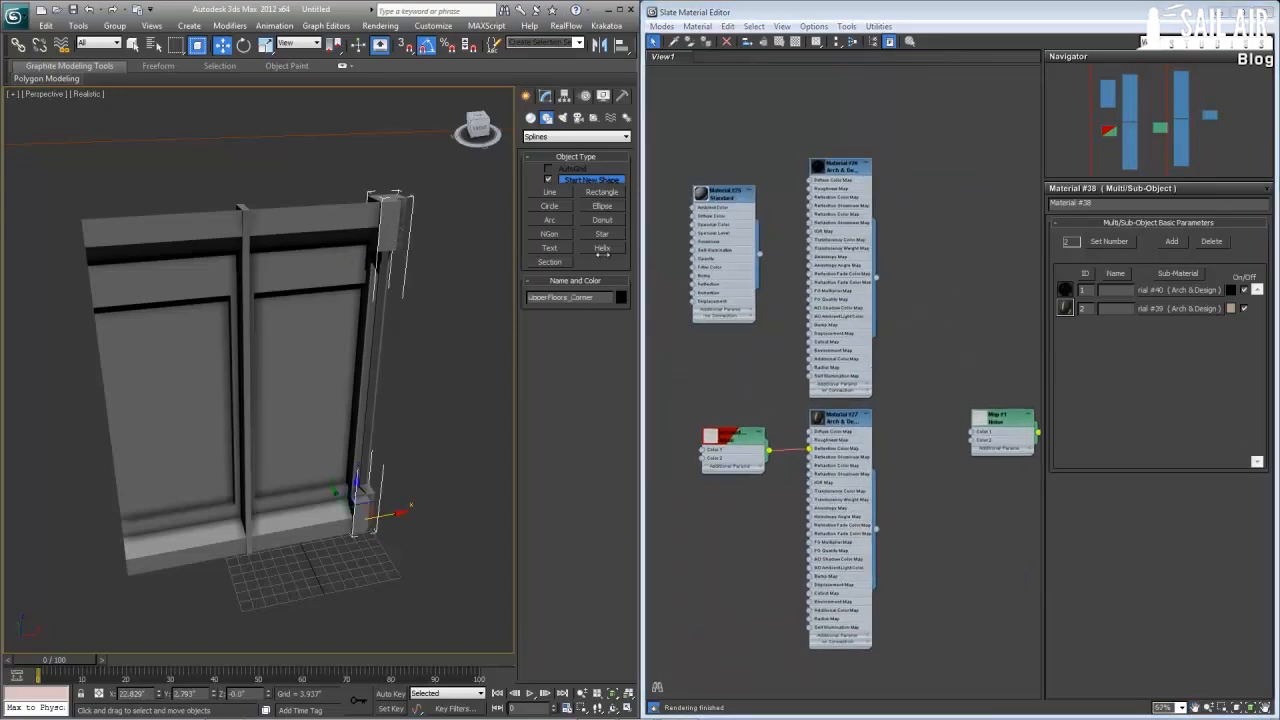
click(848, 429)
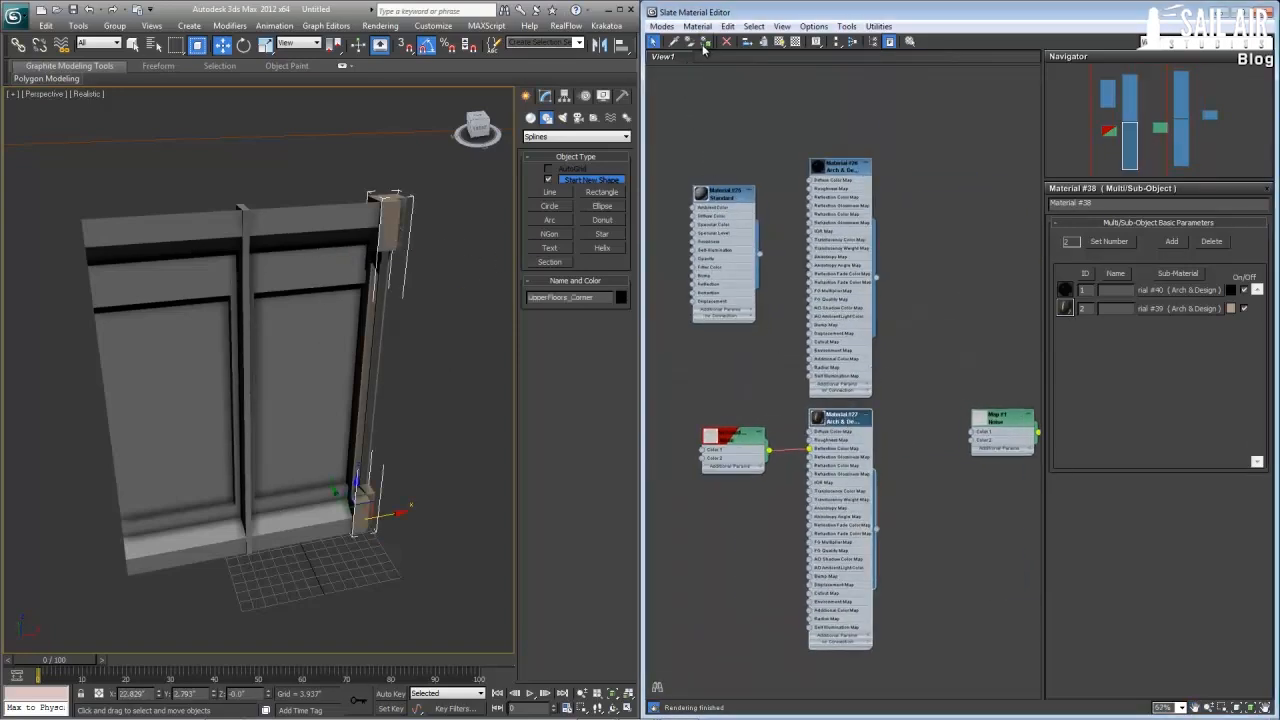
click(246, 238)
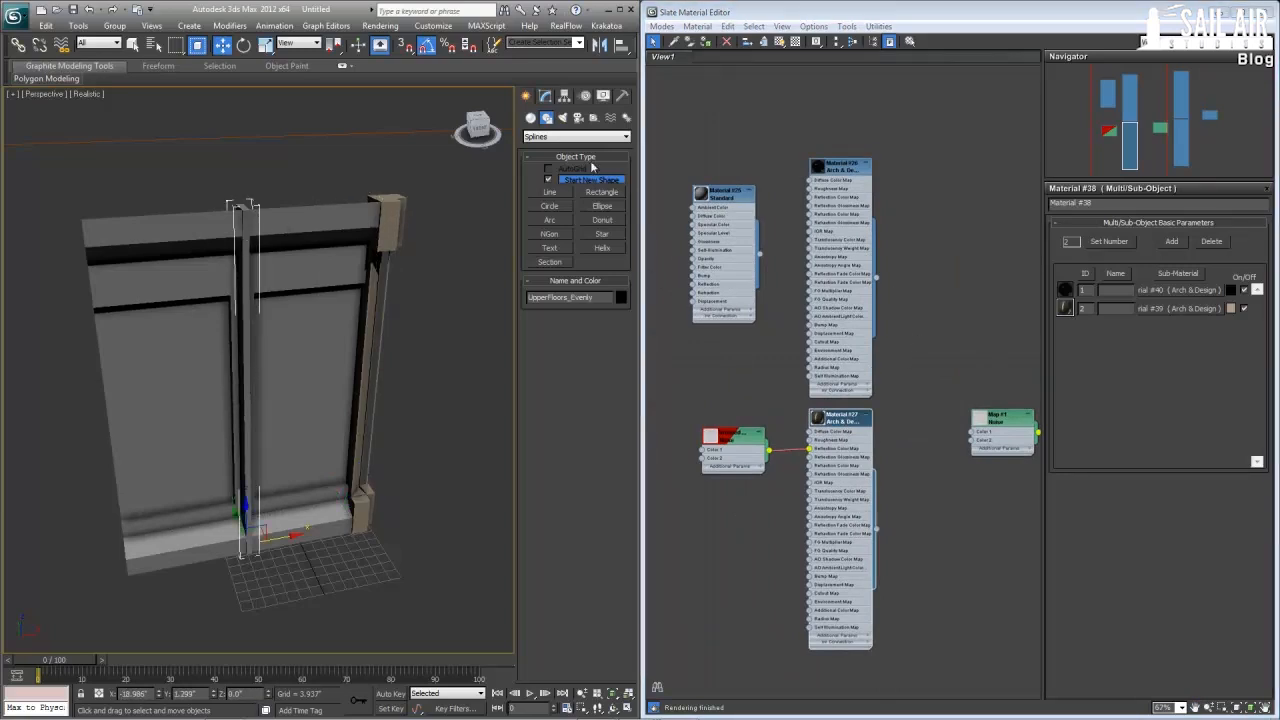
- Select the upper and lower trim polygons of UpperFloors_Default around the windows and assign Material #27 to them
click(329, 229)
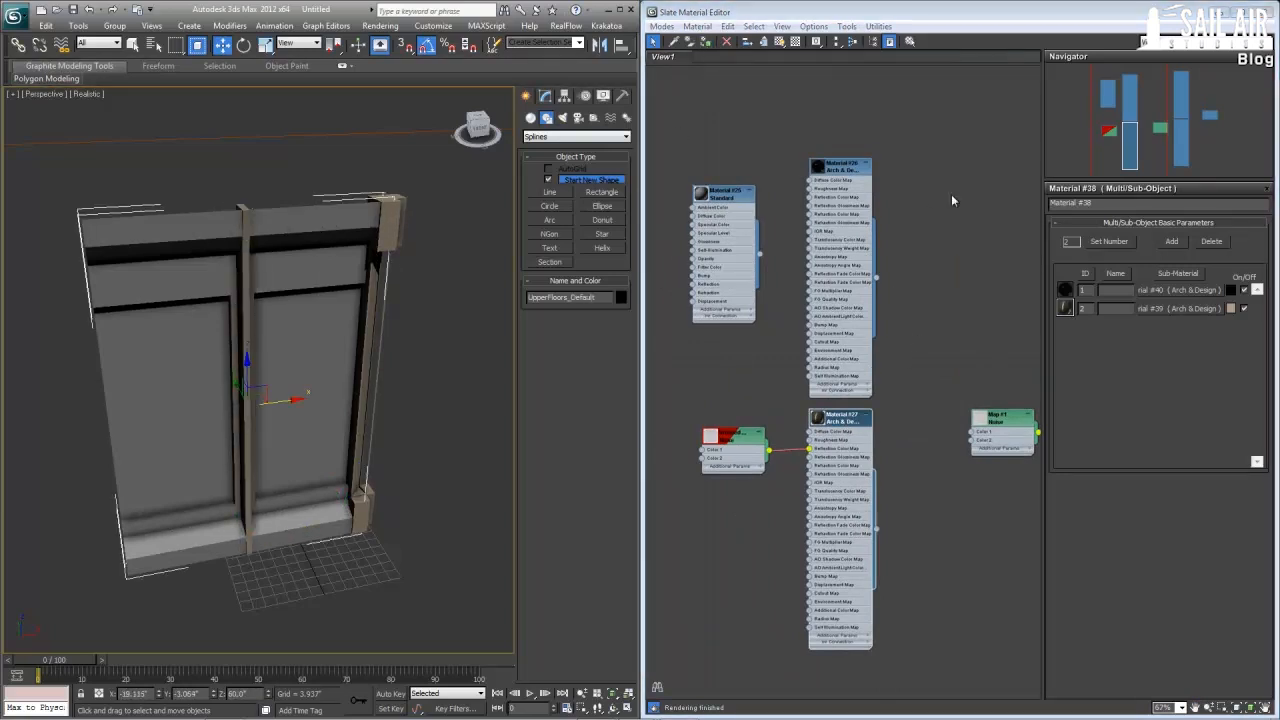
click(545, 95)
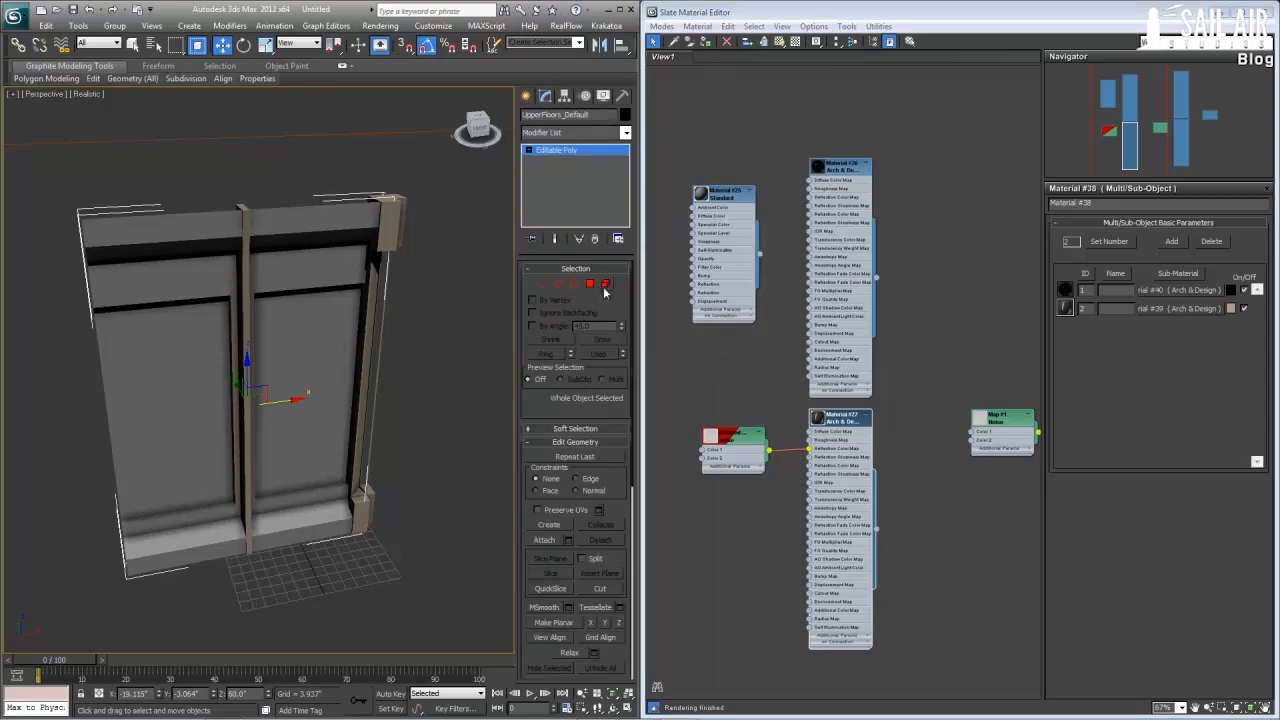
click(590, 284)
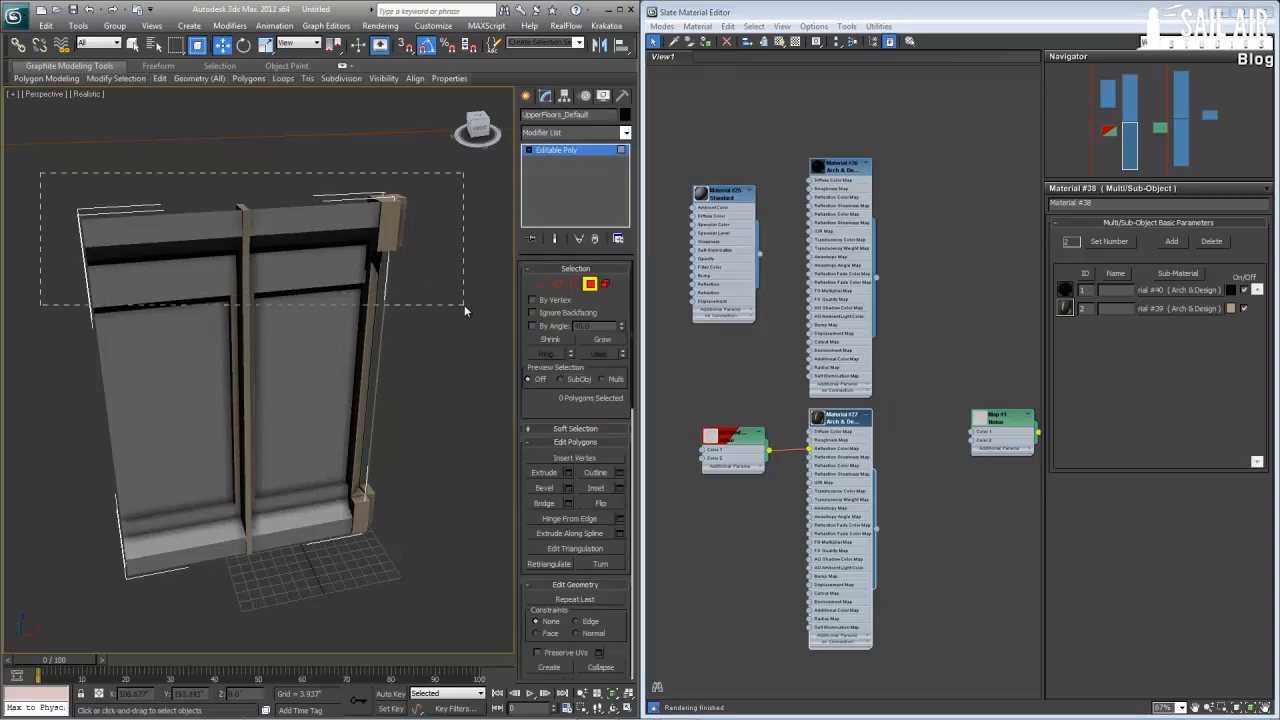
drag(462, 326, 462, 326)
alt+middle_drag(134, 396, 178, 344)
alt+middle_drag(158, 501, 184, 371)
ctrl+drag(40, 368, 495, 598)
alt+middle_drag(374, 509, 348, 542)
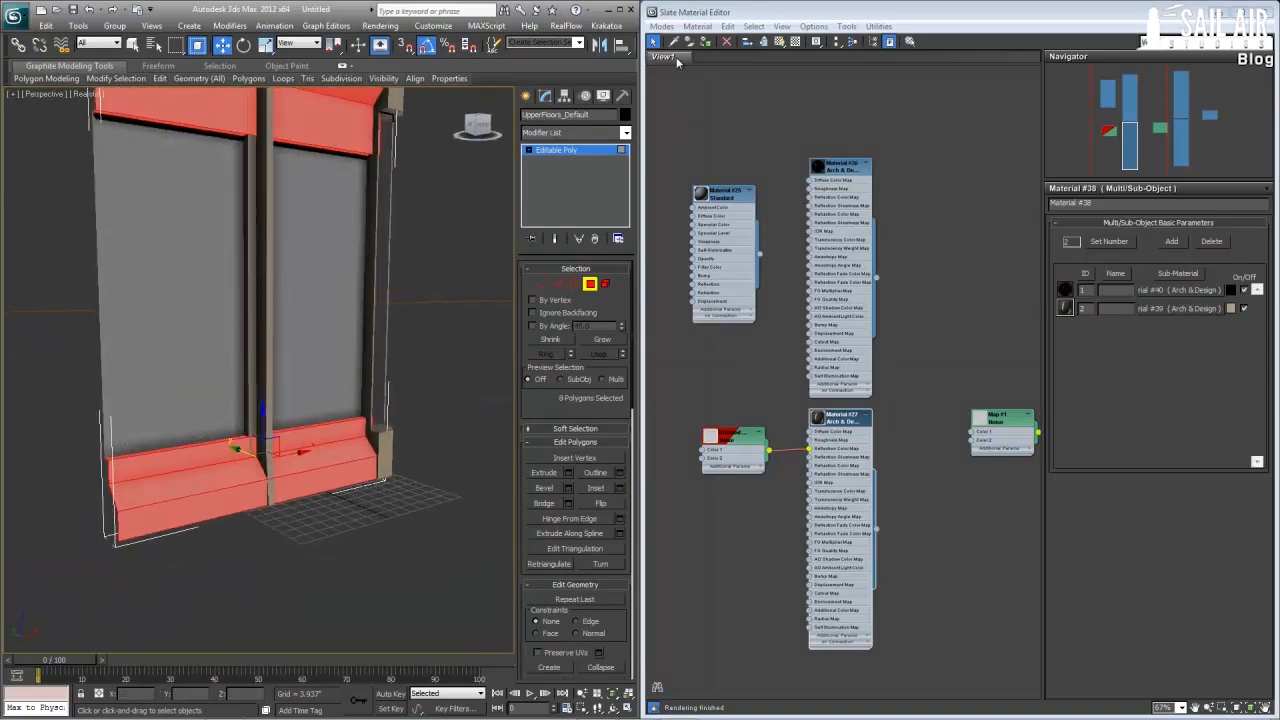
click(708, 45)
- Assign the black Arch & Design Material #26 to the large window polygons of UpperFloors_Default
click(351, 308)
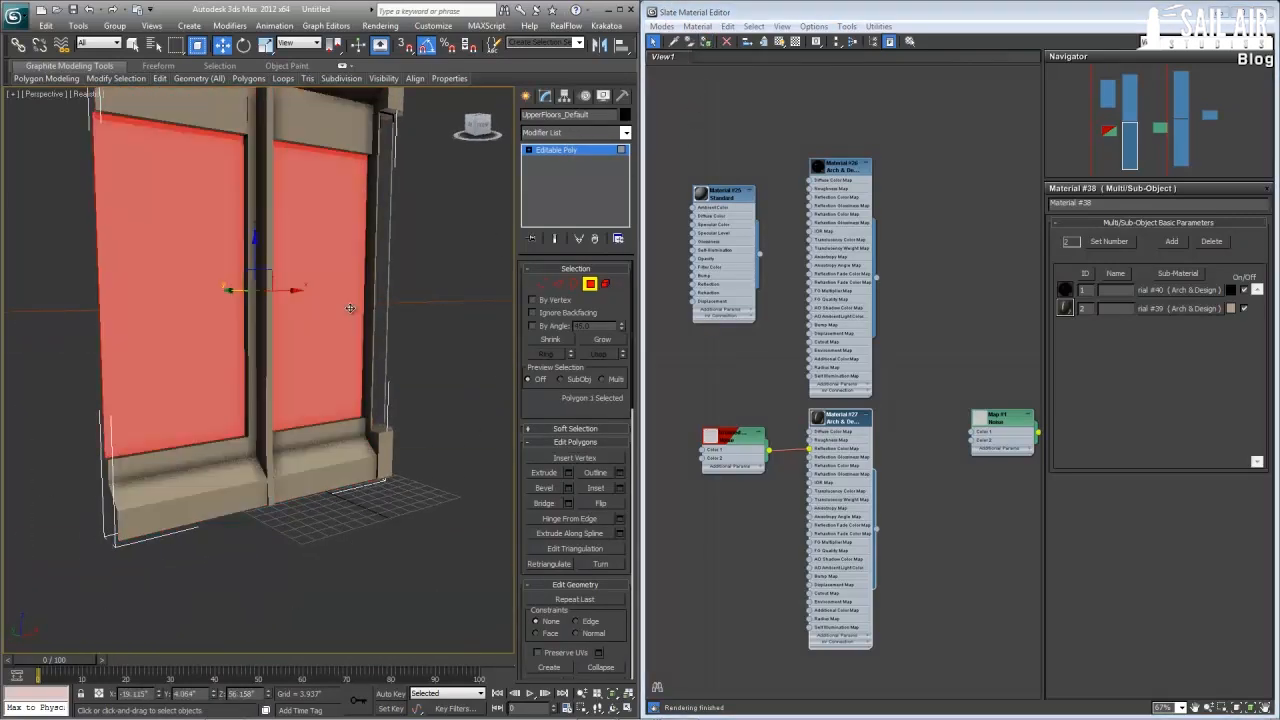
double_click(845, 168)
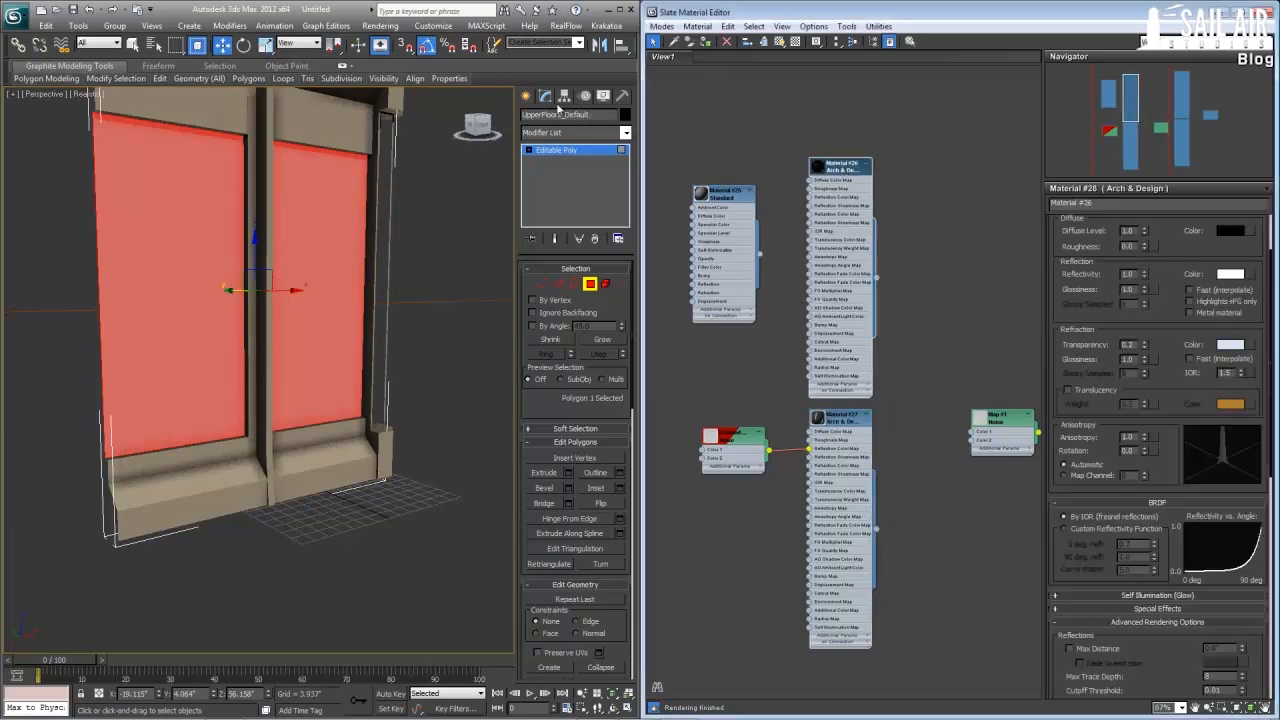
click(706, 43)
click(452, 360)
mouse_move(450, 360)
alt+middle_down()
mouse_move(376, 390)
mouse_move(395, 367)
mouse_move(451, 367)
alt+middle_up()
scroll(378, 389, down, 4)
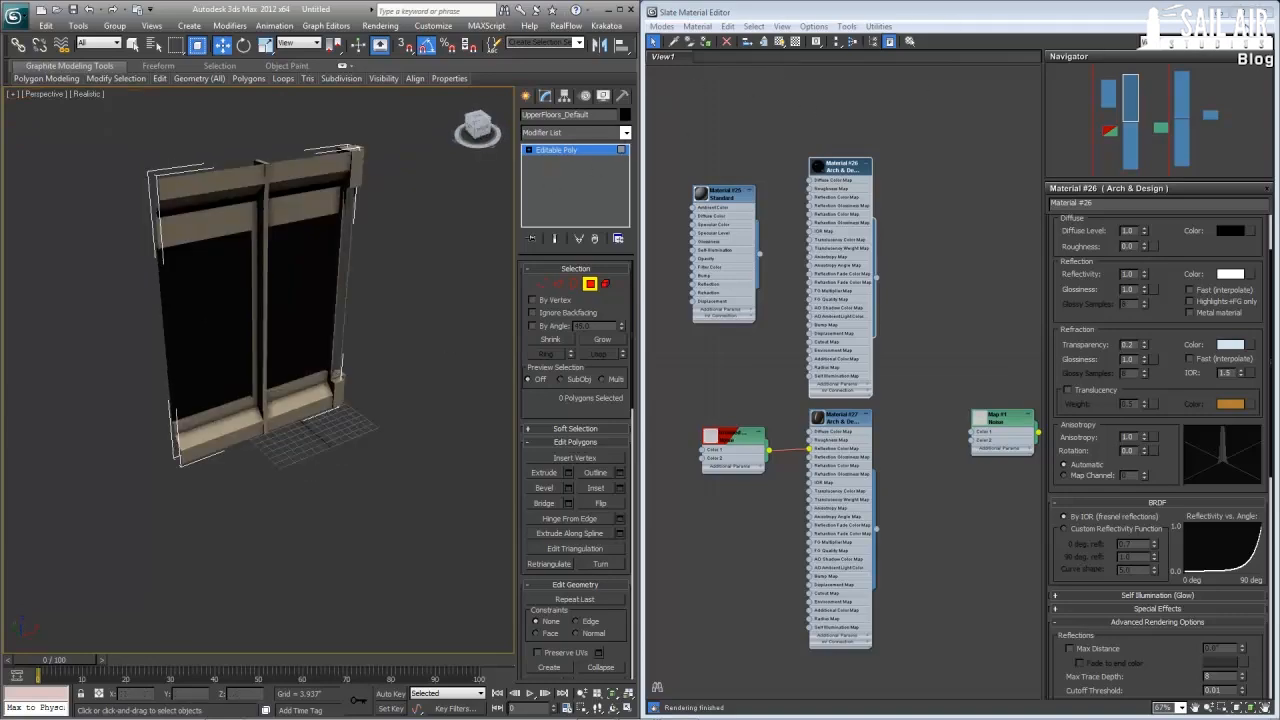
- Put away the material editor, enlarge the 3ds Max window to fill the screen and deselect the wall panel
click(1215, 9)
drag(358, 10, 640, 0)
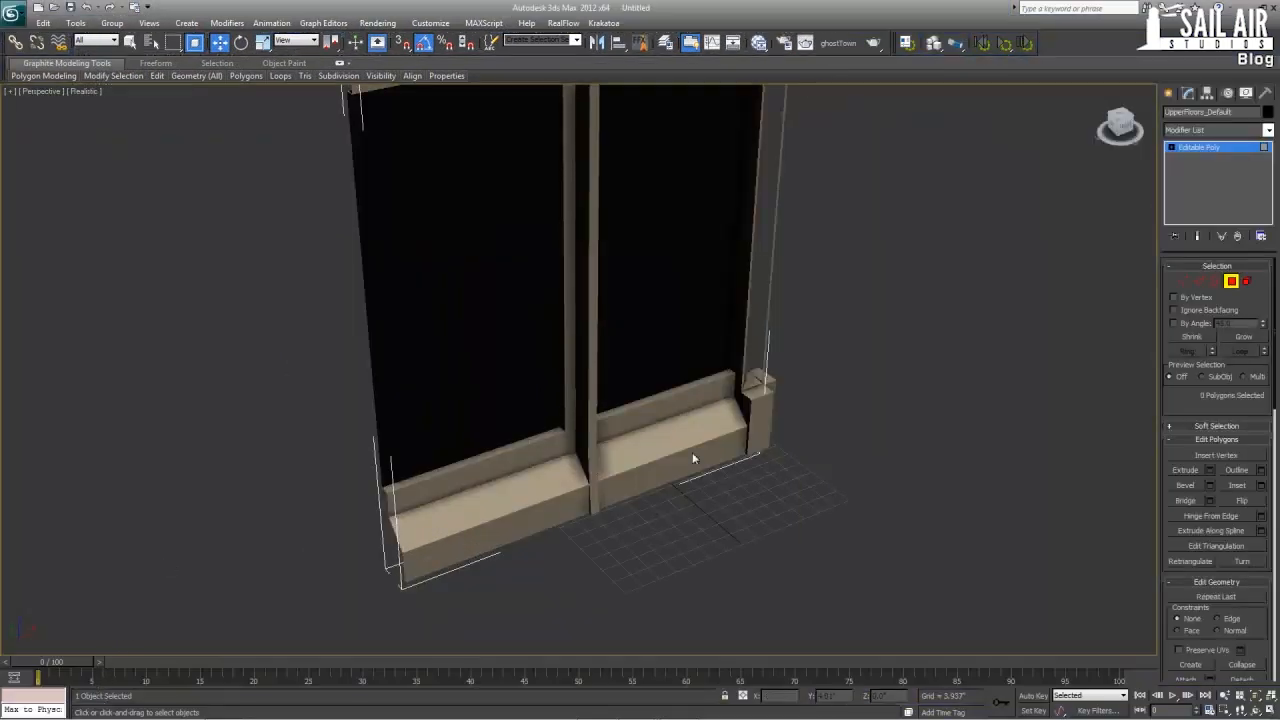
click(1111, 194)
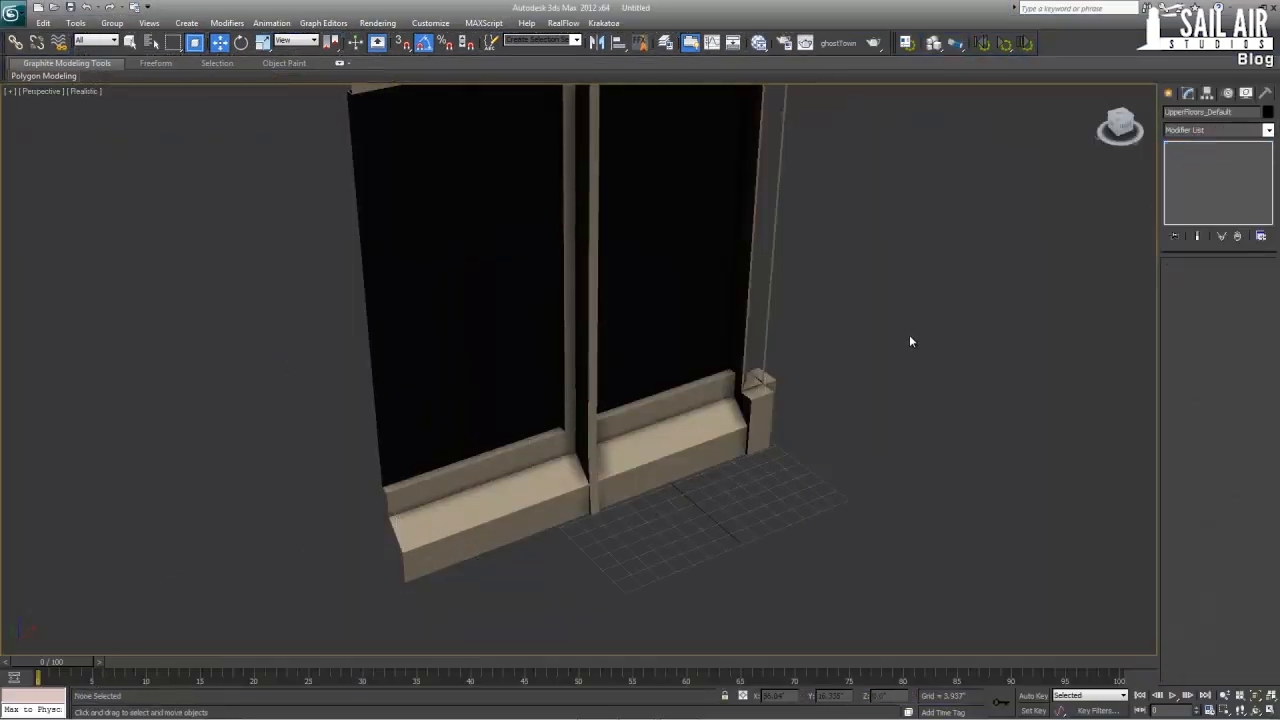
- Save the scene as Buildings in the RailClone folder
key(z)
key(ctrl+s)
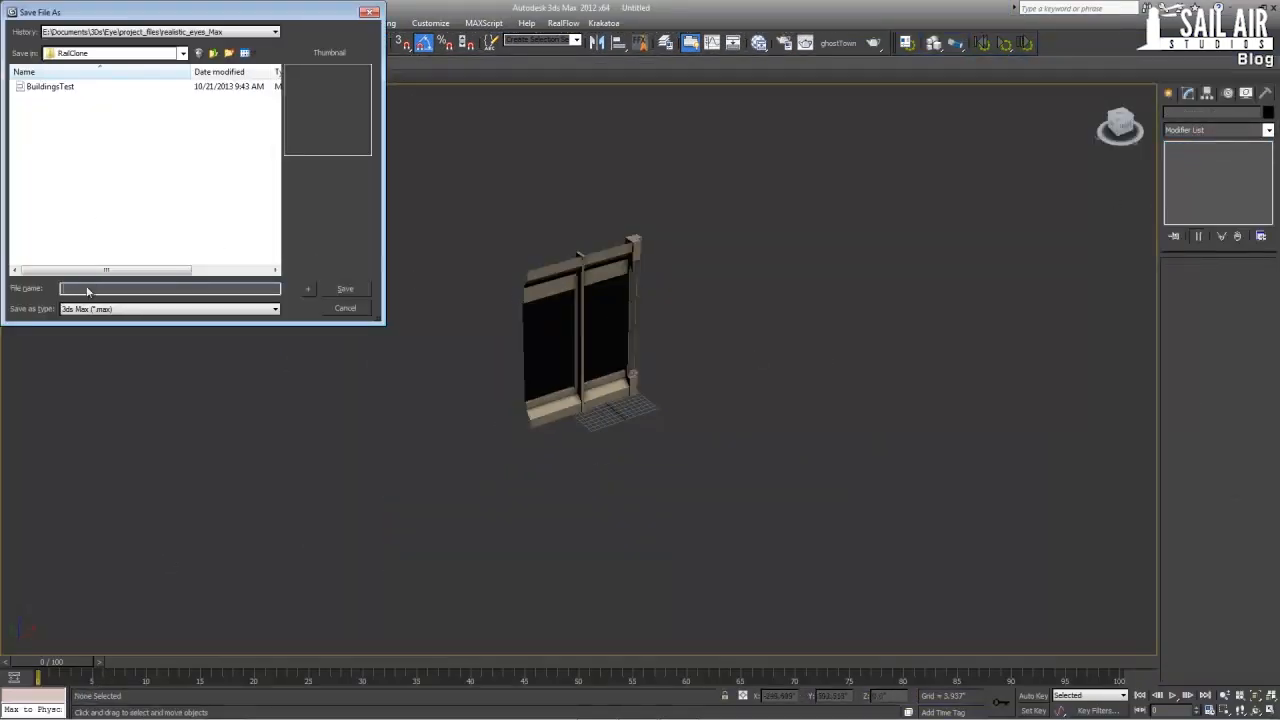
text(Building)
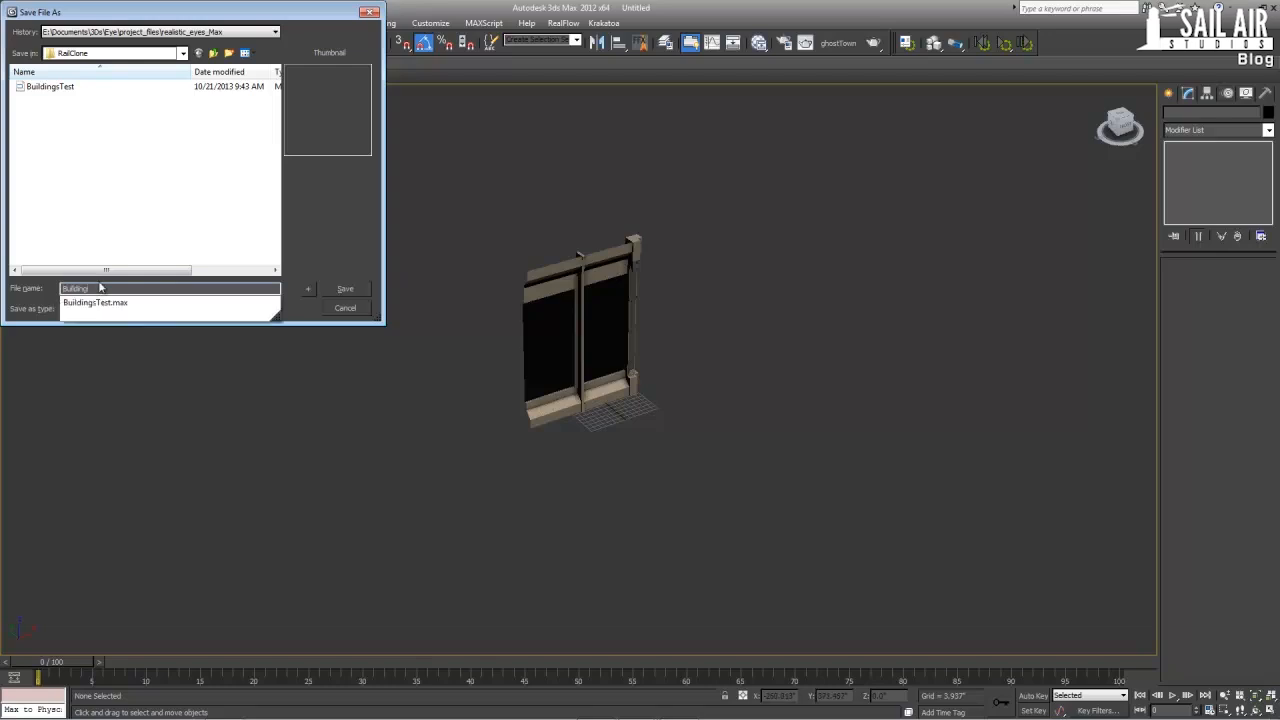
text(s)
key(Return)
- Create an Itoo Software RailClone Lite object on the ground beside the wall panel, inside the large spline outline
scroll(434, 310, down, 10)
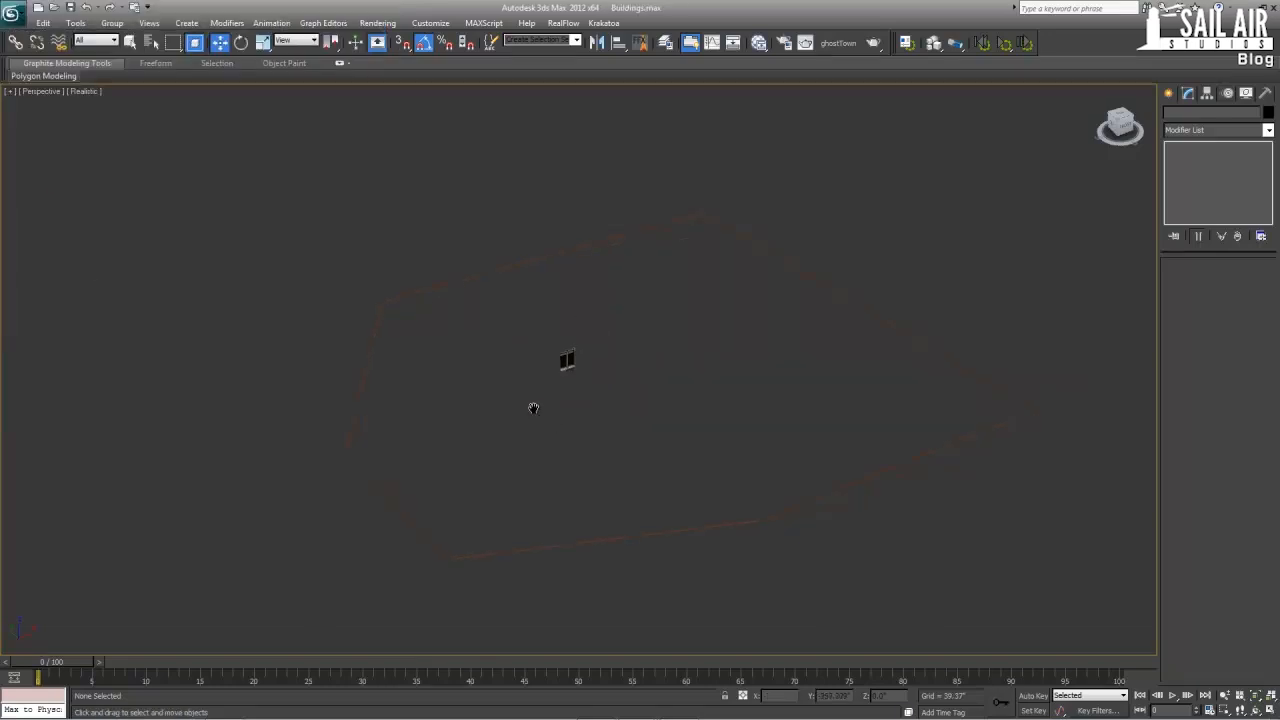
click(1168, 93)
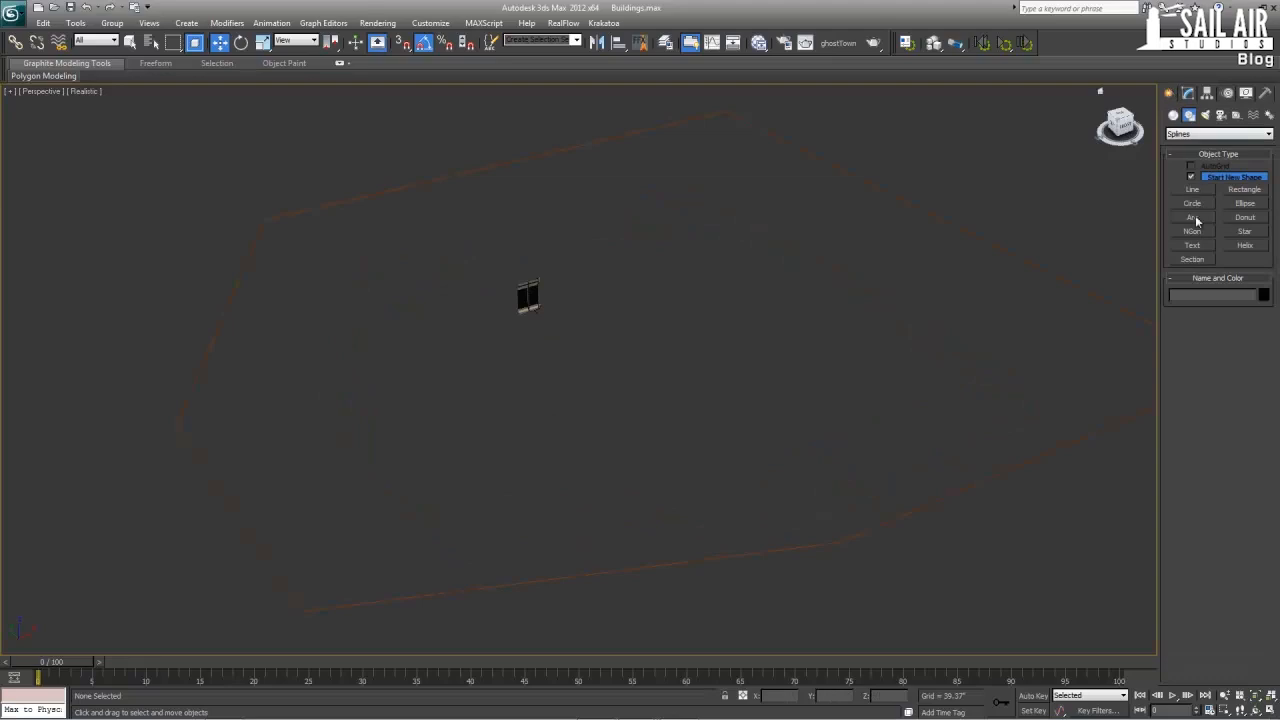
click(1173, 116)
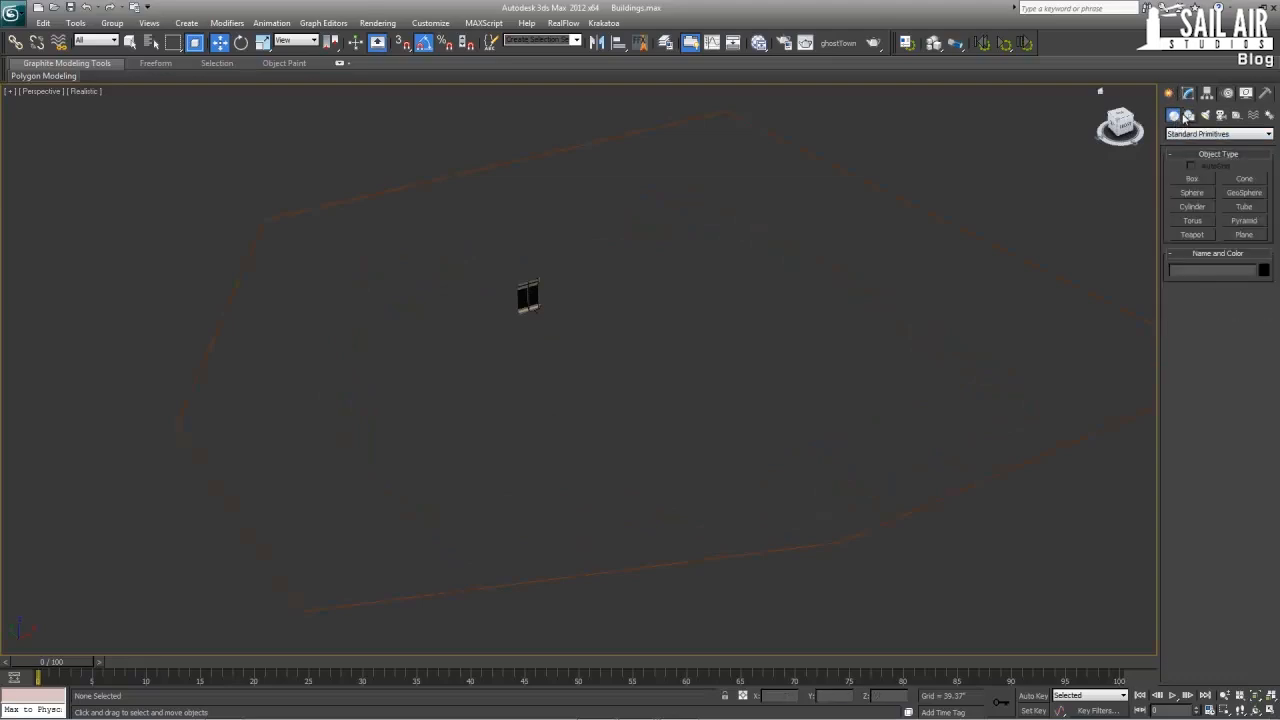
click(1202, 134)
click(1190, 284)
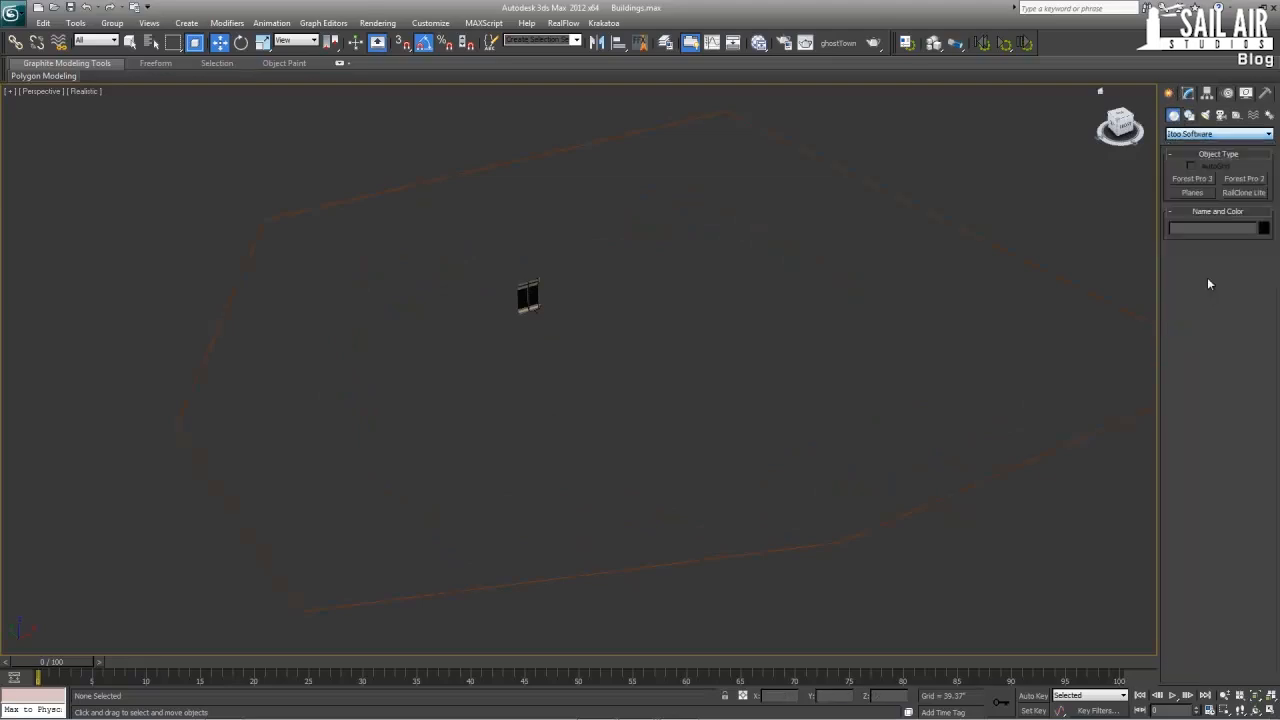
click(1245, 192)
mouse_move(680, 327)
mouse_down()
mouse_move(706, 348)
mouse_move(689, 337)
mouse_up()
right_click(690, 338)
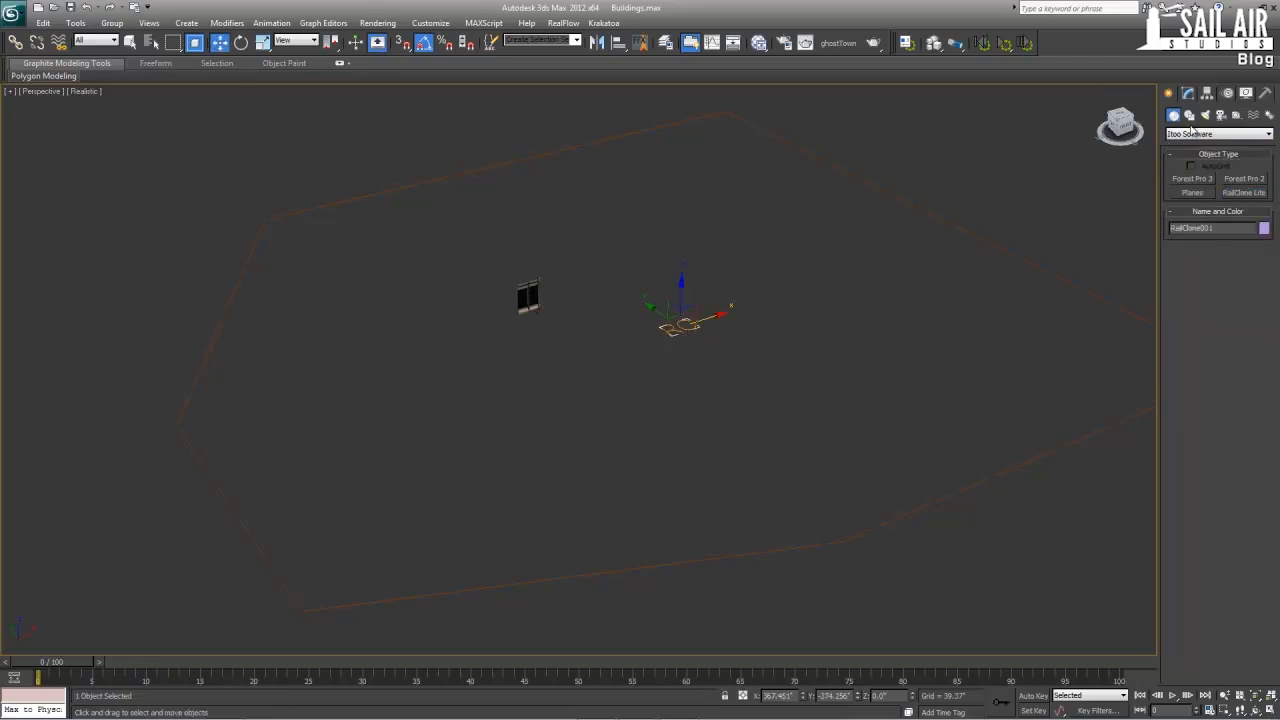
- Open the style editor of the RailClone object
click(1188, 92)
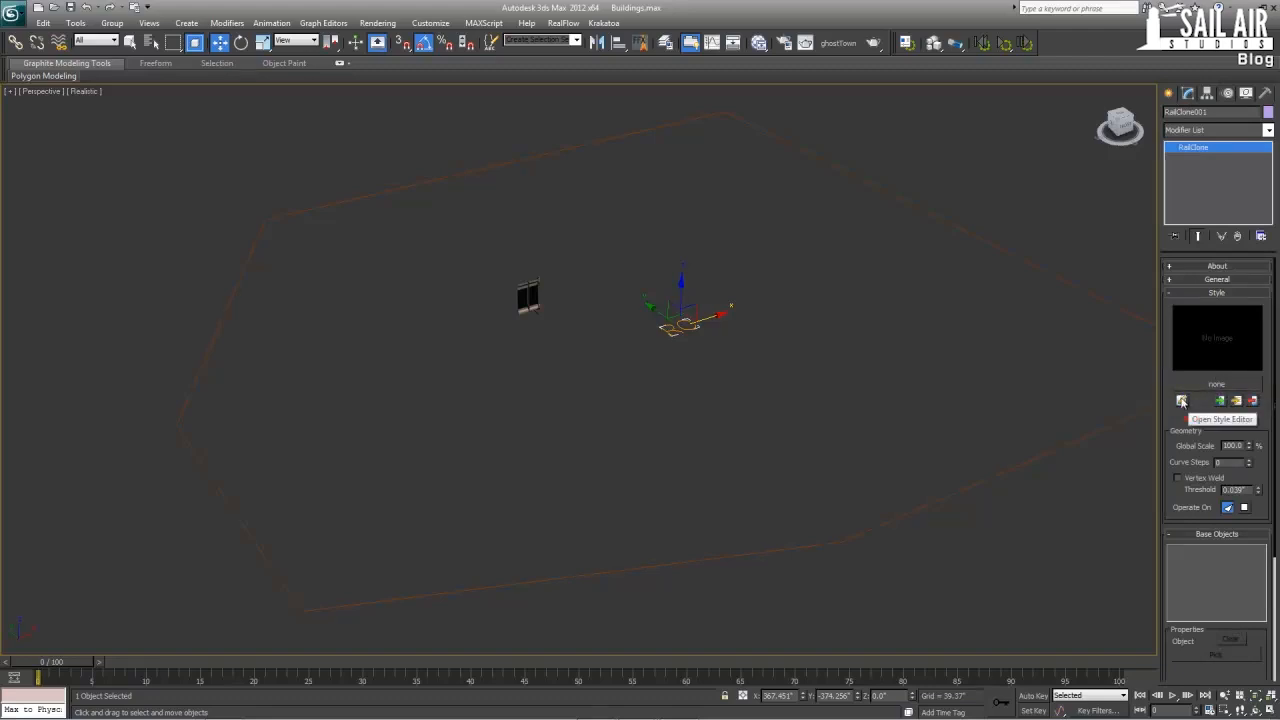
click(1181, 400)
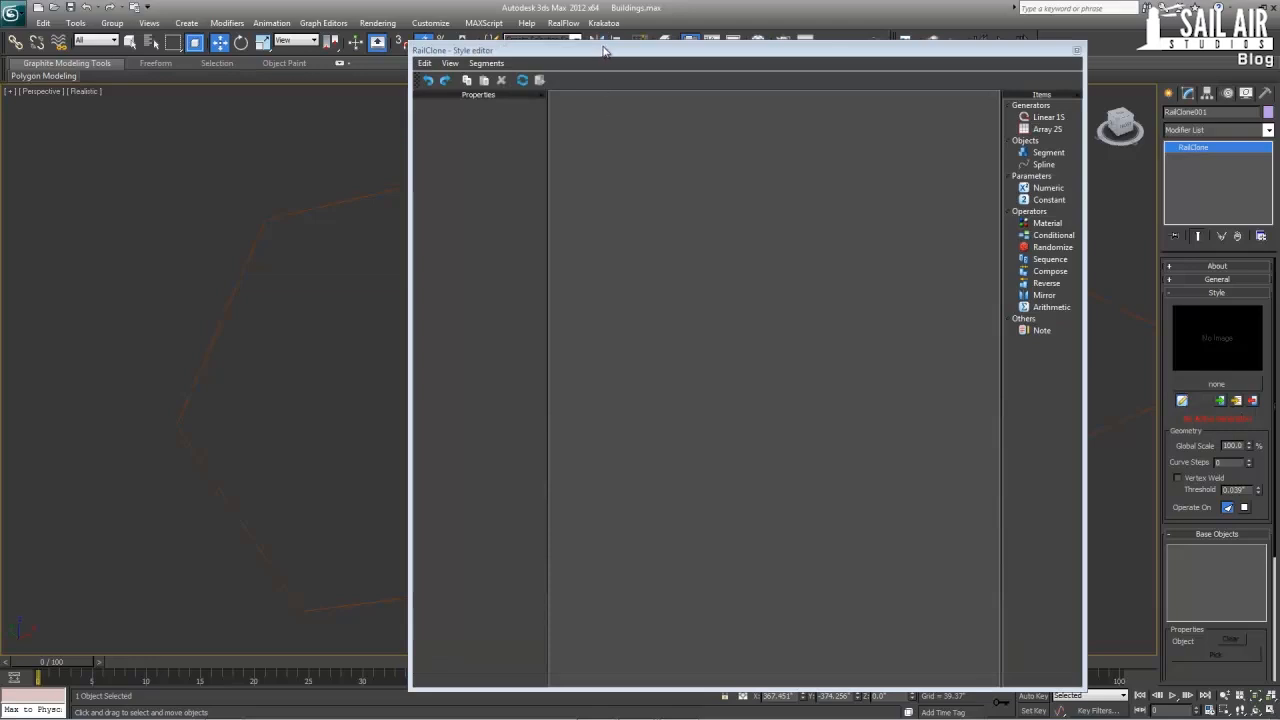
drag(603, 50, 665, 37)
- Add a Linear 1S generator to the style graph and try to add an Array 2S generator beside it
click(1097, 107)
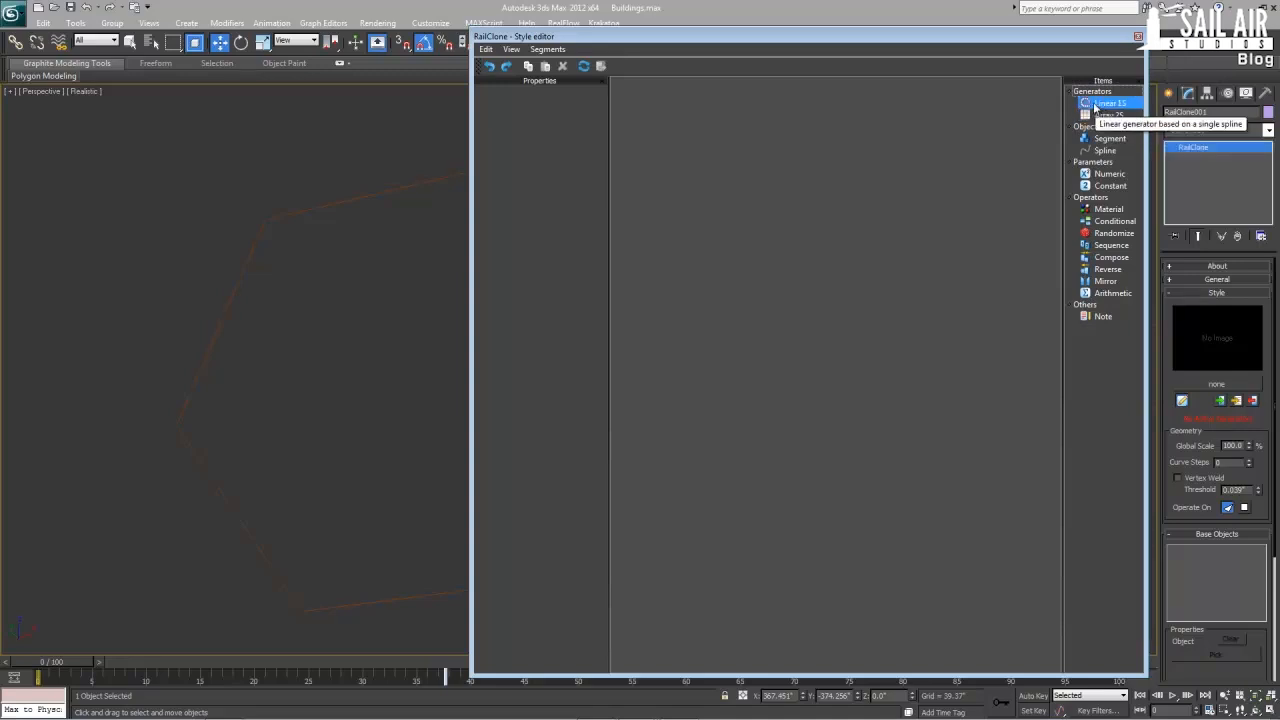
drag(1094, 105, 844, 182)
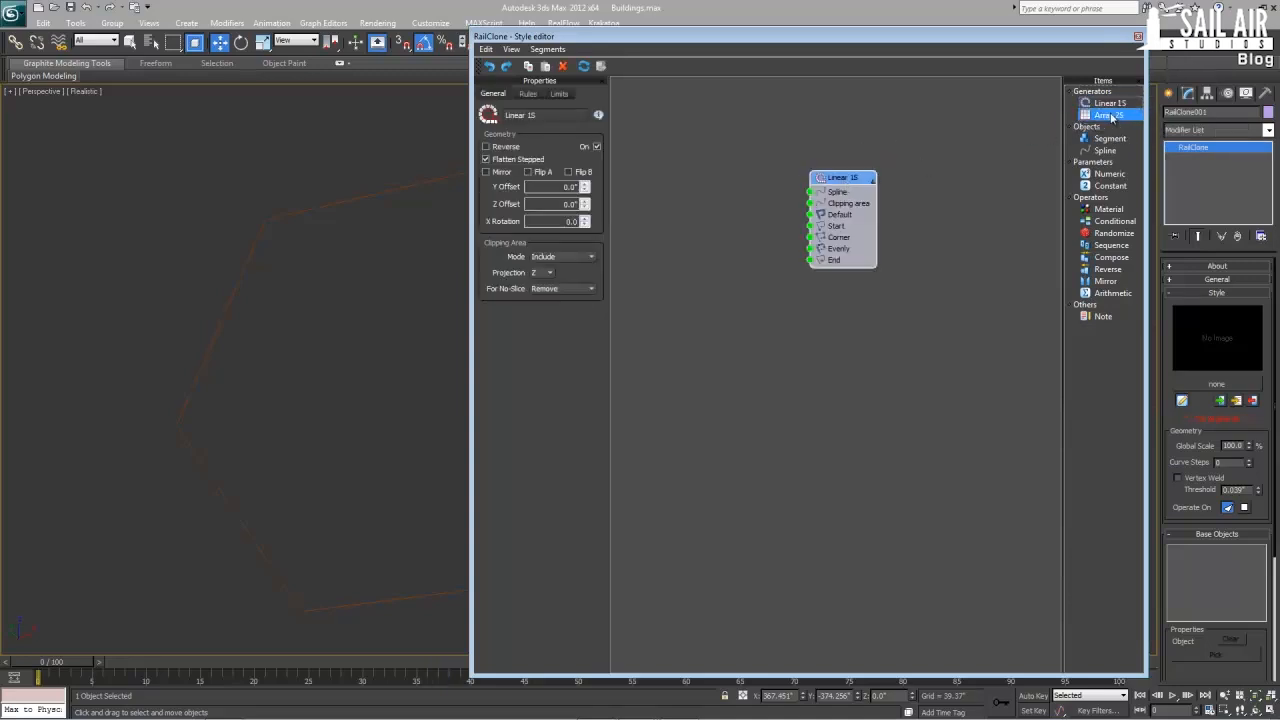
drag(1112, 117, 982, 204)
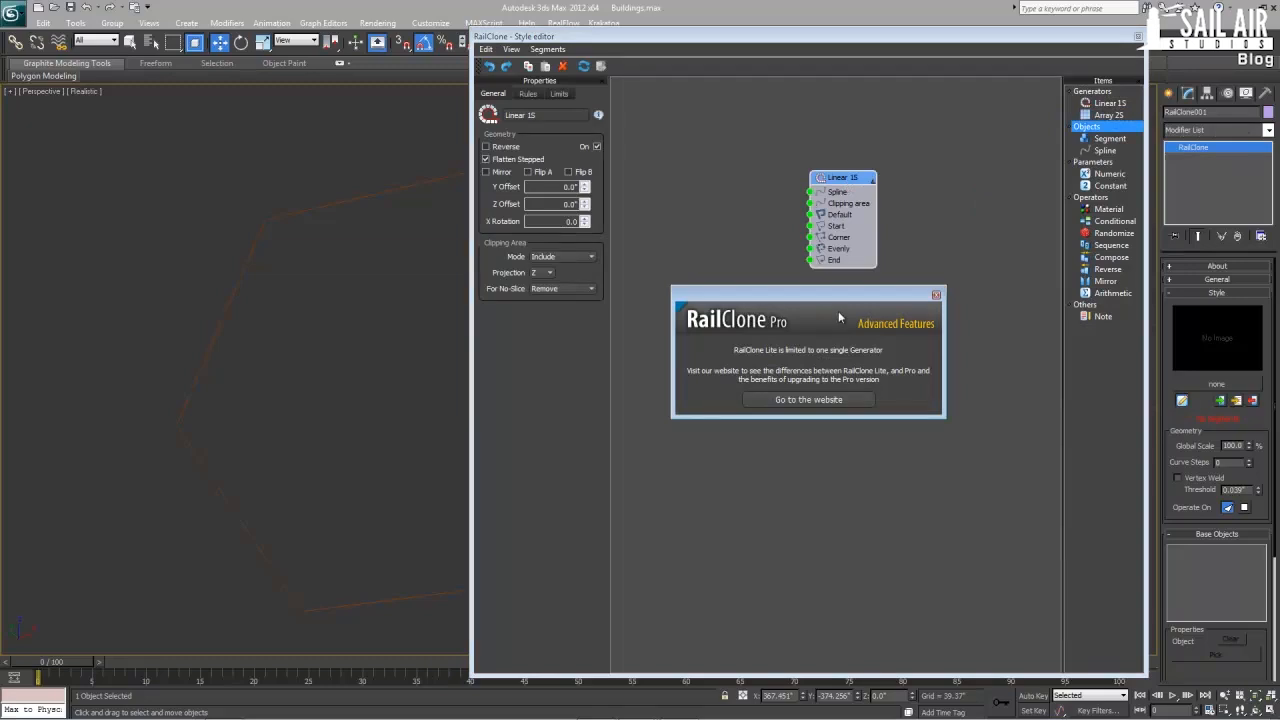
click(935, 297)
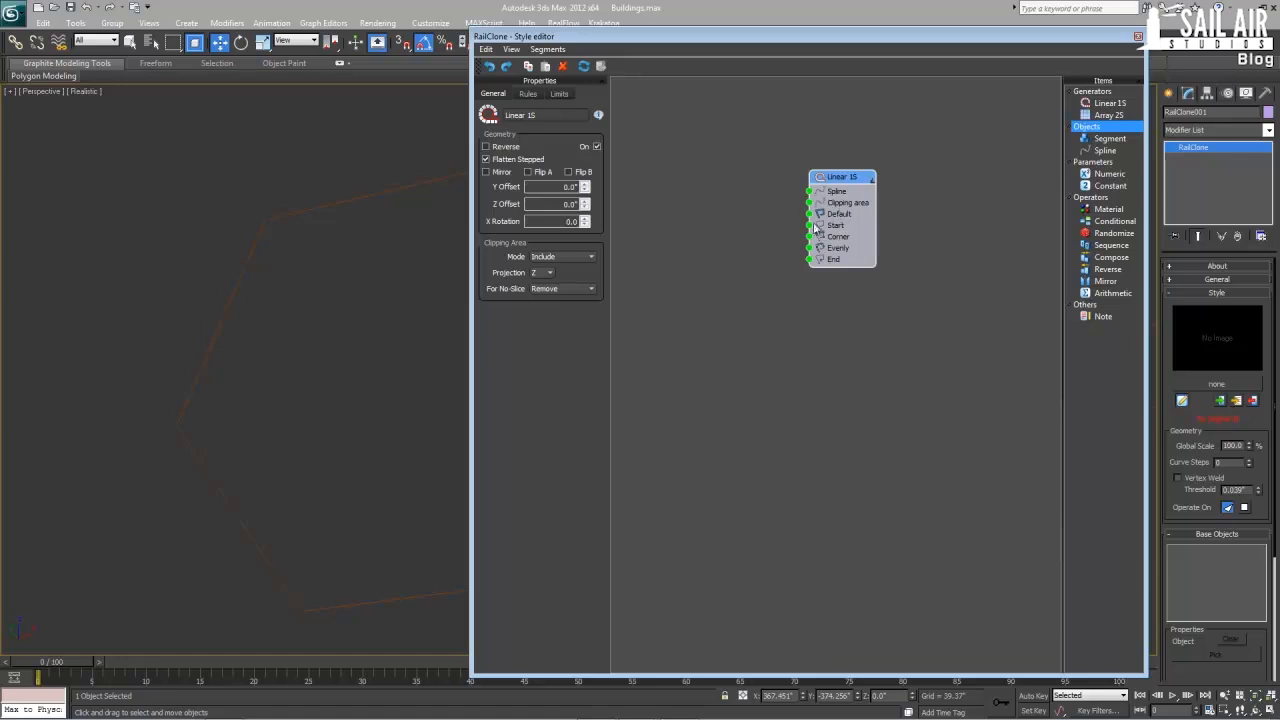
- Add a Spline node to the graph and connect it to the Spline input of the Linear 1S generator
click(1105, 151)
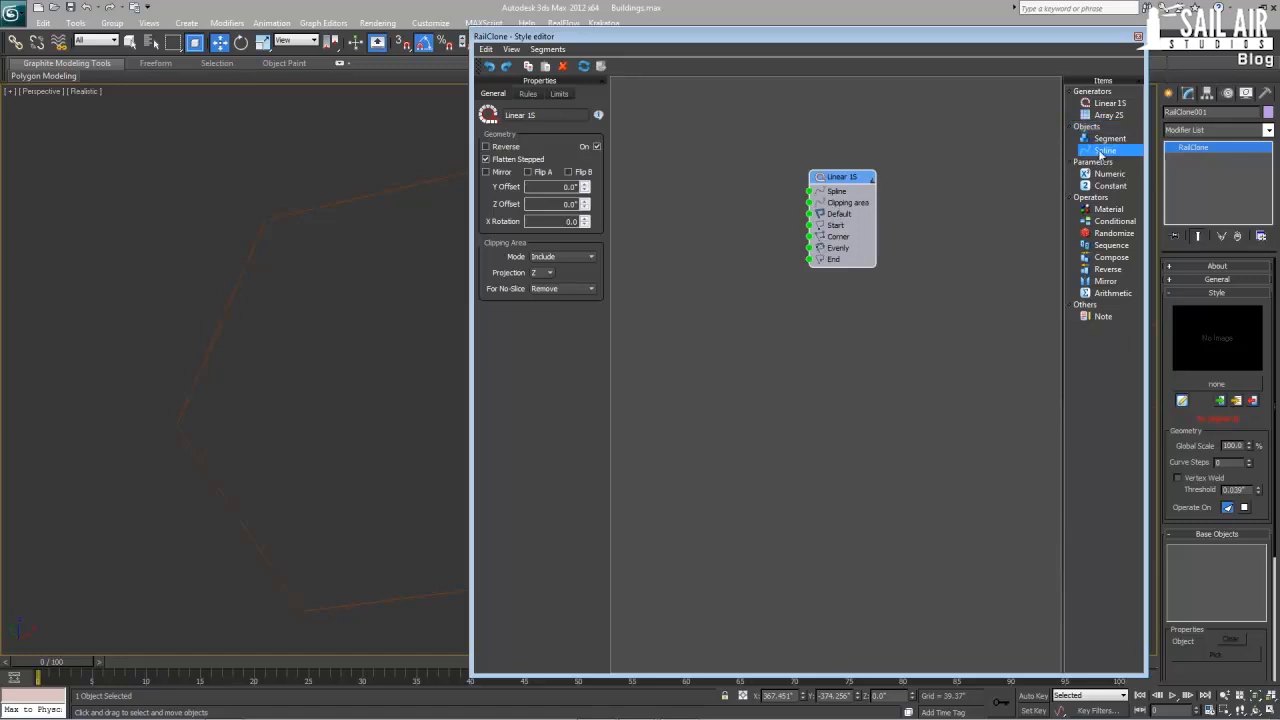
drag(1107, 153, 733, 197)
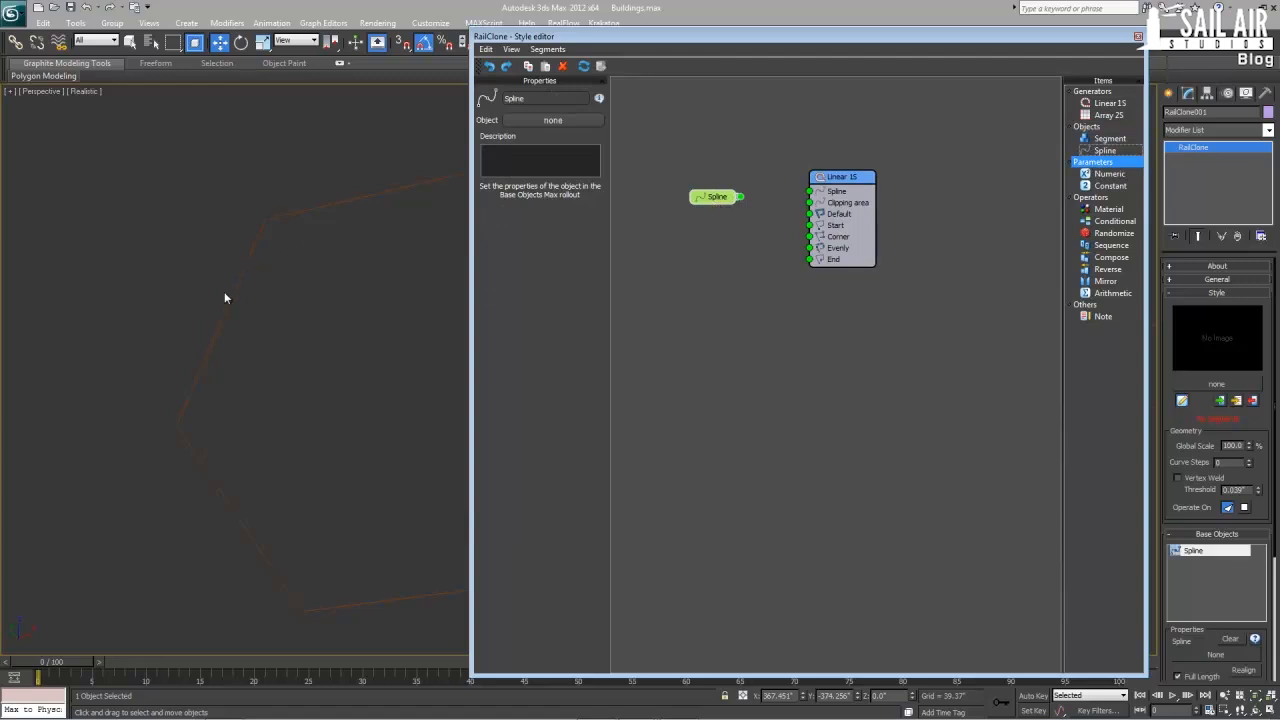
drag(726, 200, 810, 191)
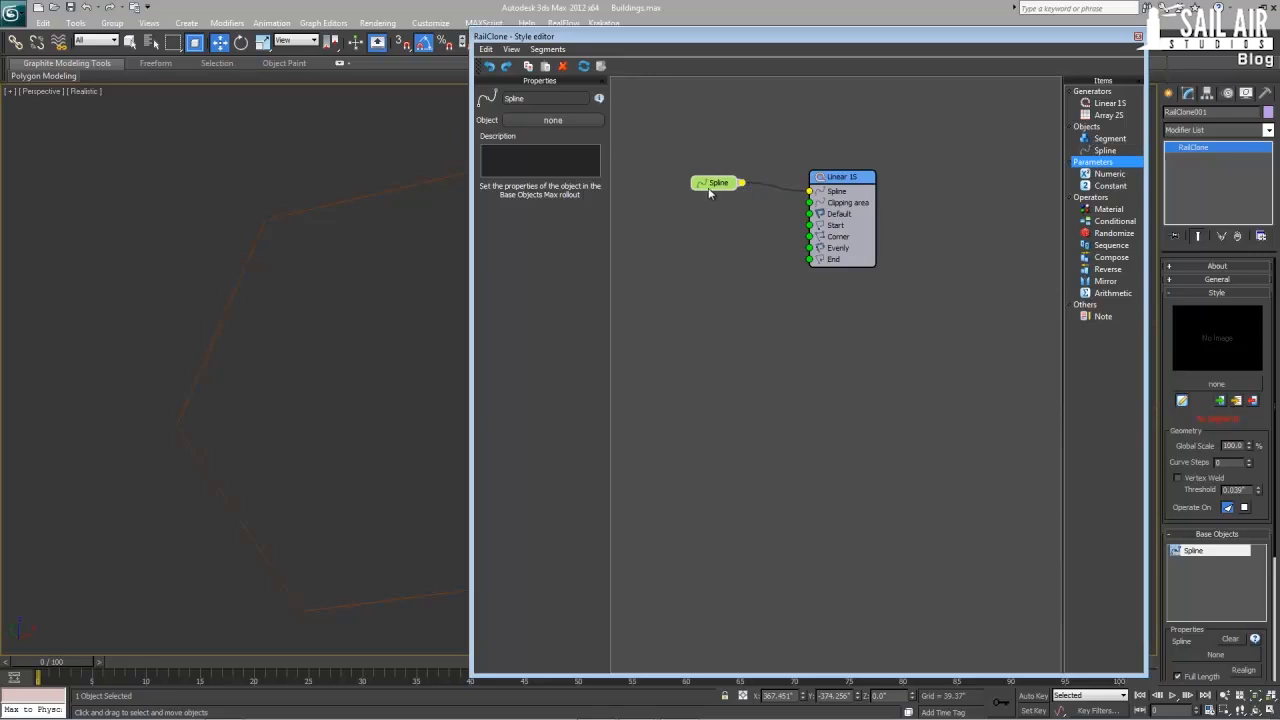
- Assign the large building outline Line001 as the Spline node's object and move the node slightly higher in the graph
click(537, 121)
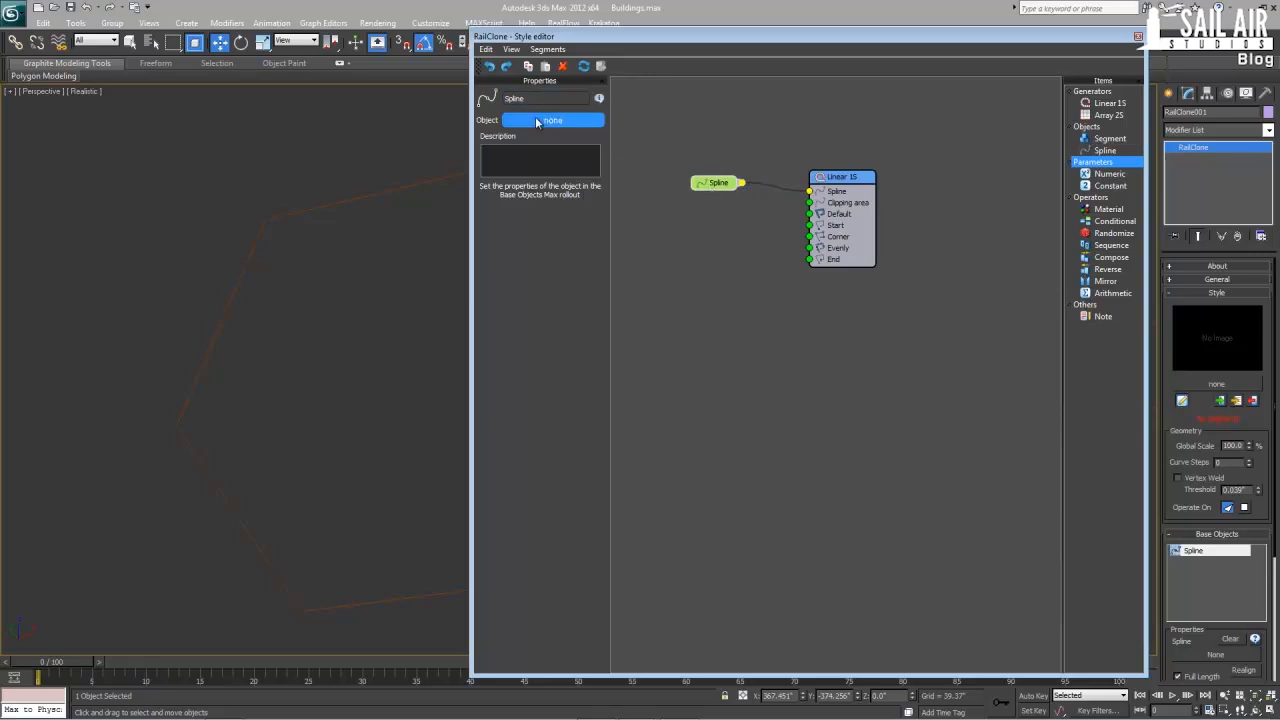
click(371, 194)
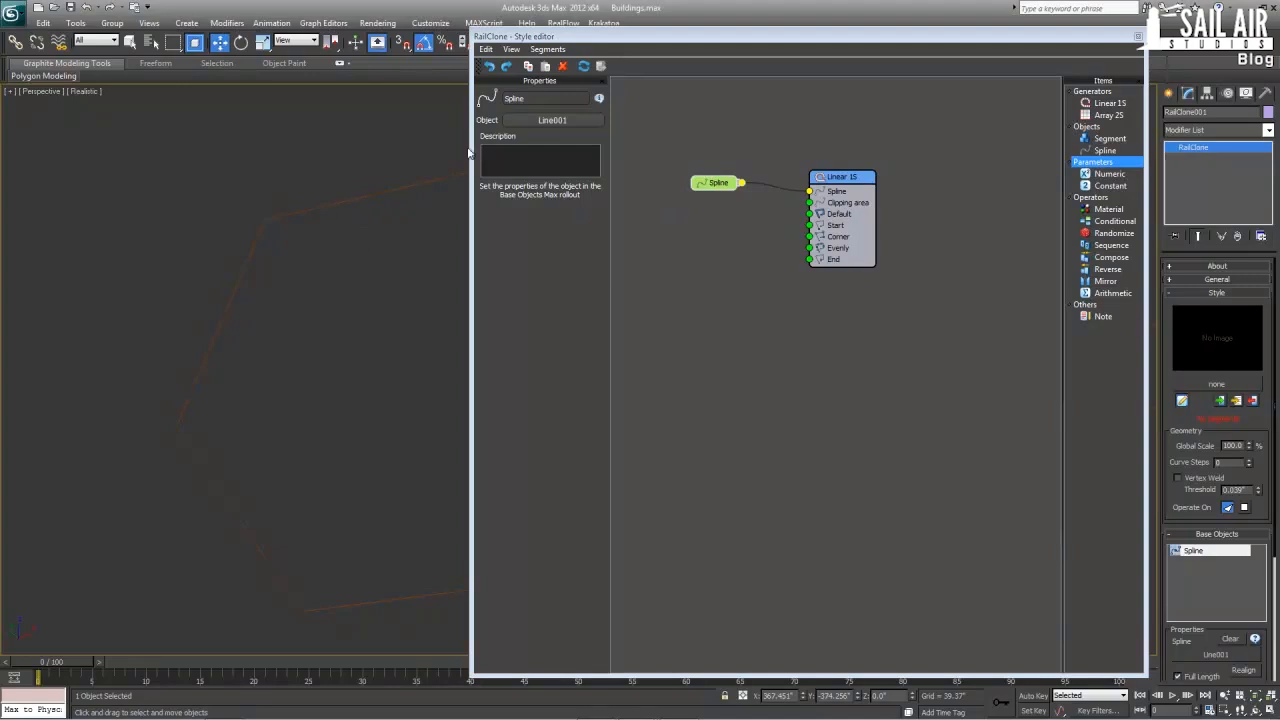
drag(720, 183, 737, 168)
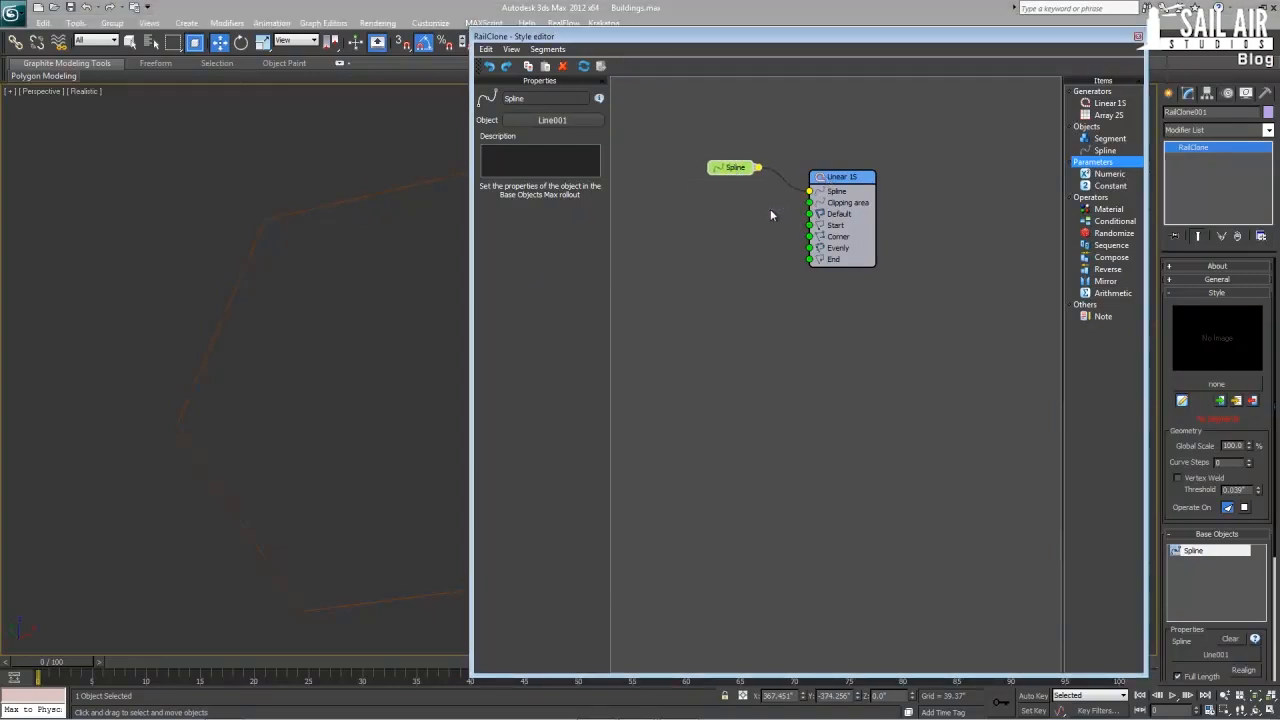
- Add a Segment node connected to the Default input of the Linear 1S generator and pick the UpperFloors_Default wall piece as its object
drag(809, 214, 763, 206)
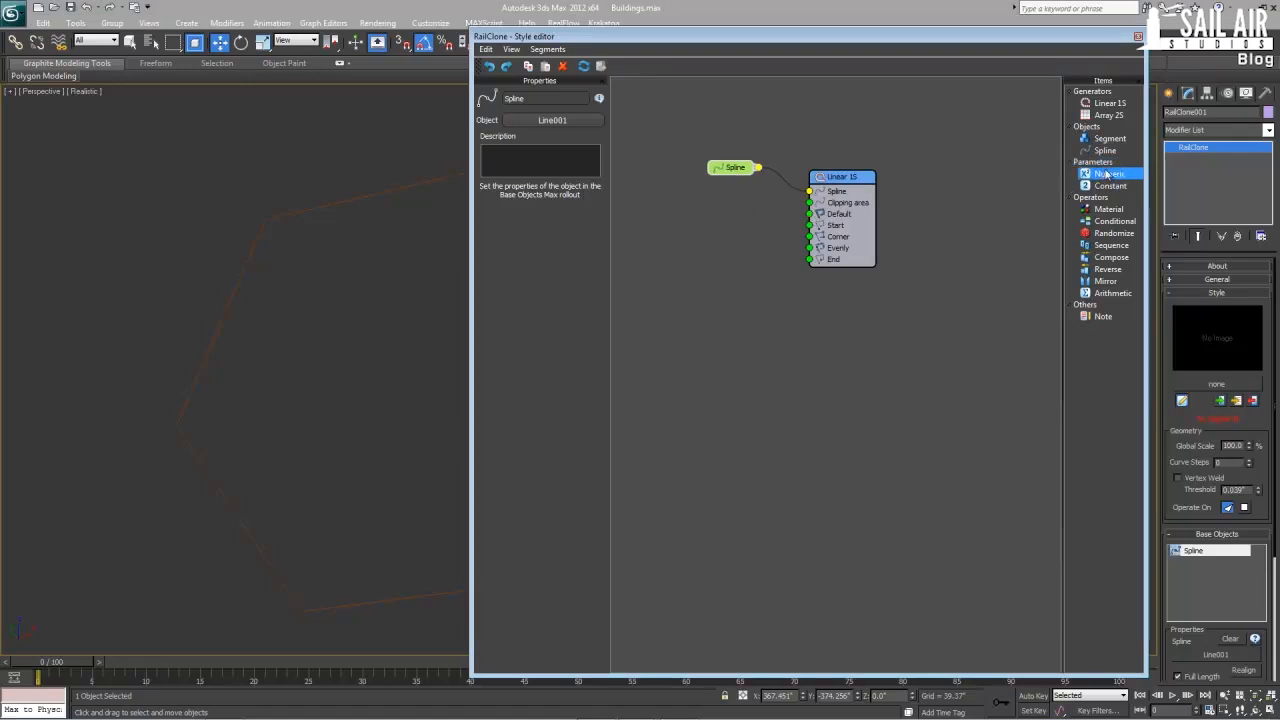
drag(1108, 138, 809, 214)
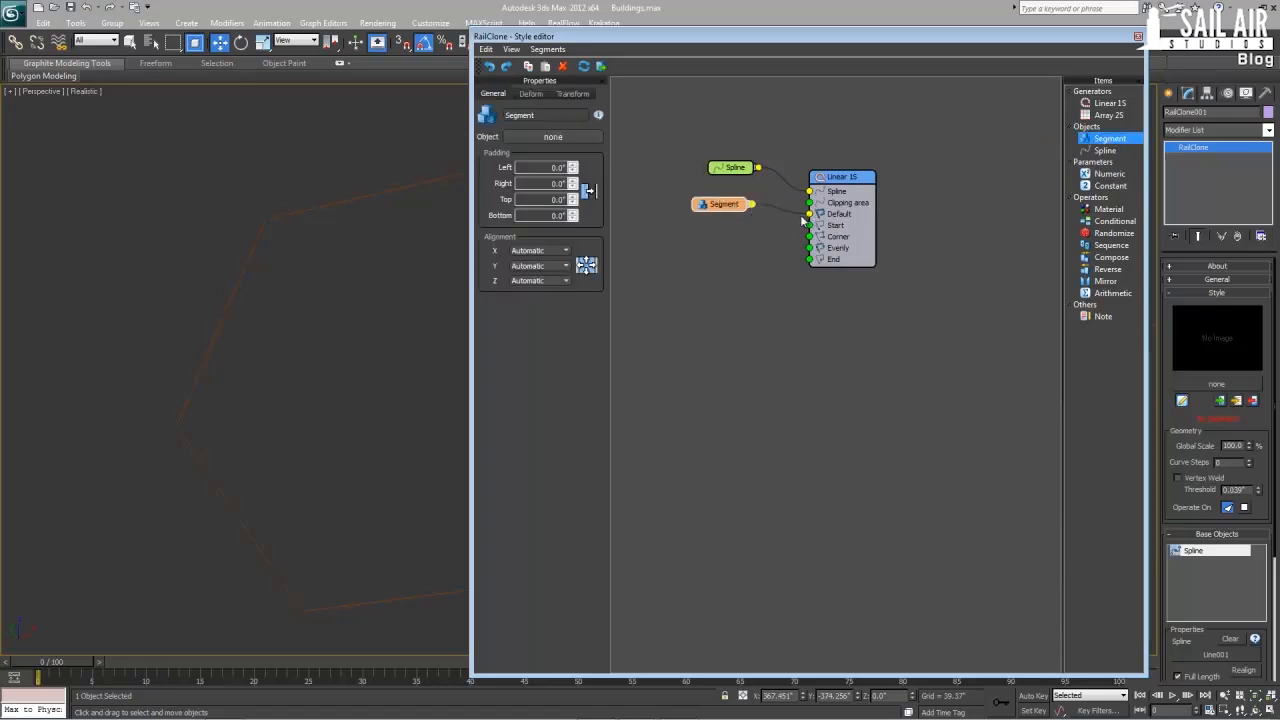
middle_drag(388, 279, 190, 403)
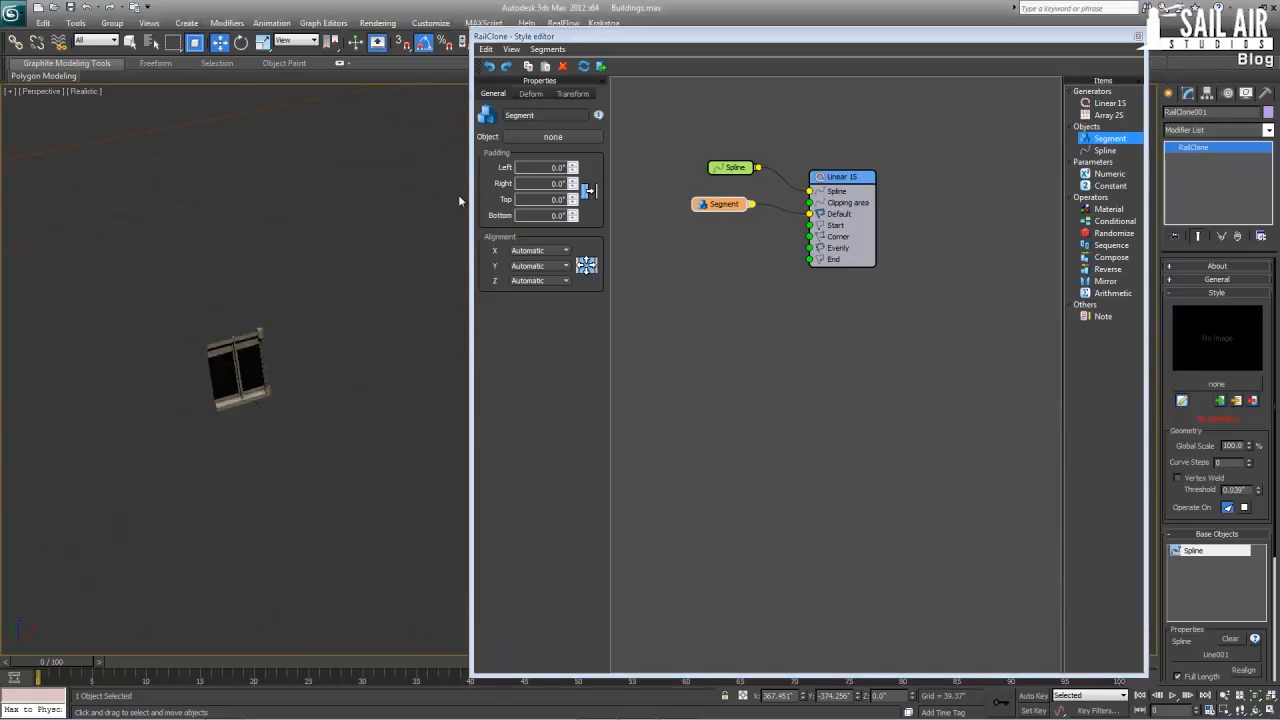
click(553, 136)
click(221, 378)
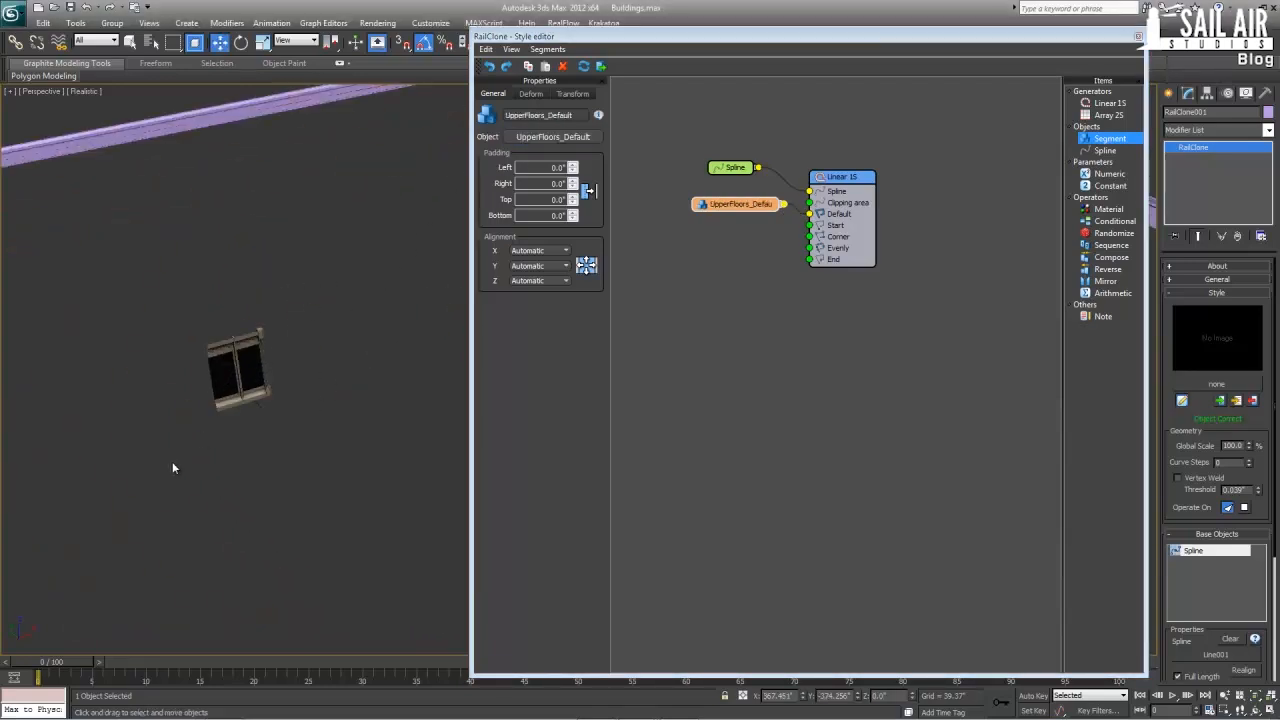
- Examine the orientation of the wall geometry generated along the outline spline and around its corners
middle_drag(172, 461, 358, 272)
key(z)
middle_drag(214, 454, 190, 390)
scroll(130, 515, up, 4)
middle_drag(130, 515, 237, 500)
alt+middle_drag(294, 268, 311, 259)
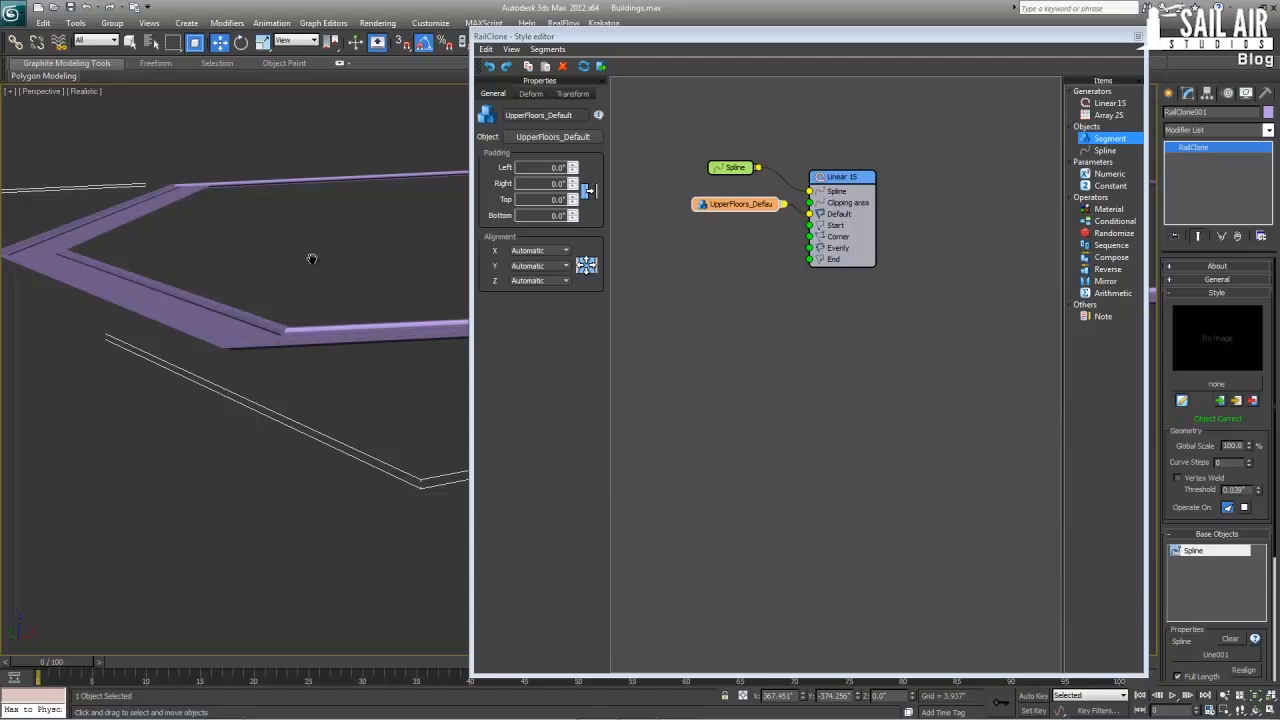
middle_drag(312, 259, 386, 336)
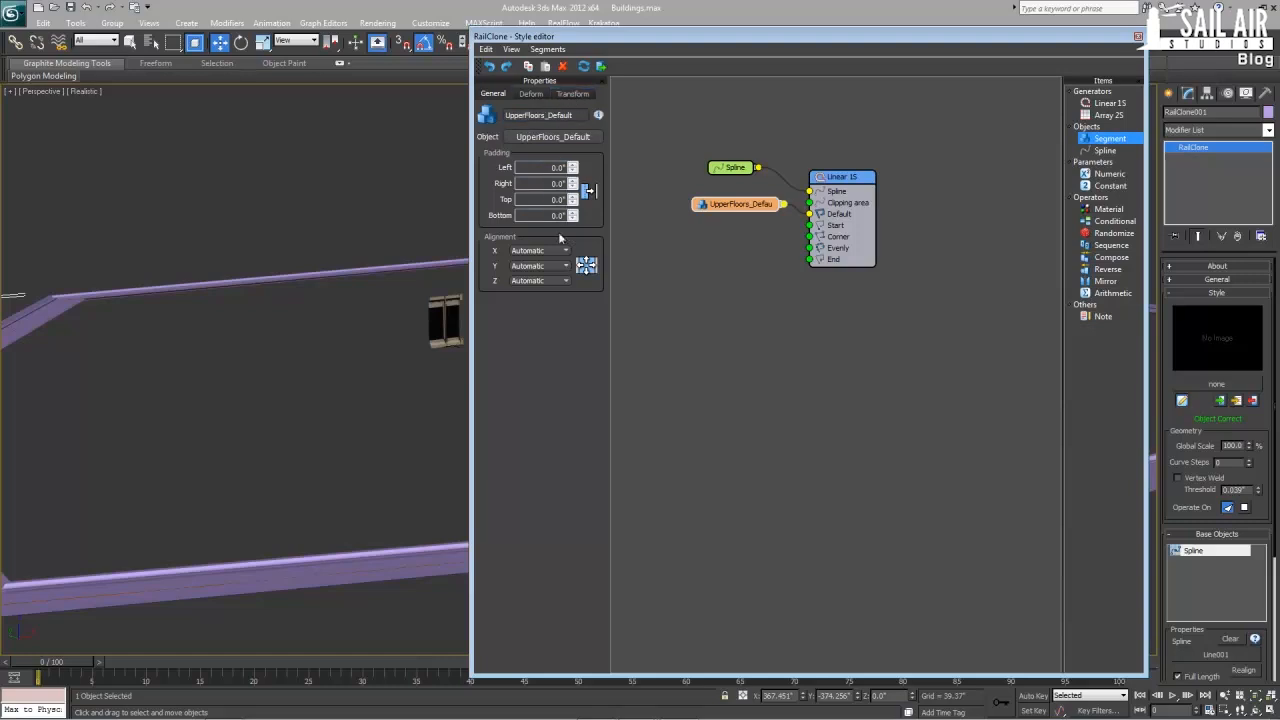
- Try a rotation of 90 in the default wall segment's transform settings and reset it to 0
click(533, 250)
click(534, 251)
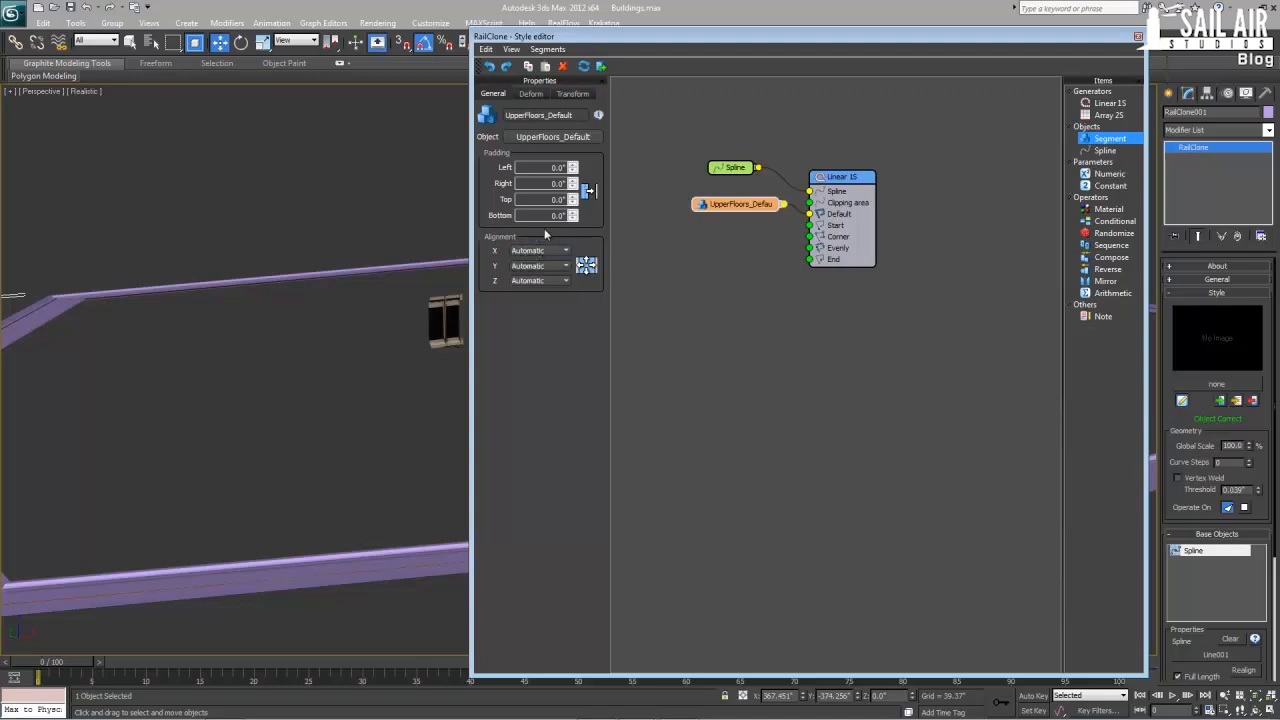
click(578, 93)
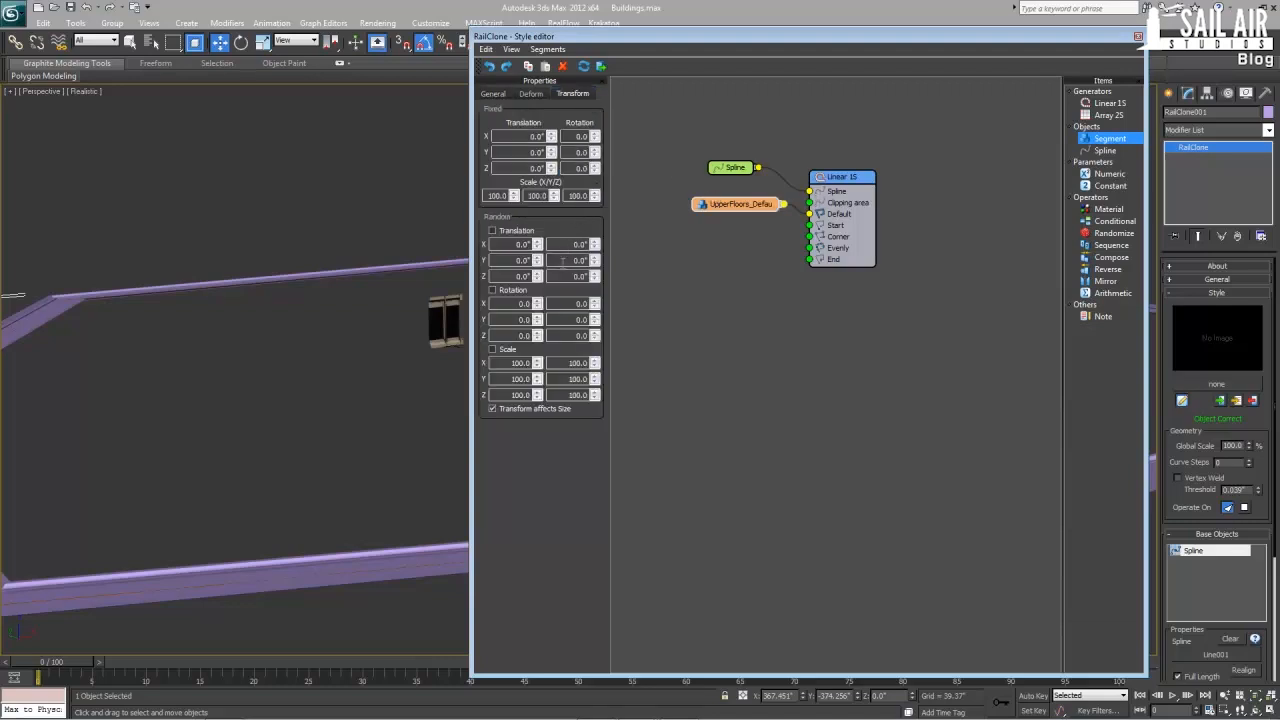
drag(538, 303, 514, 148)
text(90)
key(Return)
text(0)
key(Return)
- Try an X Rotation of 90 on the Linear 1S generator, check the walls, and set it to -90 instead
click(862, 185)
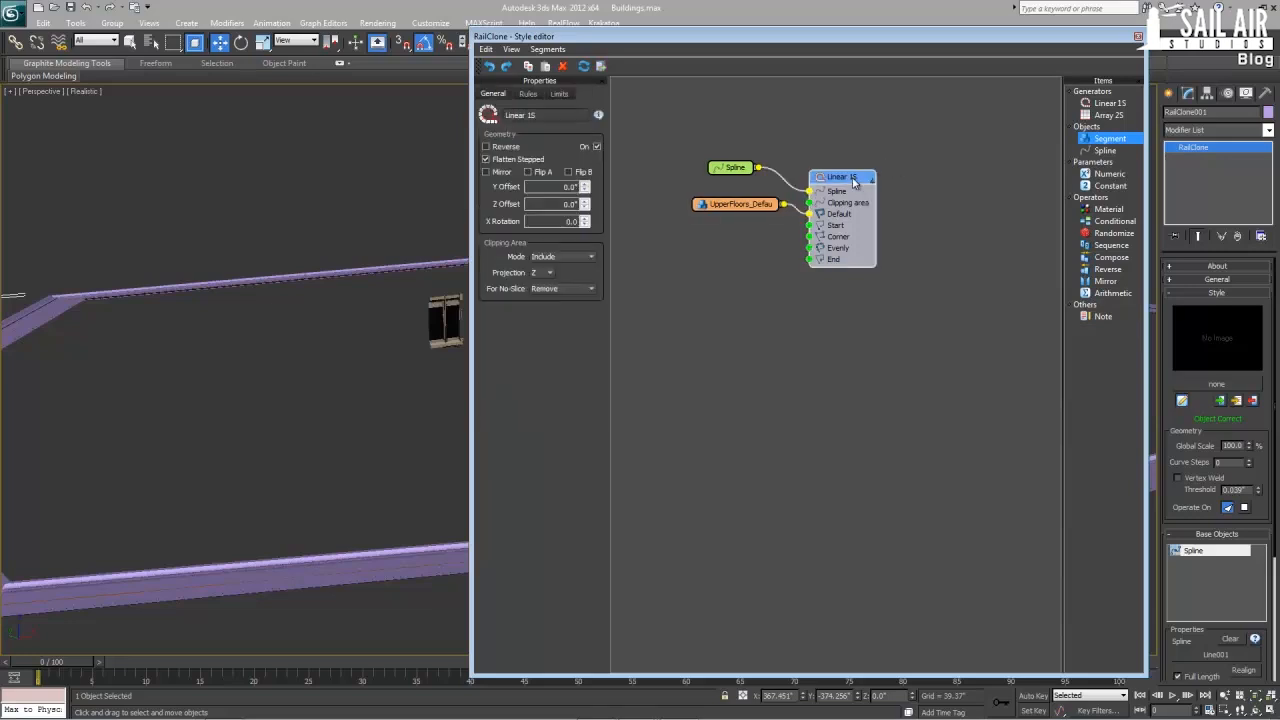
click(557, 221)
text(90)
key(Return)
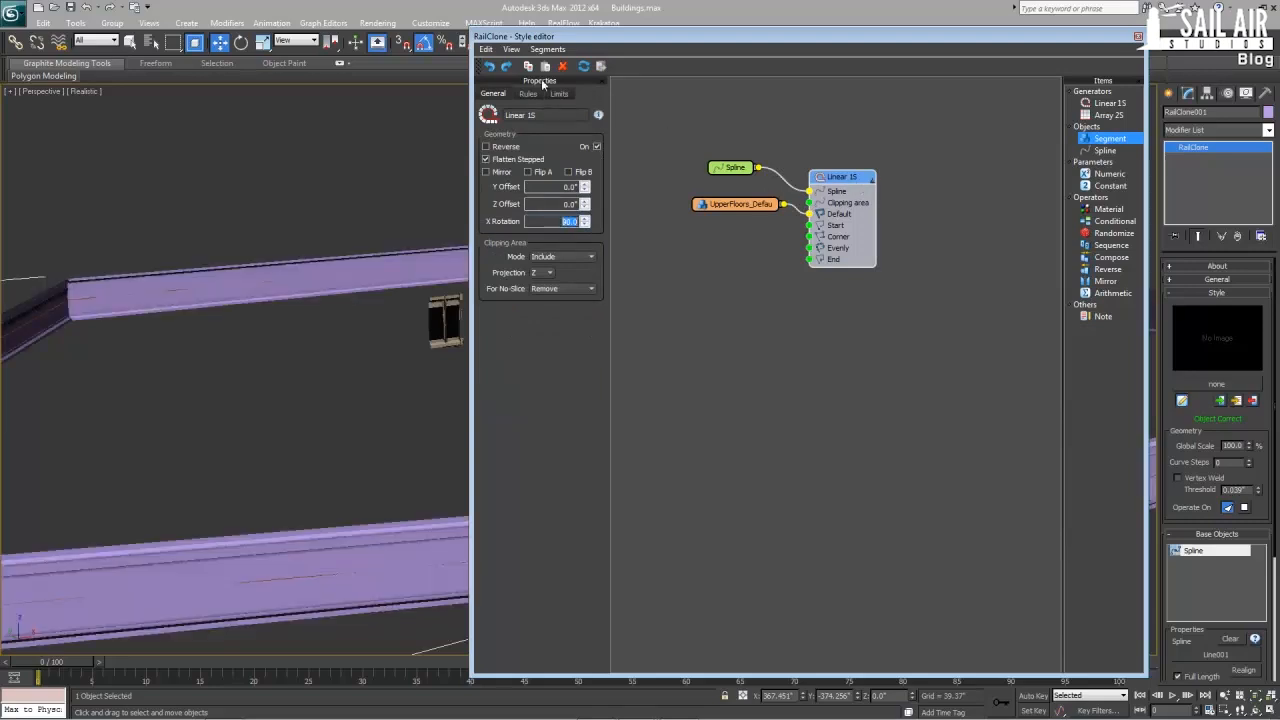
alt+middle_drag(124, 411, 272, 366)
middle_drag(260, 456, 385, 402)
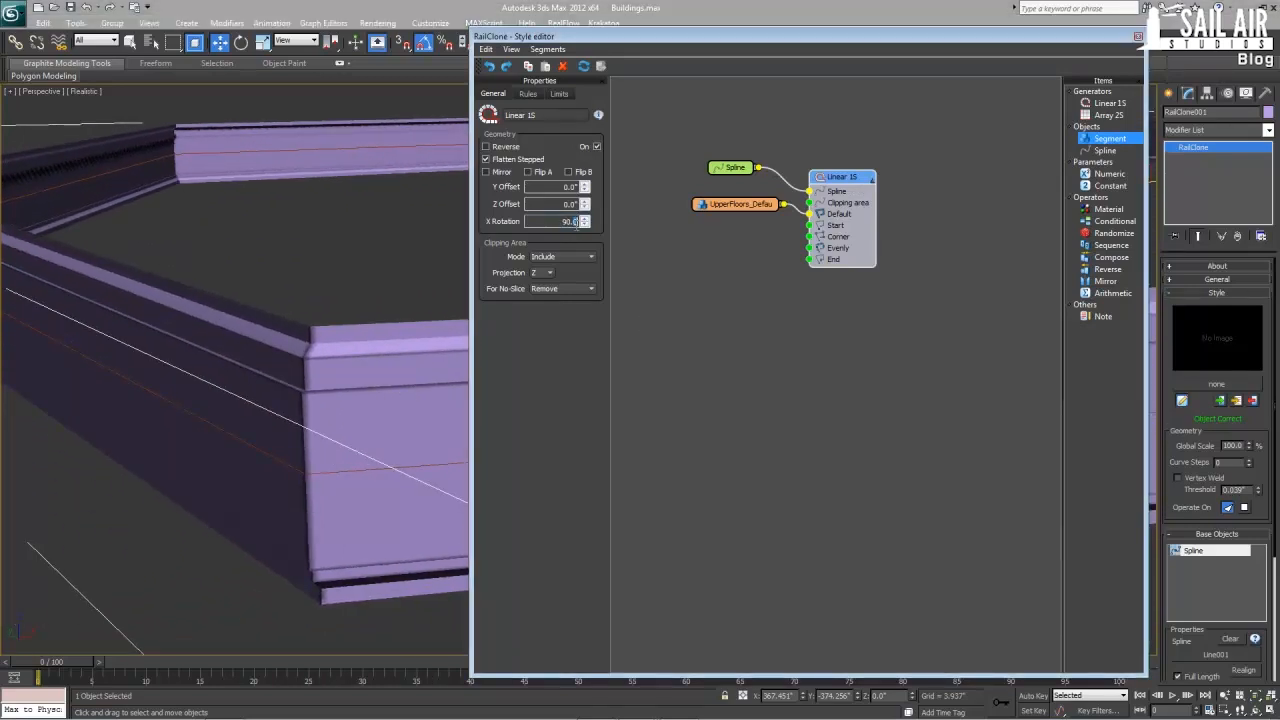
text(-90)
key(Return)
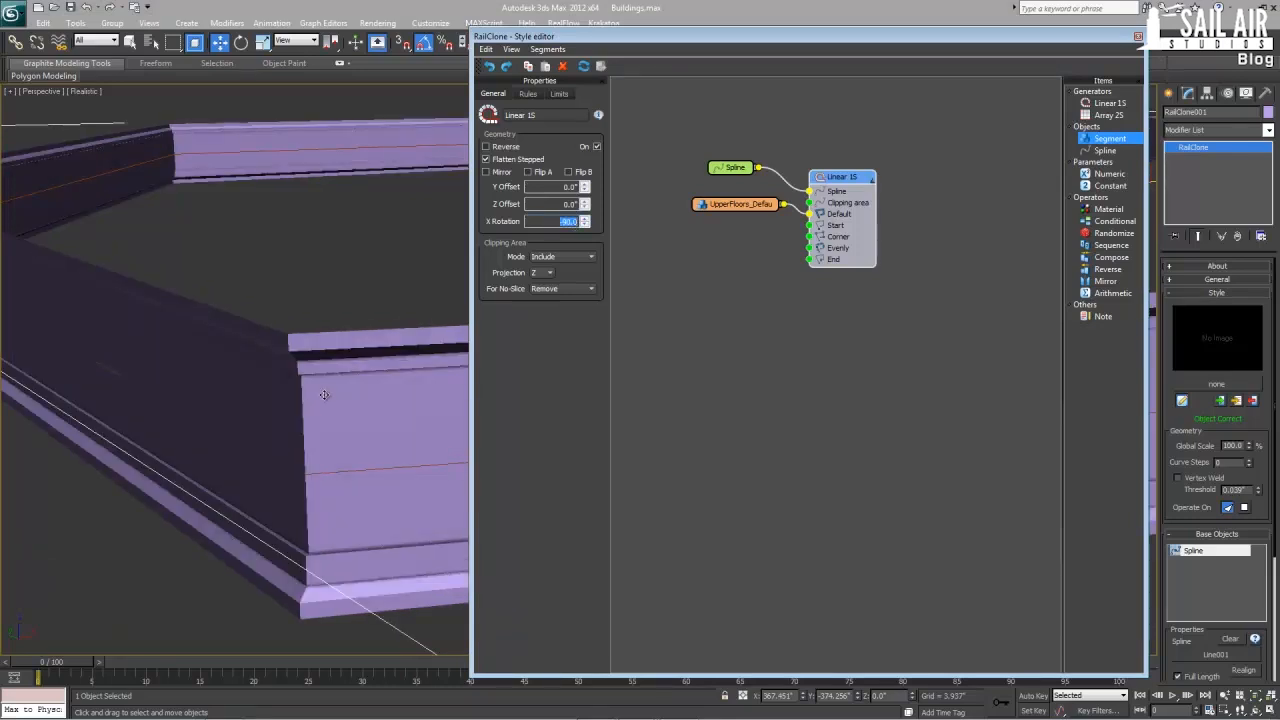
- Check the walls around the outline and add a second Segment node connected to the generator's Evenly input
middle_drag(348, 458, 299, 423)
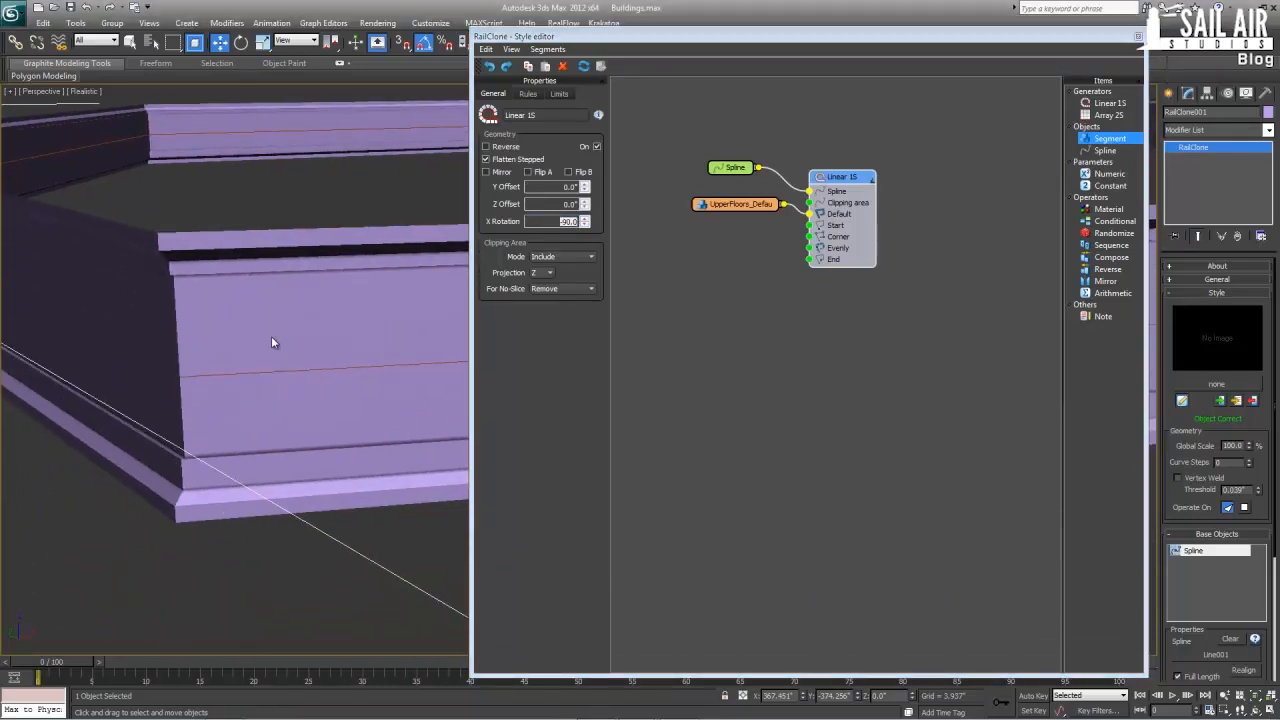
alt+middle_drag(251, 329, 283, 391)
scroll(254, 356, down, 4)
scroll(257, 371, down, 4)
scroll(288, 410, up, 5)
alt+middle_drag(294, 434, 532, 446)
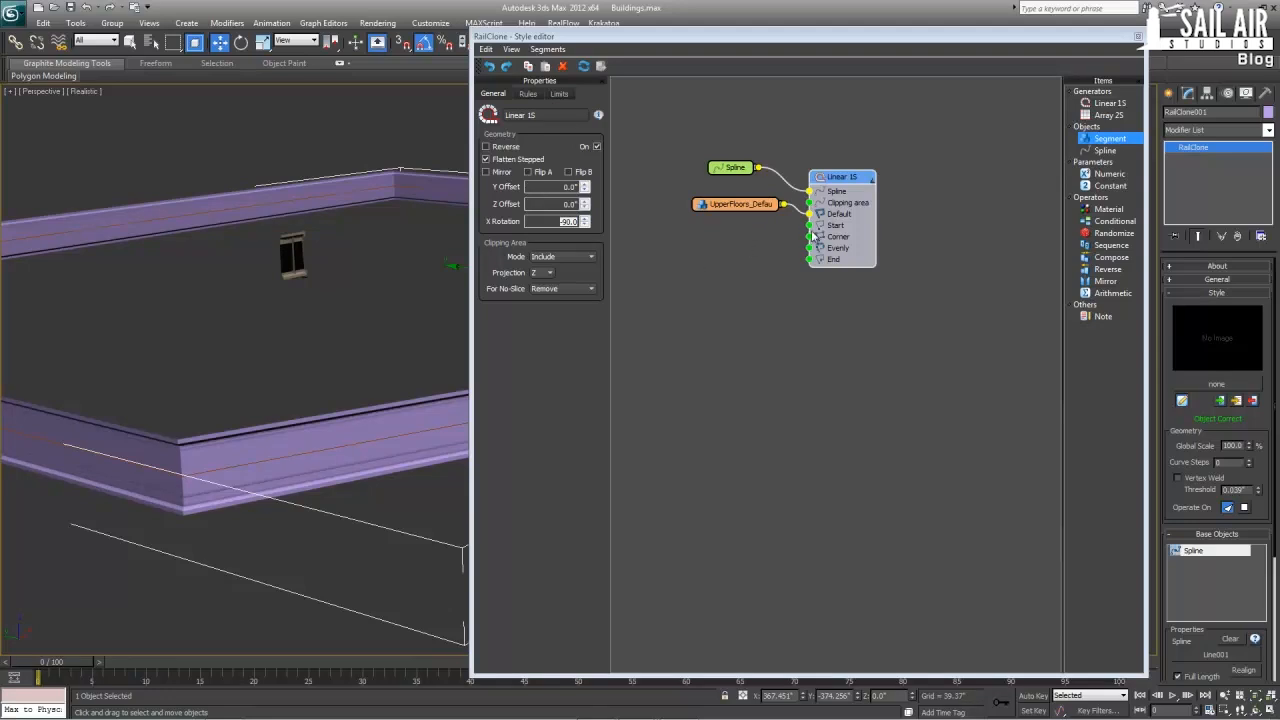
click(770, 285)
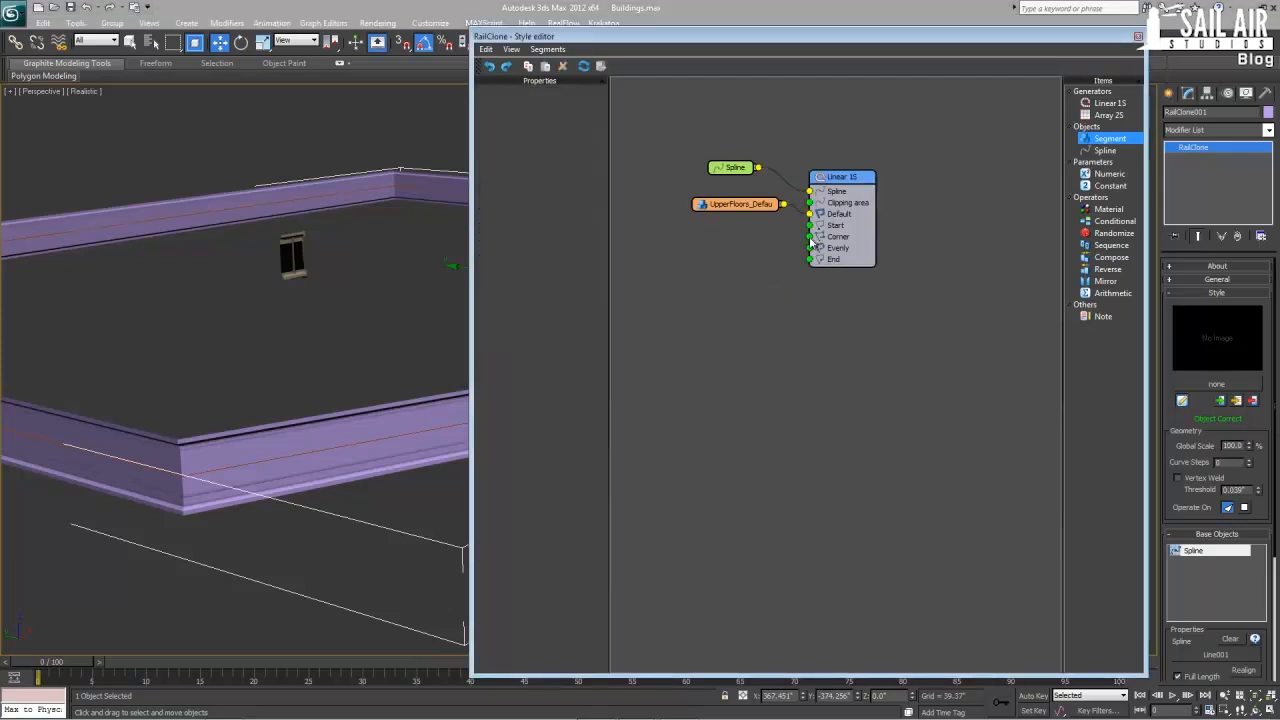
drag(1108, 139, 809, 247)
- Pick the UpperFloors_Evenly wall piece in the scene as the object of the new Evenly segment
click(735, 205)
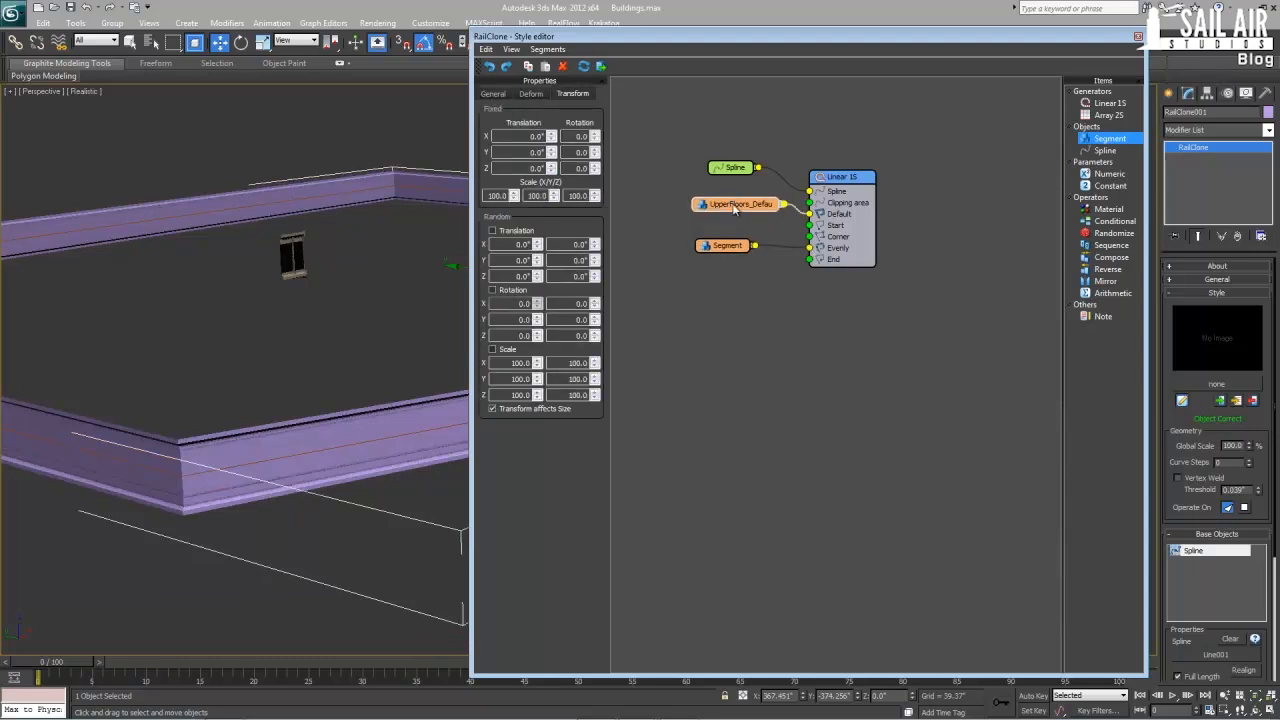
click(490, 94)
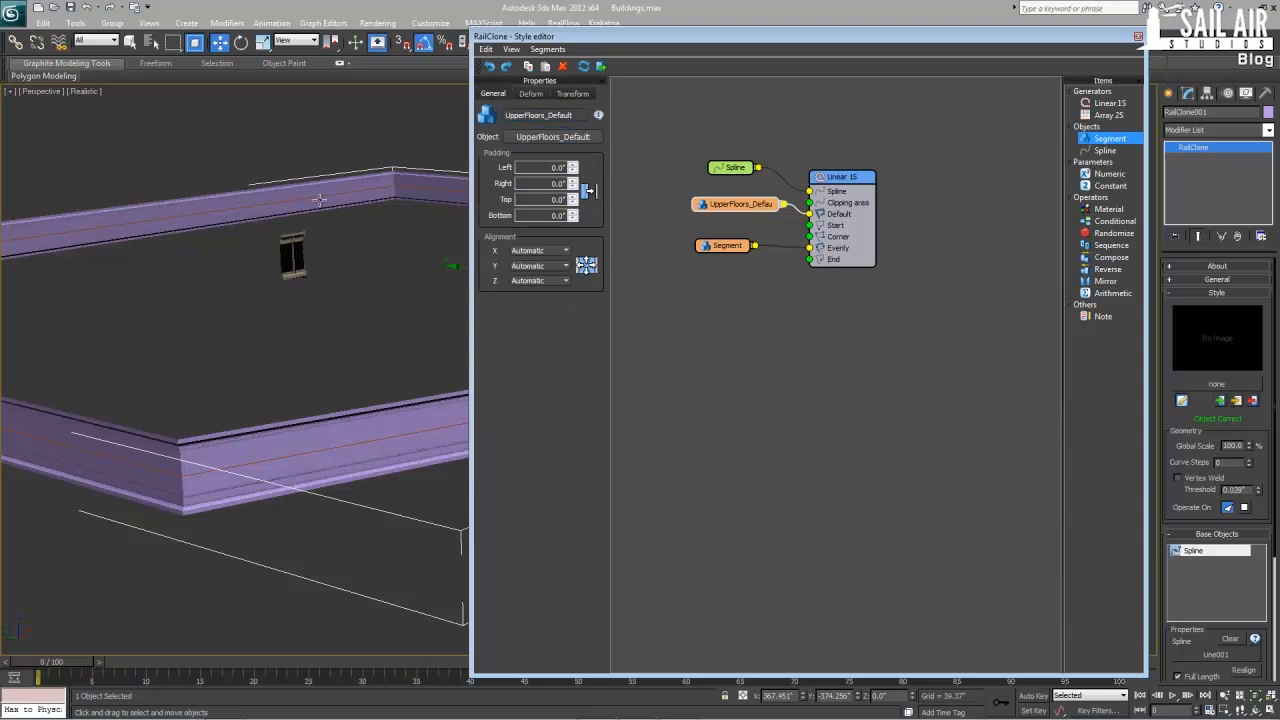
click(726, 250)
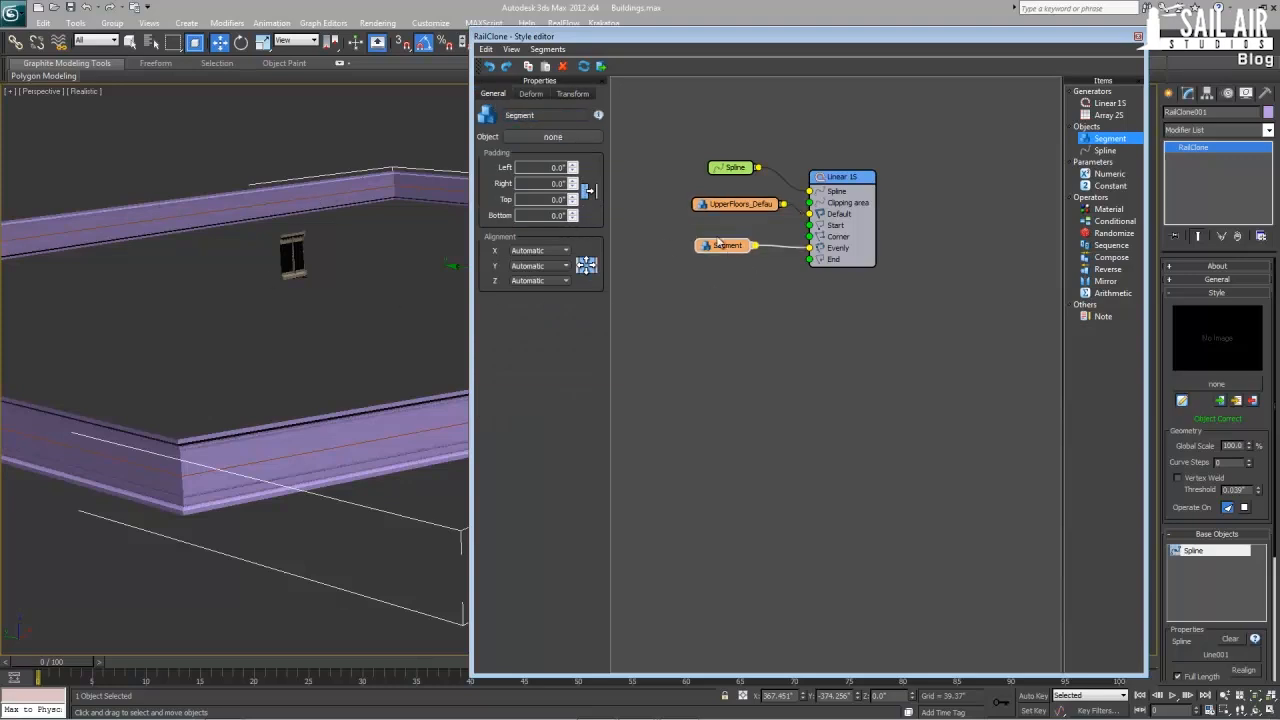
middle_drag(303, 257, 600, 368)
scroll(304, 329, up, 4)
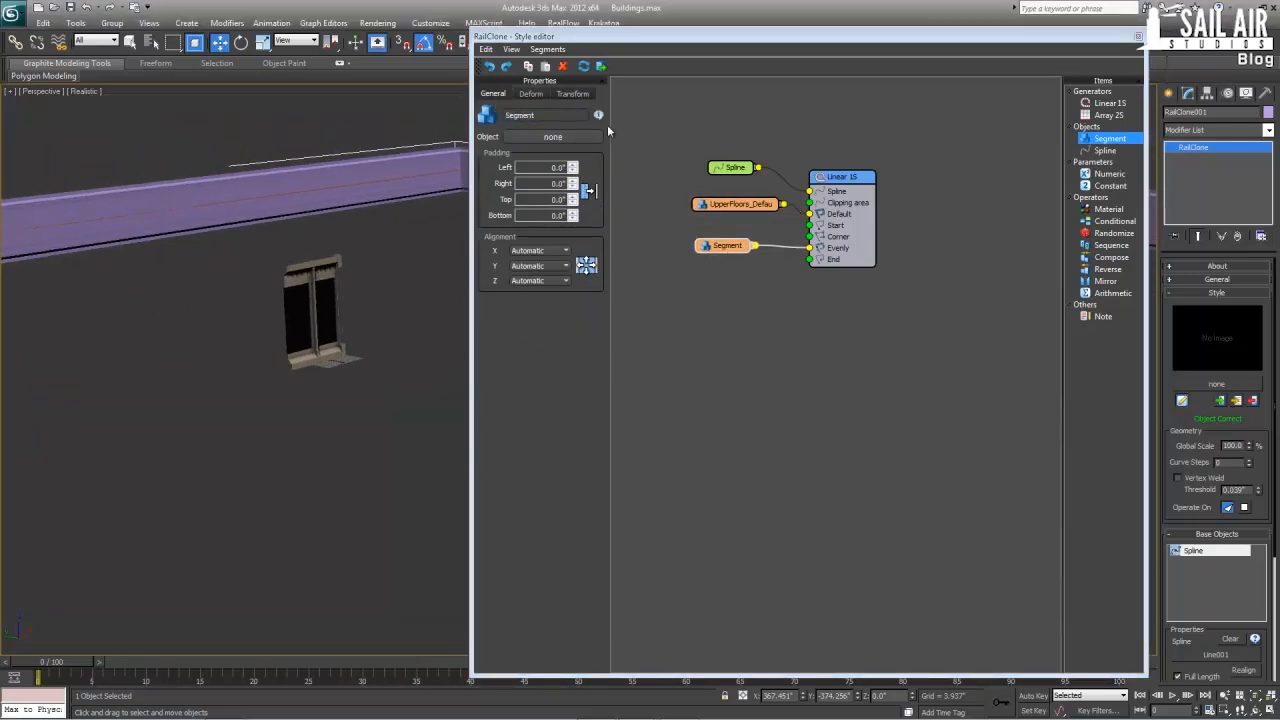
click(553, 136)
click(314, 321)
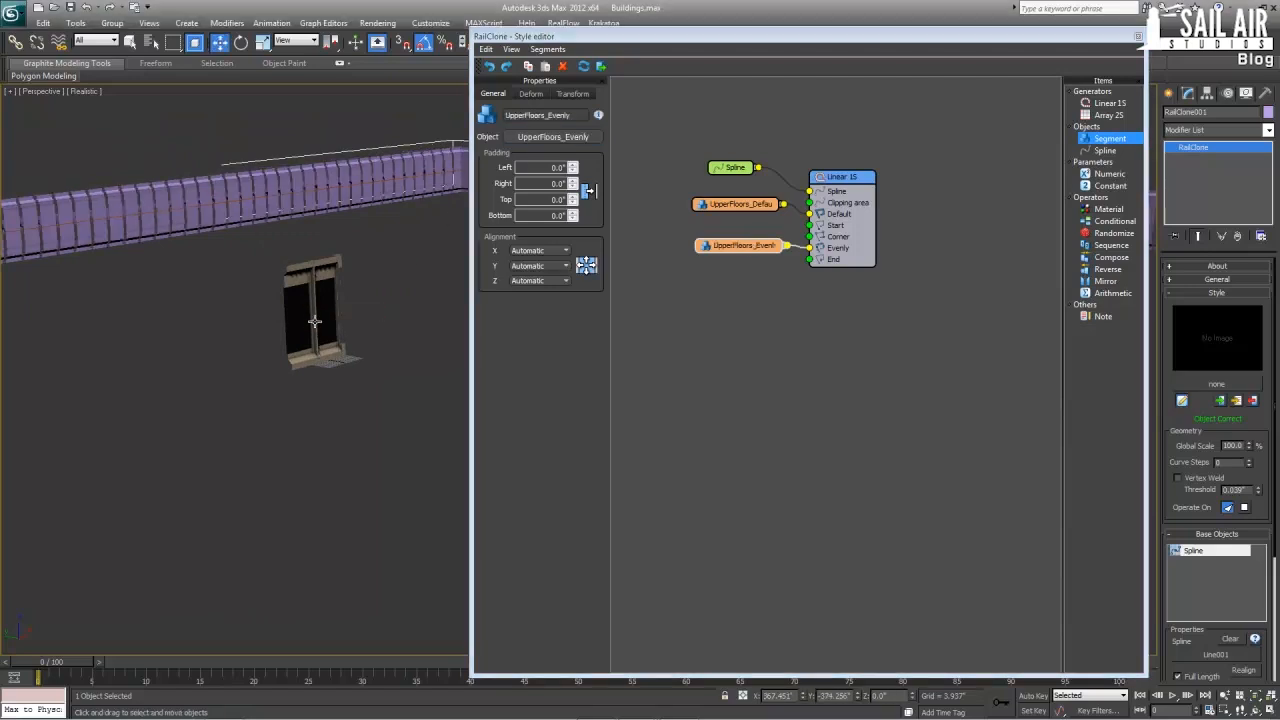
- Examine the evenly placed pieces along the walls and the X alignment options of the UpperFloors_Evenly segment
scroll(346, 274, down, 5)
scroll(330, 525, up, 4)
middle_drag(330, 525, 307, 449)
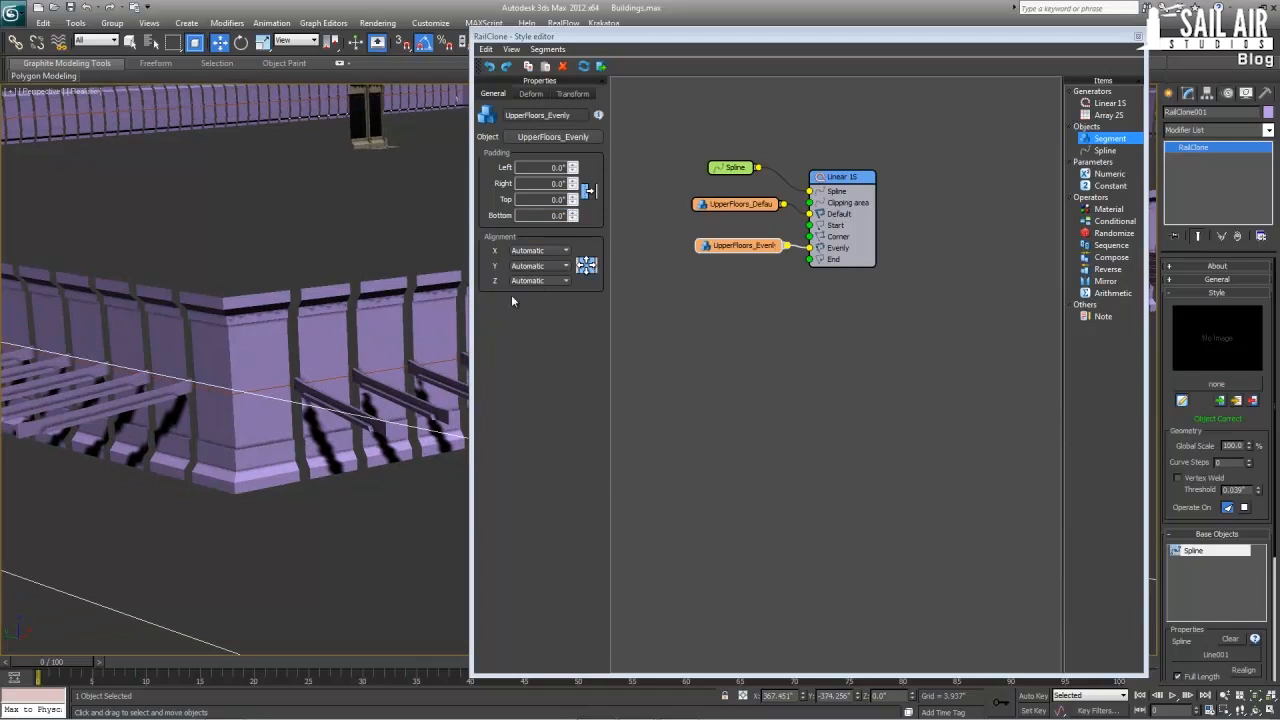
middle_drag(386, 320, 386, 358)
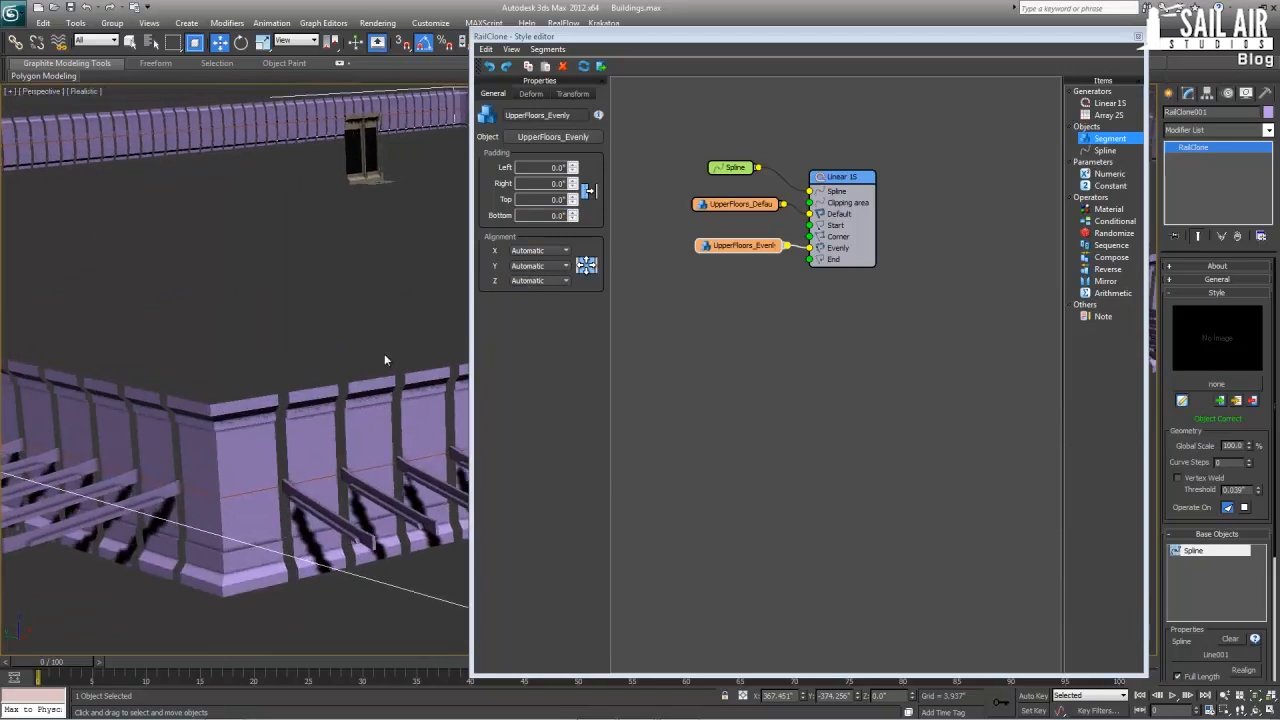
scroll(348, 430, up, 3)
scroll(348, 430, down, 3)
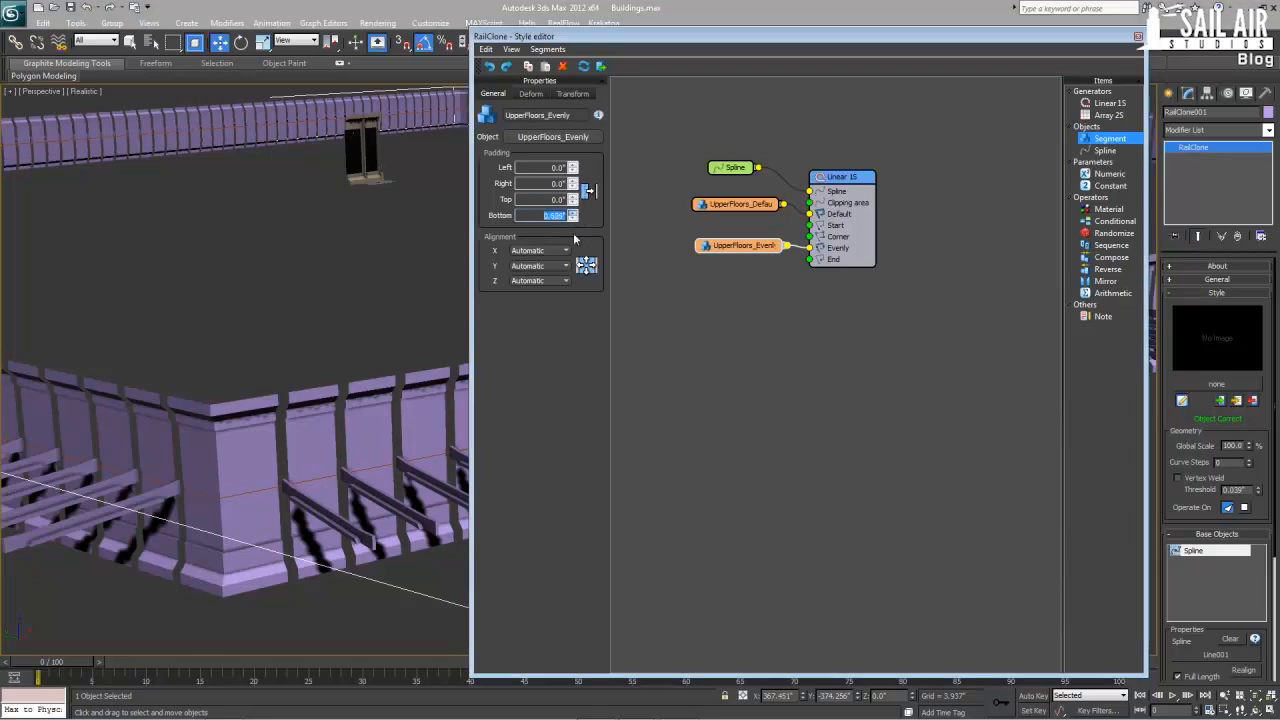
click(563, 252)
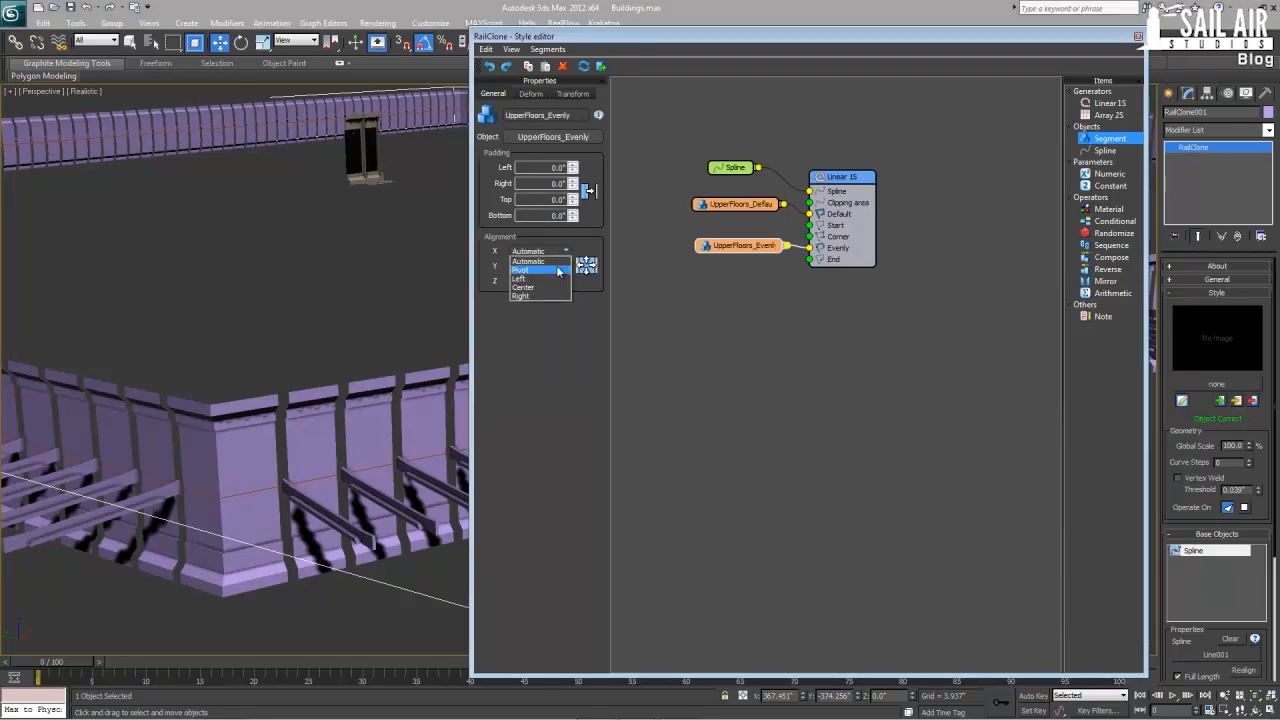
click(705, 338)
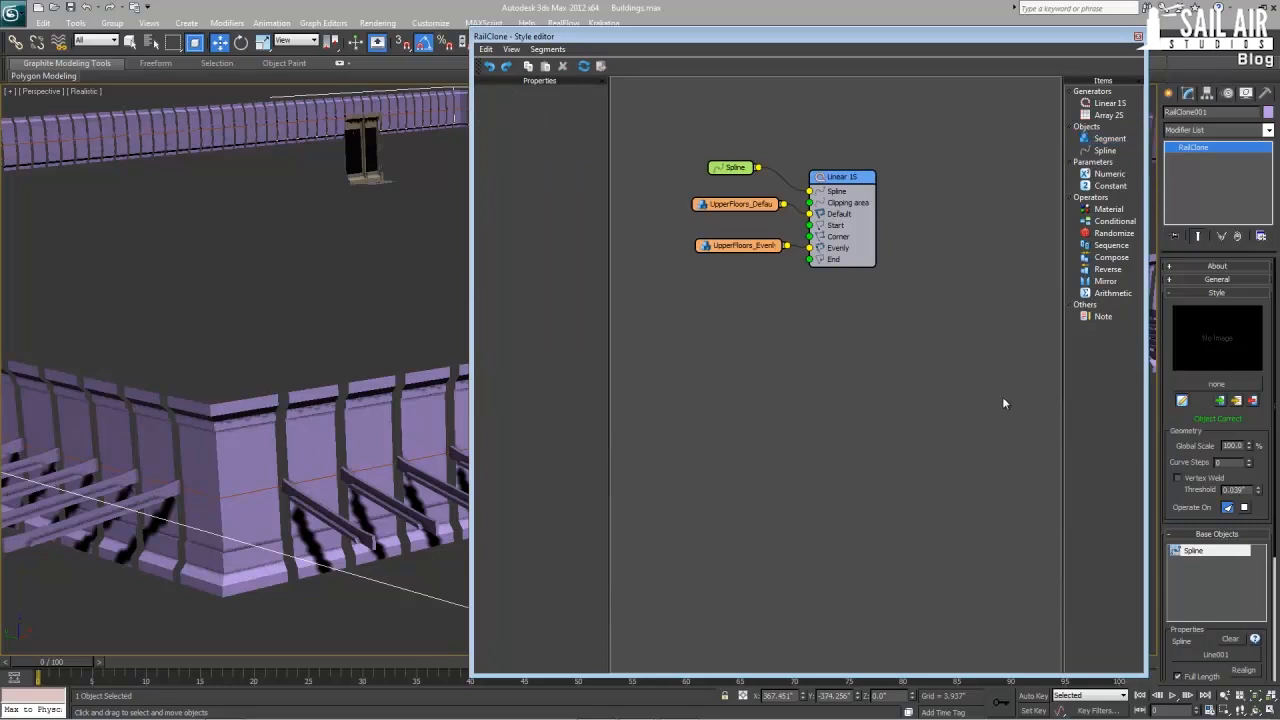
click(320, 465)
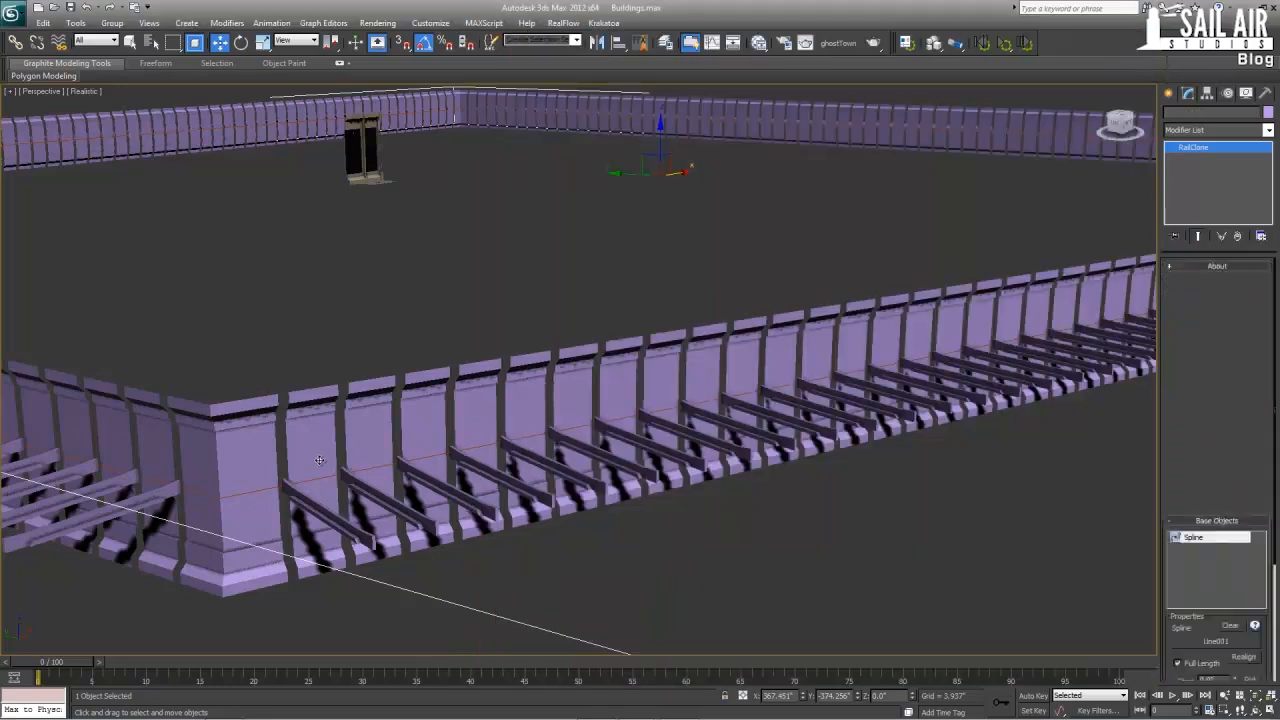
- Set the Evenly Distance in the Linear 1S generator's rules to 84 inches
click(832, 178)
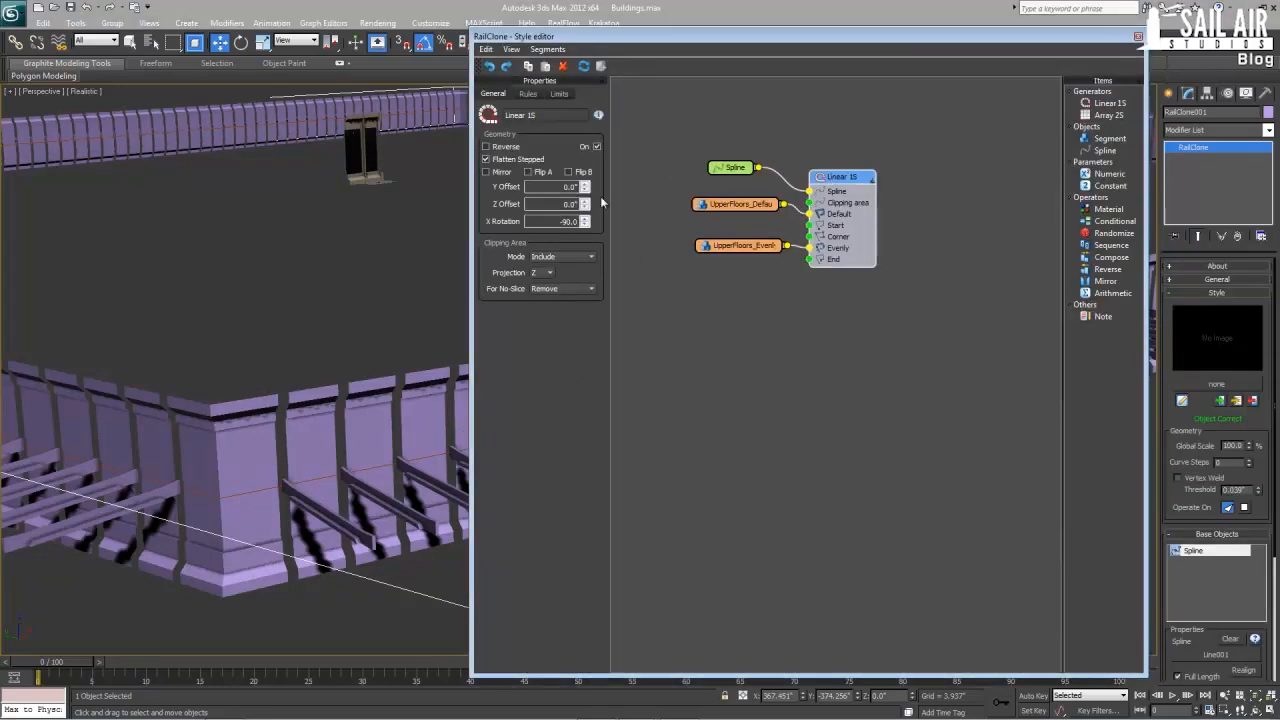
click(527, 94)
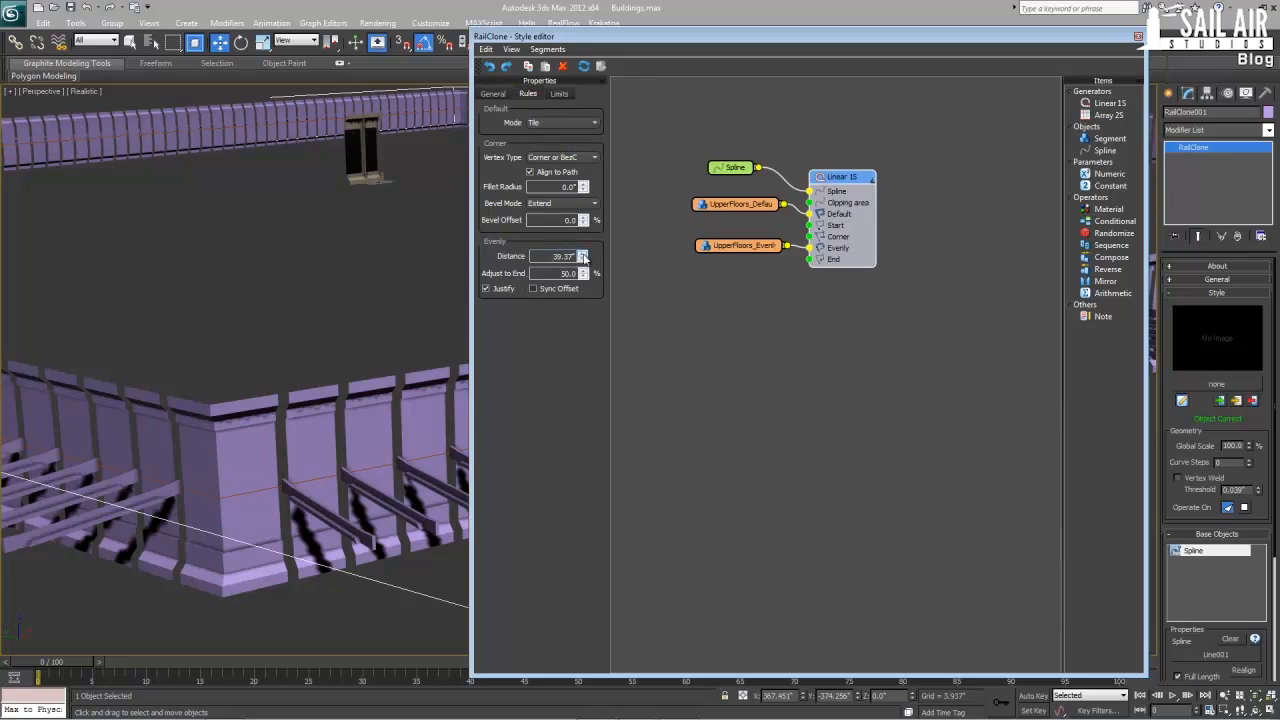
drag(582, 256, 584, 229)
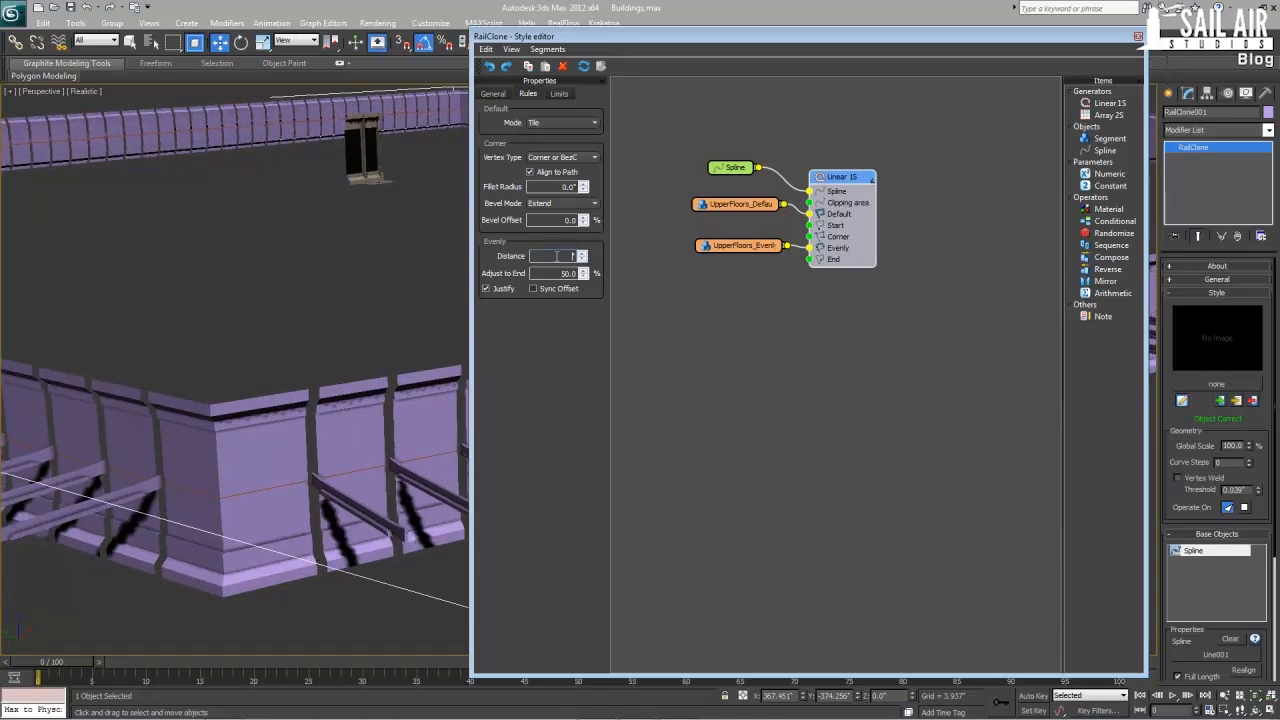
key(Return)
- Inspect the gaps between the wall sections and the evenly spaced pieces up close
alt+middle_drag(317, 417, 286, 420)
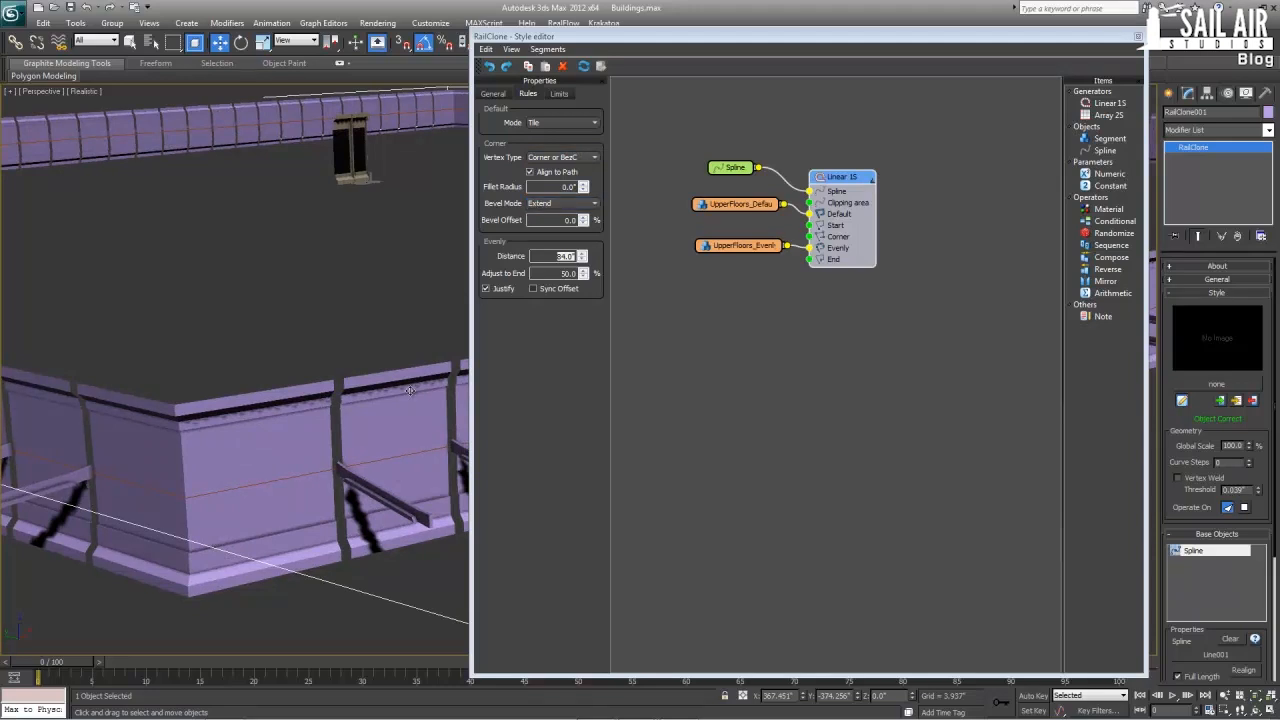
scroll(333, 472, up, 5)
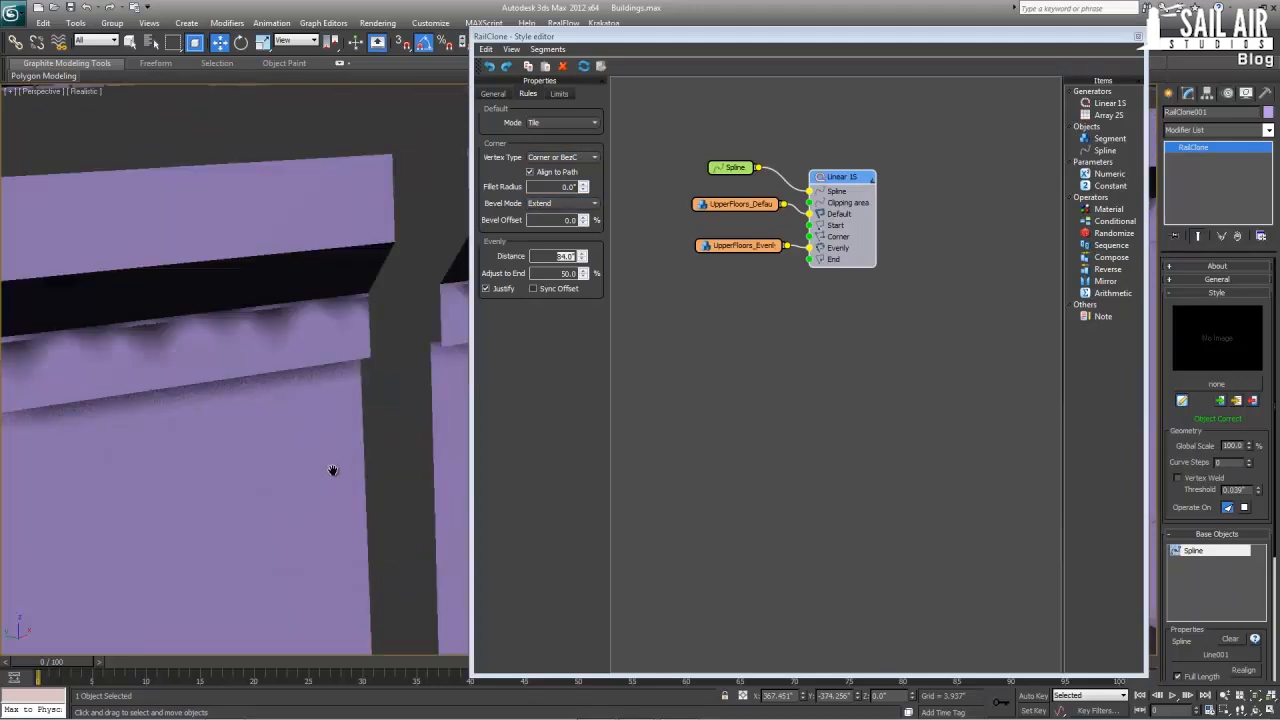
scroll(324, 456, down, 5)
middle_drag(333, 470, 268, 486)
scroll(289, 494, up, 5)
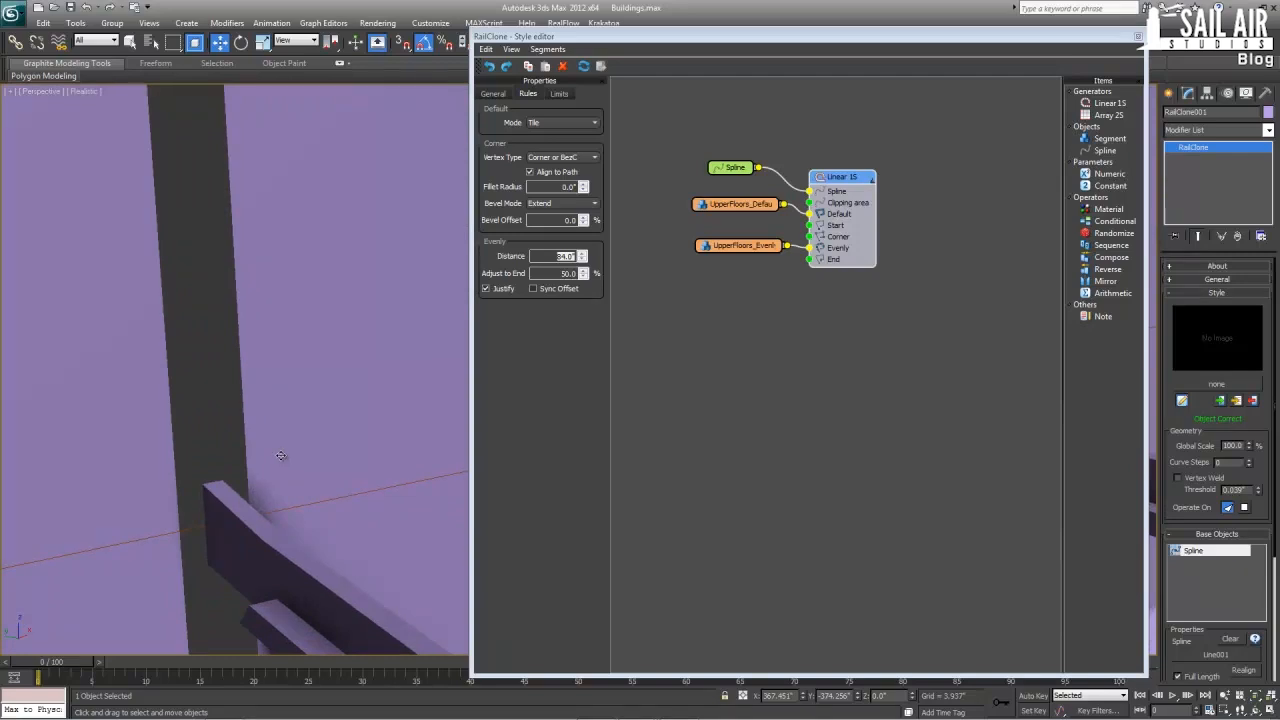
- Set the left padding of the UpperFloors_Default segment to -6 inches
scroll(281, 456, down, 5)
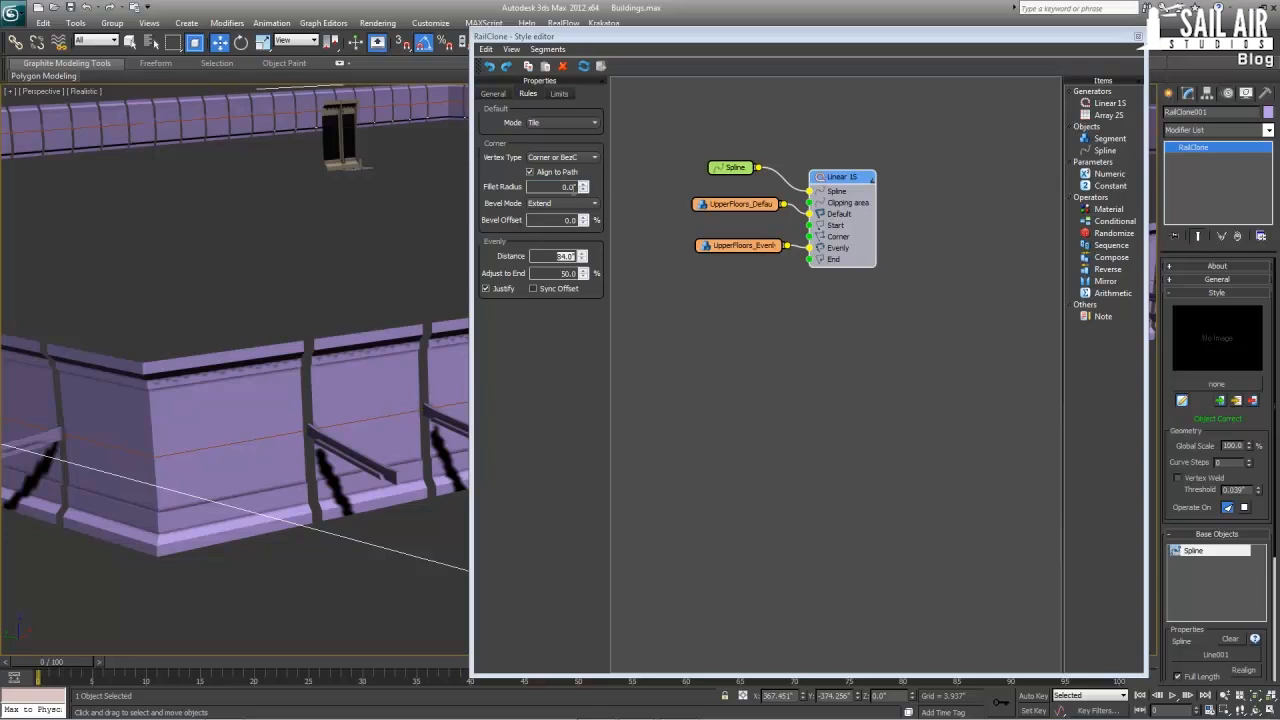
click(737, 206)
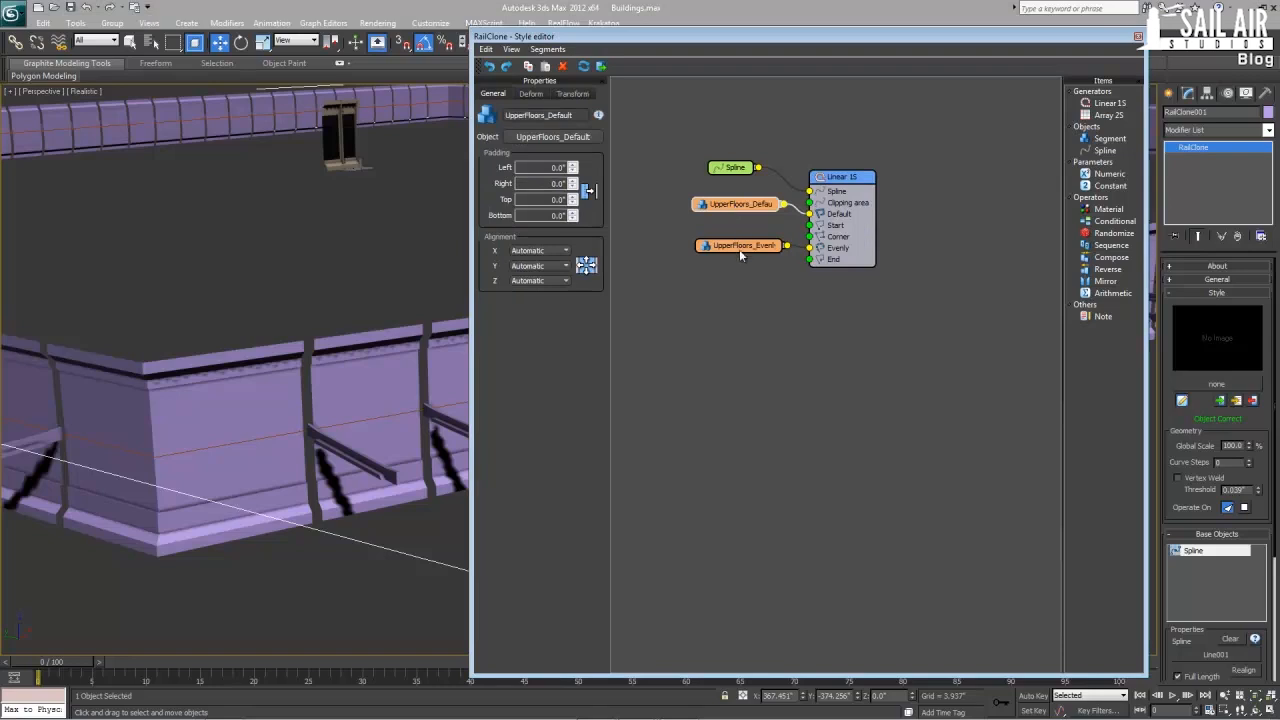
click(739, 255)
click(730, 205)
text(-6)
key(Return)
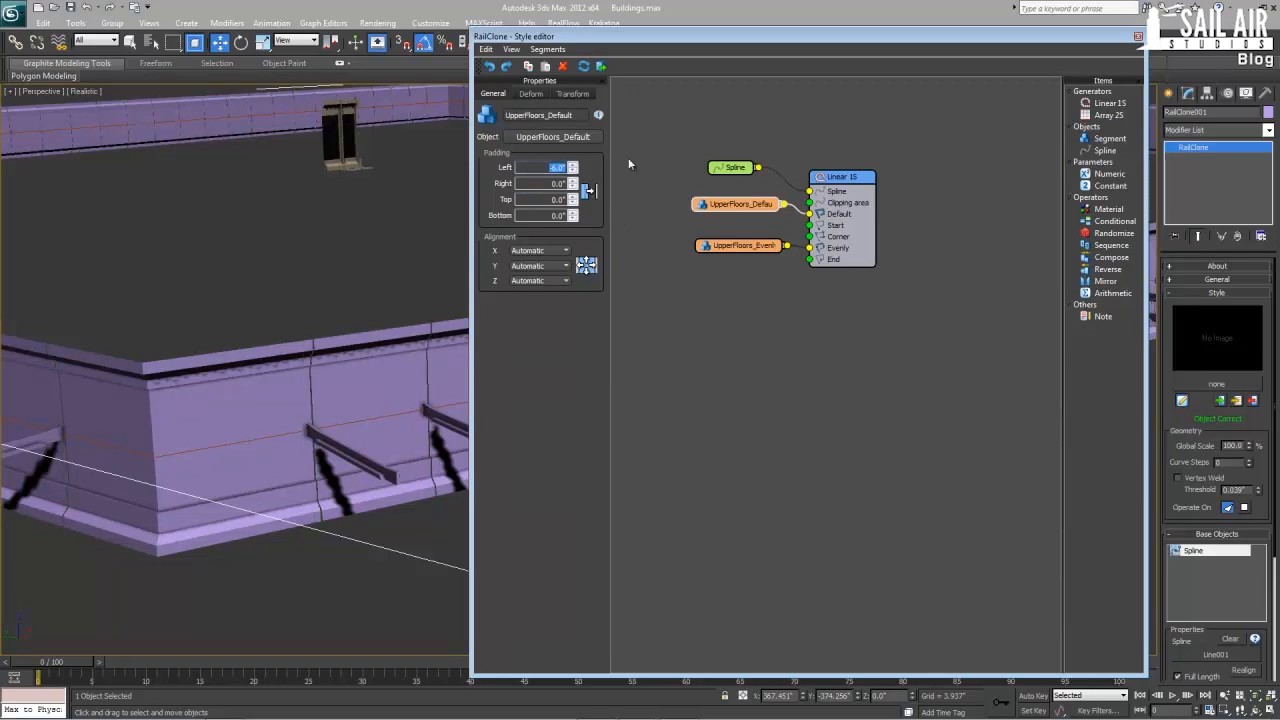
- Set the left padding of the UpperFloors_Default segment to -7 inches to close the remaining seams between the wall sections
scroll(322, 353, up, 6)
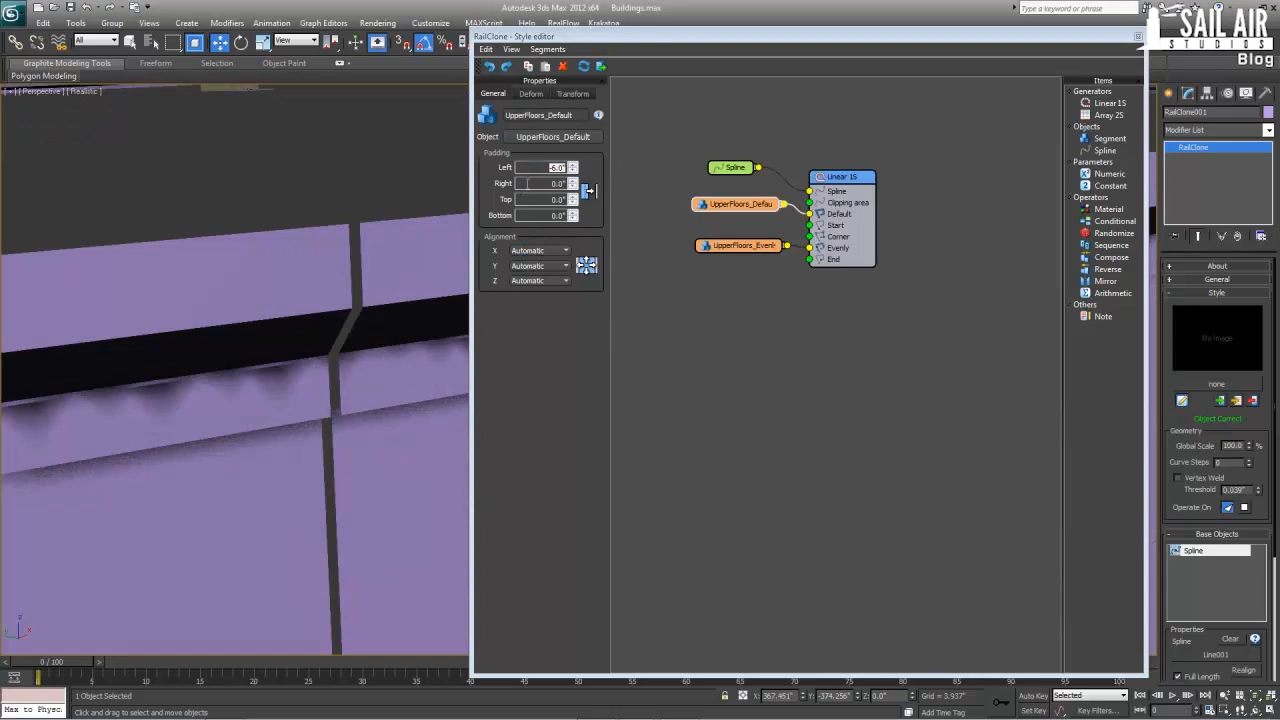
click(571, 185)
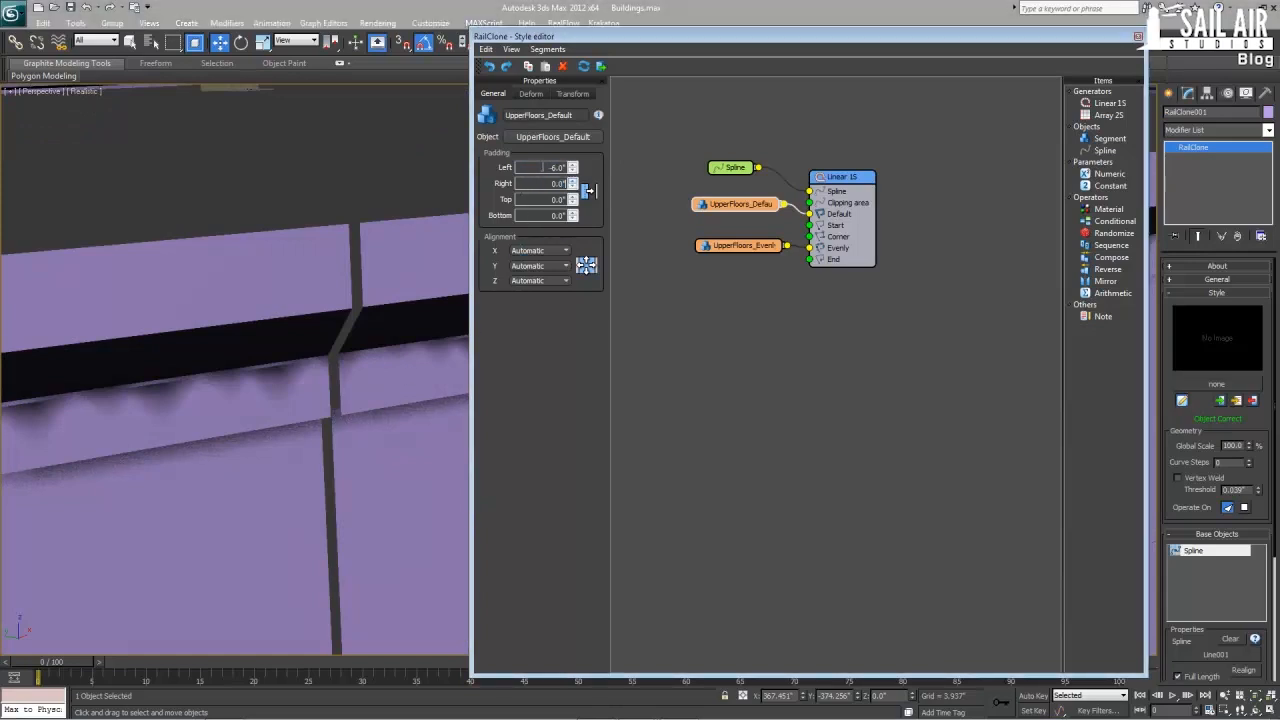
drag(537, 169, 622, 174)
text(-7)
key(Return)
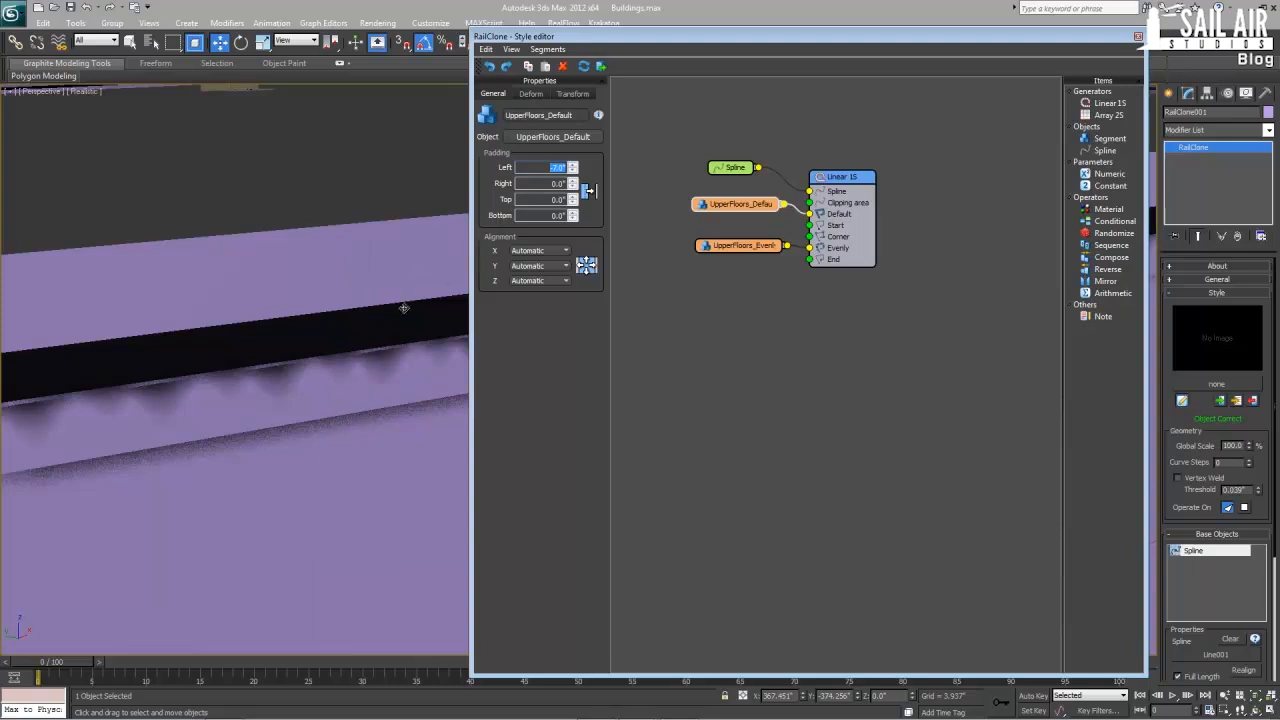
scroll(345, 272, down, 5)
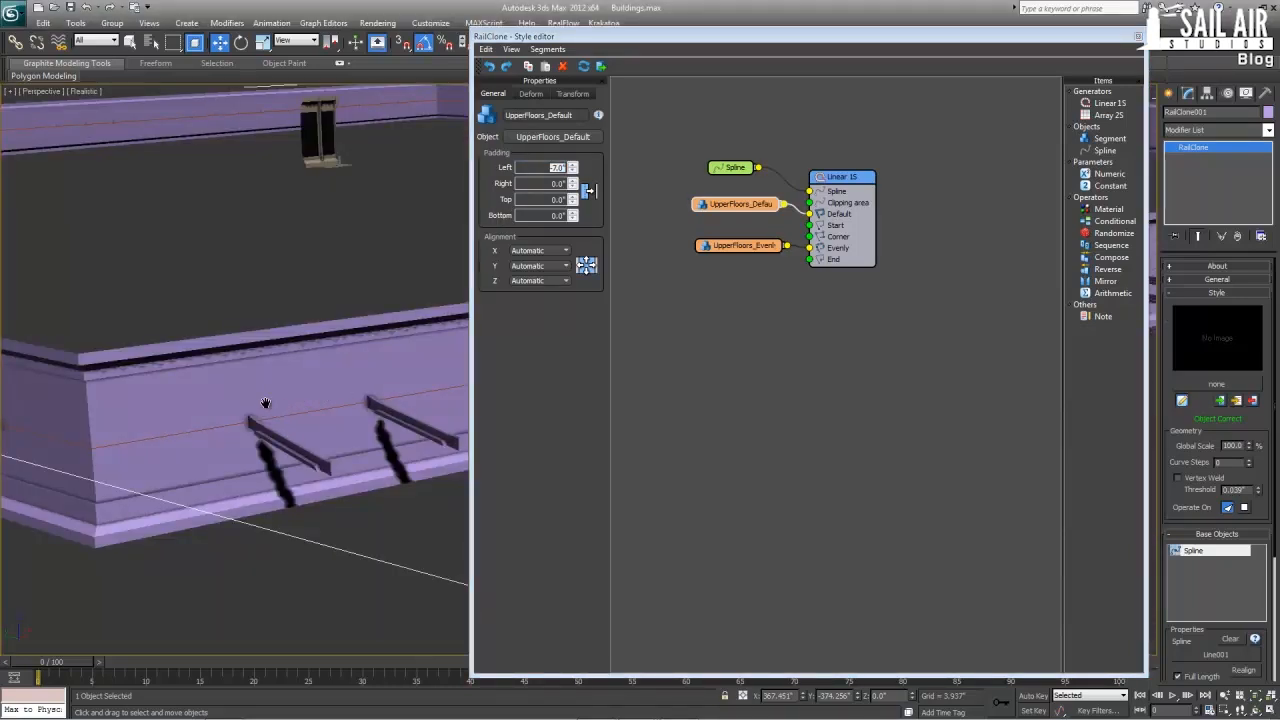
middle_drag(257, 403, 317, 436)
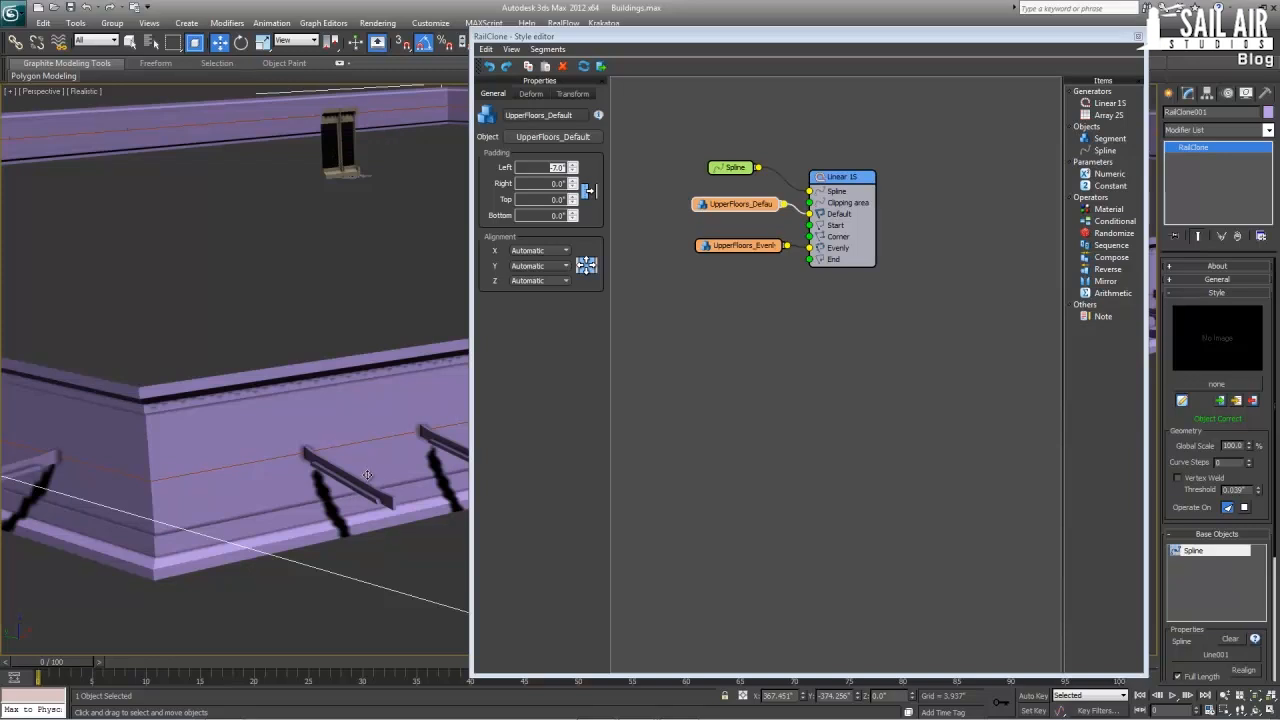
- Set the fixed Y rotation of the UpperFloors_Evenly segment to -90 degrees
click(572, 93)
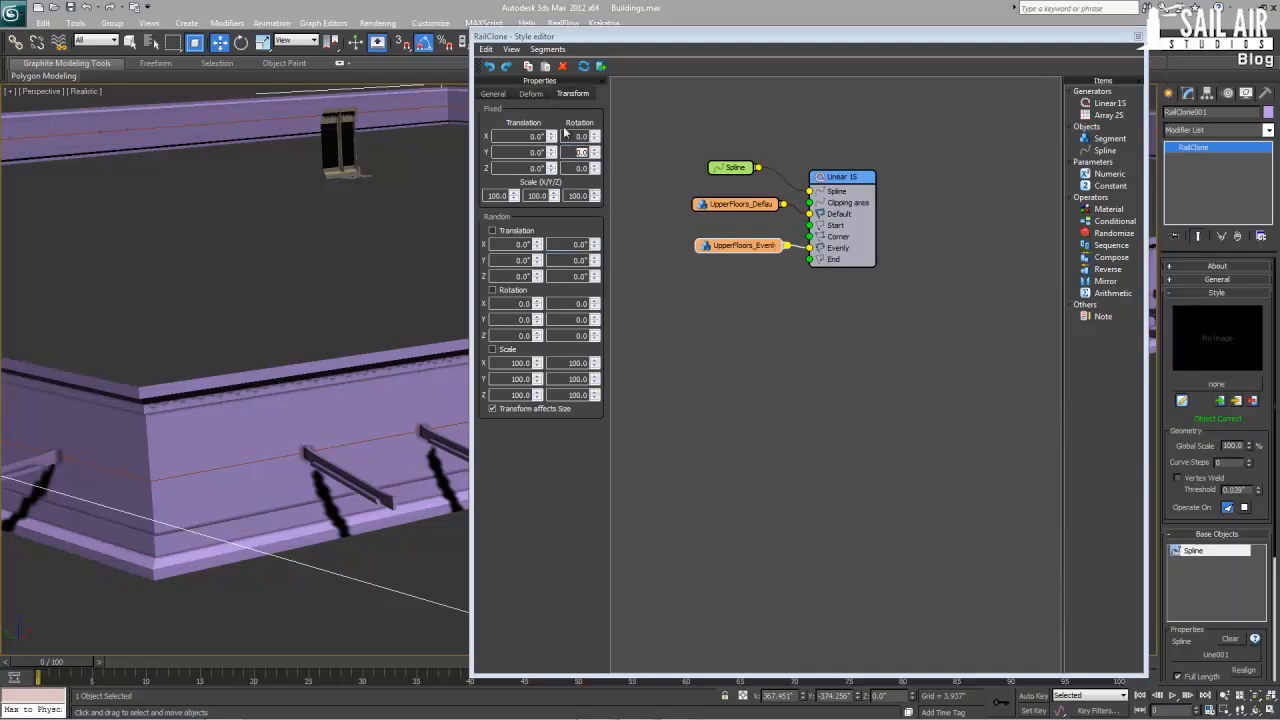
click(579, 97)
click(745, 247)
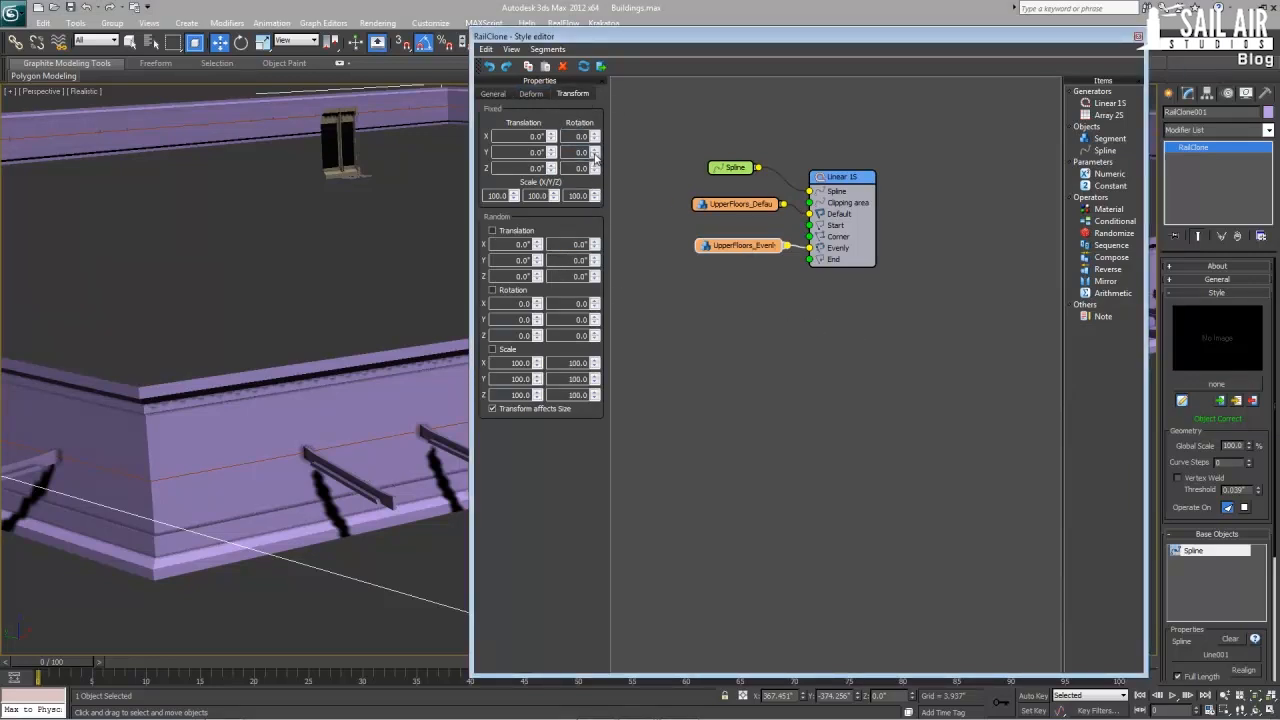
mouse_move(595, 154)
mouse_down()
mouse_move(587, 674)
mouse_move(616, 481)
mouse_move(583, 151)
mouse_up()
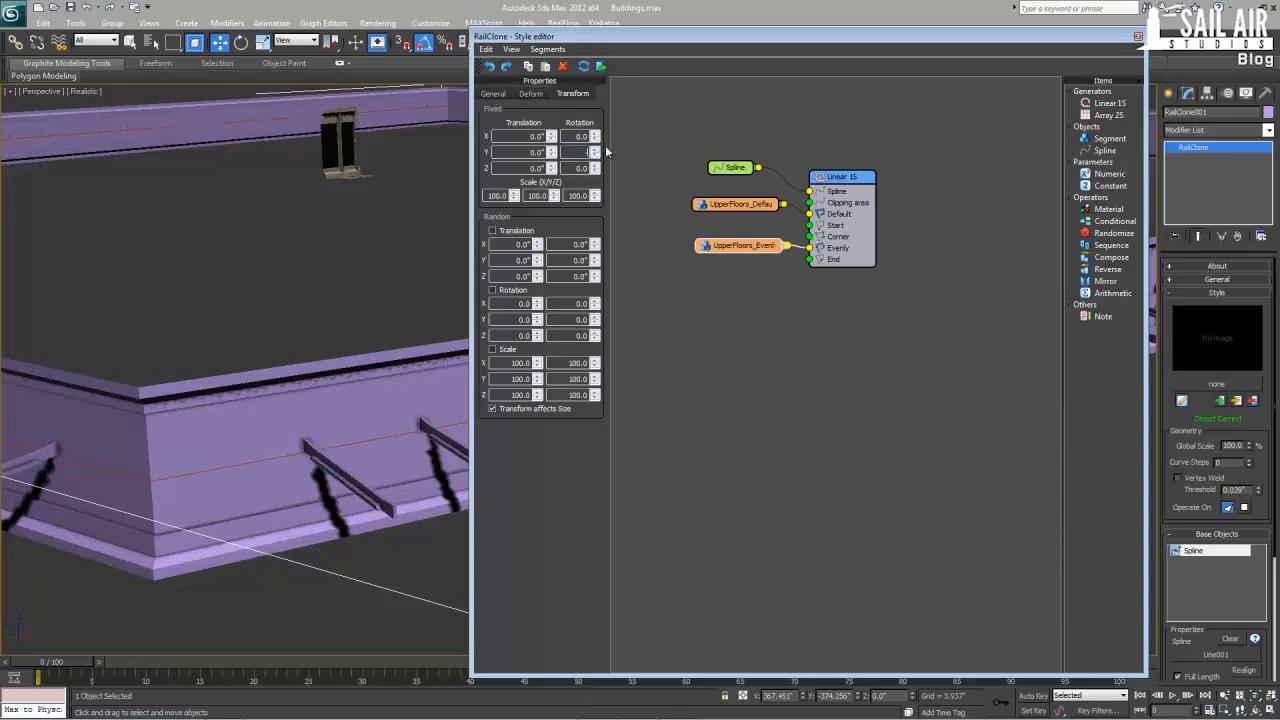
key(Return)
- Inspect the rotated evenly spaced pieces along the walls, up close and from farther away
scroll(348, 490, up, 5)
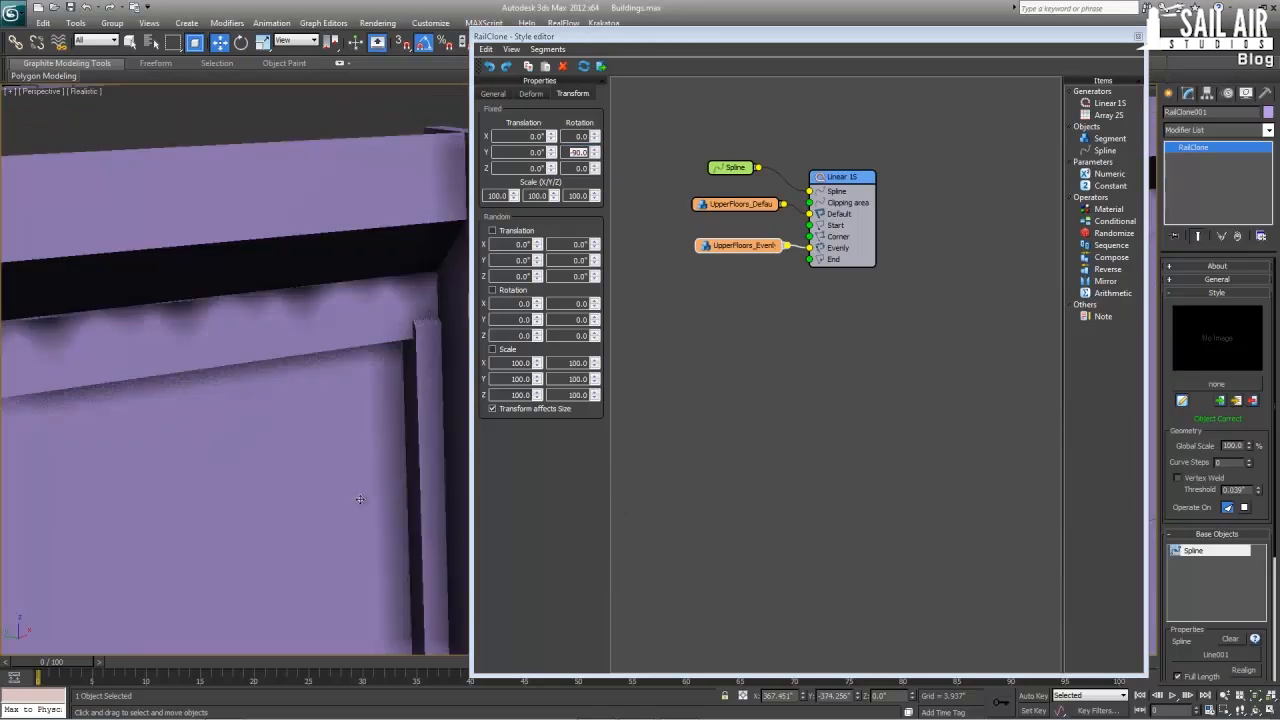
scroll(348, 490, down, 5)
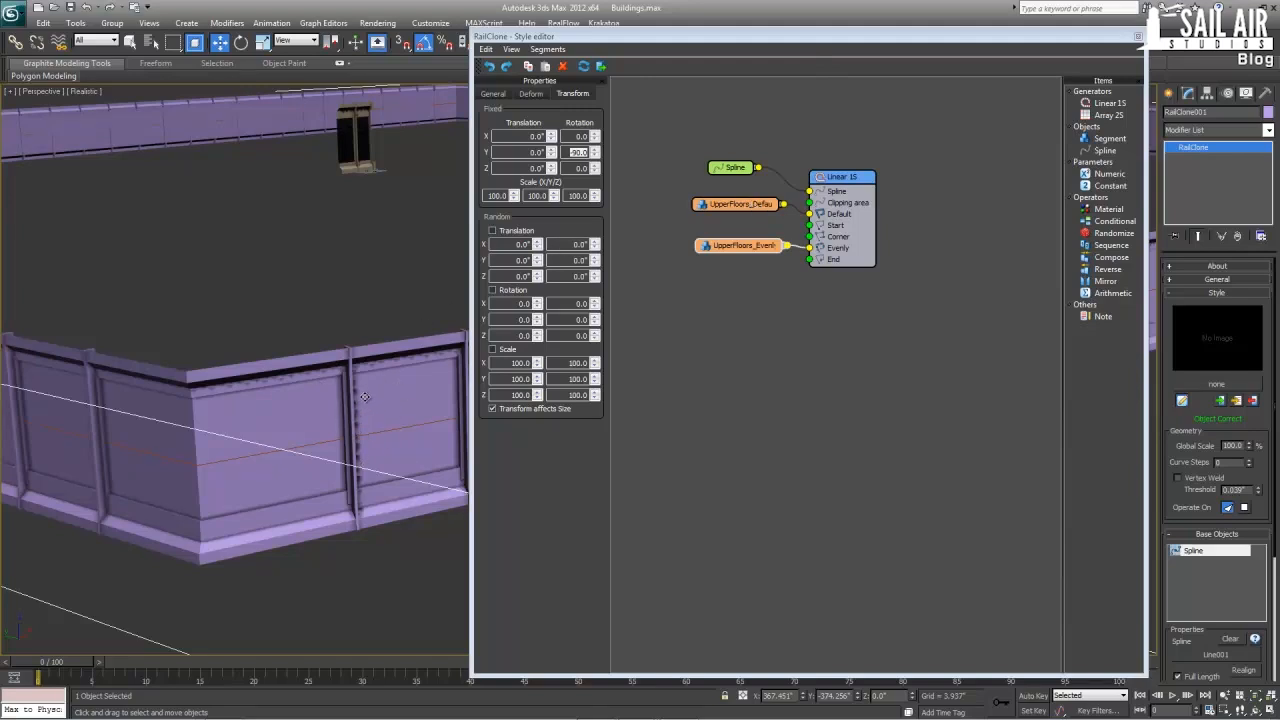
scroll(350, 421, down, 3)
middle_drag(362, 402, 324, 386)
scroll(367, 423, up, 3)
scroll(400, 370, down, 3)
alt+middle_drag(418, 370, 439, 327)
scroll(428, 344, up, 4)
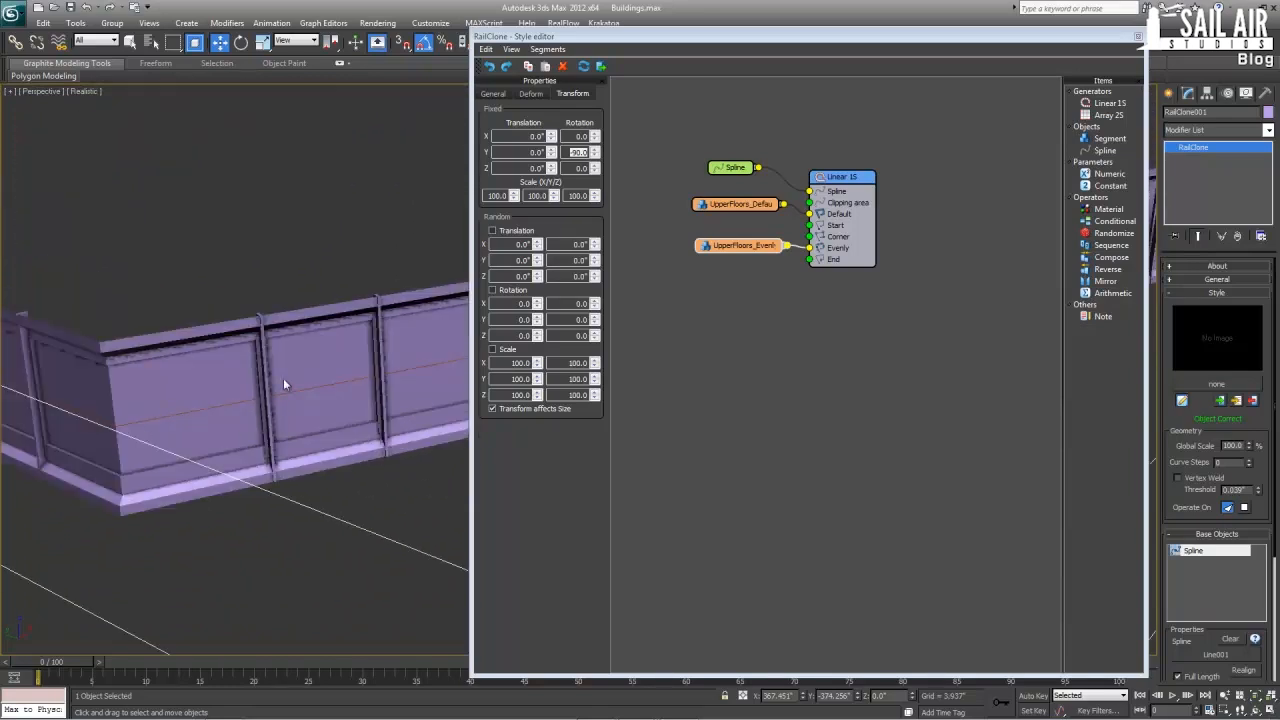
- Add a new Segment between the default and evenly segments and connect it to the Corner input of the Linear 1S generator
drag(745, 246, 745, 282)
drag(1110, 138, 722, 240)
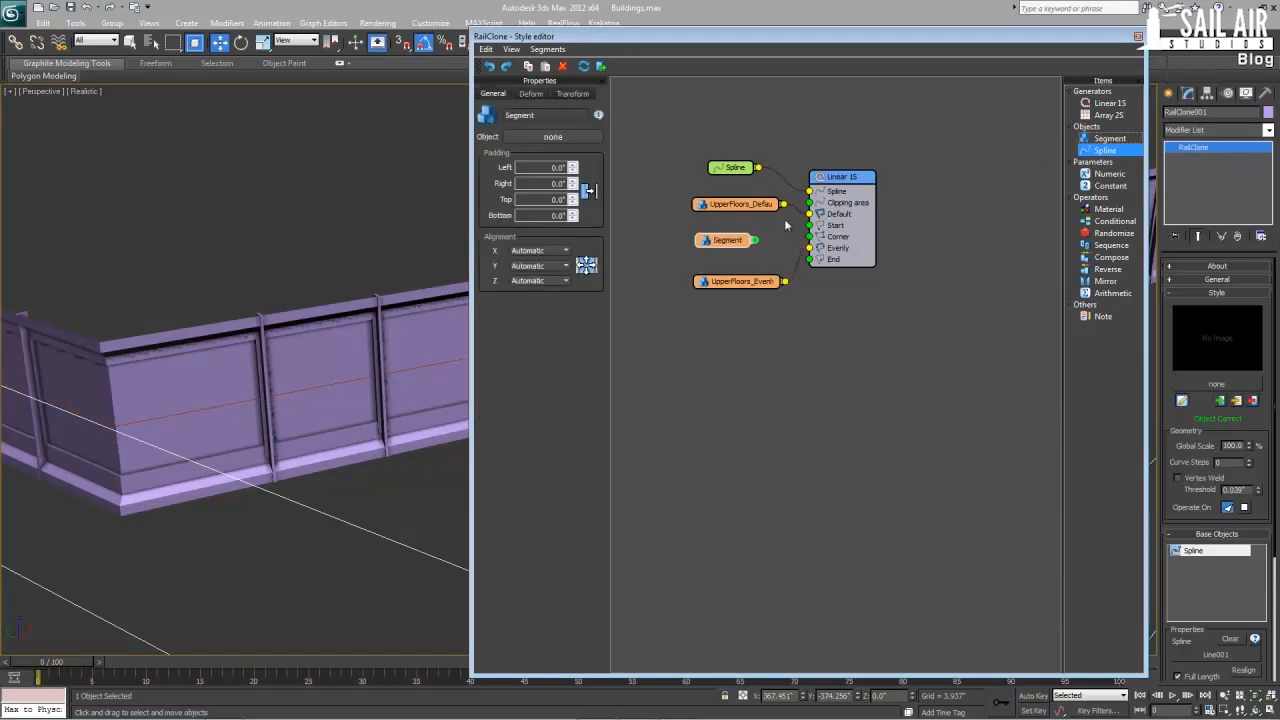
drag(808, 239, 755, 240)
click(736, 242)
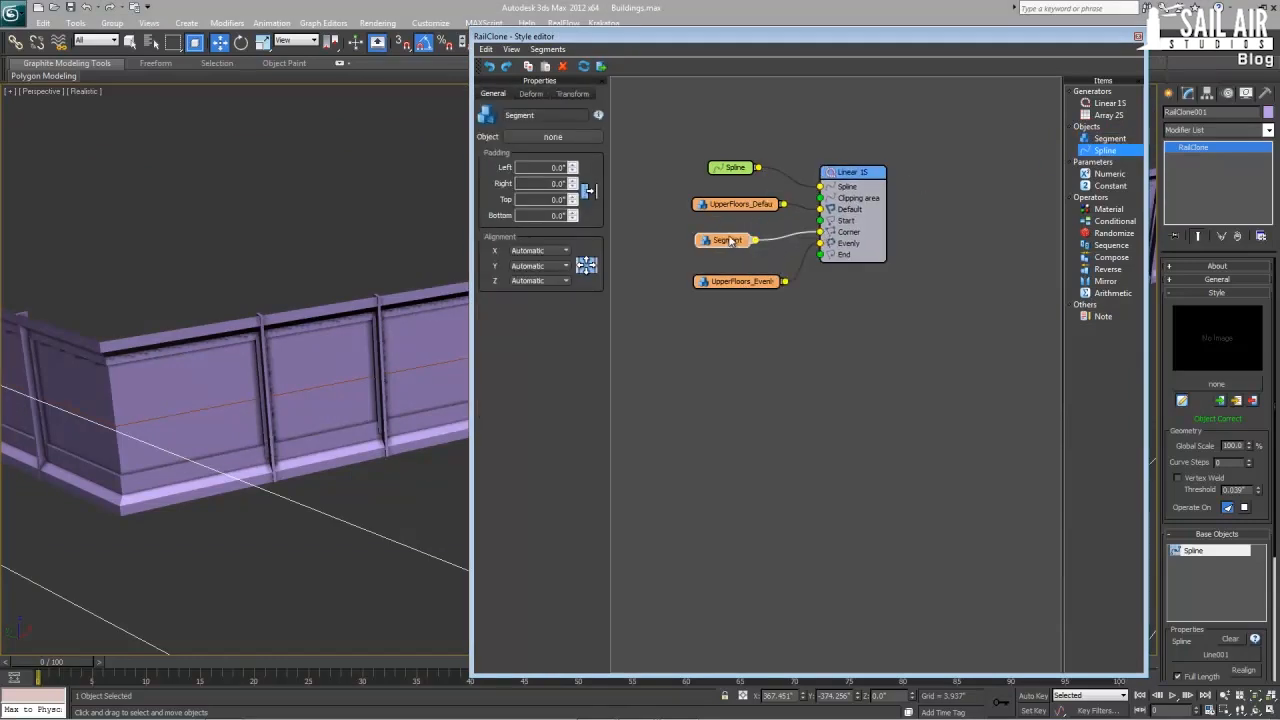
- Pick the UpperFloors_Corner piece in the scene as the object of the new Corner segment
click(511, 139)
middle_drag(394, 510, 380, 463)
scroll(349, 344, up, 4)
scroll(286, 357, up, 1)
scroll(346, 371, up, 3)
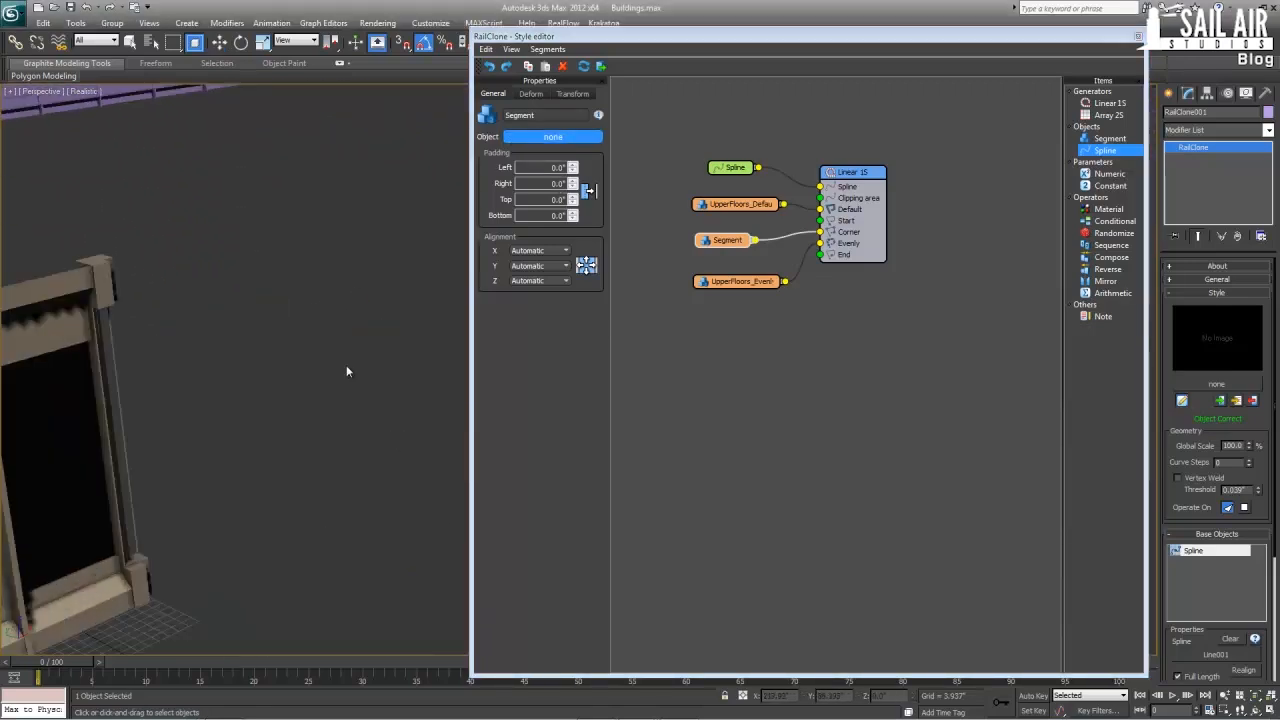
click(108, 295)
scroll(191, 400, down, 5)
middle_drag(191, 400, 251, 254)
scroll(262, 554, down, 3)
scroll(340, 380, up, 4)
middle_drag(343, 379, 334, 389)
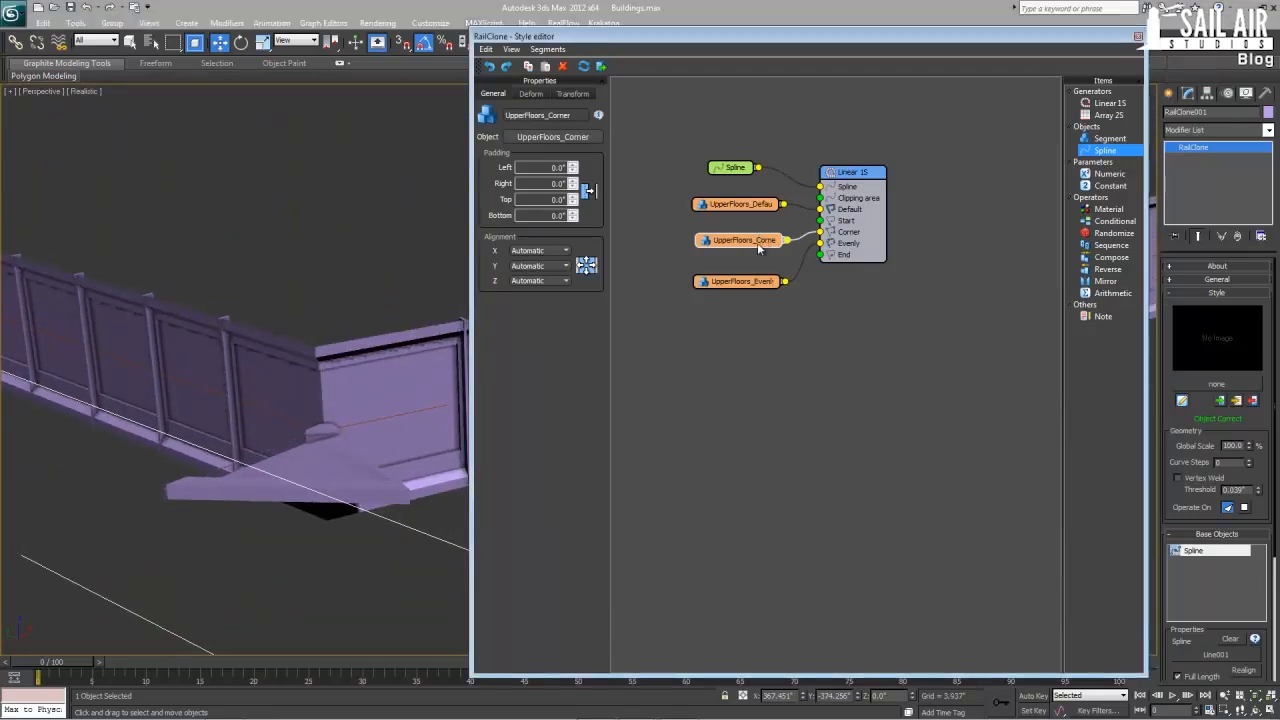
- Review the corner rules, including Align to Path, and the general properties of the Linear 1S generator
click(850, 172)
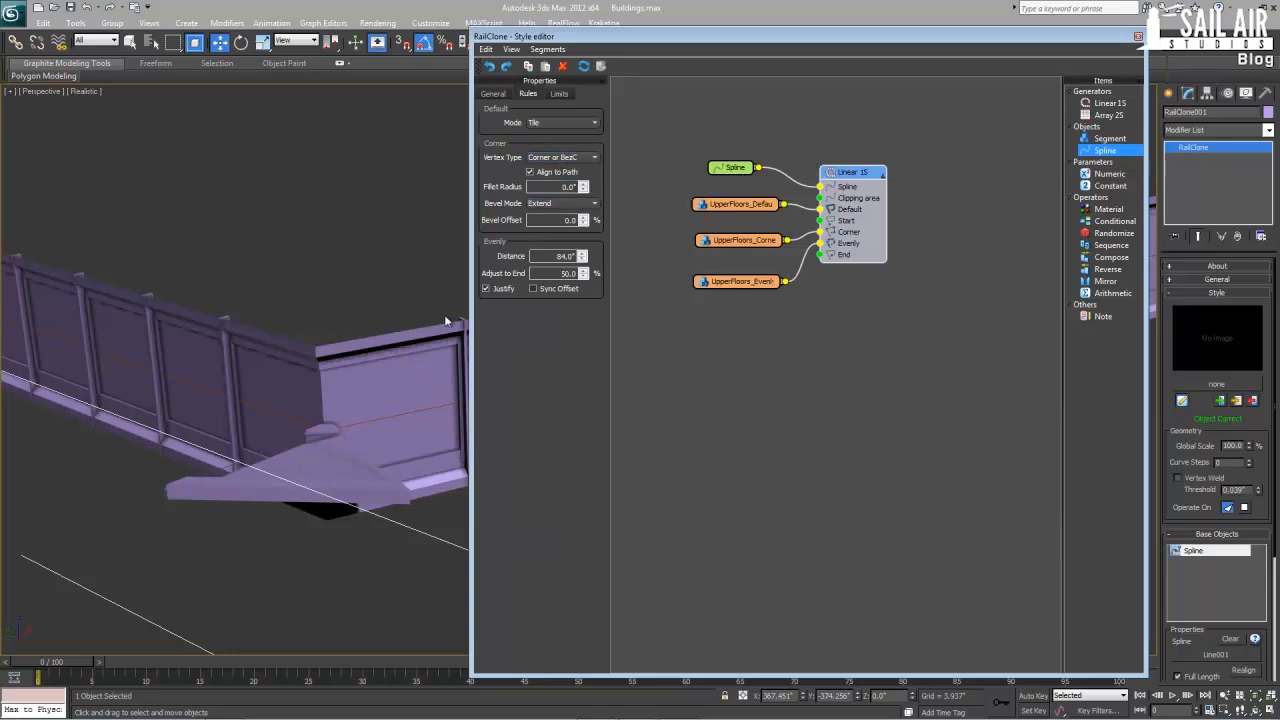
click(530, 172)
click(506, 94)
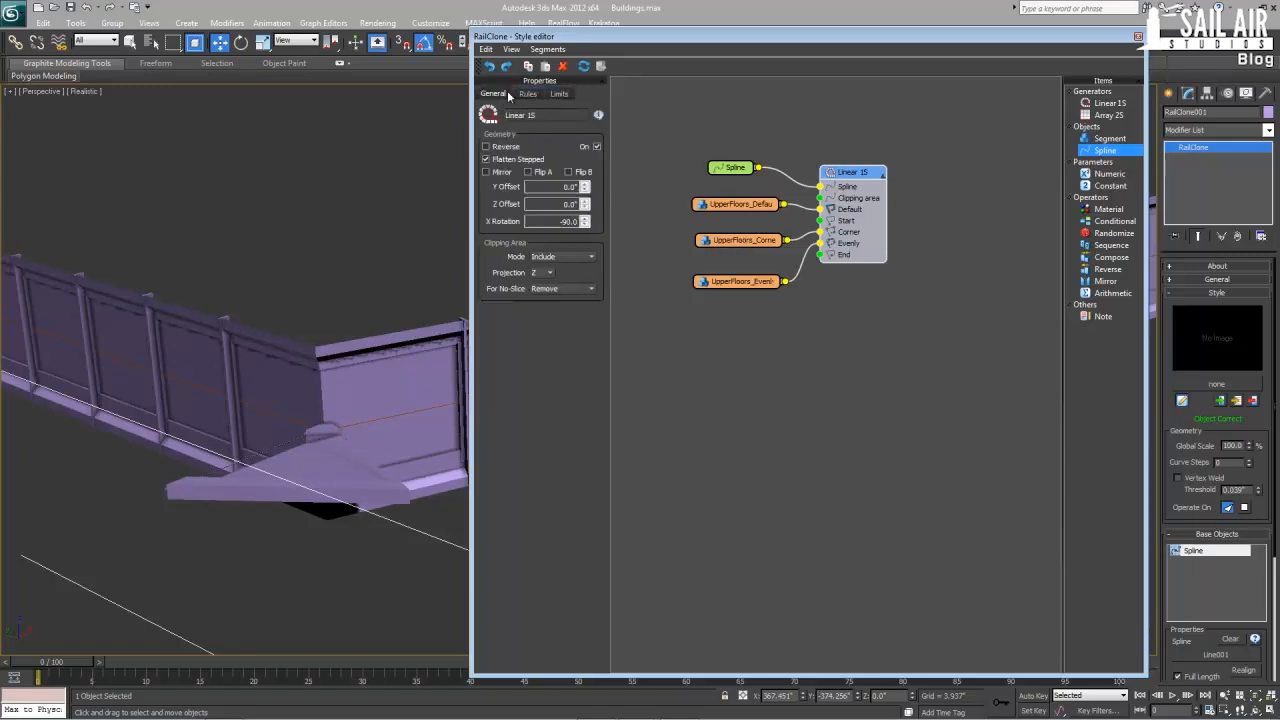
- Turn off Bend in the deform settings of the UpperFloors_Corner segment
click(743, 242)
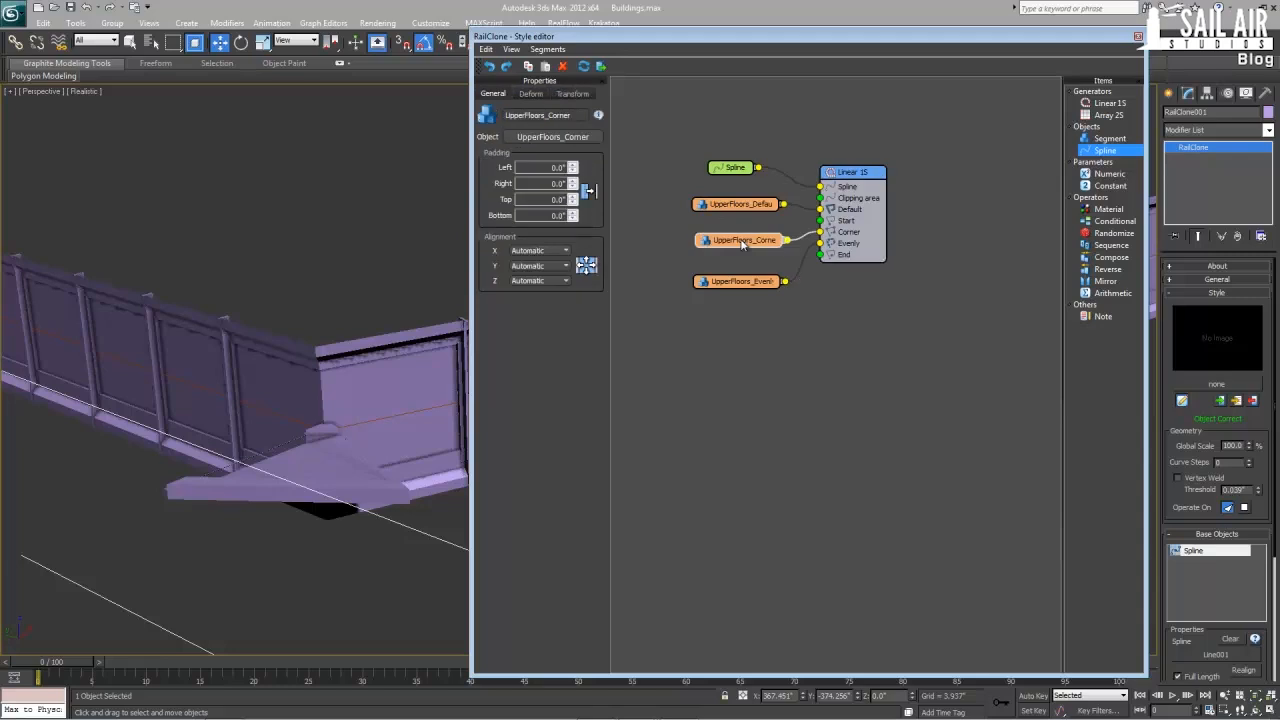
click(531, 93)
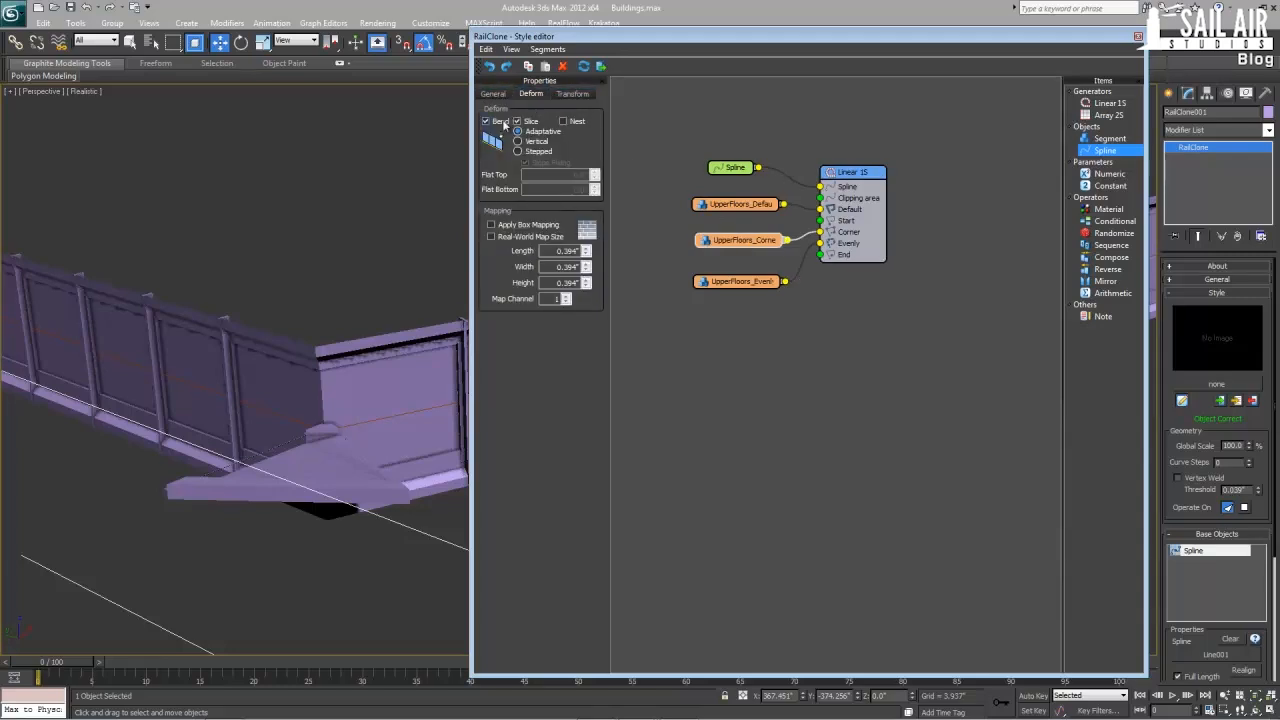
click(500, 122)
scroll(303, 480, up, 5)
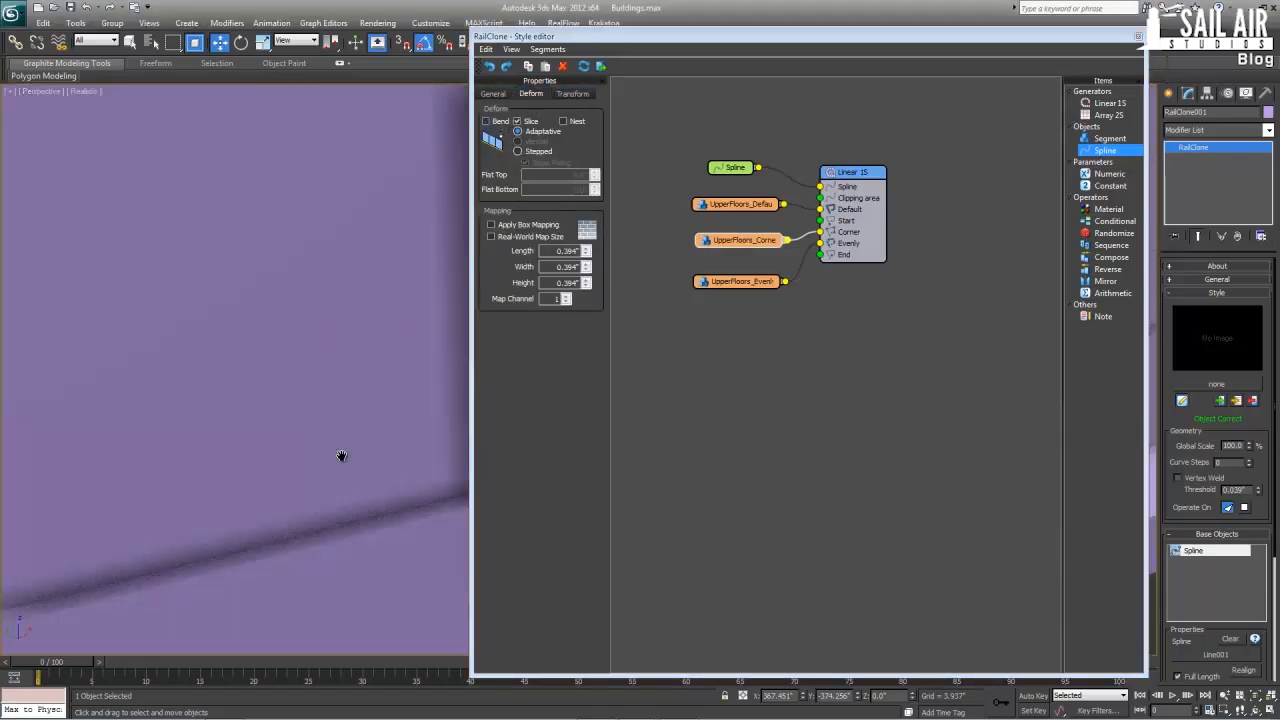
scroll(419, 404, down, 5)
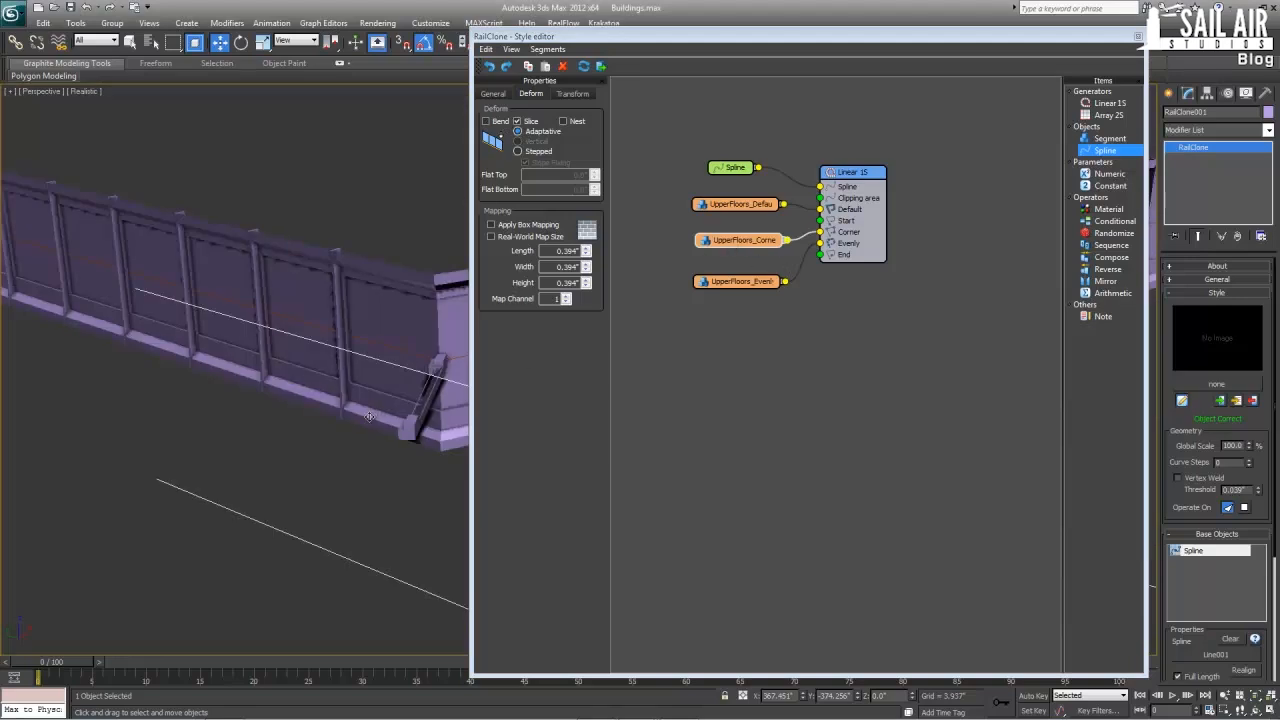
scroll(365, 425, up, 2)
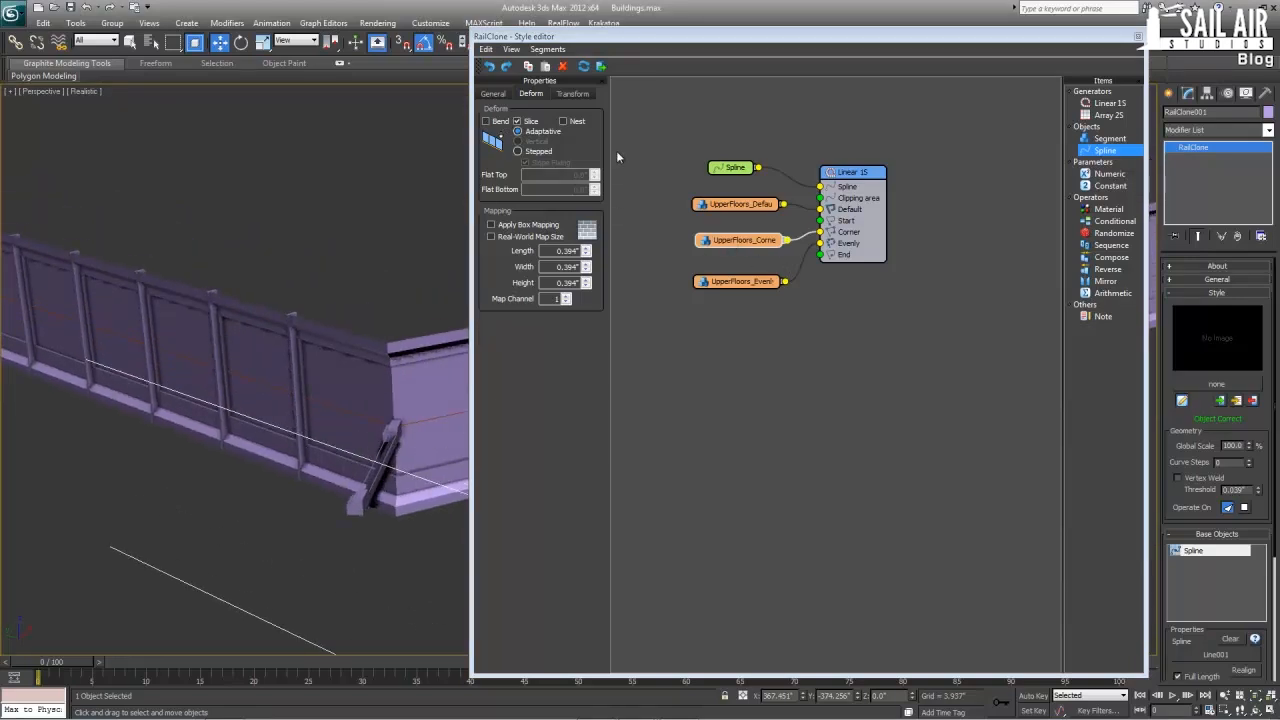
- Set the fixed Y rotation of the UpperFloors_Corner segment to -90 degrees
click(574, 93)
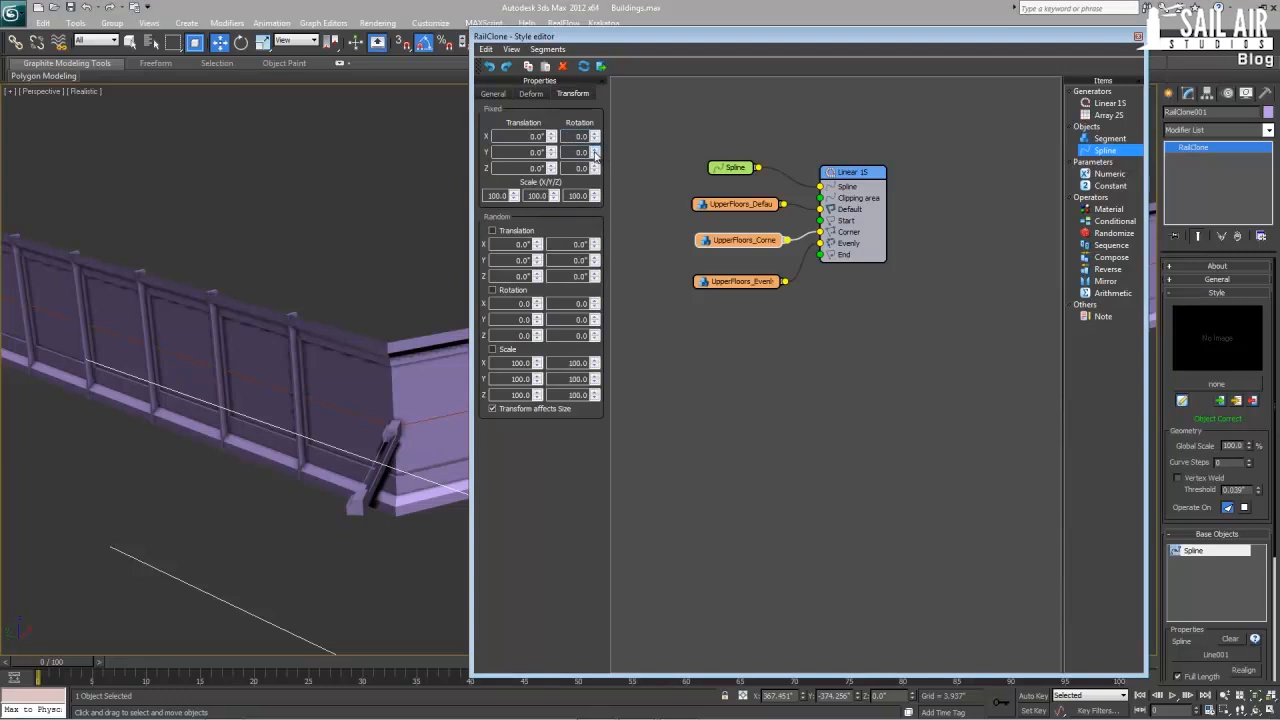
drag(595, 153, 565, 365)
text(90)
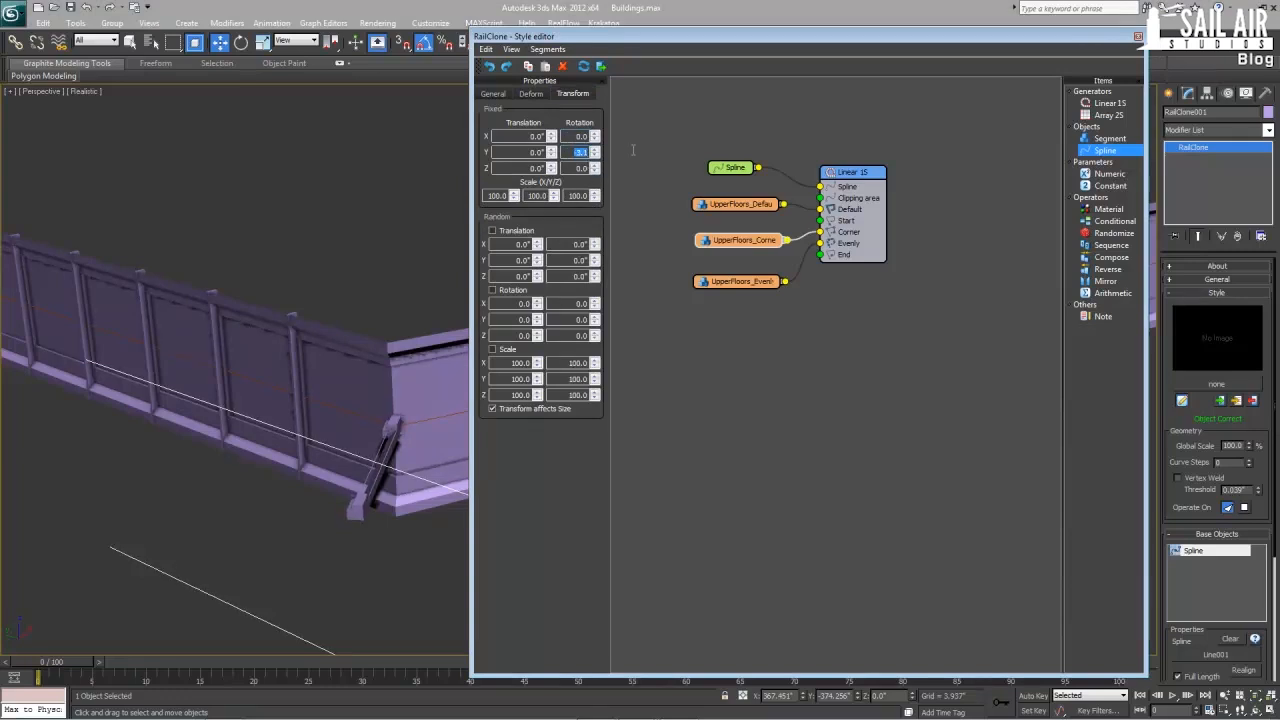
key(Return)
text(-90)
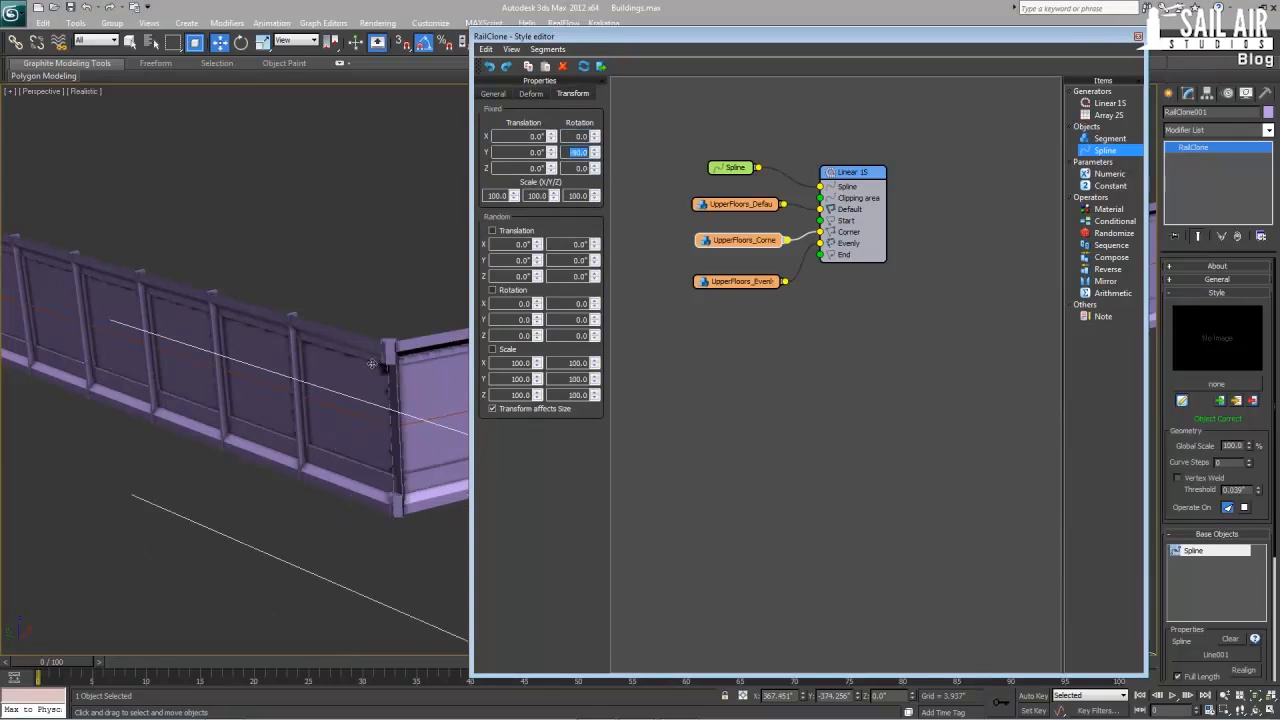
key(Return)
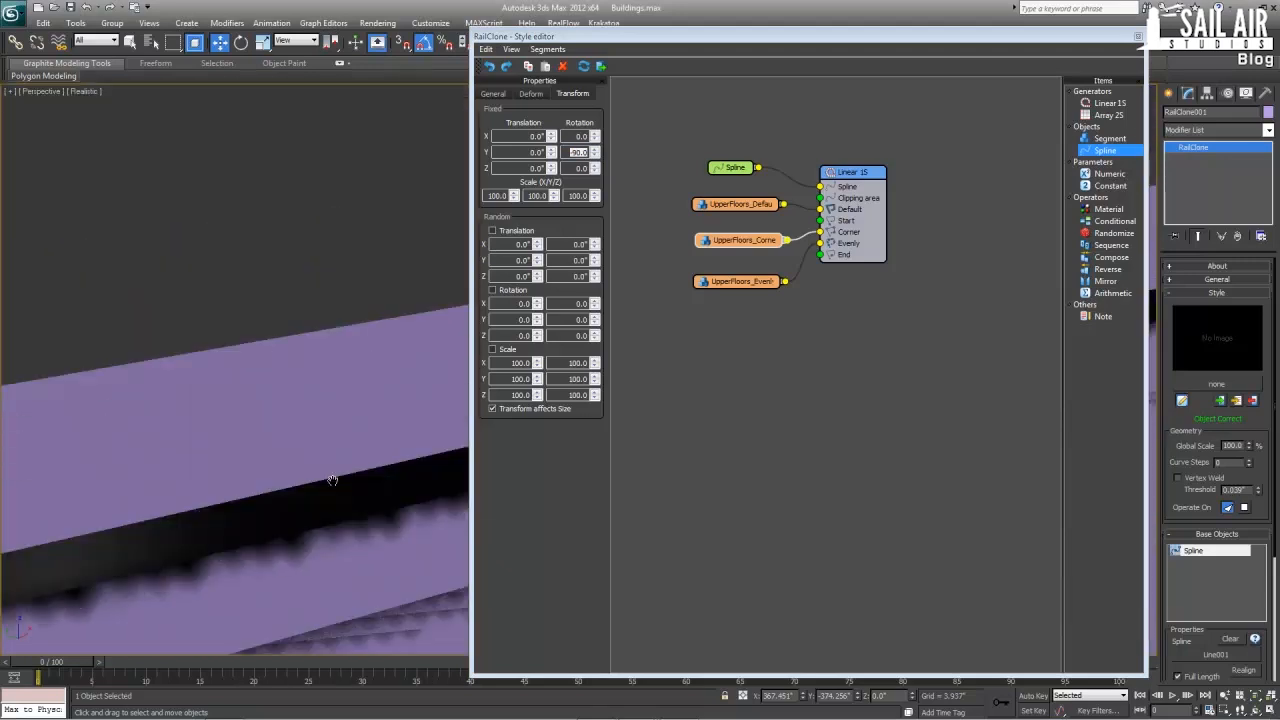
- Clear the style editor out of the way and create a tall, narrow Box primitive just outside the building's corner
drag(1106, 38, 1172, 62)
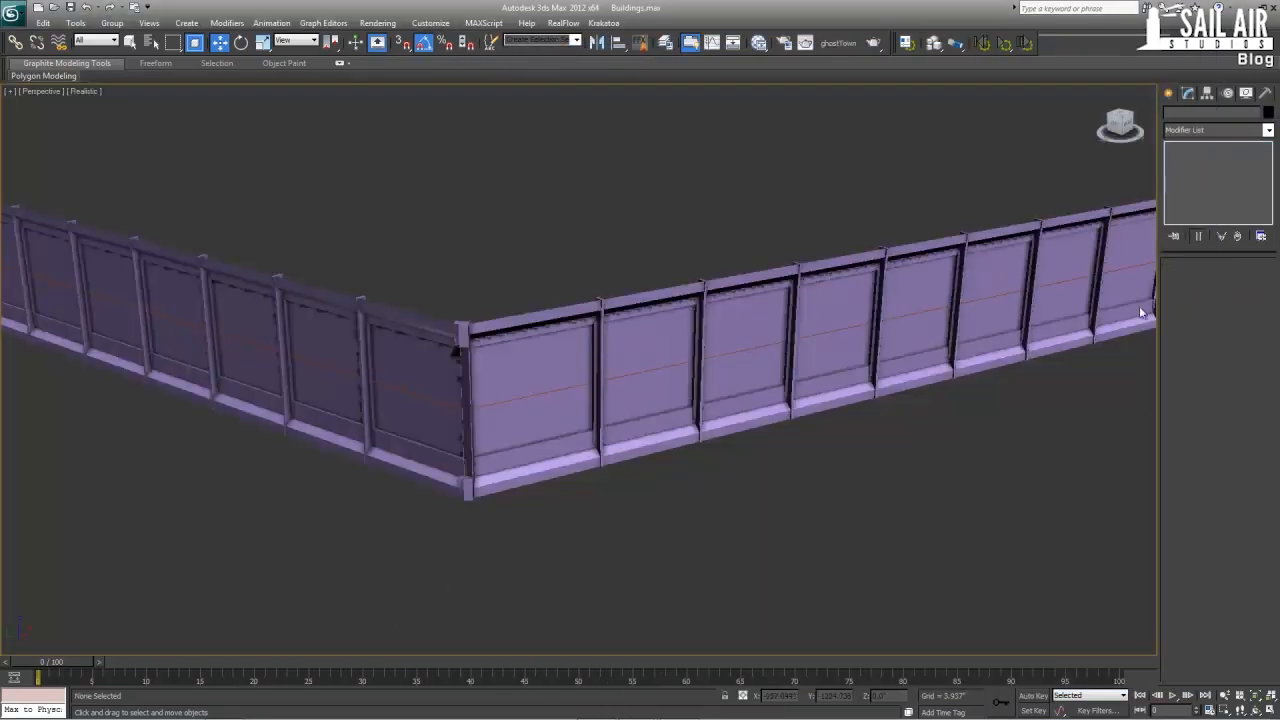
click(1168, 92)
click(1185, 134)
click(1180, 147)
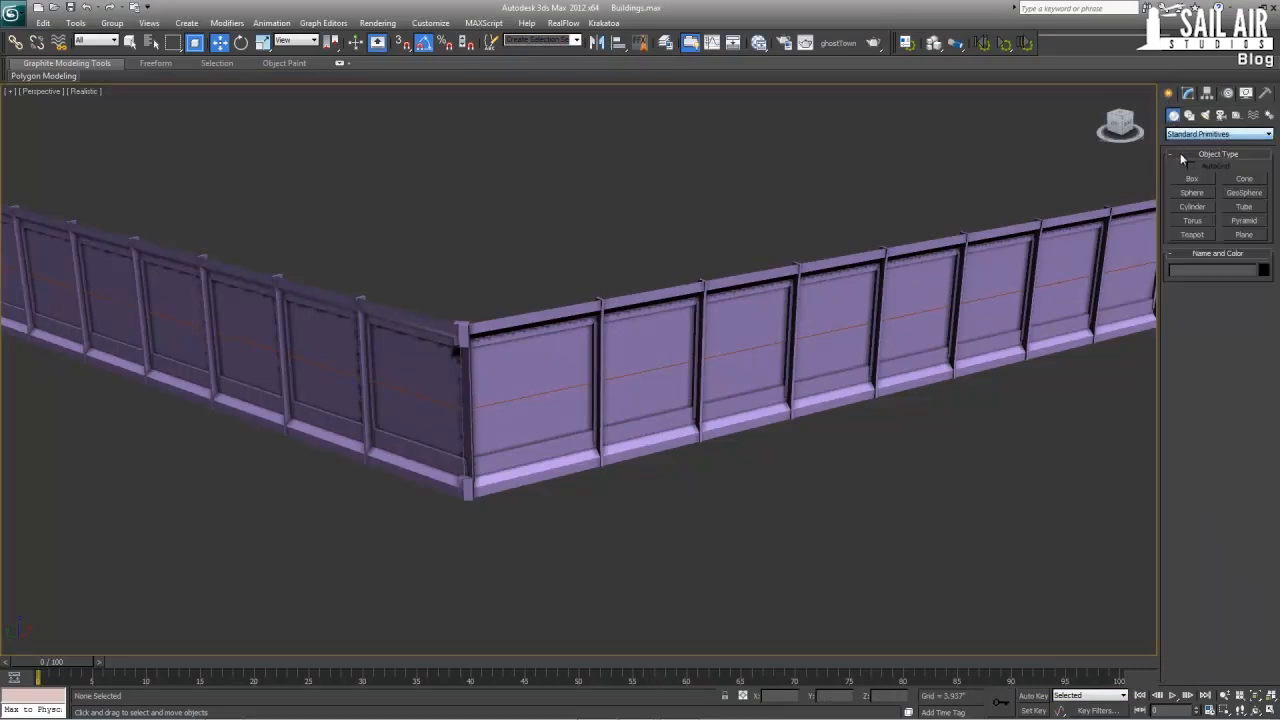
click(1191, 179)
drag(485, 545, 468, 525)
right_click(470, 516)
click(468, 350)
- Move the box across the ground plane to the corner where the two walls meet
key(w)
key(z)
scroll(509, 389, up, 3)
alt+middle_drag(527, 385, 443, 637)
scroll(519, 568, down, 4)
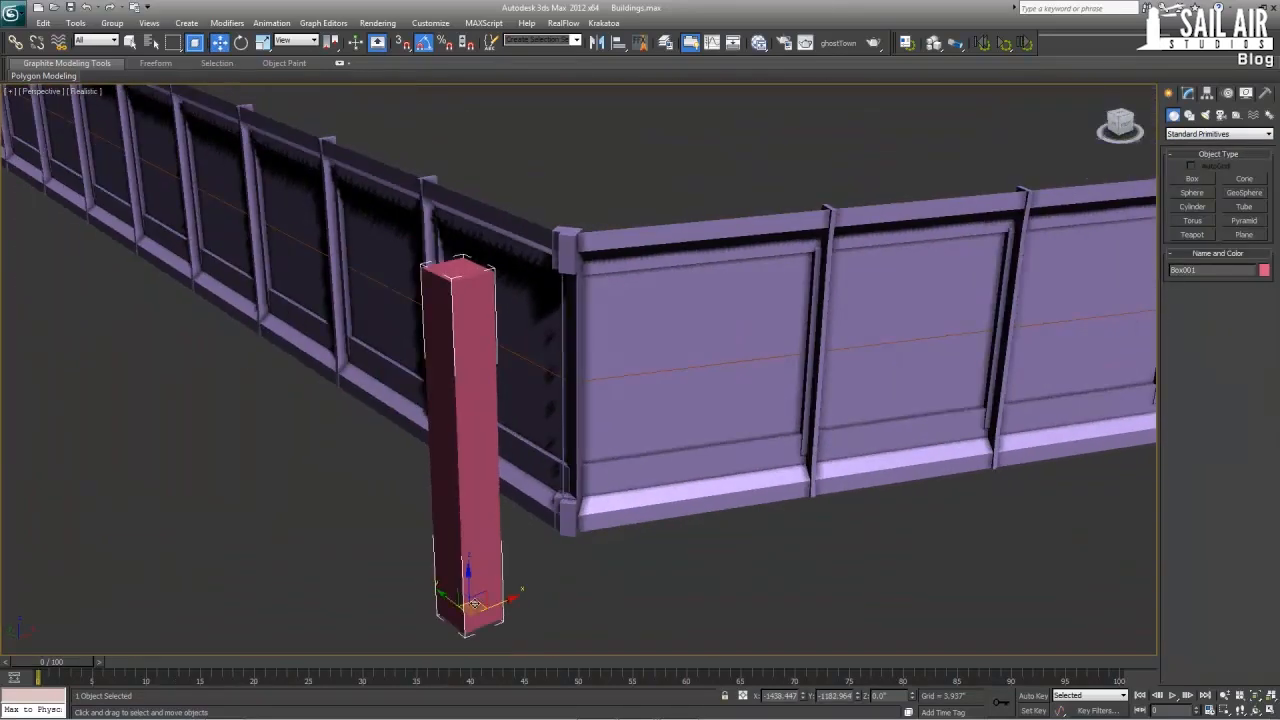
drag(472, 598, 571, 353)
scroll(571, 353, up, 8)
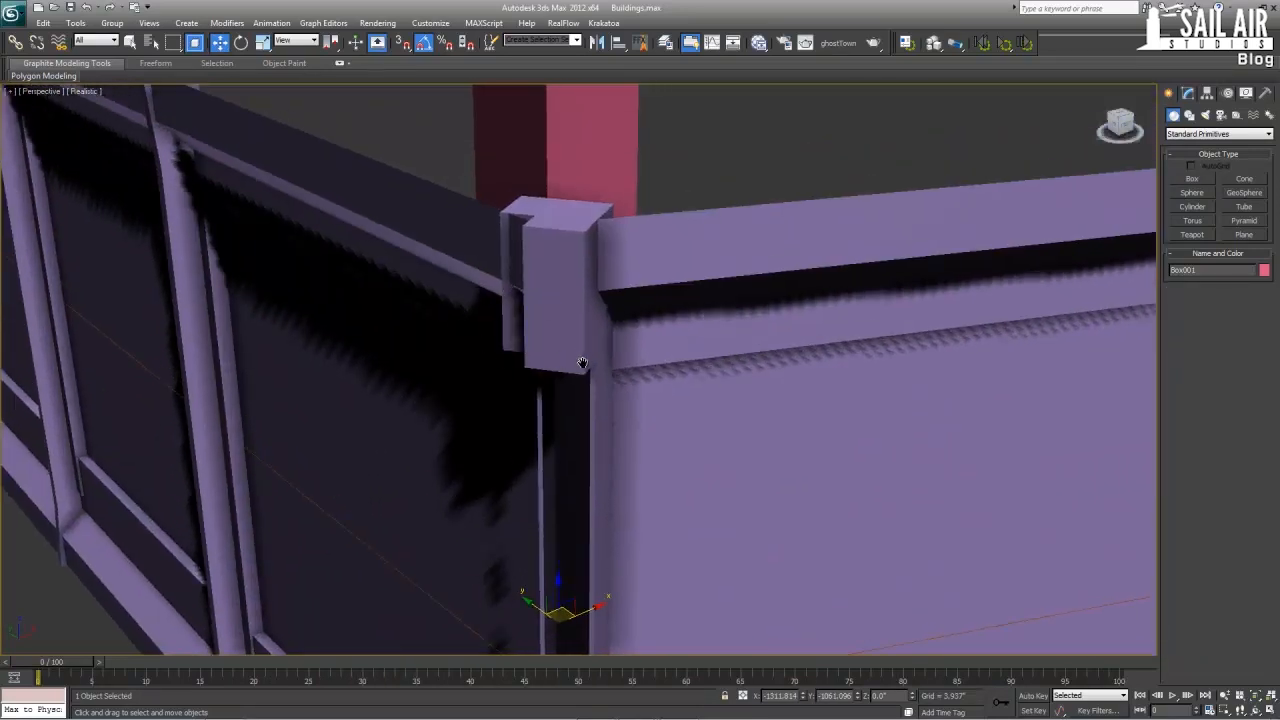
middle_drag(583, 362, 536, 245)
scroll(540, 250, down, 3)
middle_drag(560, 397, 562, 125)
middle_drag(579, 479, 580, 506)
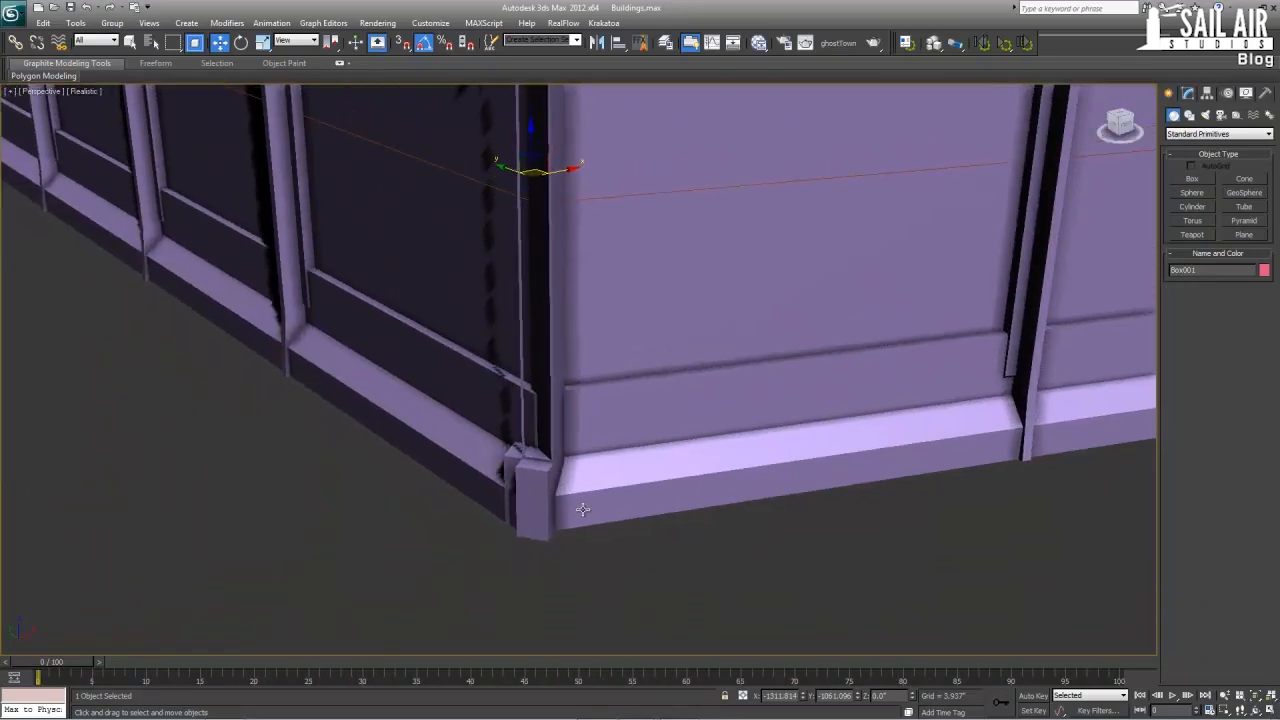
middle_drag(539, 218, 523, 497)
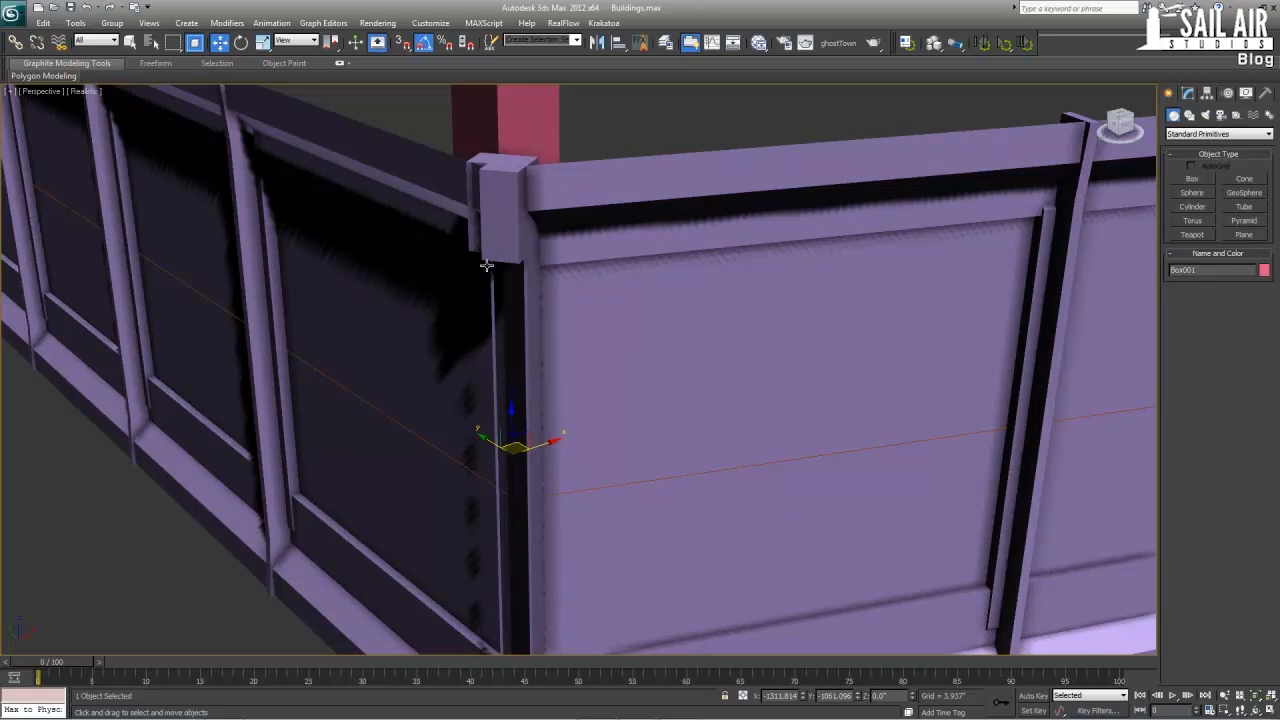
- Open the style editor of the RailClone facade and place it so the building corner stays visible
click(624, 211)
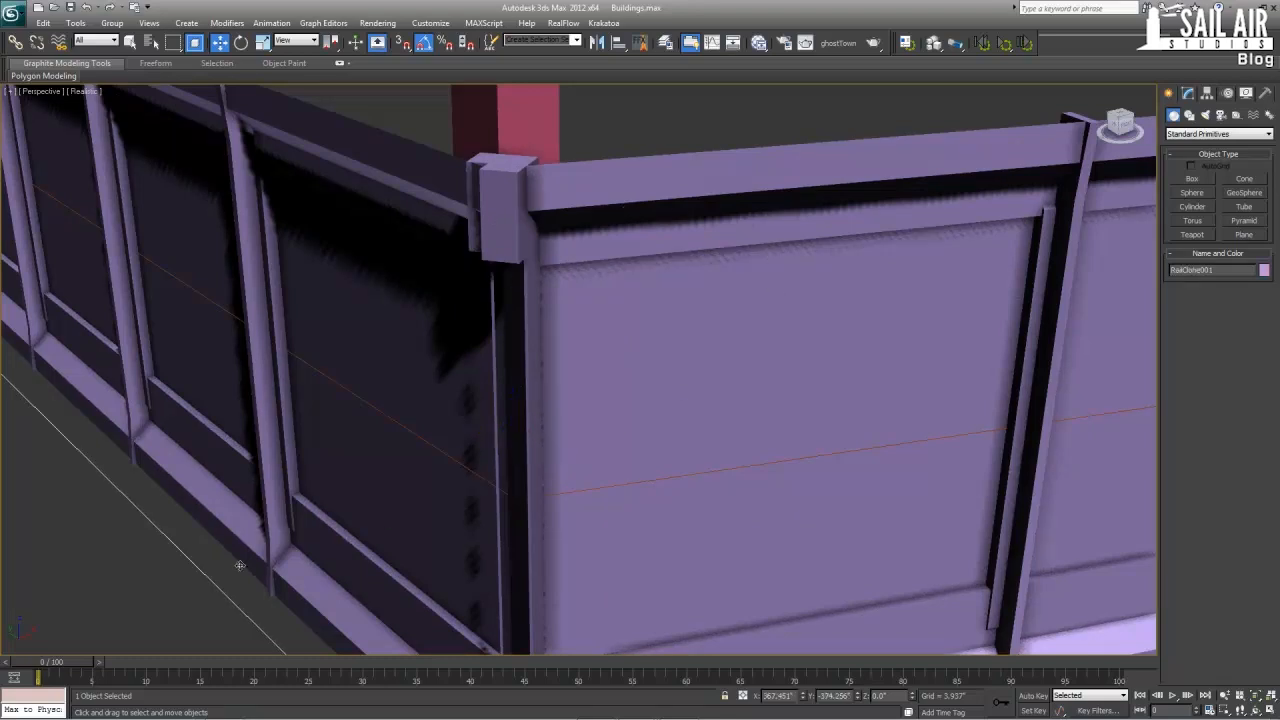
click(1188, 92)
click(1184, 243)
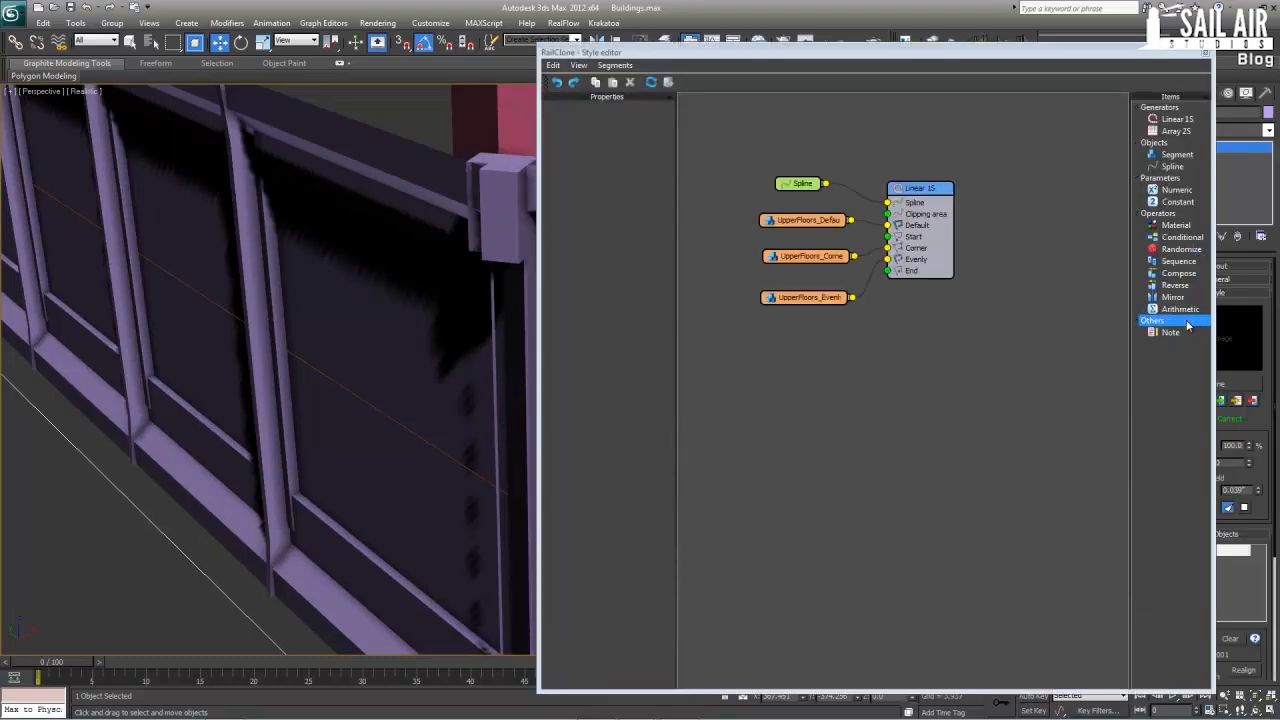
drag(894, 56, 952, 48)
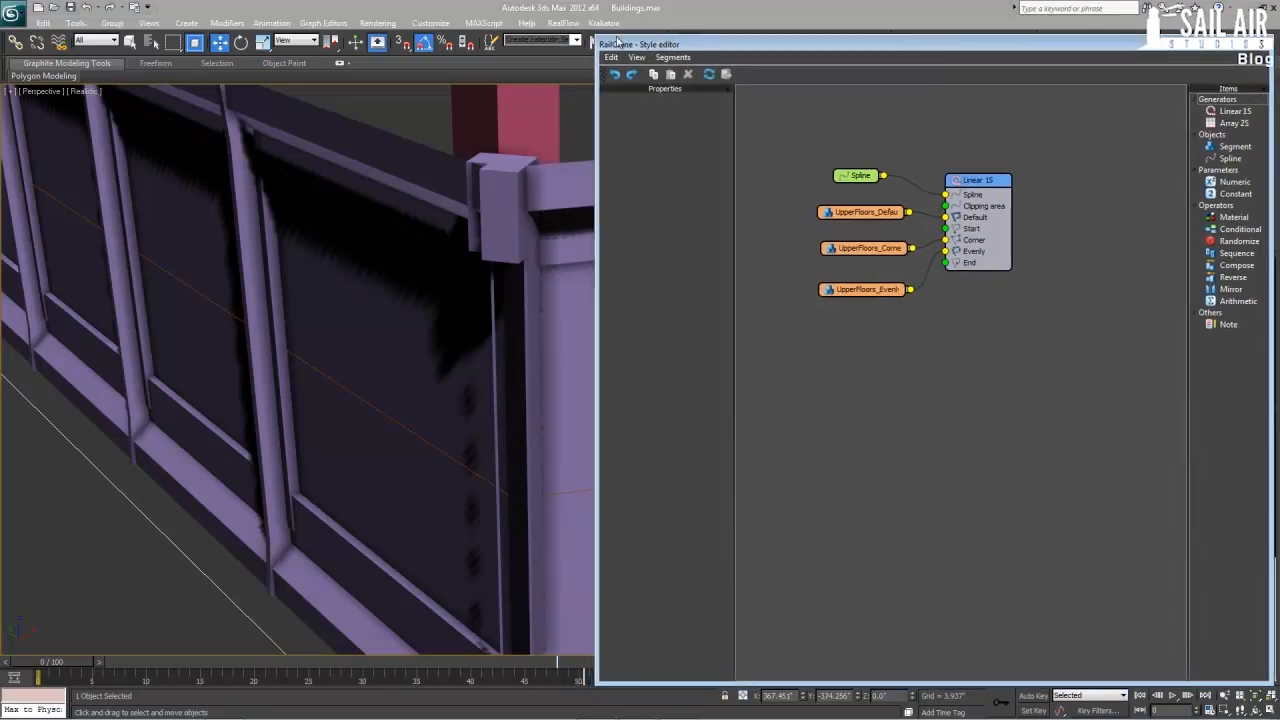
drag(596, 40, 774, 70)
- Set the fixed Z rotation of the UpperFloors_Corner segment to -45 degrees
click(1039, 279)
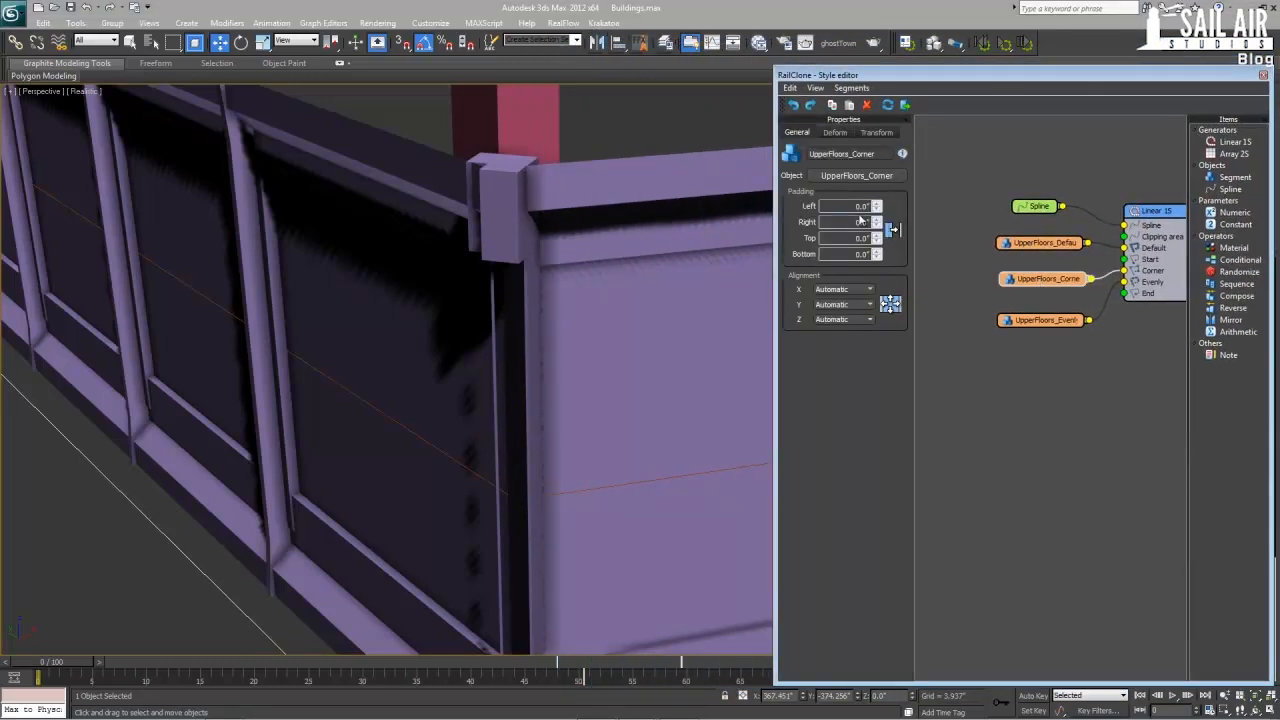
click(876, 132)
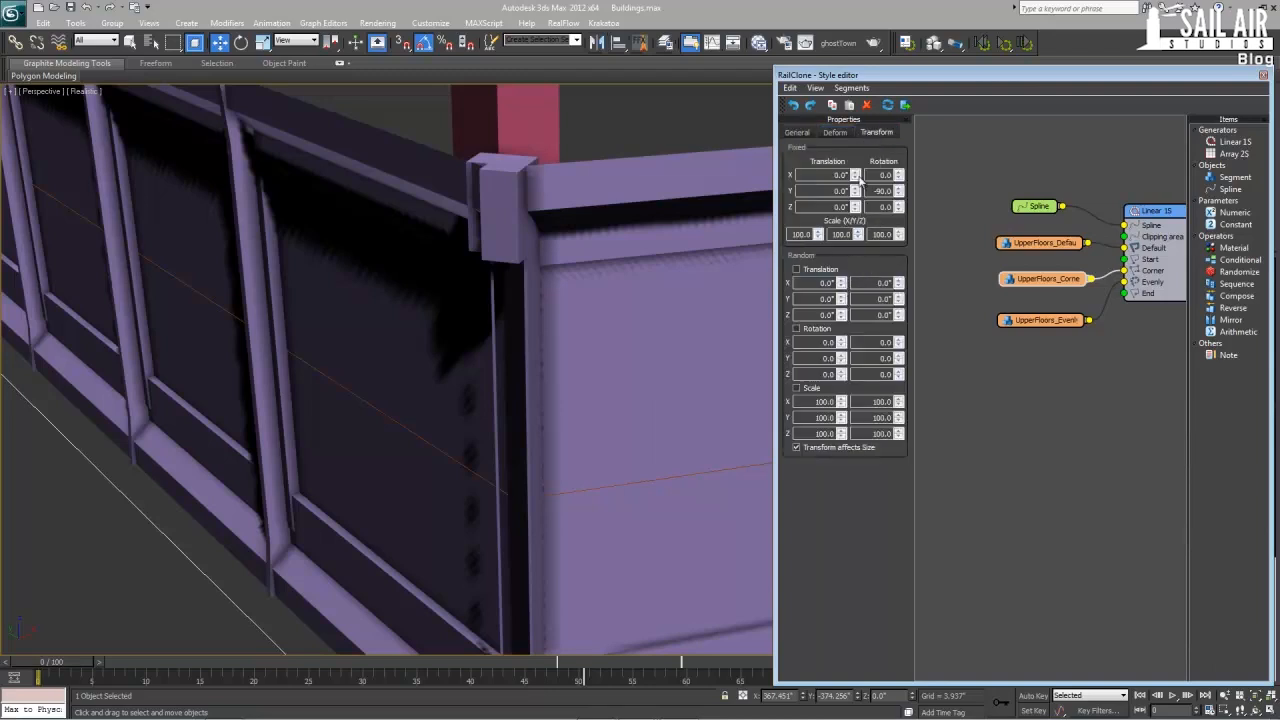
double_click(883, 206)
mouse_move(898, 207)
mouse_down()
mouse_move(898, 218)
mouse_move(898, 207)
mouse_up()
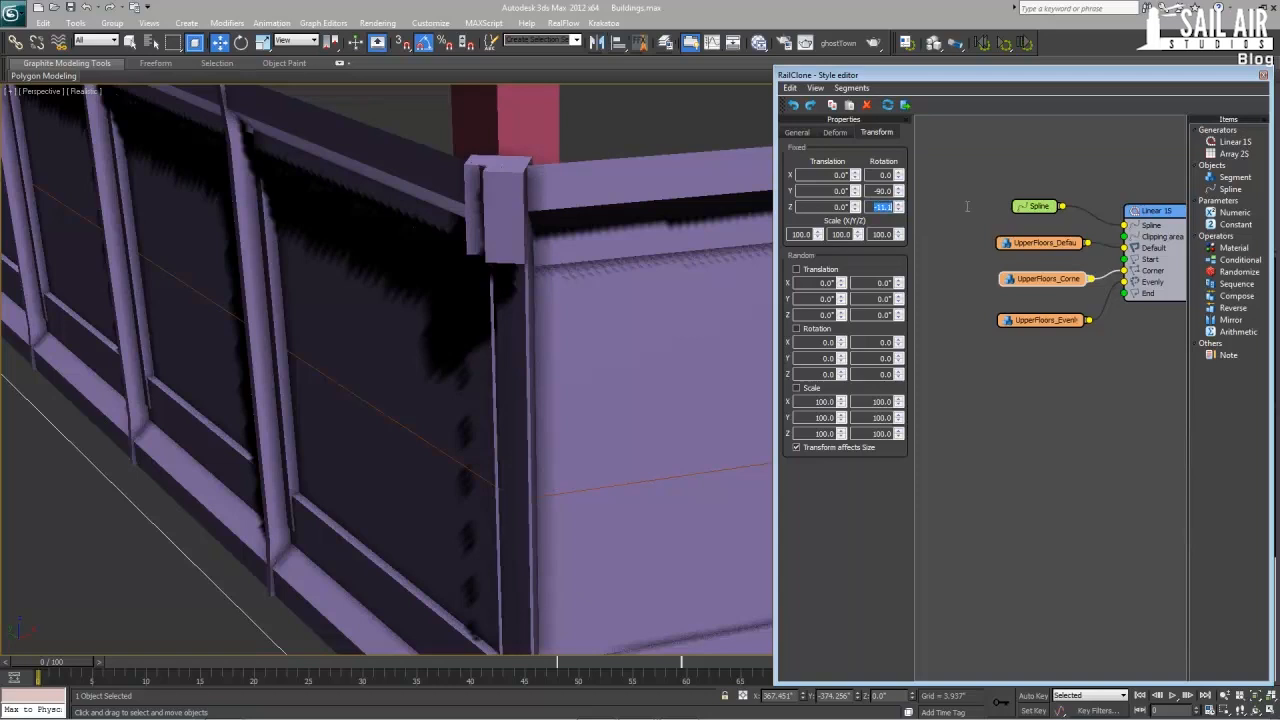
text(-45)
key(Return)
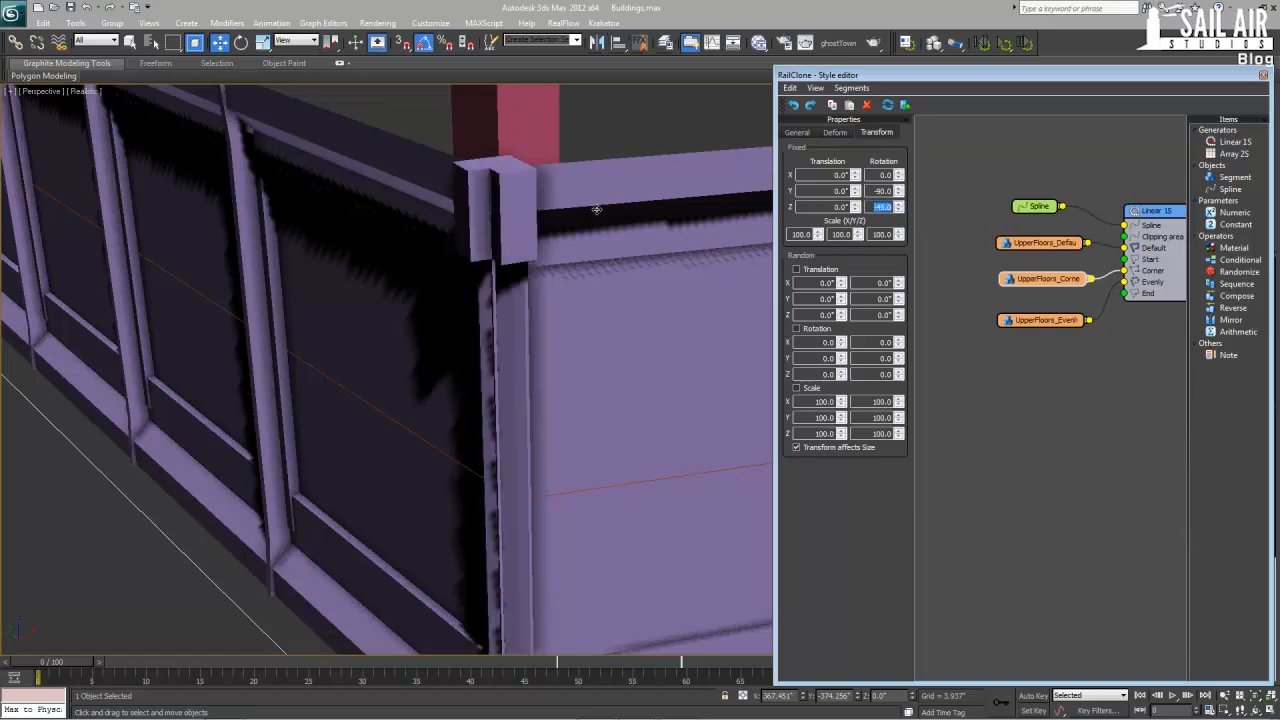
- Inspect the corner pieces and the evenly spaced posts along the walls all around the building
middle_drag(497, 298, 508, 138)
scroll(560, 380, down, 5)
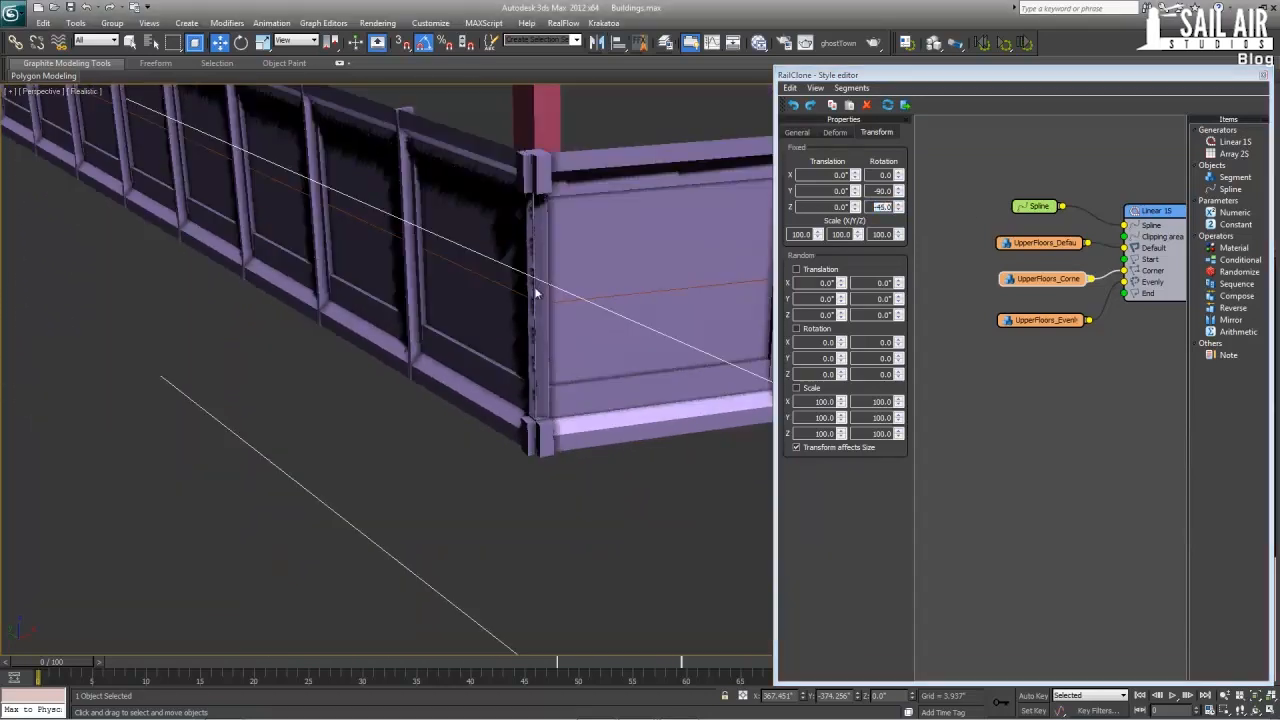
click(552, 528)
scroll(488, 499, down, 3)
alt+middle_drag(440, 399, 396, 390)
mouse_move(832, 394)
middle_down()
mouse_move(852, 380)
mouse_move(285, 396)
mouse_move(342, 384)
middle_up()
middle_drag(870, 405, 345, 390)
scroll(800, 397, down, 3)
alt+middle_drag(800, 397, 787, 395)
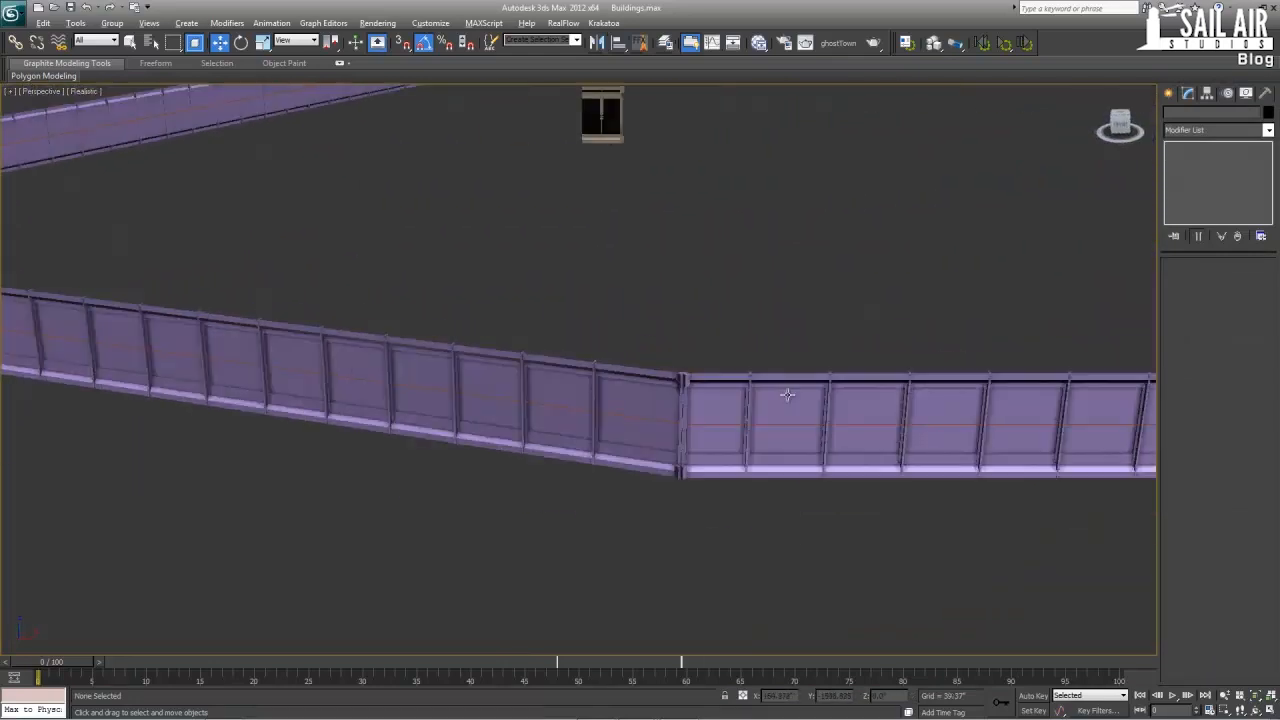
scroll(788, 395, up, 5)
middle_drag(1045, 494, 580, 287)
middle_drag(1110, 340, 500, 384)
scroll(850, 383, down, 3)
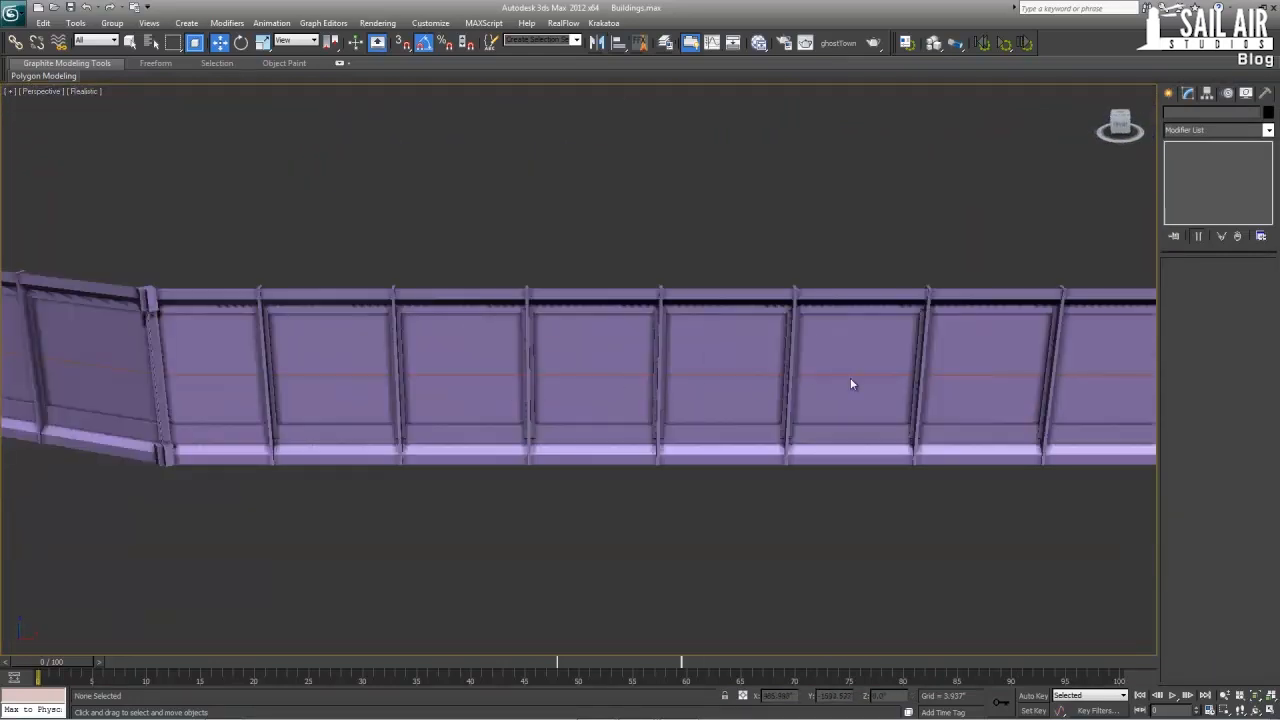
alt+middle_drag(850, 384, 540, 310)
scroll(817, 334, down, 3)
middle_drag(817, 334, 757, 492)
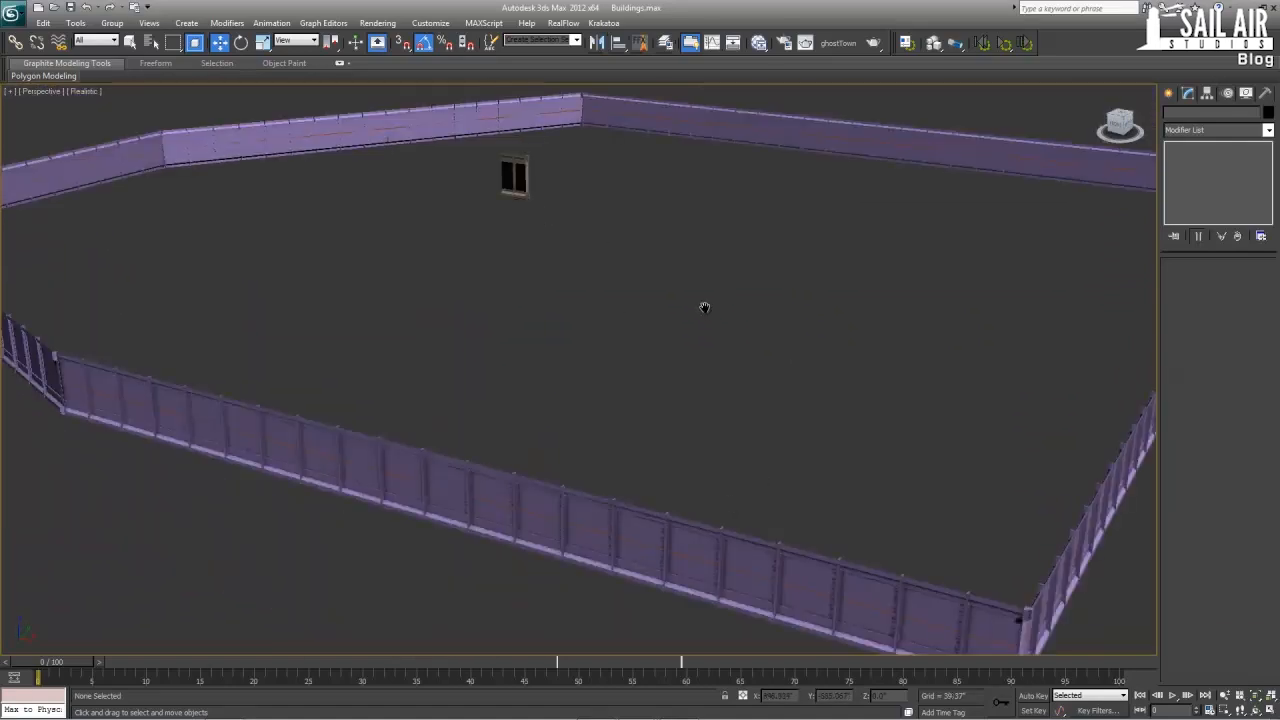
middle_drag(704, 307, 512, 240)
middle_drag(731, 417, 711, 326)
alt+middle_drag(772, 361, 666, 378)
middle_drag(850, 385, 590, 372)
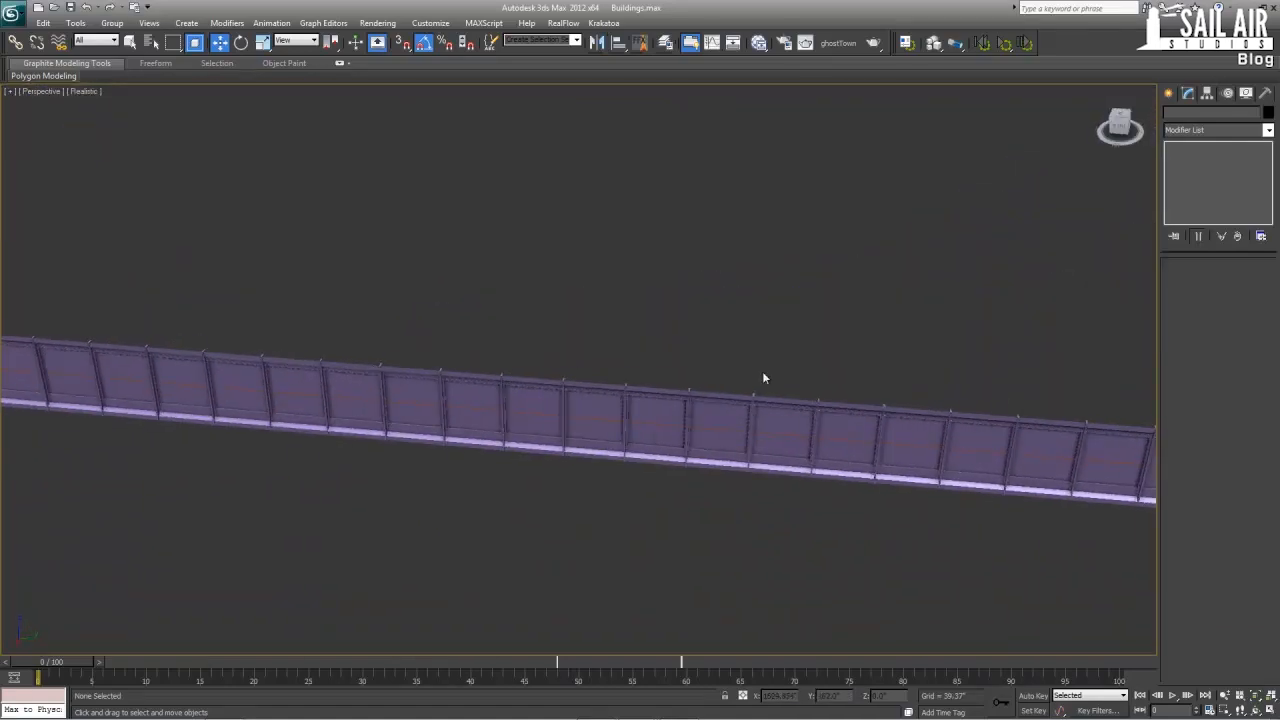
middle_drag(1010, 388, 743, 329)
scroll(743, 329, up, 5)
middle_drag(905, 373, 717, 367)
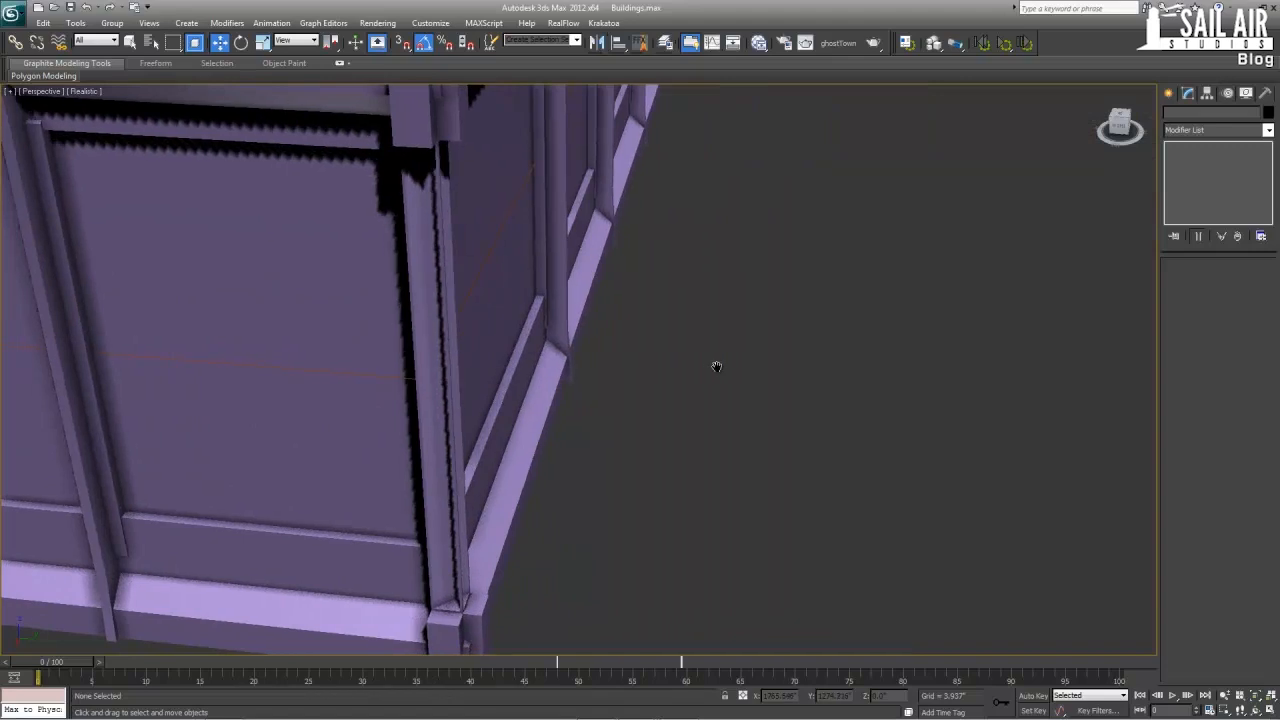
scroll(601, 389, down, 4)
alt+middle_drag(490, 398, 553, 402)
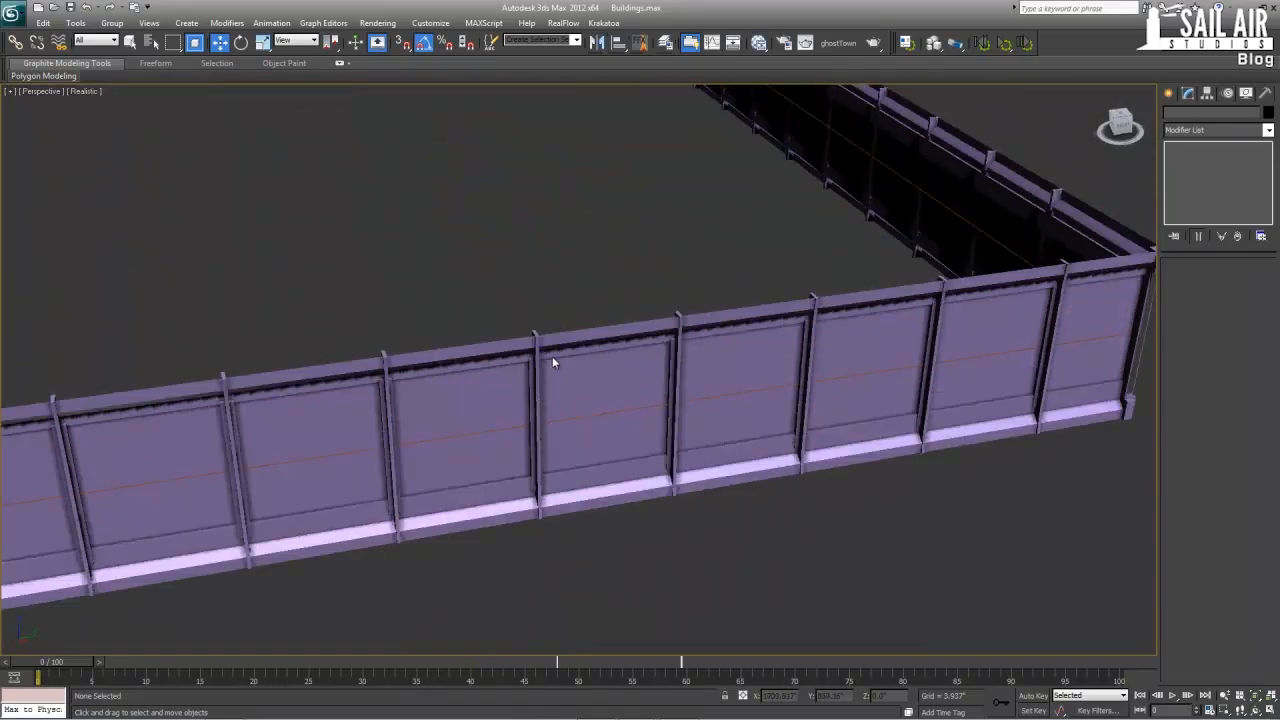
middle_drag(553, 357, 305, 231)
scroll(305, 231, down, 5)
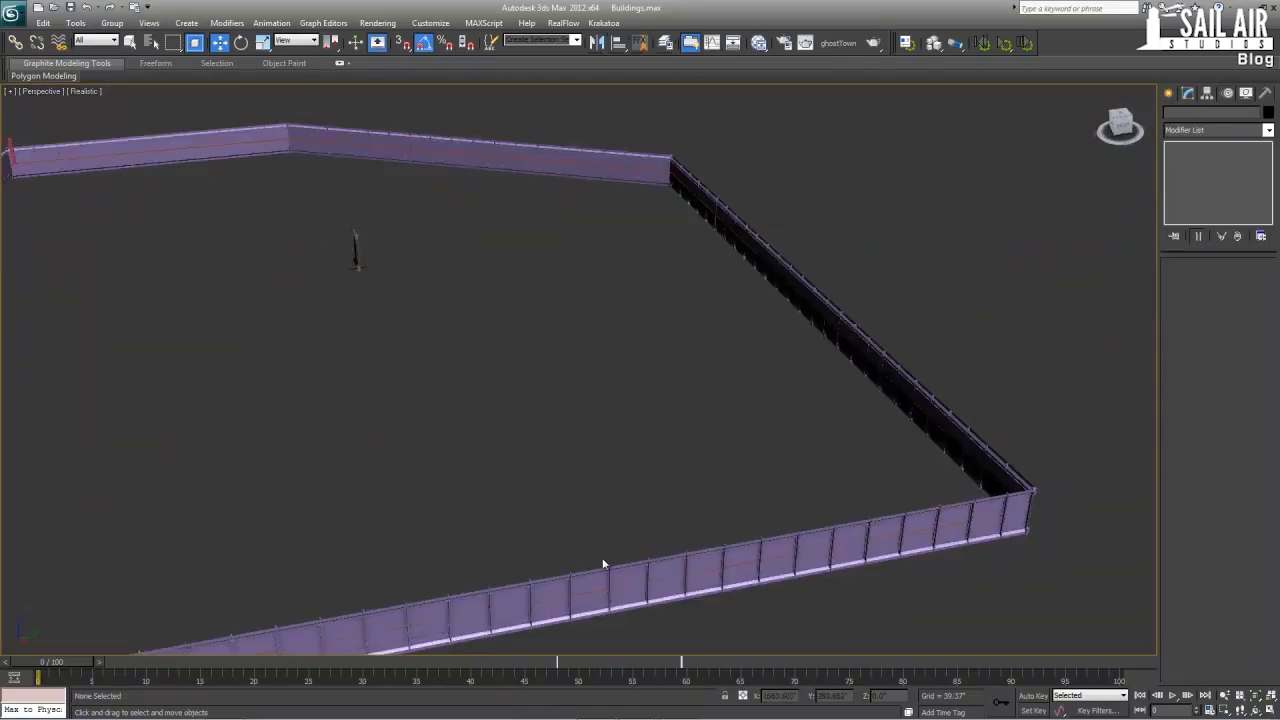
- Select the UpperFloors_Evenly post, frame it closely and show edged faces in the viewport
click(354, 236)
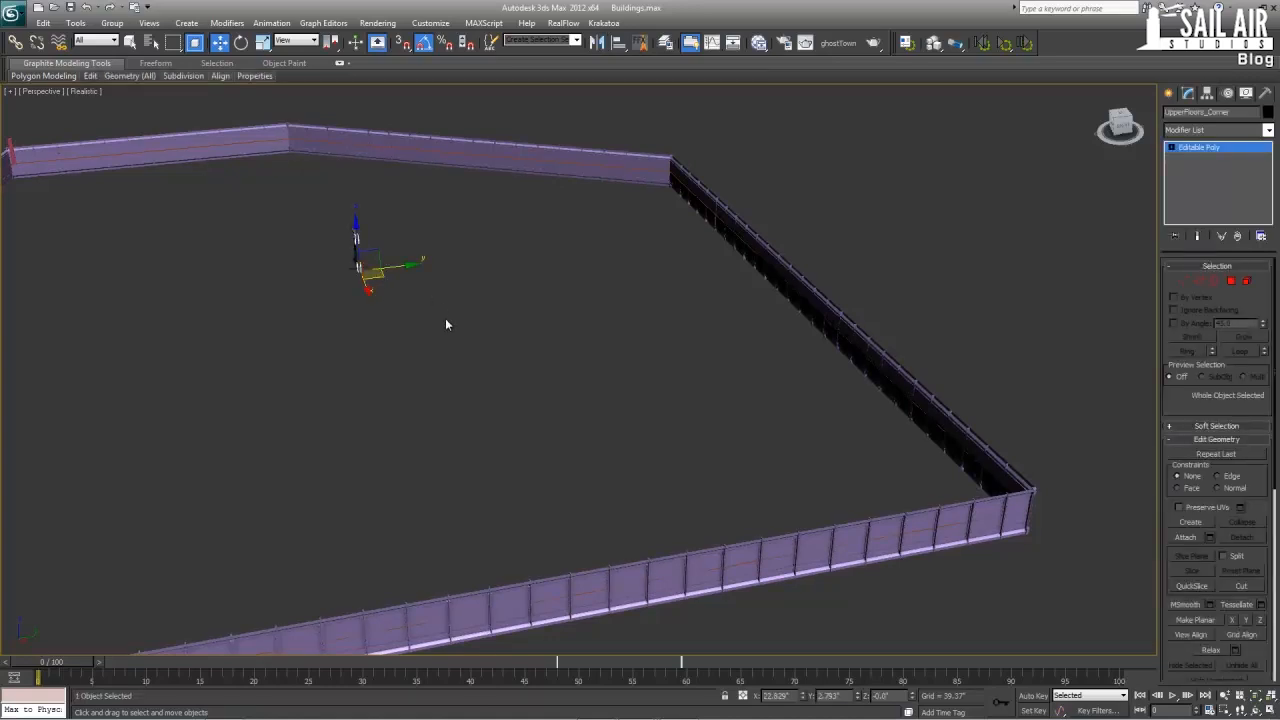
key(z)
alt+middle_drag(480, 334, 670, 356)
click(817, 346)
key(z)
key(F4)
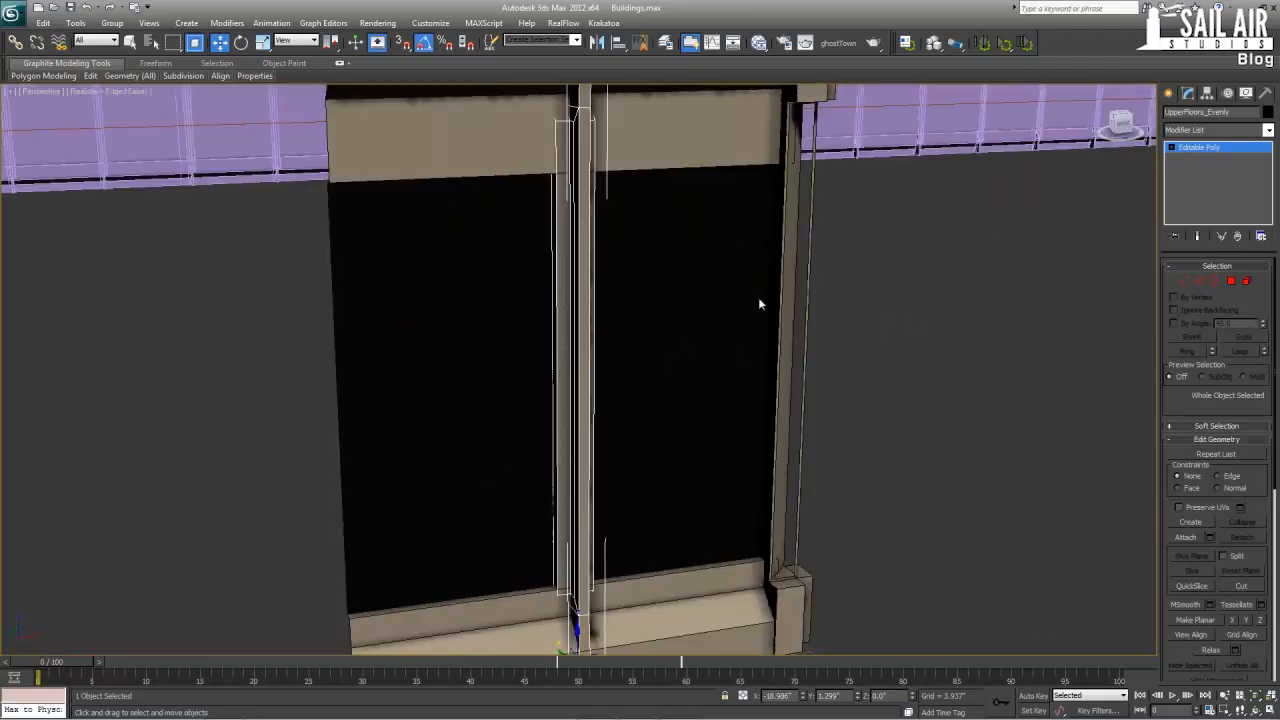
- Extrude the long front polygon of the UpperFloors_Evenly post by 2.5 inches
click(1231, 282)
click(587, 257)
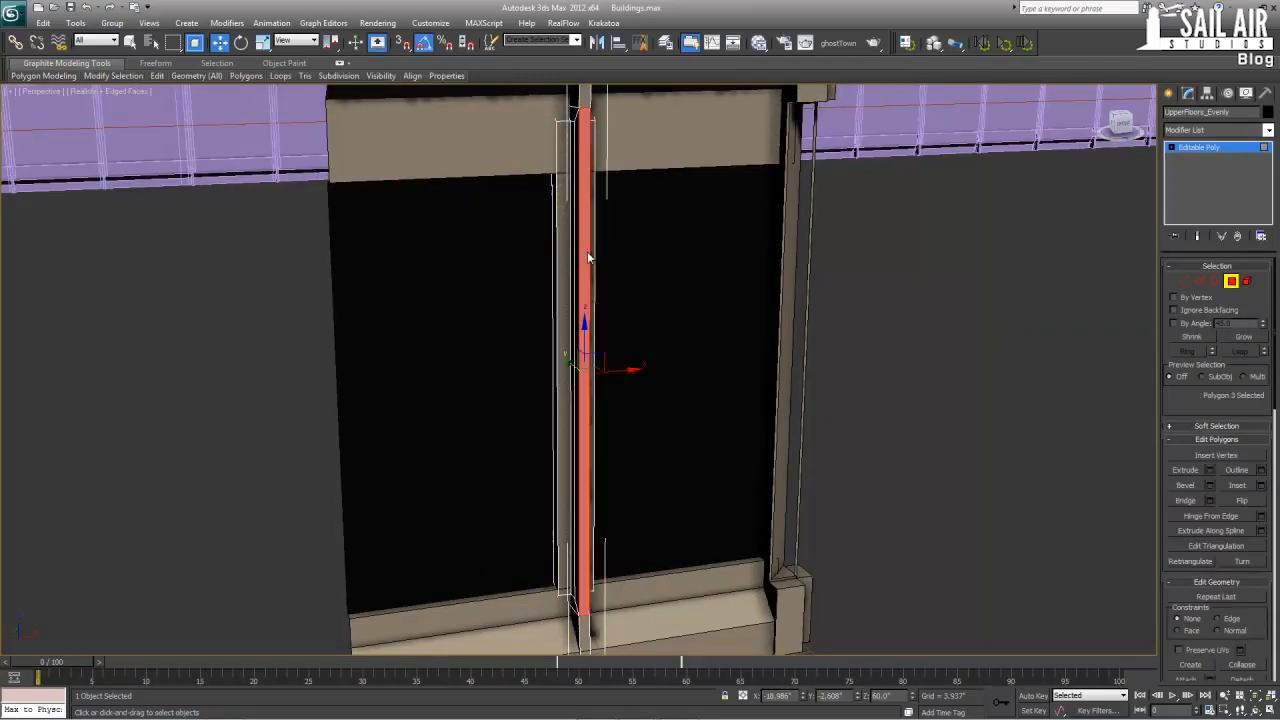
click(1210, 470)
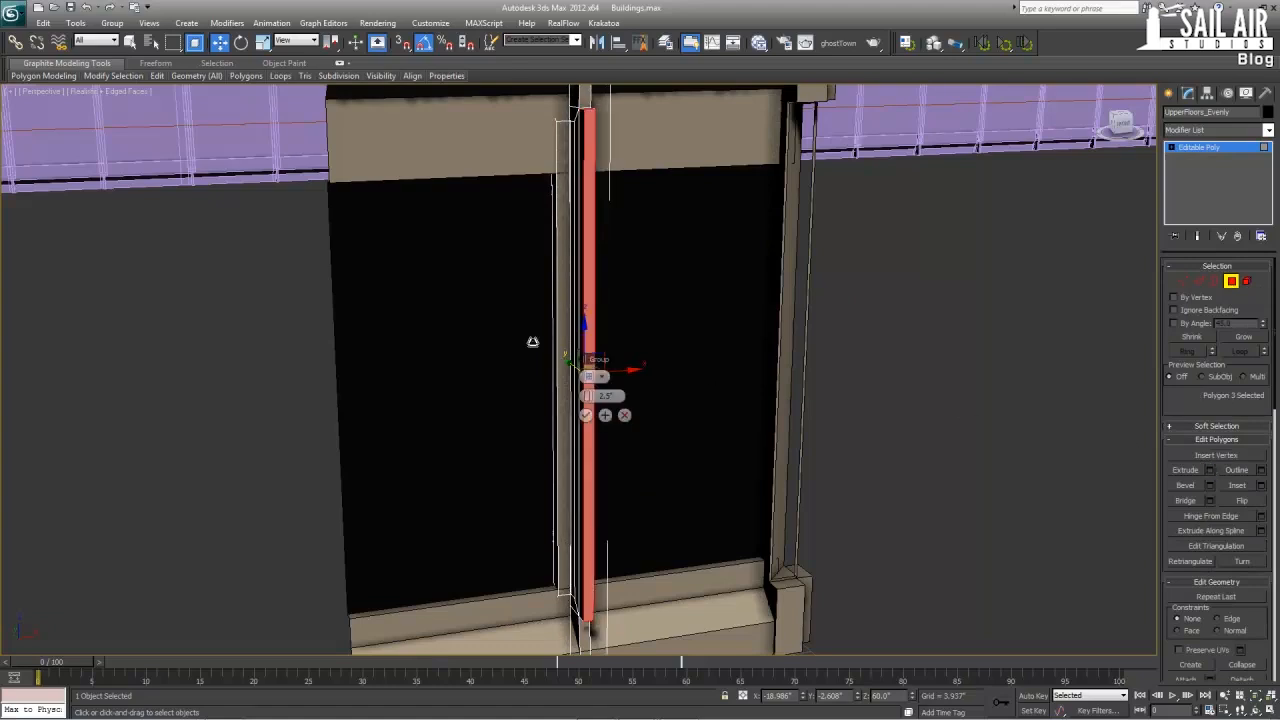
click(588, 414)
- Scale the extruded front polygon down in height so the post tapers at both ends, and leave polygon editing
alt+middle_drag(597, 383, 589, 337)
key(q)
drag(588, 340, 587, 366)
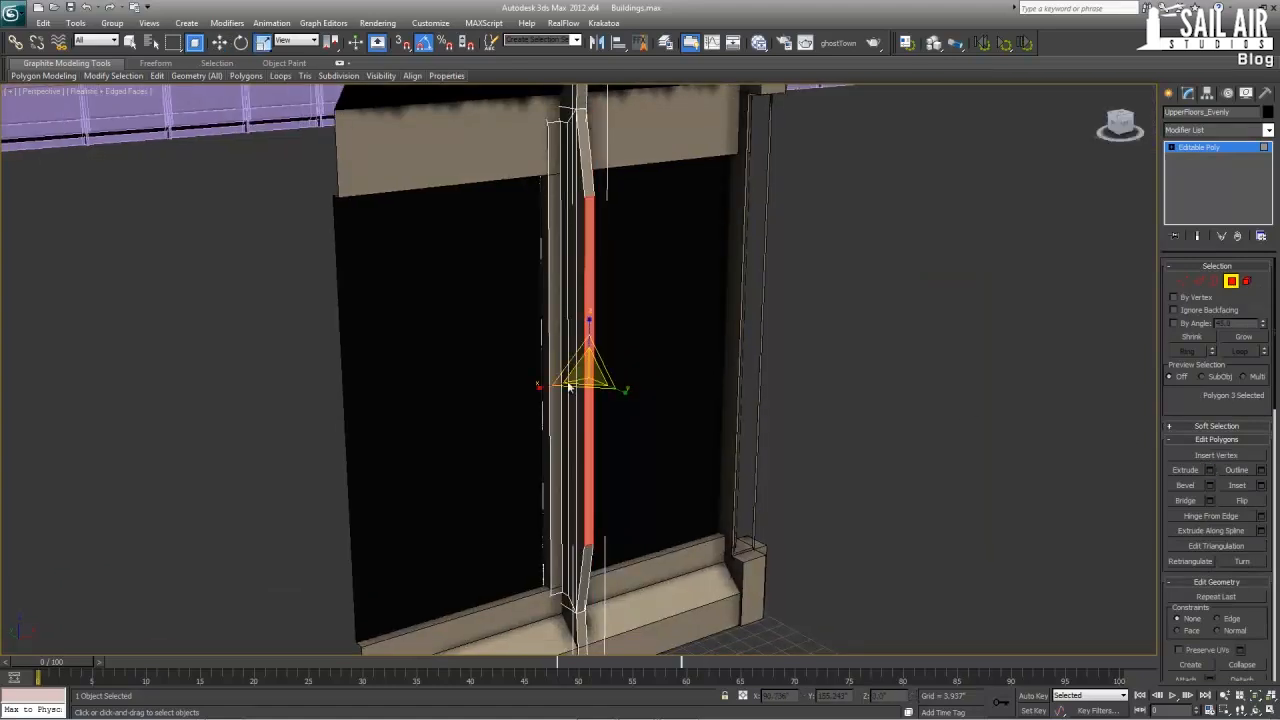
click(1204, 149)
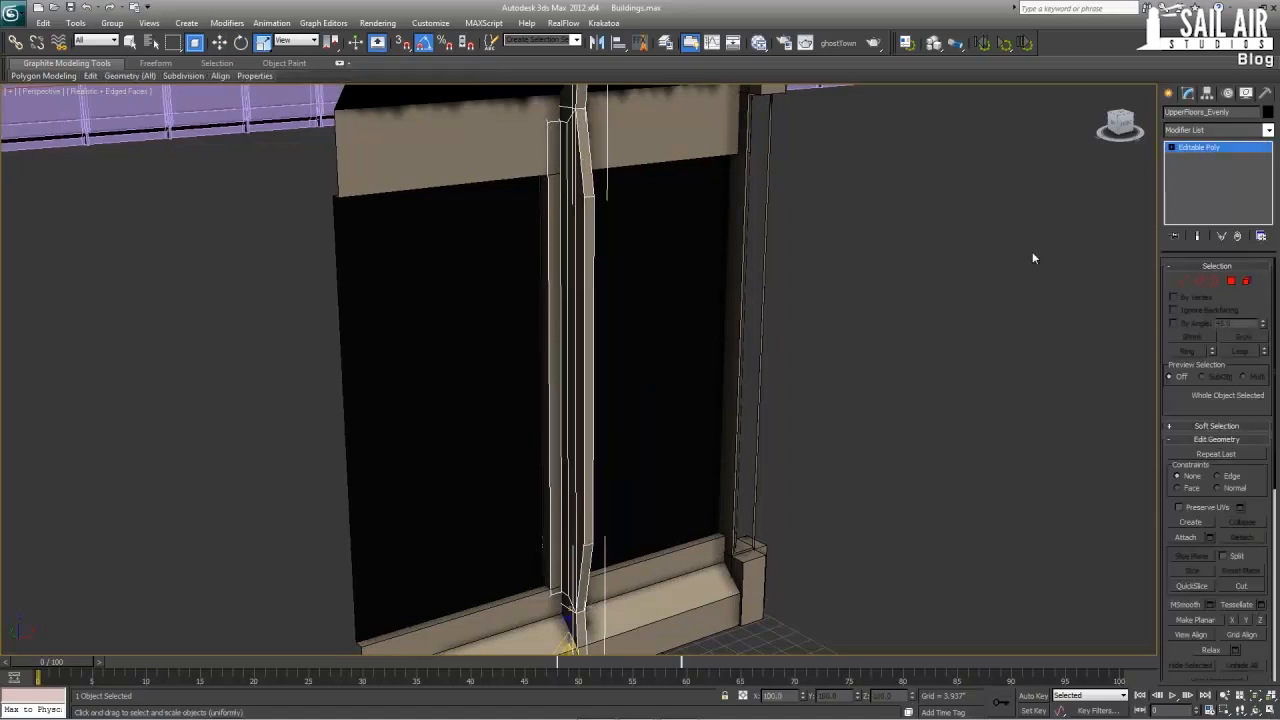
- Examine how the reshaped posts are repeated along the facade walls and near the corner
click(972, 292)
alt+middle_drag(972, 292, 769, 462)
scroll(806, 357, down, 10)
scroll(769, 462, up, 10)
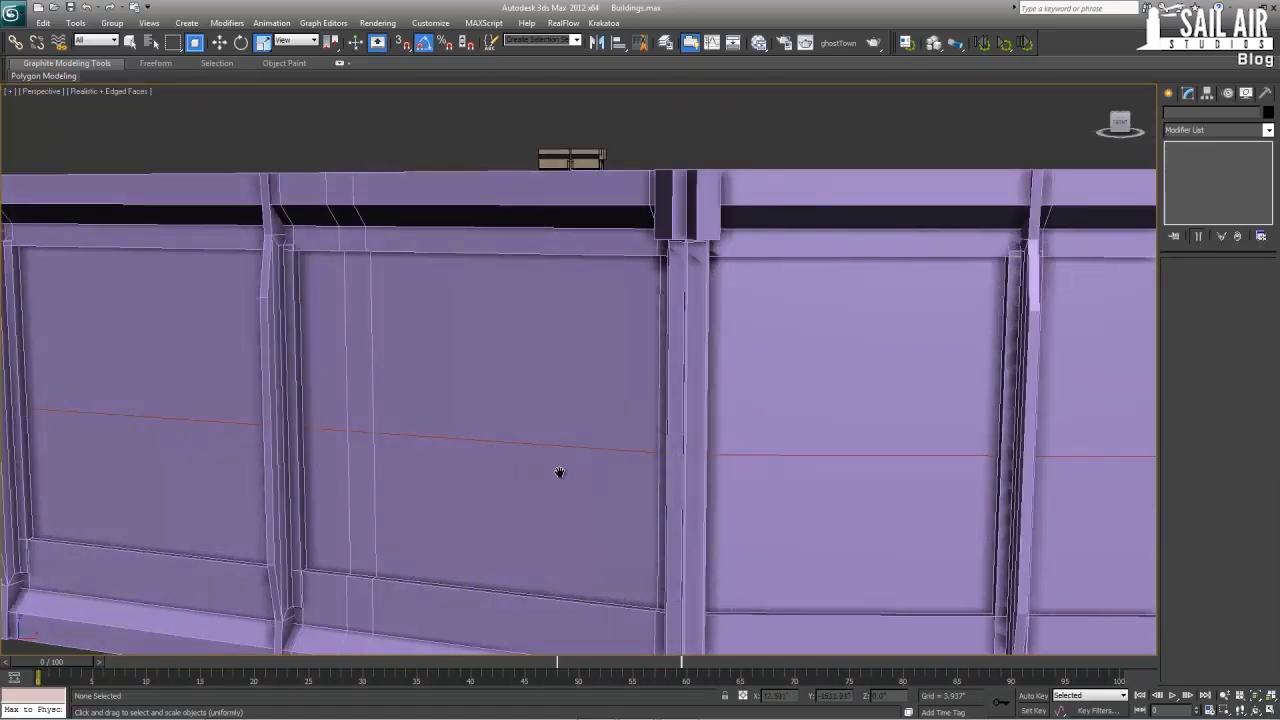
alt+middle_drag(560, 474, 745, 434)
scroll(745, 434, down, 3)
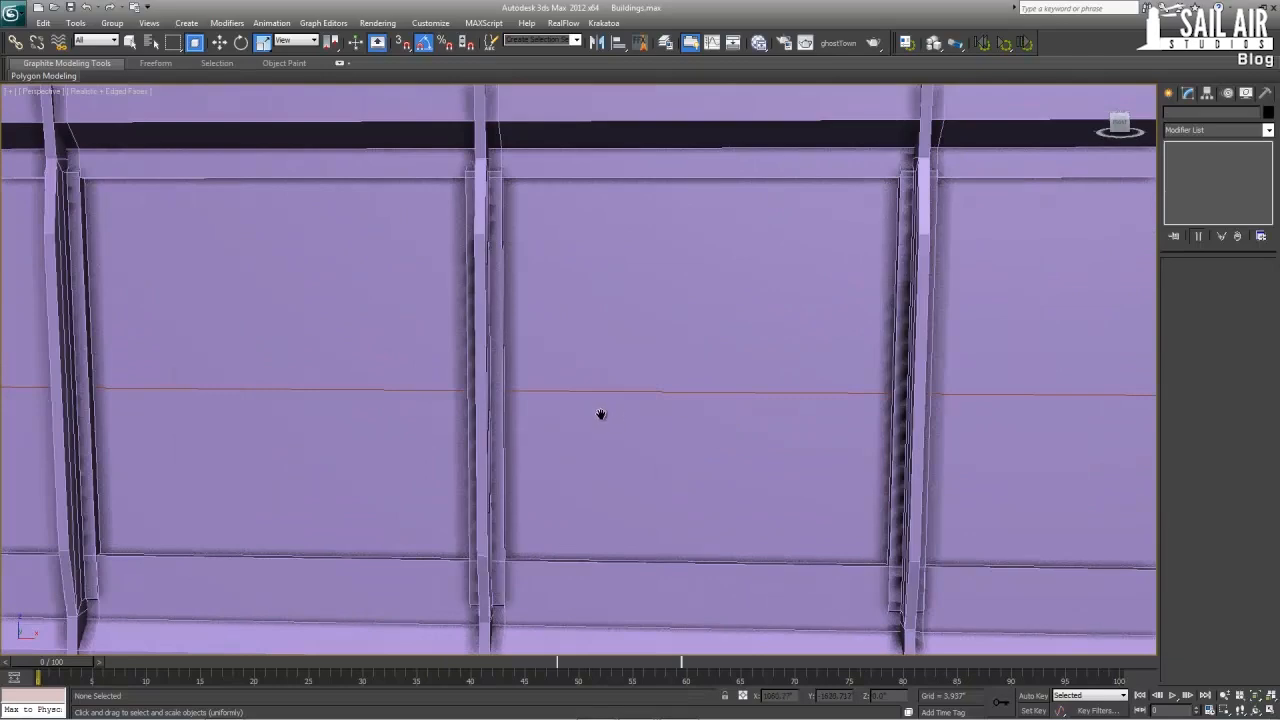
scroll(600, 414, down, 8)
alt+middle_drag(473, 430, 712, 456)
drag(319, 328, 308, 371)
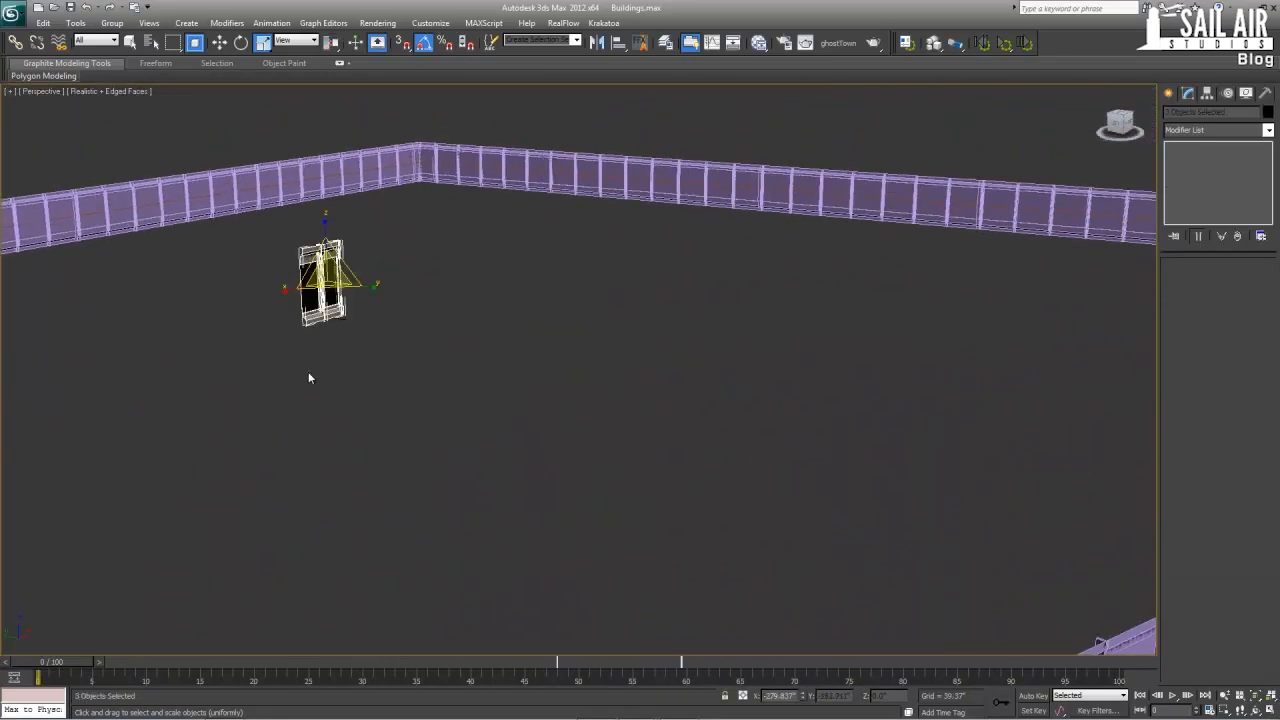
click(666, 406)
middle_drag(666, 406, 638, 252)
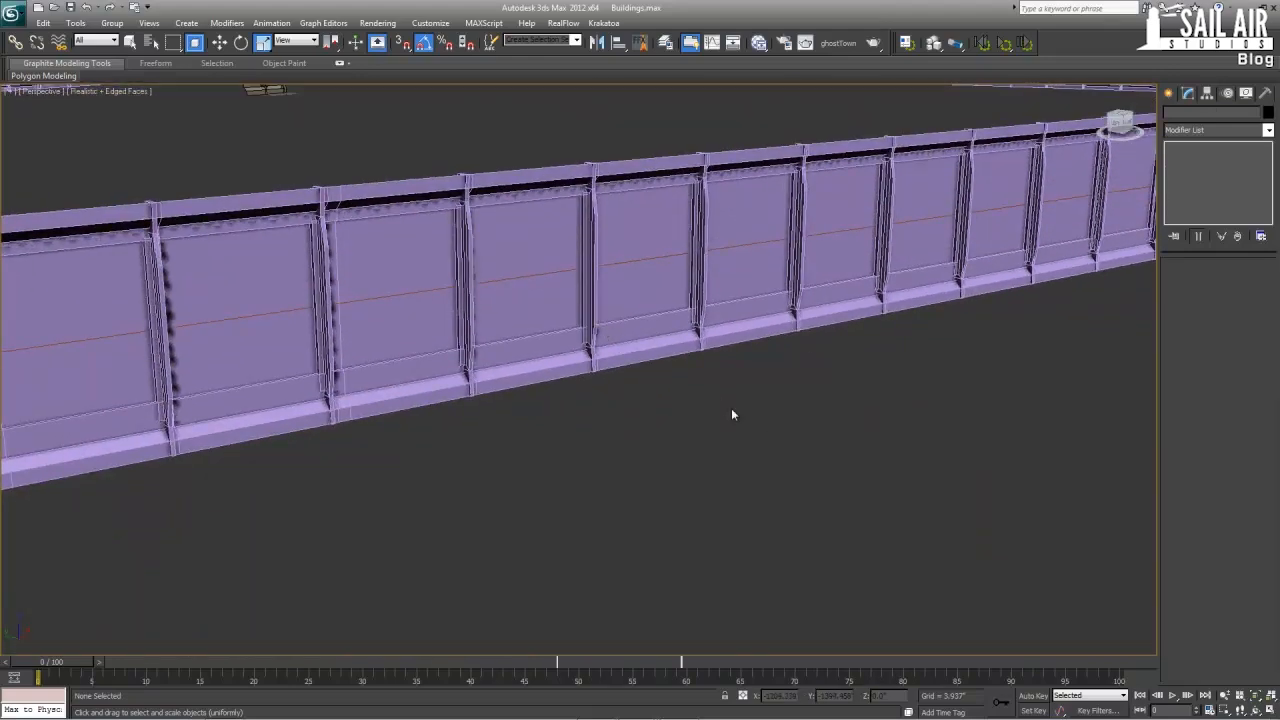
- Turn off edged faces in the viewport and delete the reference box at the building's corner
key(F4)
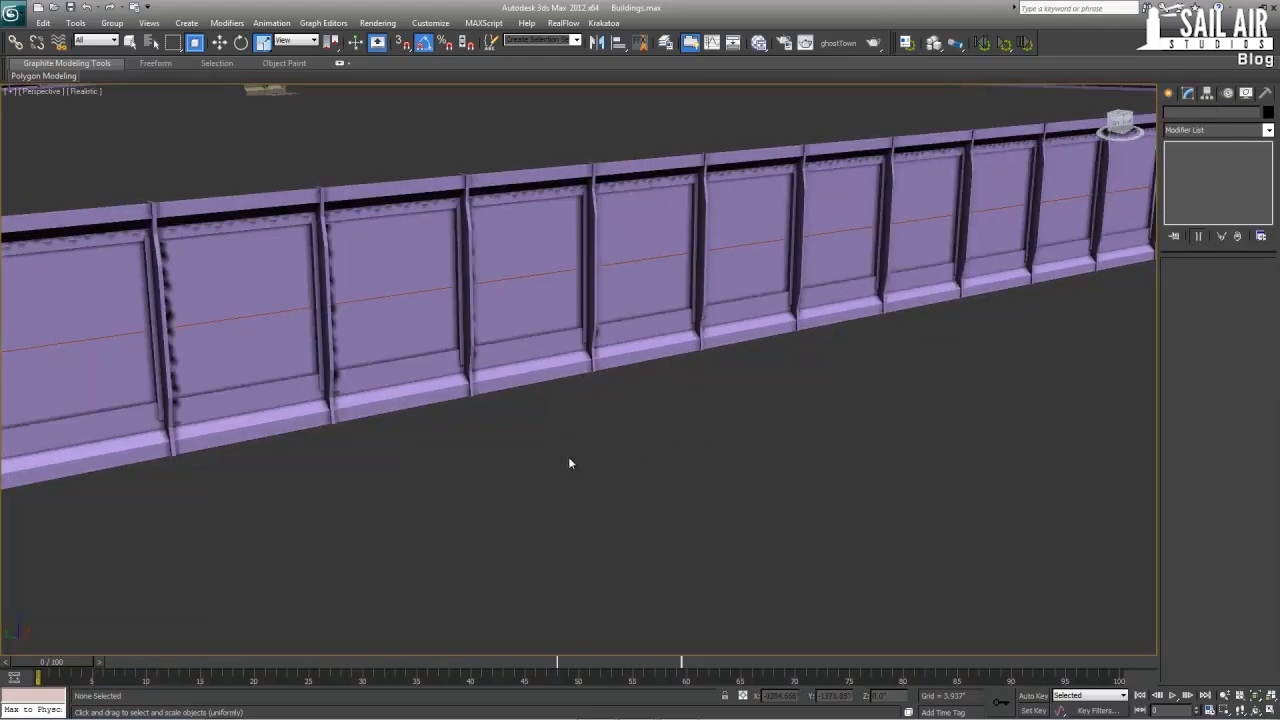
middle_drag(624, 425, 622, 435)
scroll(698, 427, down, 5)
scroll(724, 419, up, 3)
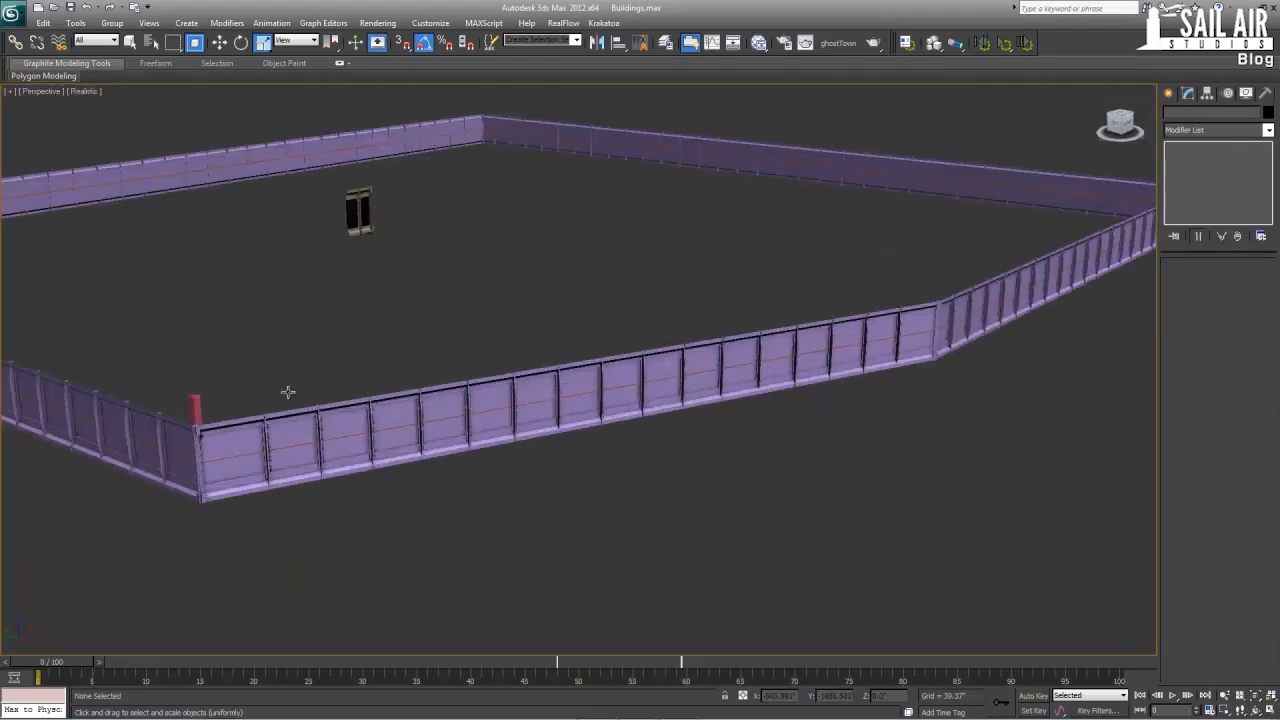
click(188, 409)
key(Delete)
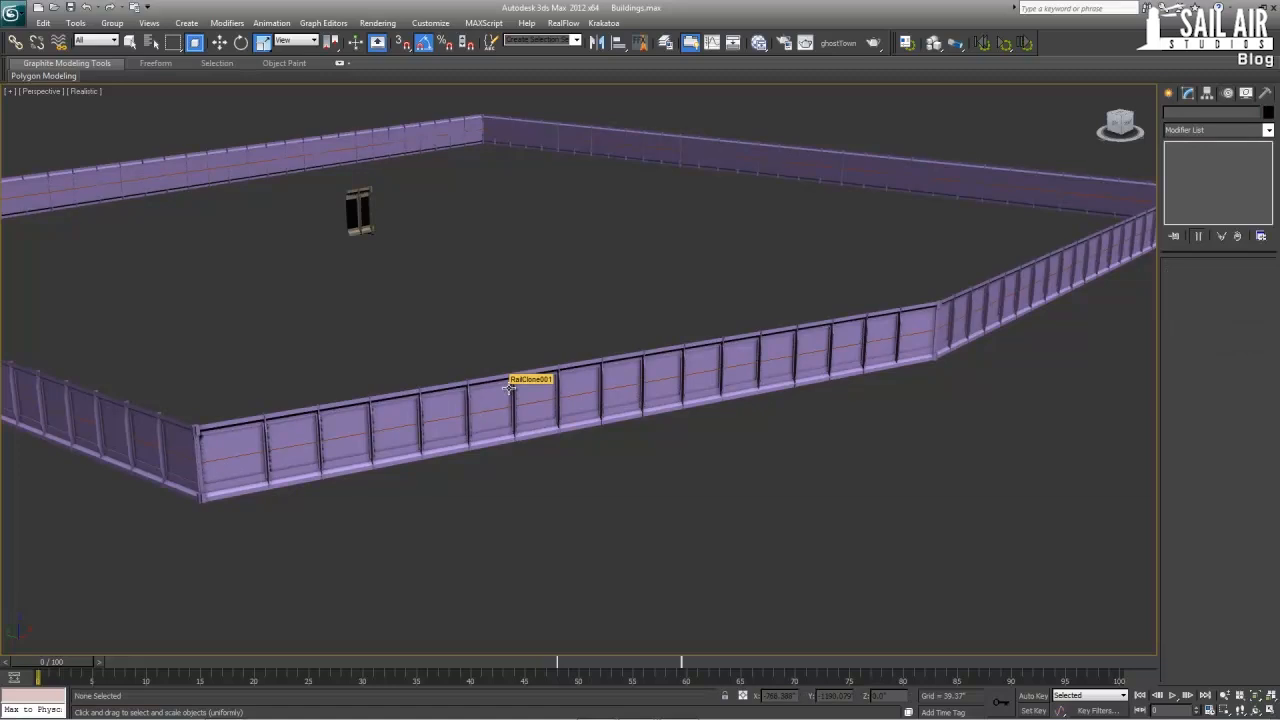
- Assign the Multi/Sub-Object material, Material #38, to the RailClone facade
click(508, 388)
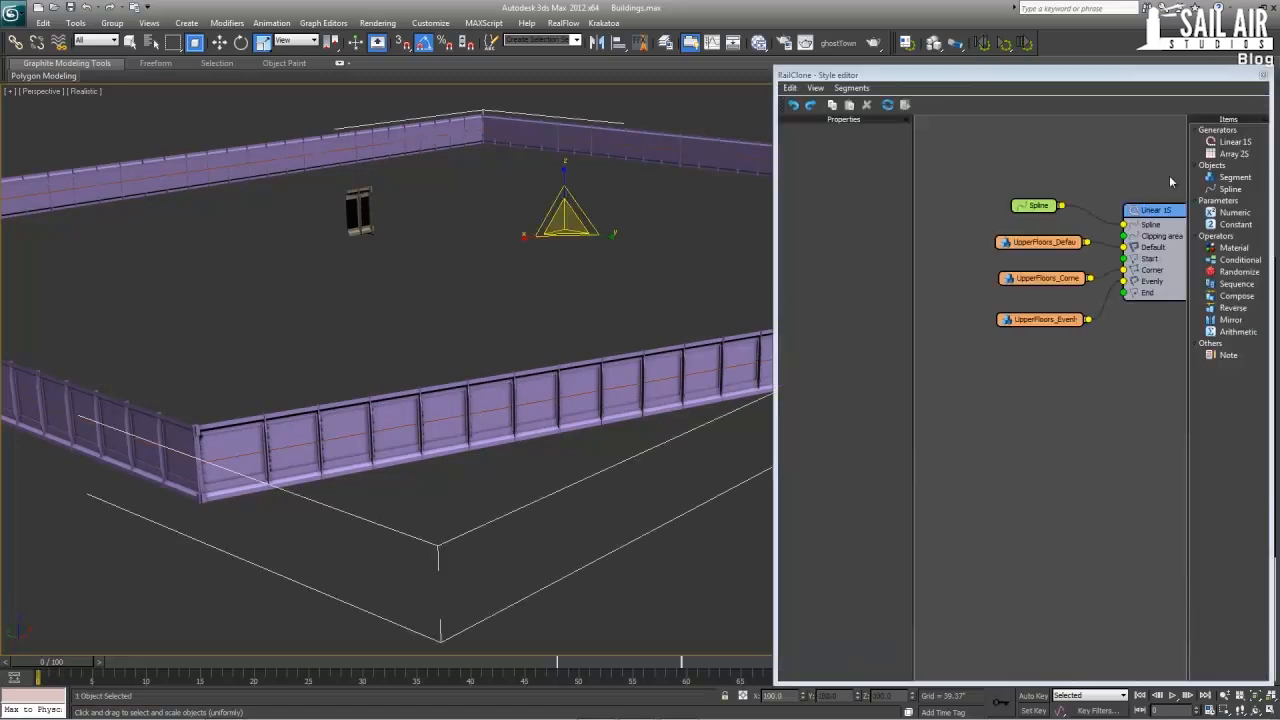
click(1263, 75)
key(m)
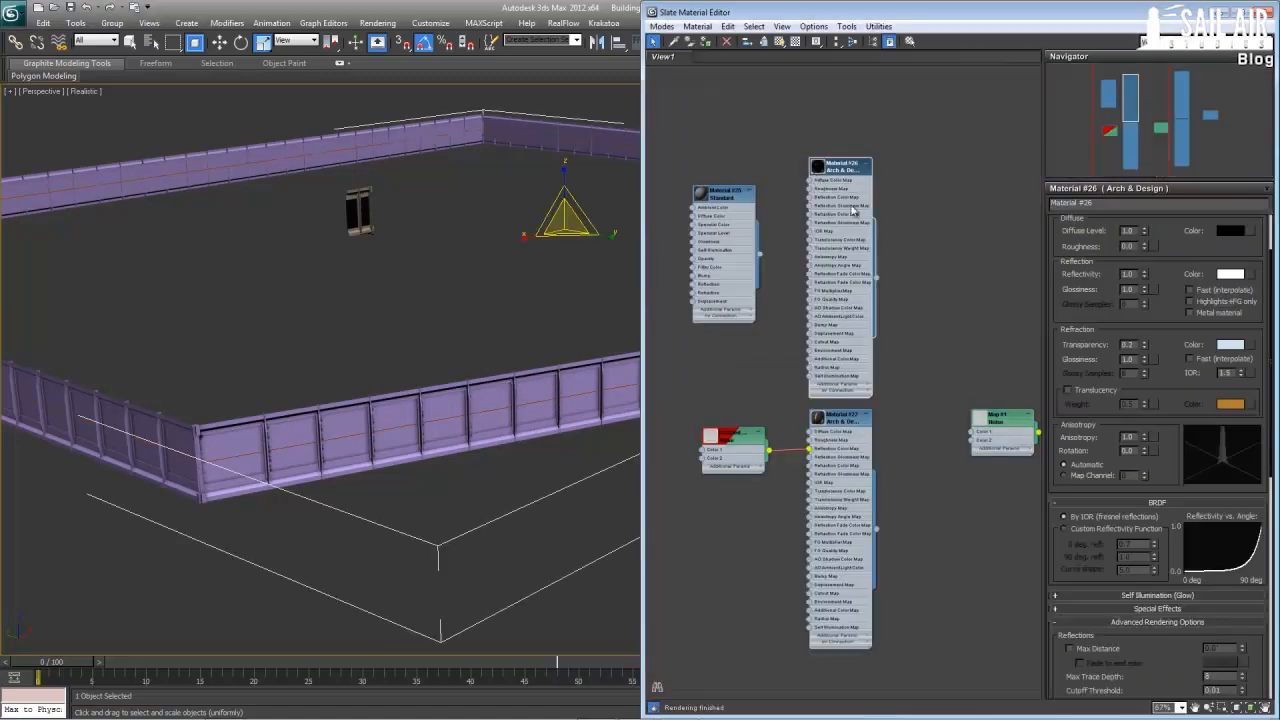
middle_drag(929, 306, 760, 313)
middle_drag(893, 318, 719, 335)
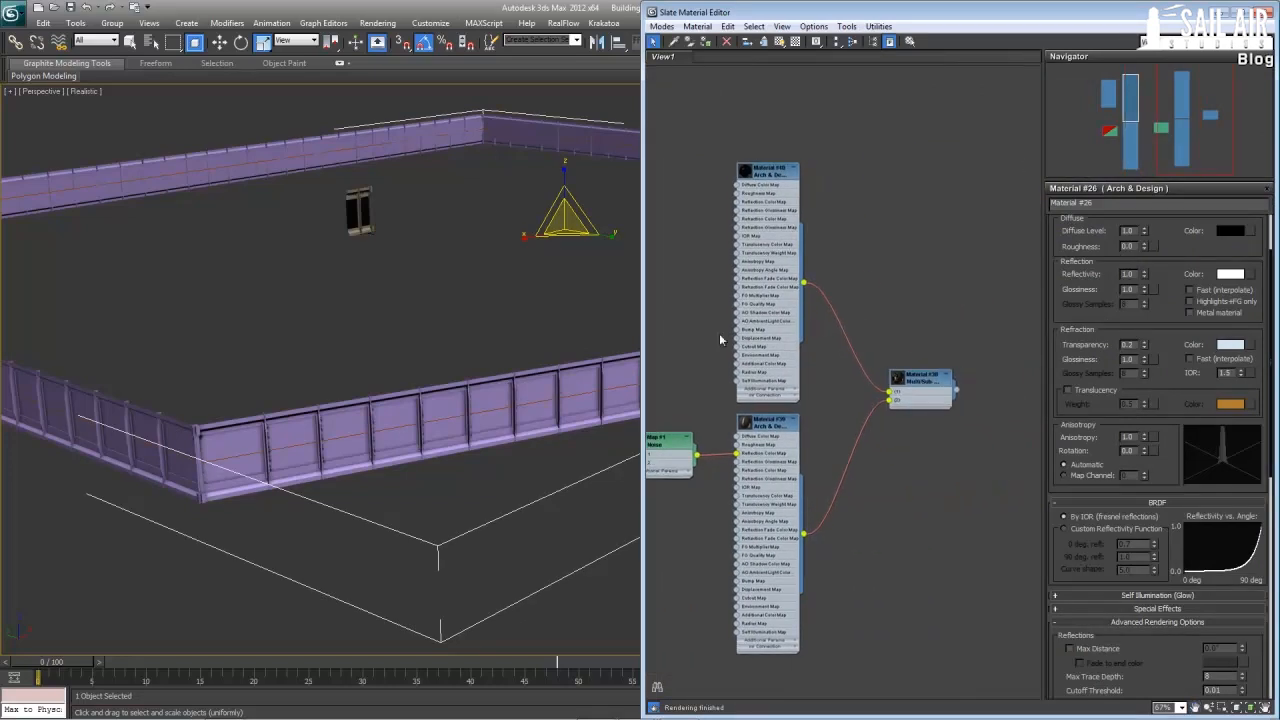
double_click(920, 378)
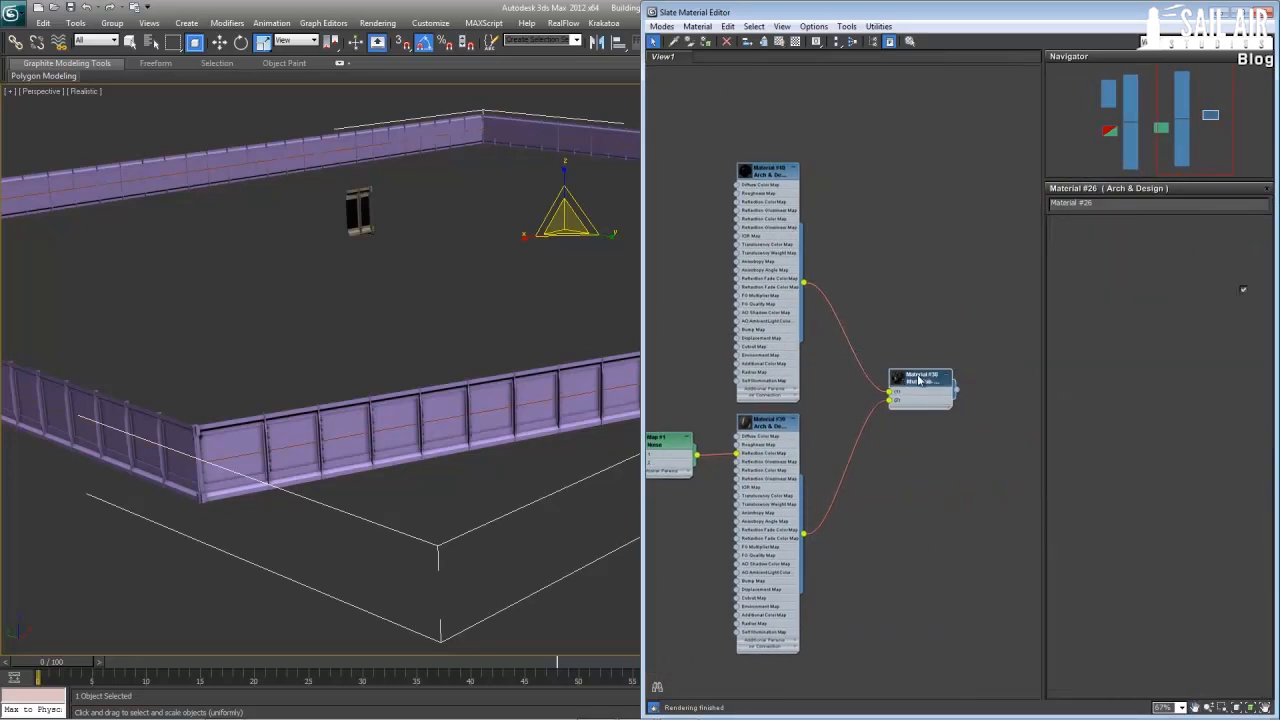
click(688, 41)
- Close the material editor and inspect the material on the facade's panels, posts and corner
scroll(483, 437, up, 5)
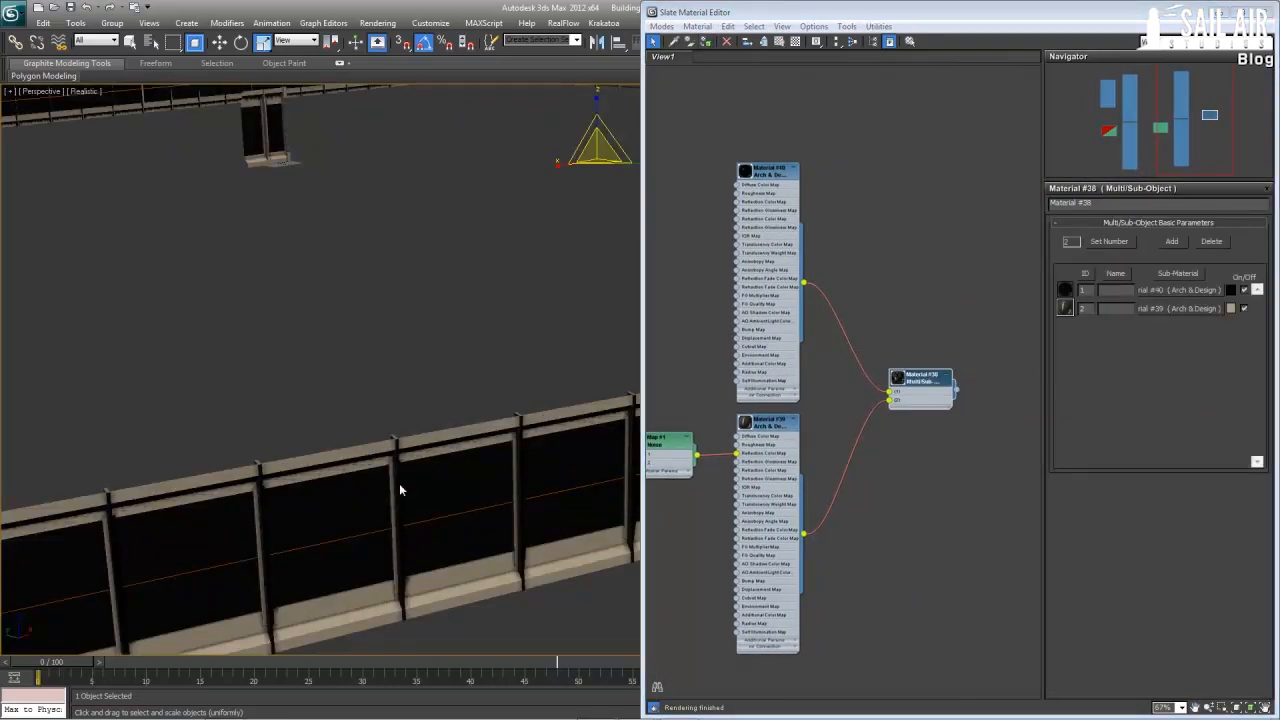
click(1268, 11)
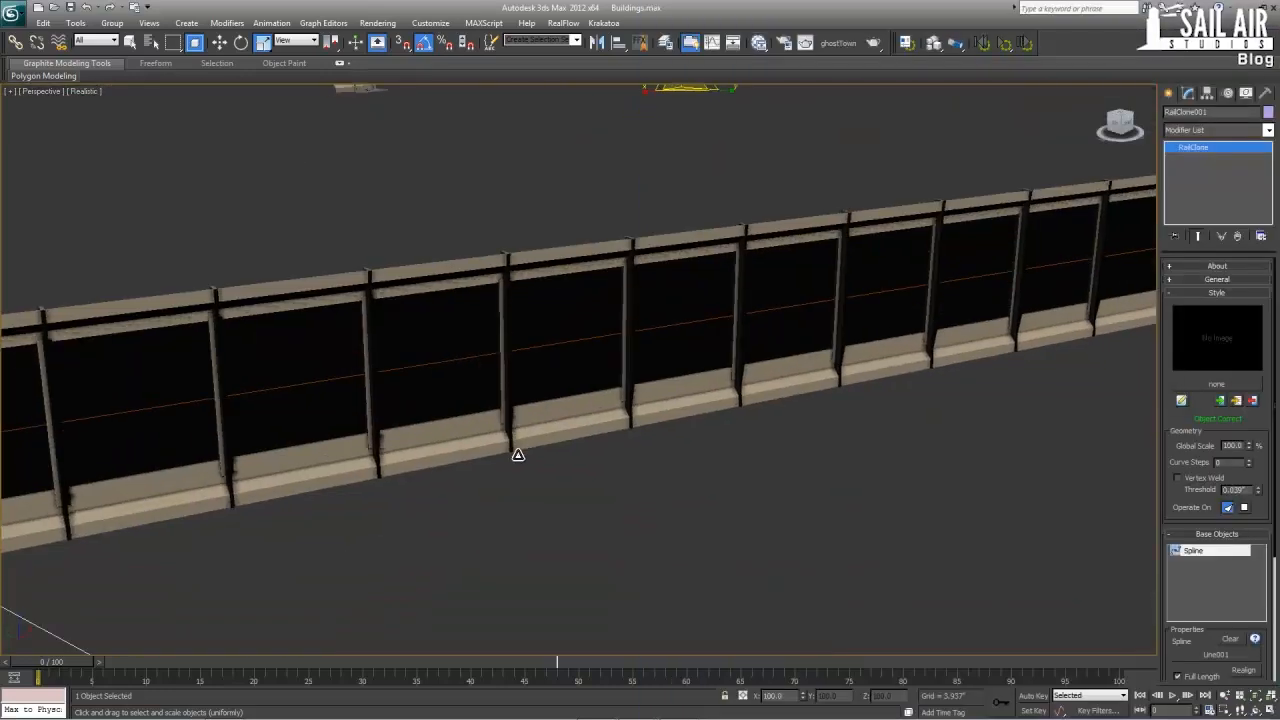
scroll(430, 375, down, 3)
alt+middle_drag(430, 375, 543, 380)
alt+middle_drag(736, 292, 630, 296)
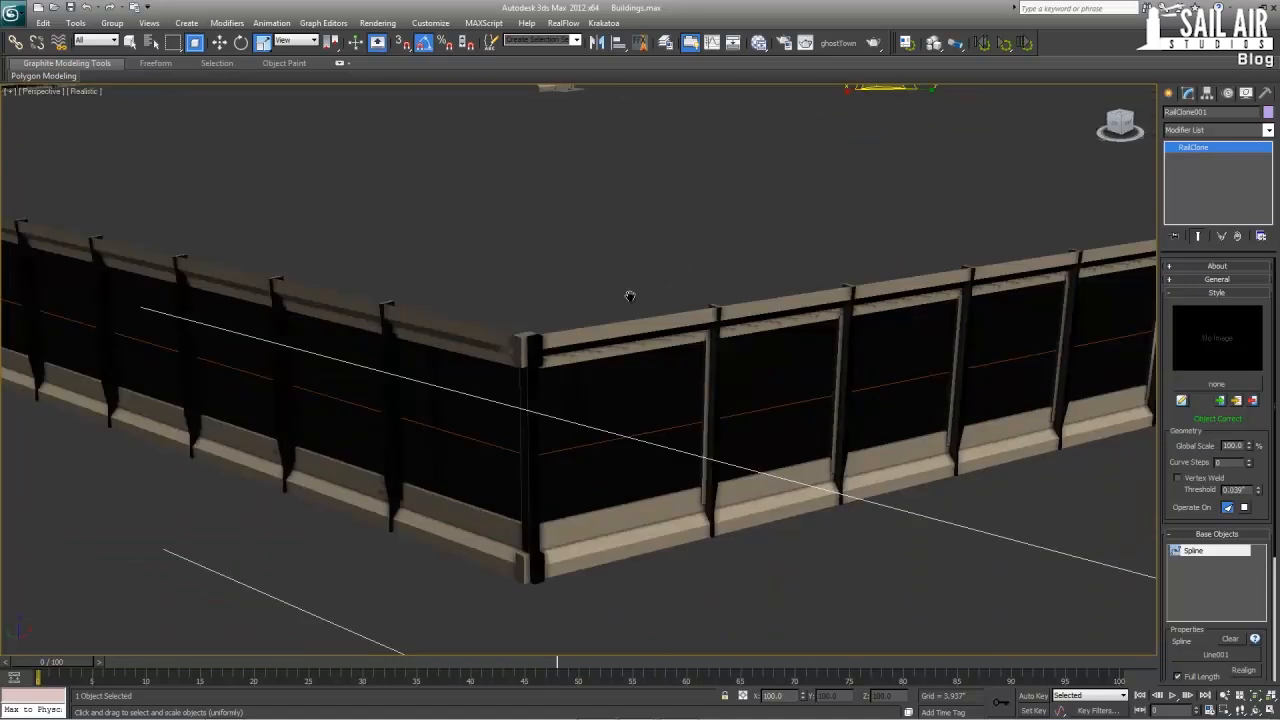
- Select the post elements of the UpperFloors_Evenly module and set their material ID to 2
key(m)
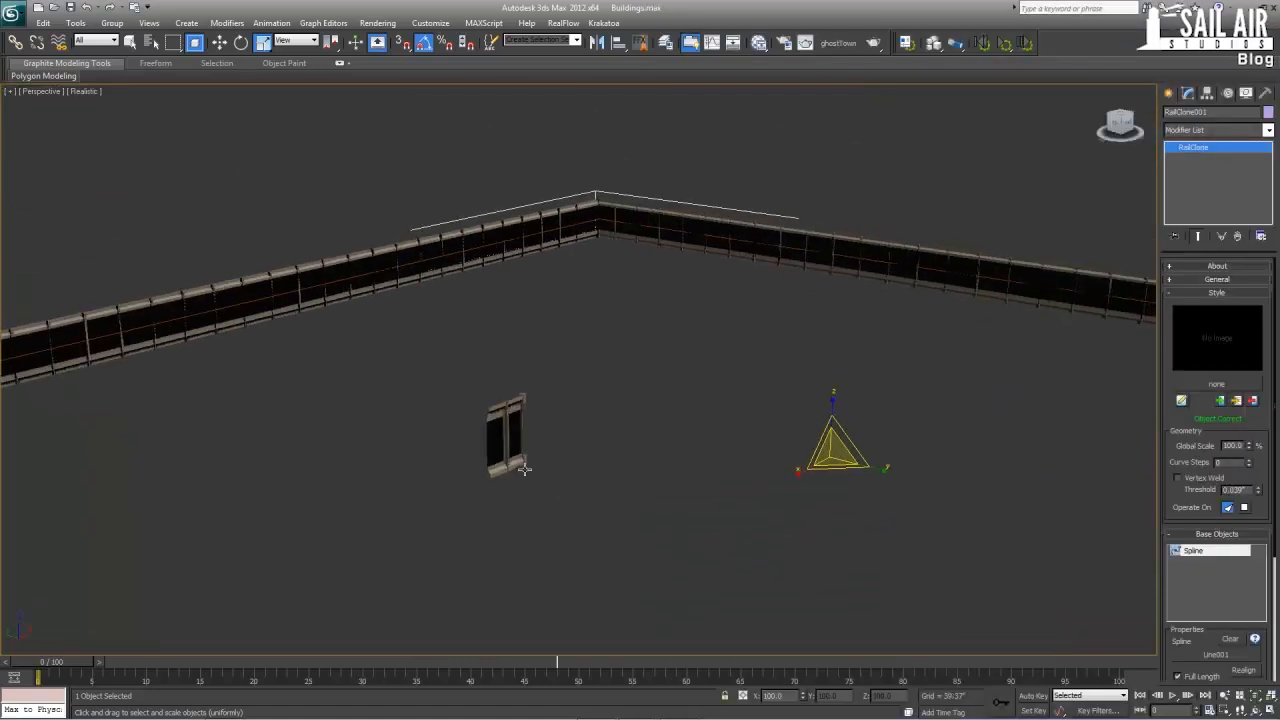
click(503, 430)
key(z)
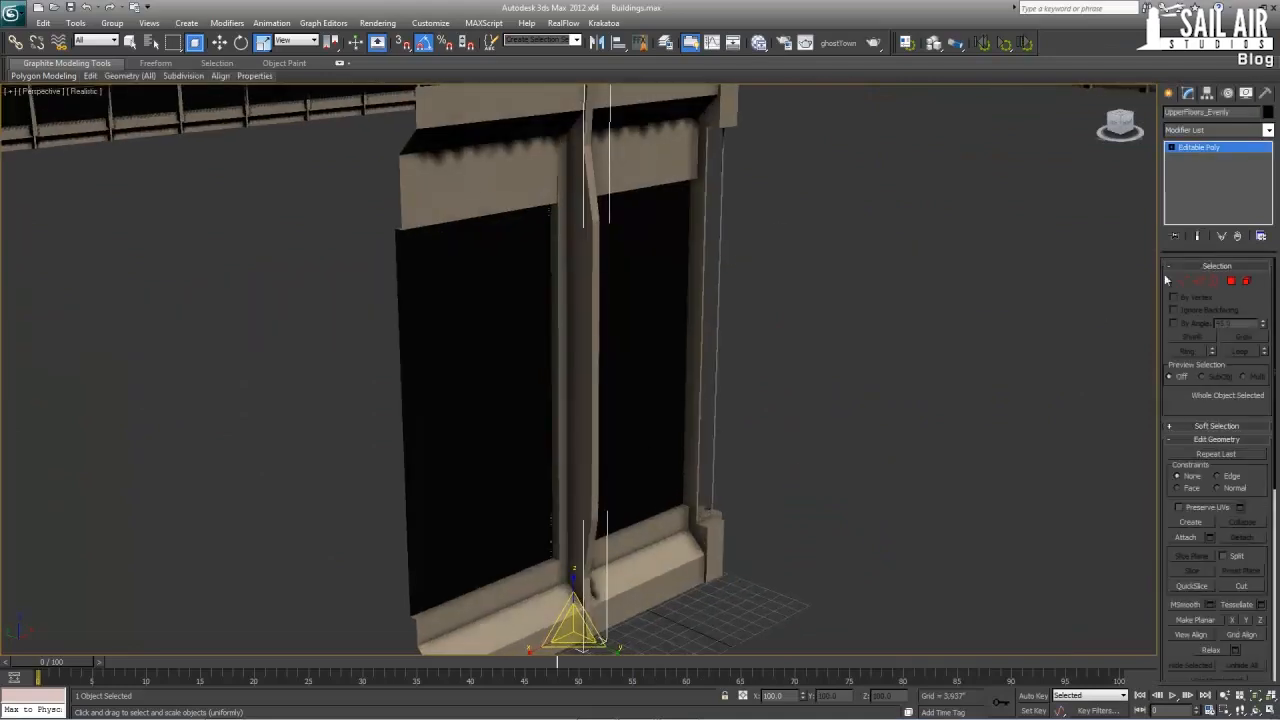
click(1246, 281)
click(580, 403)
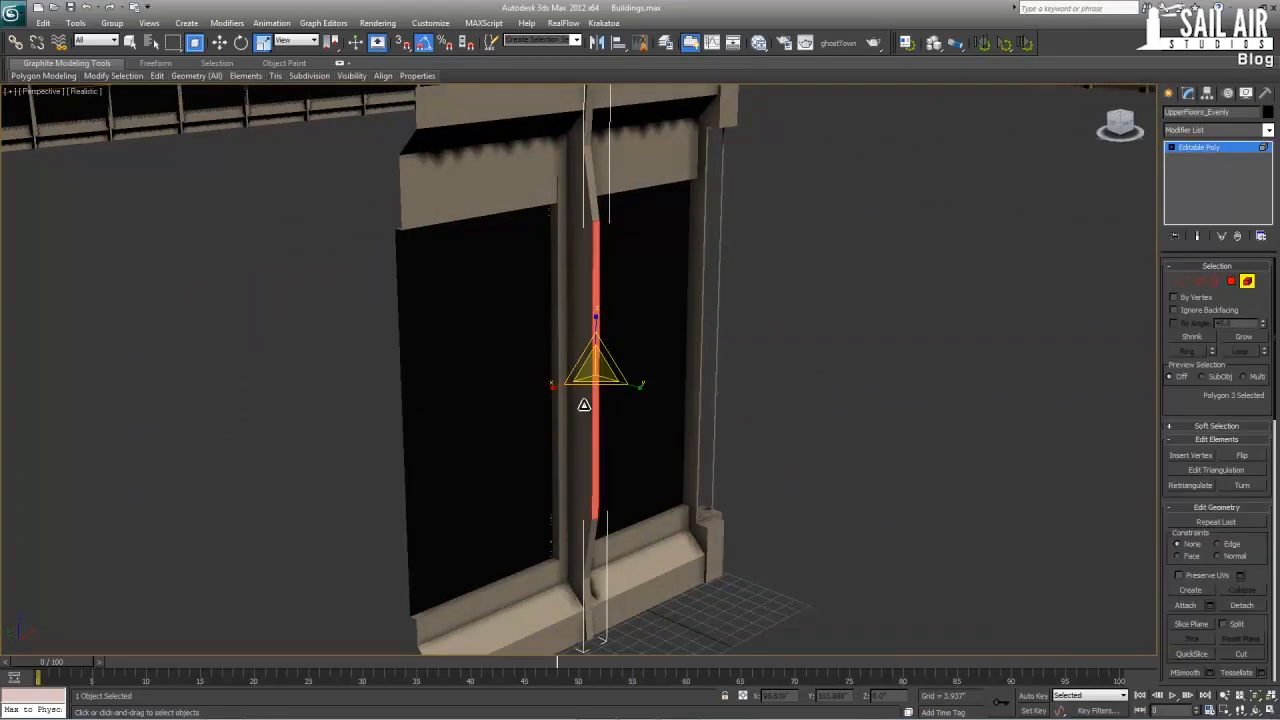
click(571, 417)
alt+middle_drag(699, 258, 571, 271)
drag(1168, 583, 1167, 402)
drag(1176, 358, 1132, 120)
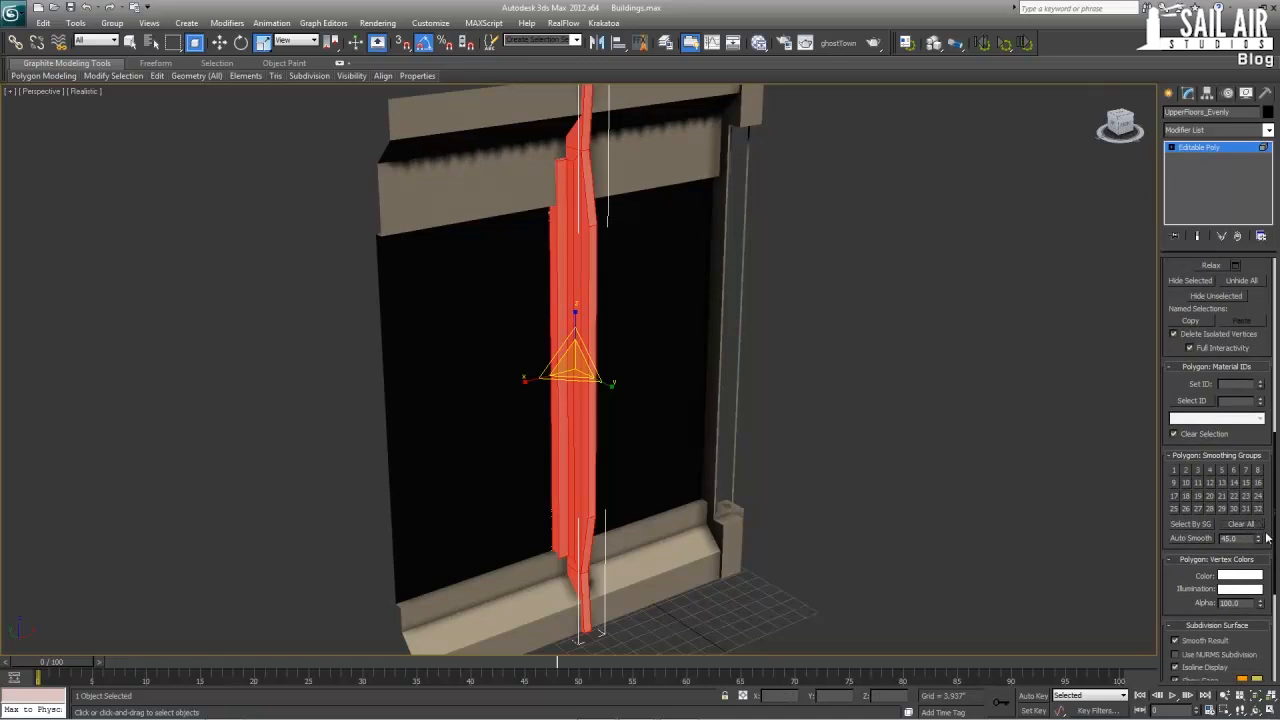
scroll(1255, 522, up, 3)
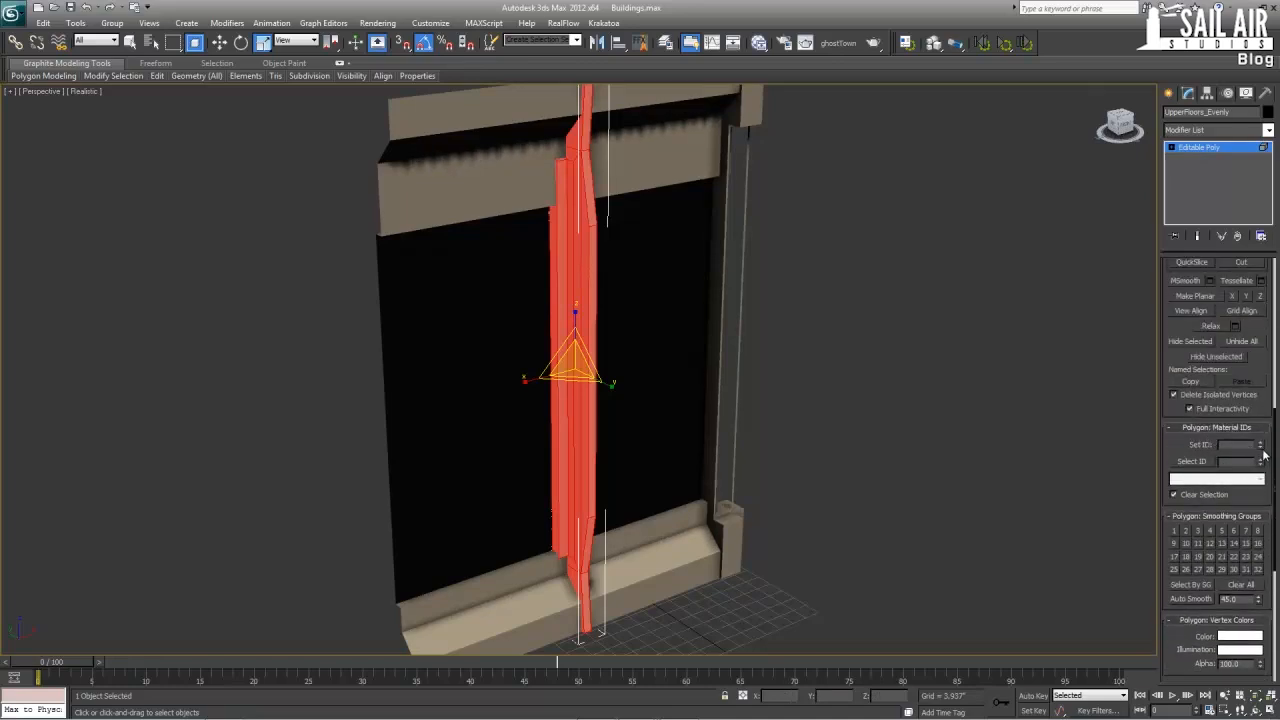
click(1261, 448)
click(1261, 445)
- Check the sub-material IDs of Material #38, then leave element editing and deselect the UpperFloors_Evenly module
key(m)
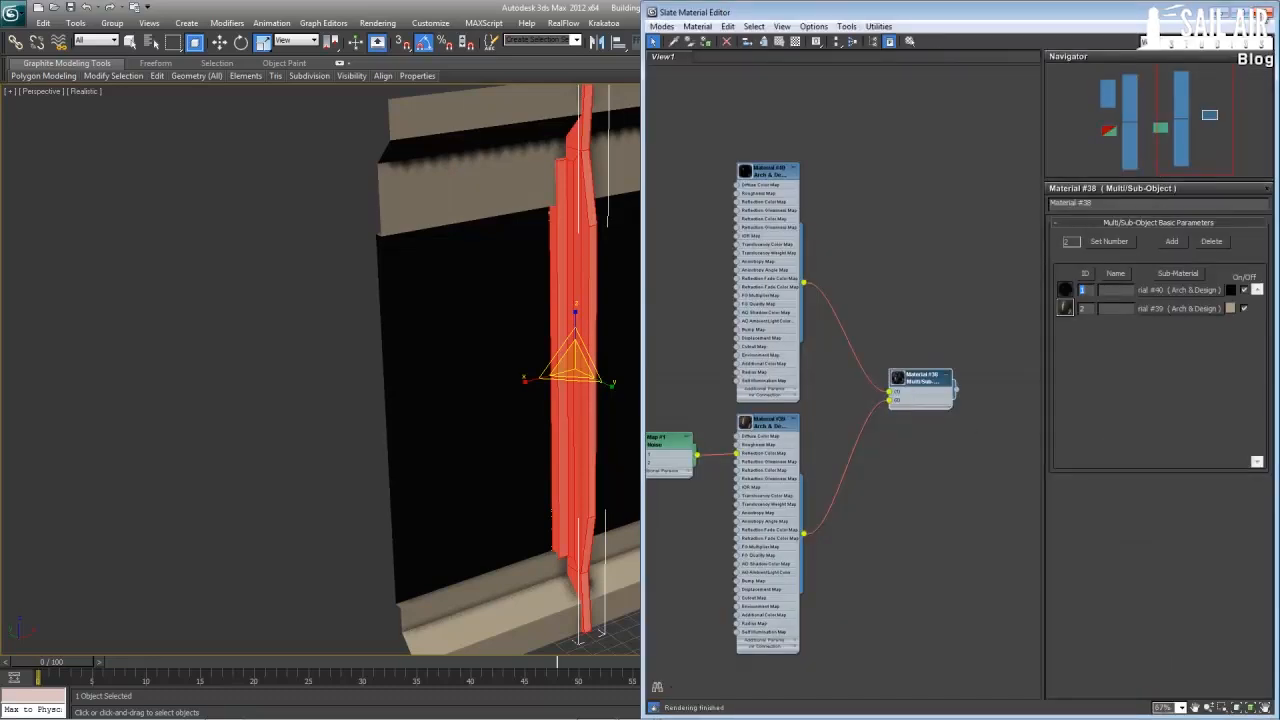
click(1262, 13)
click(1218, 149)
click(937, 244)
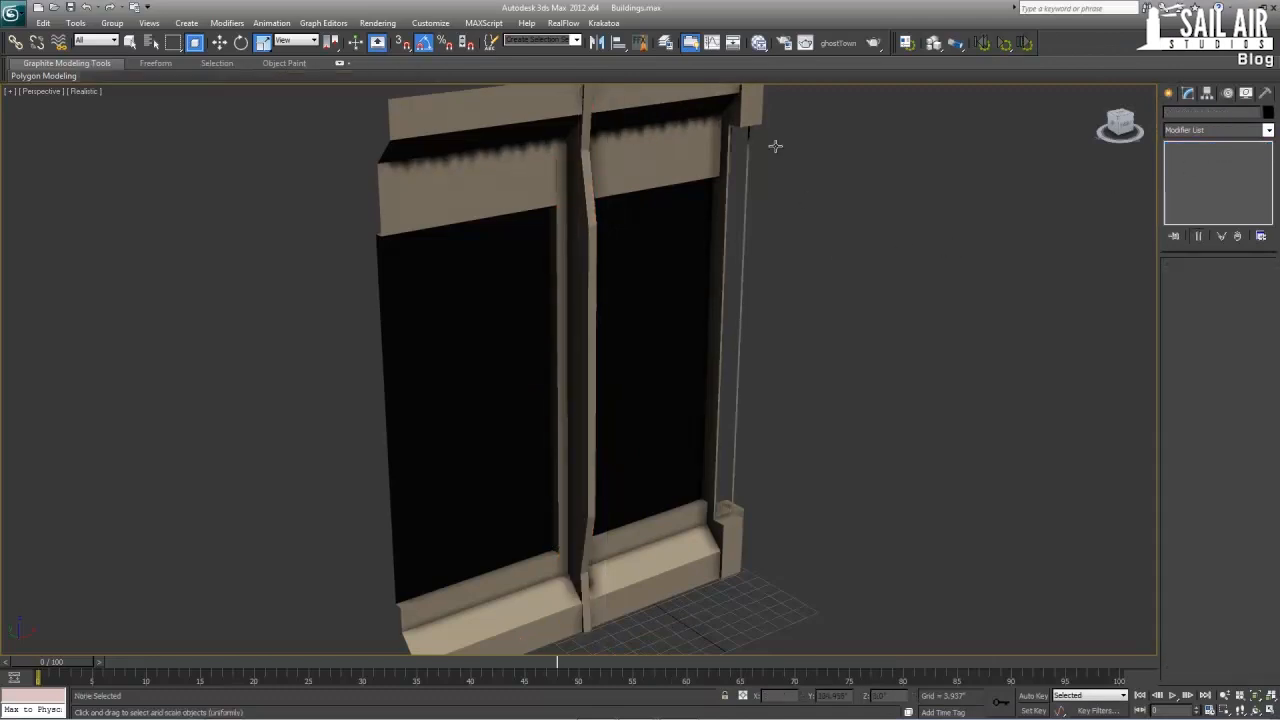
- Set the material ID of all elements in the UpperFloors_Corner module to 2
click(775, 146)
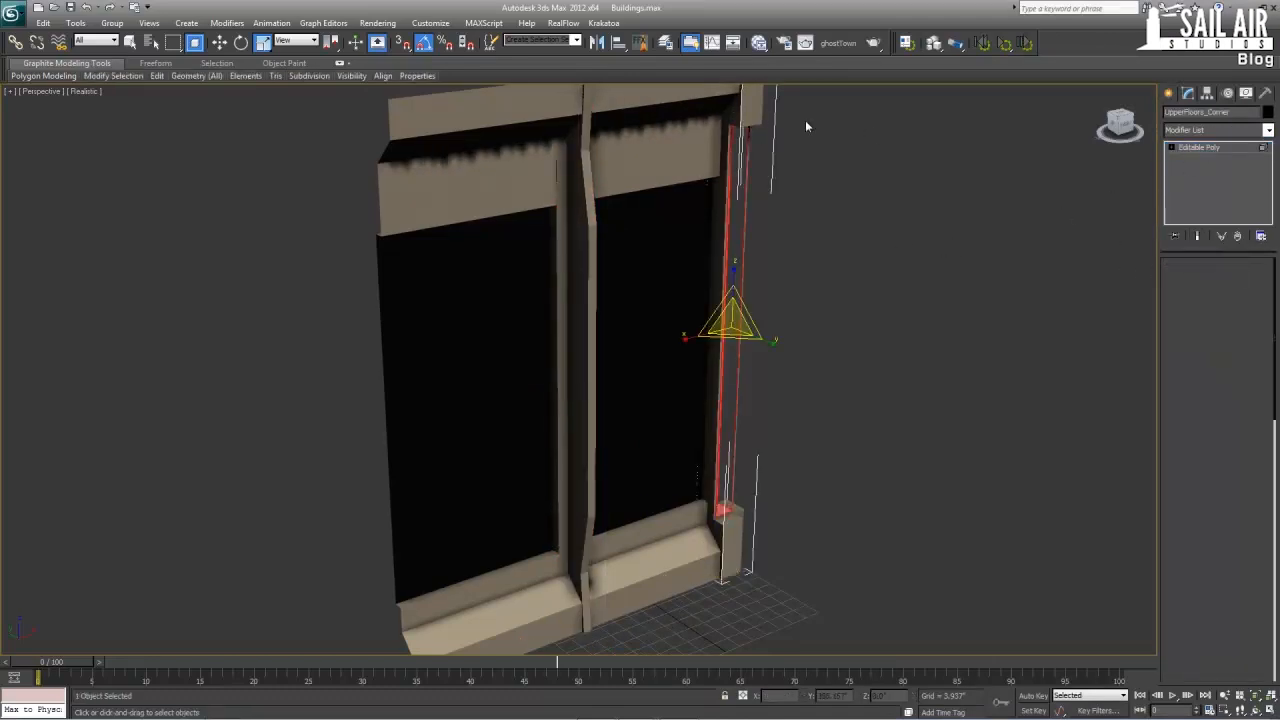
key(5)
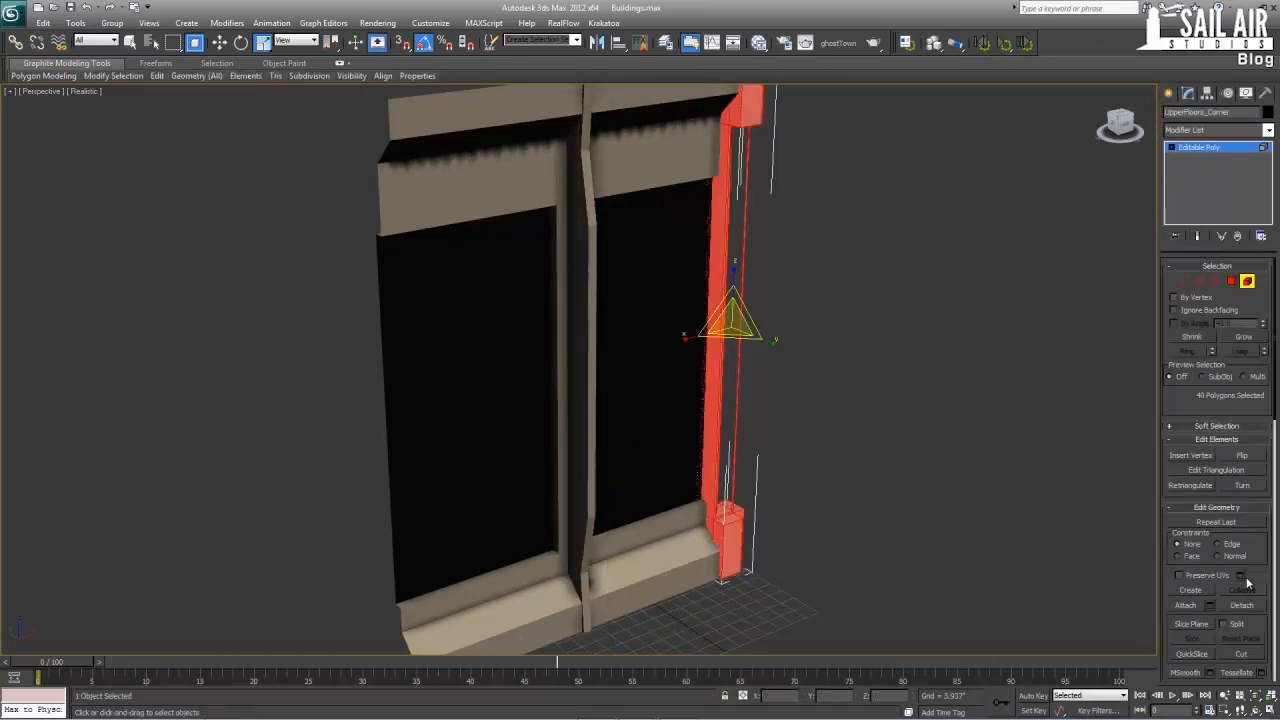
scroll(1249, 578, down, 5)
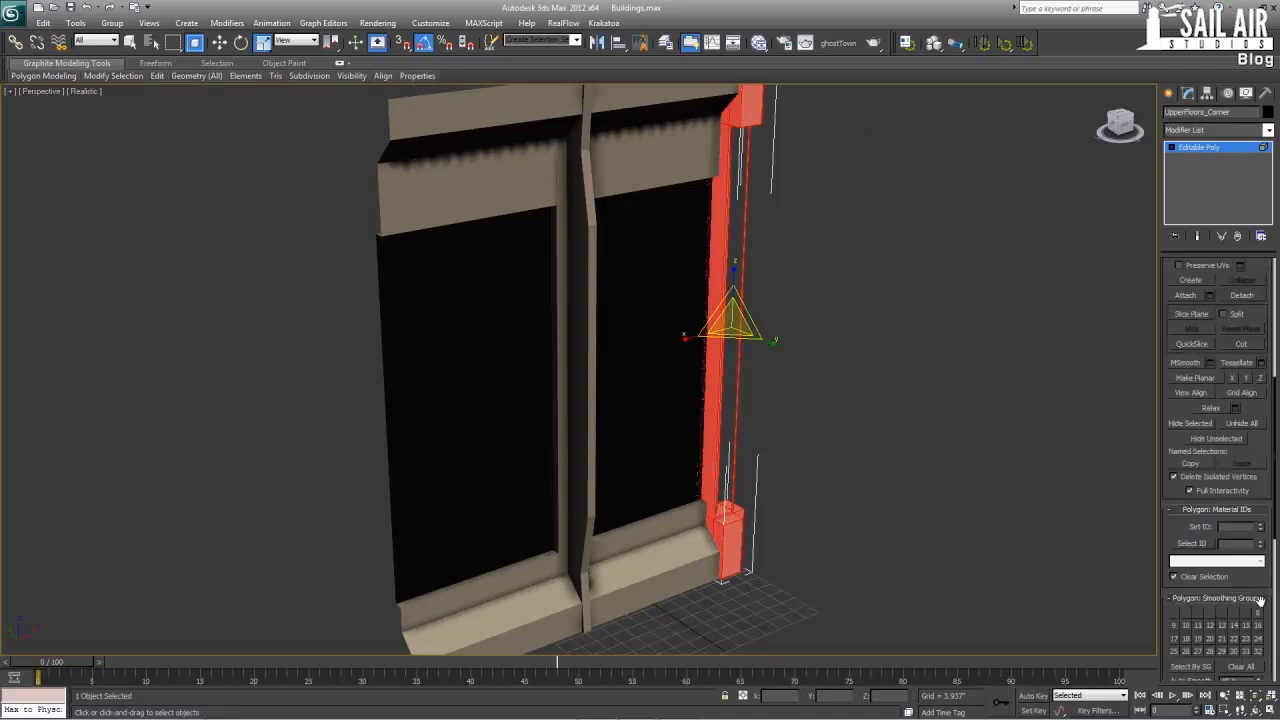
click(1247, 666)
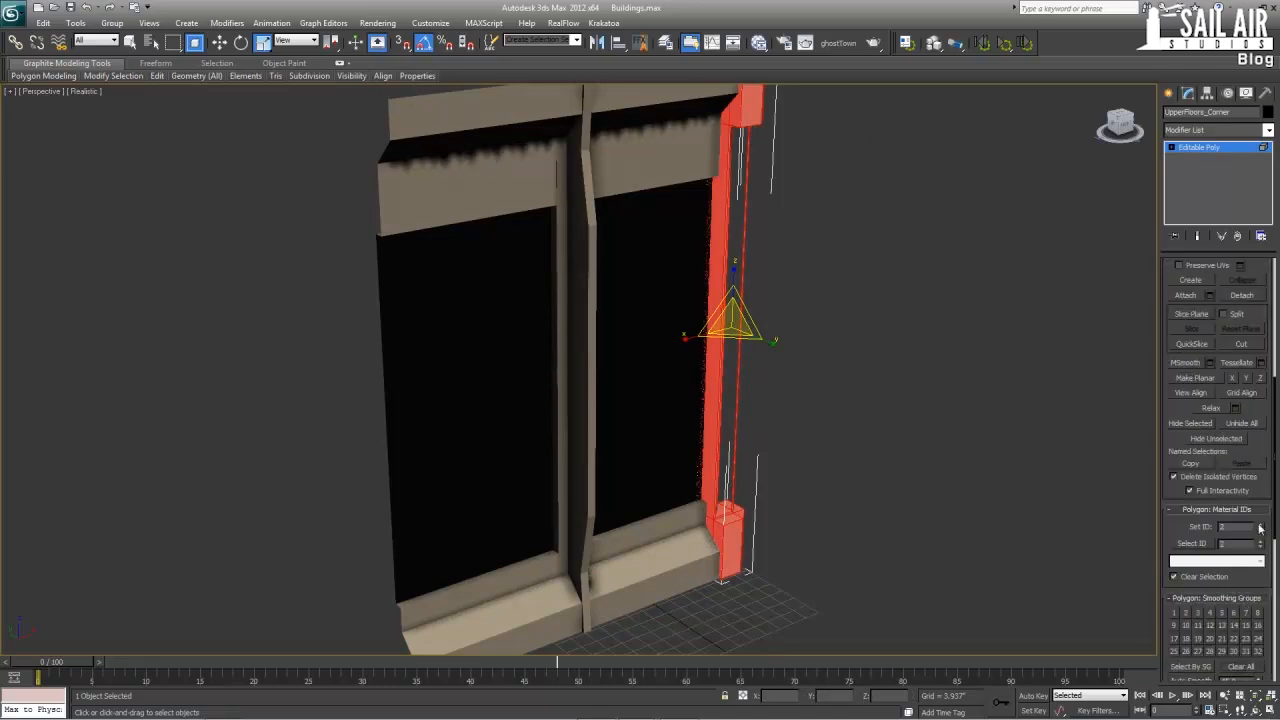
click(884, 375)
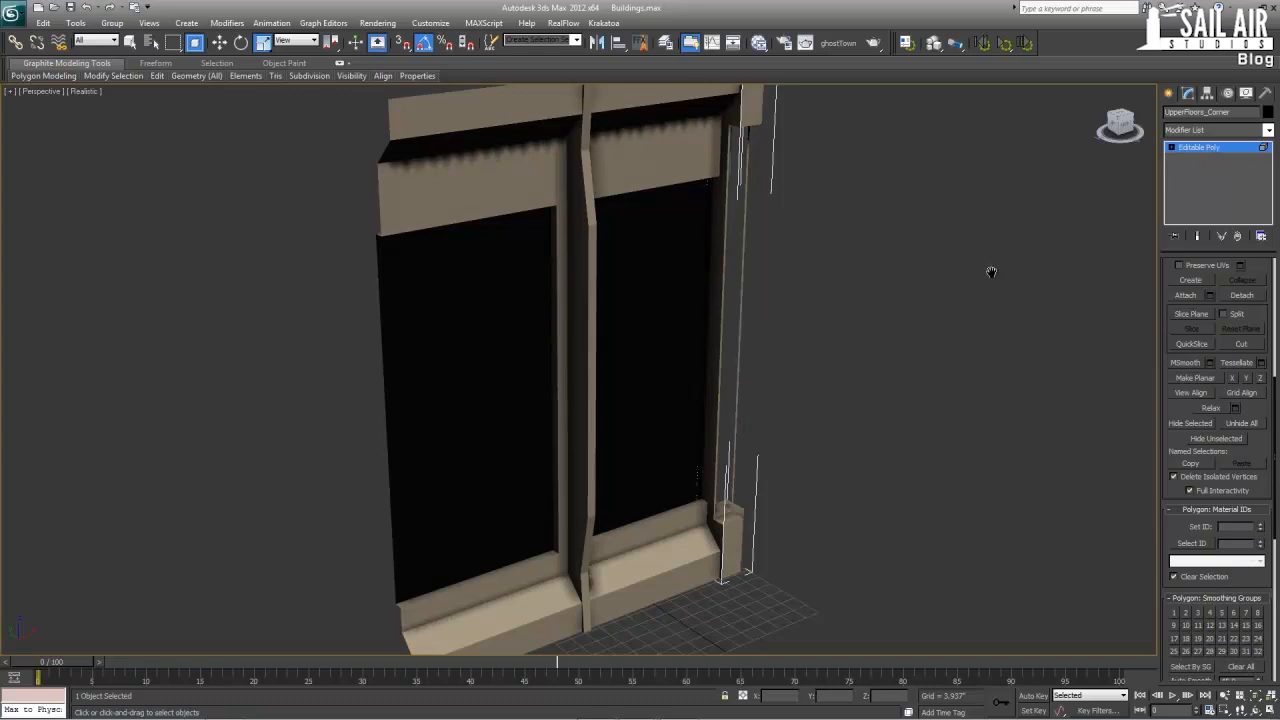
- Examine how the updated material IDs look on the posts and corners of the RailClone facade
scroll(923, 343, down, 10)
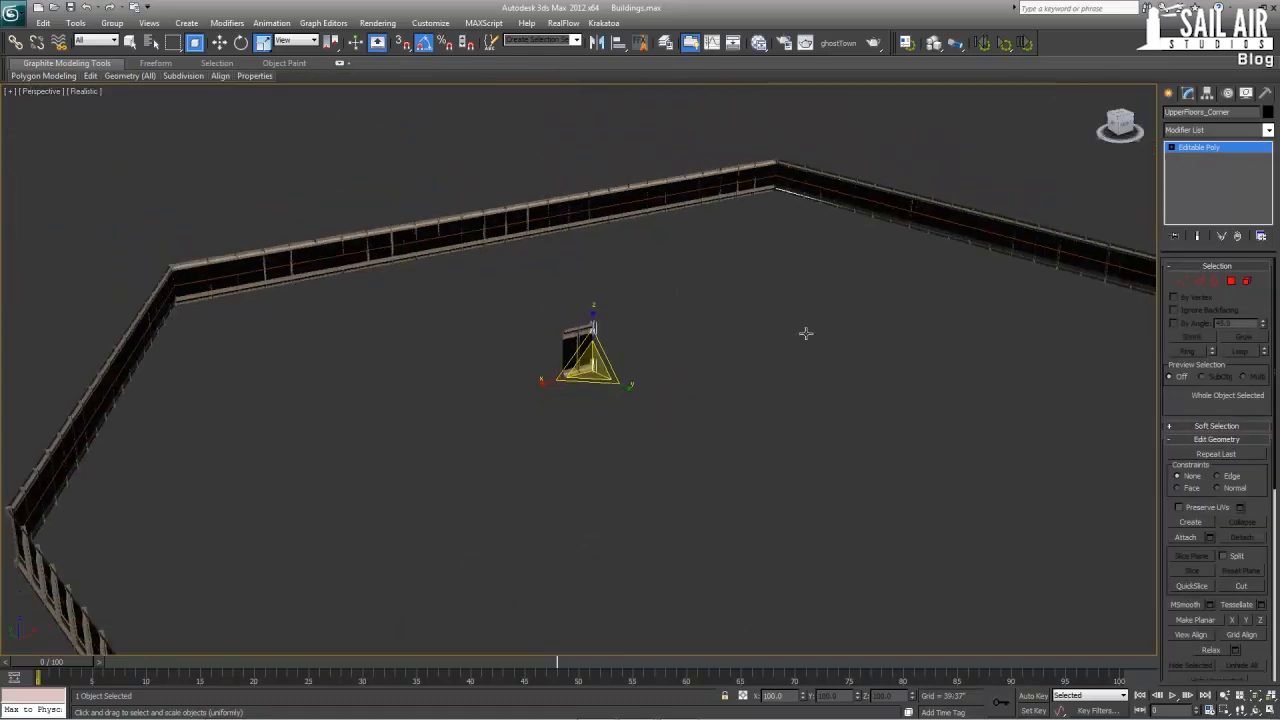
scroll(806, 333, up, 10)
scroll(758, 326, up, 3)
scroll(758, 326, down, 5)
scroll(672, 377, up, 4)
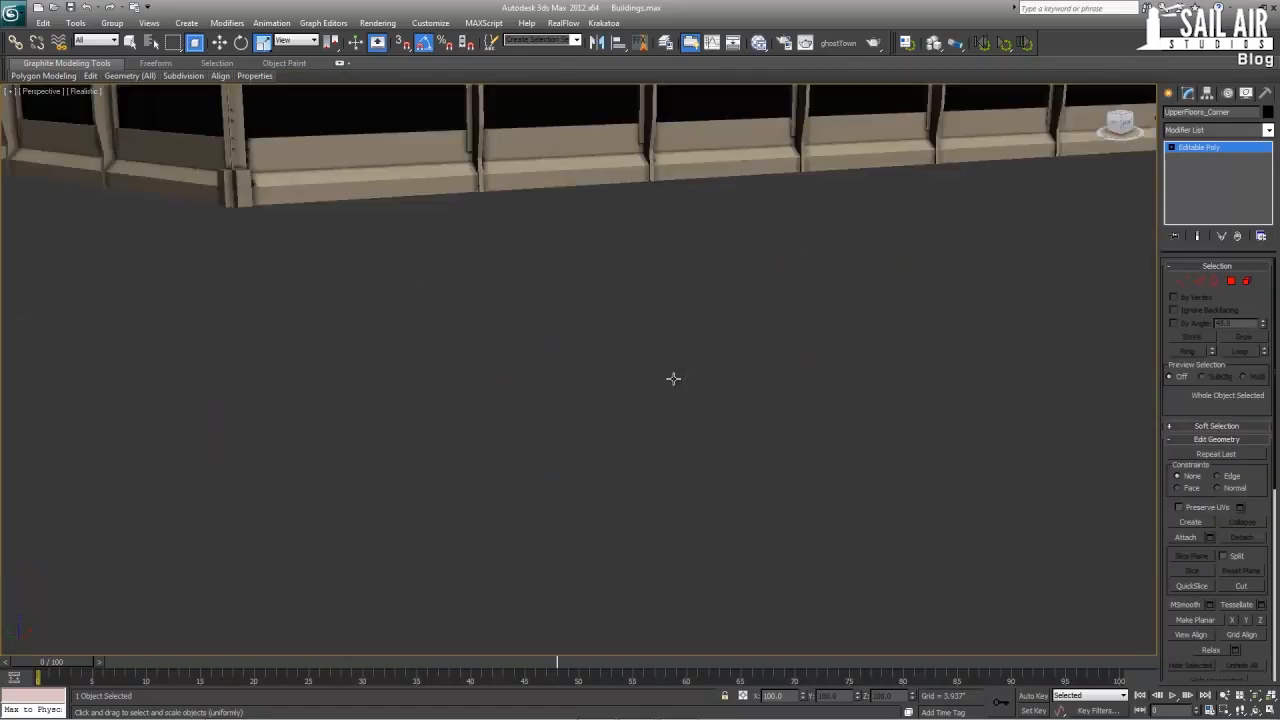
scroll(672, 377, down, 5)
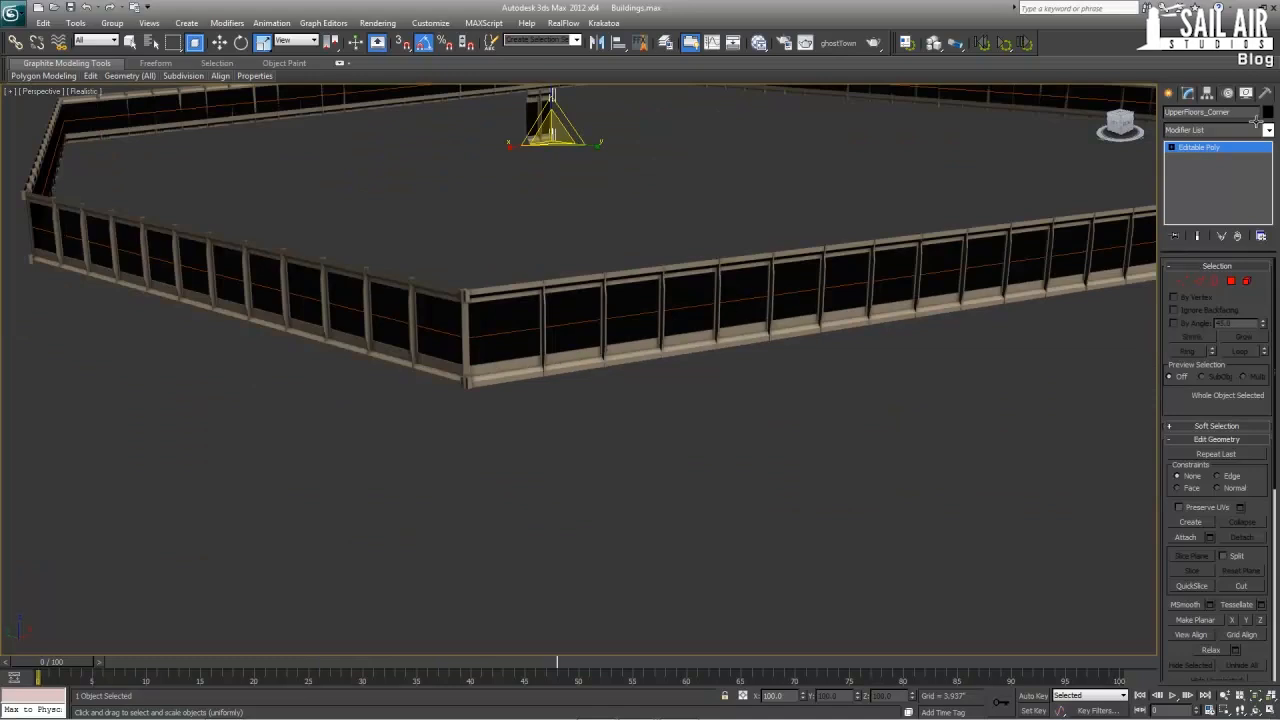
click(706, 420)
scroll(654, 366, down, 5)
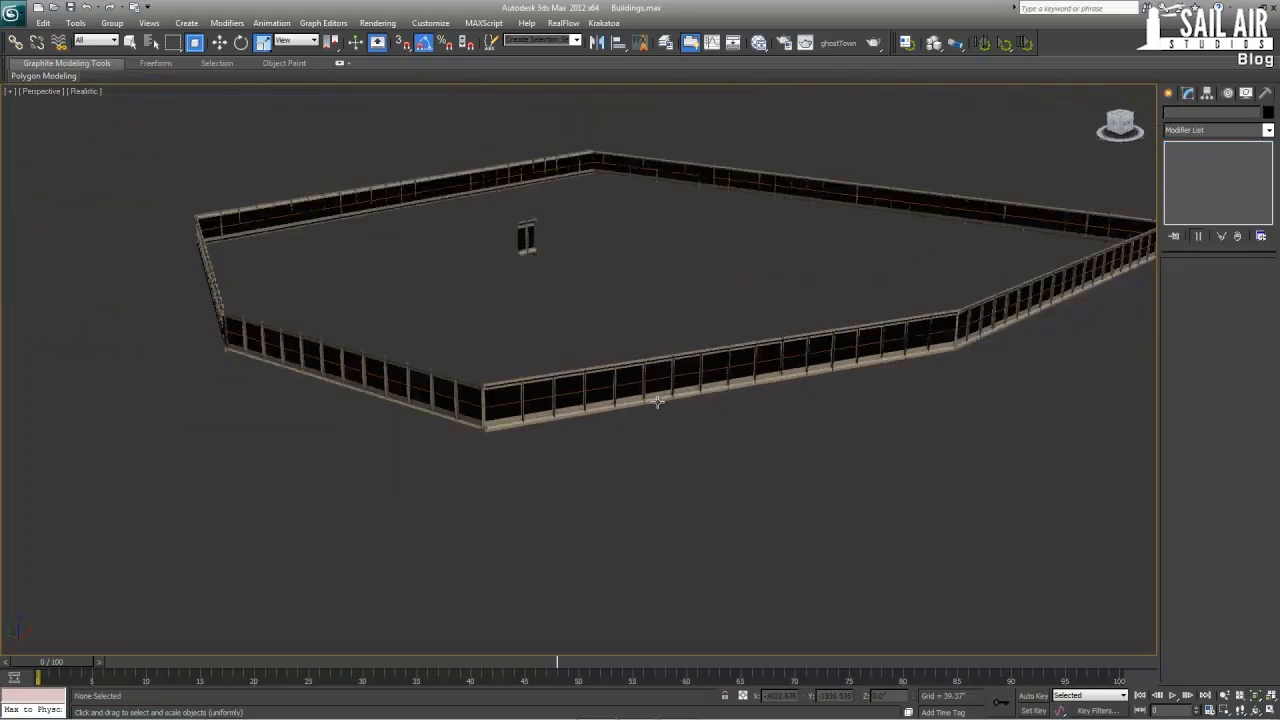
mouse_move(659, 403)
alt+middle_down()
mouse_move(726, 391)
mouse_move(647, 407)
alt+middle_up()
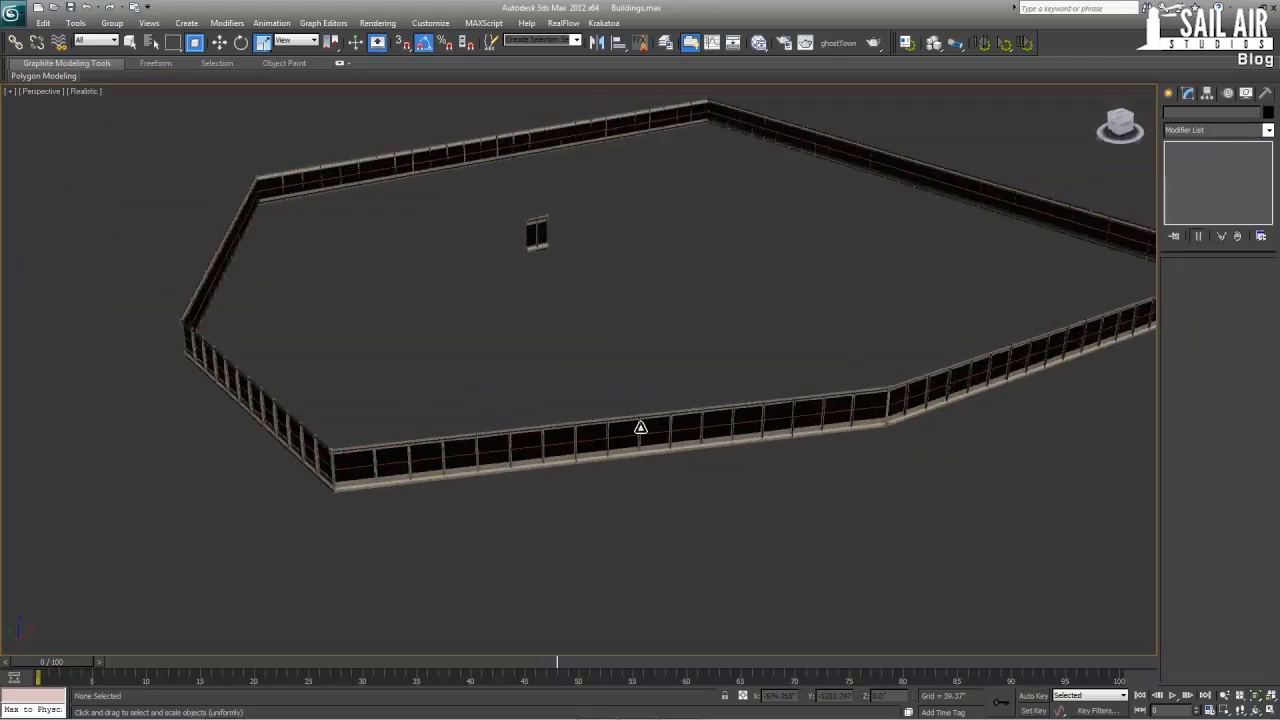
- Try to clone the RailClone facade alone one floor up as a single copy, and undo it
click(640, 428)
key(w)
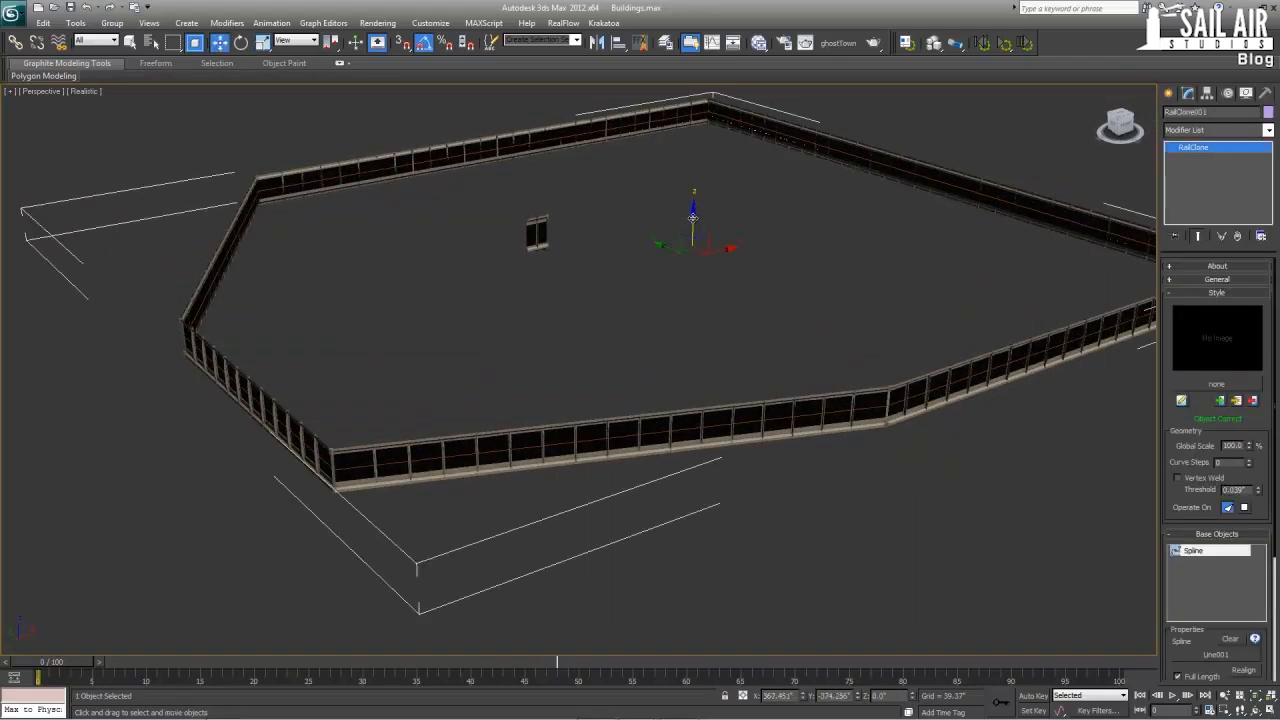
shift+drag(690, 218, 680, 200)
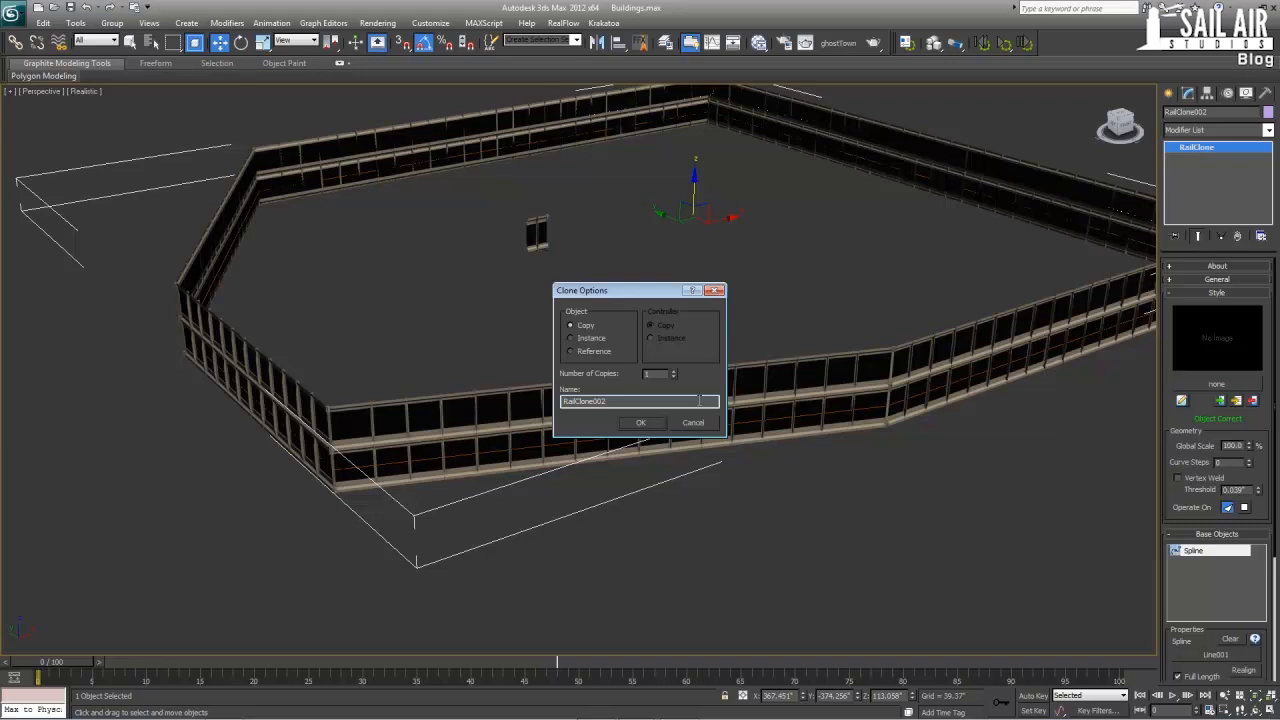
click(642, 421)
mouse_move(689, 190)
mouse_down()
mouse_move(690, 173)
mouse_move(691, 211)
mouse_up()
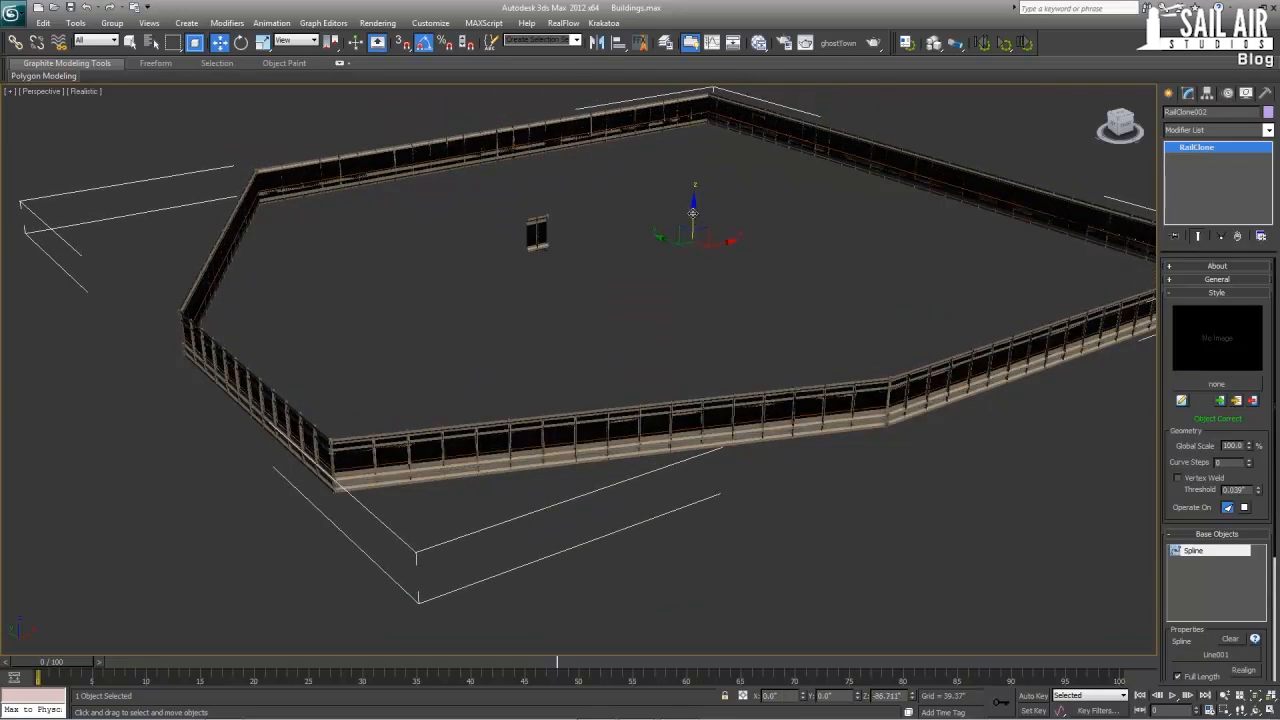
right_click(692, 211)
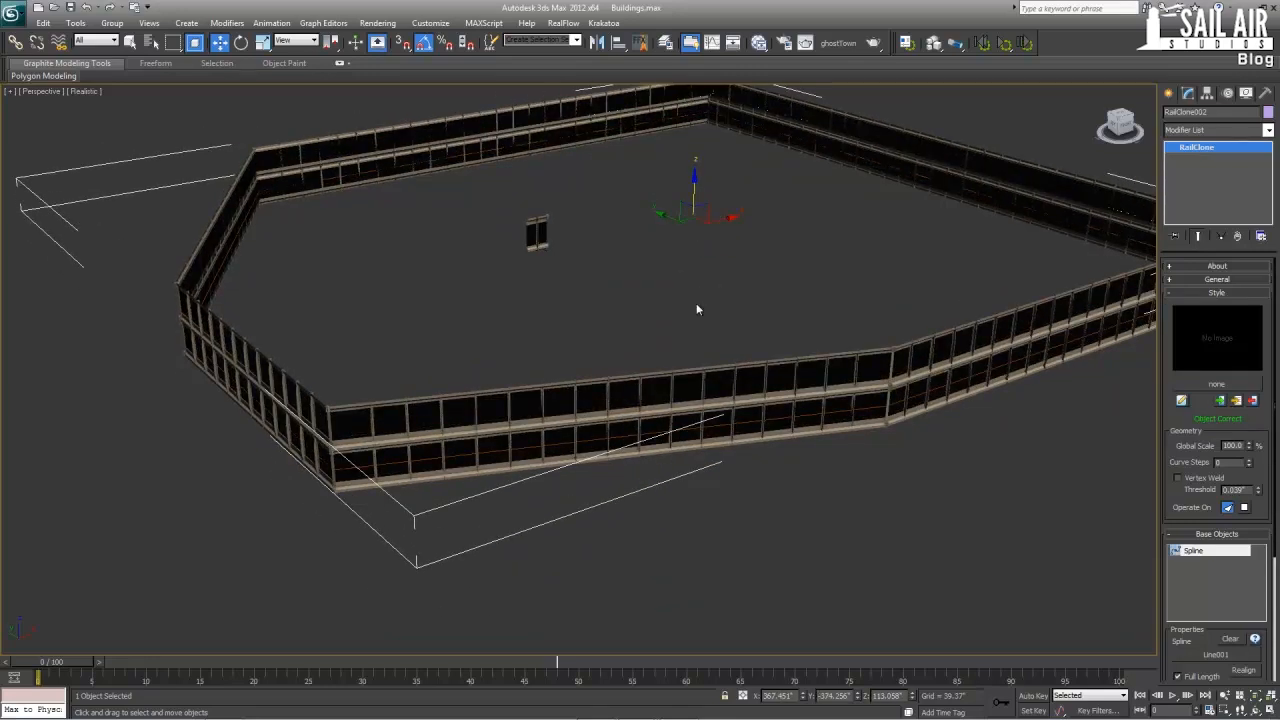
key(ctrl+z)
- Select the RailClone facade together with its base spline and clone both one floor up along Z
middle_drag(710, 378, 676, 429)
scroll(676, 429, down, 3)
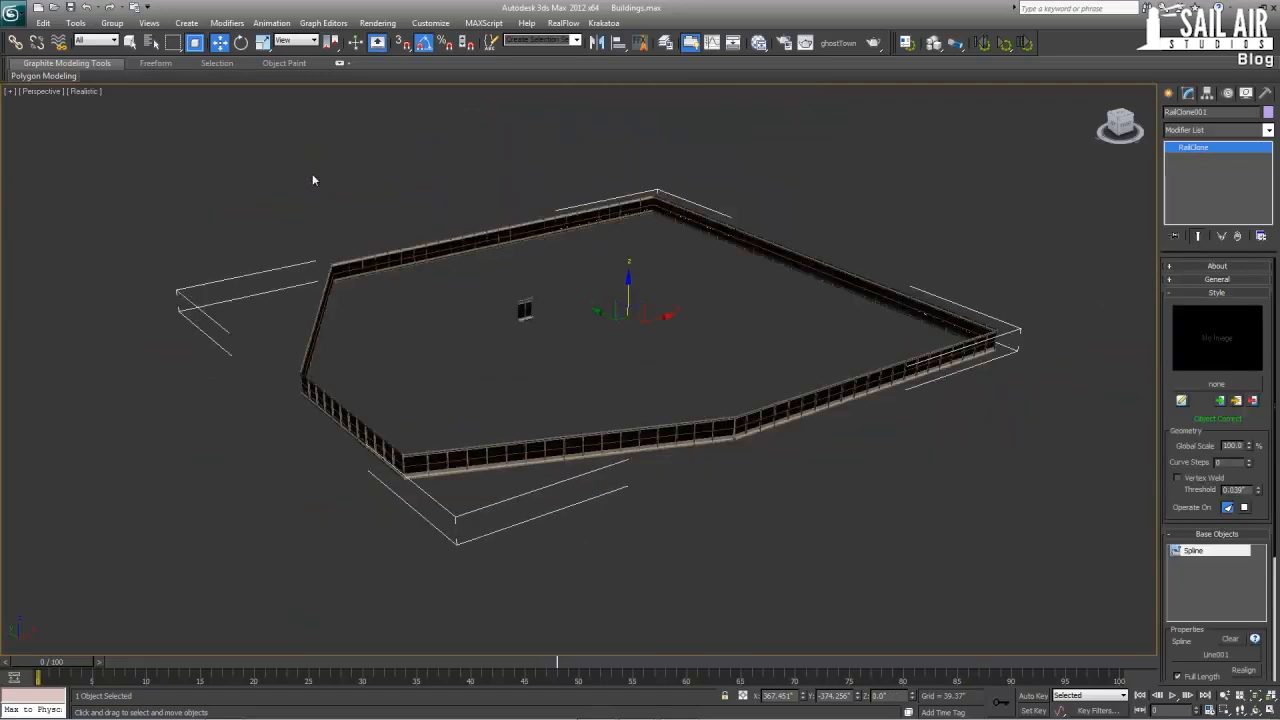
drag(906, 502, 908, 505)
drag(622, 274, 506, 343)
shift+drag(584, 281, 590, 265)
click(649, 421)
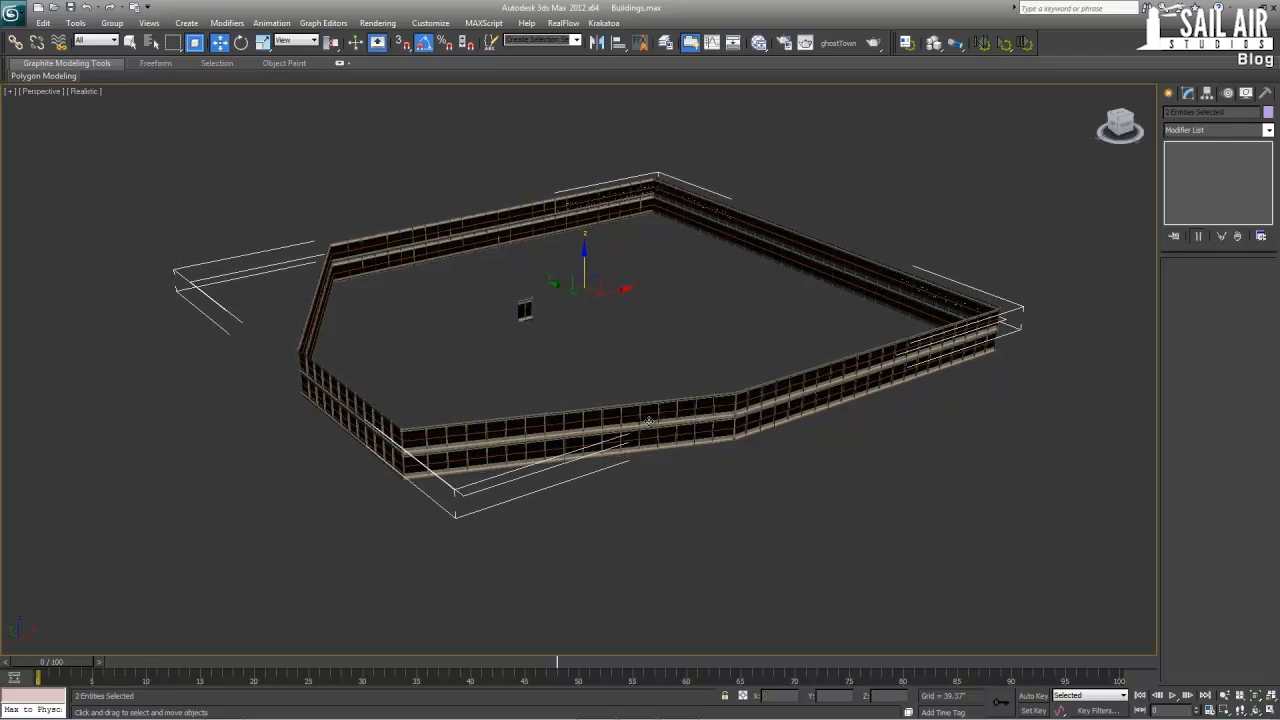
- Adjust the cloned floor's height in the Front view so it sits directly on the floor below
key(alt+w)
key(z)
scroll(836, 290, up, 4)
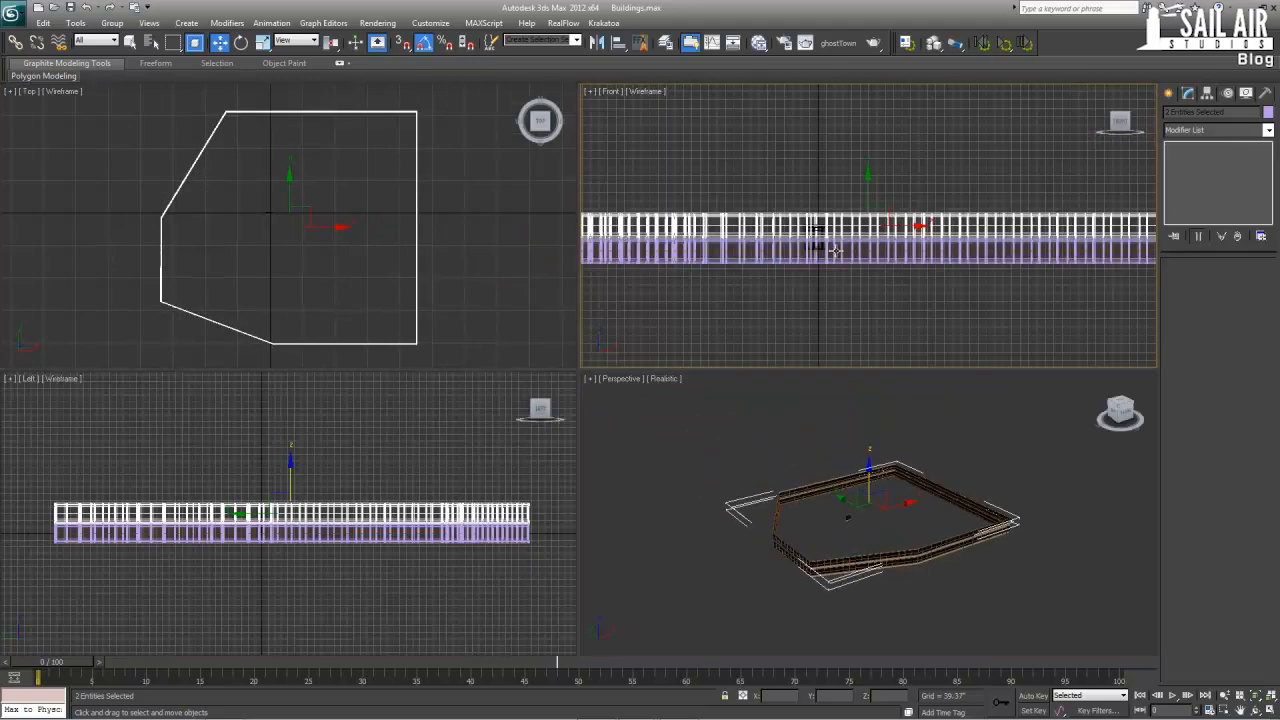
key(alt+w)
scroll(760, 346, up, 6)
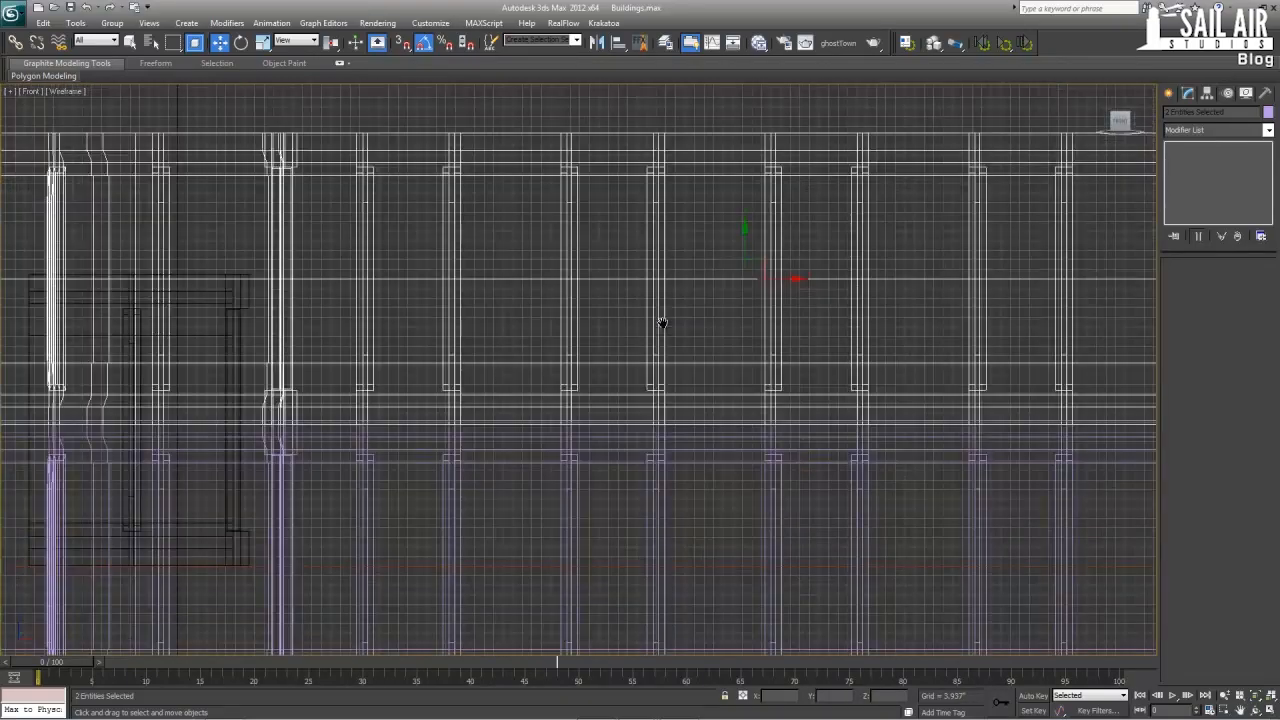
drag(741, 242, 745, 238)
scroll(703, 372, down, 3)
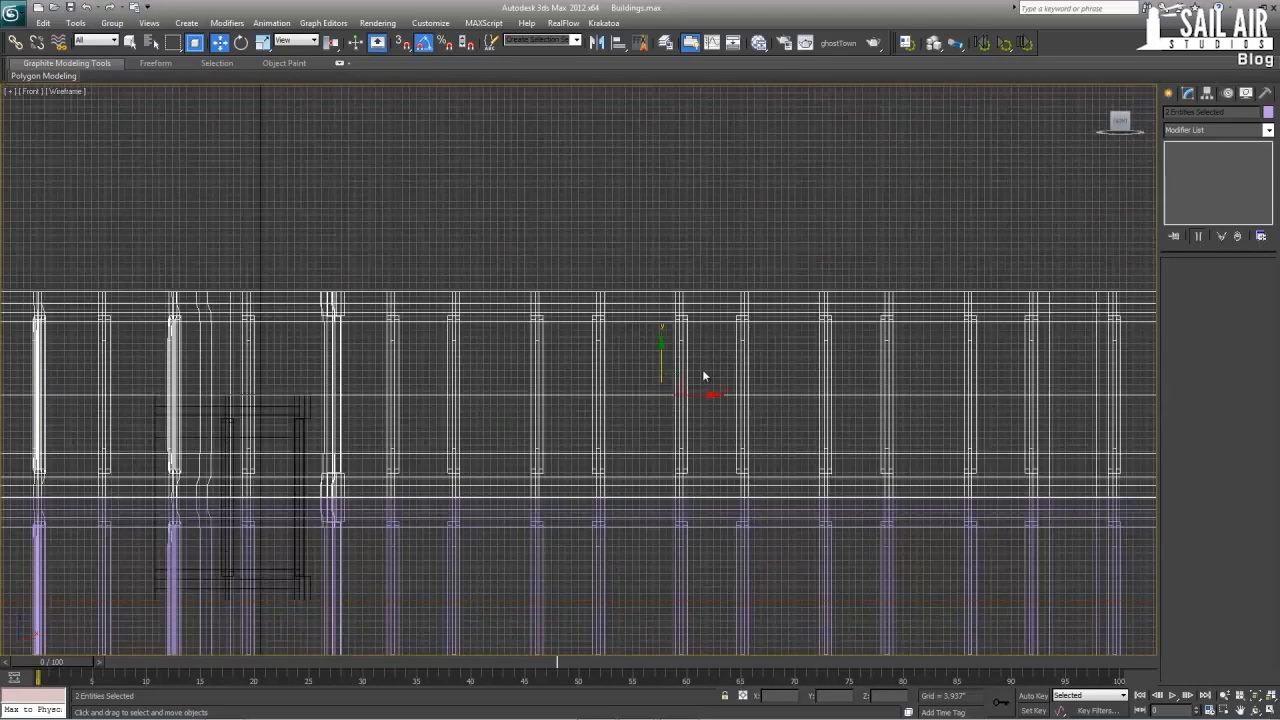
- Clone the second floor and its spline upward at one-floor spacing, using multiple copies to stack the upper floors
mouse_move(659, 364)
shift+mouse_down()
mouse_move(659, 150)
mouse_move(660, 165)
shift+mouse_up()
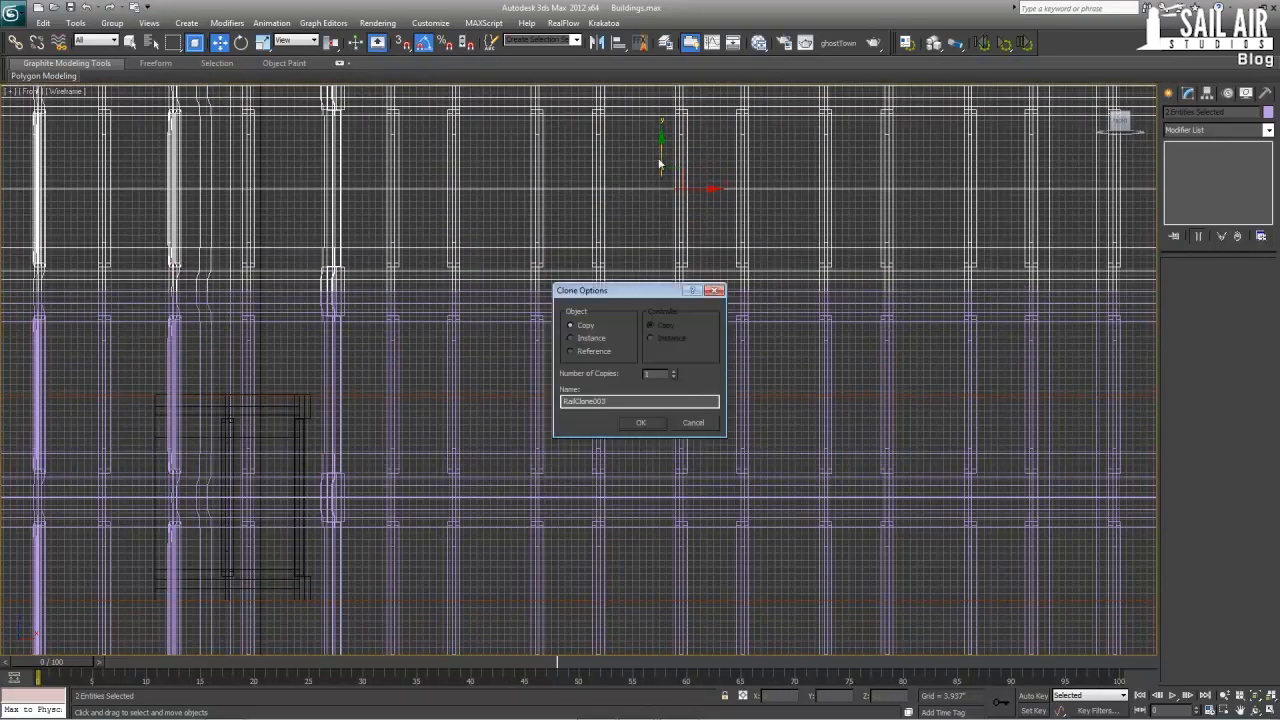
click(673, 371)
click(692, 422)
- Inspect the stacked floors of the building in the Perspective view from several angles and distances
scroll(670, 467, down, 5)
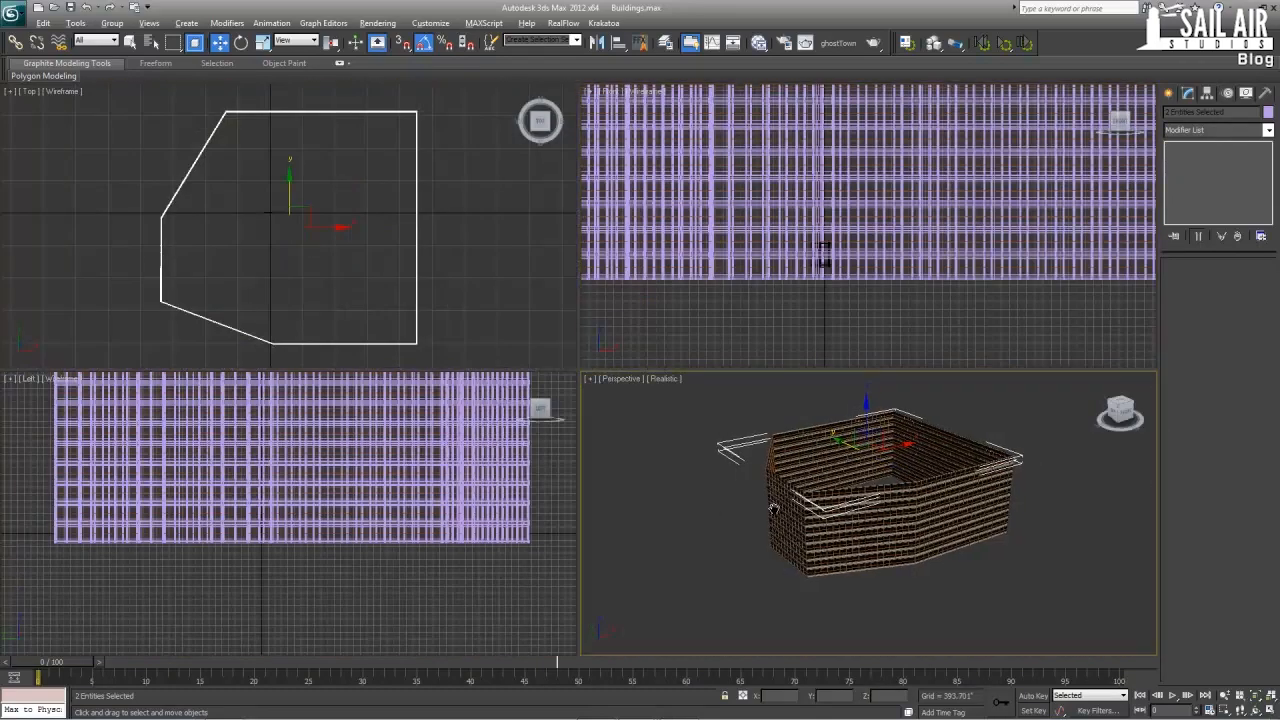
key(alt+w)
scroll(770, 466, up, 6)
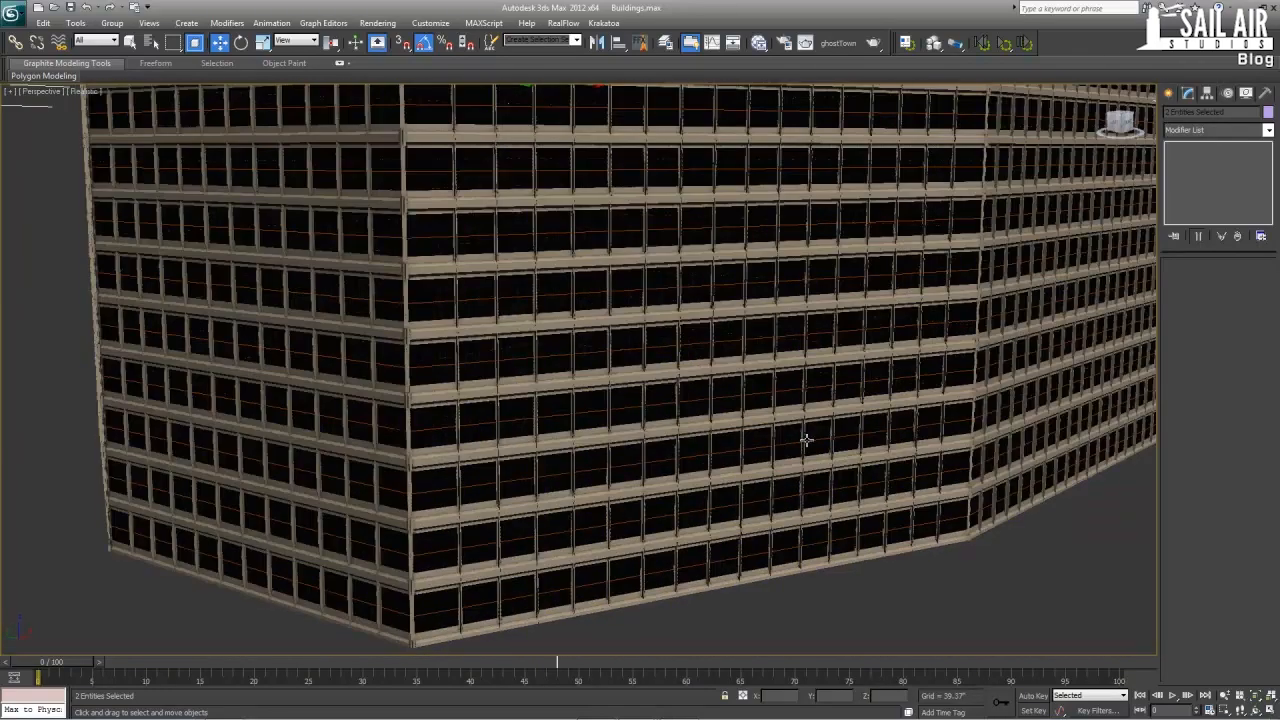
alt+middle_drag(807, 440, 685, 420)
scroll(803, 417, up, 5)
middle_drag(803, 417, 886, 490)
scroll(838, 505, down, 5)
scroll(765, 436, down, 5)
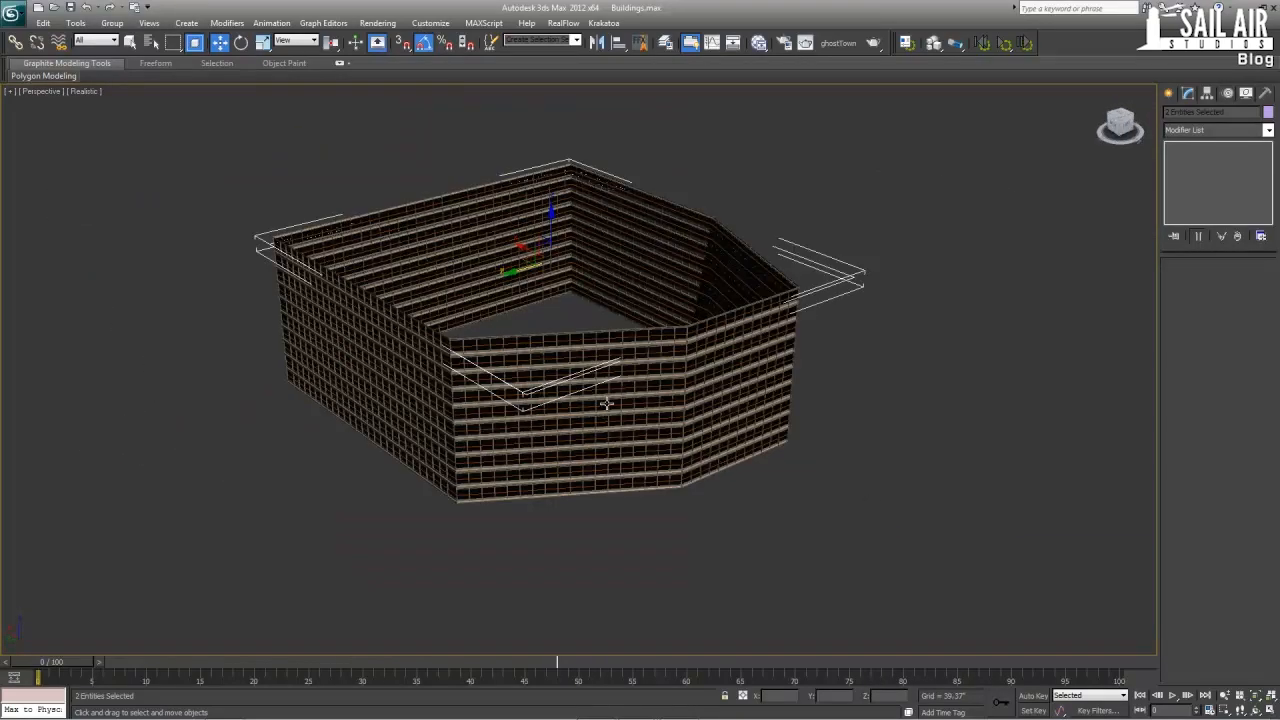
alt+middle_drag(606, 403, 609, 374)
scroll(580, 253, up, 6)
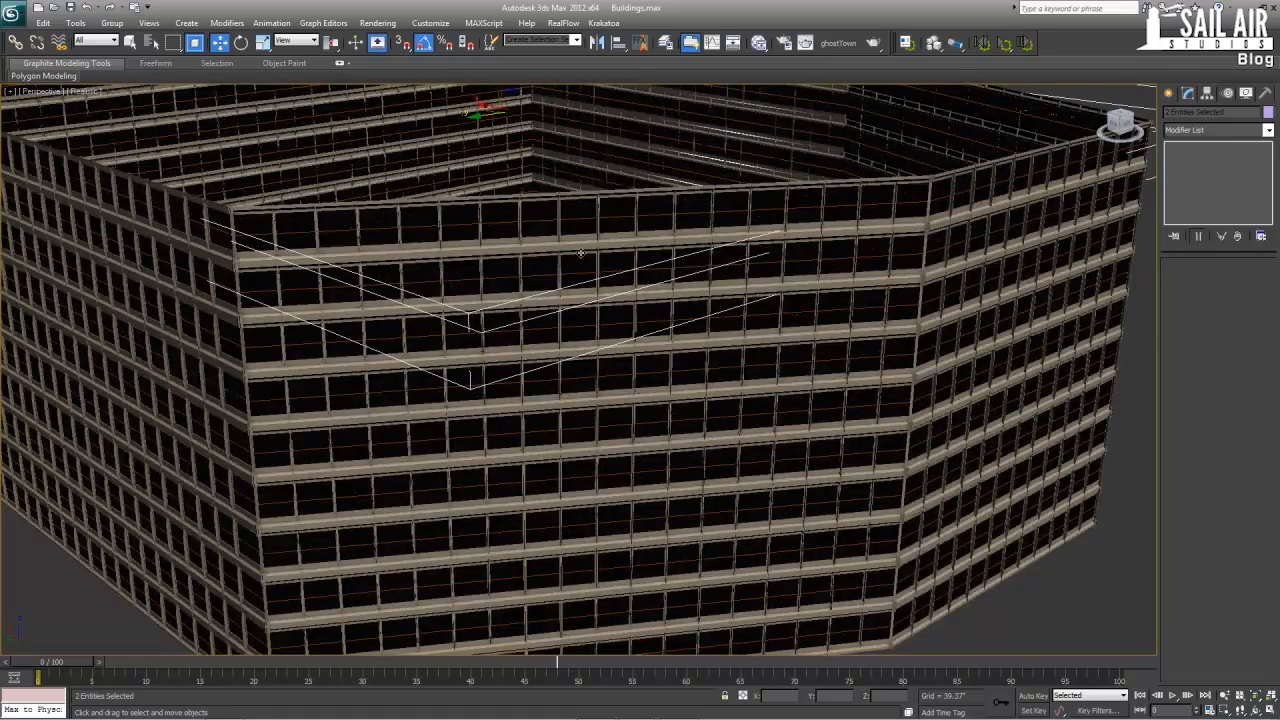
scroll(831, 336, down, 5)
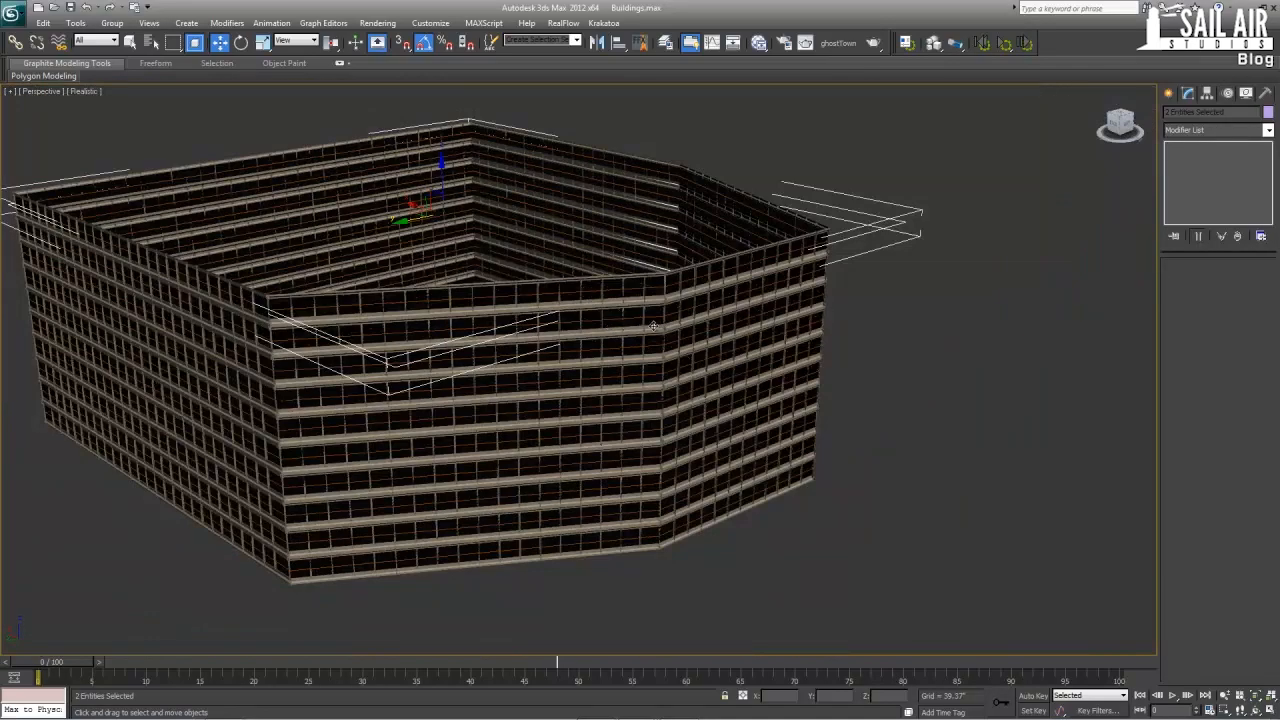
scroll(599, 269, down, 5)
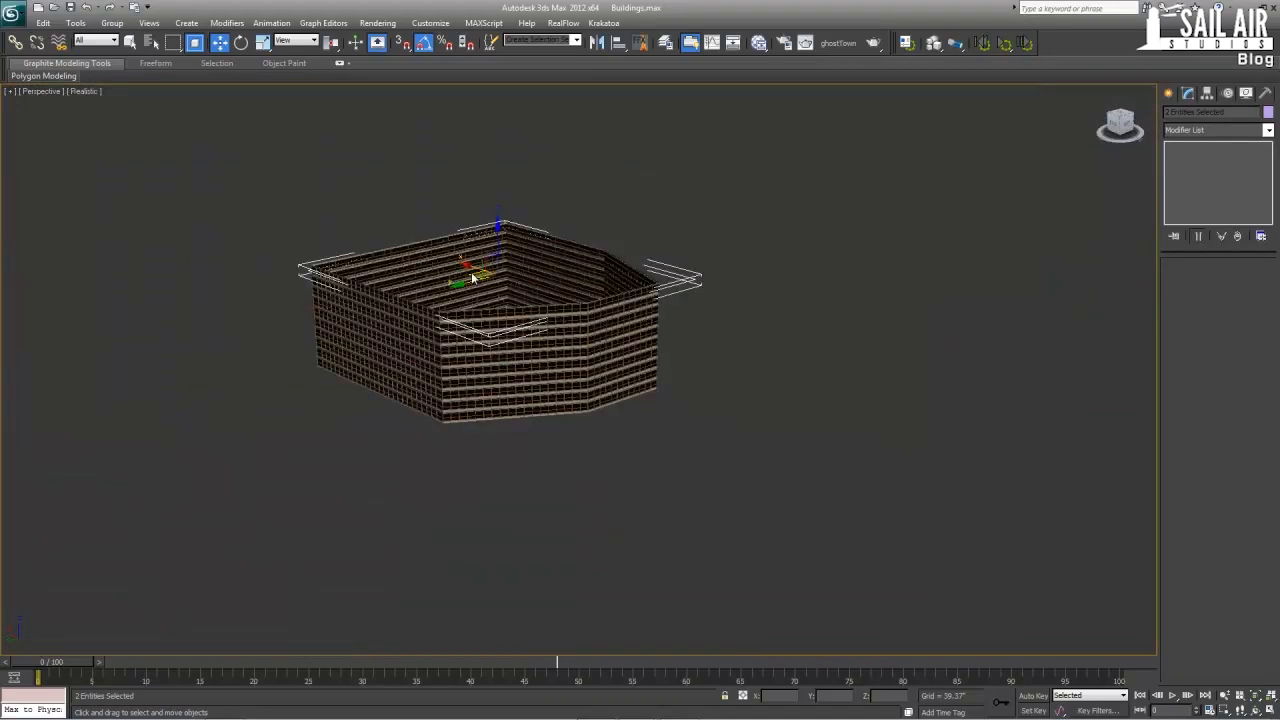
- Select the angular building's lowest floor with its base spline and clone both as a single copy beside the building
drag(487, 282, 827, 322)
right_click(827, 322)
key(alt+w)
scroll(964, 267, down, 3)
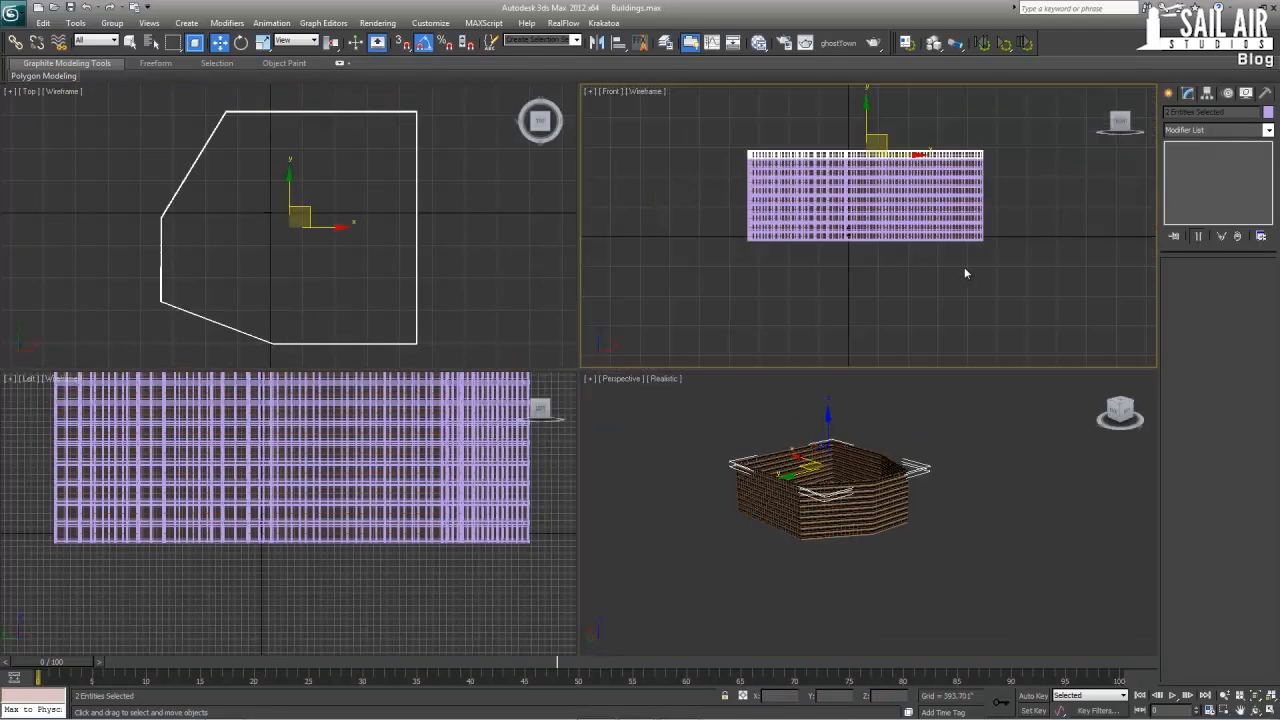
drag(1022, 255, 737, 232)
scroll(820, 264, up, 7)
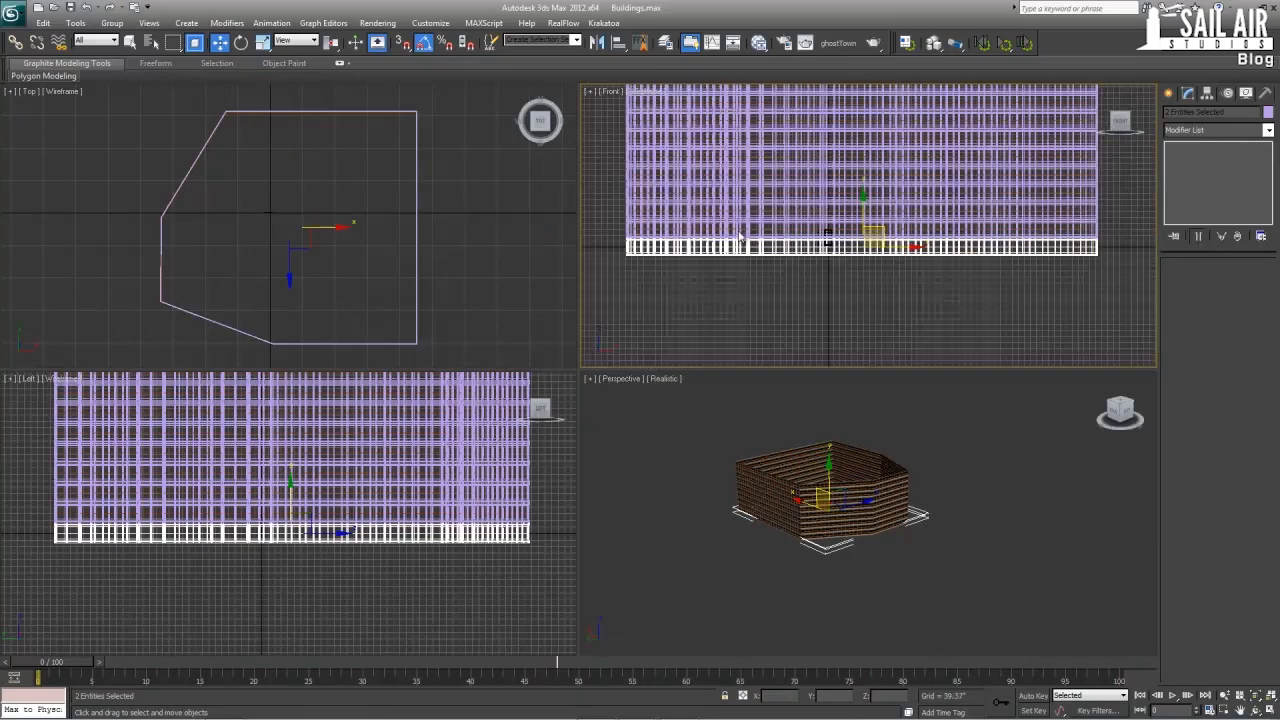
right_click(887, 529)
key(alt+w)
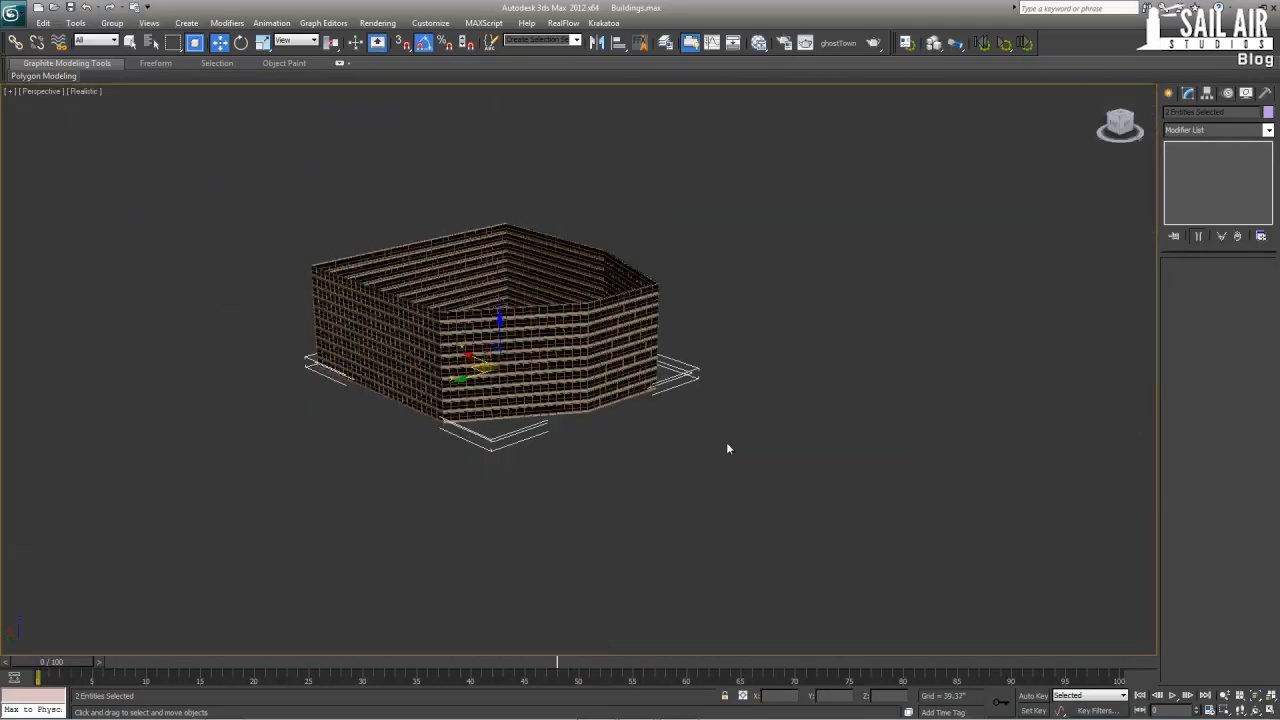
alt+middle_drag(726, 442, 496, 400)
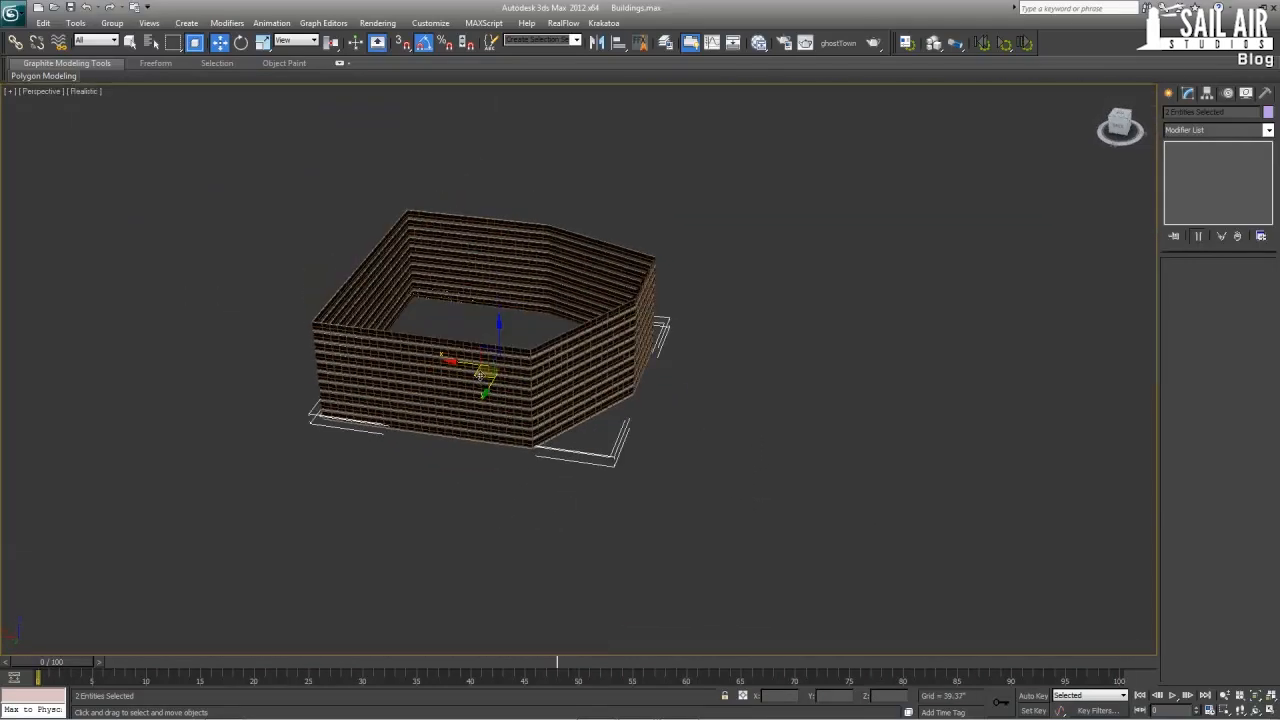
shift+drag(482, 374, 800, 412)
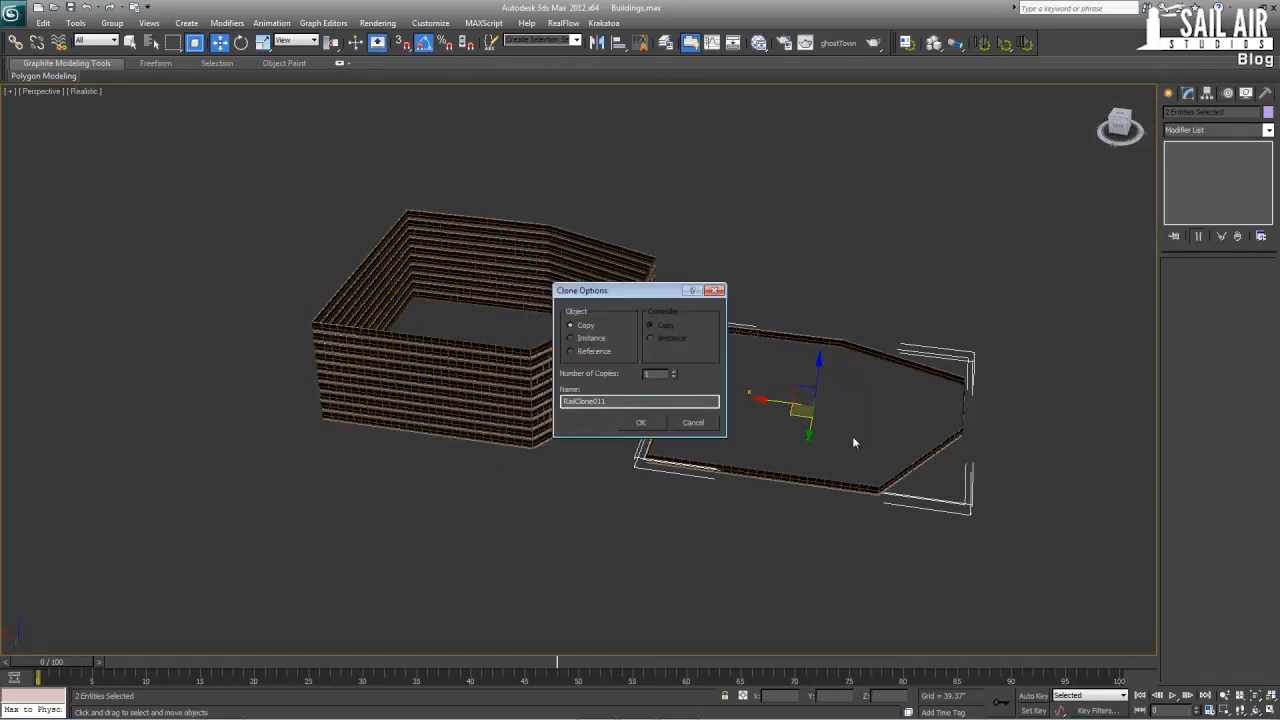
key(Return)
- Enter vertex editing on the cloned floor's base spline and move one corner vertex inward to change the outline
scroll(857, 374, up, 6)
click(862, 433)
key(z)
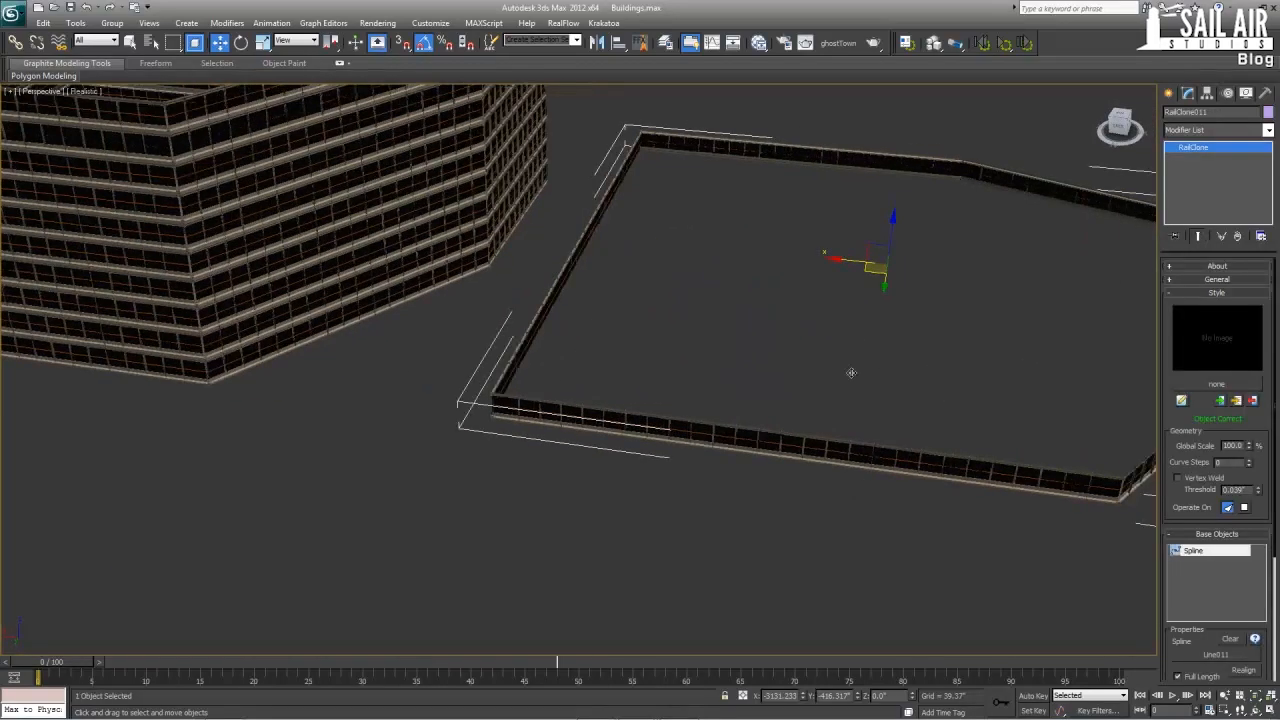
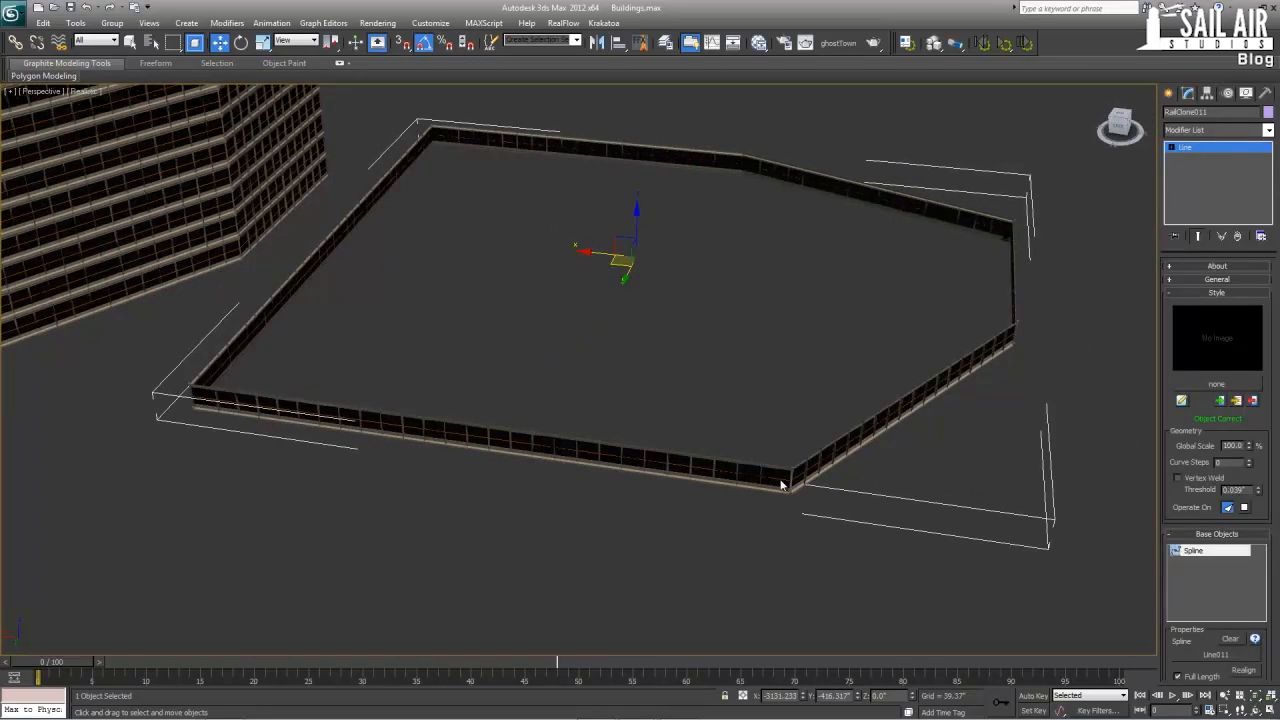
click(788, 482)
click(1201, 313)
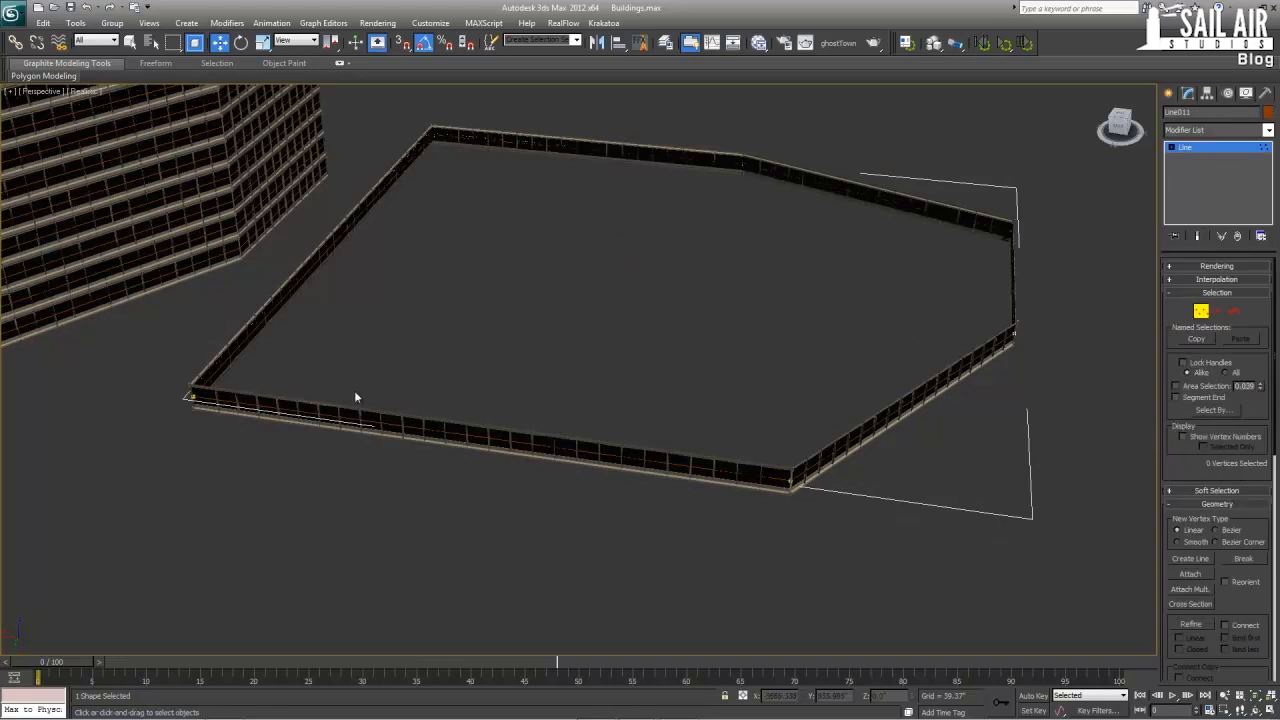
drag(272, 451, 272, 451)
drag(180, 397, 414, 332)
key(z)
scroll(500, 400, down, 6)
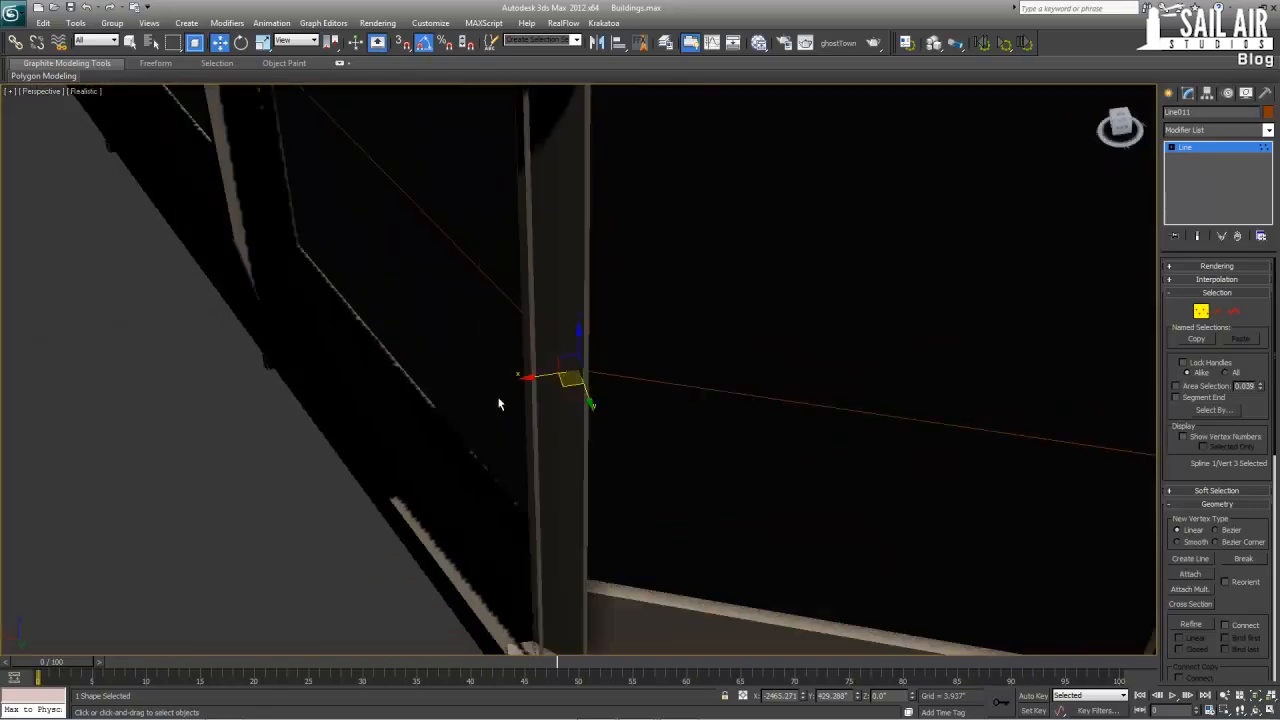
scroll(523, 365, down, 4)
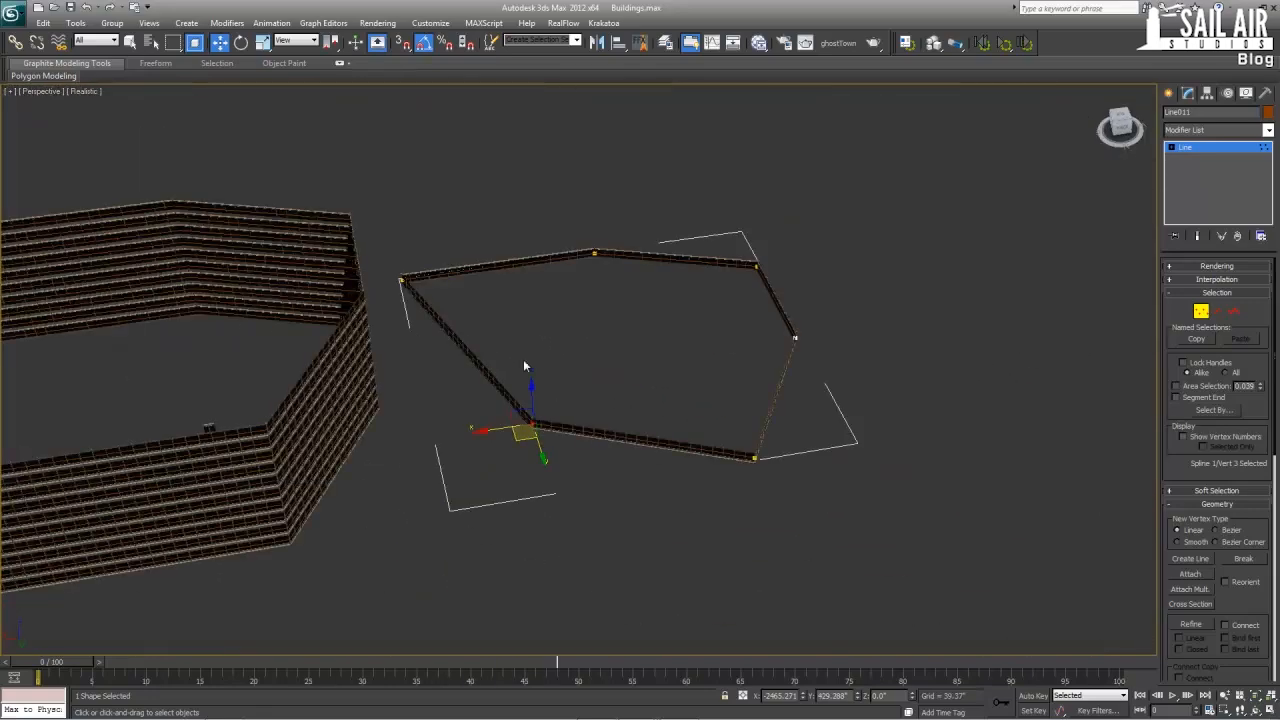
- Select all vertices of the cloned spline and convert them to smooth Bezier curves
drag(937, 530, 937, 530)
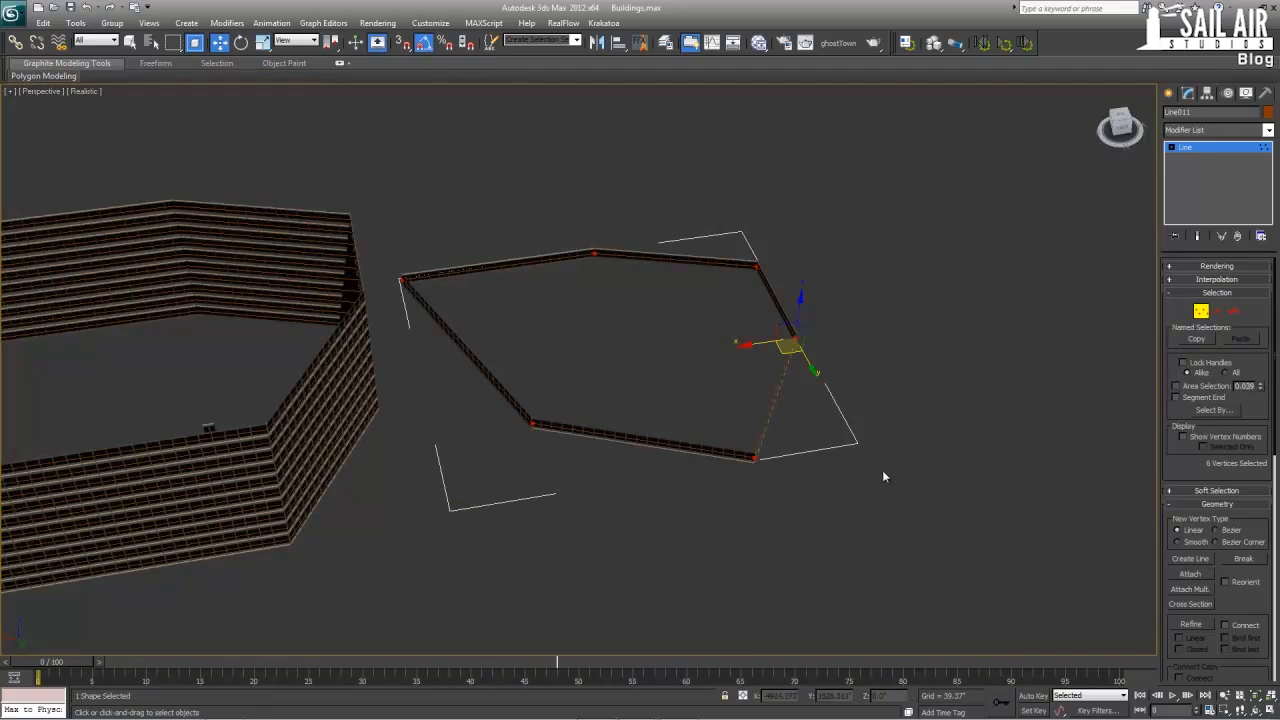
right_click(880, 472)
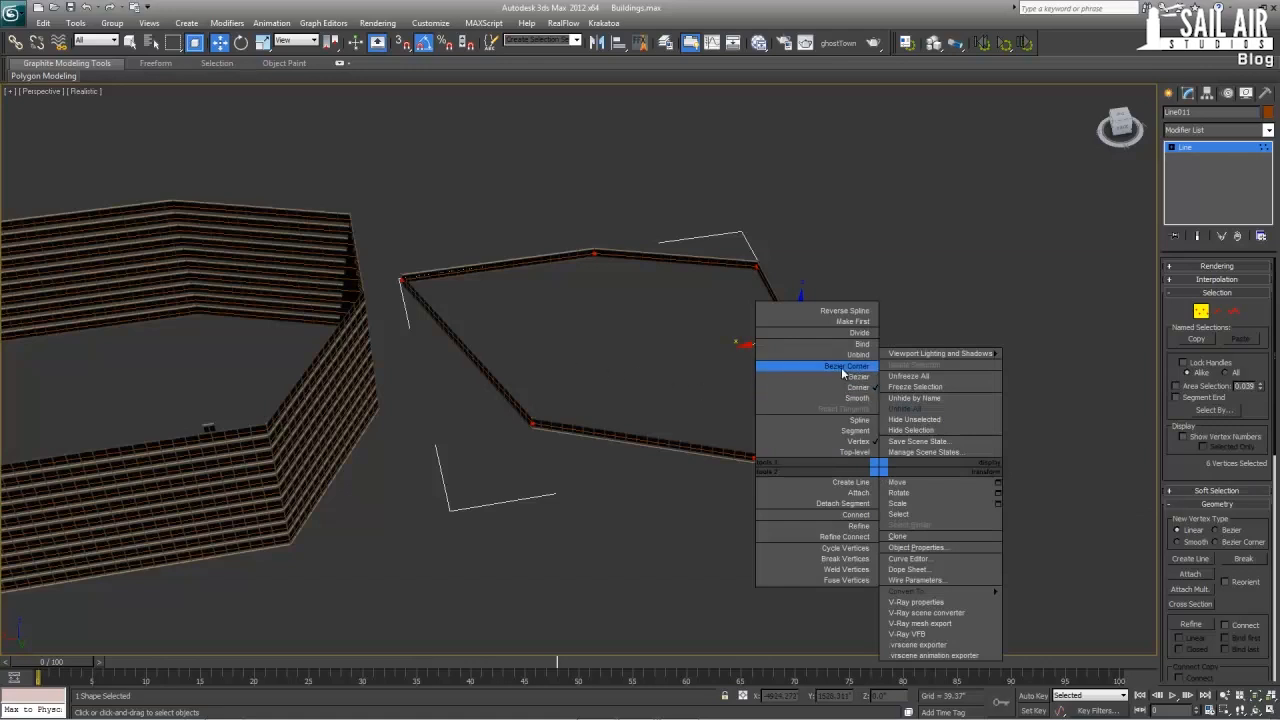
click(765, 366)
right_click(547, 405)
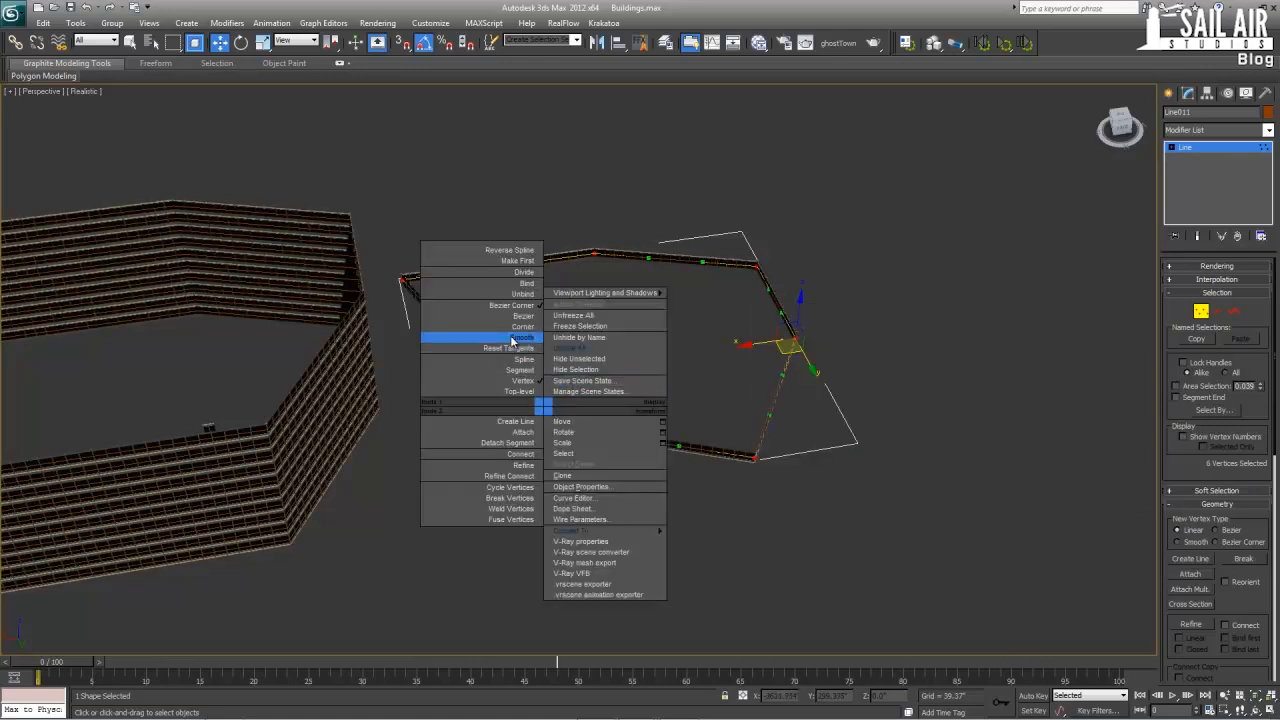
click(533, 349)
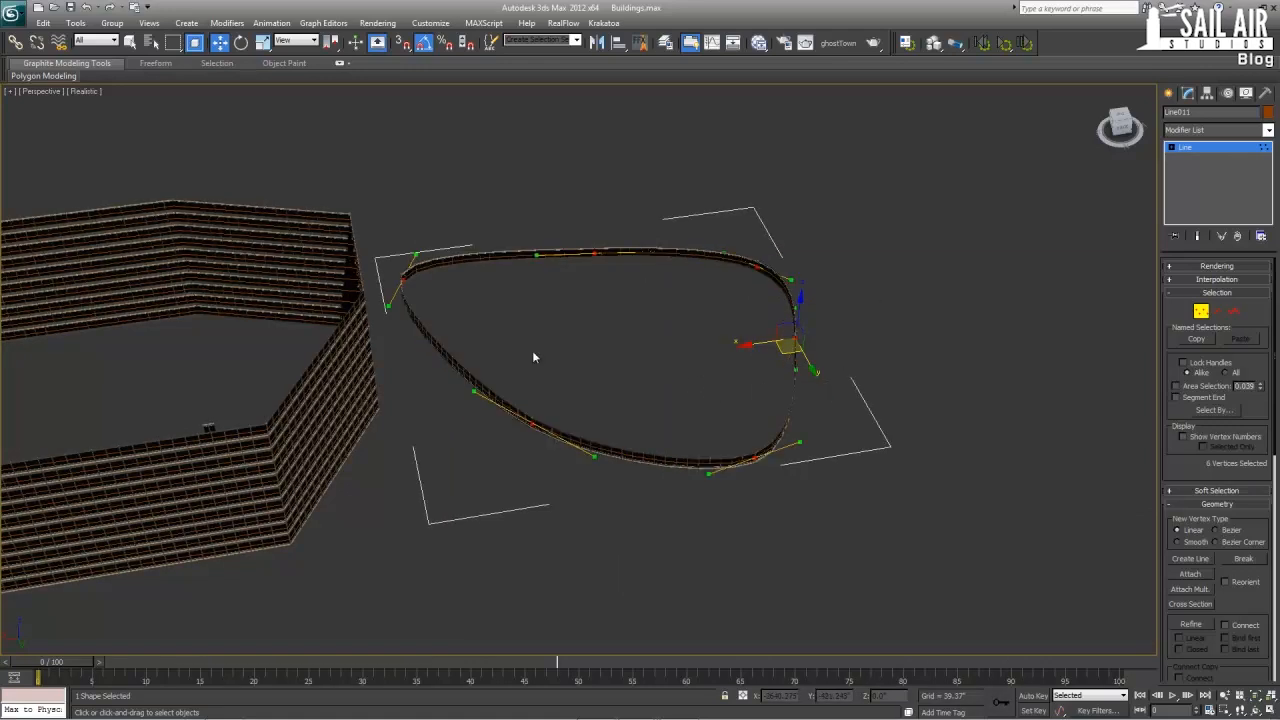
- Move the curved spline's vertices into an irregular outline with one side pulled inward, check the facade segments, and leave vertex editing
click(415, 291)
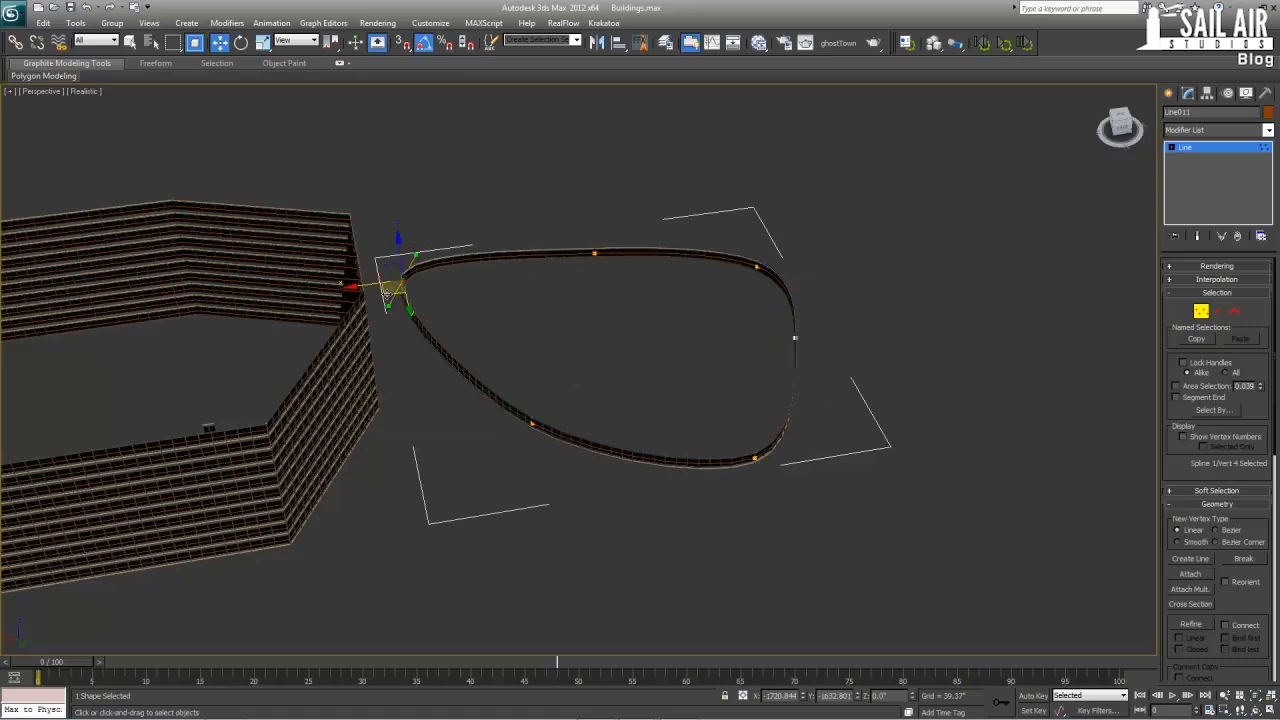
drag(387, 294, 460, 319)
alt+middle_drag(696, 418, 433, 408)
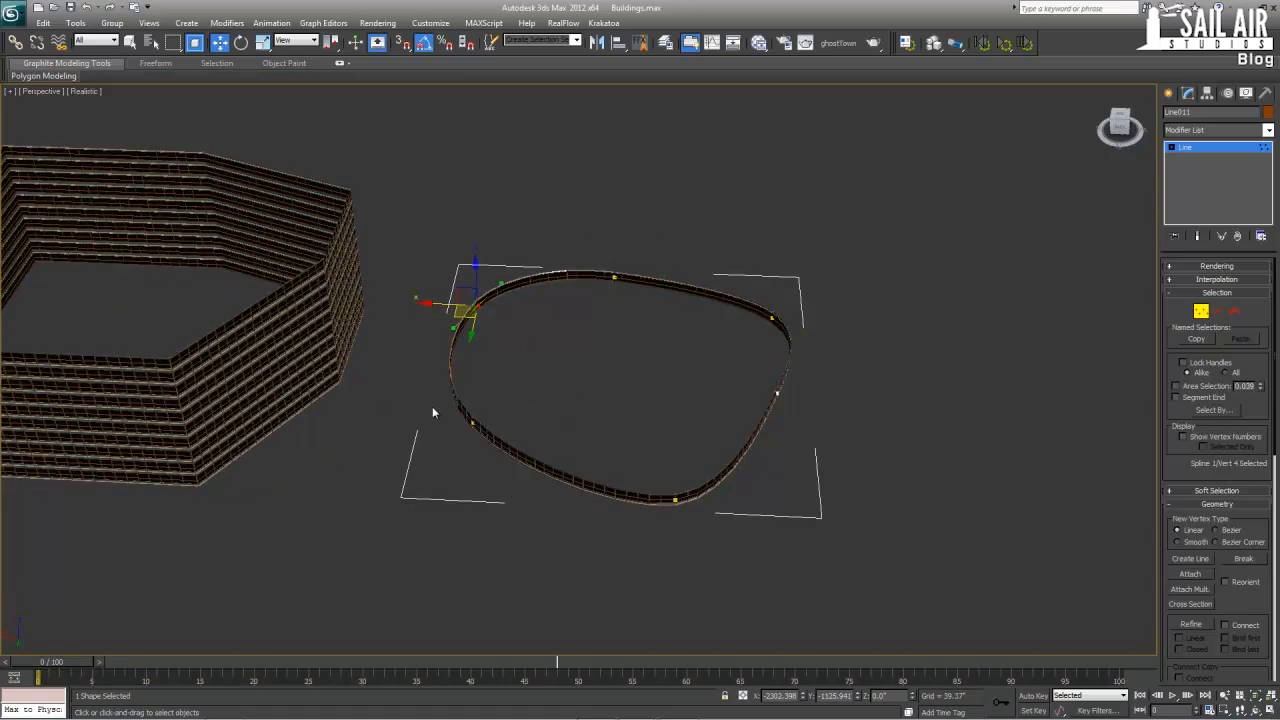
drag(680, 555, 690, 560)
drag(665, 514, 760, 590)
drag(836, 442, 837, 443)
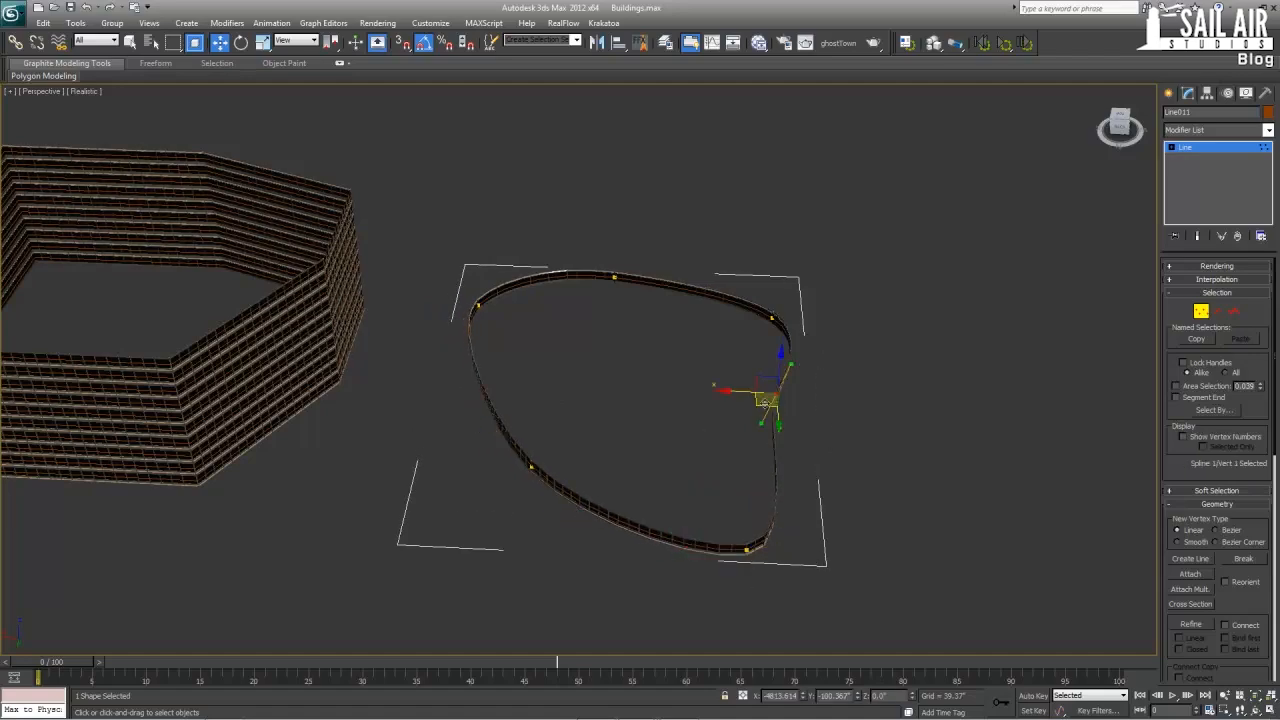
drag(766, 404, 724, 421)
click(854, 446)
alt+middle_drag(854, 446, 796, 469)
scroll(776, 456, up, 12)
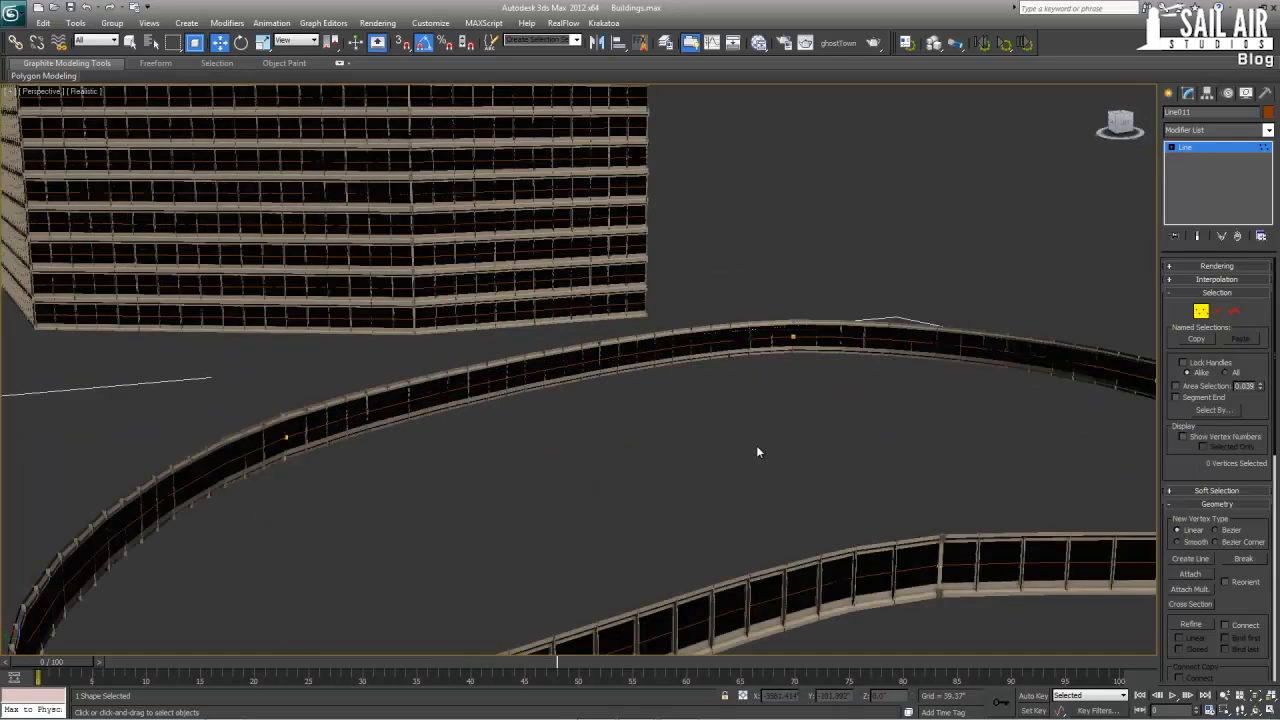
scroll(751, 376, down, 12)
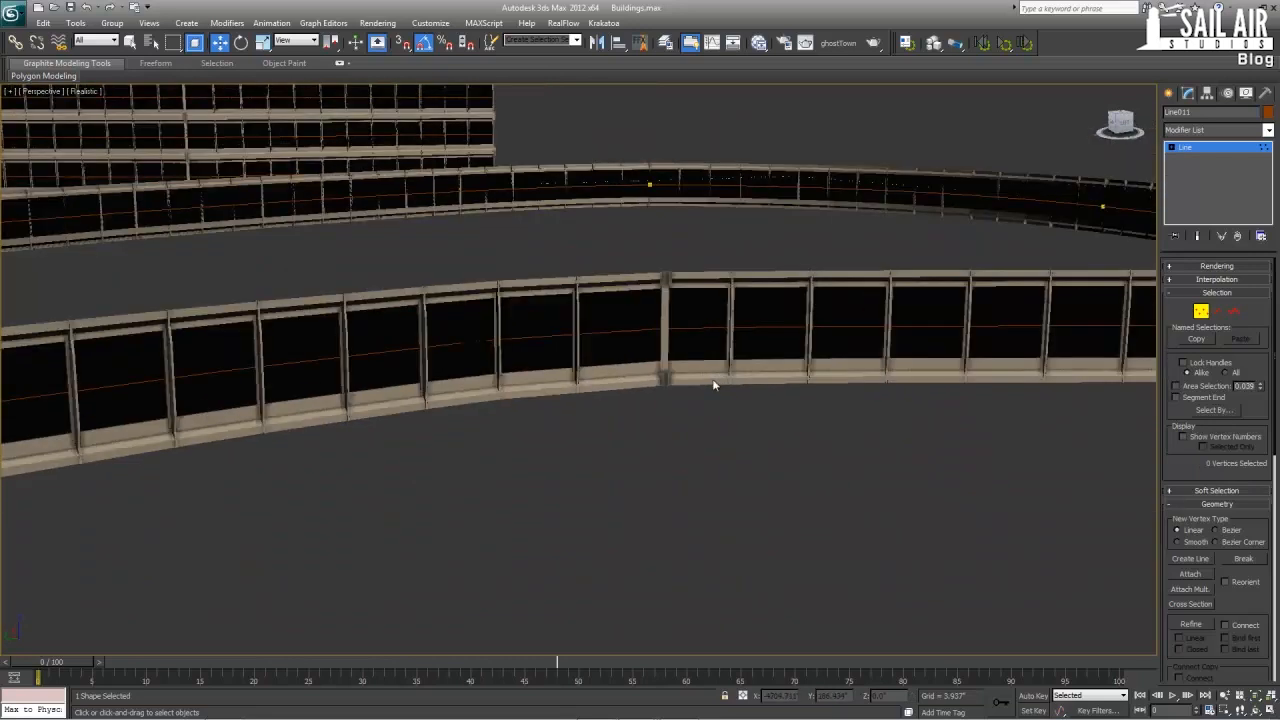
click(1212, 149)
click(1057, 338)
- Select the curved floor with its spline and clone them upward at one-floor spacing in the Front view, using multiple copies
scroll(664, 466, down, 5)
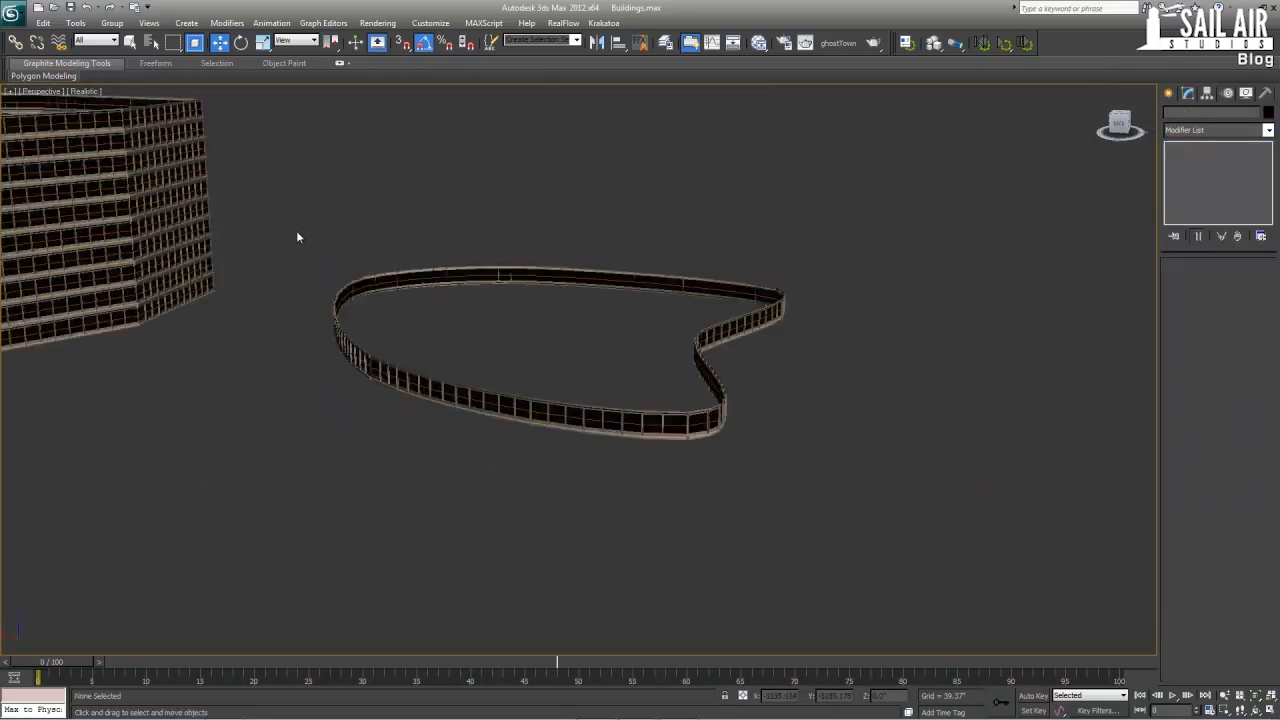
drag(867, 474, 866, 473)
key(alt+w)
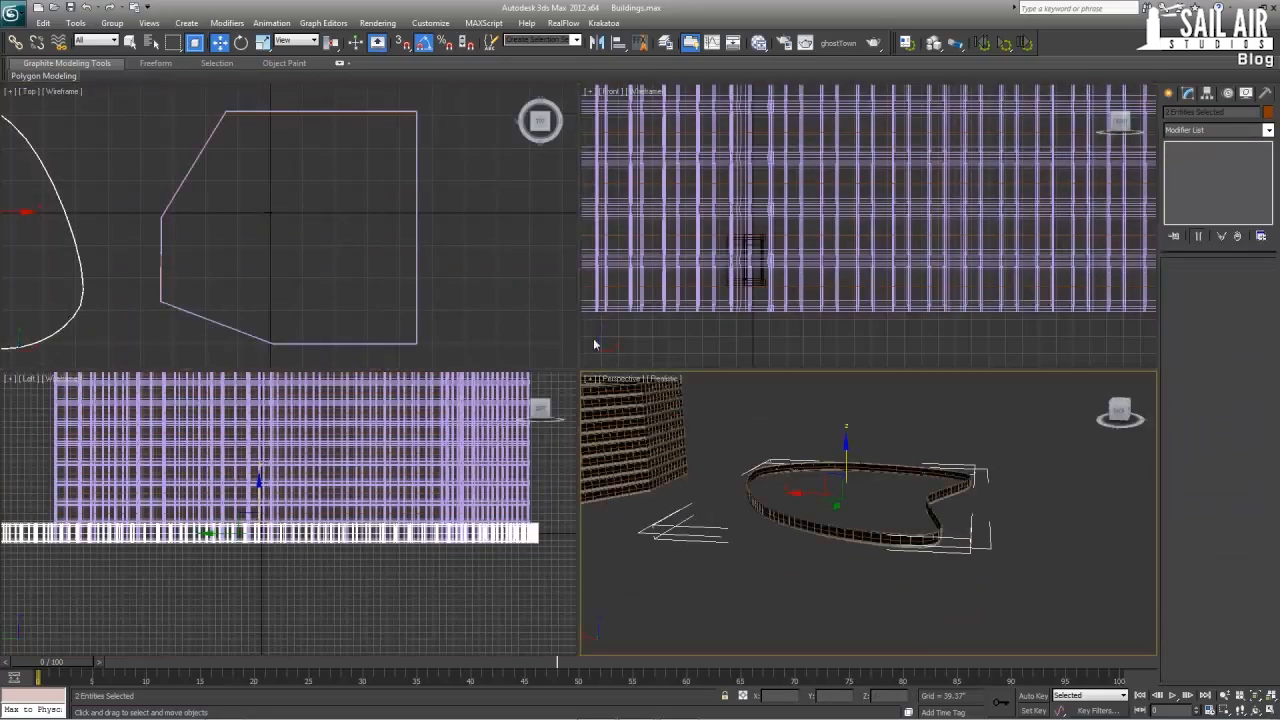
key(z)
right_click(894, 205)
key(alt+w)
scroll(588, 368, up, 3)
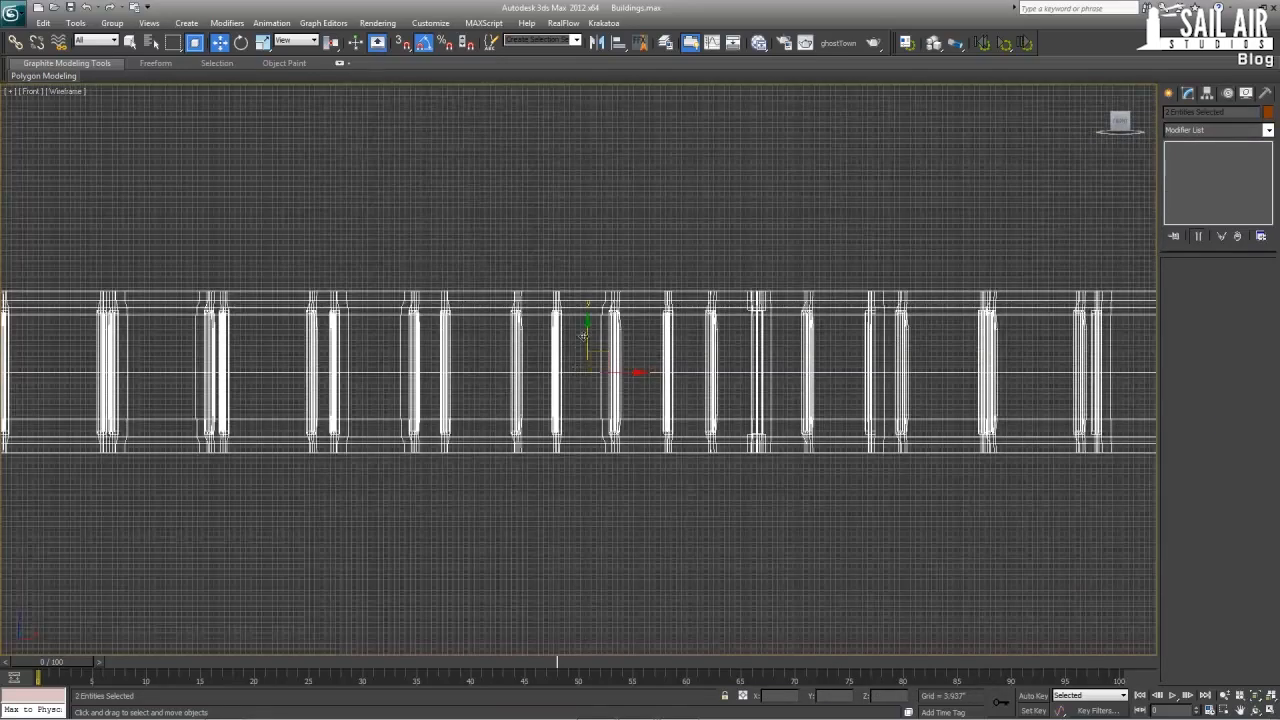
mouse_move(587, 343)
shift+mouse_down()
mouse_move(586, 152)
mouse_move(587, 186)
shift+mouse_up()
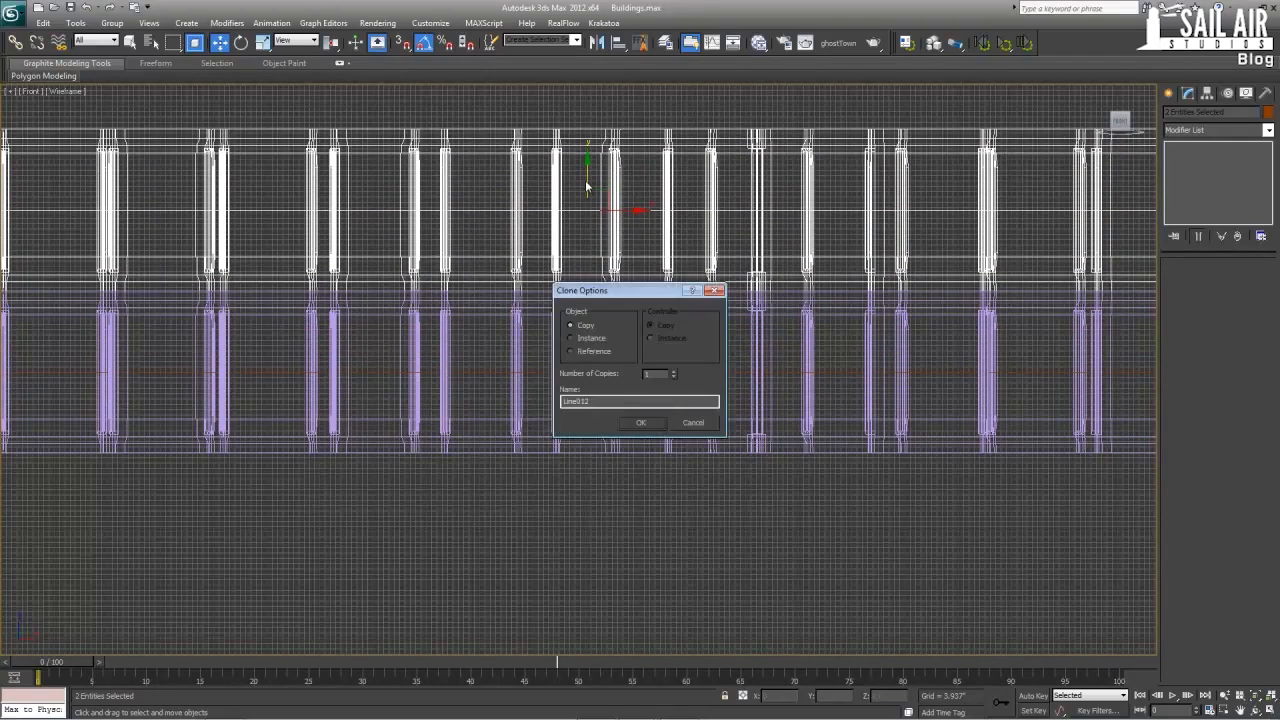
click(675, 371)
click(675, 371)
click(675, 371)
click(675, 371)
key(Return)
- Examine the stacked curved building next to the angular one in the Perspective view
scroll(690, 485, down, 6)
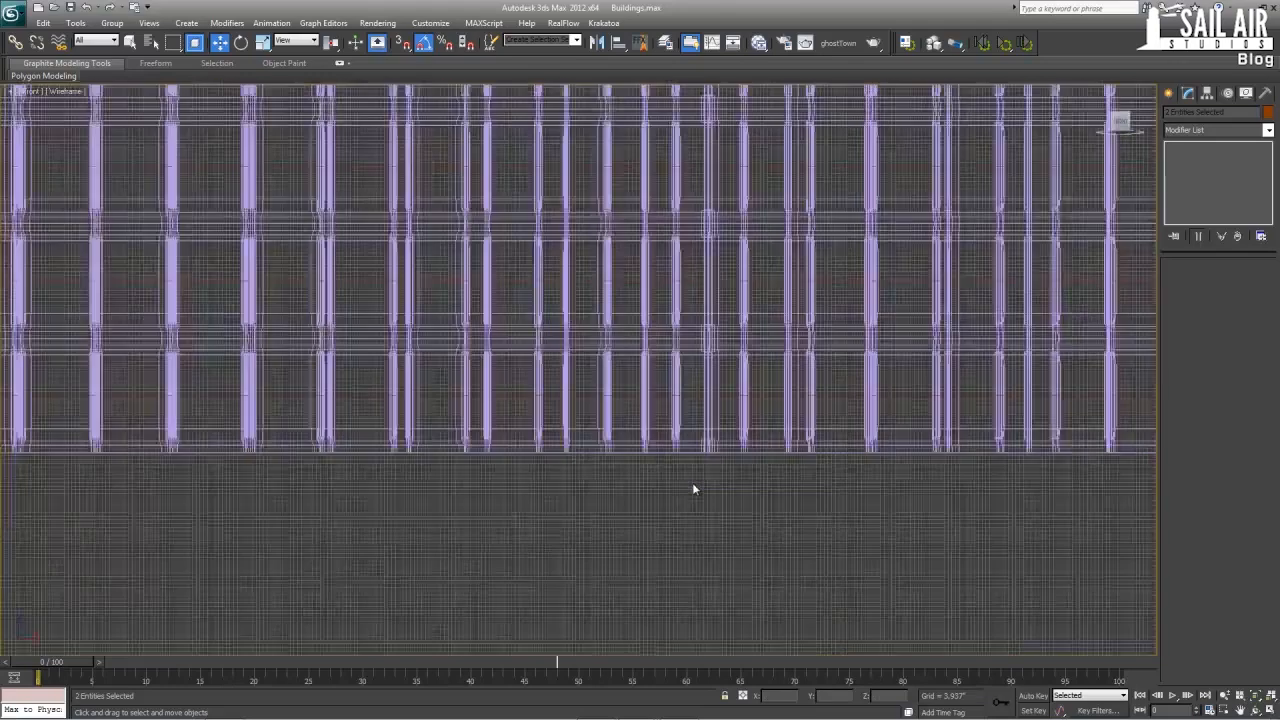
key(alt+w)
key(alt+w)
mouse_move(620, 386)
alt+middle_down()
mouse_move(654, 374)
mouse_move(635, 395)
alt+middle_up()
scroll(635, 395, down, 2)
middle_drag(540, 403, 641, 472)
click(547, 384)
scroll(546, 385, up, 4)
scroll(518, 412, down, 2)
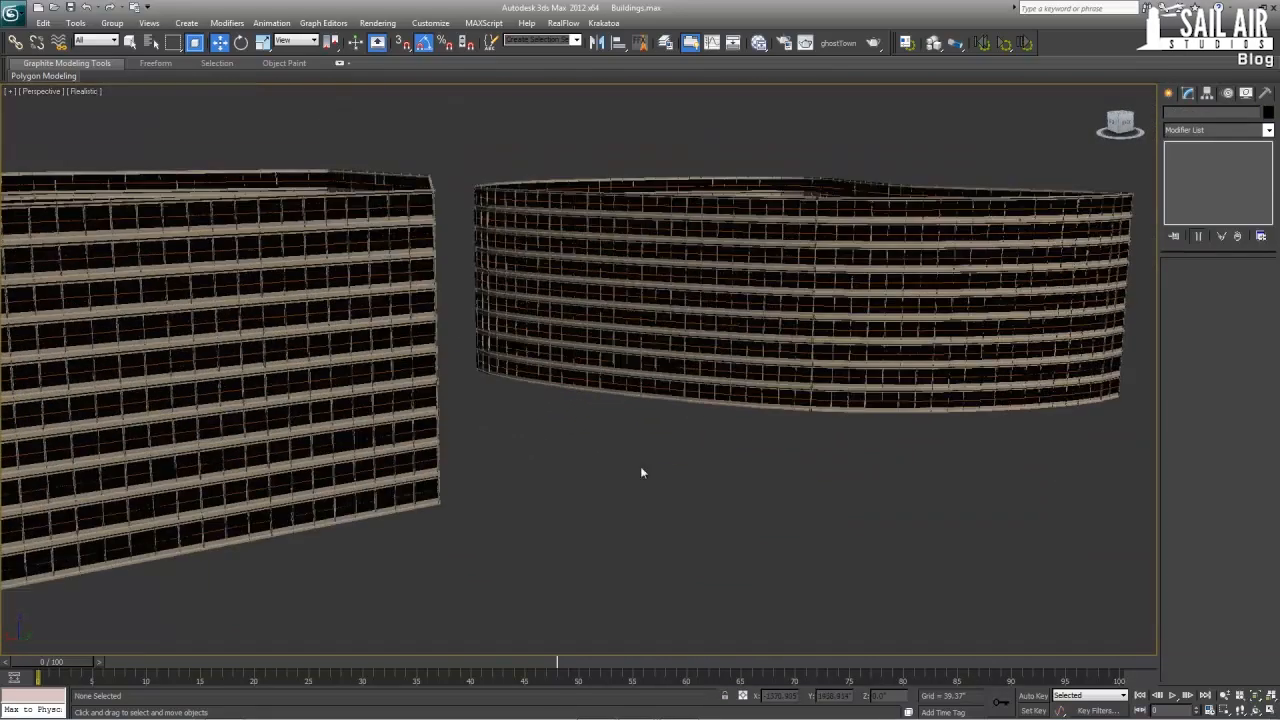
- View the three source facade modules up close, and look over both finished buildings together
alt+middle_drag(510, 398, 532, 445)
middle_drag(532, 445, 673, 261)
drag(529, 406, 637, 495)
key(z)
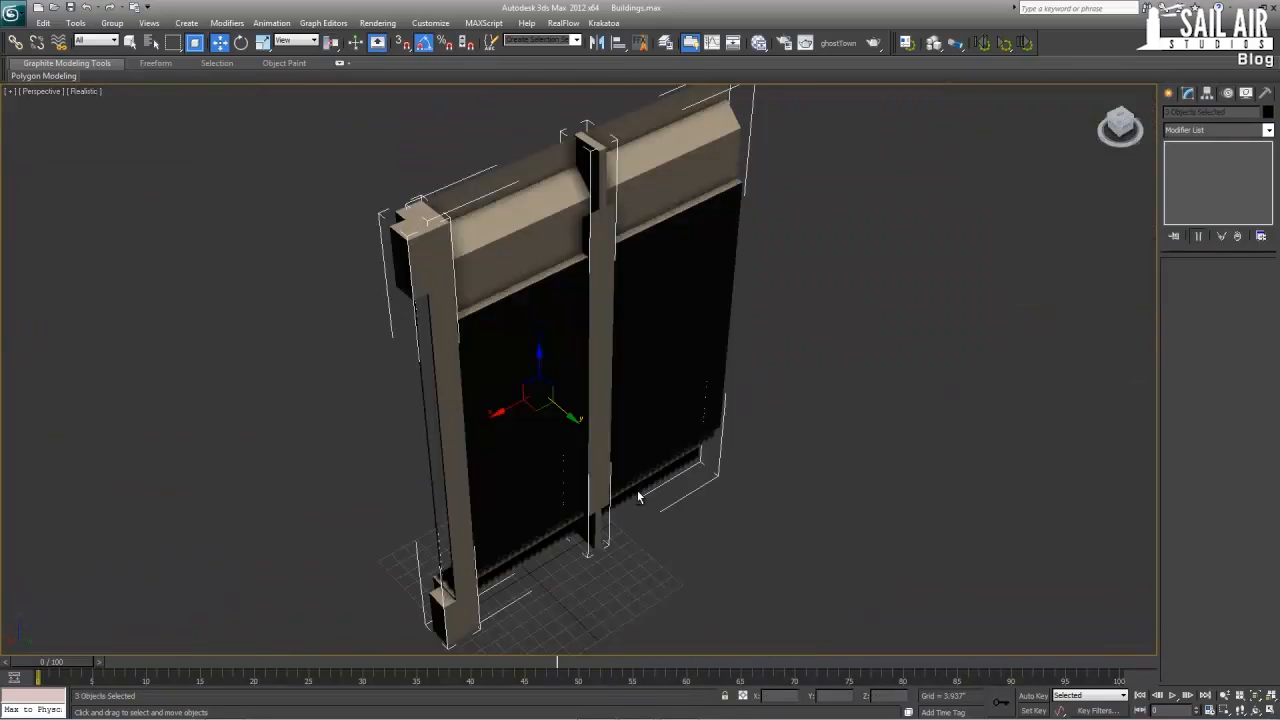
alt+middle_drag(640, 495, 668, 400)
scroll(656, 458, down, 8)
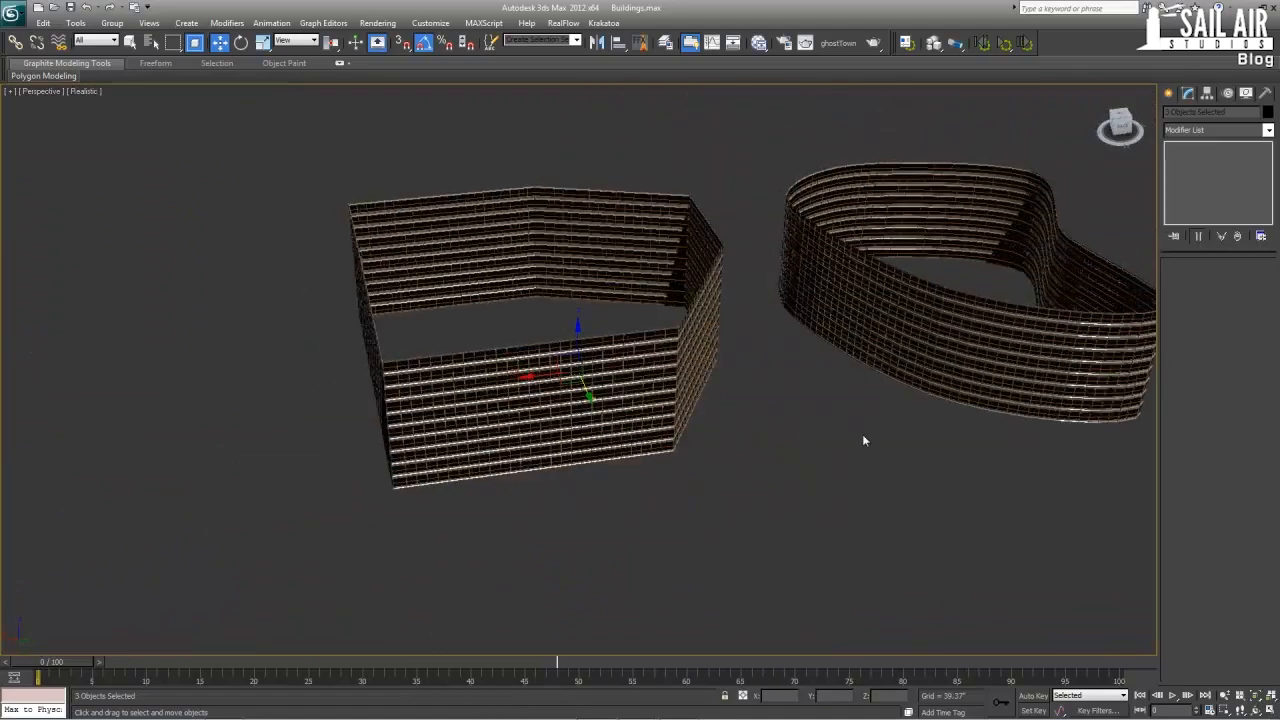
middle_drag(863, 438, 682, 495)
scroll(681, 499, up, 3)
click(680, 505)
scroll(745, 340, down, 6)
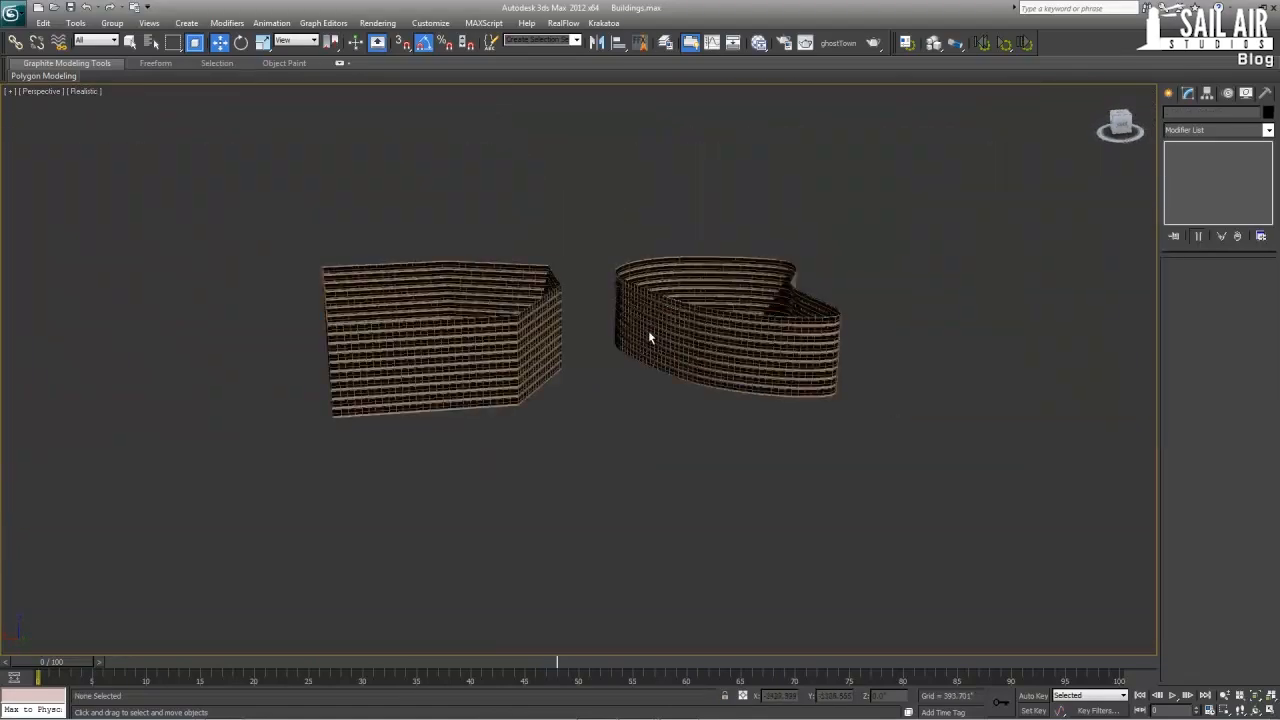
- Select the curved building's lowest floor with its spline and clone both into the empty area beyond the buildings
key(alt+w)
middle_drag(1005, 250, 894, 286)
key(alt+w)
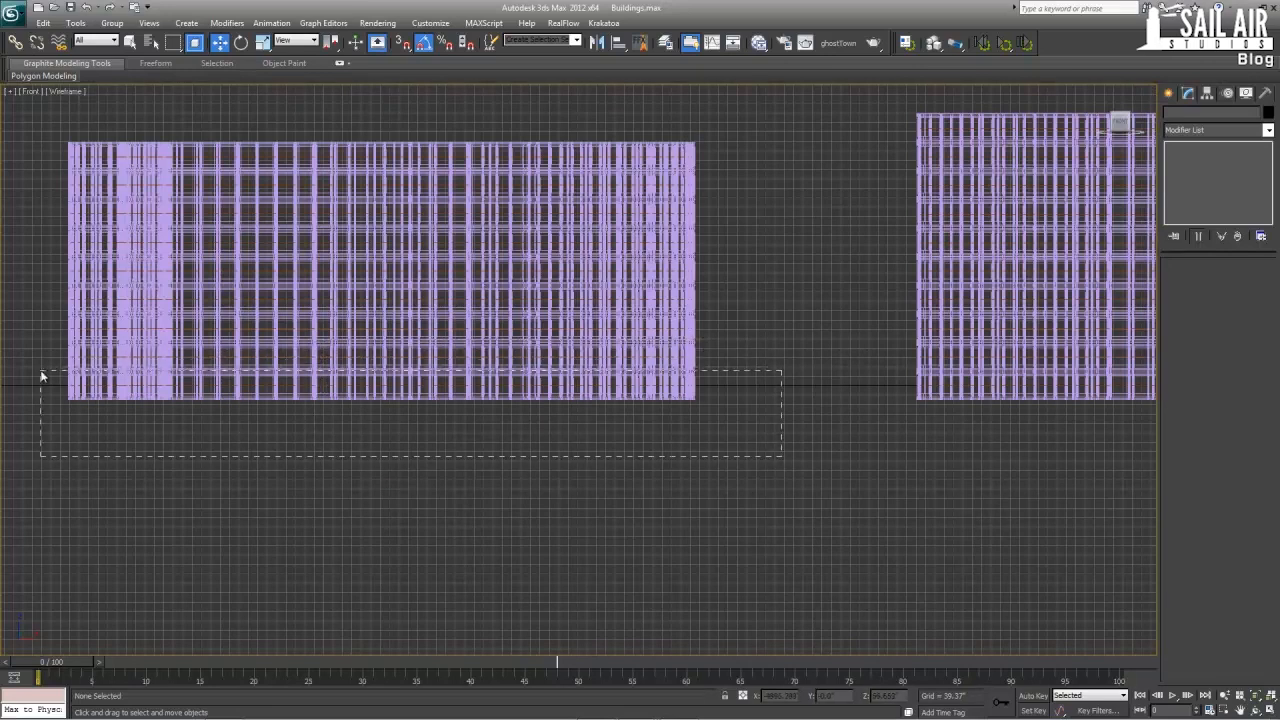
drag(42, 376, 43, 373)
key(alt+w)
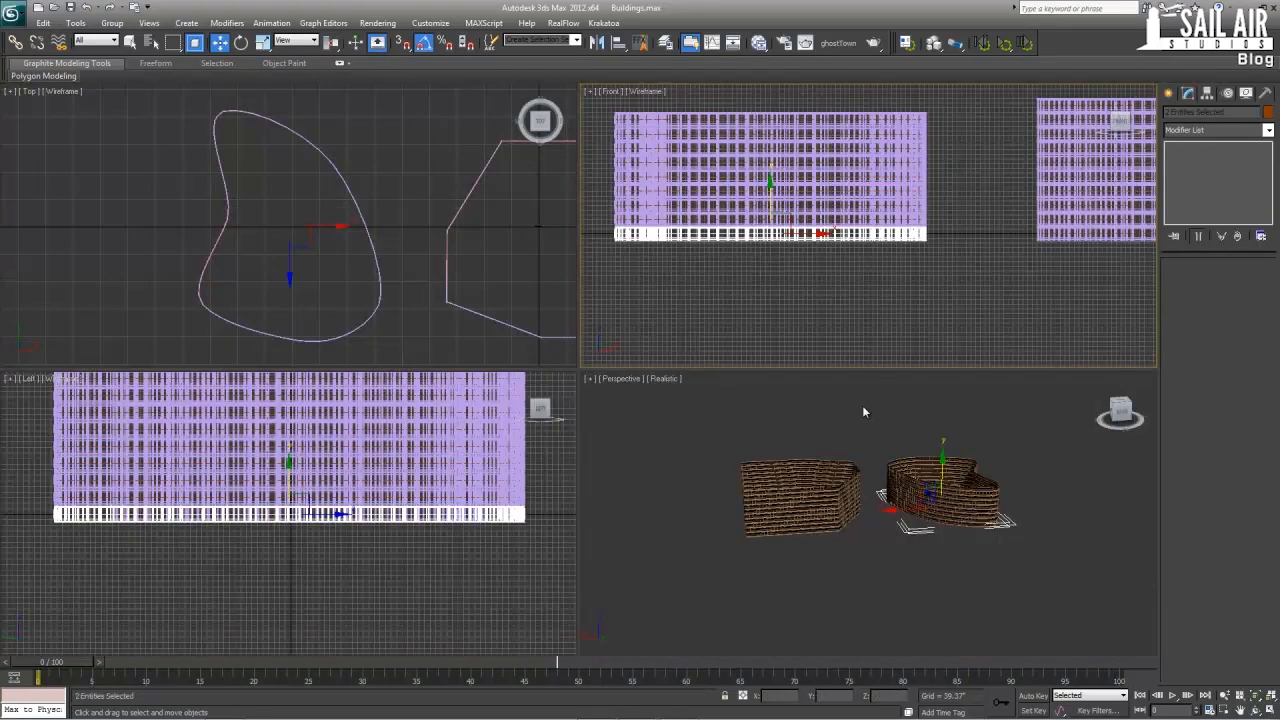
scroll(441, 238, down, 3)
mouse_move(272, 194)
mouse_down()
mouse_move(277, 100)
mouse_move(318, 63)
mouse_move(322, 80)
mouse_up()
click(641, 422)
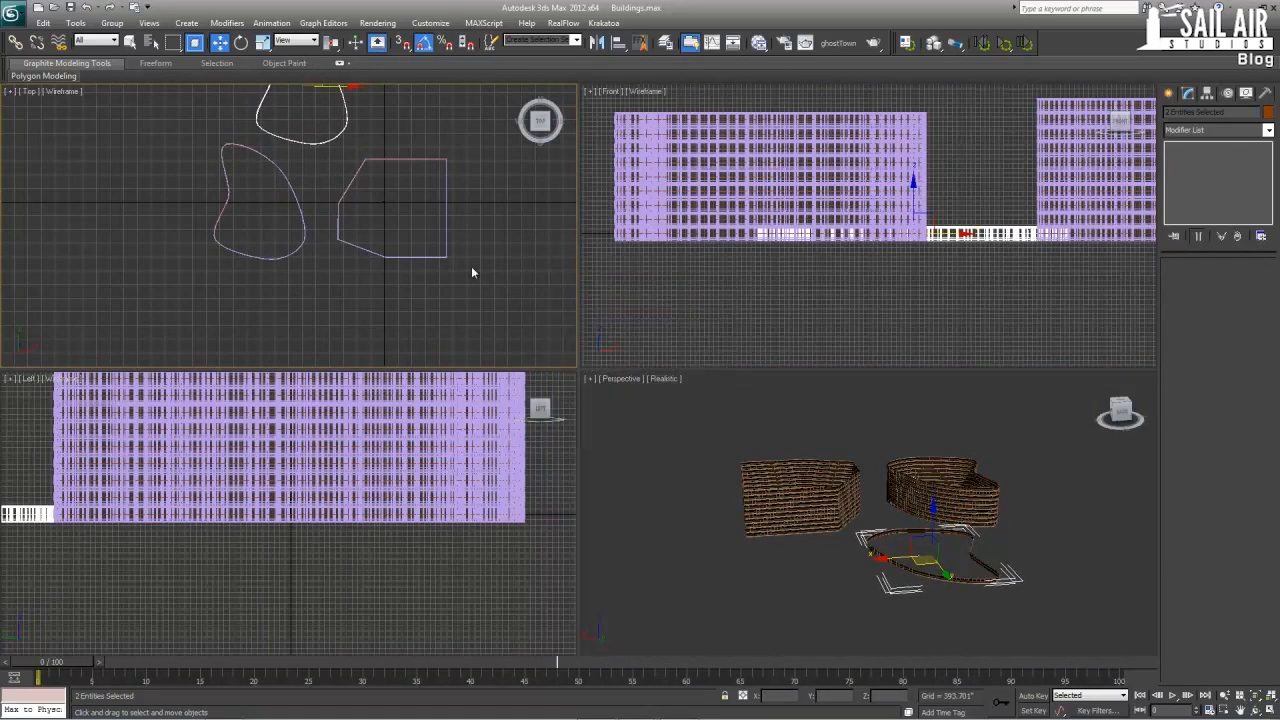
- Move the cloned curved floor and its spline farther away from the two buildings into open space
middle_drag(388, 122, 382, 207)
drag(318, 161, 341, 113)
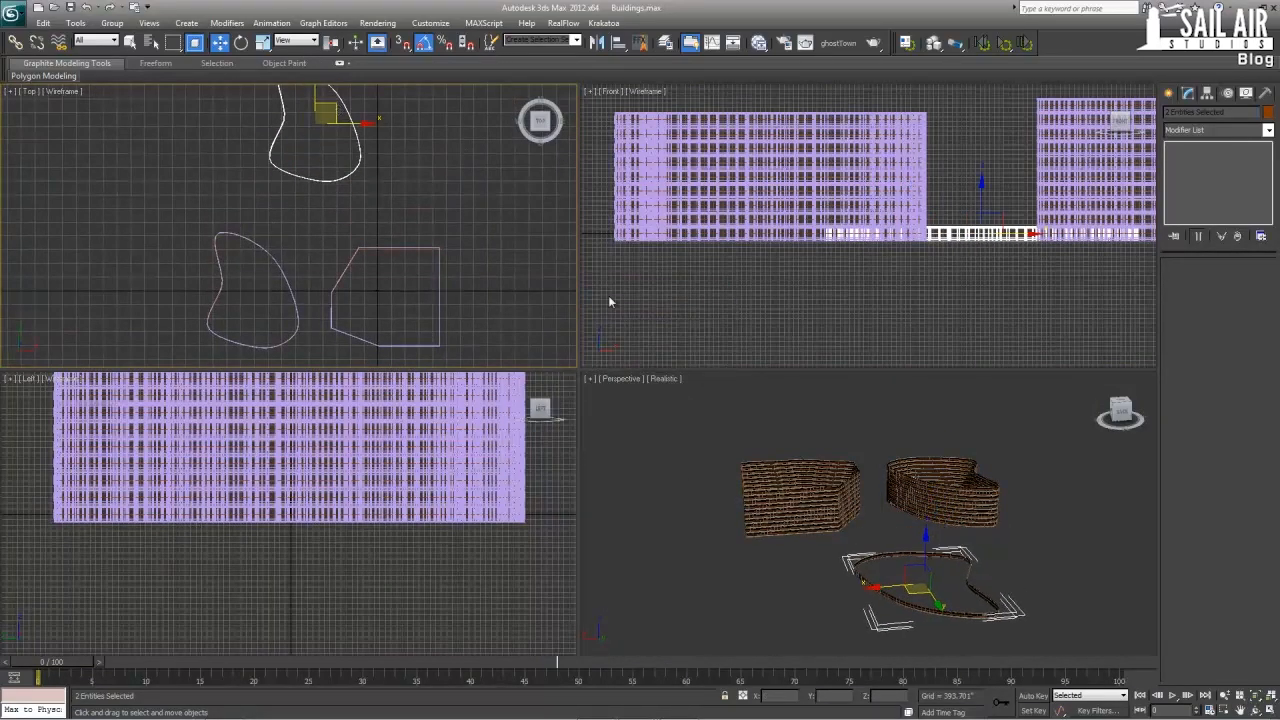
right_click(789, 470)
key(alt+w)
alt+middle_drag(668, 443, 736, 485)
scroll(736, 485, up, 3)
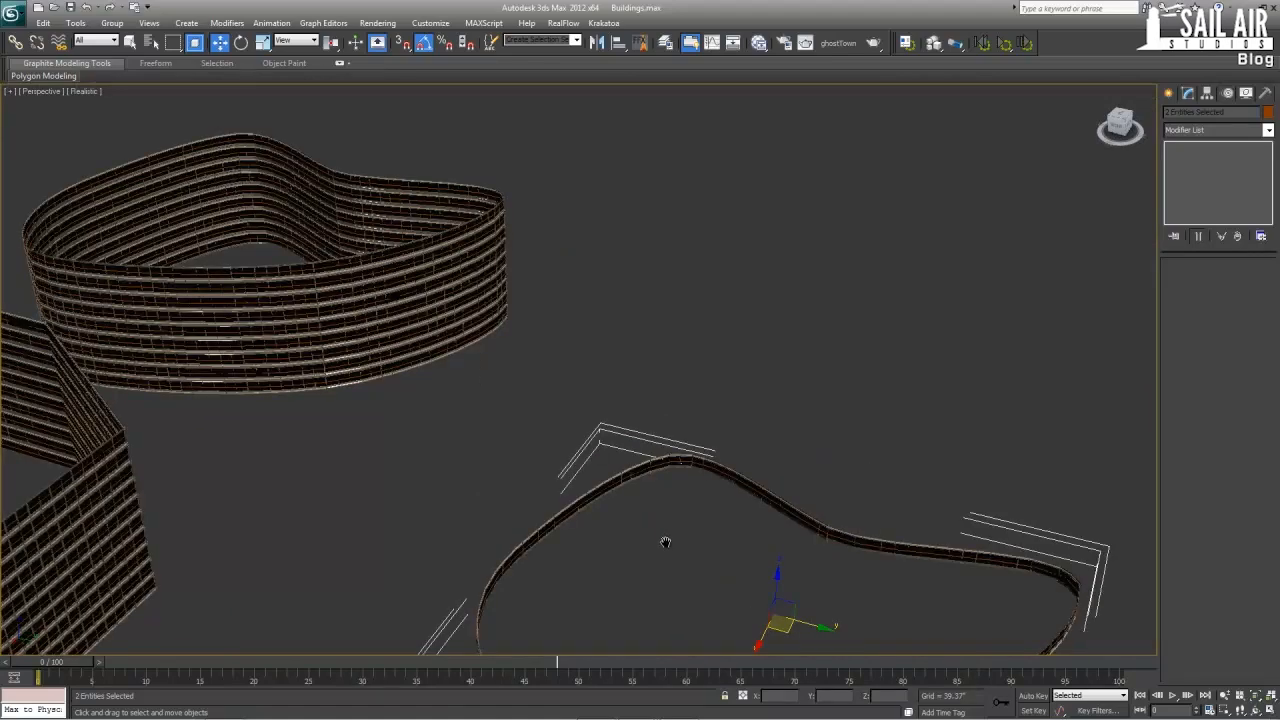
middle_drag(666, 543, 760, 417)
drag(726, 407, 786, 222)
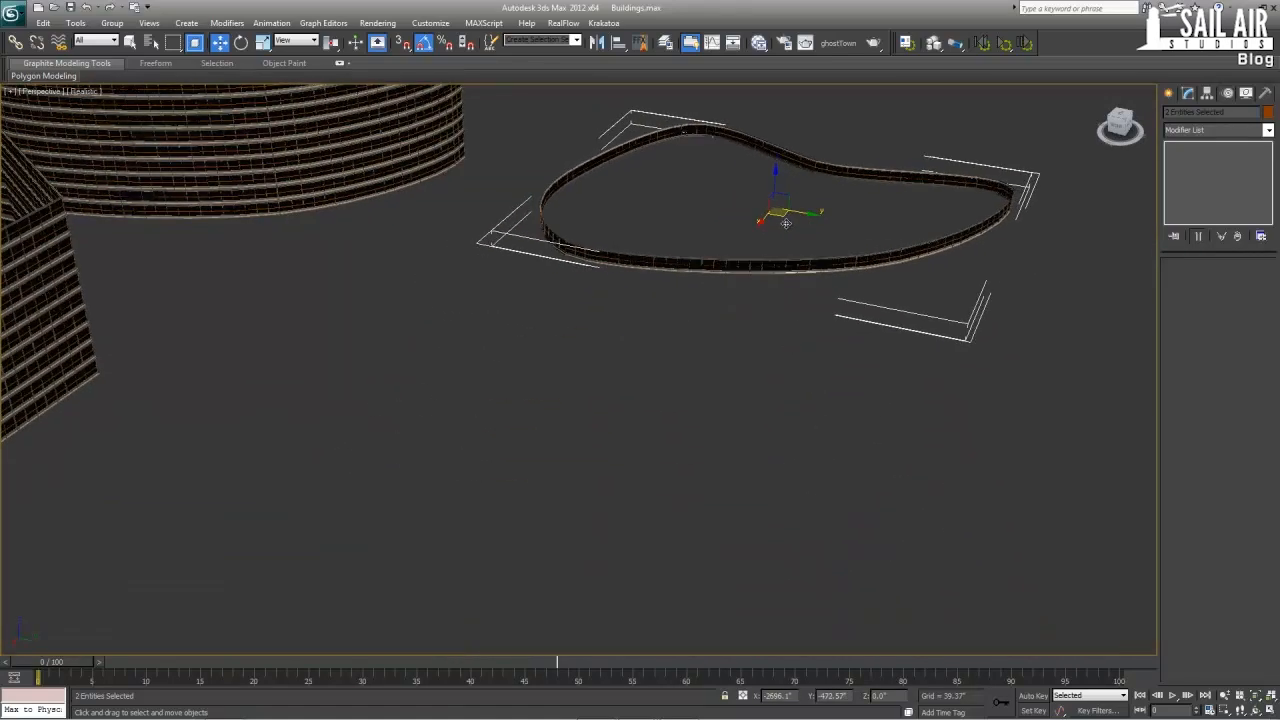
middle_drag(915, 285, 790, 388)
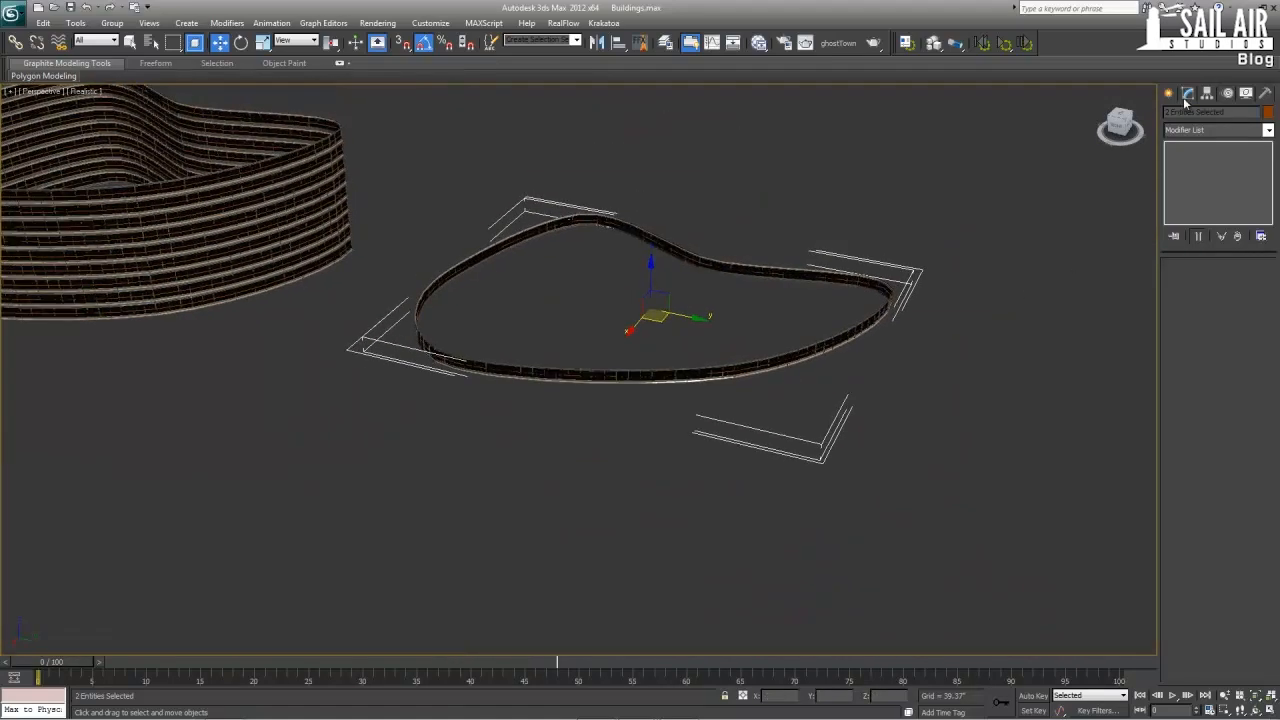
- Edit the cloned curved floor's spline at vertex level and pull its front middle vertex outward, away from the floor
click(912, 296)
scroll(731, 406, up, 4)
click(781, 395)
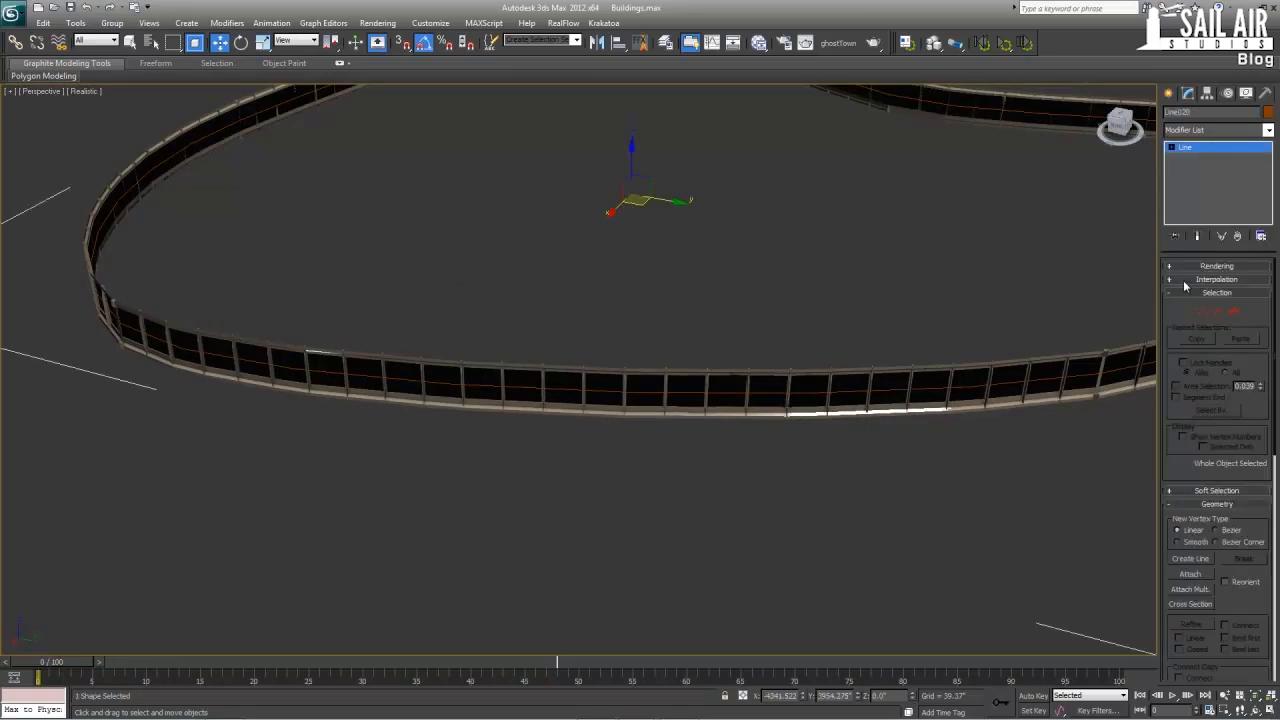
click(1200, 311)
scroll(651, 346, down, 6)
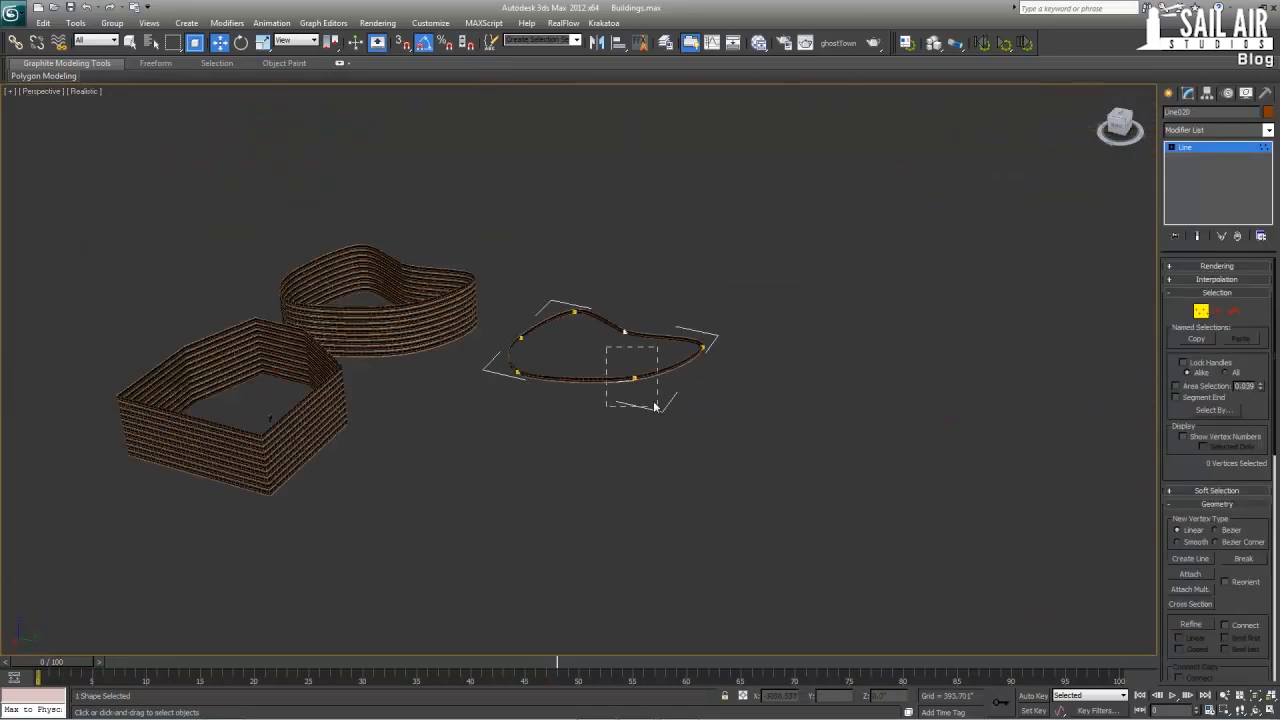
drag(654, 406, 599, 453)
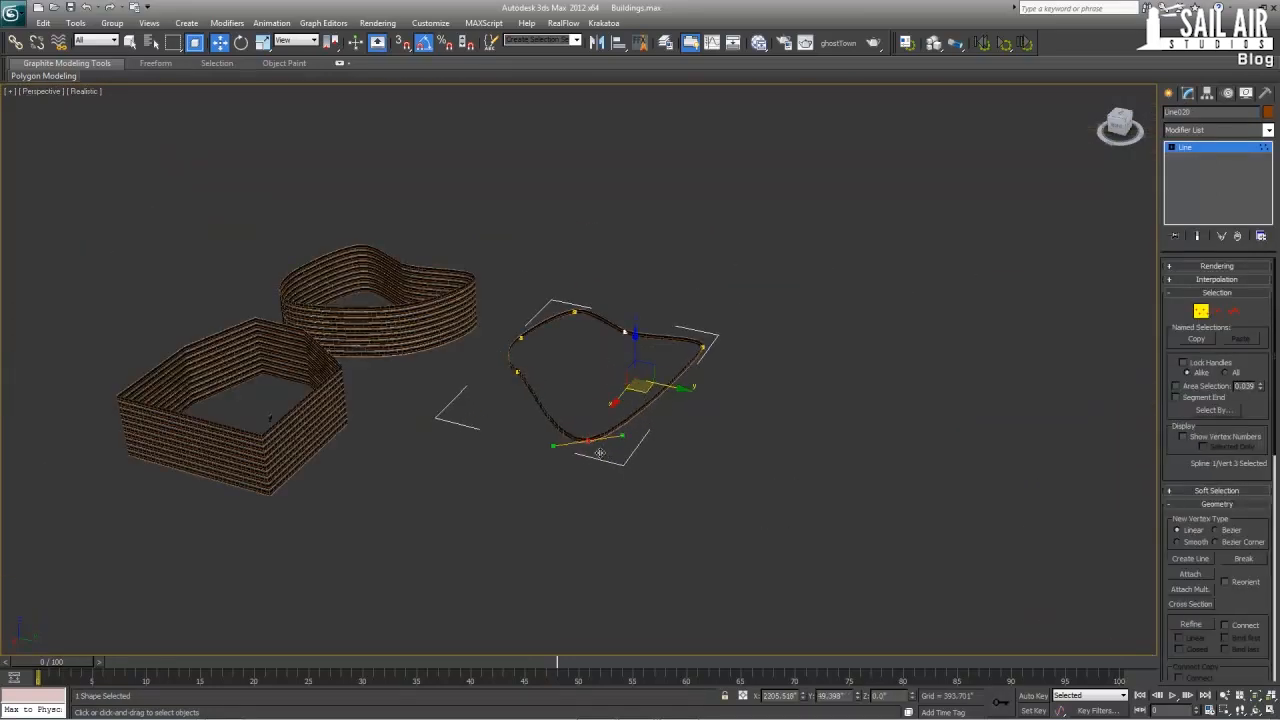
- Pull the spline's far end vertex forward and adjust the tangent handle of the front middle vertex to smooth the curve
click(704, 348)
drag(712, 357, 684, 458)
drag(617, 415, 560, 470)
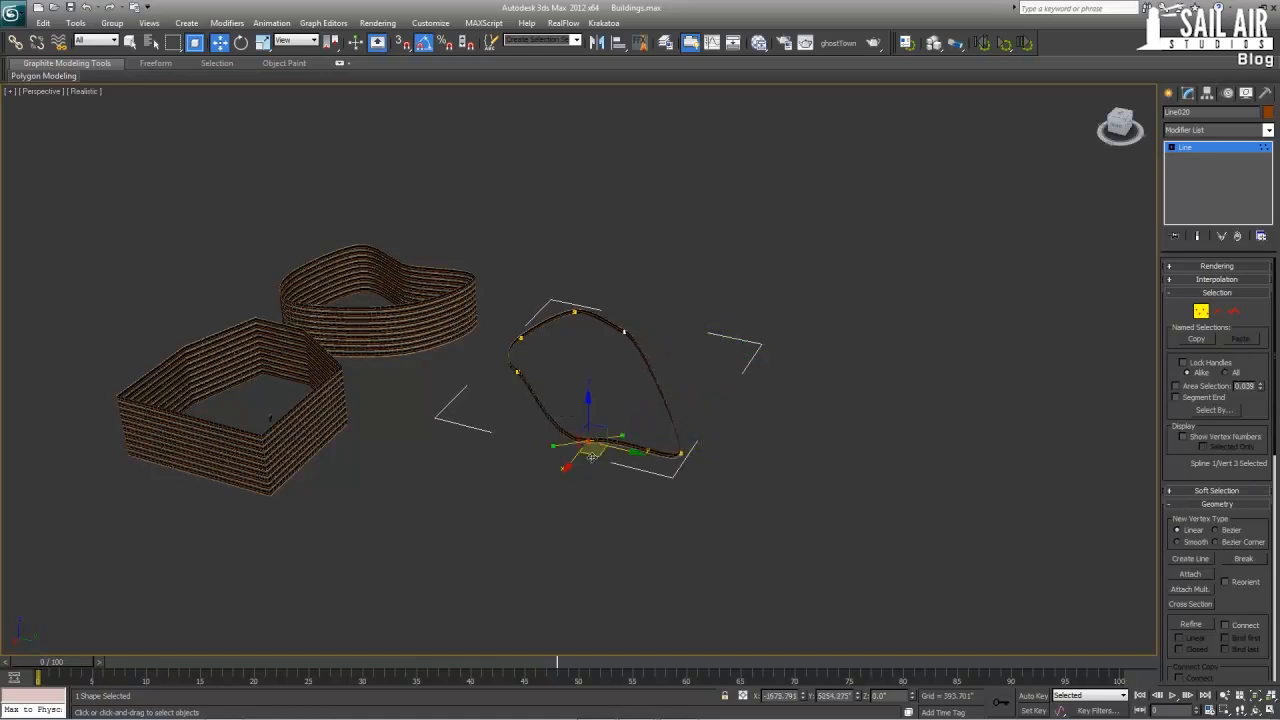
scroll(641, 469, up, 3)
drag(650, 476, 625, 519)
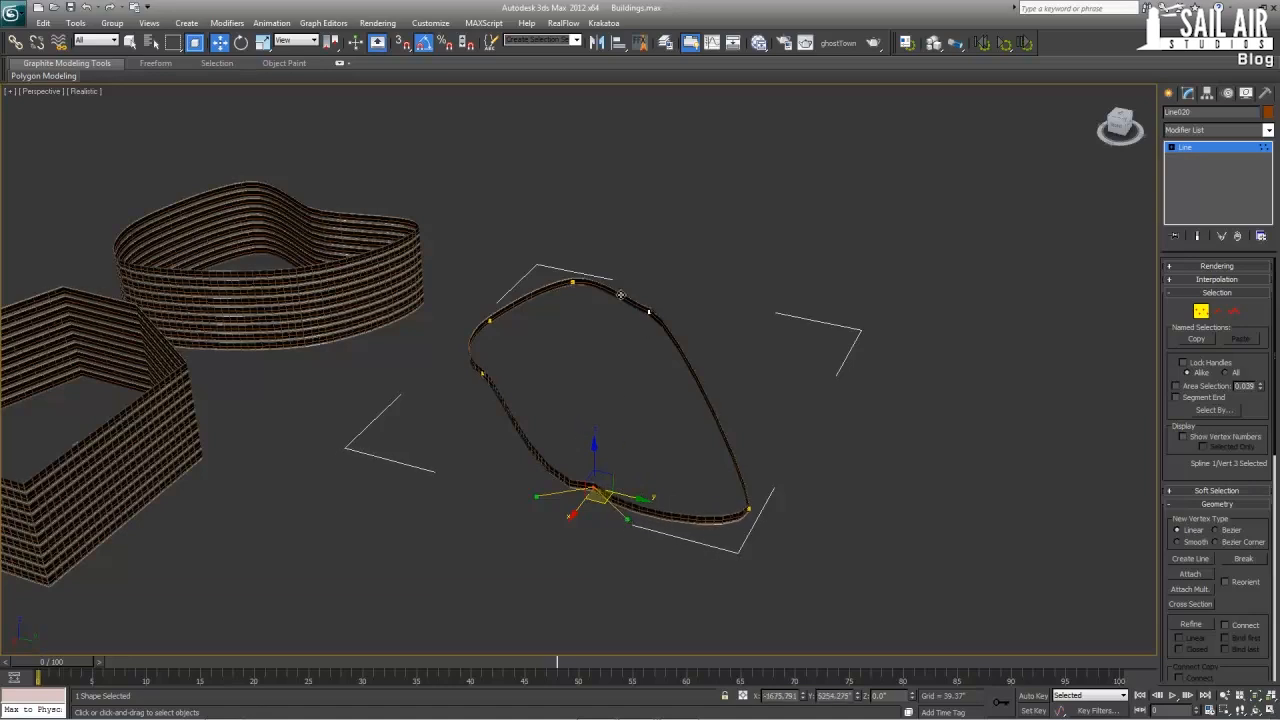
- Move the two back vertices of the spline to form a deep inward bend, and finish vertex editing
click(649, 315)
drag(656, 327, 600, 410)
click(577, 288)
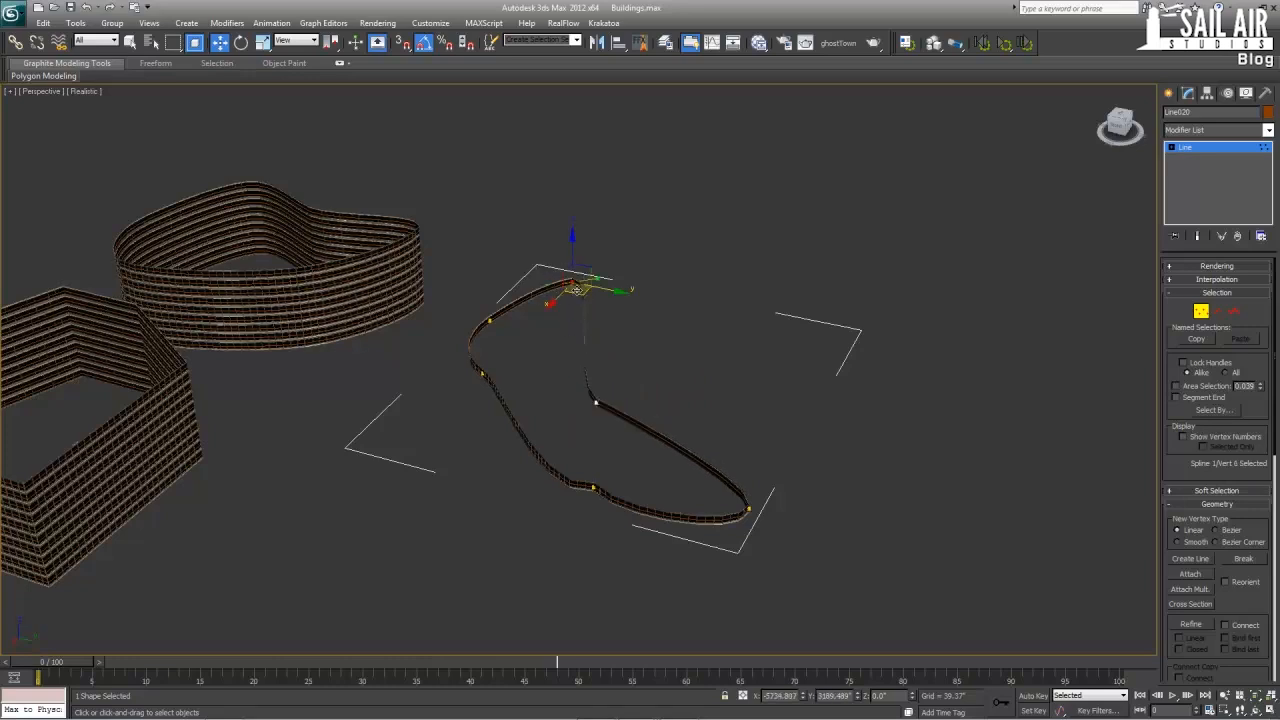
drag(574, 296, 650, 314)
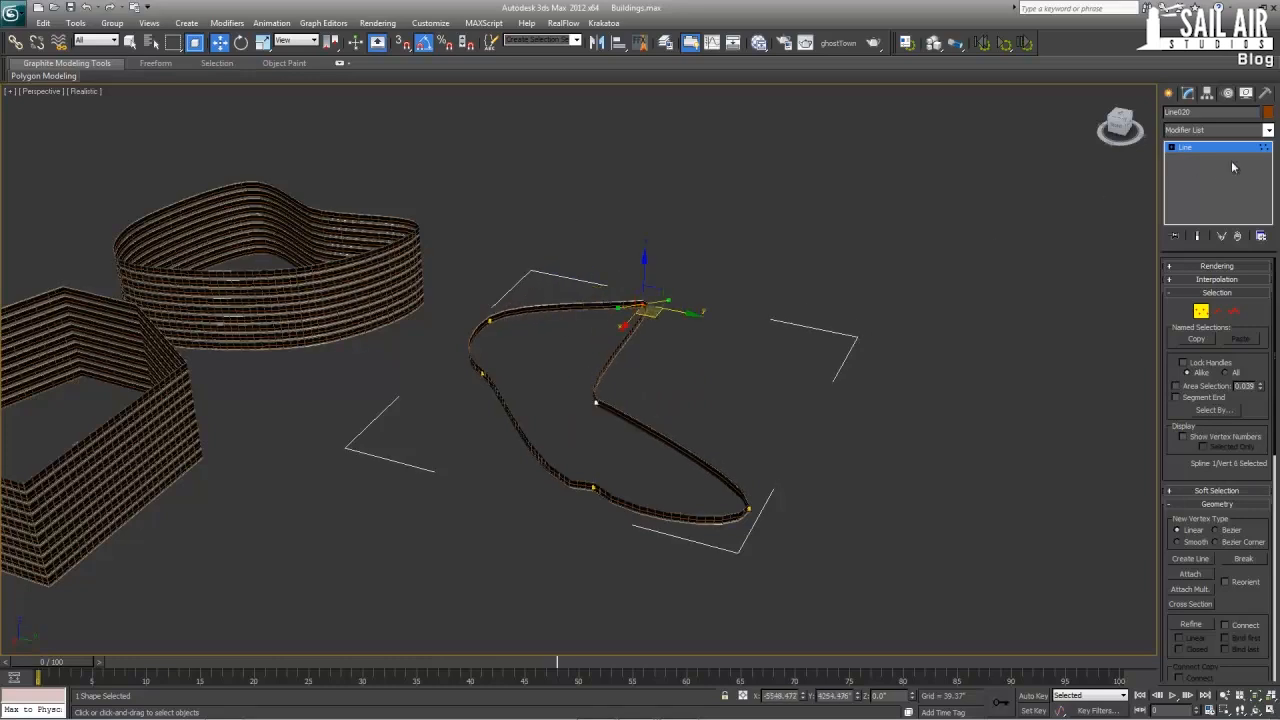
click(1209, 150)
- Select the reshaped floor with its spline and clone both upward in the Front view as a stack of copies one floor height apart
drag(868, 520, 443, 263)
key(alt+w)
right_click(905, 266)
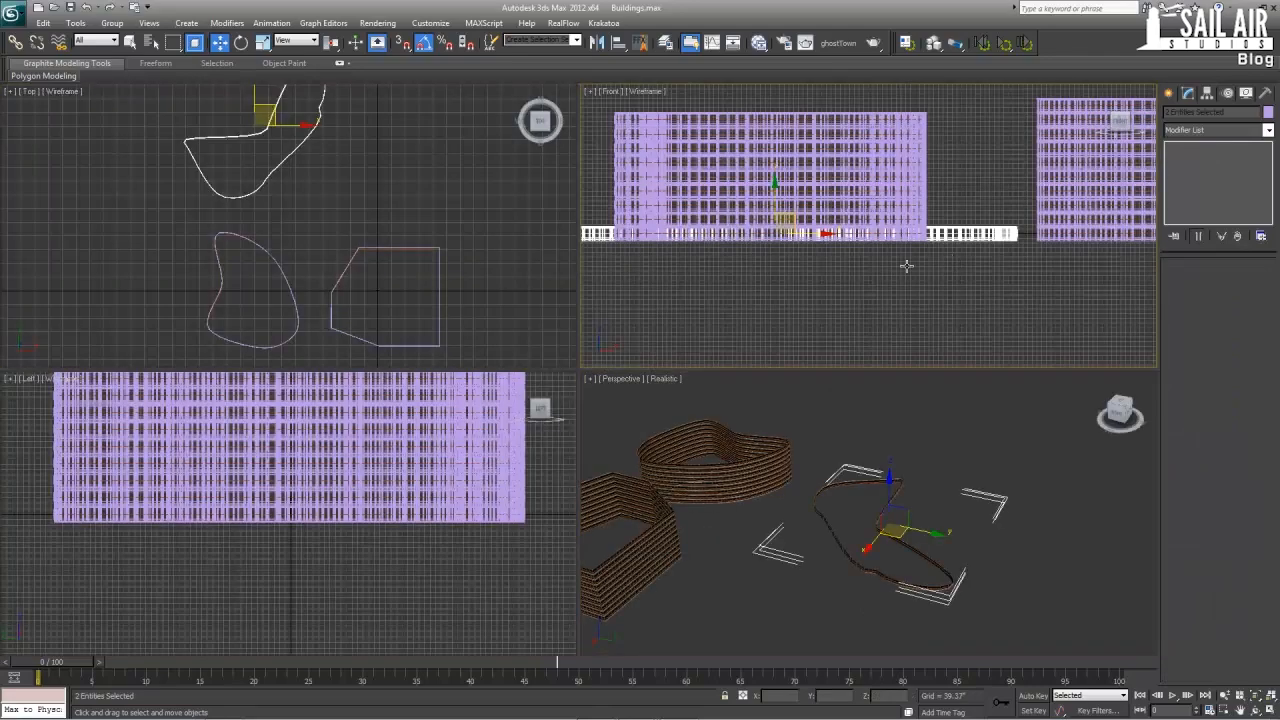
key(alt+w)
scroll(908, 219, up, 2)
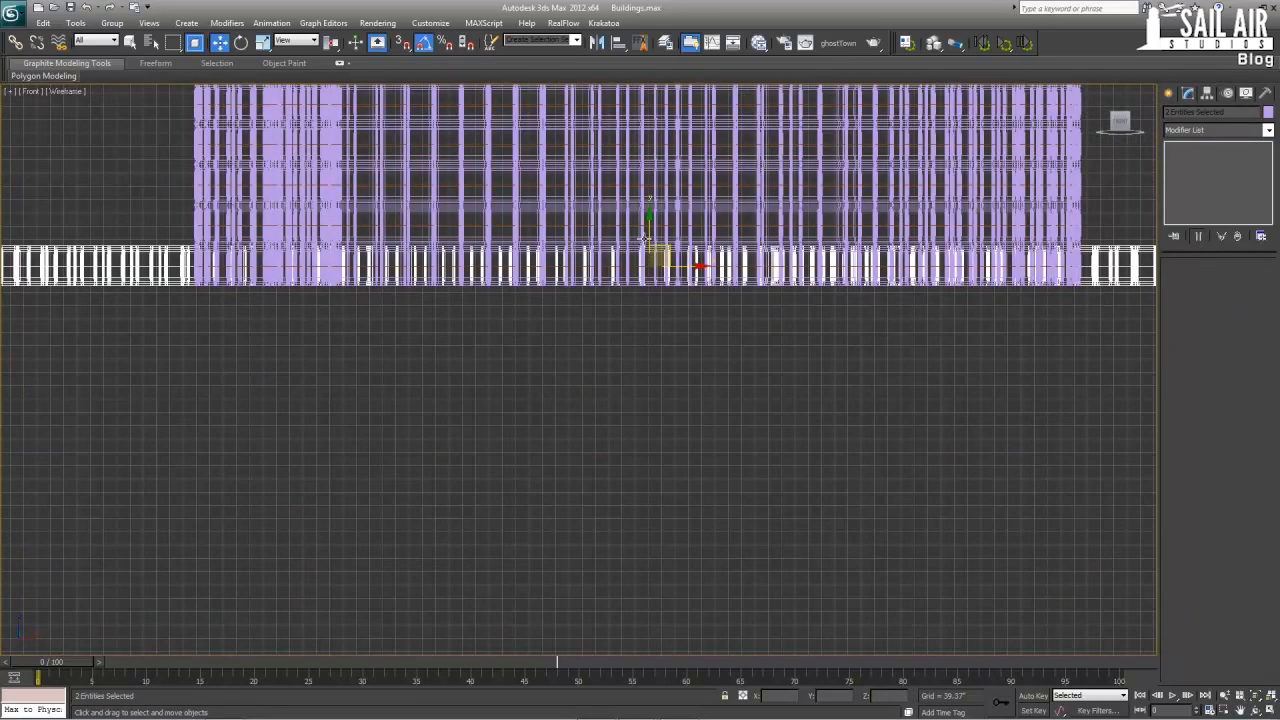
mouse_move(648, 237)
mouse_down()
mouse_move(652, 195)
mouse_move(674, 202)
mouse_up()
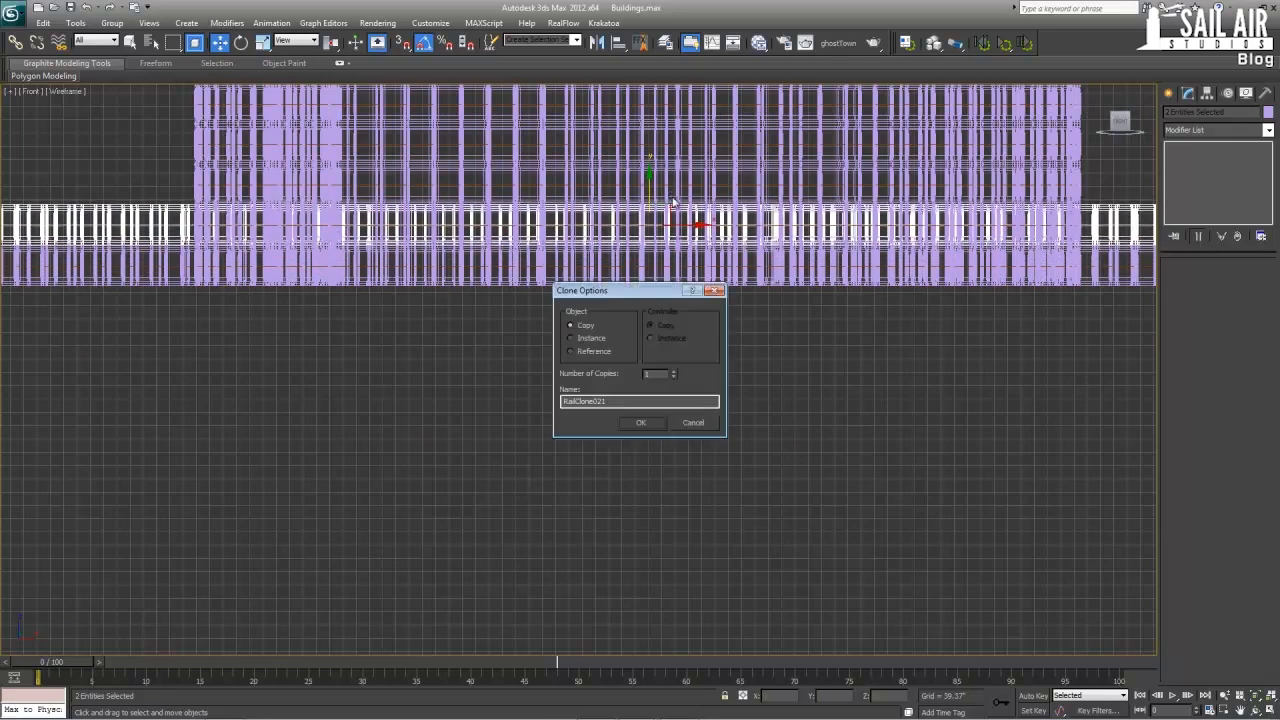
click(674, 371)
click(674, 371)
key(Return)
- Examine the newly stacked curved building from several sides in the Perspective view, together with the two earlier buildings
scroll(816, 405, down, 3)
mouse_move(780, 447)
middle_down()
mouse_move(740, 500)
mouse_move(606, 473)
mouse_move(642, 470)
middle_up()
key(alt+w)
click(1006, 442)
key(alt+w)
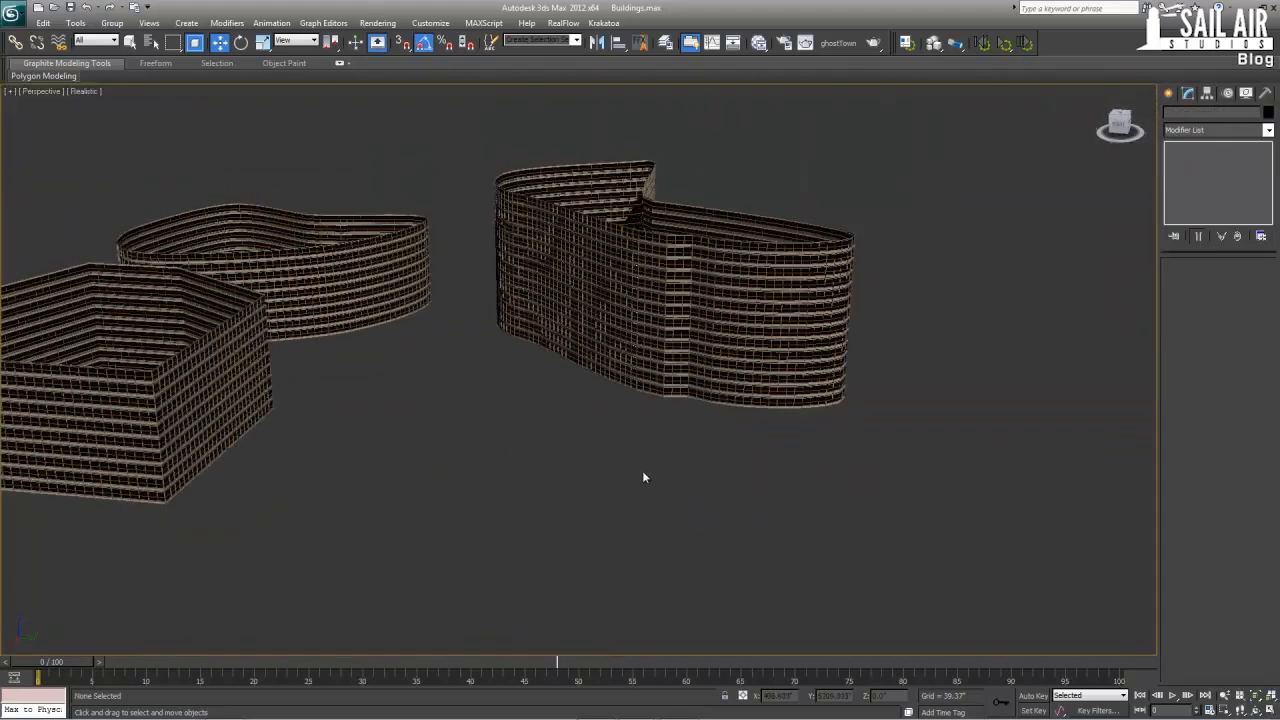
scroll(642, 470, down, 3)
scroll(536, 454, up, 5)
scroll(535, 455, up, 2)
middle_drag(560, 499, 497, 371)
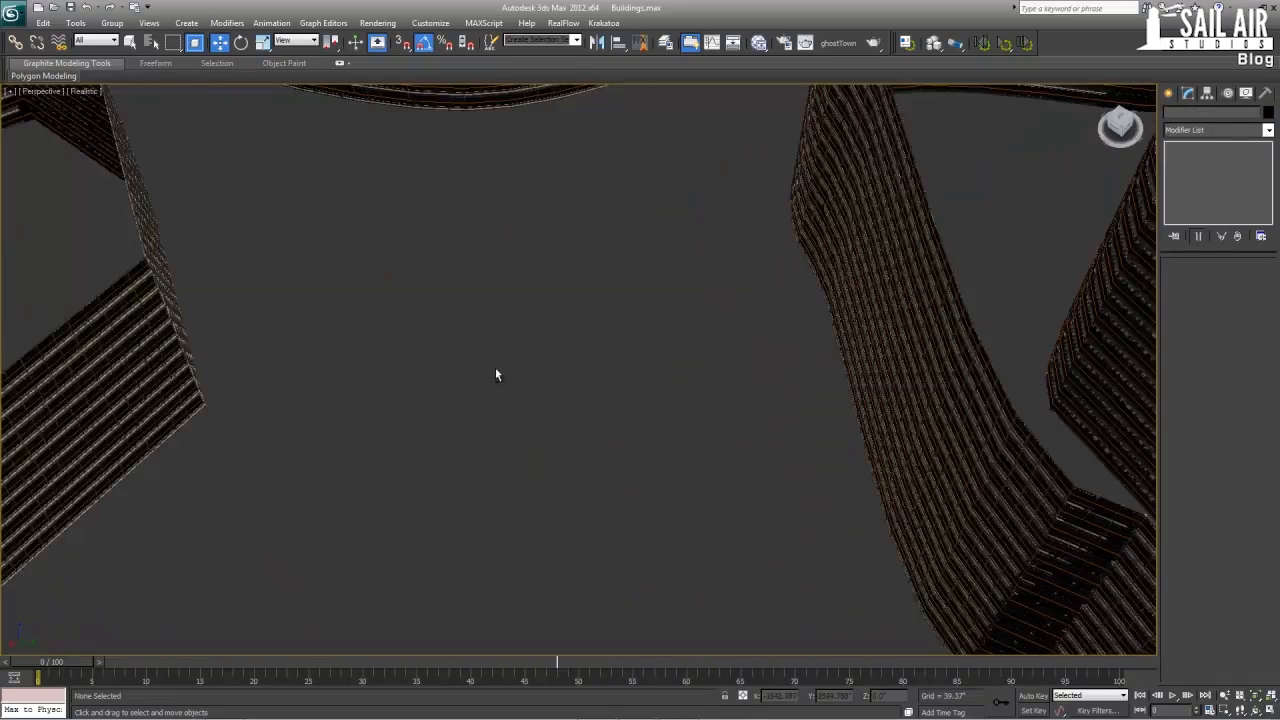
scroll(567, 392, down, 6)
alt+middle_drag(668, 407, 558, 404)
scroll(547, 332, up, 4)
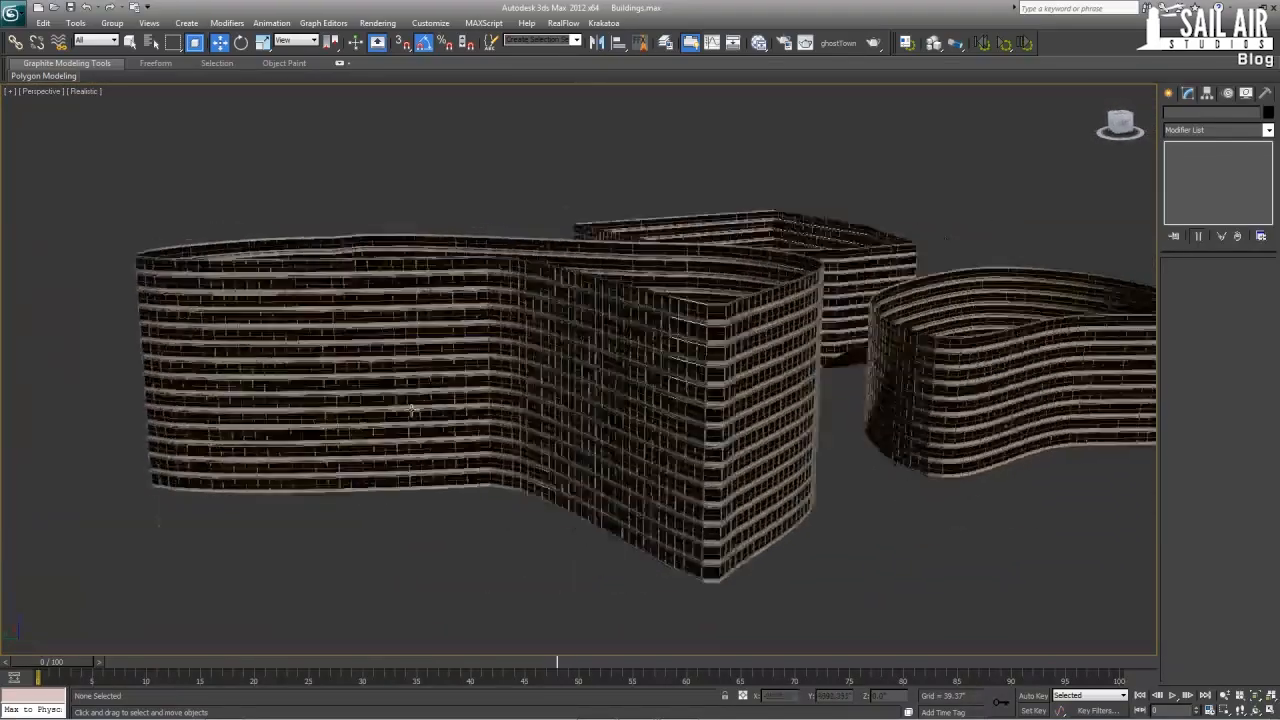
- Inspect the facades up close and with edged faces displayed, and restore the plain realistic shading
scroll(558, 404, up, 8)
key(F4)
scroll(558, 404, down, 10)
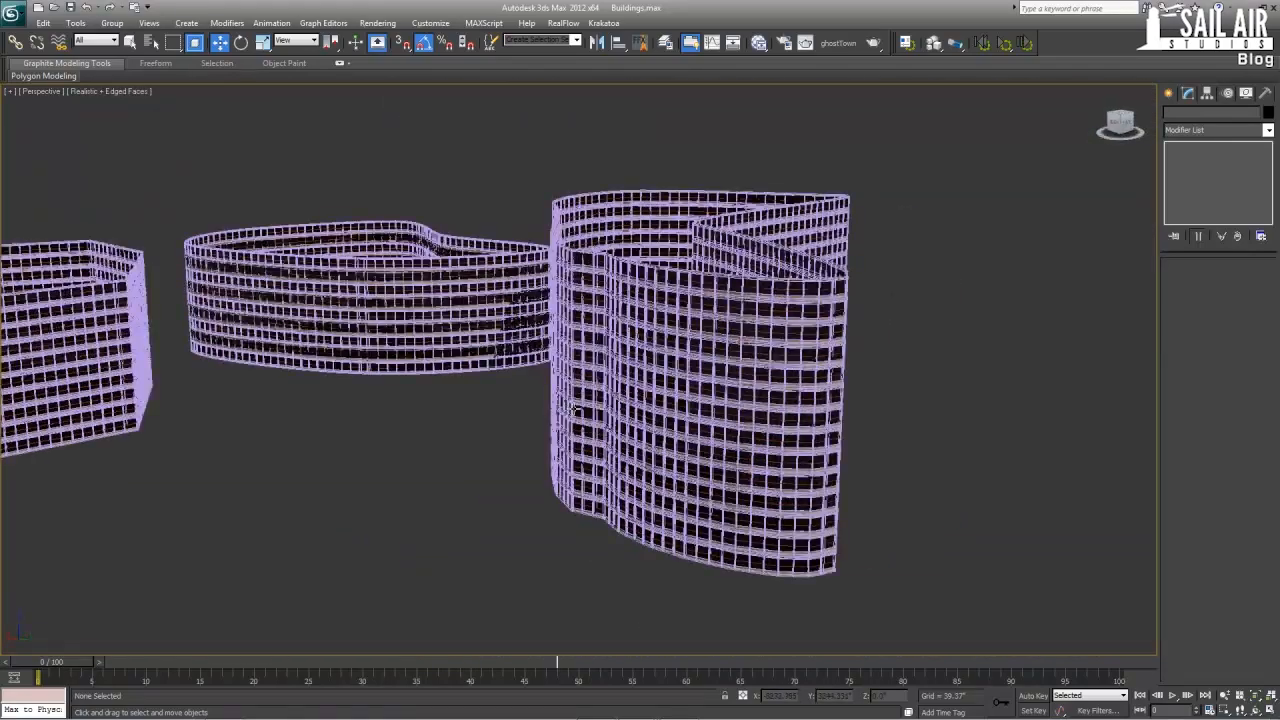
alt+middle_drag(573, 408, 620, 438)
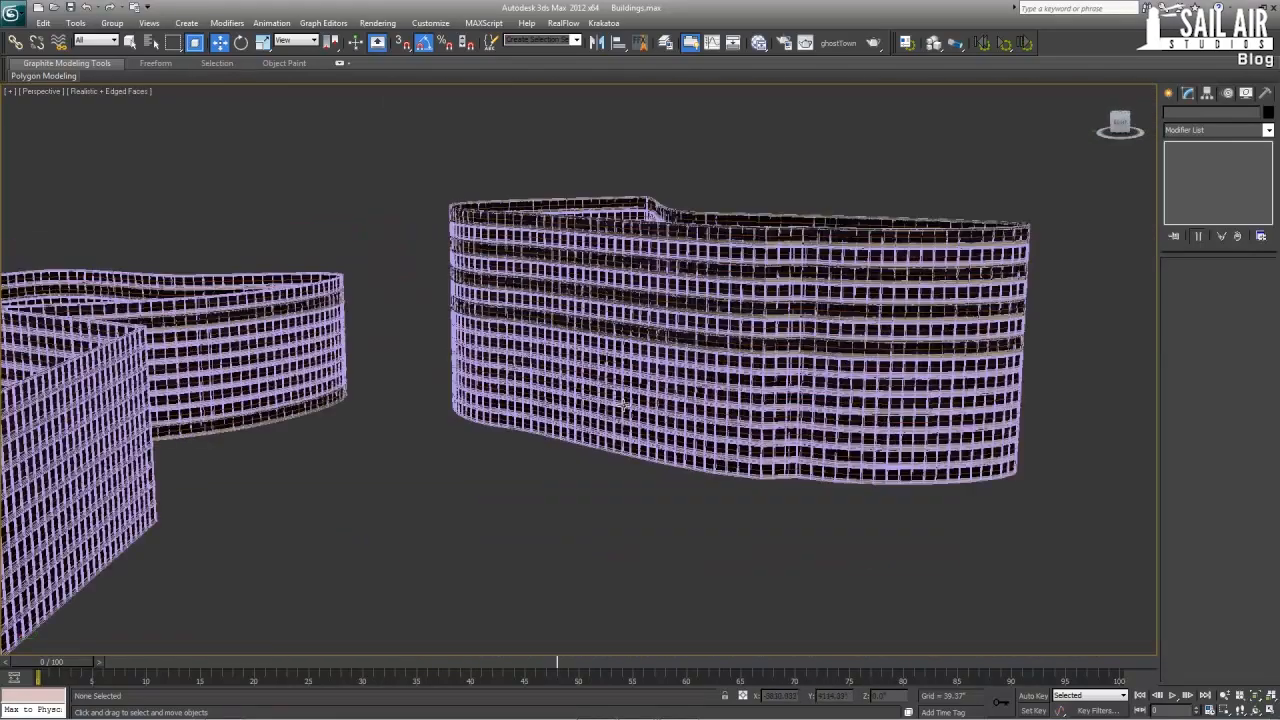
key(F4)
scroll(620, 438, up, 4)
scroll(570, 476, down, 4)
- Draw a circle spline on the open ground between the three buildings
middle_drag(549, 474, 702, 635)
middle_drag(702, 635, 937, 305)
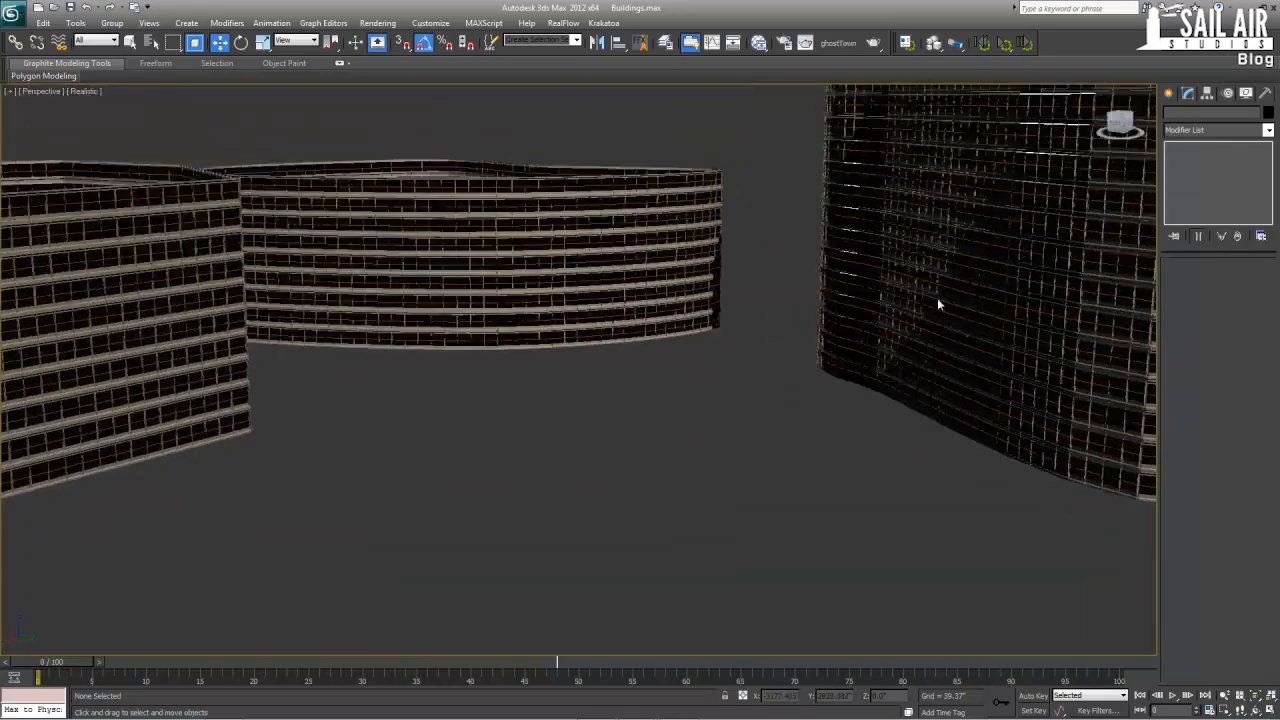
click(1168, 94)
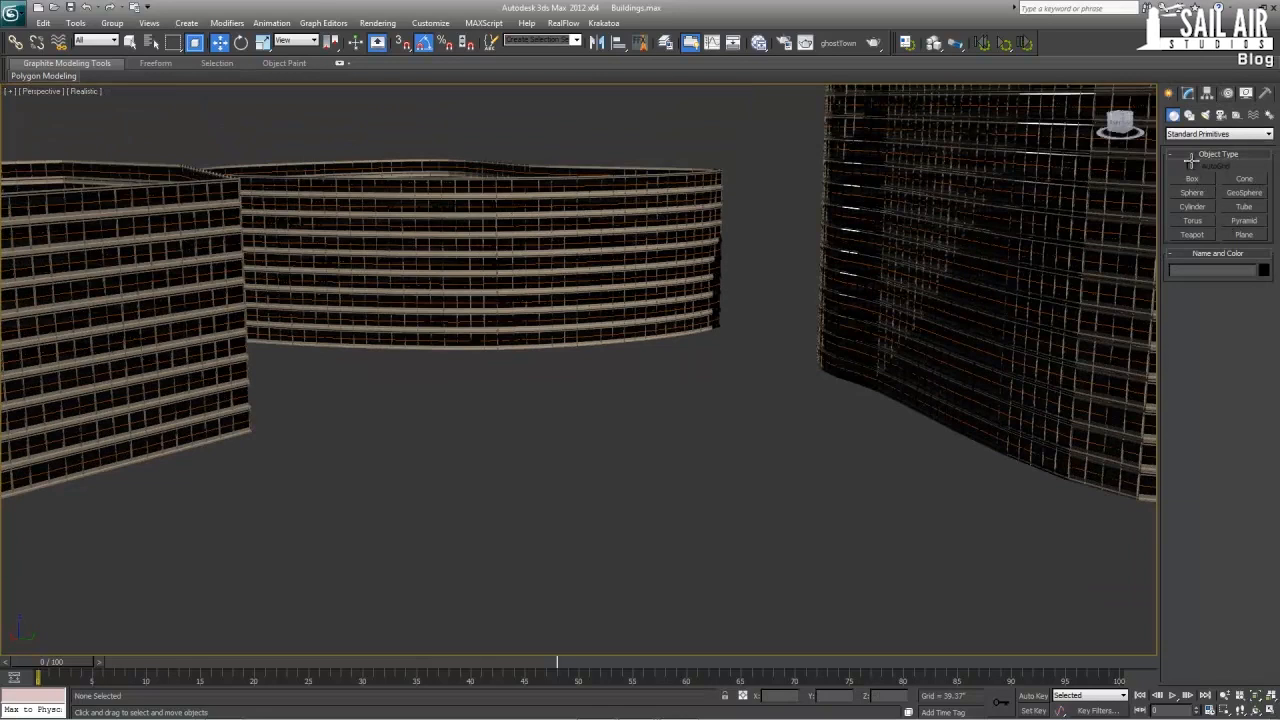
click(1190, 116)
click(1192, 204)
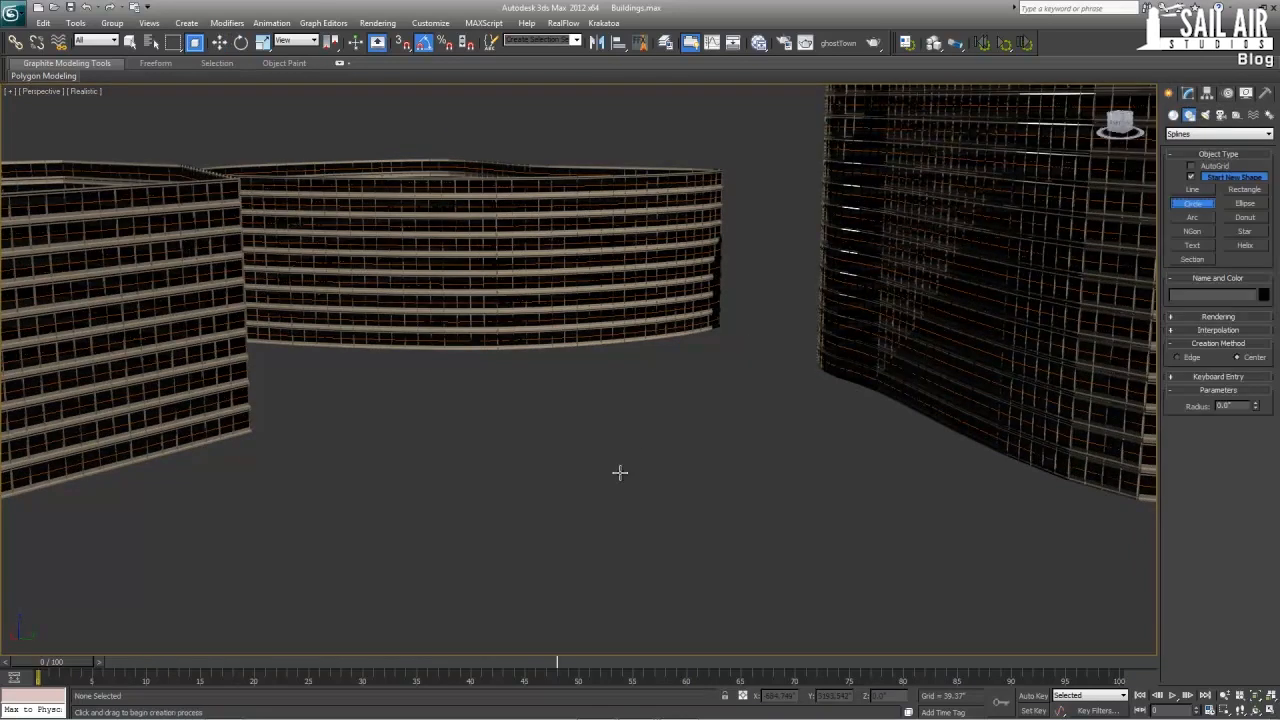
drag(564, 478, 617, 506)
right_click(614, 502)
drag(565, 430, 594, 470)
key(w)
- Set the circle's radius to 500 inches and shift the circle slightly on the ground between the buildings
click(1187, 92)
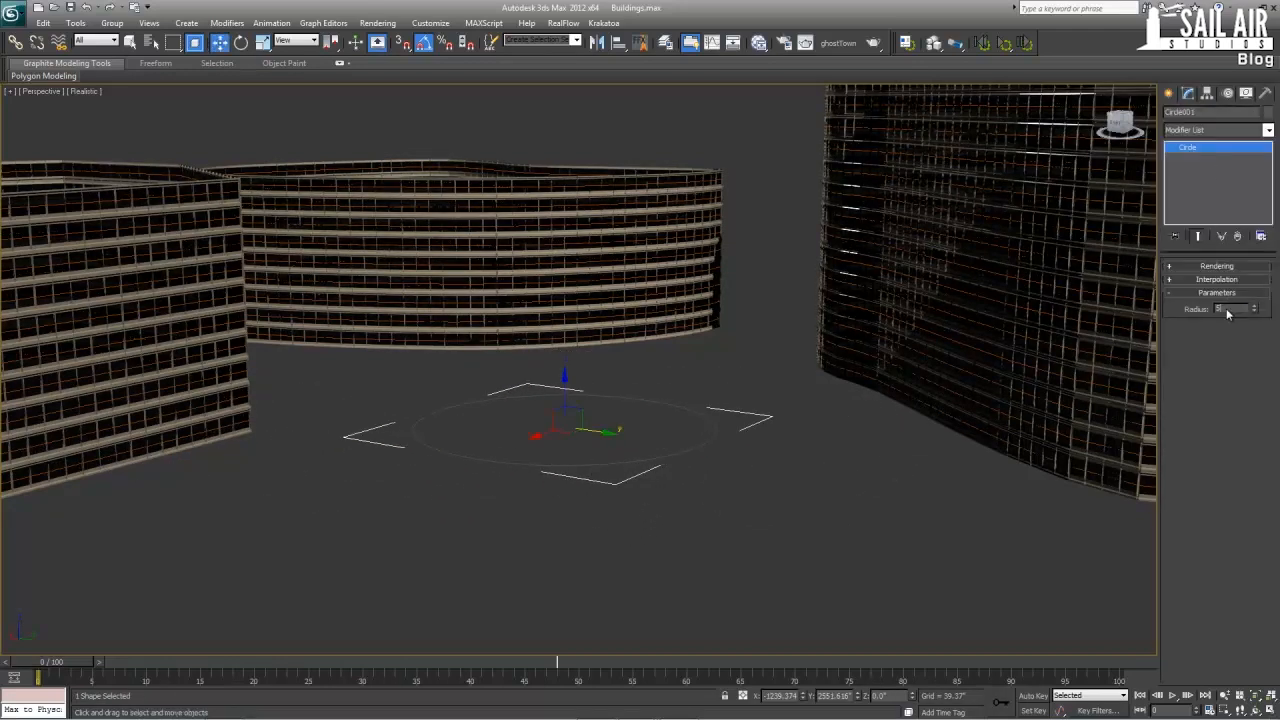
key(Return)
alt+middle_drag(603, 419, 597, 464)
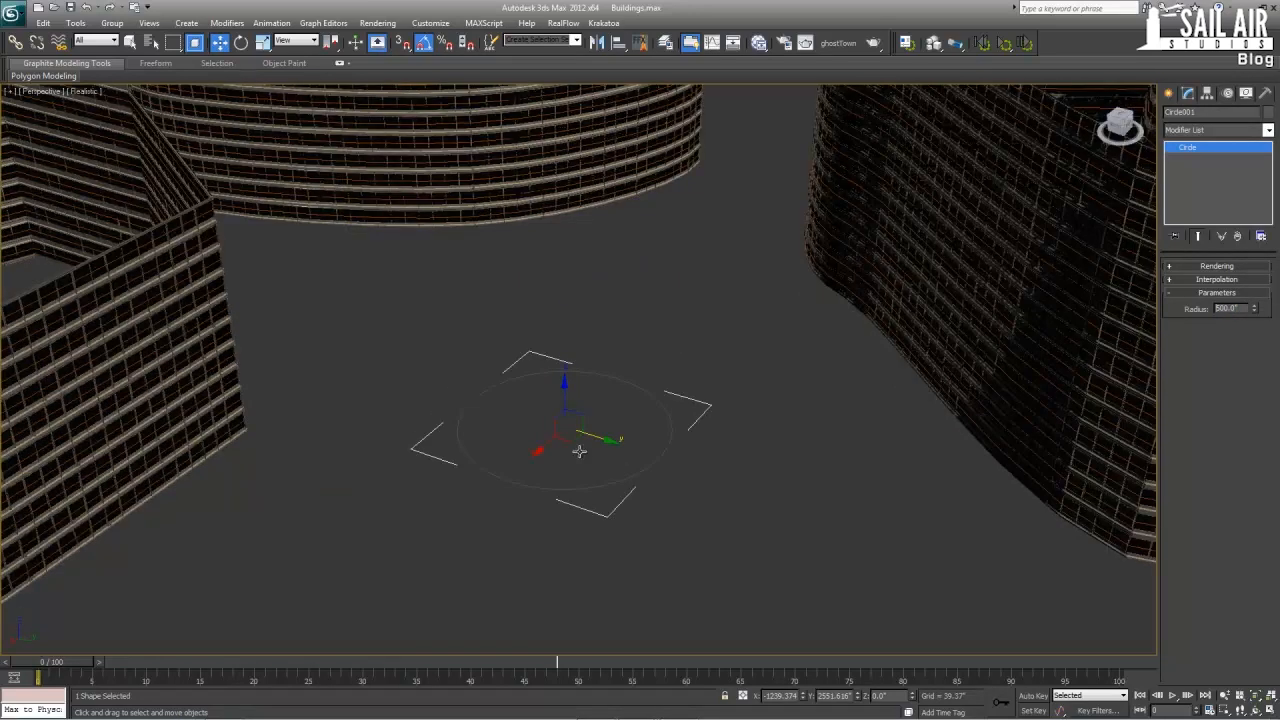
drag(579, 451, 603, 444)
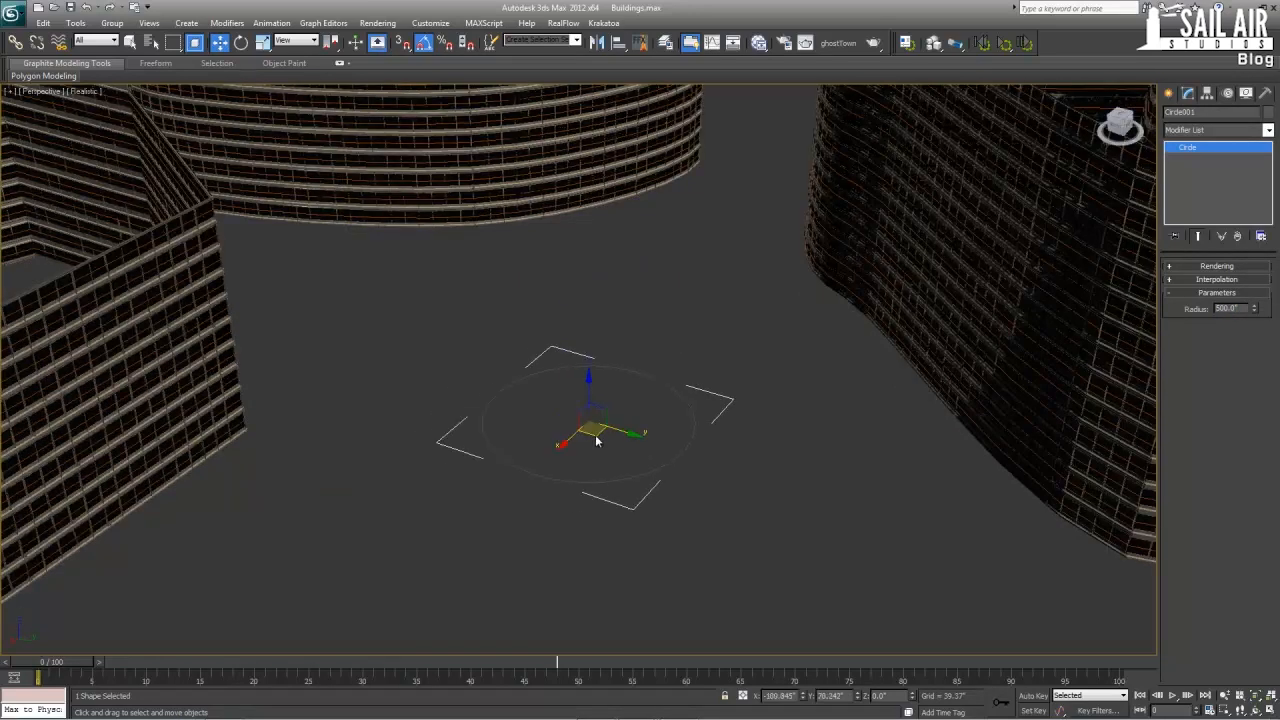
- Create a RailClone Lite object from the Itoo Software set inside the circle
click(1168, 92)
click(1174, 116)
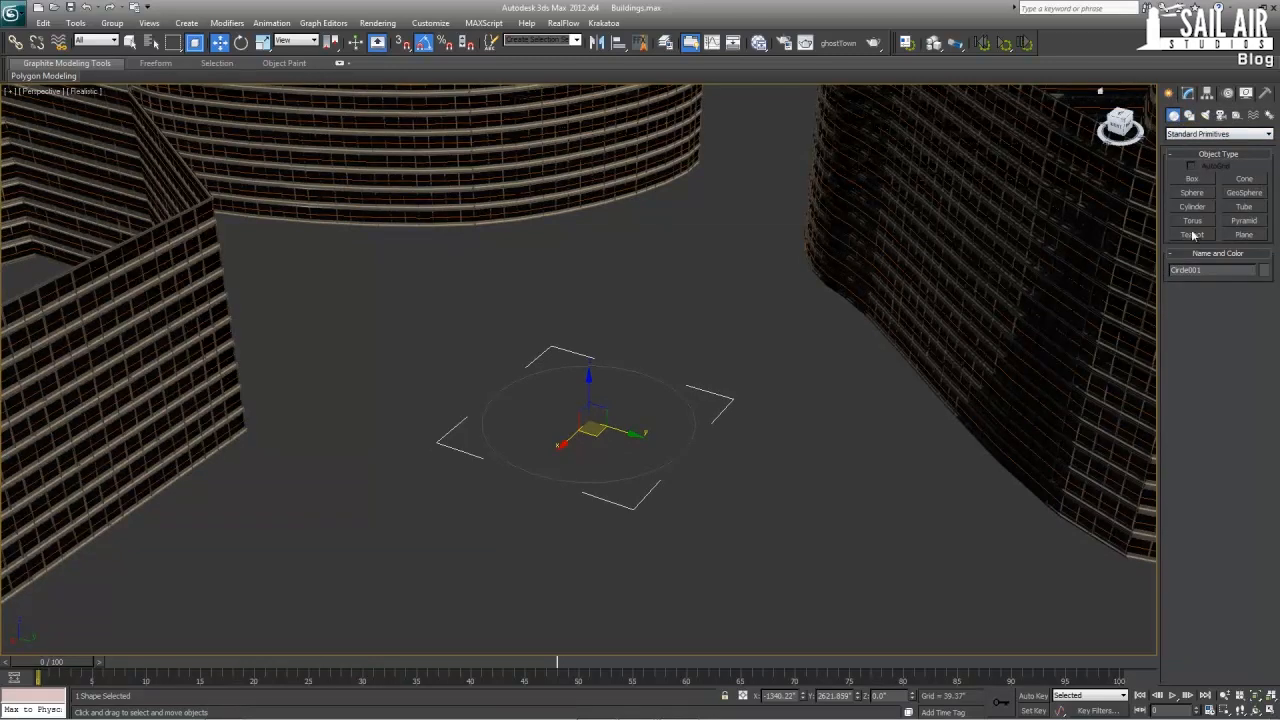
click(1192, 135)
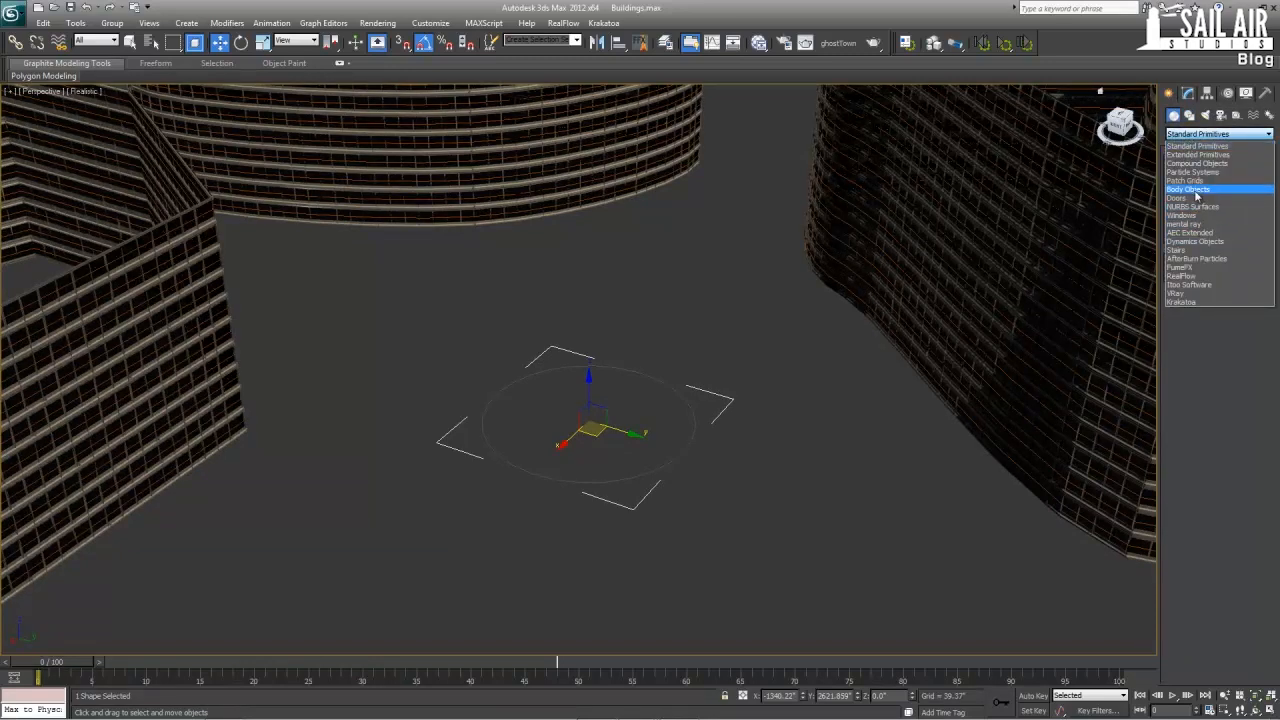
click(1188, 285)
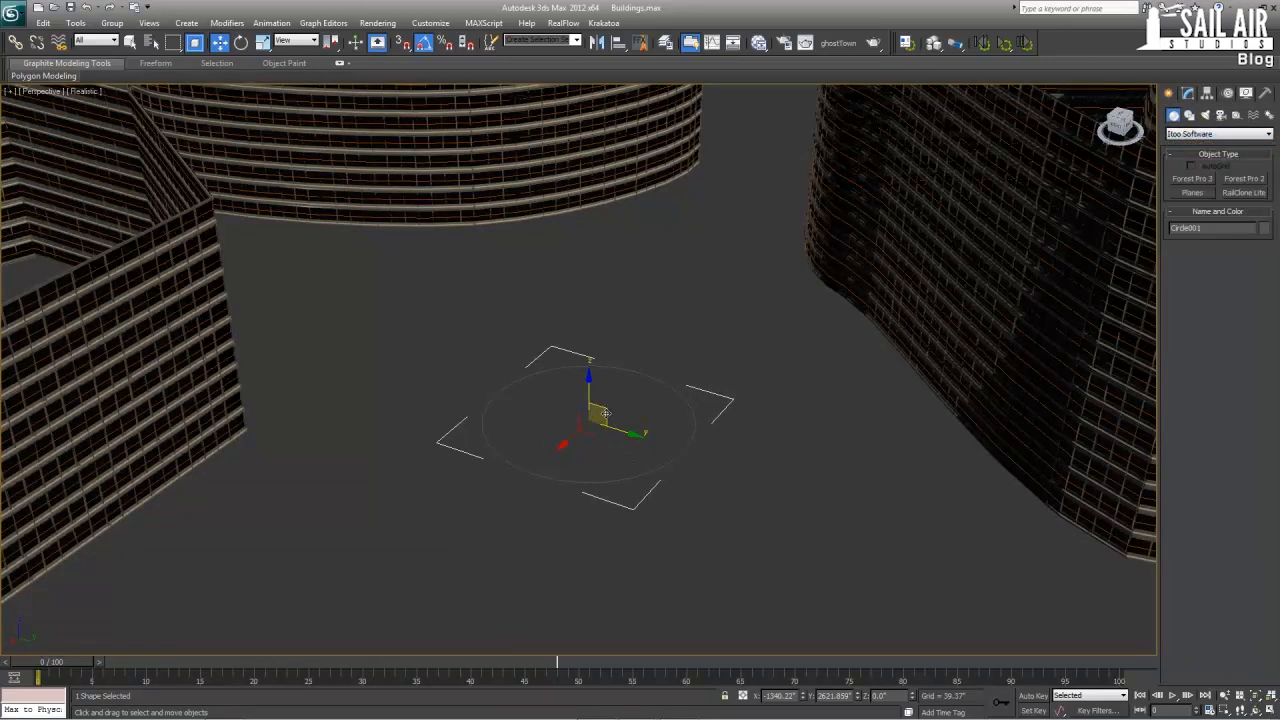
click(1243, 193)
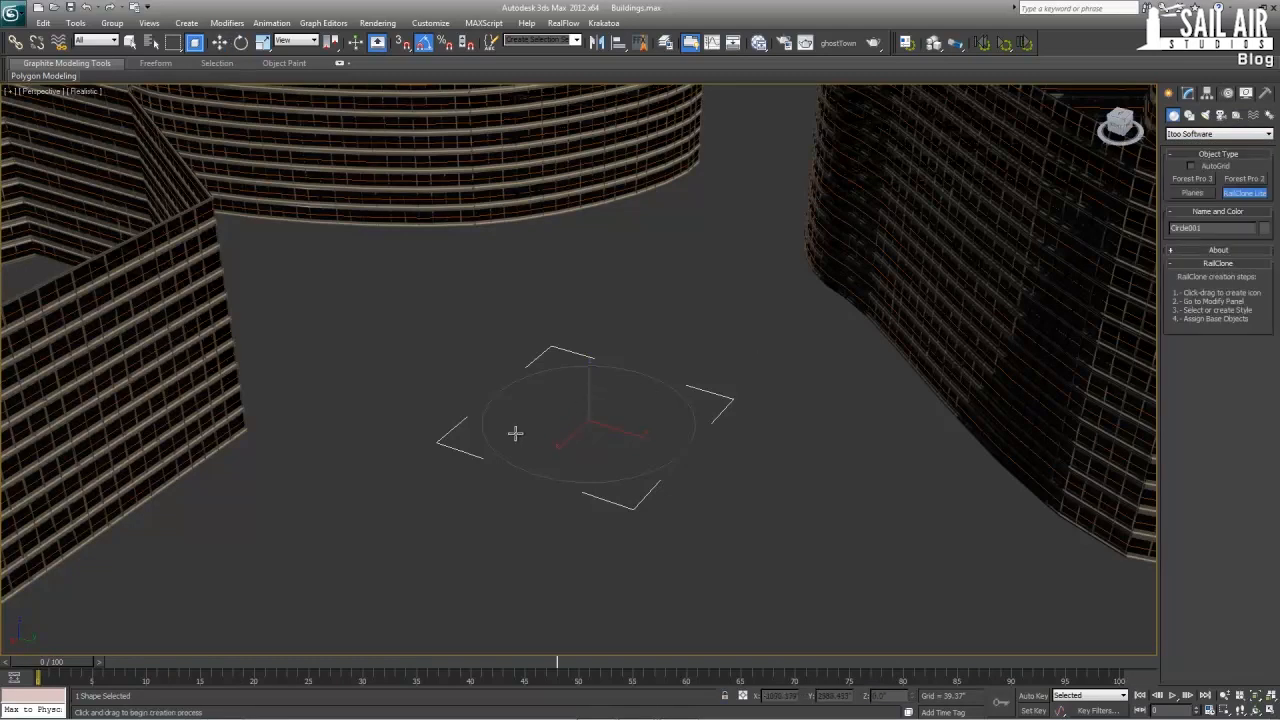
drag(565, 428, 568, 443)
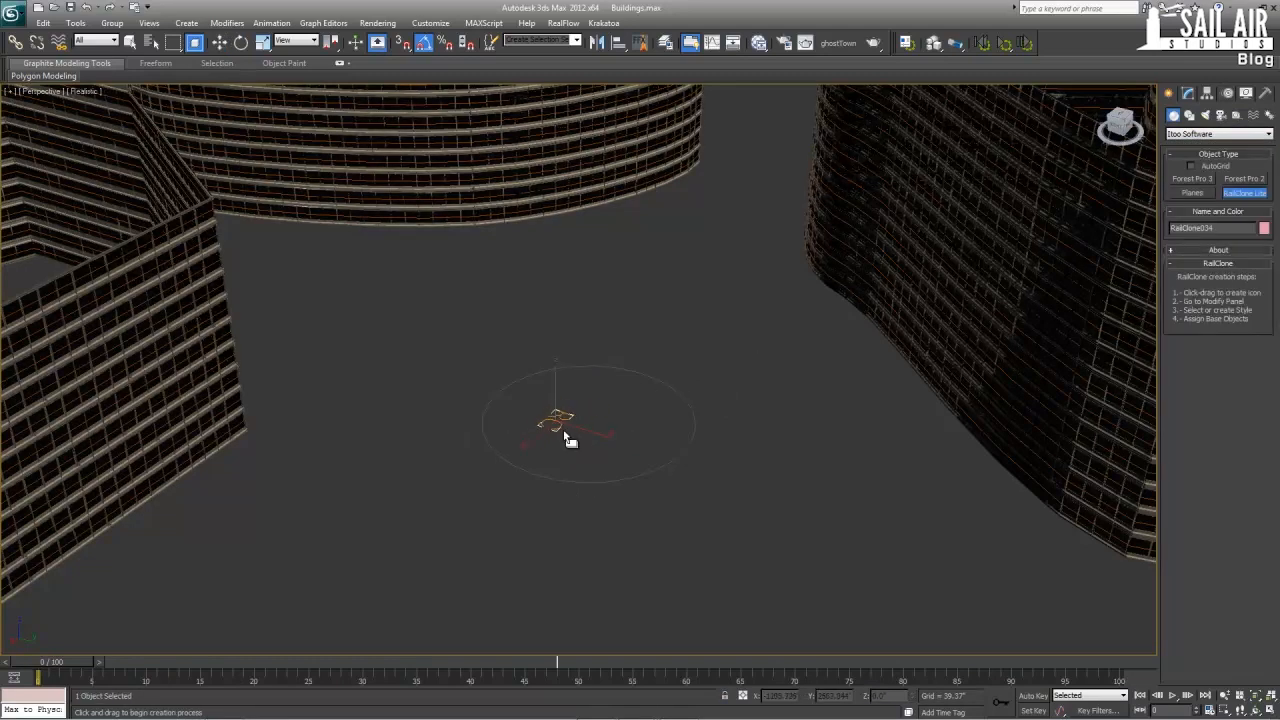
right_click(563, 430)
- Open the style library browser for the new RailClone object
middle_drag(608, 430, 656, 391)
key(z)
scroll(603, 388, down, 4)
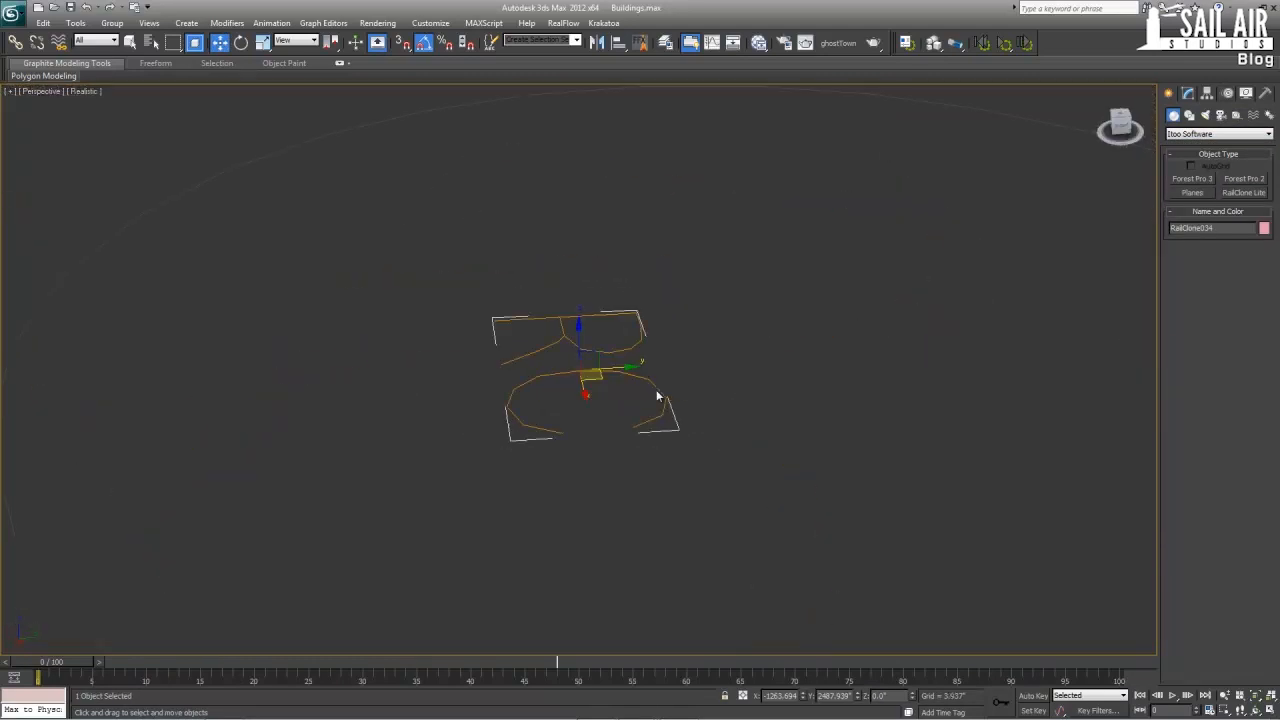
scroll(657, 397, down, 5)
click(1188, 92)
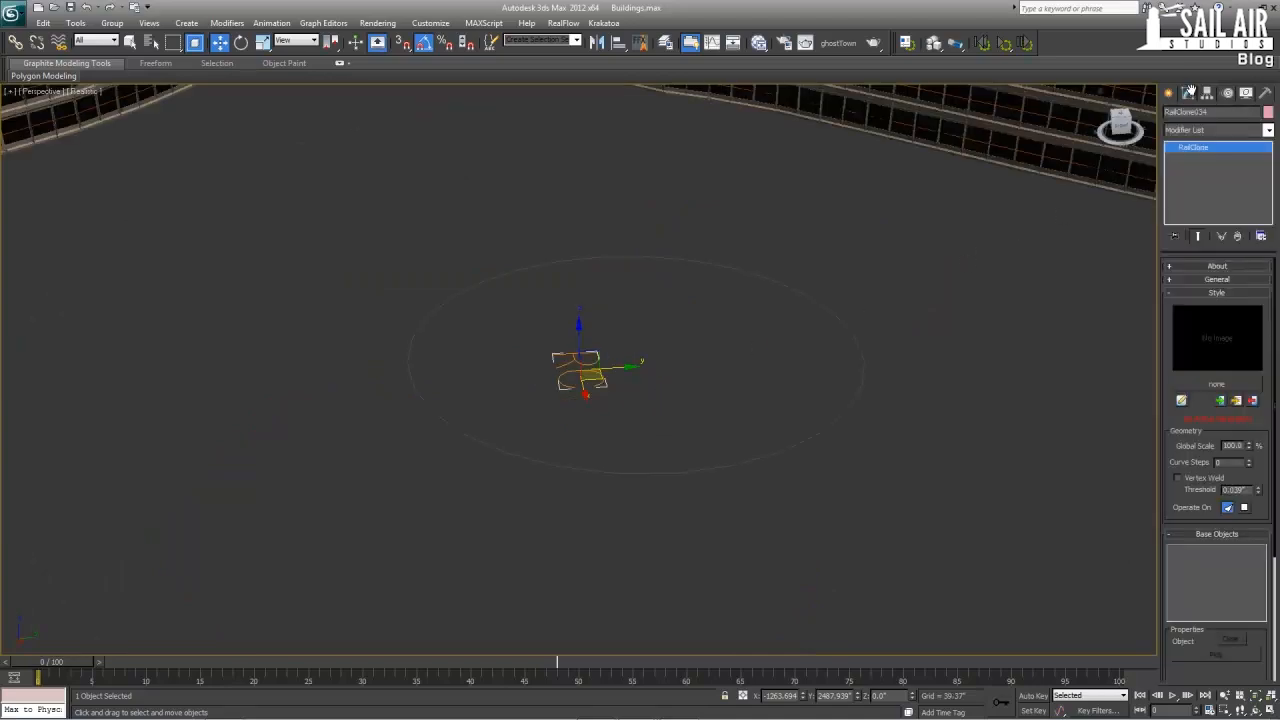
click(1205, 385)
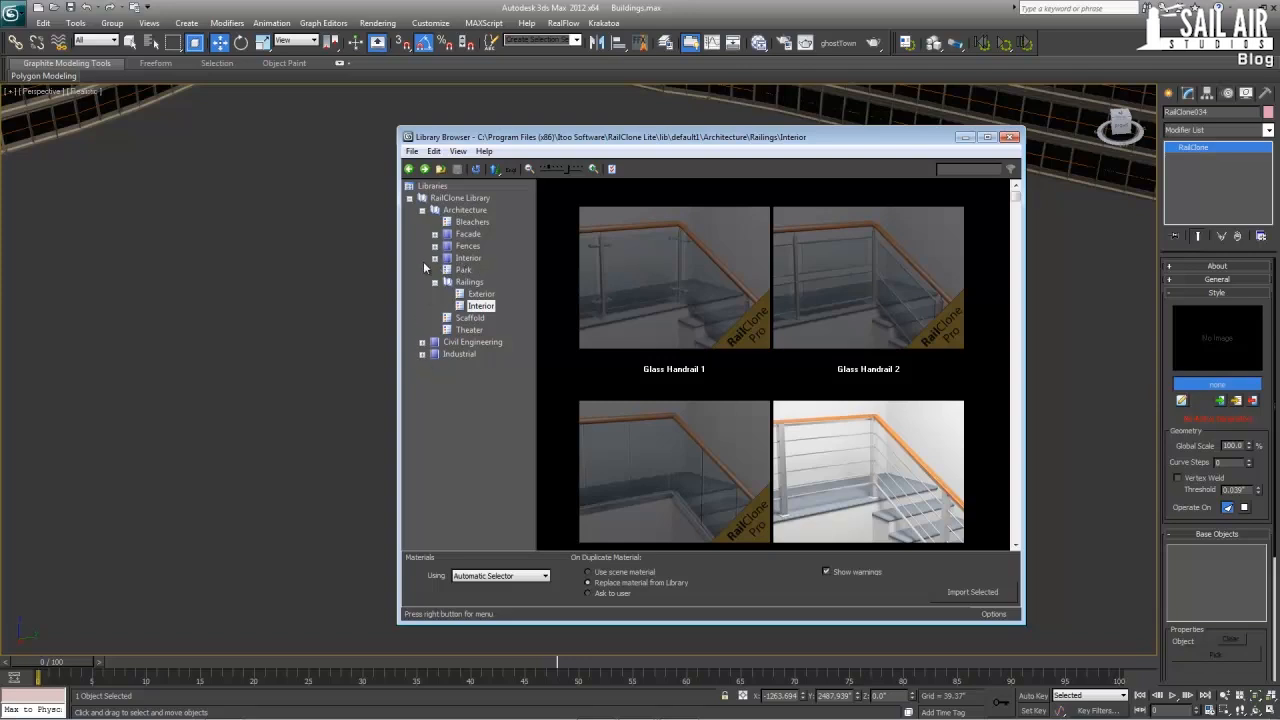
- Browse the library's Architecture categories, including the facade sunshades and the park benches
click(435, 234)
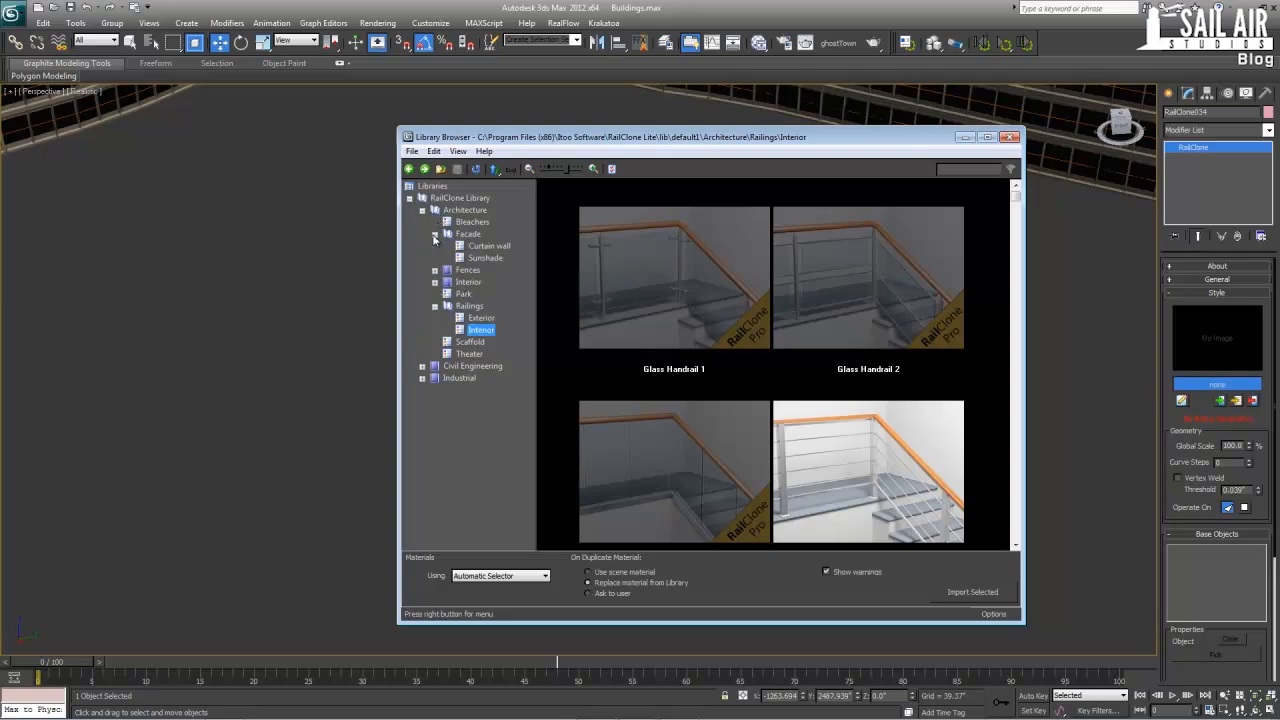
click(491, 247)
click(488, 258)
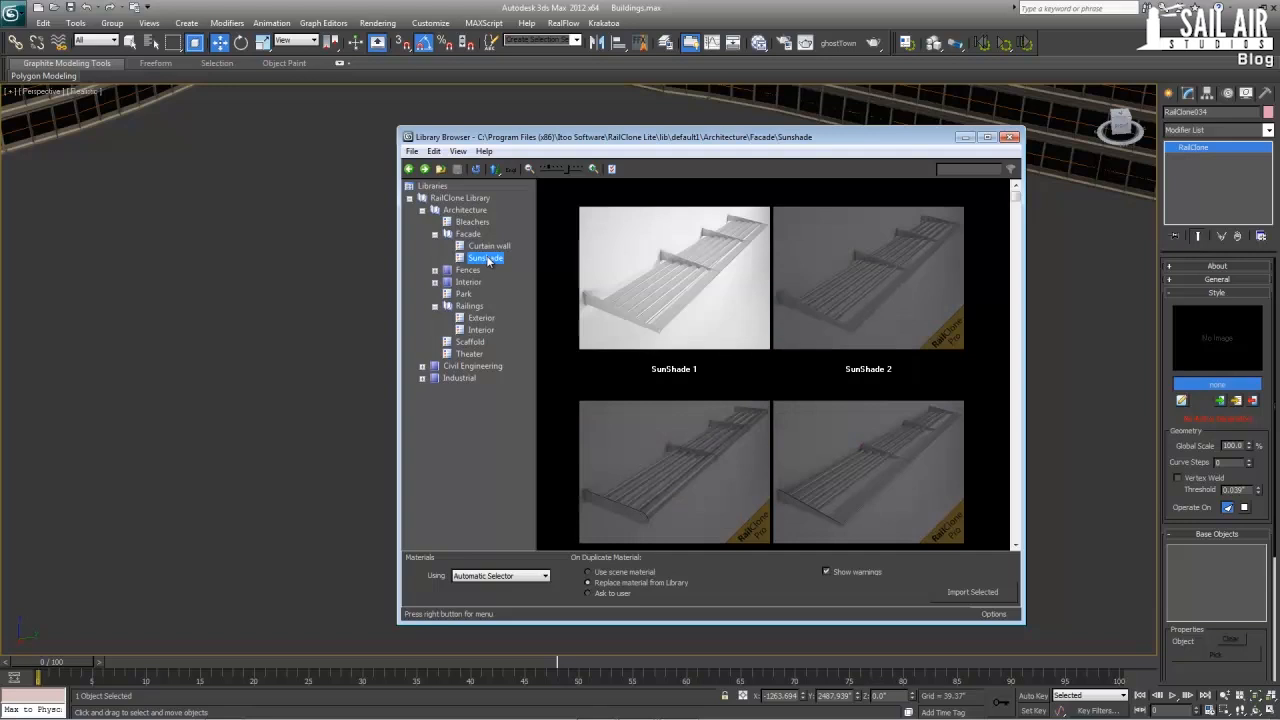
click(435, 270)
click(435, 330)
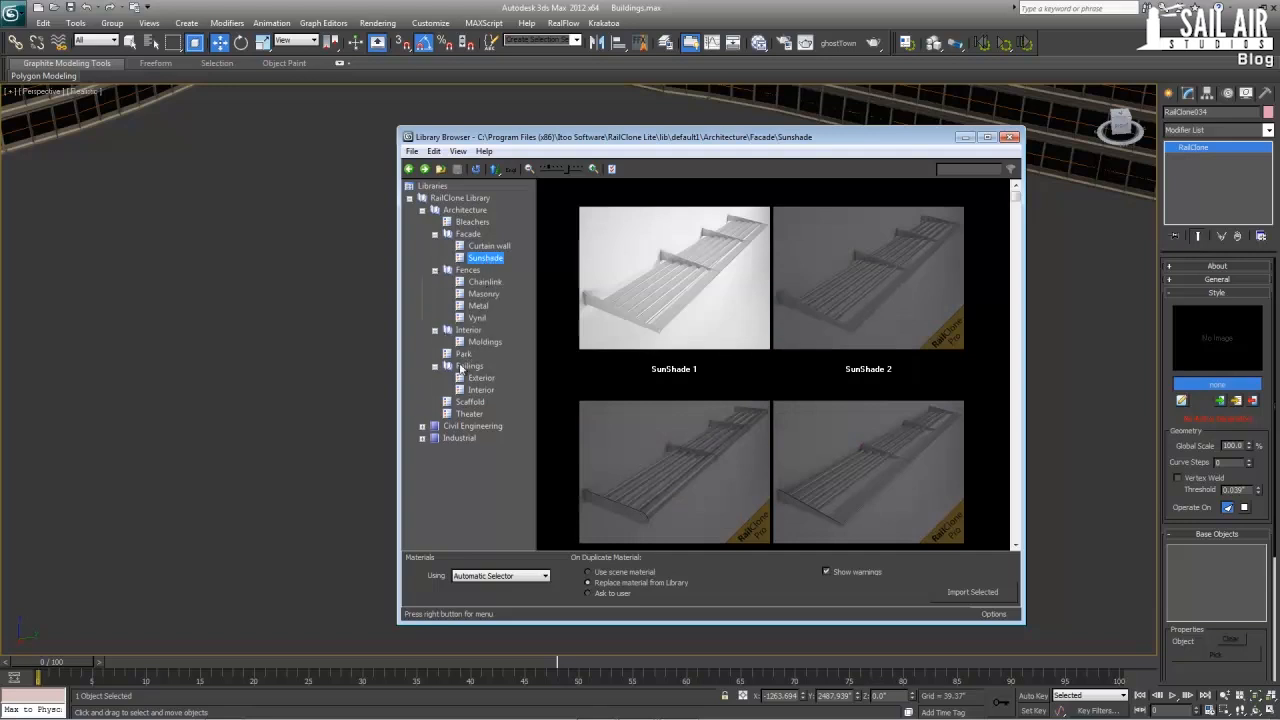
click(463, 354)
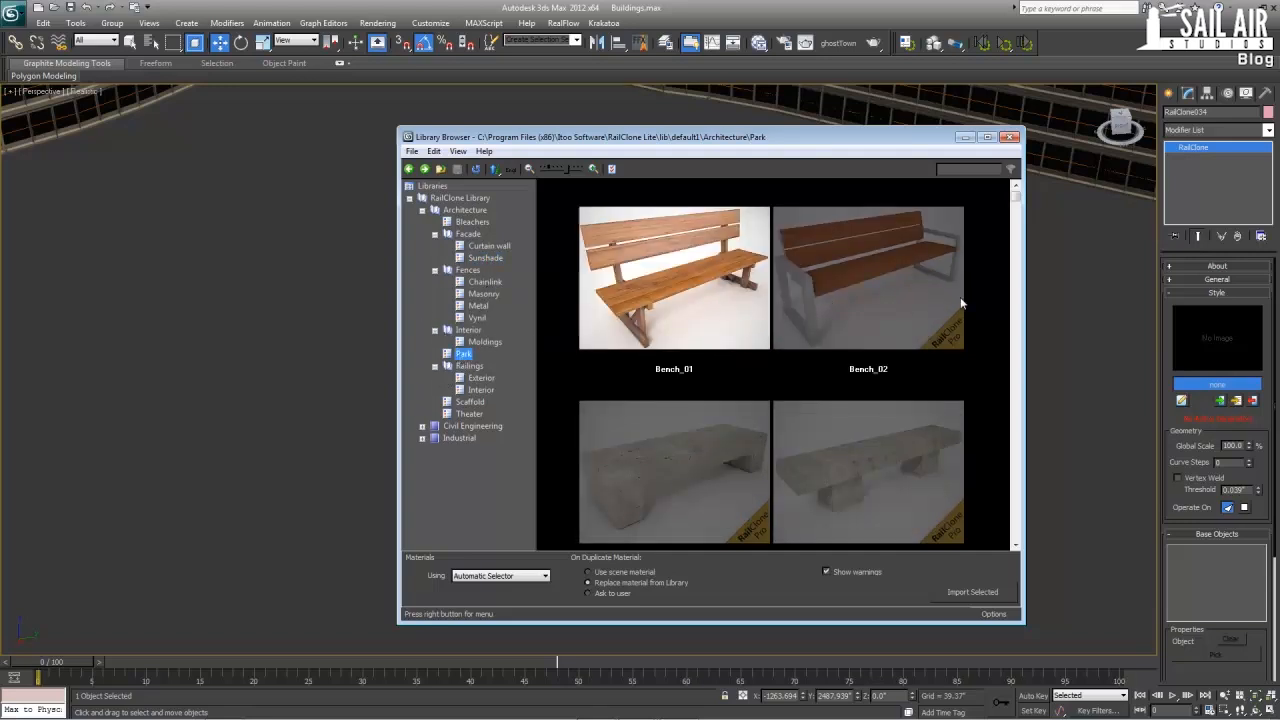
click(744, 302)
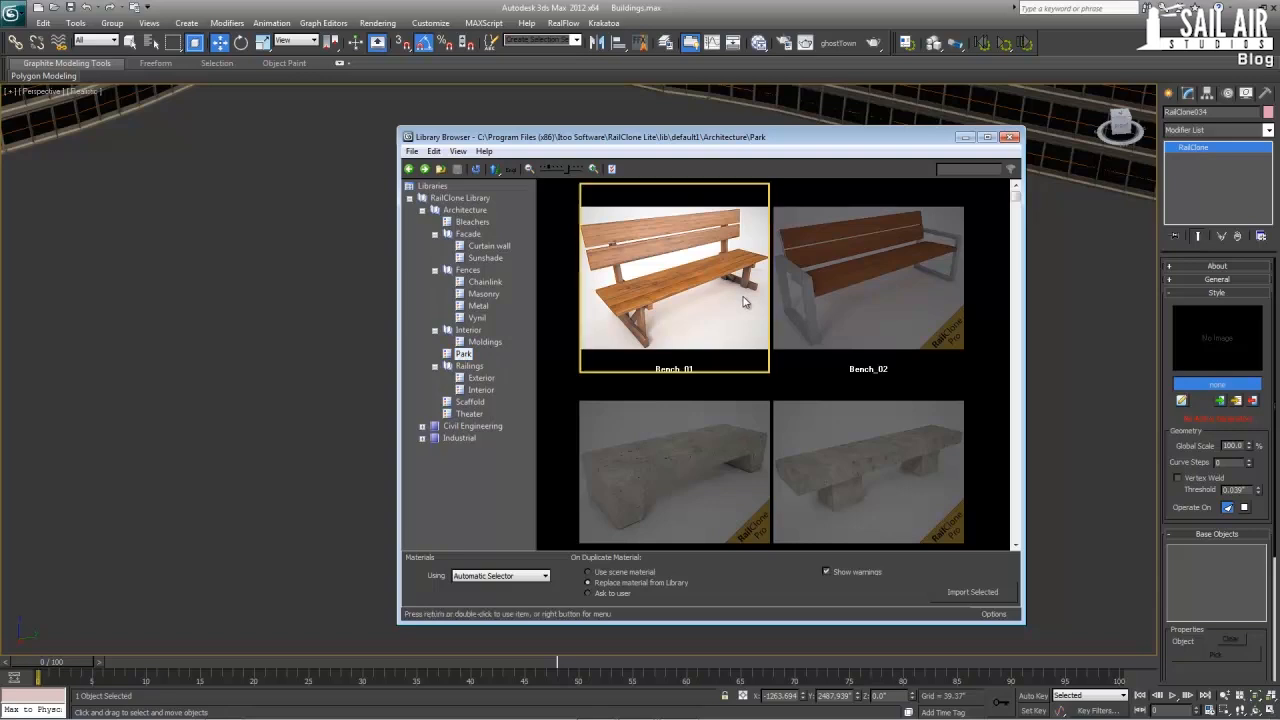
- Look through the Civil Engineering styles in the library, including traffic barriers, railways and road pavements
click(422, 438)
click(422, 426)
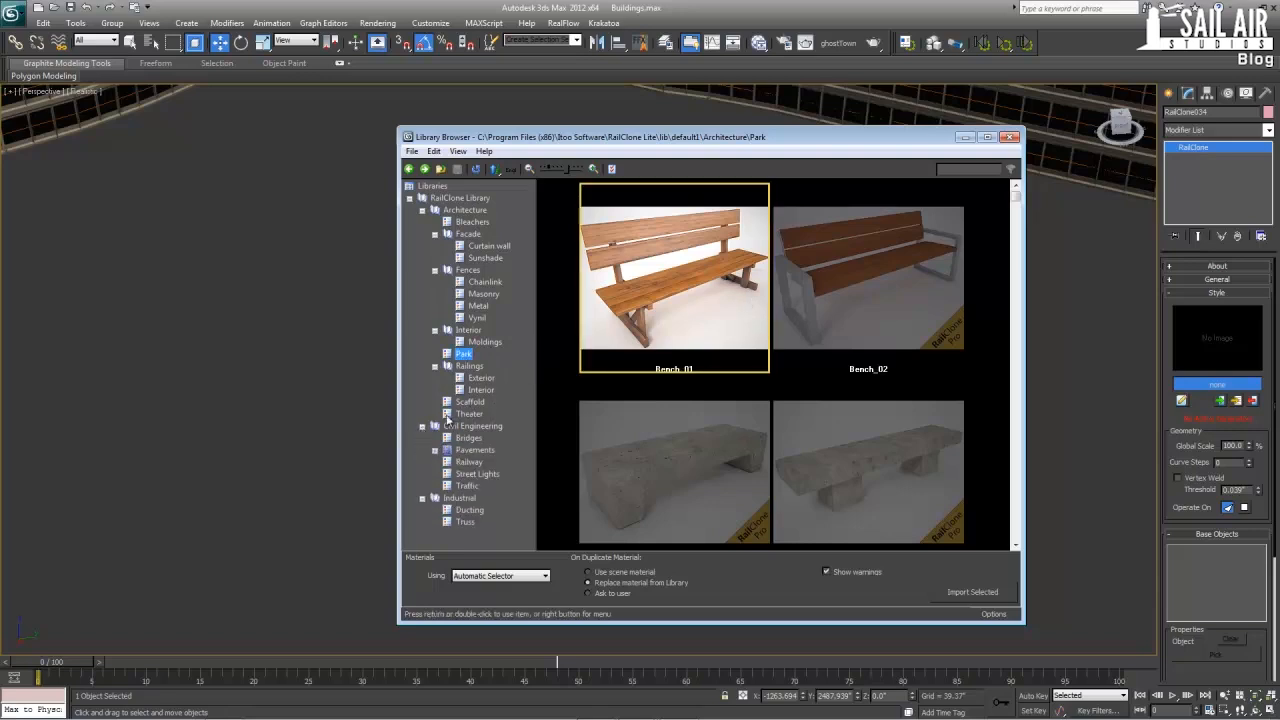
click(470, 476)
click(466, 487)
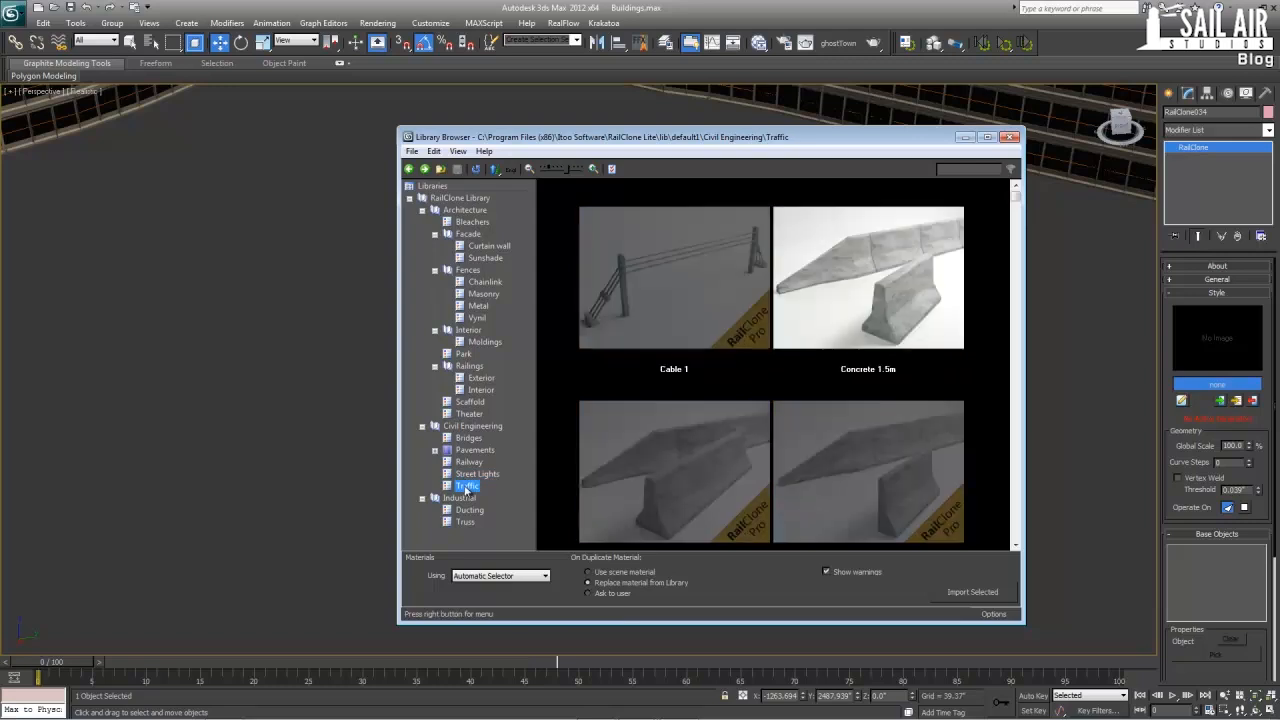
click(469, 462)
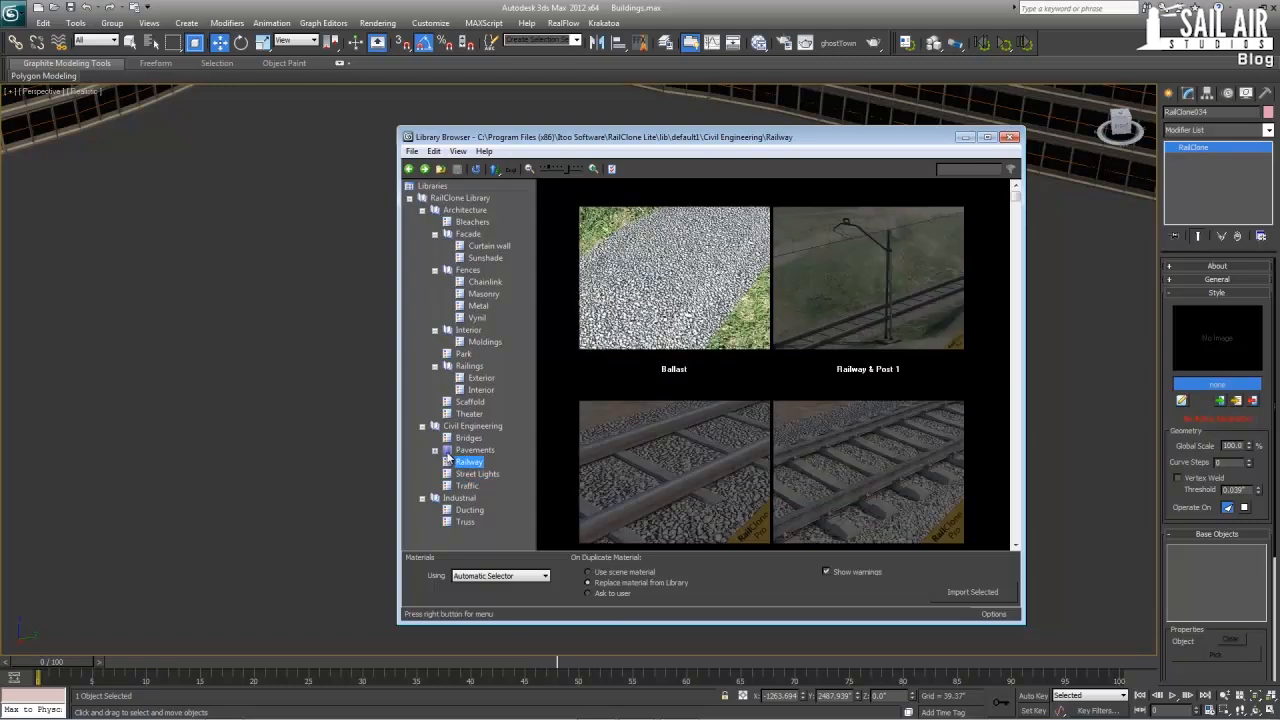
double_click(448, 456)
click(479, 463)
click(478, 475)
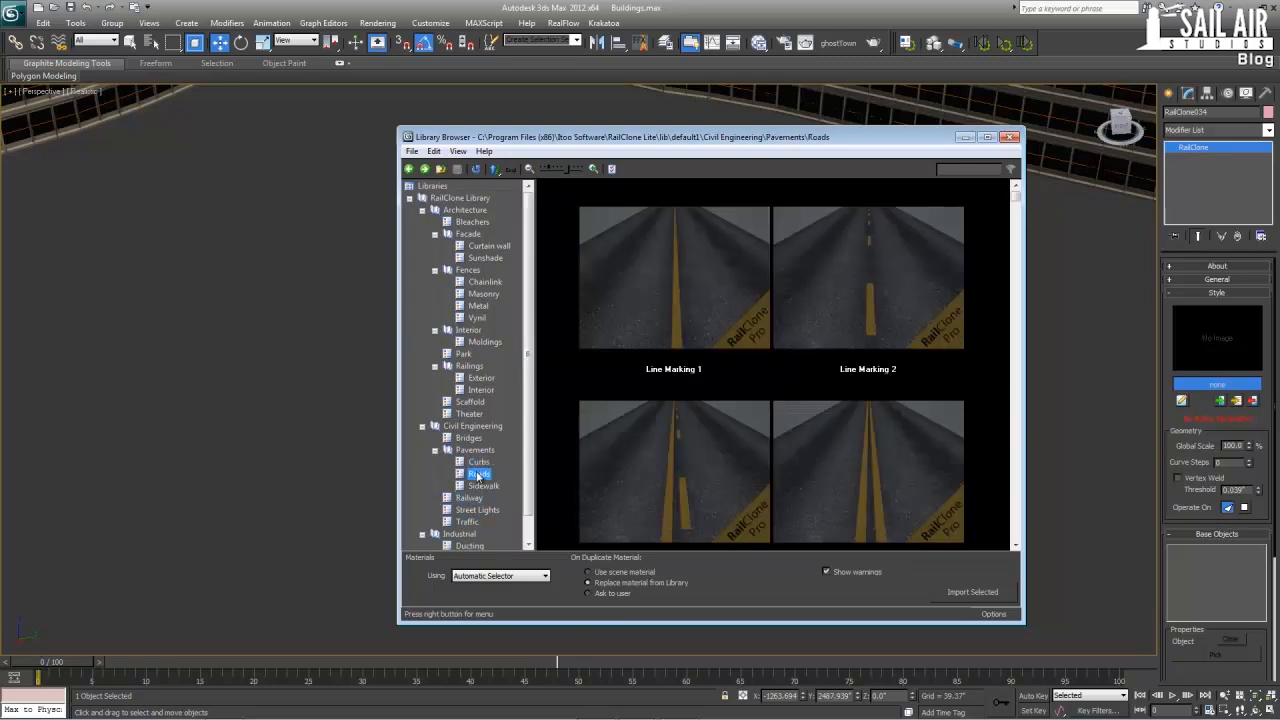
- Import the Sidewalk 200 tile low poly style from the pavement sidewalks into the RailClone object
click(482, 486)
scroll(866, 305, down, 1)
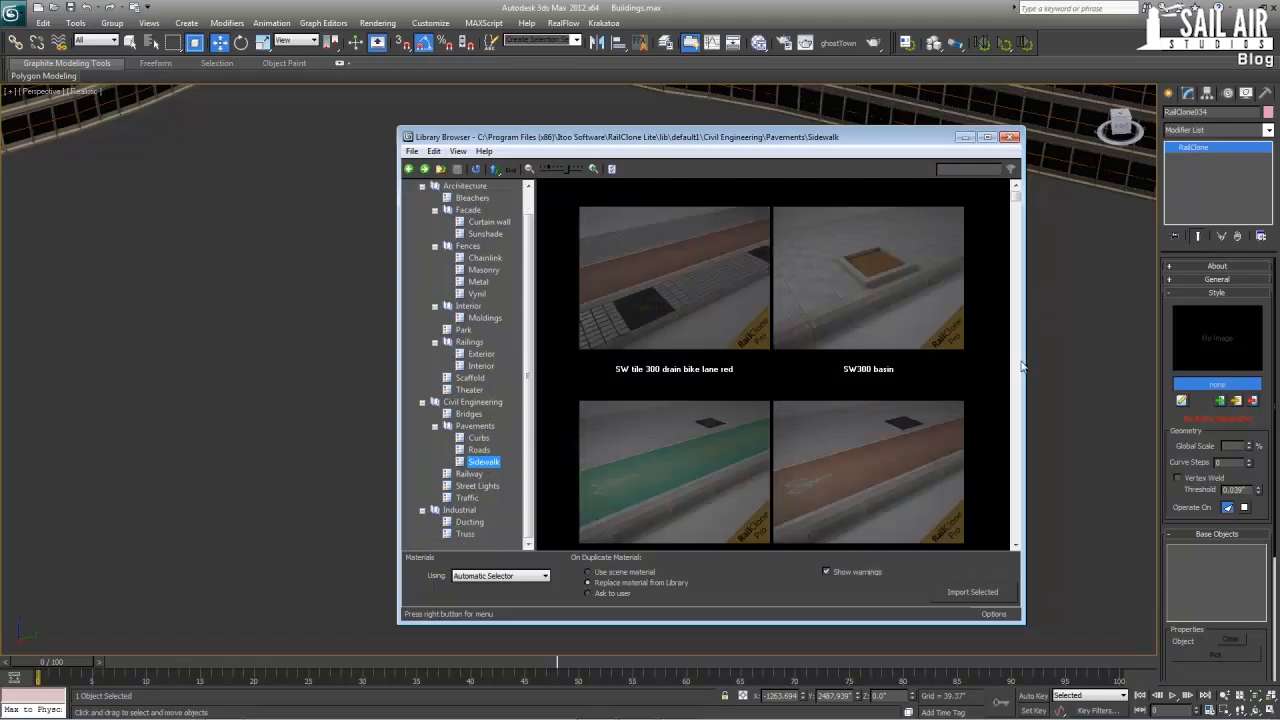
drag(1015, 200, 1007, 461)
click(636, 314)
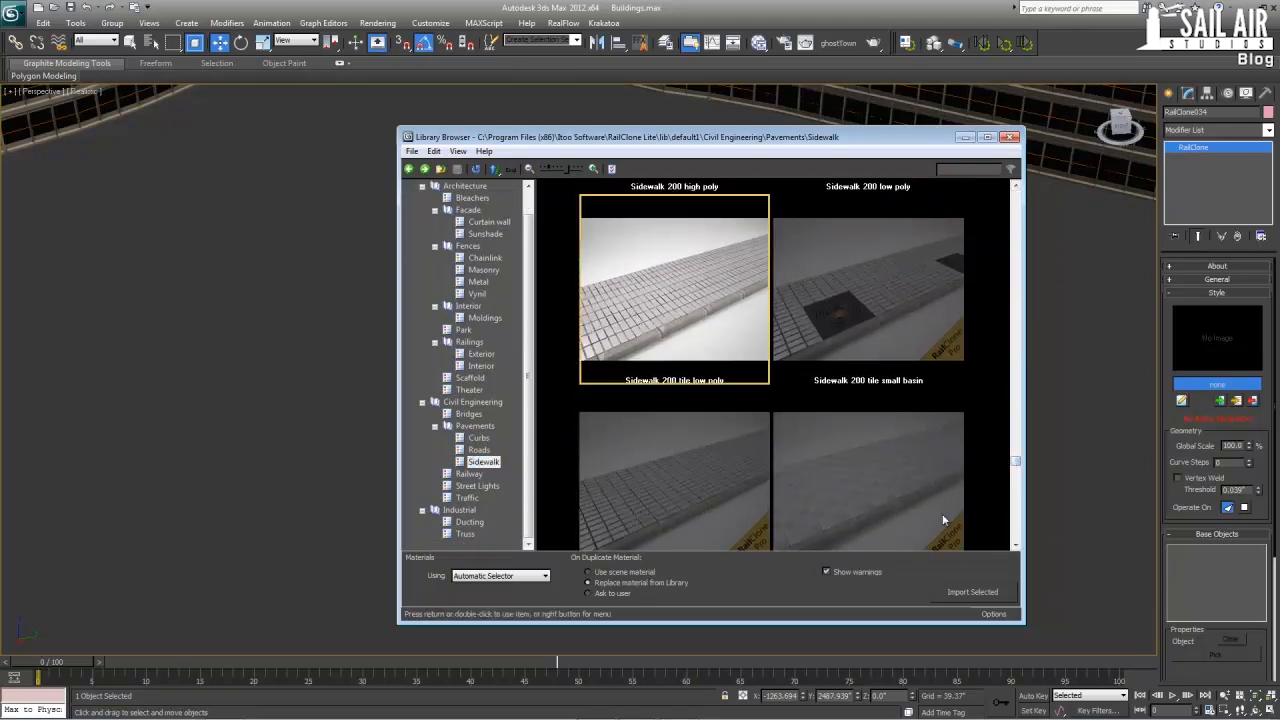
click(975, 592)
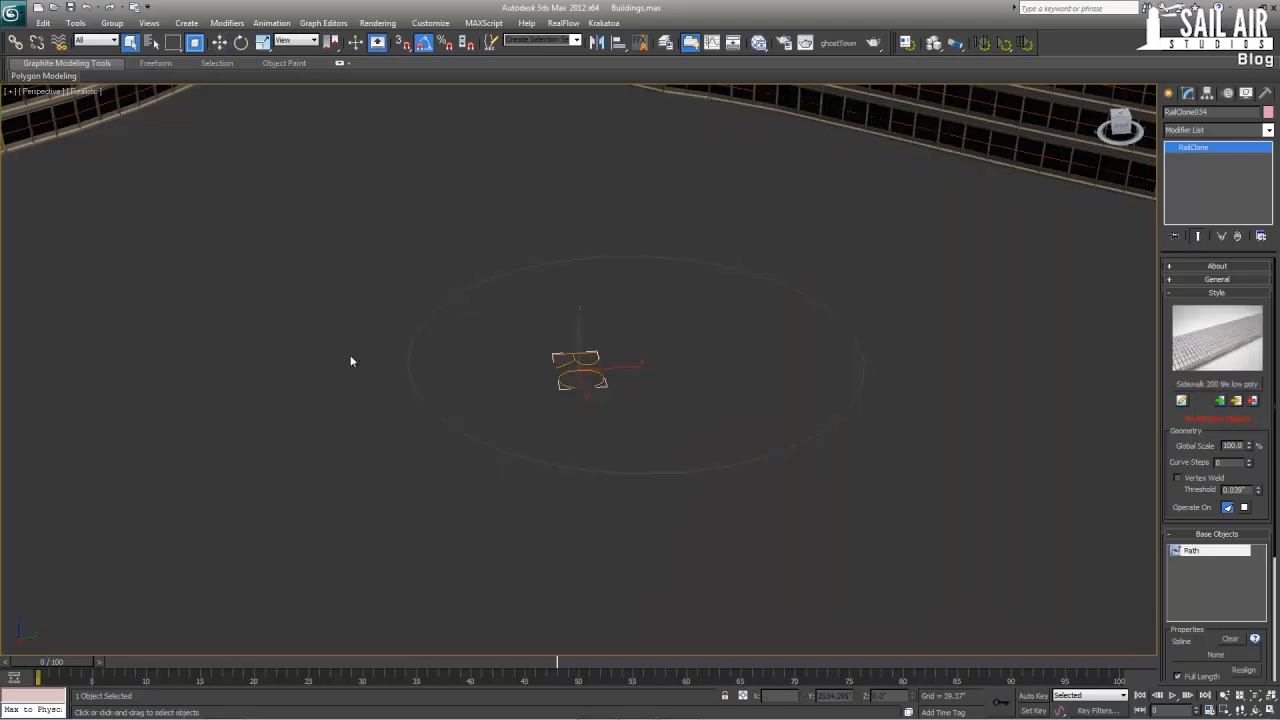
- Assign the circle spline as the sidewalk's base path
middle_drag(314, 332, 309, 371)
scroll(309, 371, up, 5)
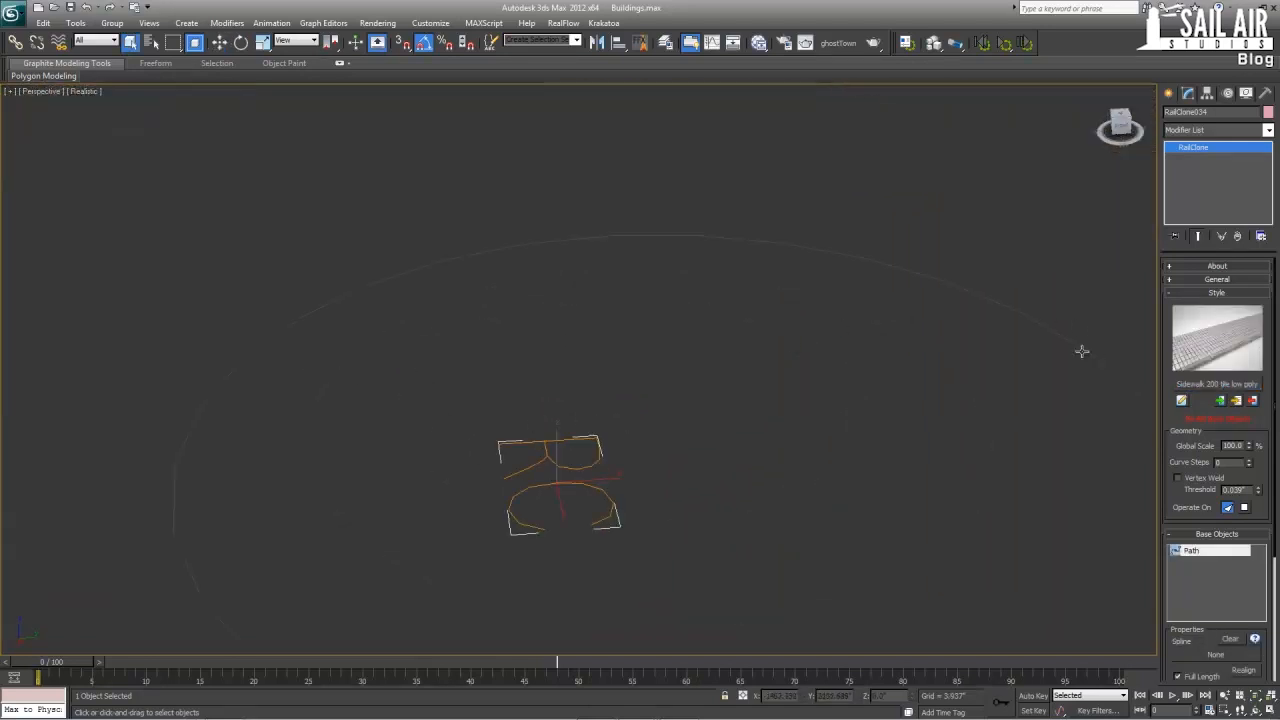
scroll(912, 317, up, 2)
scroll(1195, 564, down, 3)
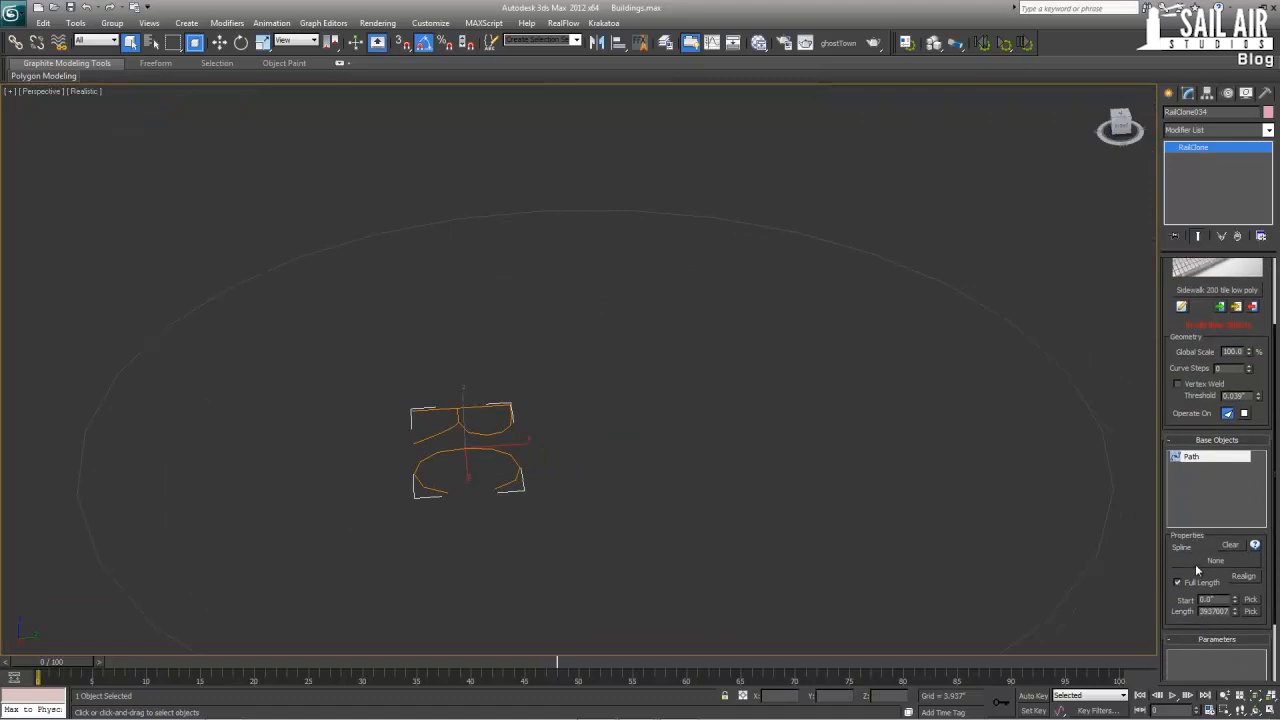
click(1196, 564)
click(1043, 348)
middle_drag(749, 357, 672, 281)
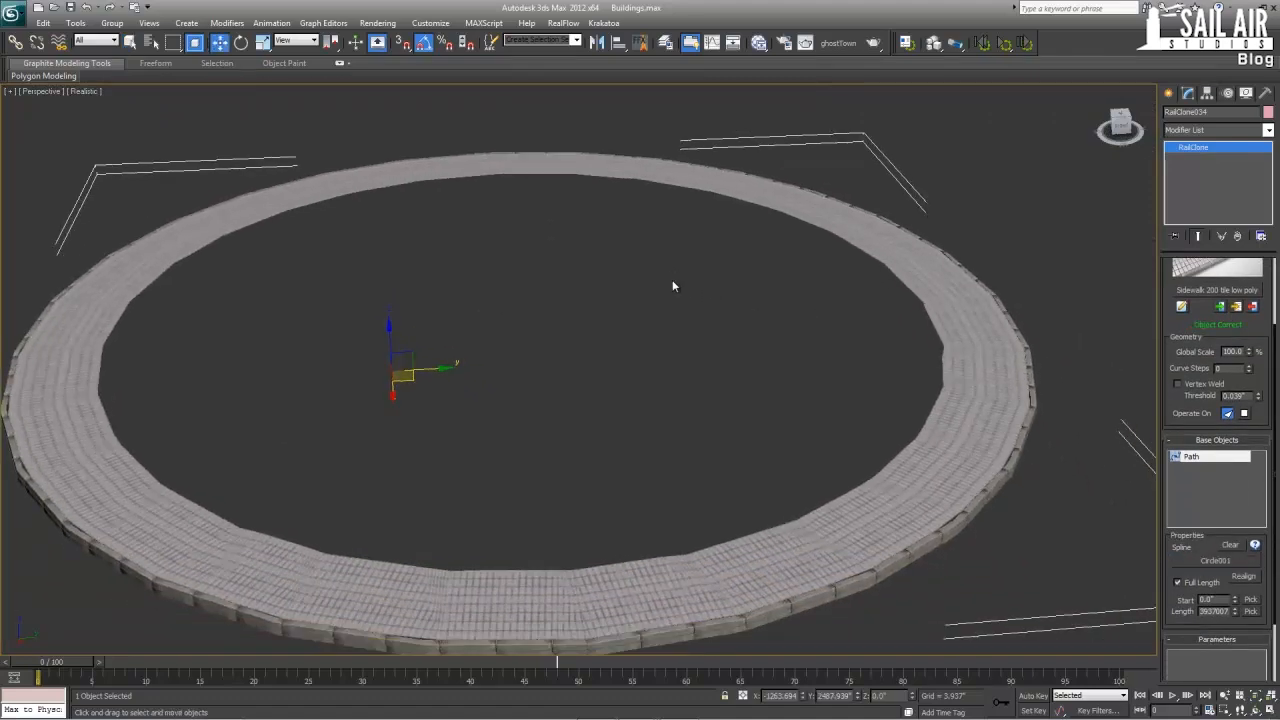
- Select the circle spline beneath the sidewalk using wireframe display, restore realistic shading and enlarge its radius to fill the ground between the buildings
scroll(655, 397, down, 8)
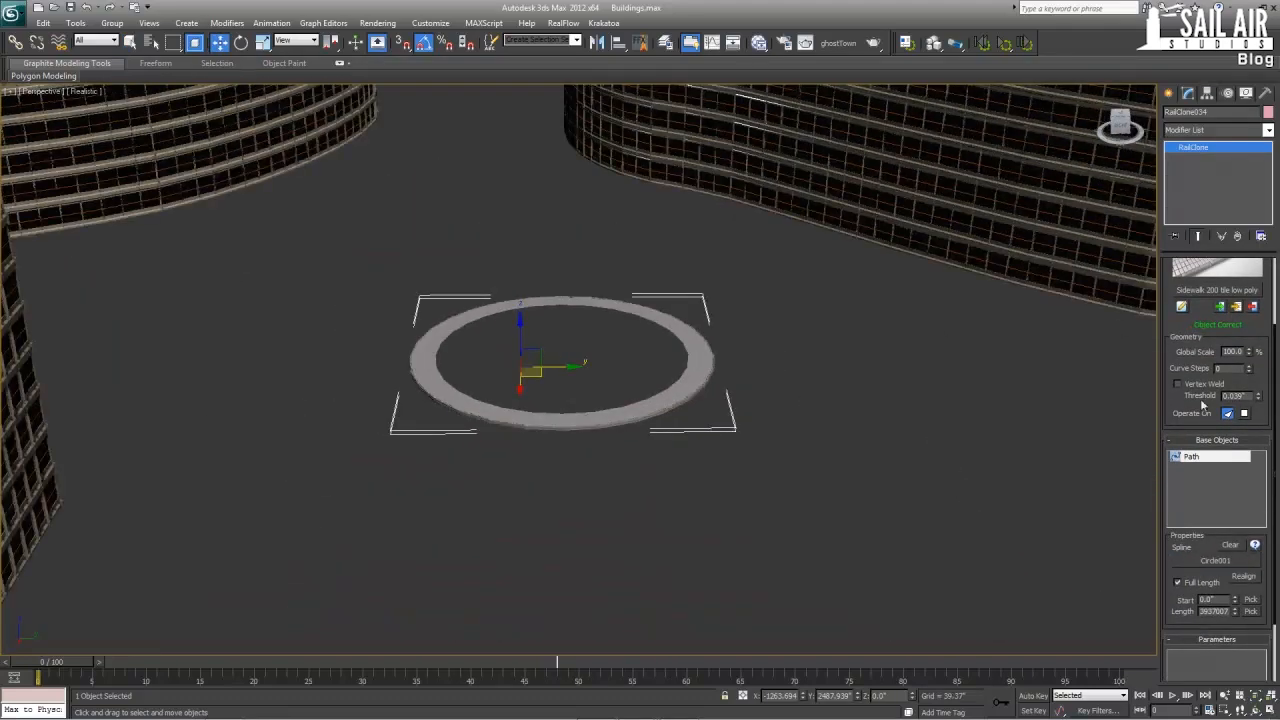
key(F3)
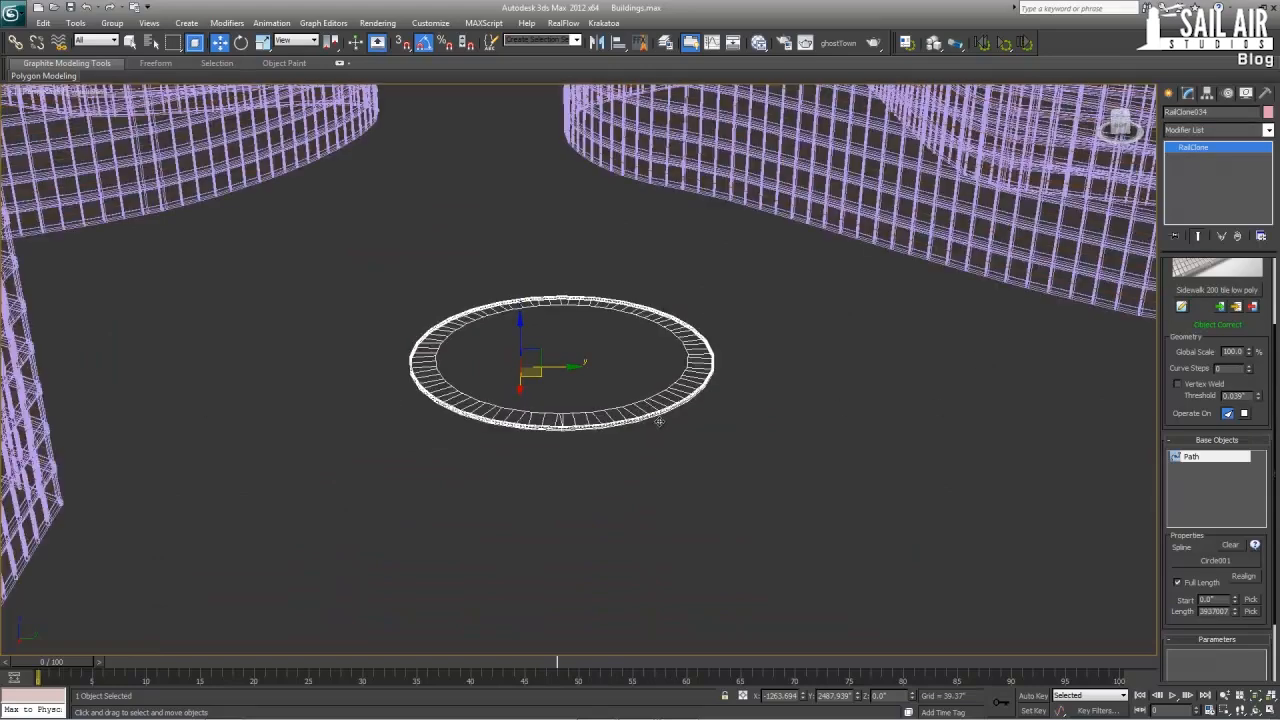
scroll(640, 440, up, 8)
click(830, 559)
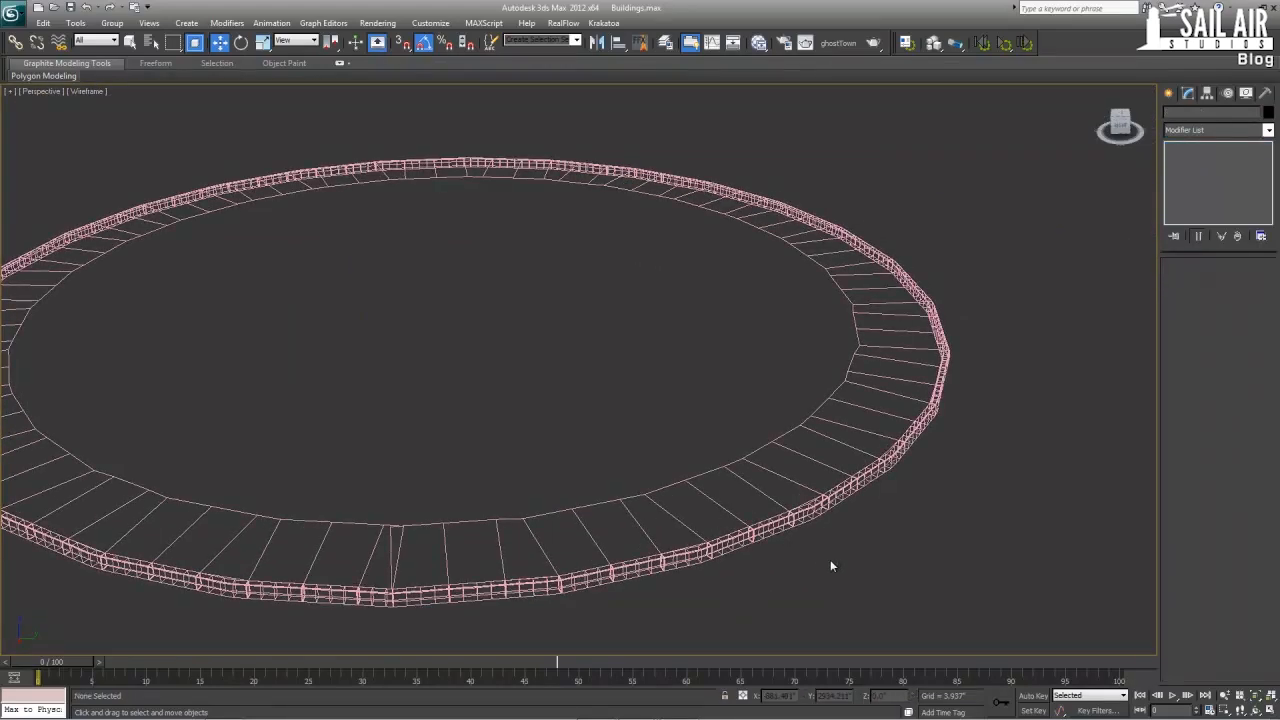
scroll(835, 480, up, 6)
scroll(958, 465, down, 2)
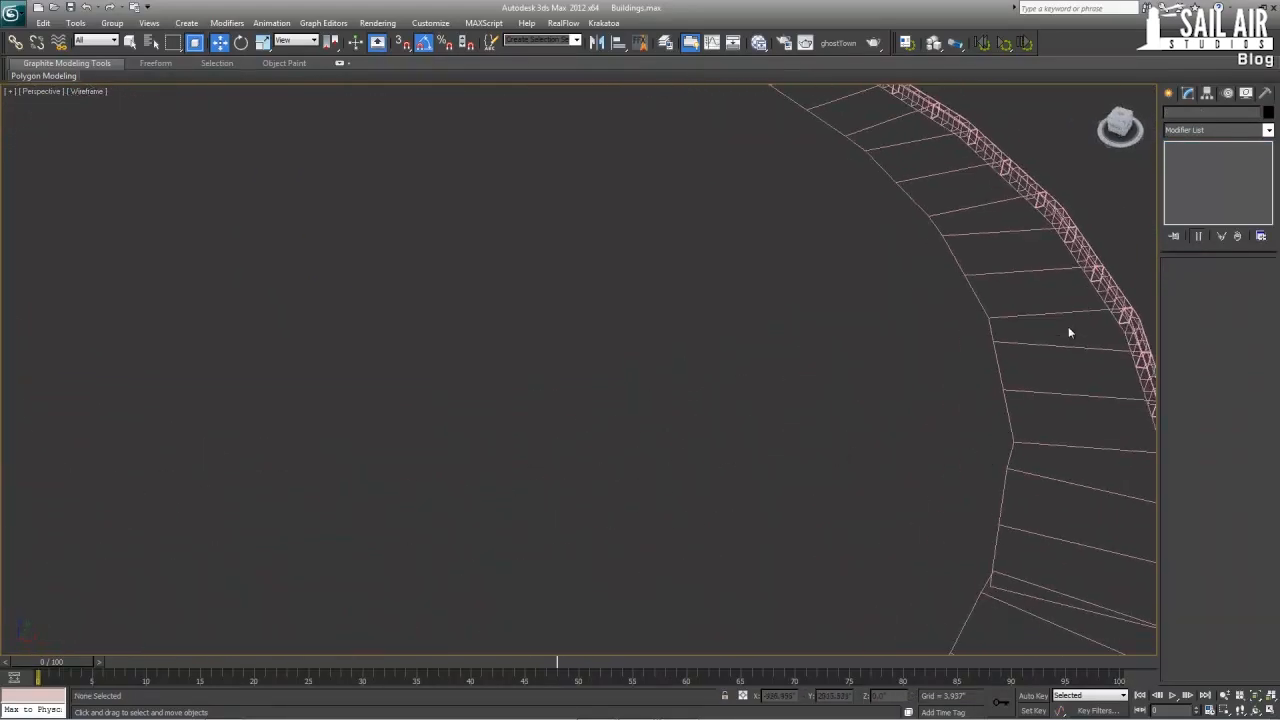
click(1096, 268)
scroll(884, 361, down, 10)
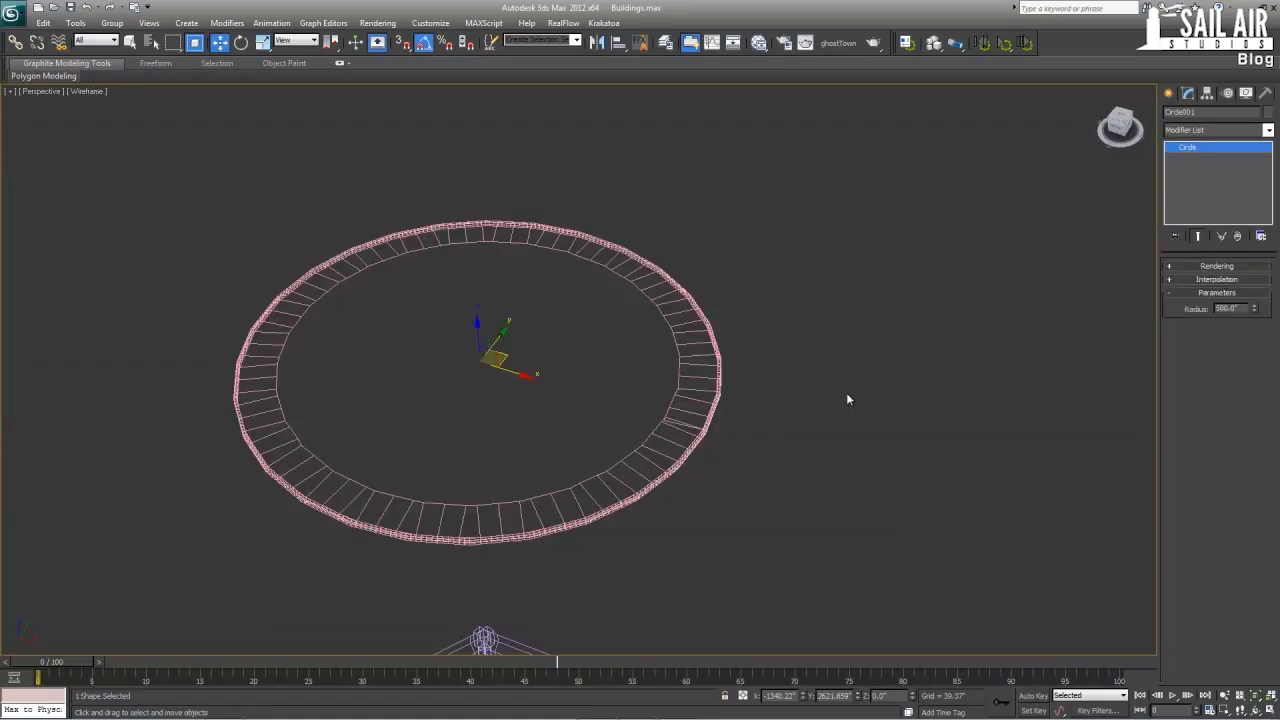
key(F3)
scroll(630, 428, down, 2)
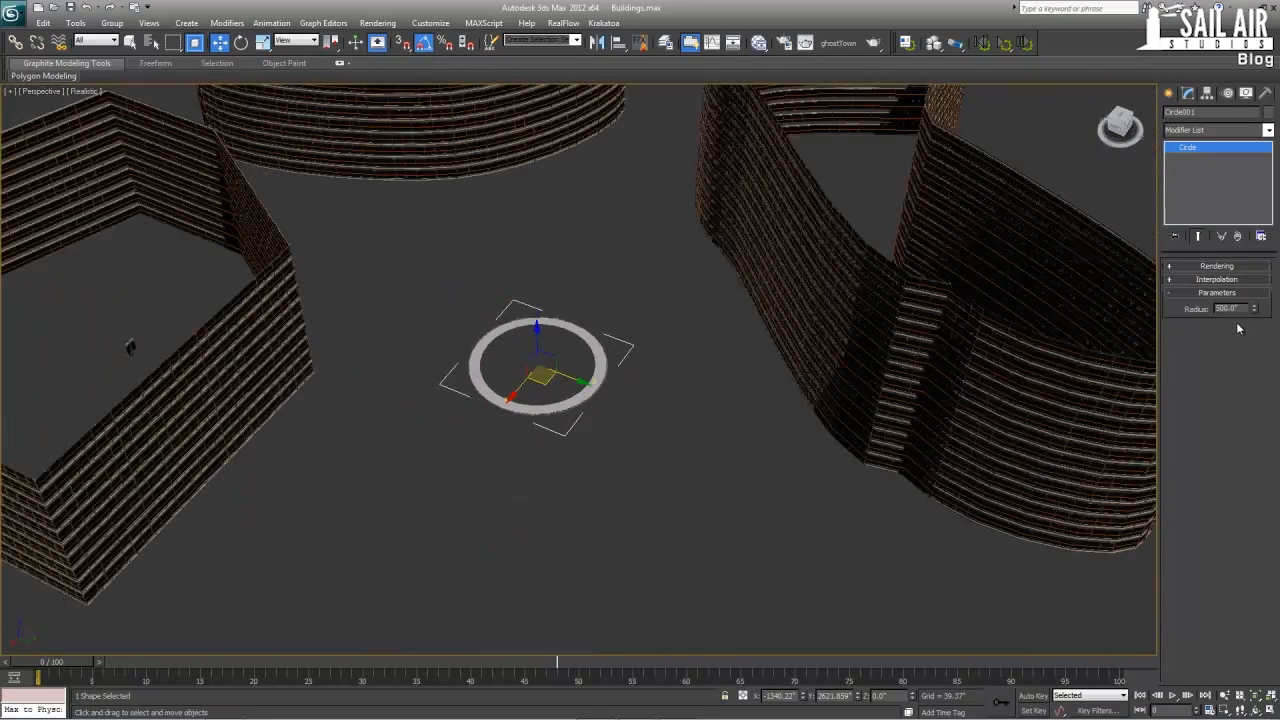
drag(1255, 309, 1205, 170)
click(756, 507)
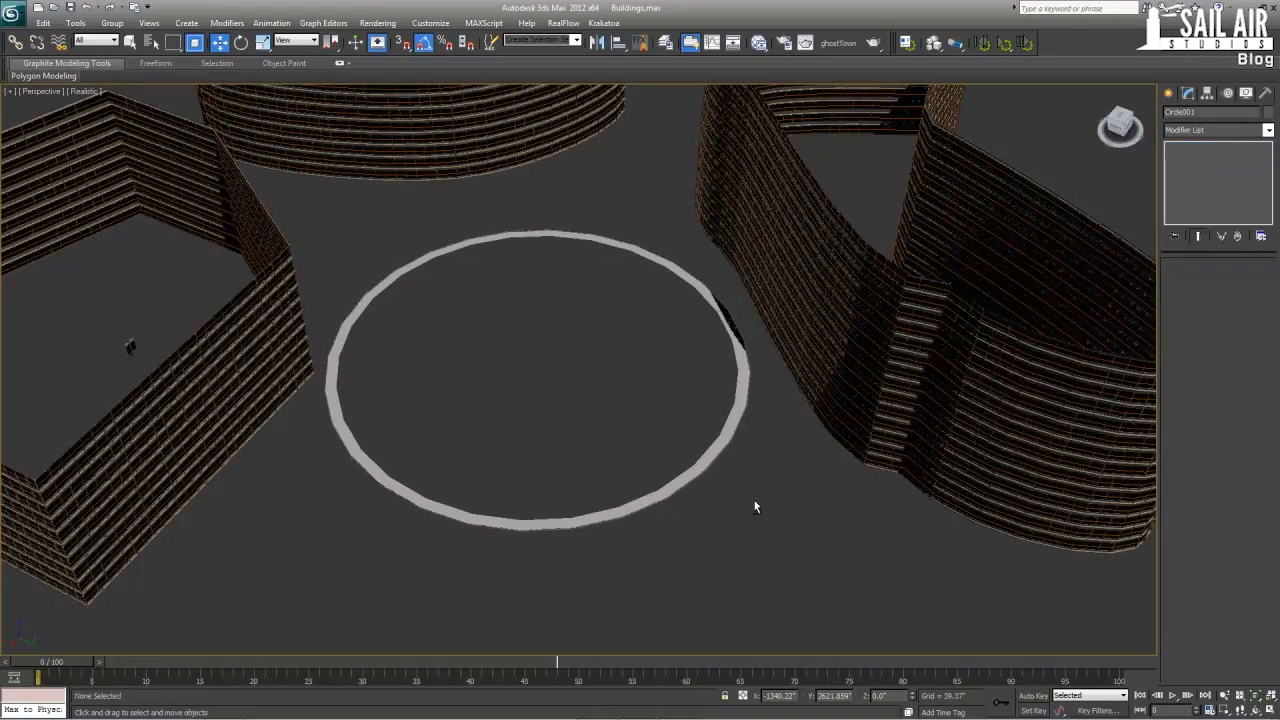
- Examine the sidewalk ring and the building heights in the perspective view and the four-viewport layout
scroll(753, 501, up, 8)
scroll(747, 470, down, 10)
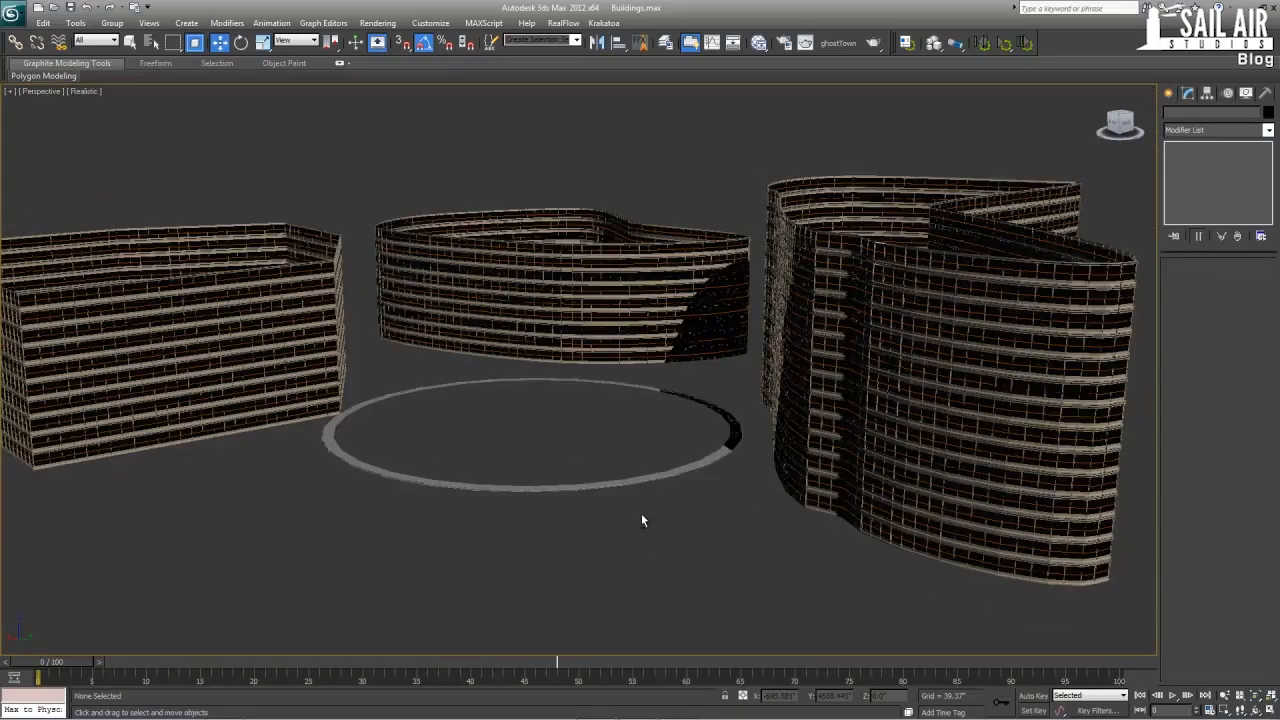
alt+middle_drag(642, 515, 634, 464)
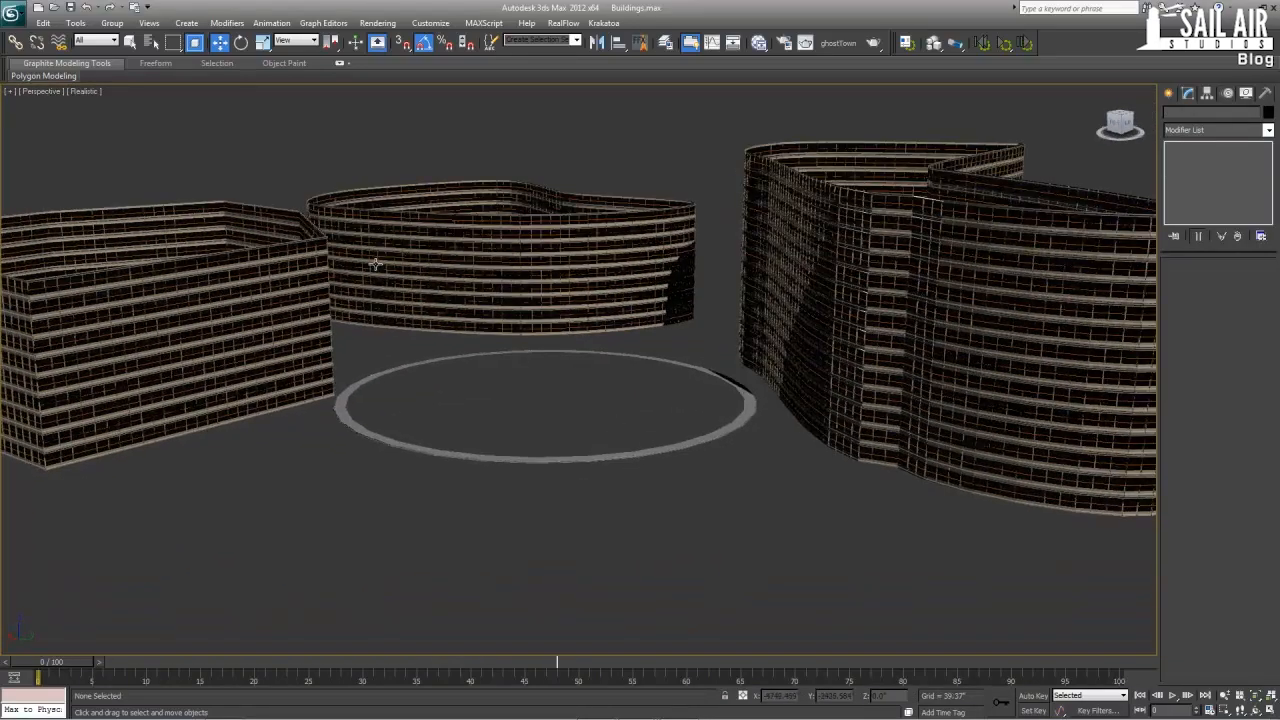
alt+middle_drag(491, 340, 500, 380)
scroll(469, 328, up, 5)
scroll(501, 370, down, 3)
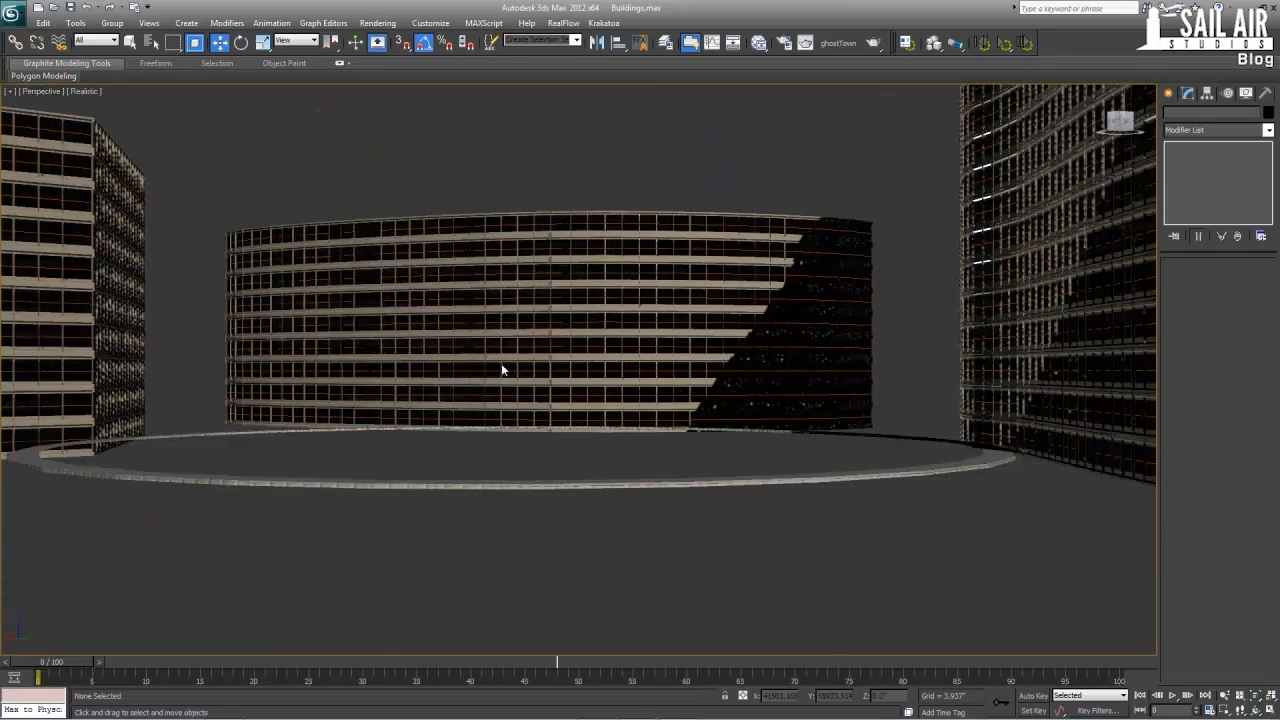
key(alt+w)
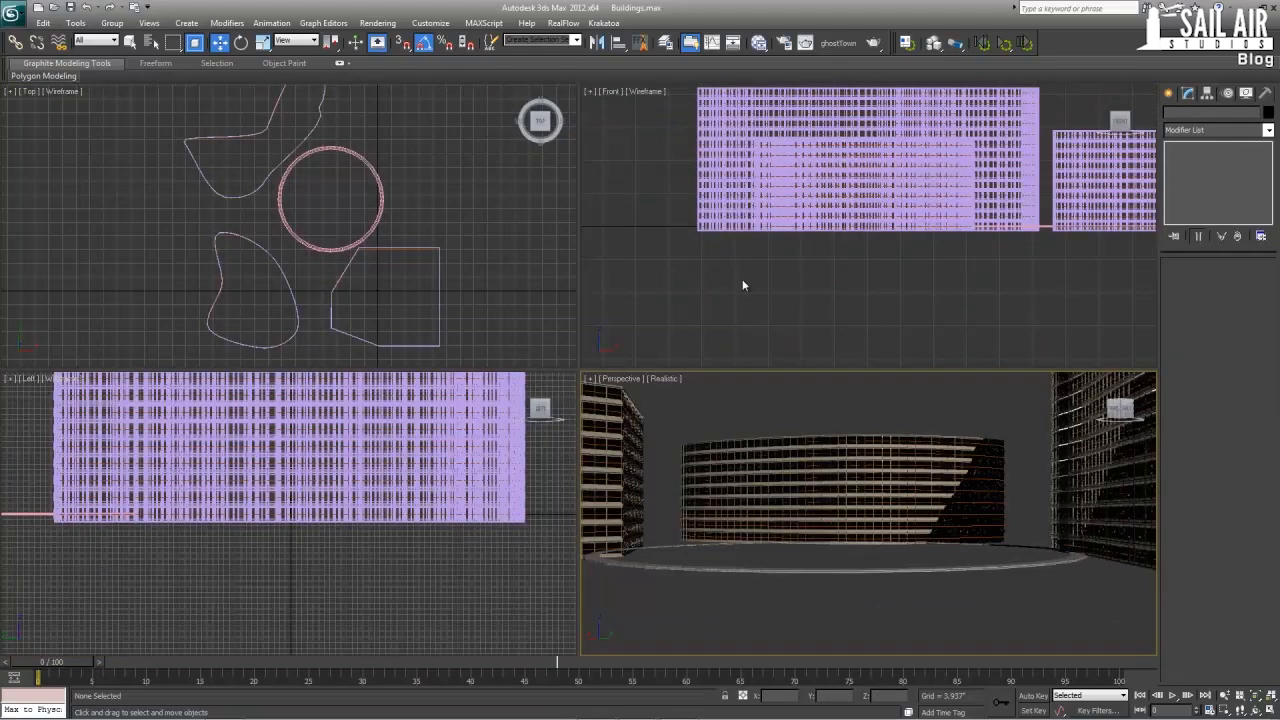
scroll(782, 218, down, 4)
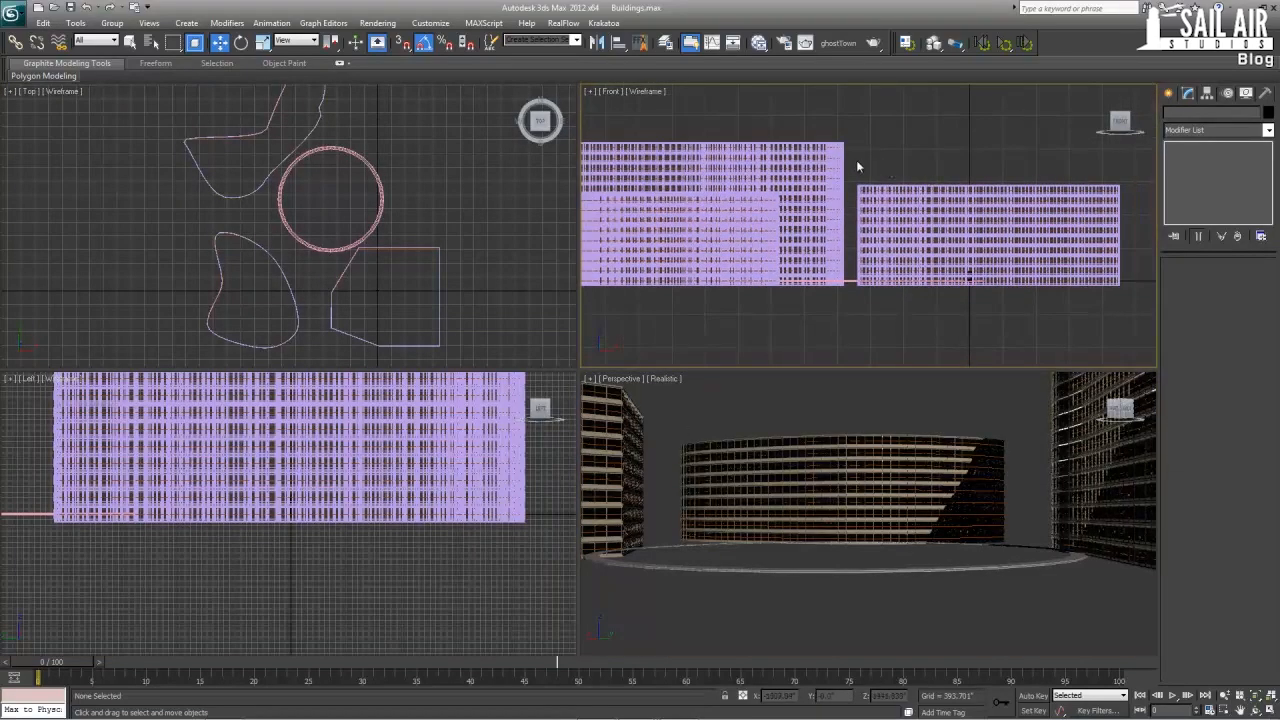
- Clone the top floor of the curved building behind the circle, together with its spline, one storey upward as 10 copies
click(830, 445)
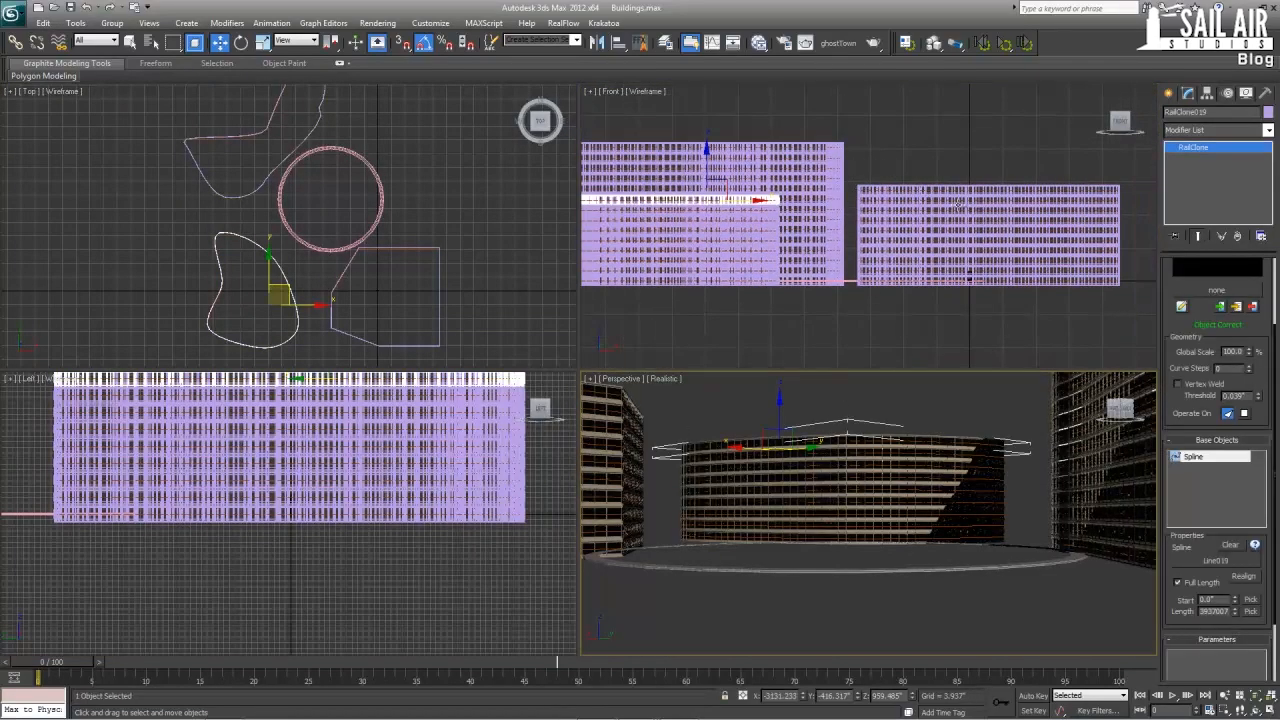
middle_drag(223, 416, 265, 492)
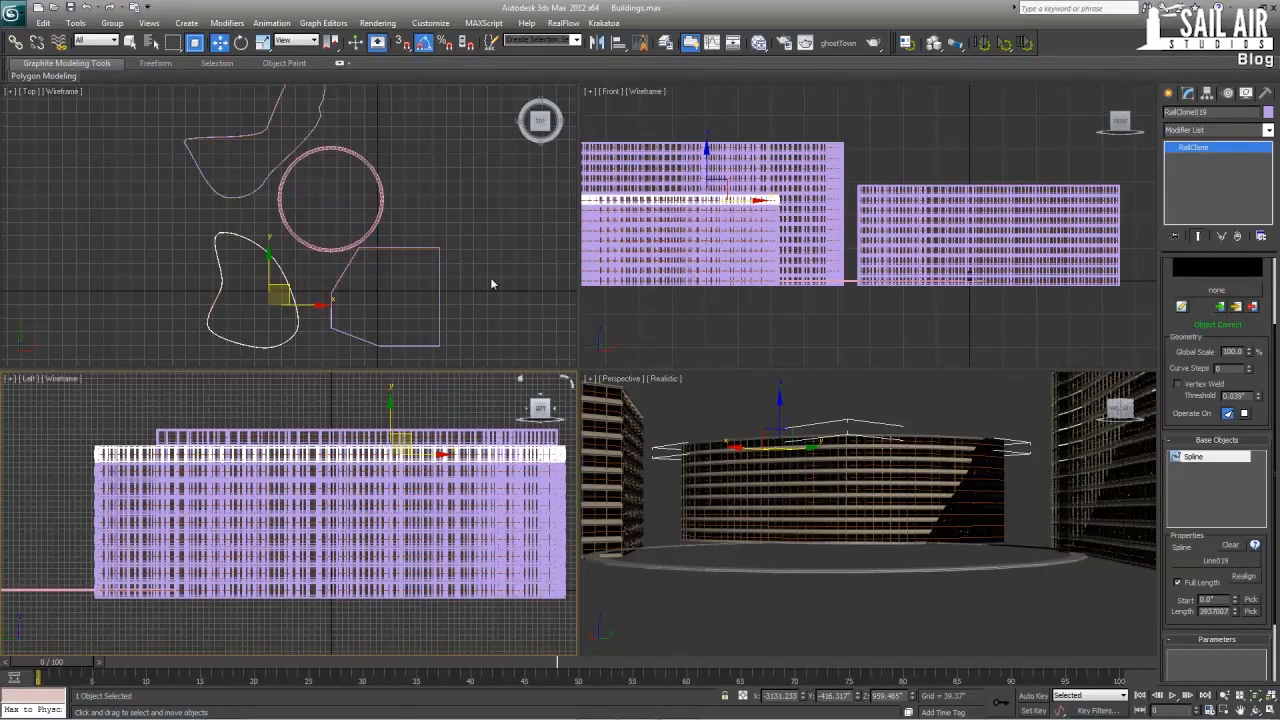
scroll(734, 398, up, 3)
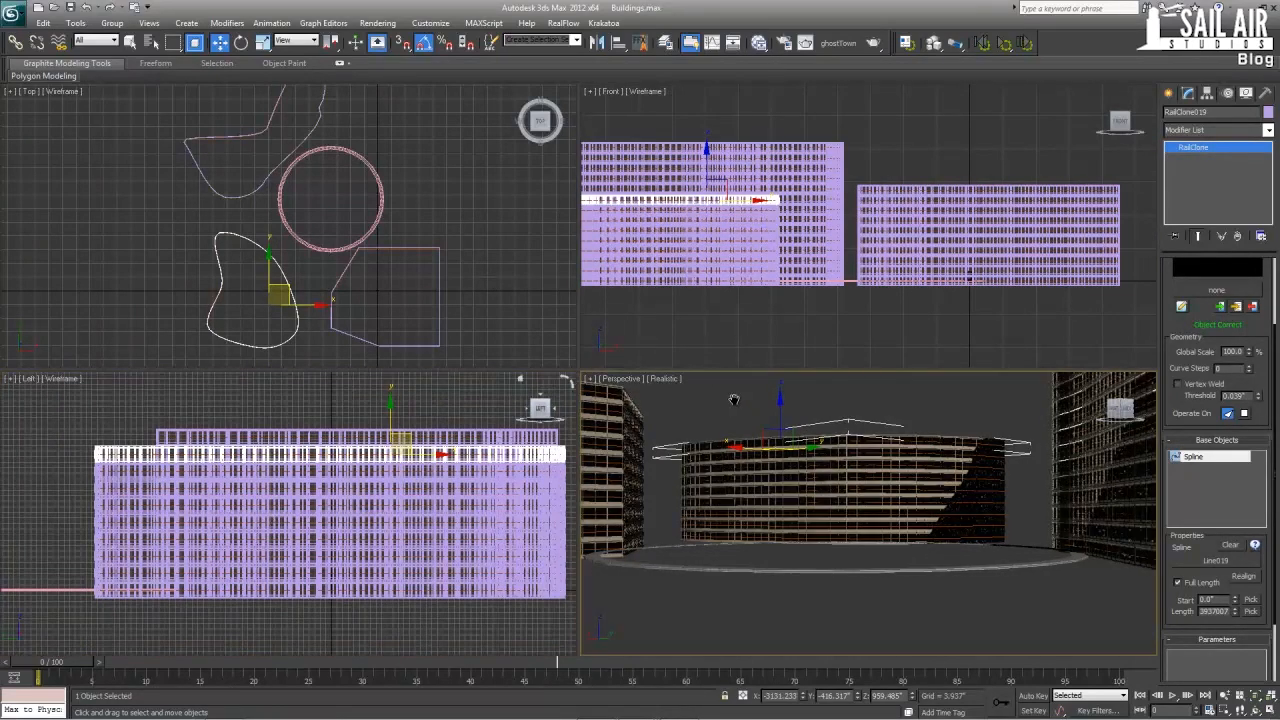
key(alt+w)
middle_drag(407, 274, 404, 343)
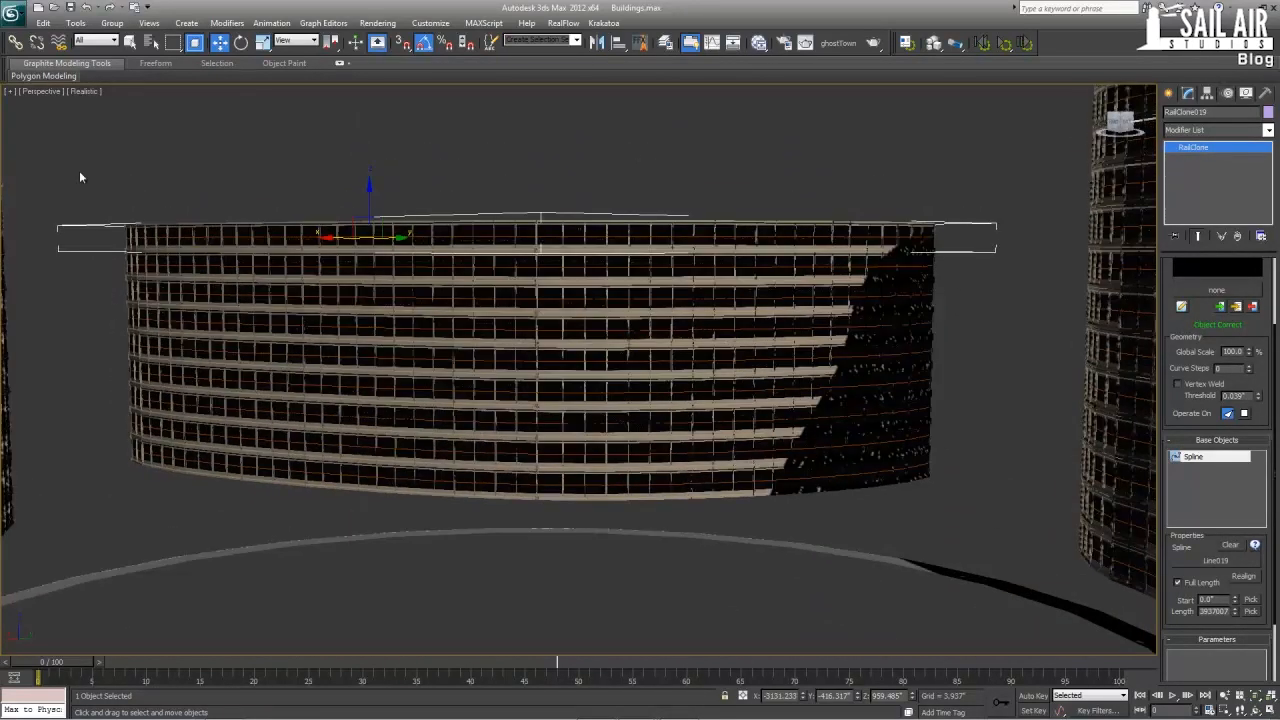
drag(81, 169, 993, 261)
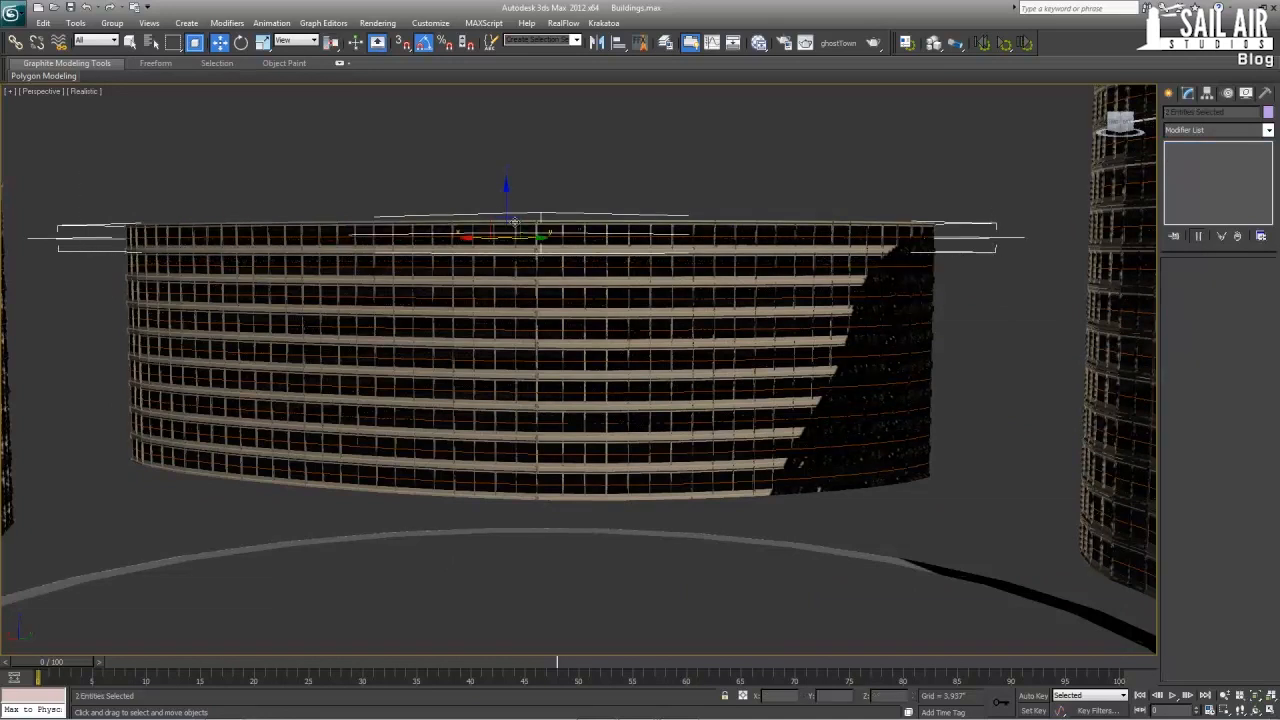
shift+drag(502, 204, 507, 180)
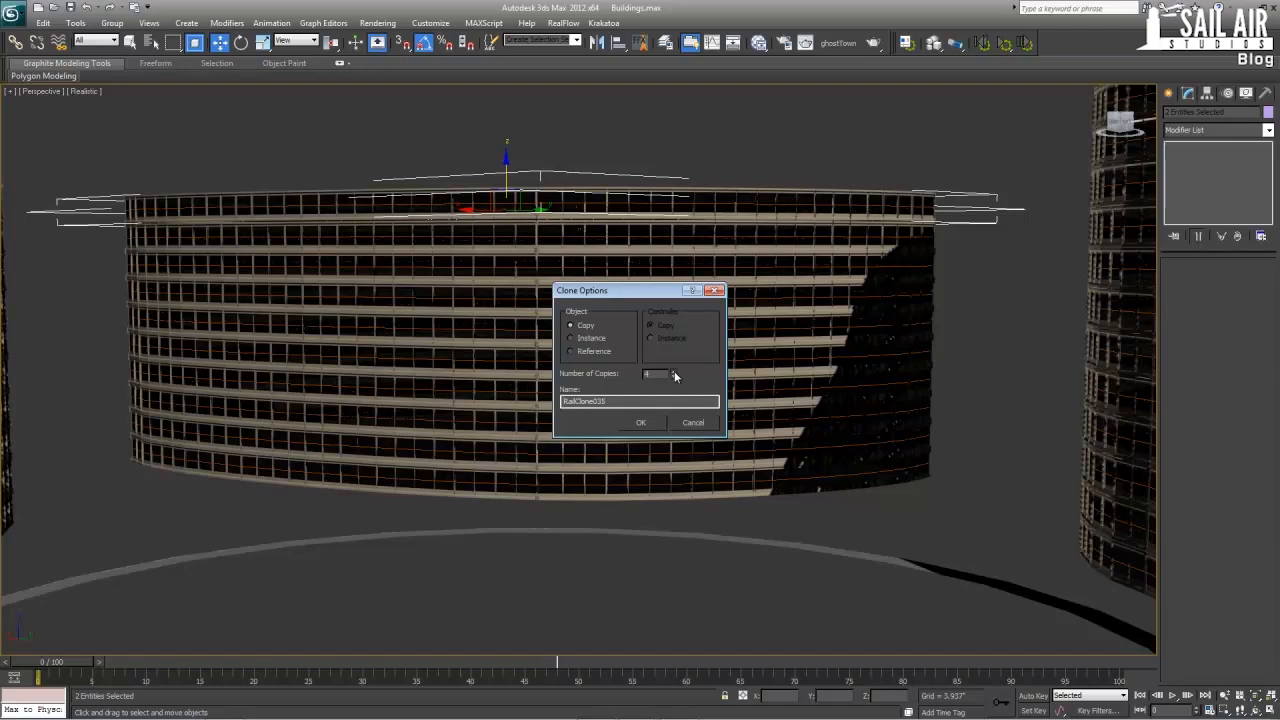
text(10)
- Frame the curved building and the sidewalk ring and create a camera from that perspective view
mouse_move(530, 425)
middle_down()
mouse_move(536, 439)
mouse_move(507, 420)
mouse_move(507, 445)
mouse_move(541, 438)
middle_up()
scroll(520, 440, down, 2)
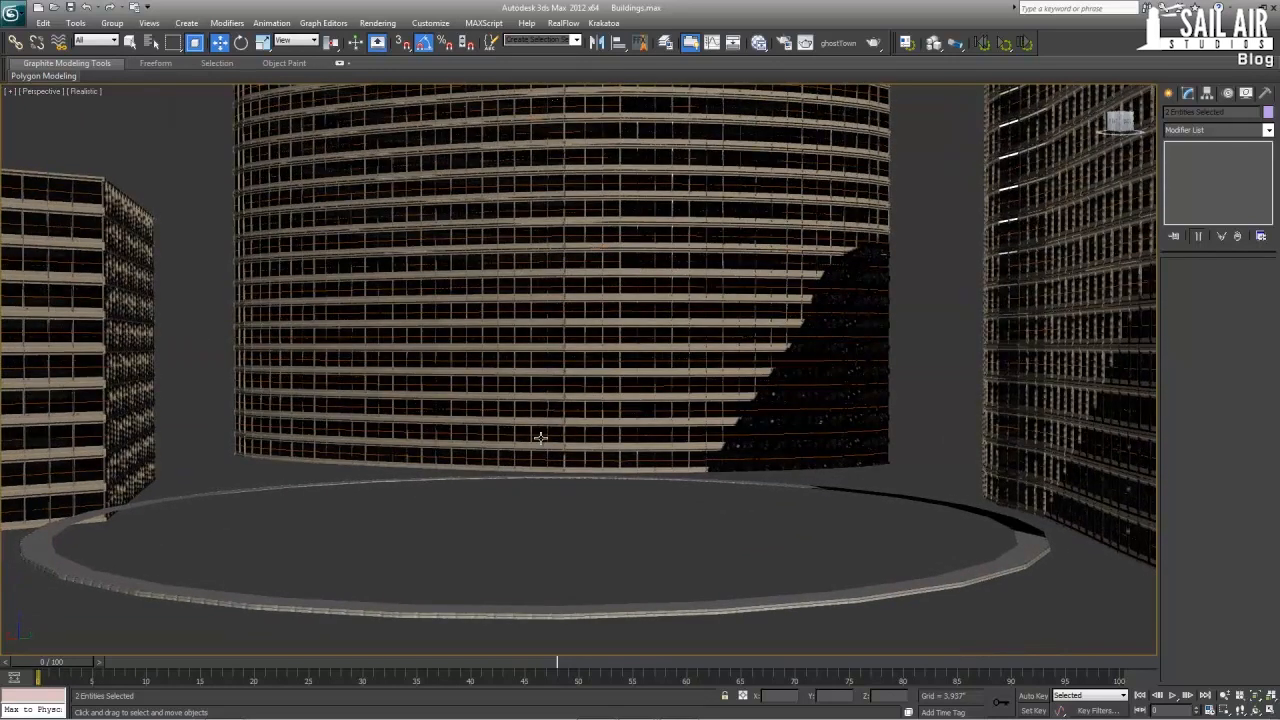
key(ctrl+c)
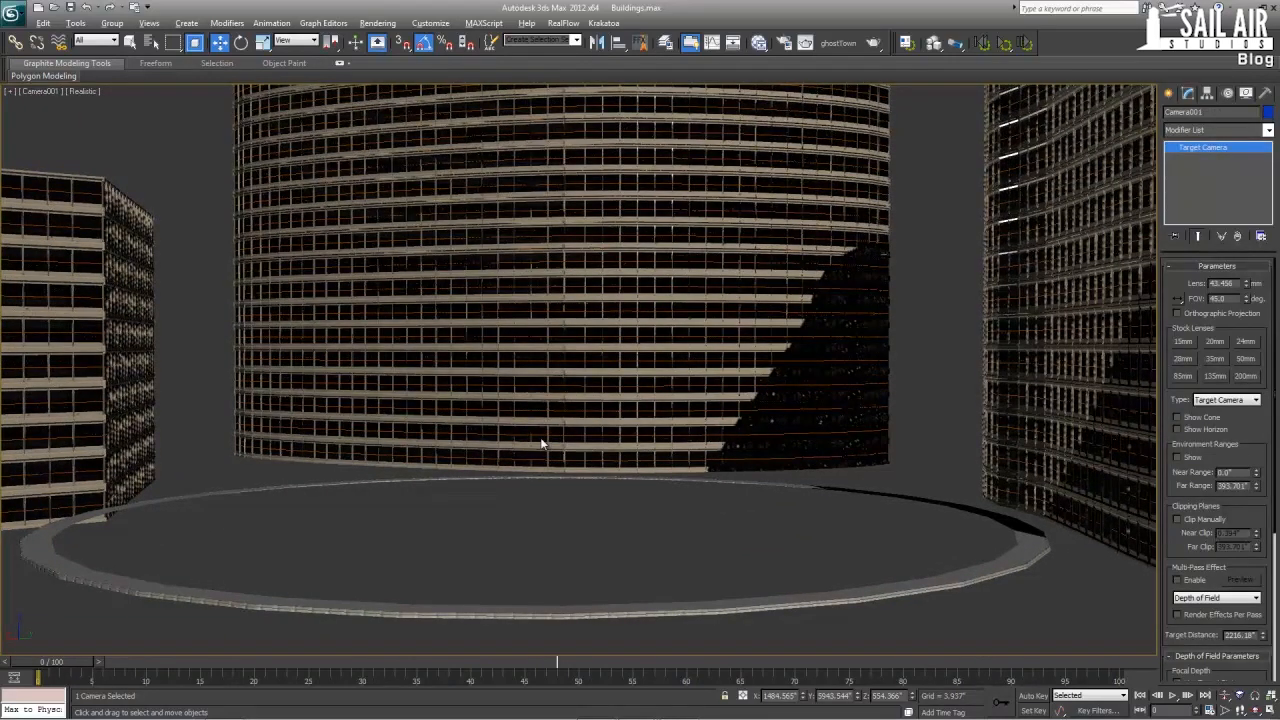
- Draw a large ground plane under the buildings and sidewalk ring in the perspective view and centre it beneath them
key(alt+w)
key(p)
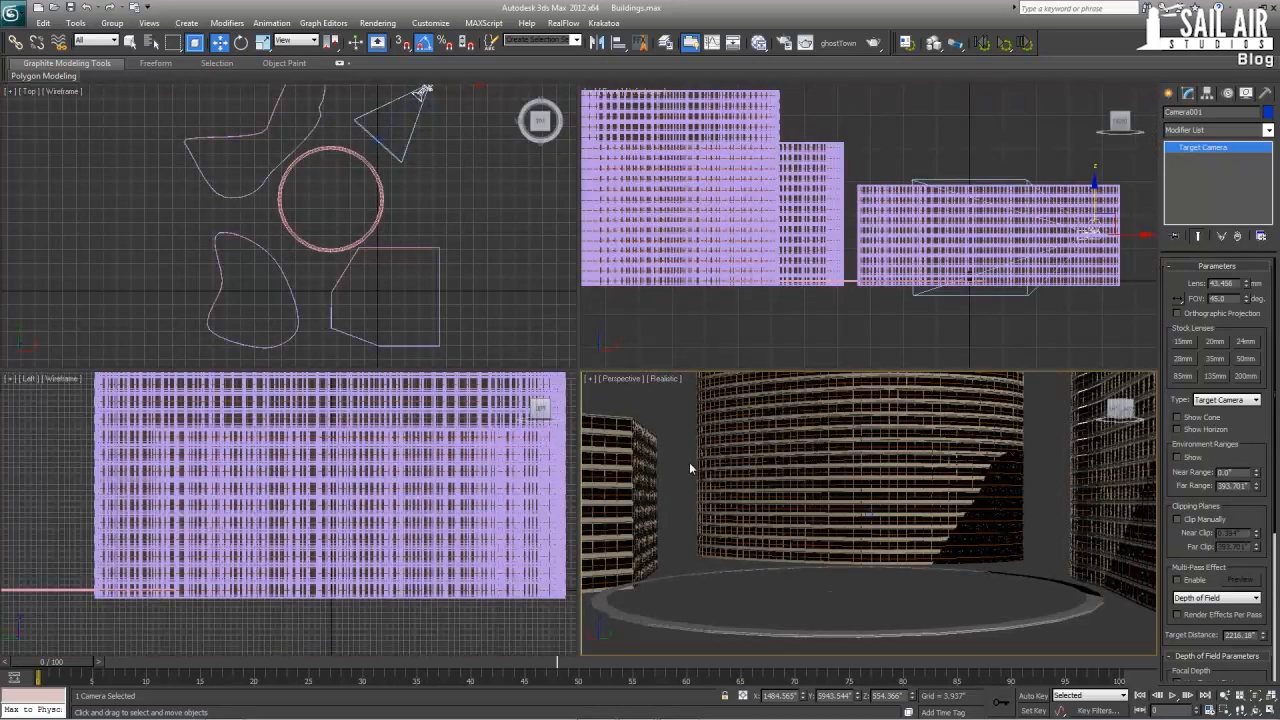
scroll(689, 462, down, 3)
alt+middle_drag(689, 462, 714, 491)
scroll(714, 495, down, 4)
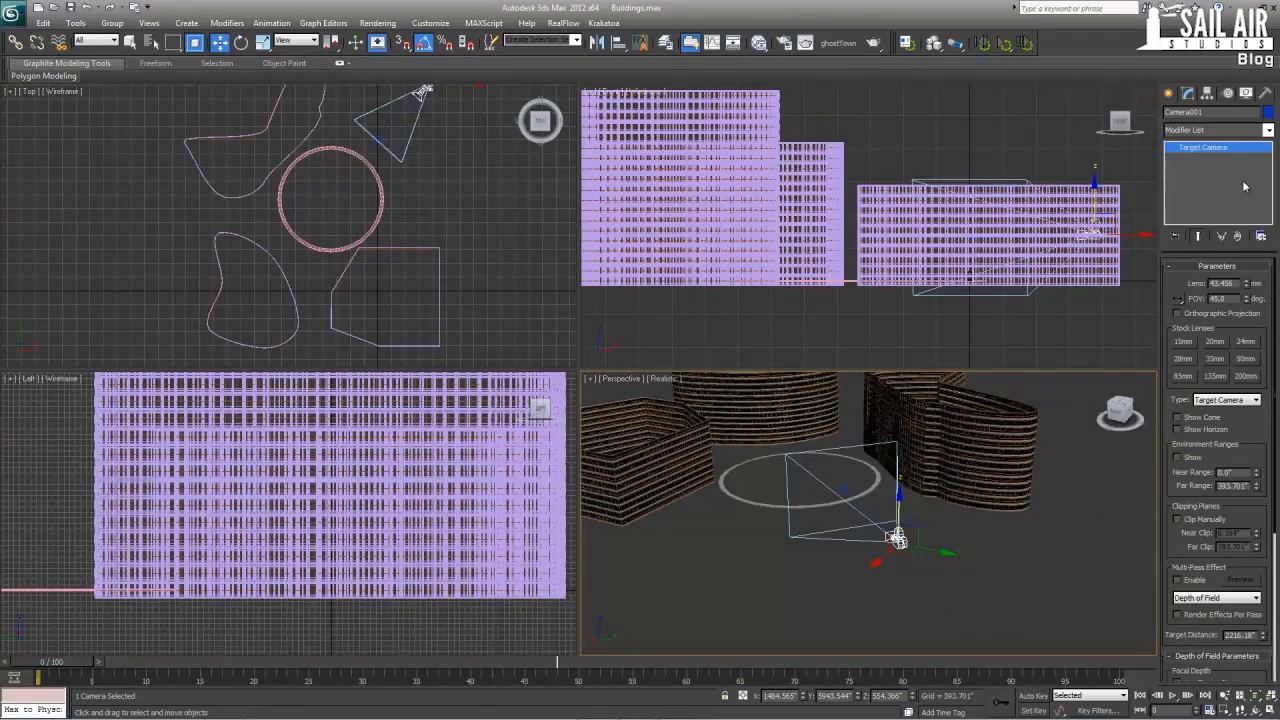
click(1169, 95)
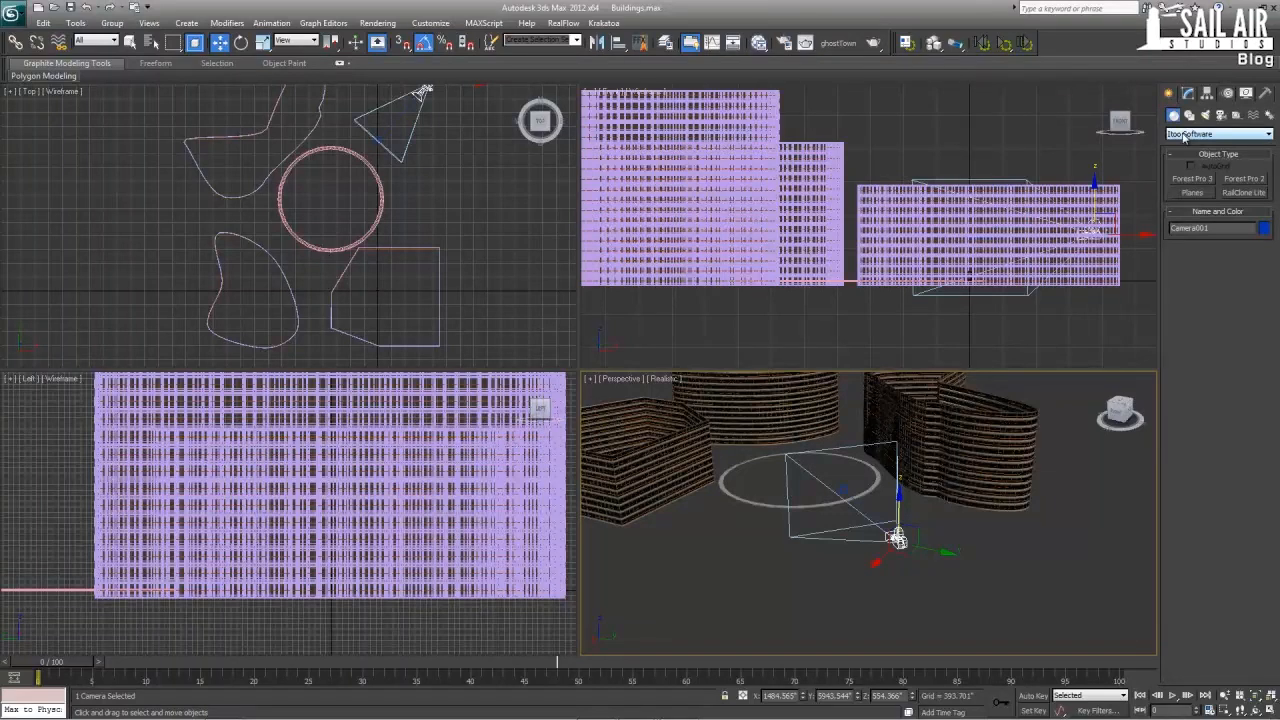
click(1184, 137)
click(1195, 144)
click(1245, 236)
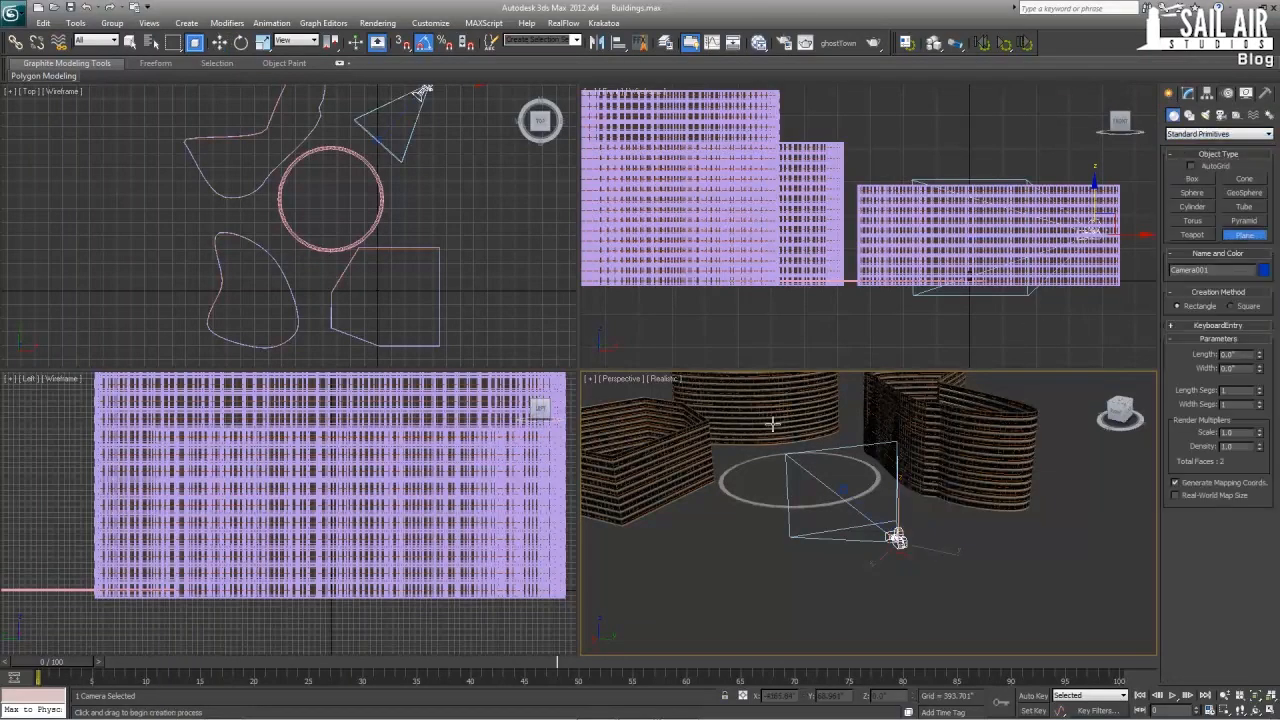
scroll(771, 423, down, 2)
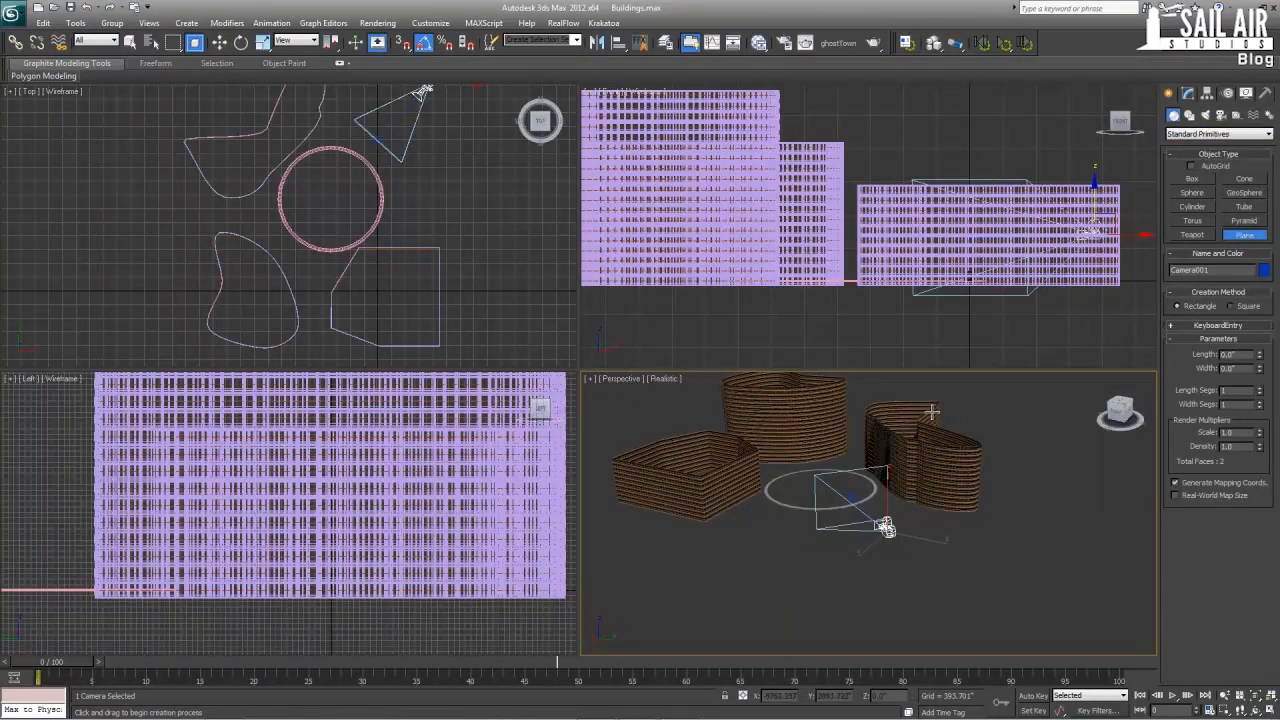
drag(856, 408, 947, 624)
key(w)
drag(886, 488, 841, 483)
click(1189, 94)
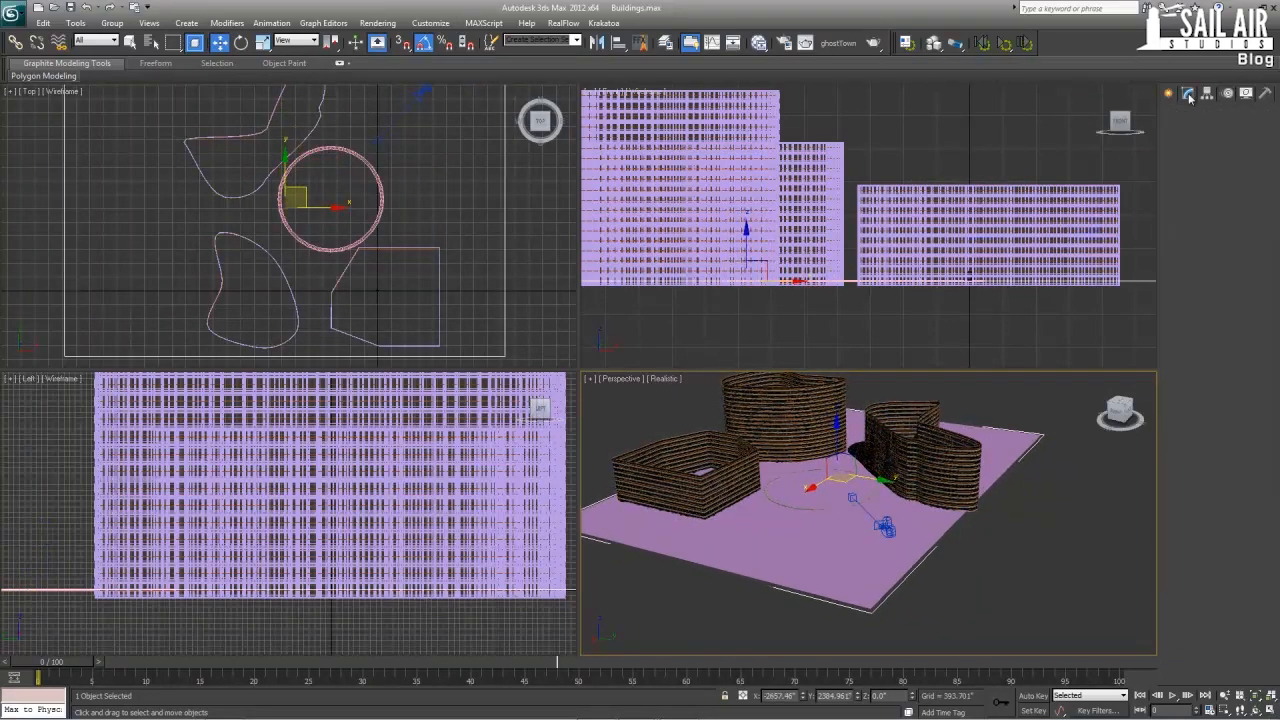
- Set the ground plane's length to 100000 inches and check its extent around the buildings
double_click(1224, 283)
text(10000)
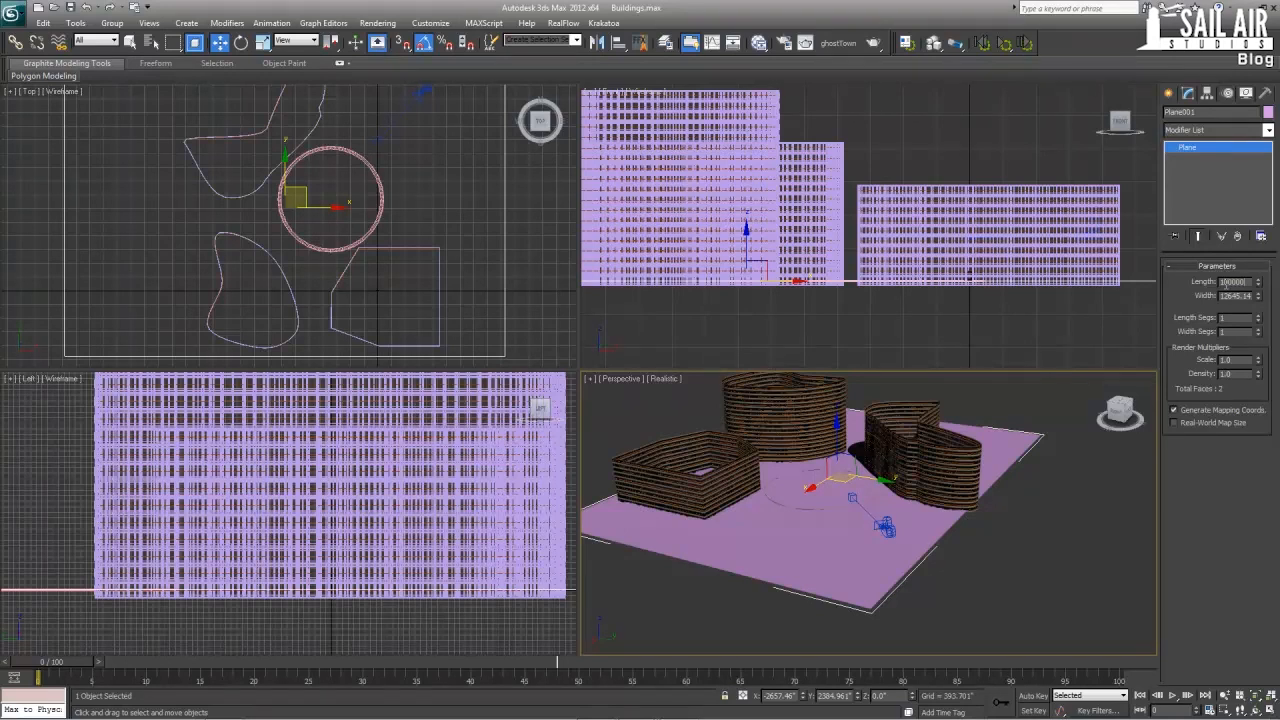
key(Return)
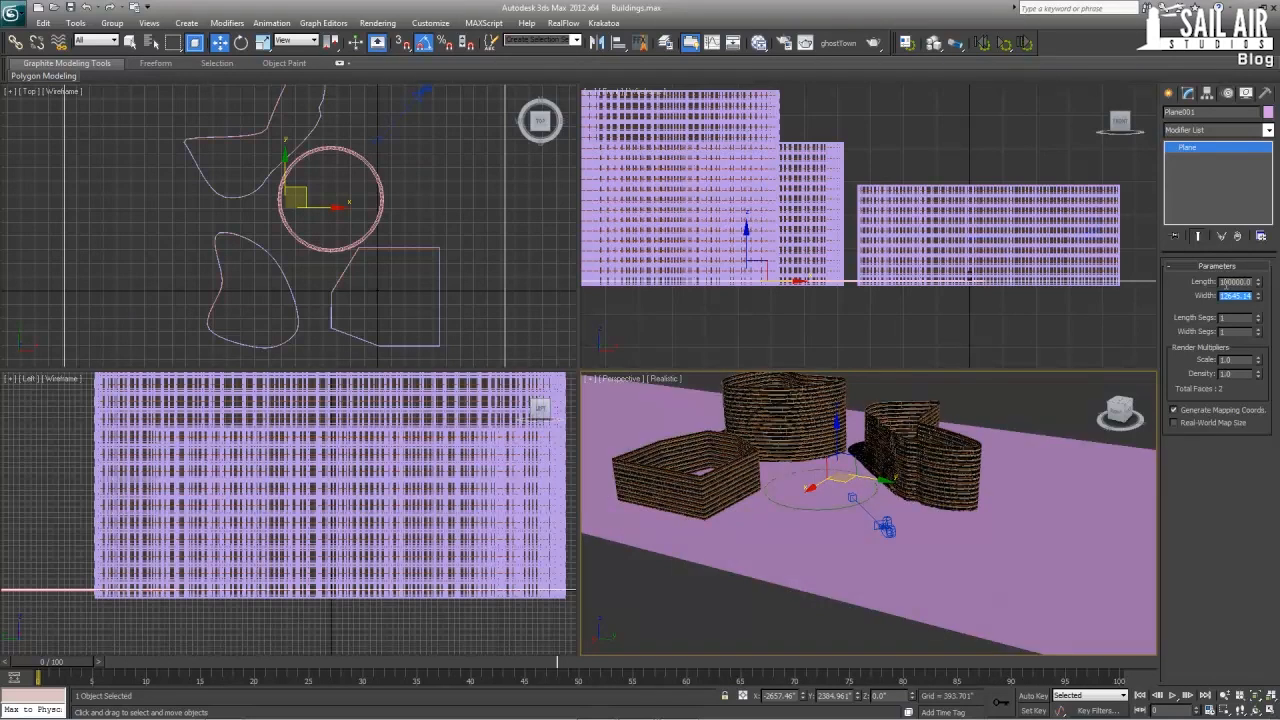
scroll(931, 431, down, 4)
scroll(933, 430, up, 5)
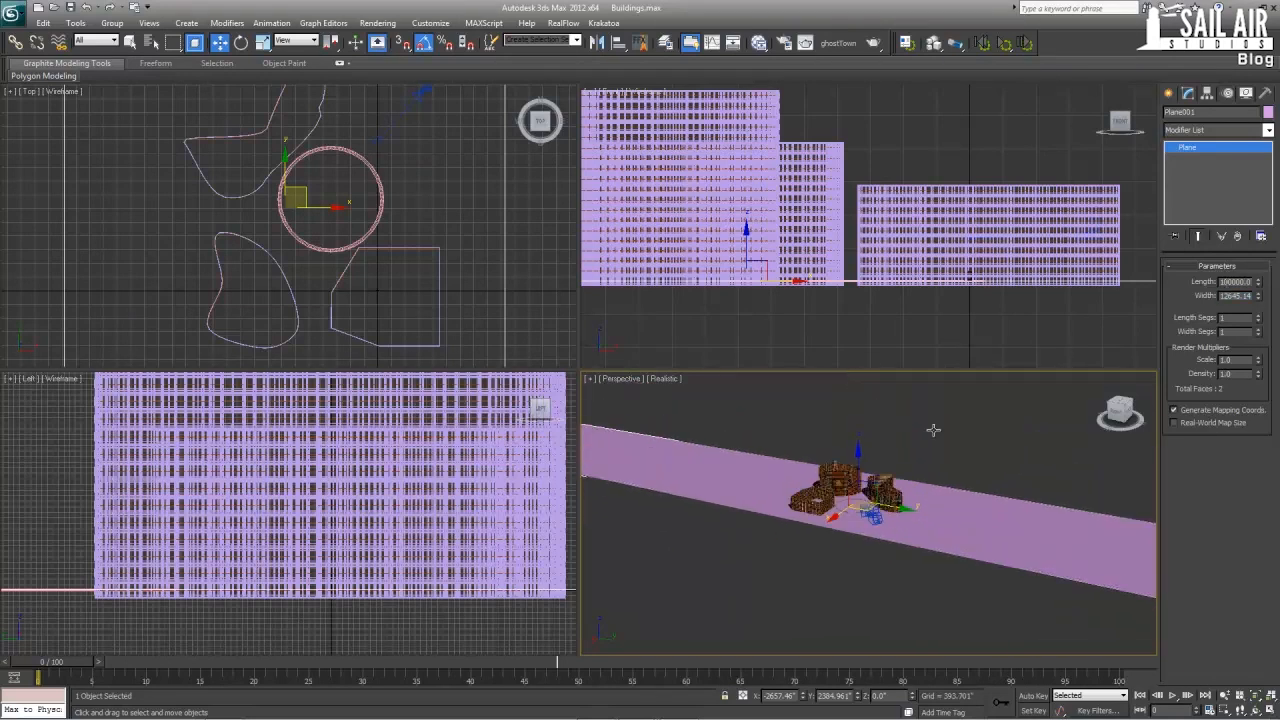
- Set the ground plane's length and width to 25000 inches each
double_click(1243, 281)
text(25000)
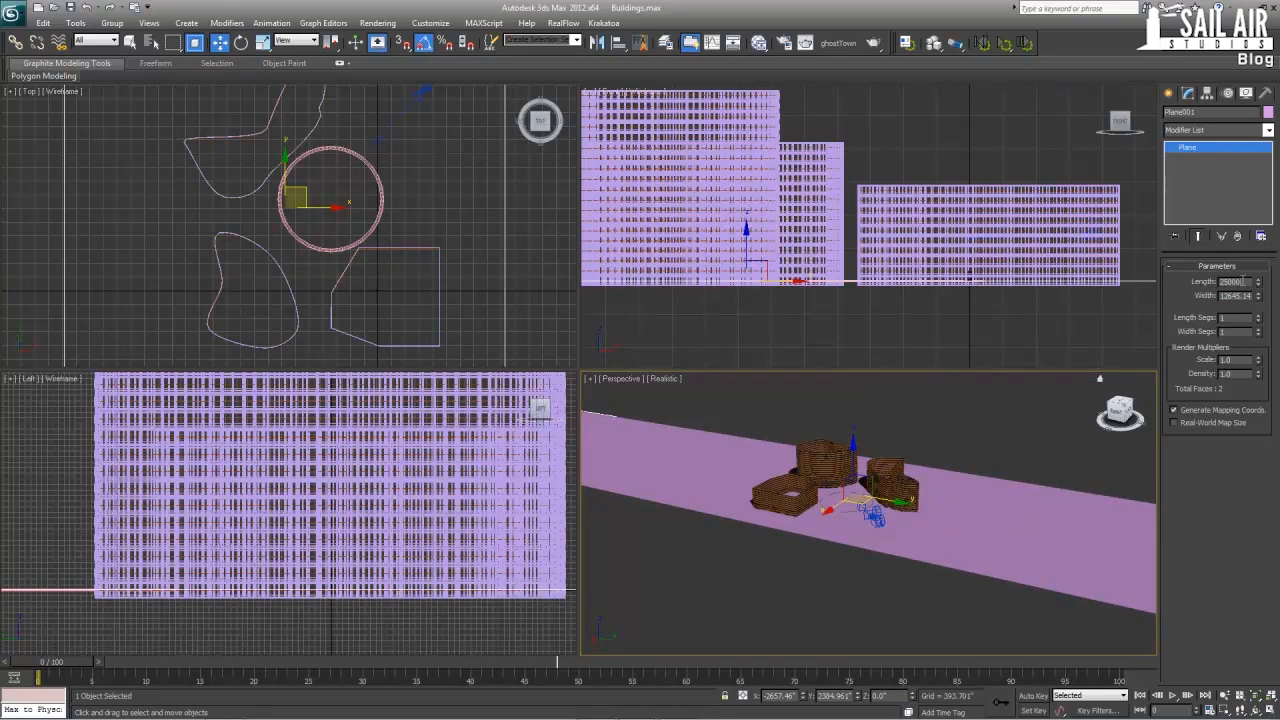
key(Return)
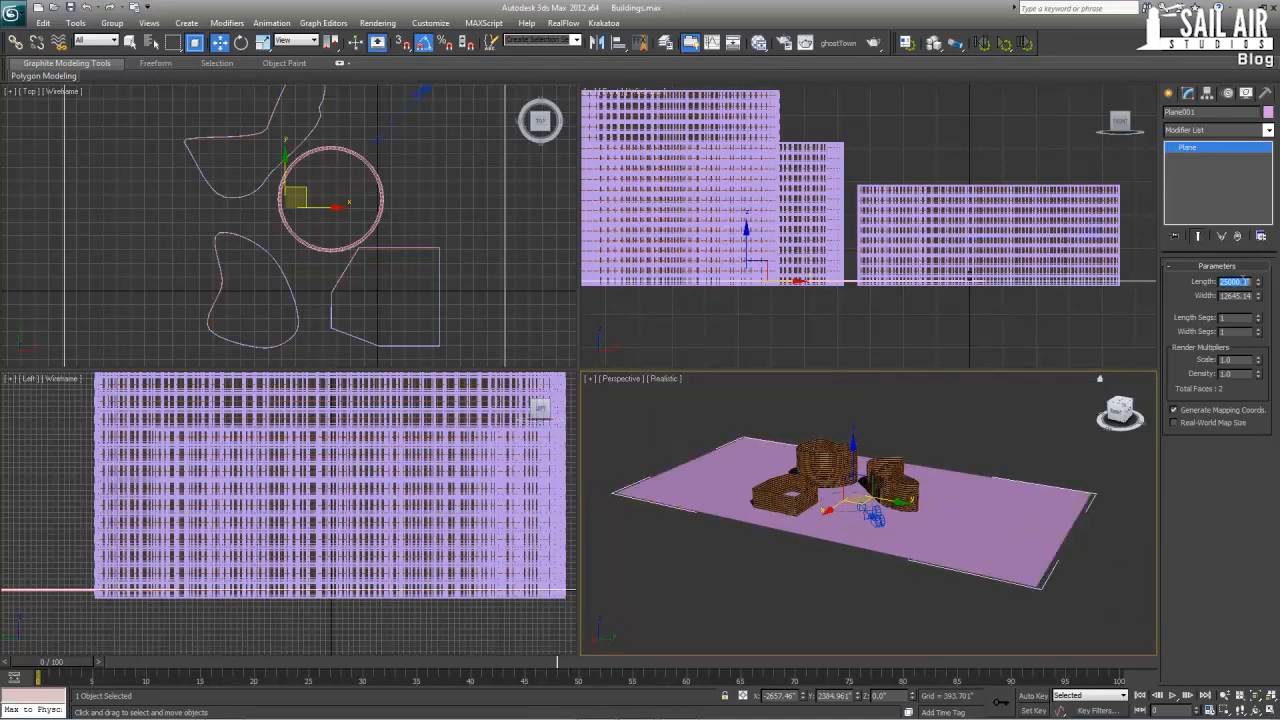
key(Tab)
text(25000)
key(Return)
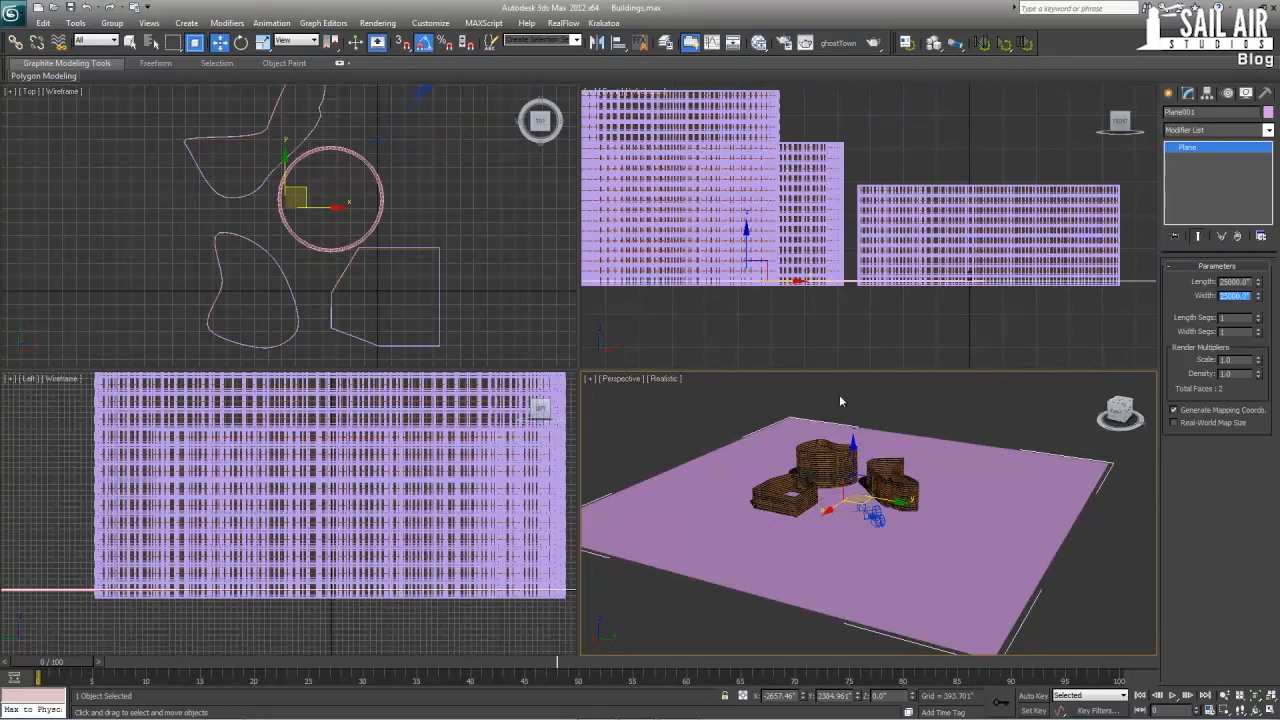
- Return to the maximized camera view, create an Arch & Design material and assign it to the ground plane
key(c)
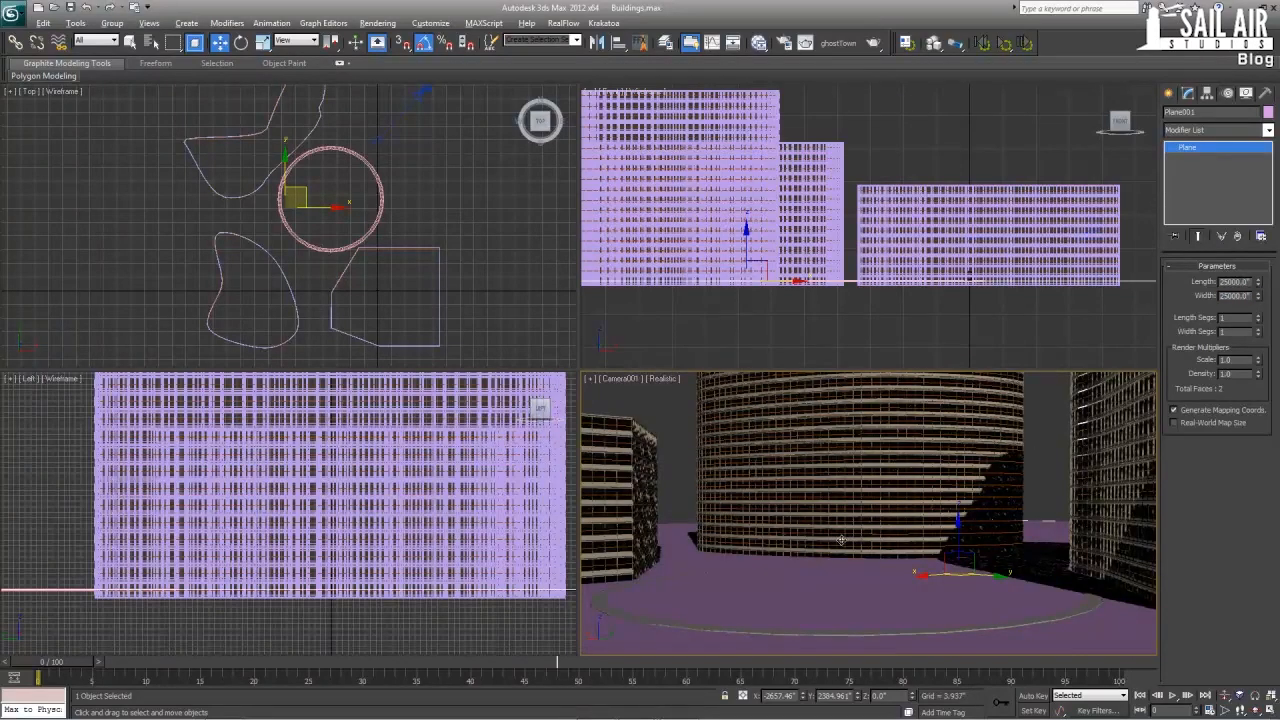
key(alt+w)
key(m)
right_click(895, 236)
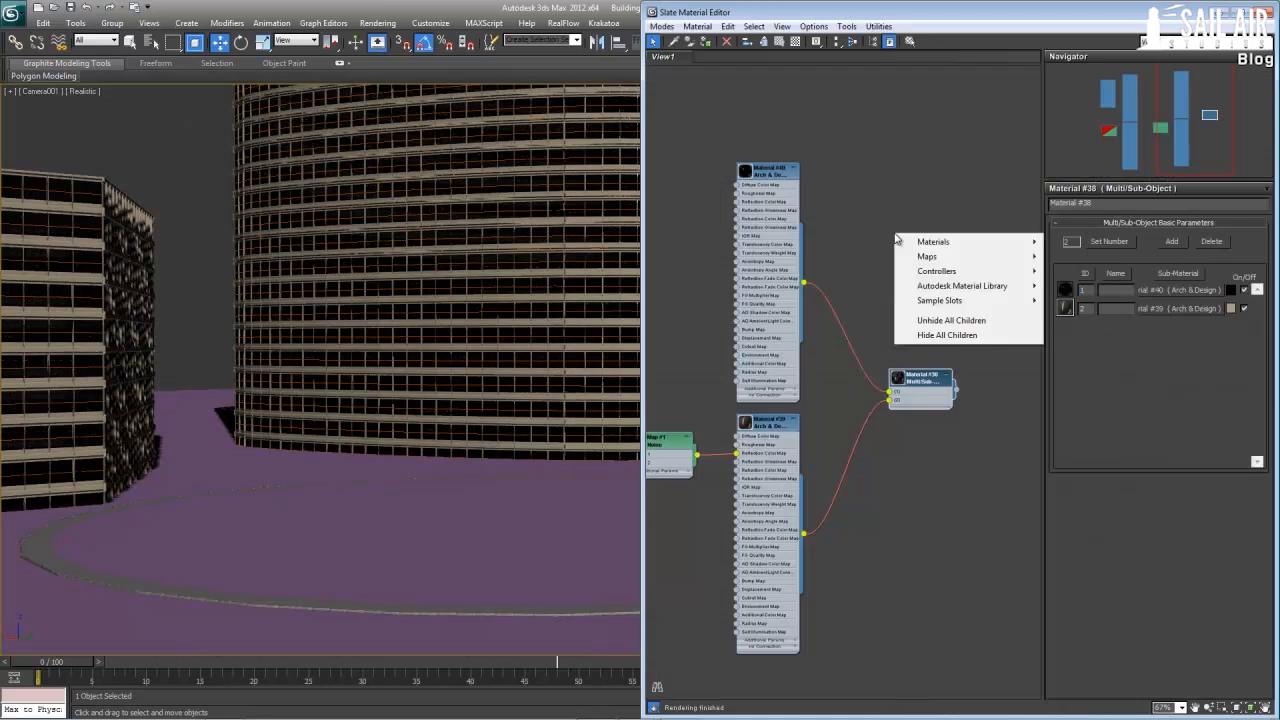
mouse_move(918, 242)
mouse_move(1090, 257)
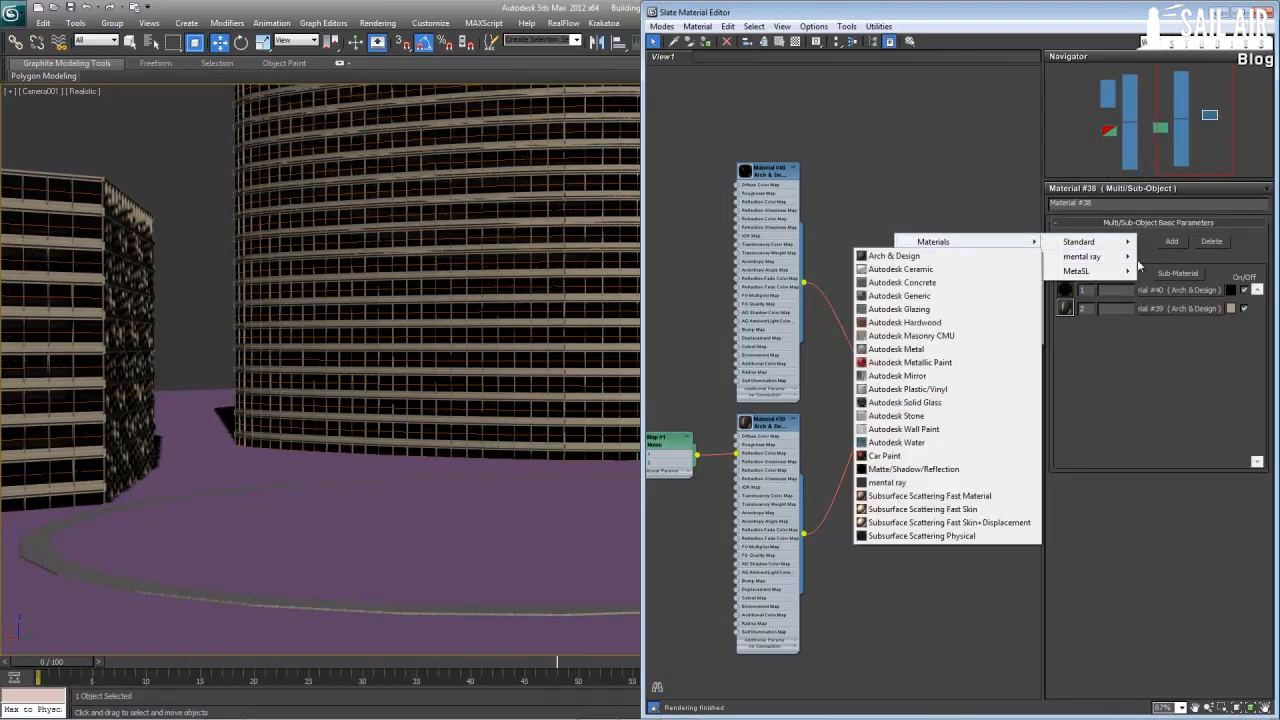
click(893, 255)
drag(886, 226, 904, 101)
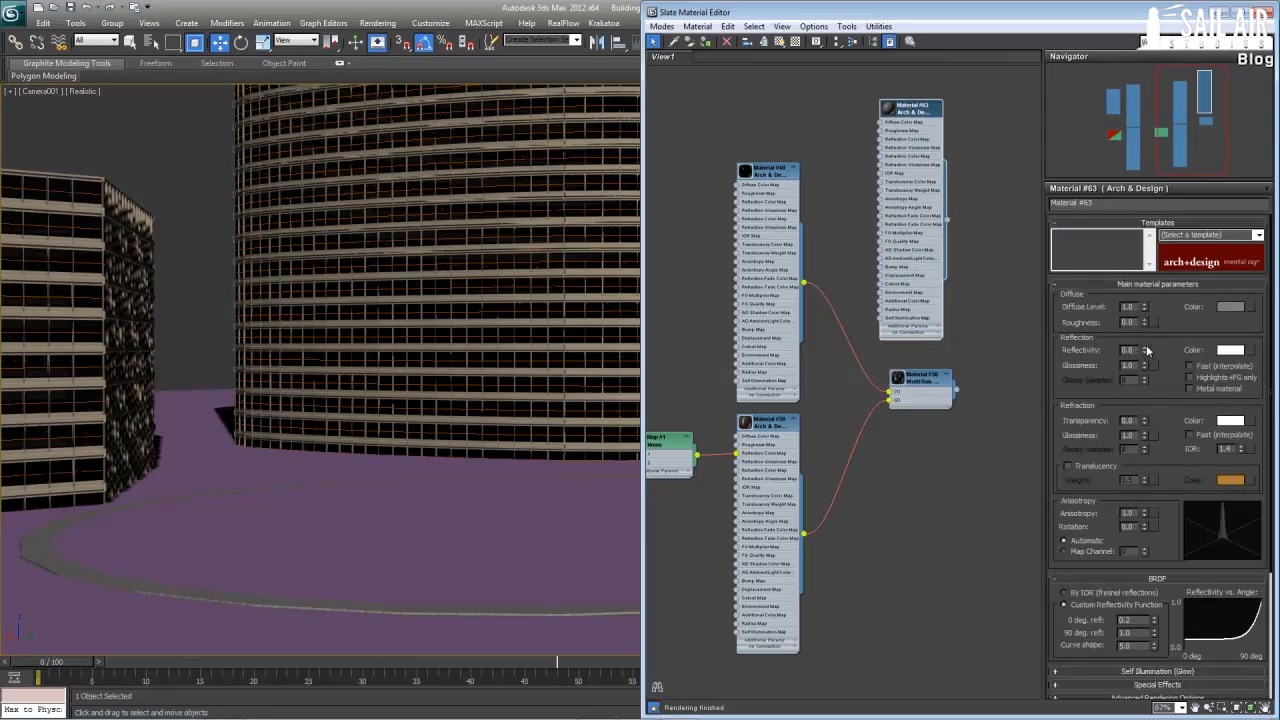
click(706, 42)
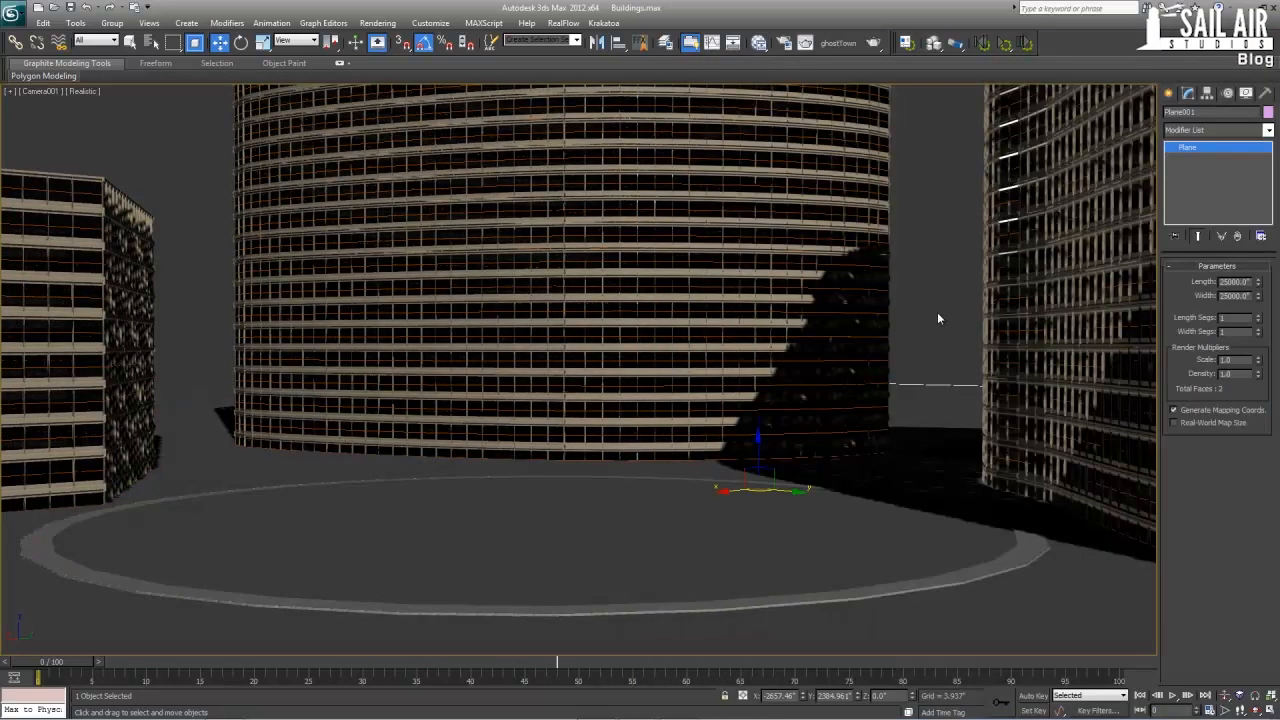
- Create a Daylight system in the middle of the sidewalk circle, accepting mr Photographic Exposure Control at EV 15
click(1168, 93)
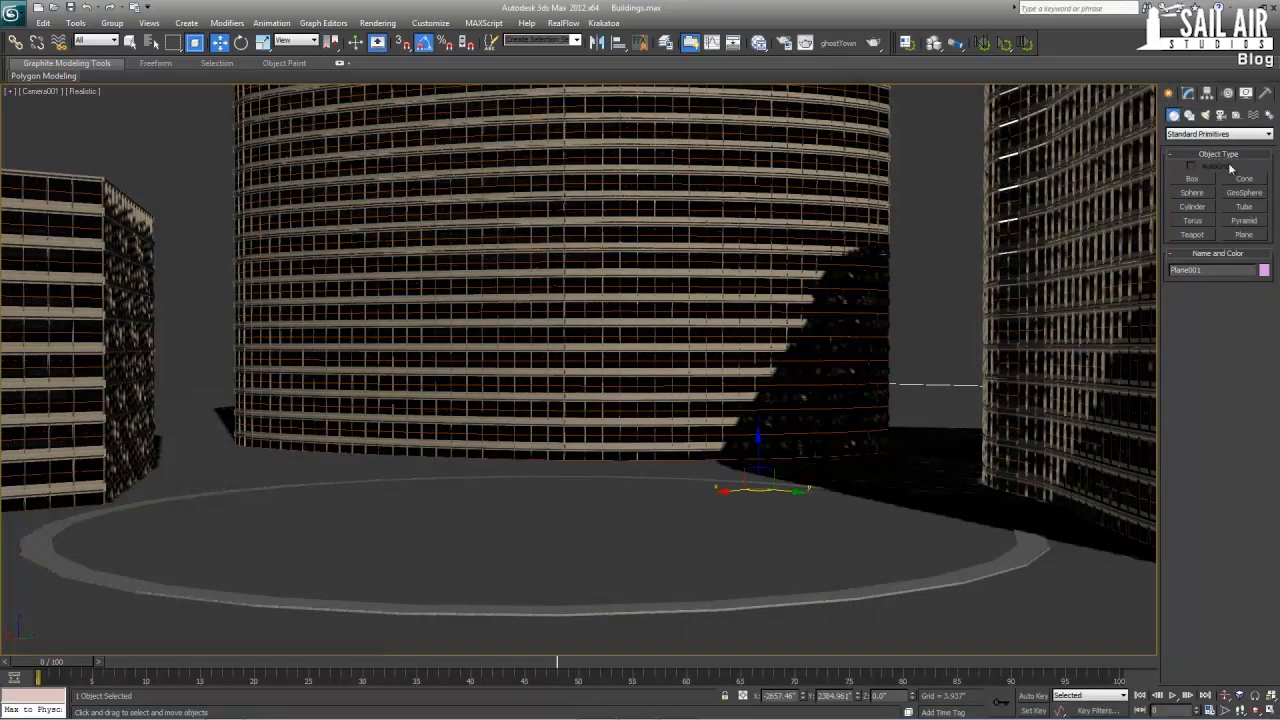
click(1269, 115)
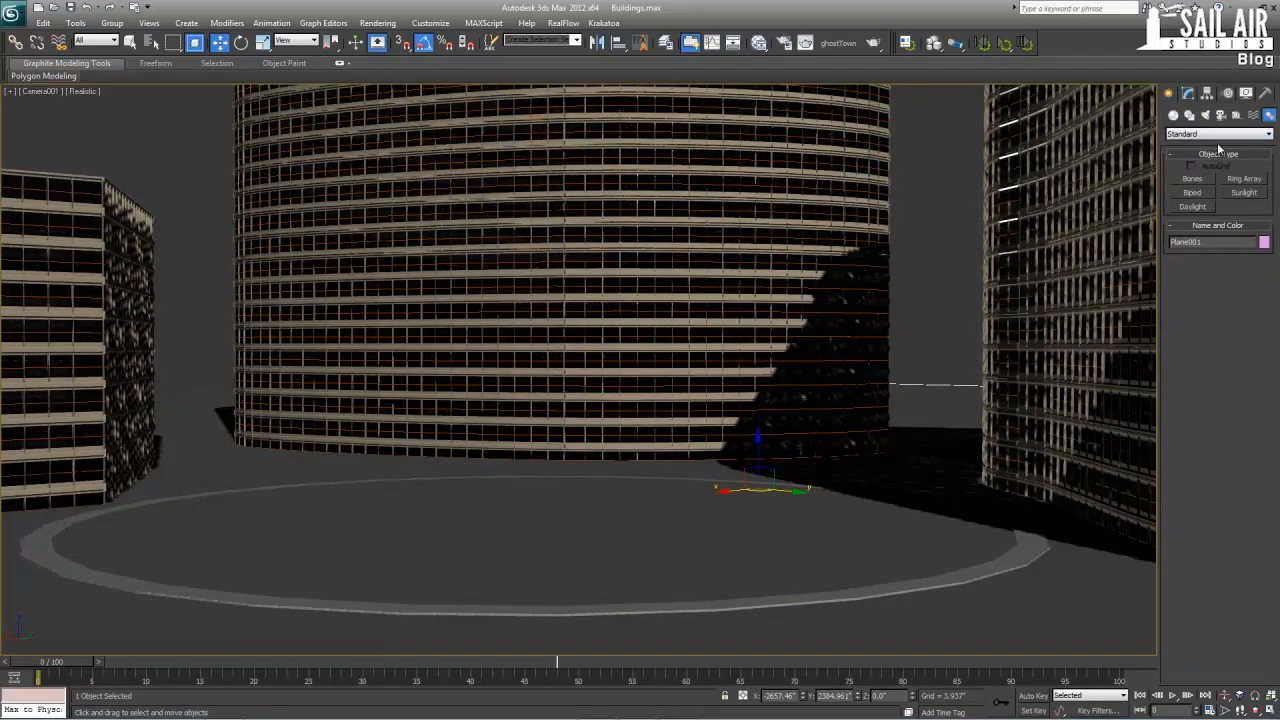
click(1199, 208)
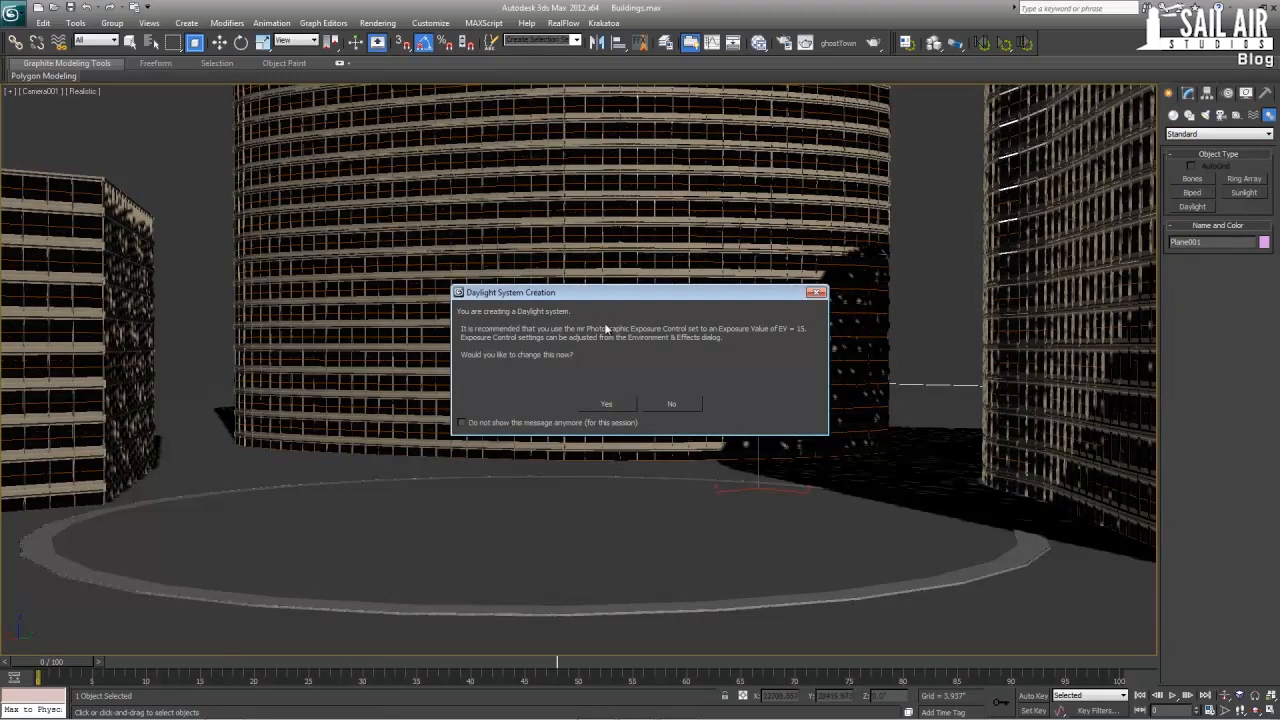
click(607, 405)
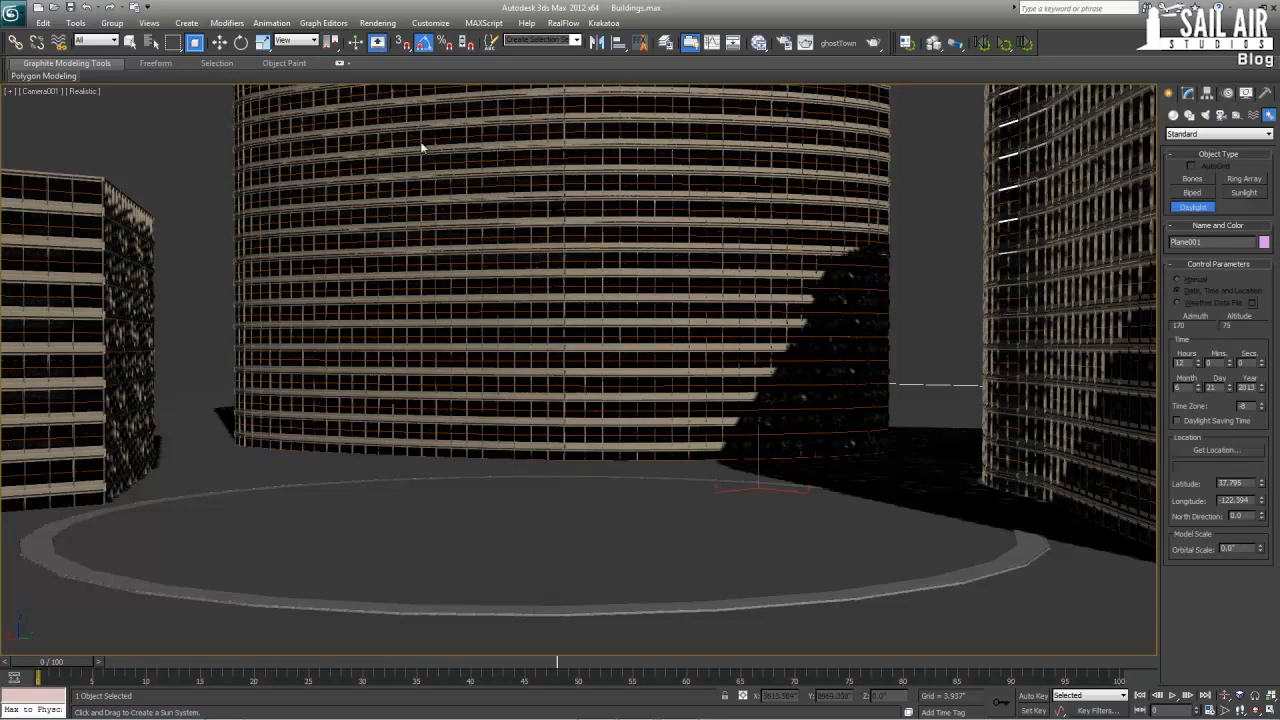
key(8)
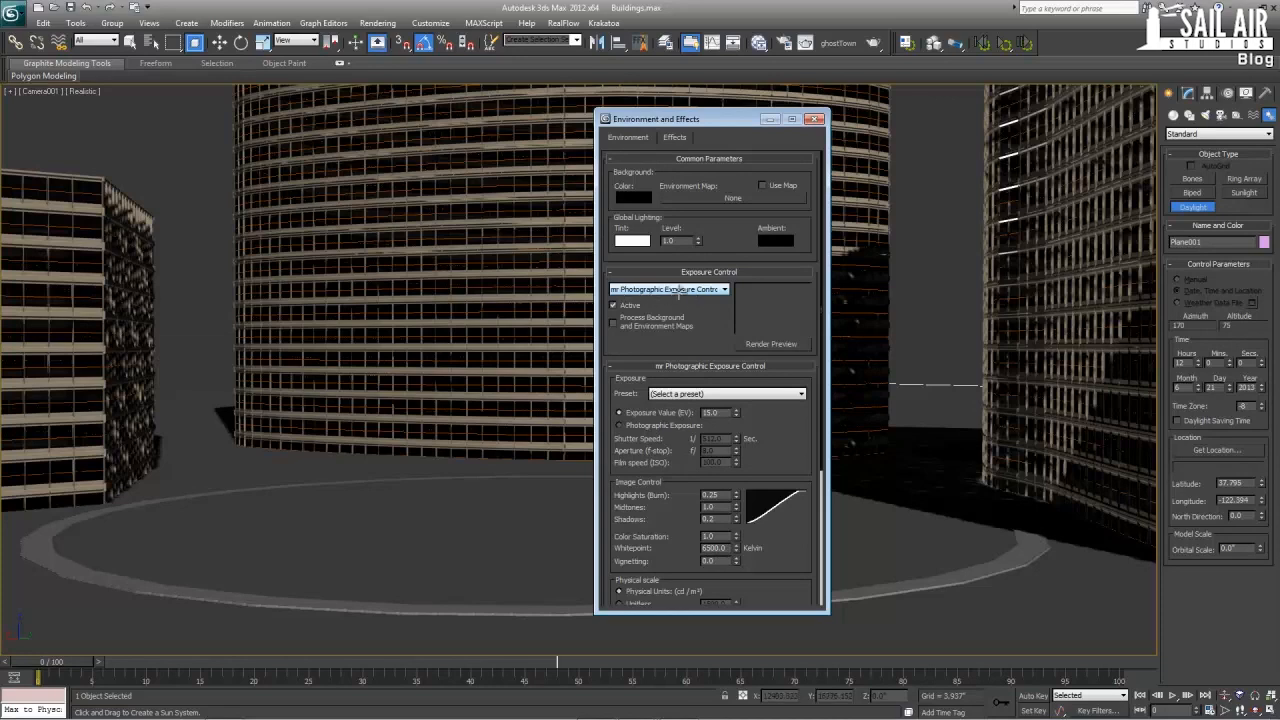
click(815, 119)
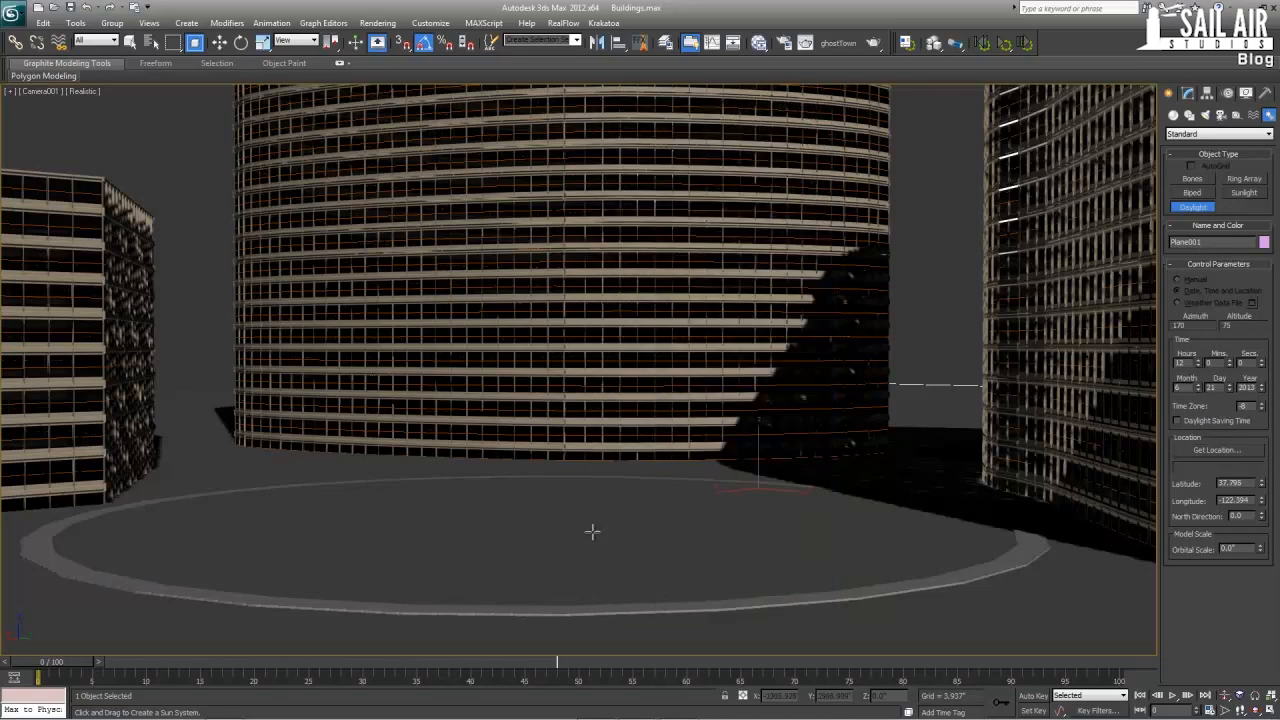
drag(592, 536, 580, 533)
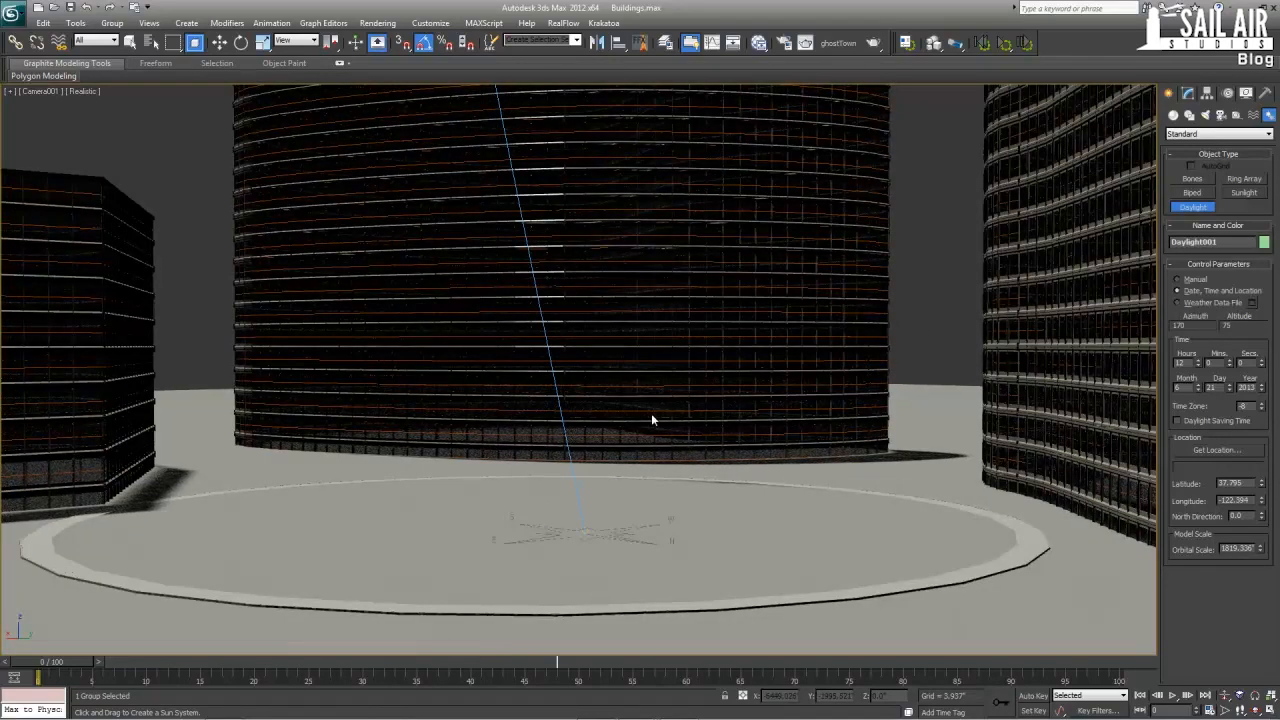
key(w)
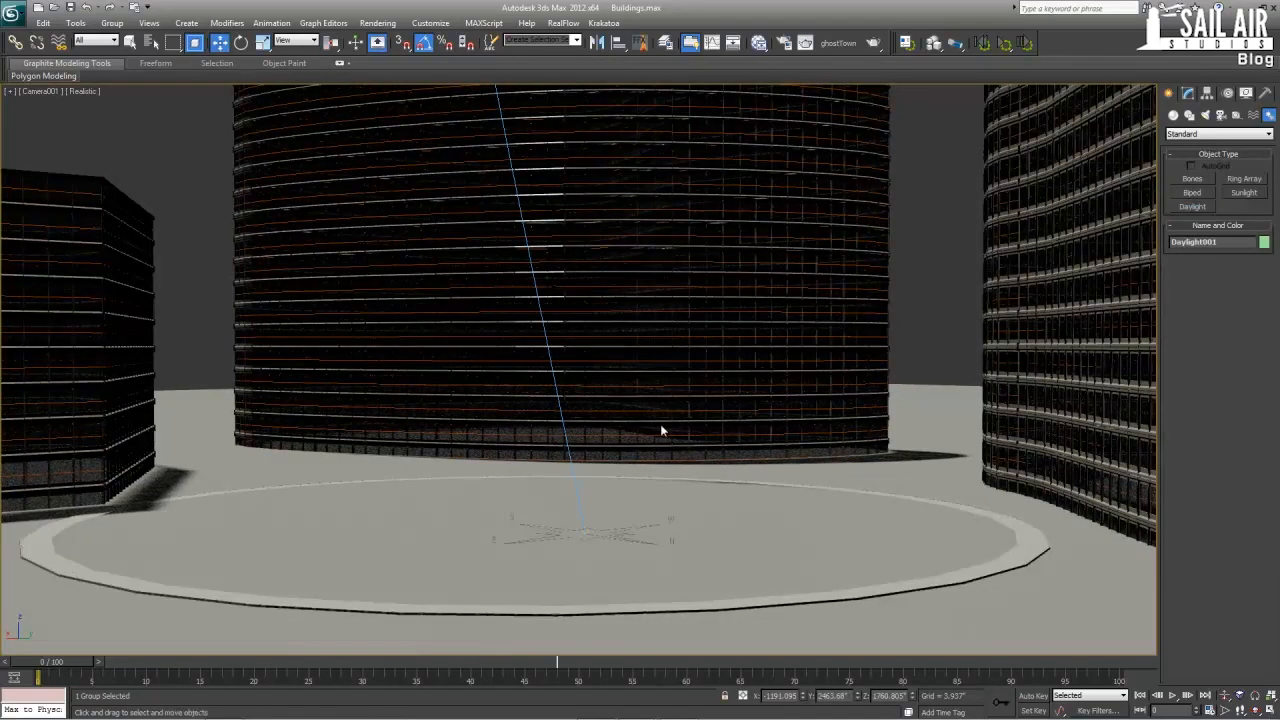
- Set the daylight's sunlight to mr Sun and skylight to mr Sky, adding the mr Physical Sky environment map
click(1188, 93)
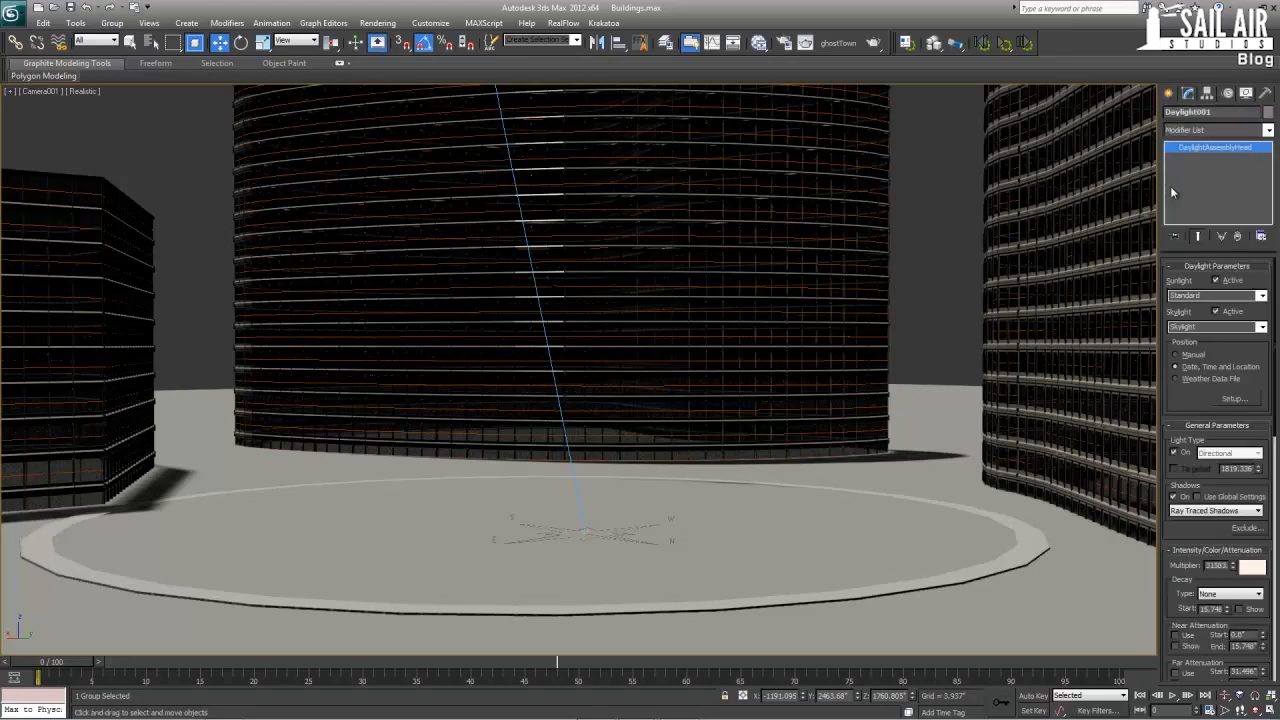
click(1261, 296)
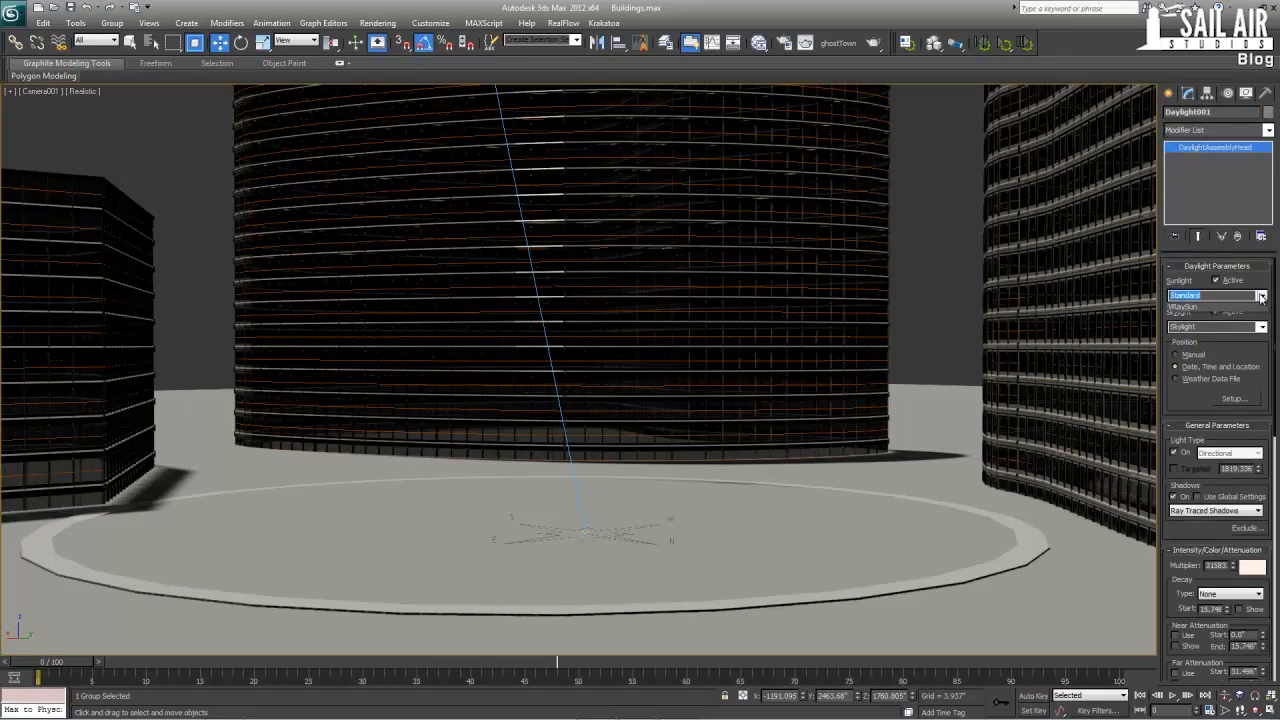
click(1232, 325)
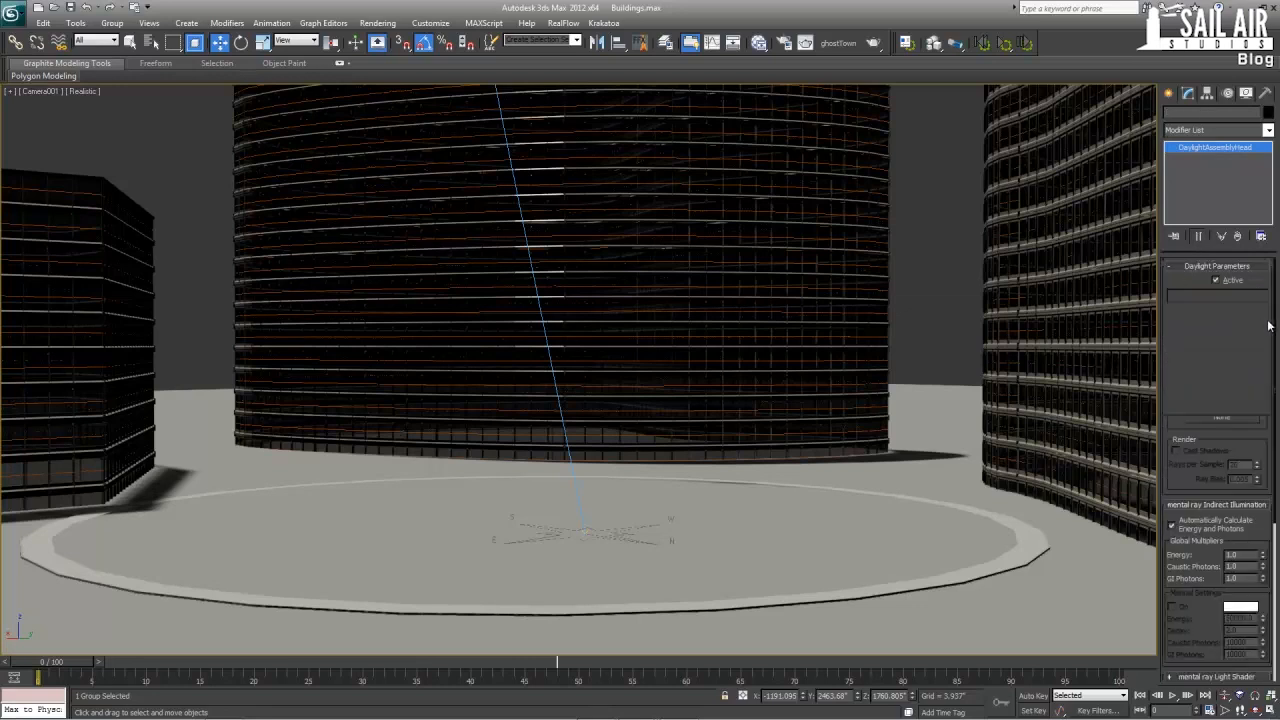
click(1262, 328)
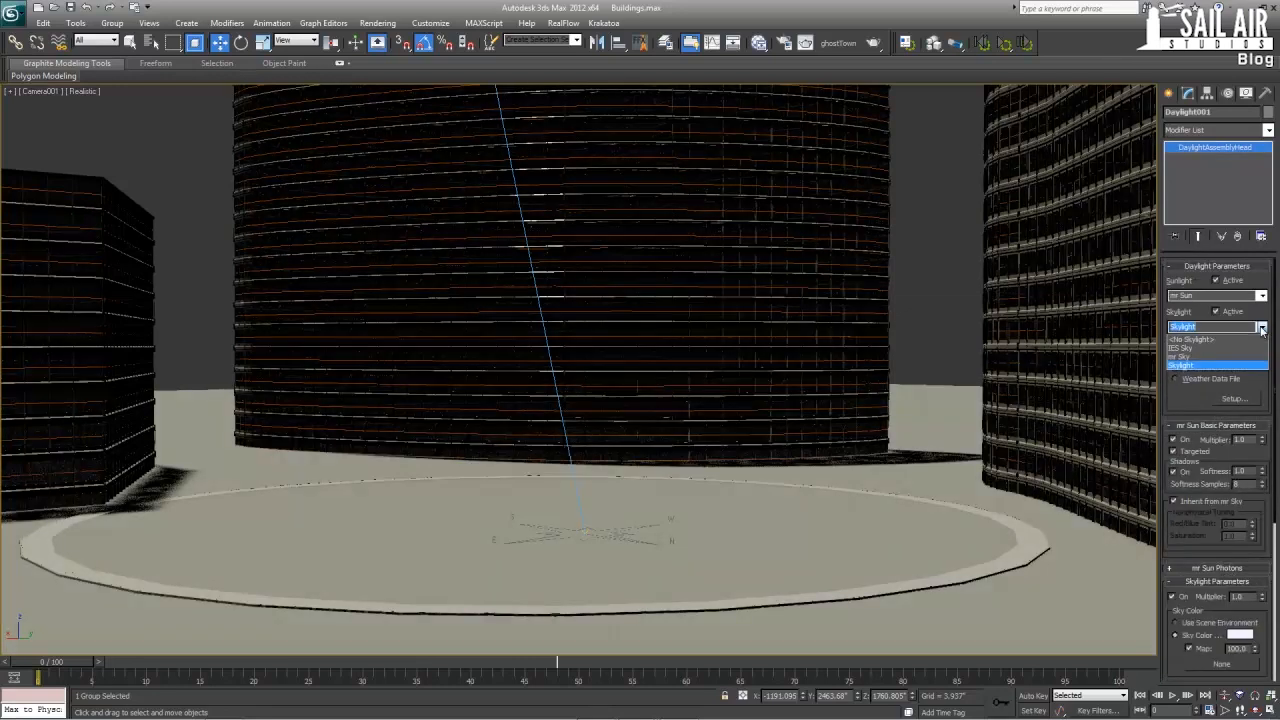
click(1222, 362)
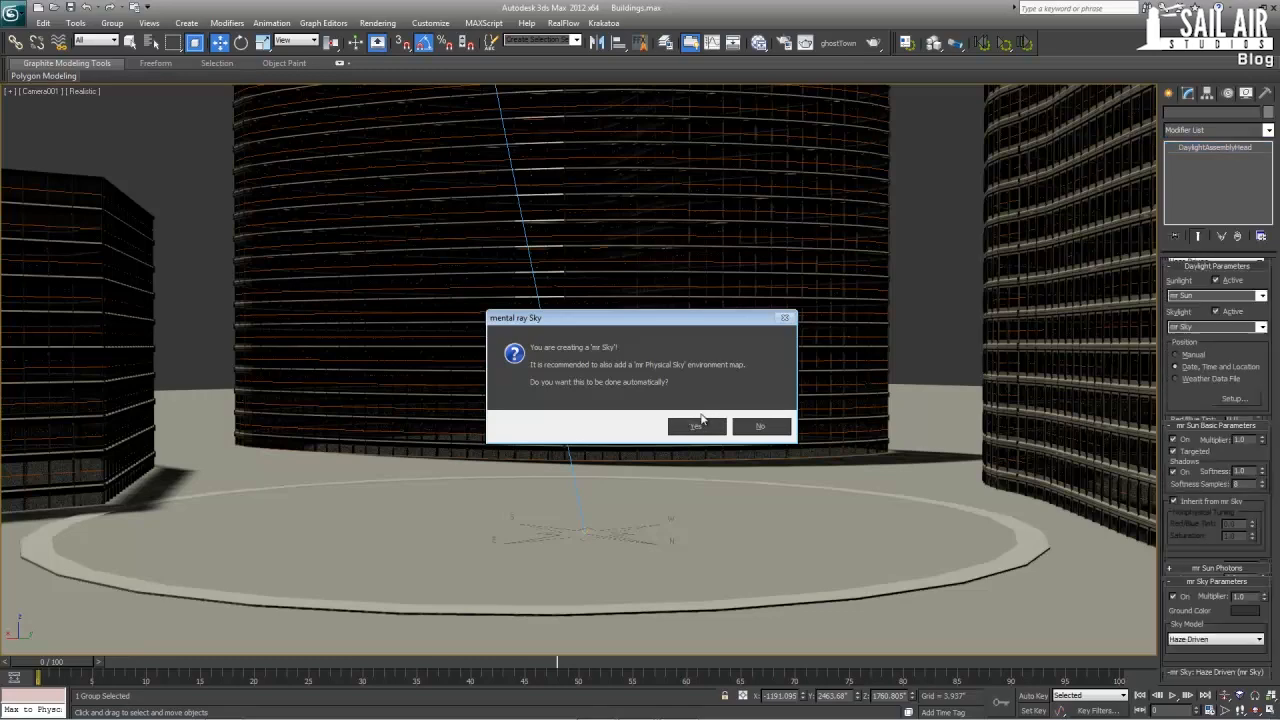
click(697, 426)
key(8)
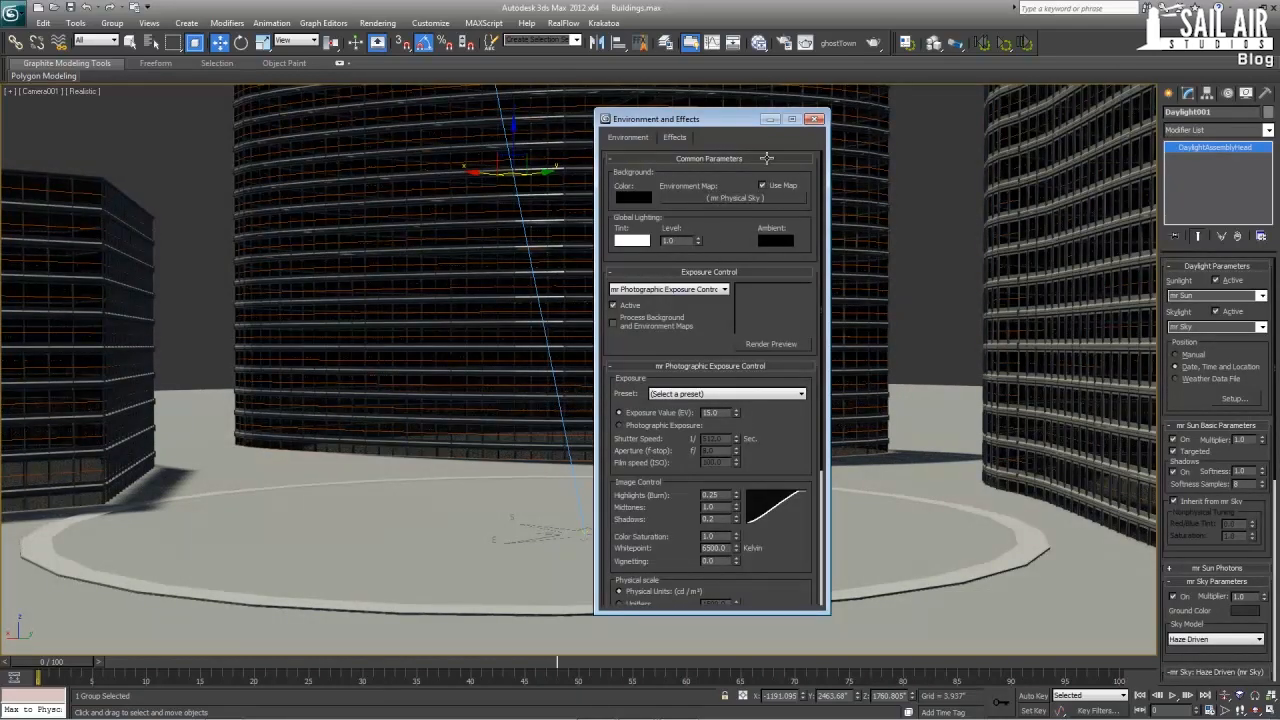
click(812, 120)
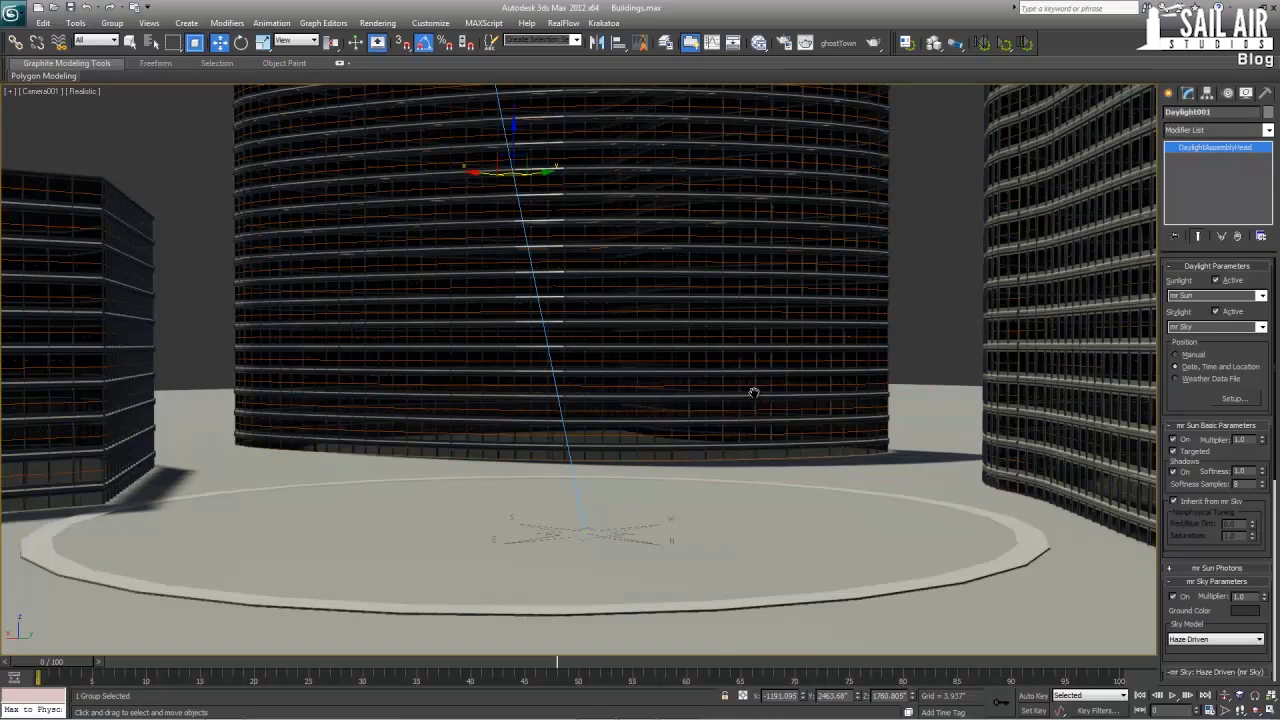
- Deselect the Daylight system and select Camera001 by name from the scene's object list, without its target
right_click(935, 250)
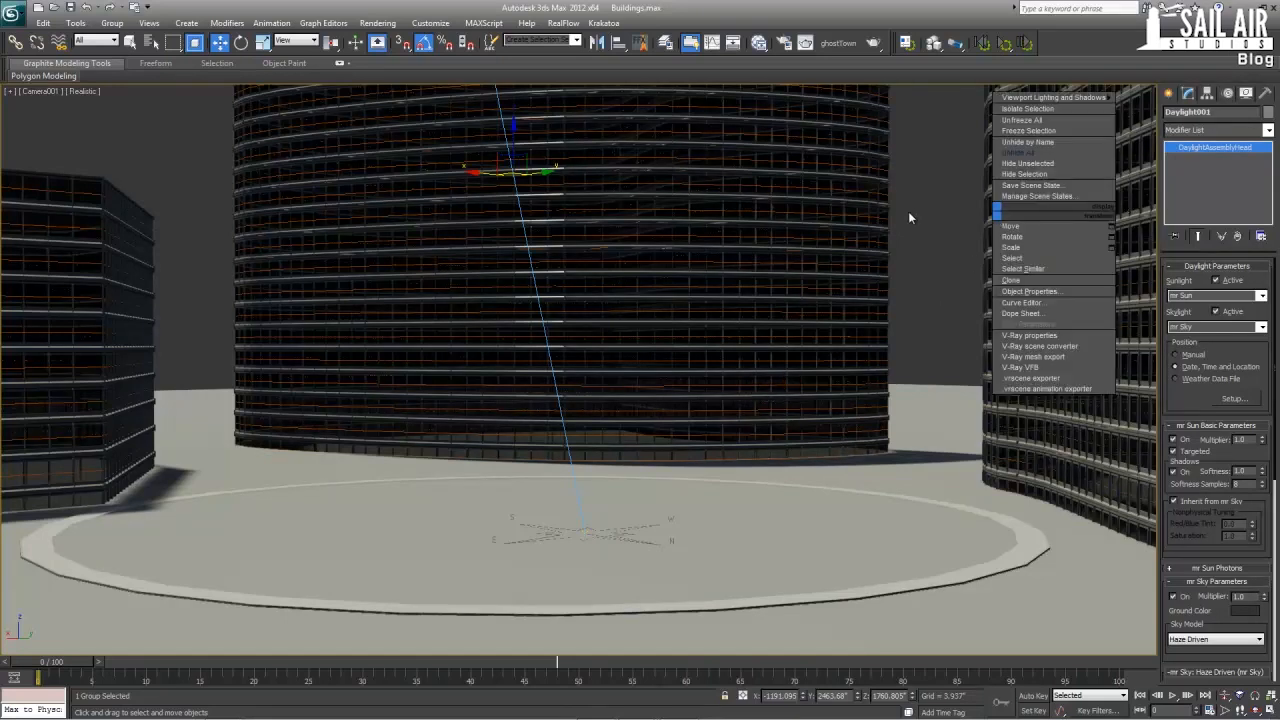
click(923, 202)
click(920, 202)
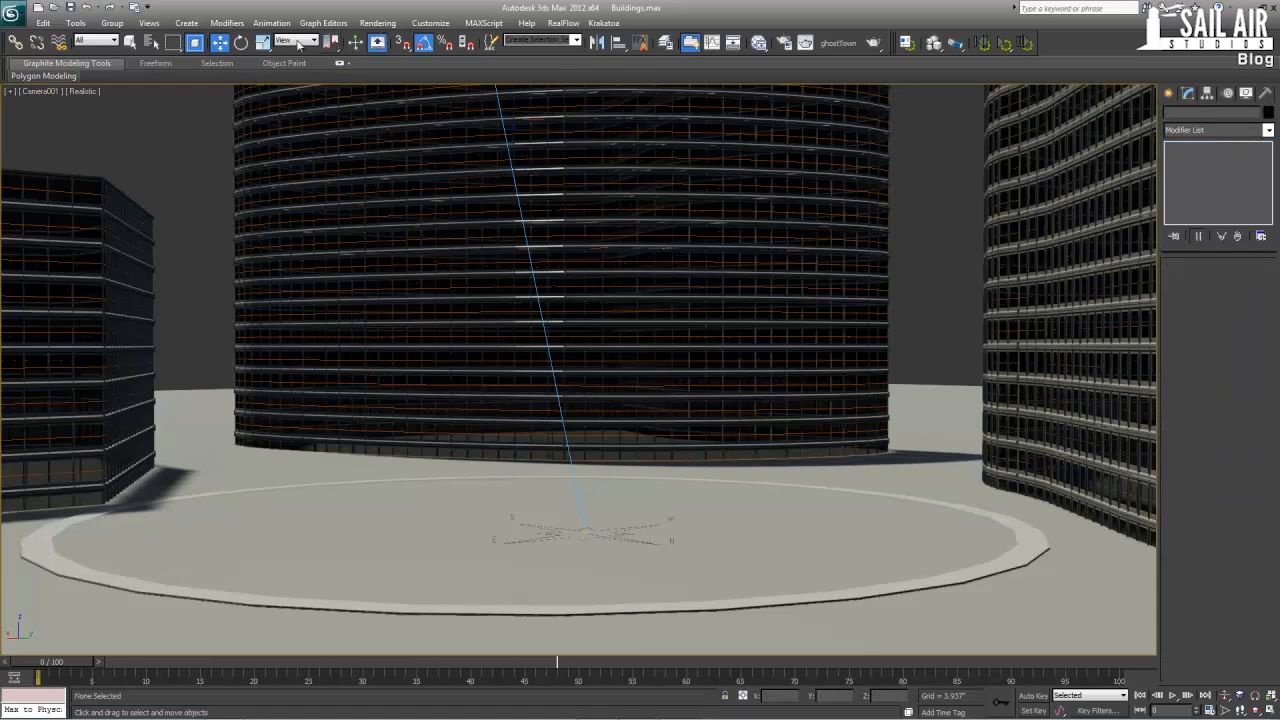
click(152, 45)
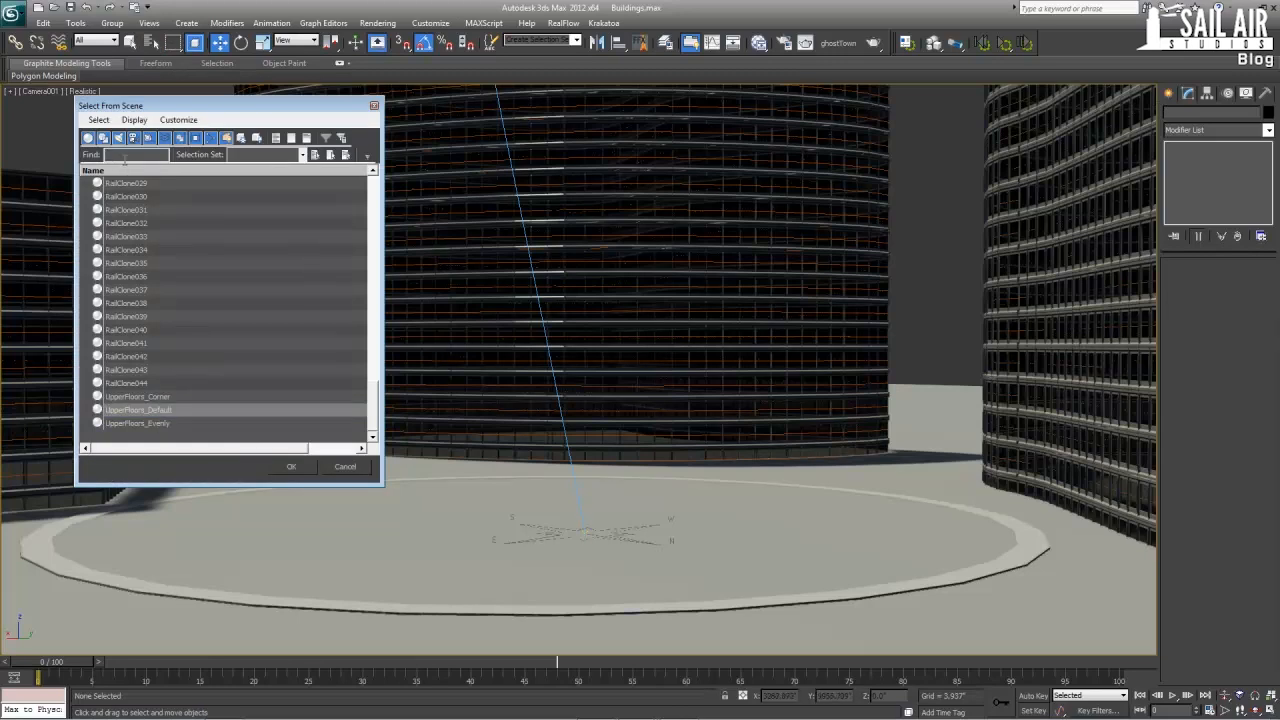
text(ca)
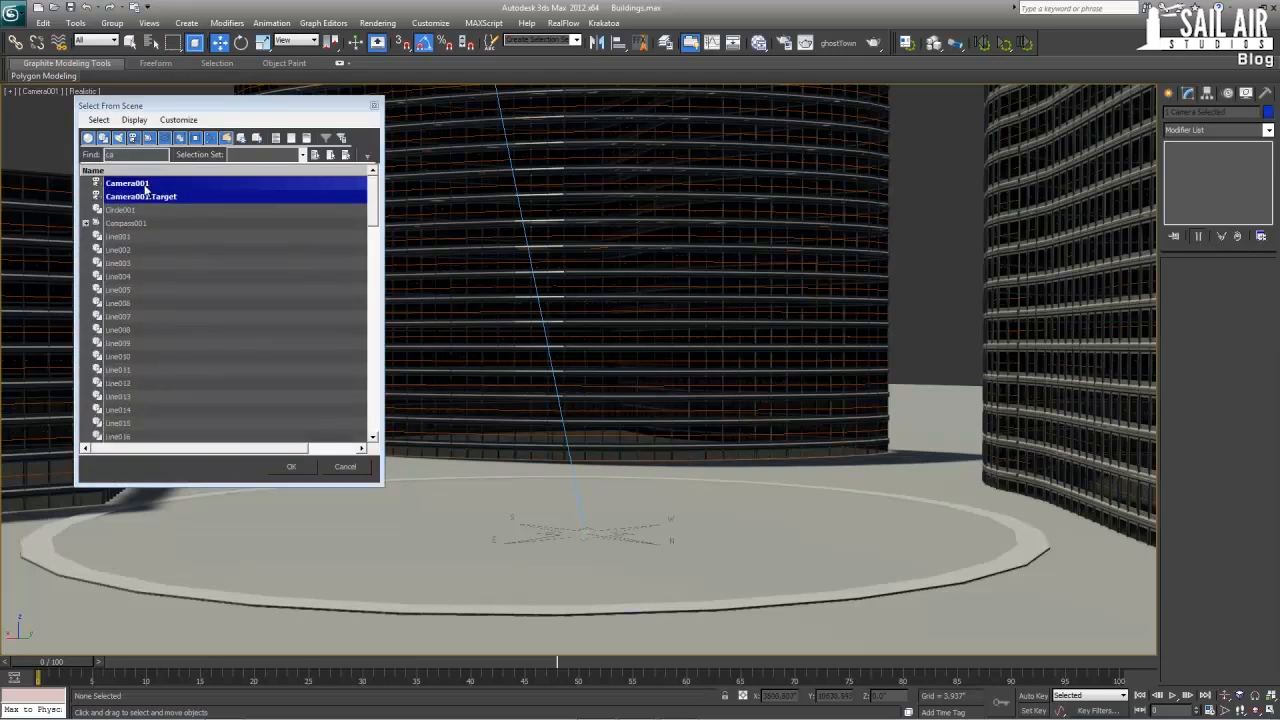
double_click(127, 184)
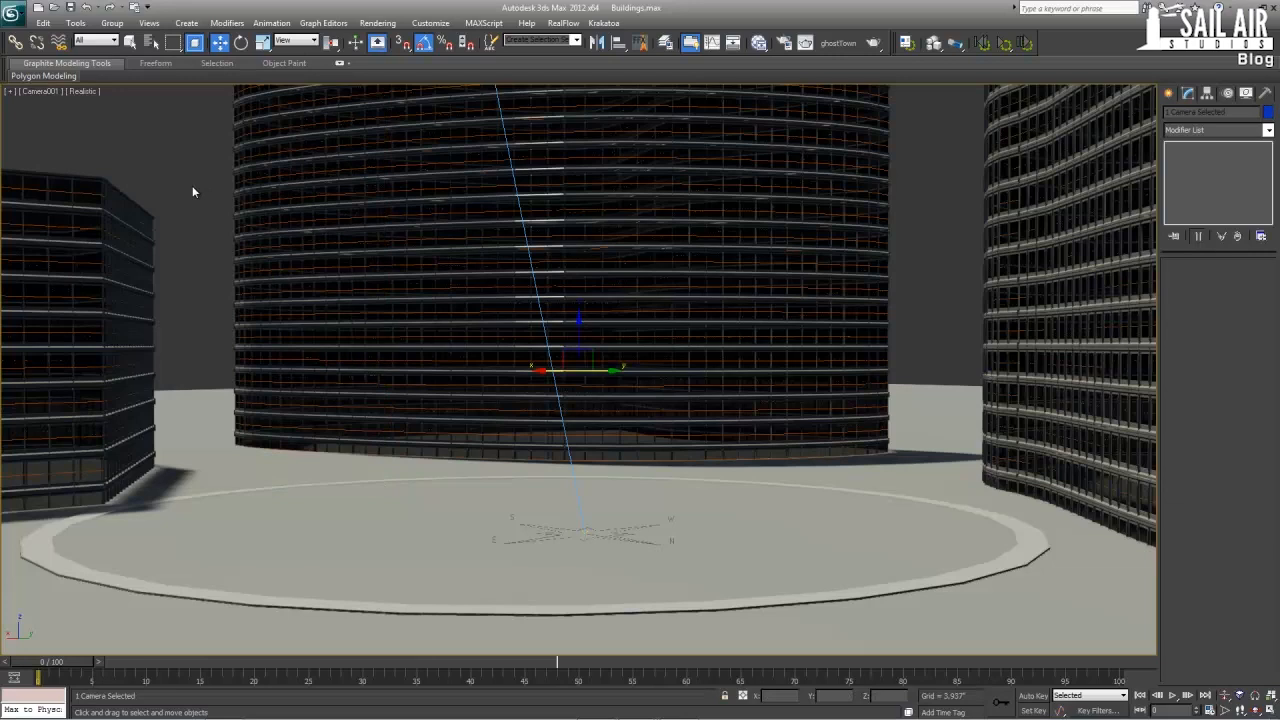
click(151, 42)
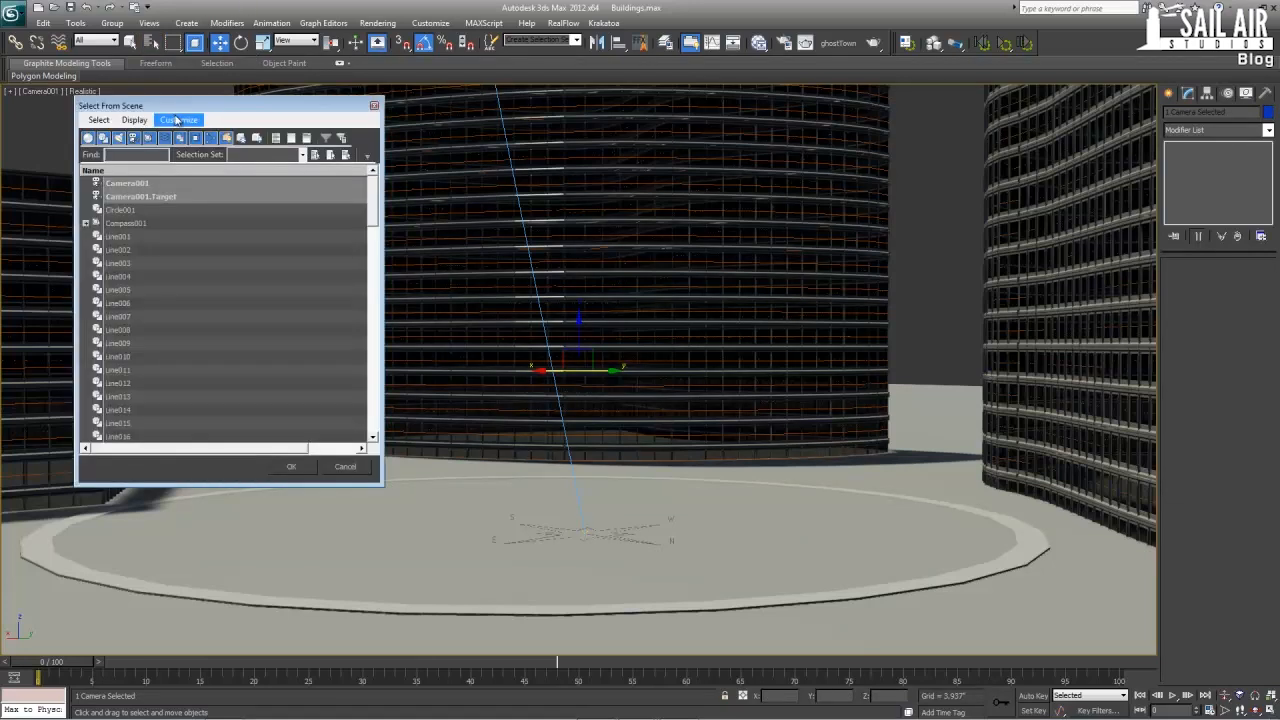
click(164, 211)
double_click(146, 185)
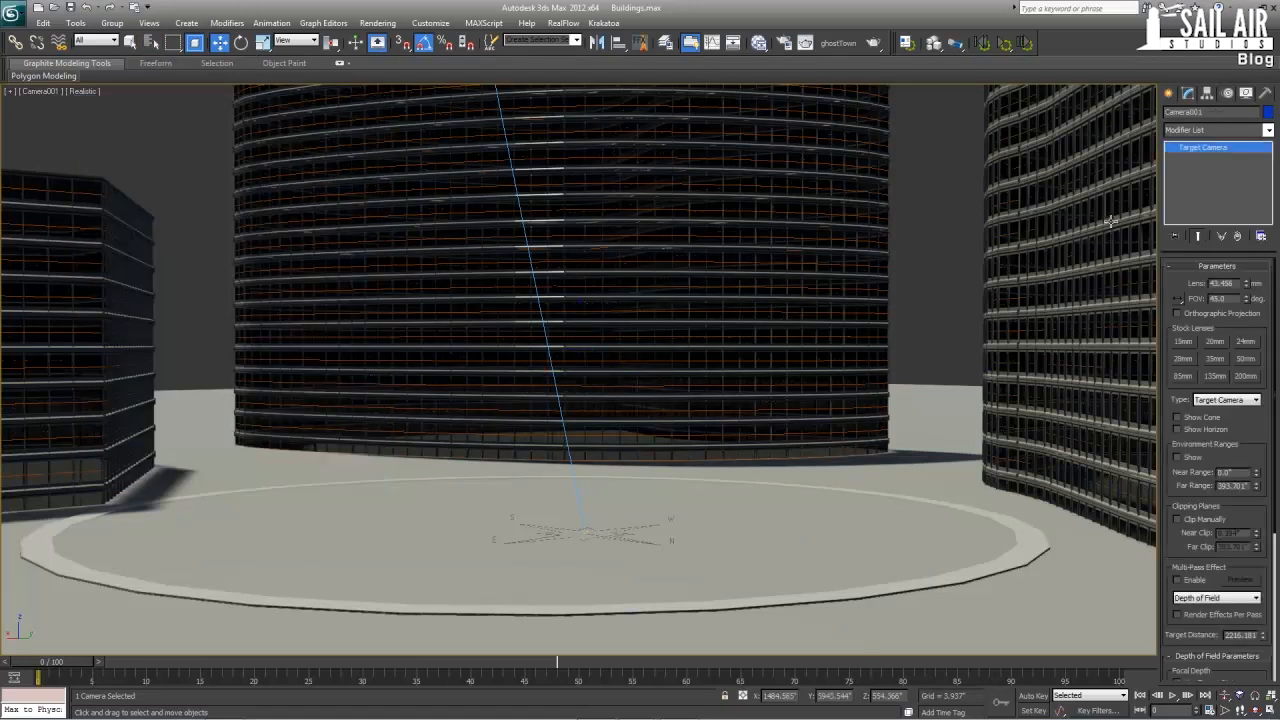
- Set Camera001's field of view to 50 degrees and look through its remaining parameters
drag(1246, 302, 1168, 303)
text(50)
key(Return)
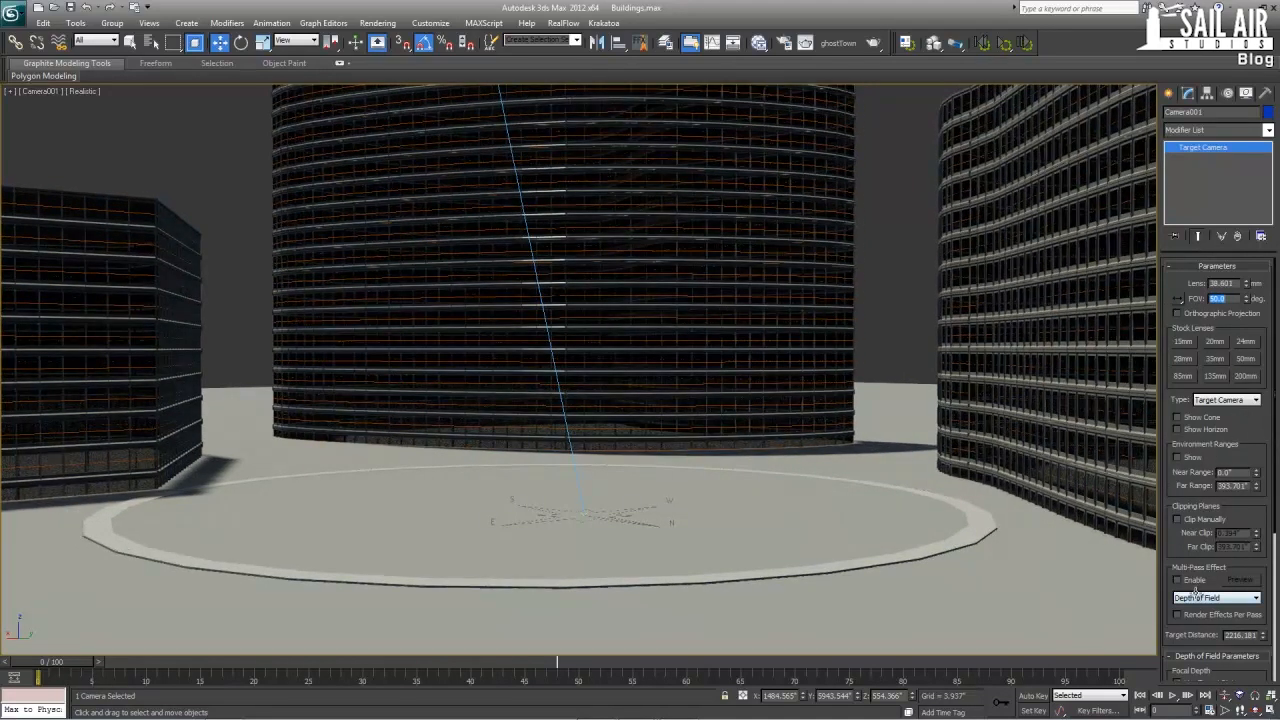
drag(1188, 545, 1195, 320)
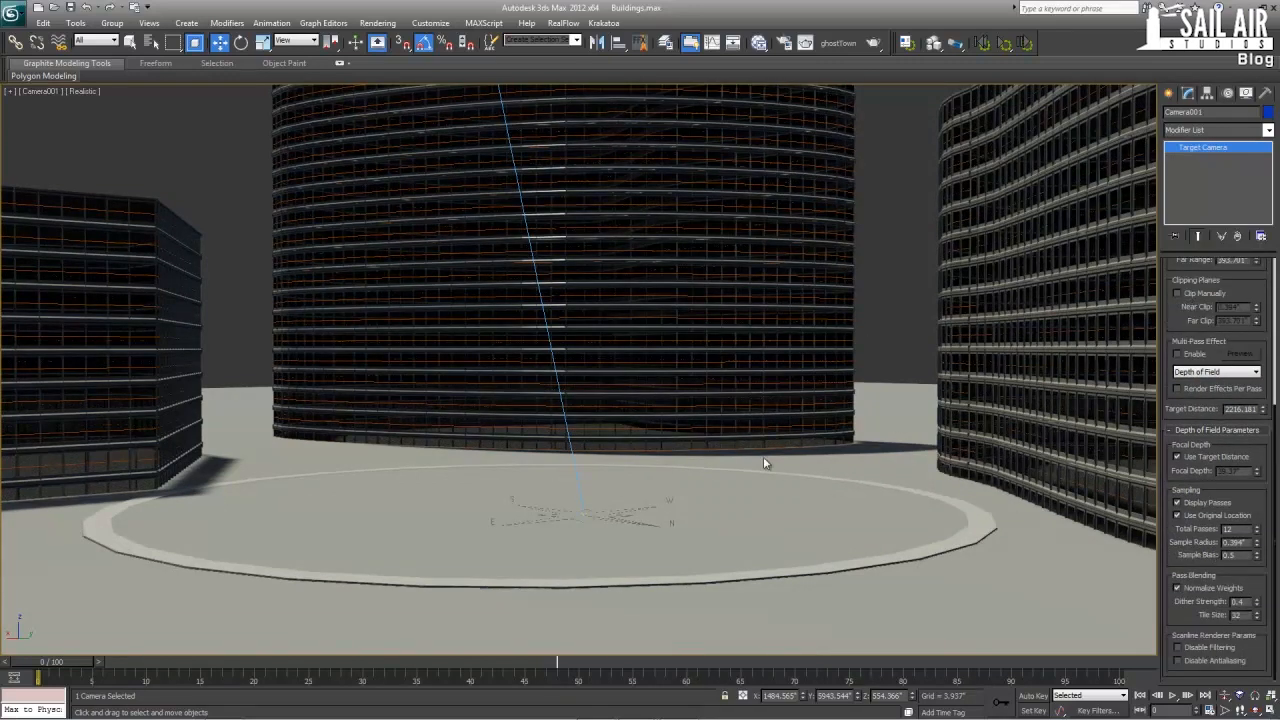
- Clear the selection and start a production render of the Camera001 view
click(886, 466)
click(893, 357)
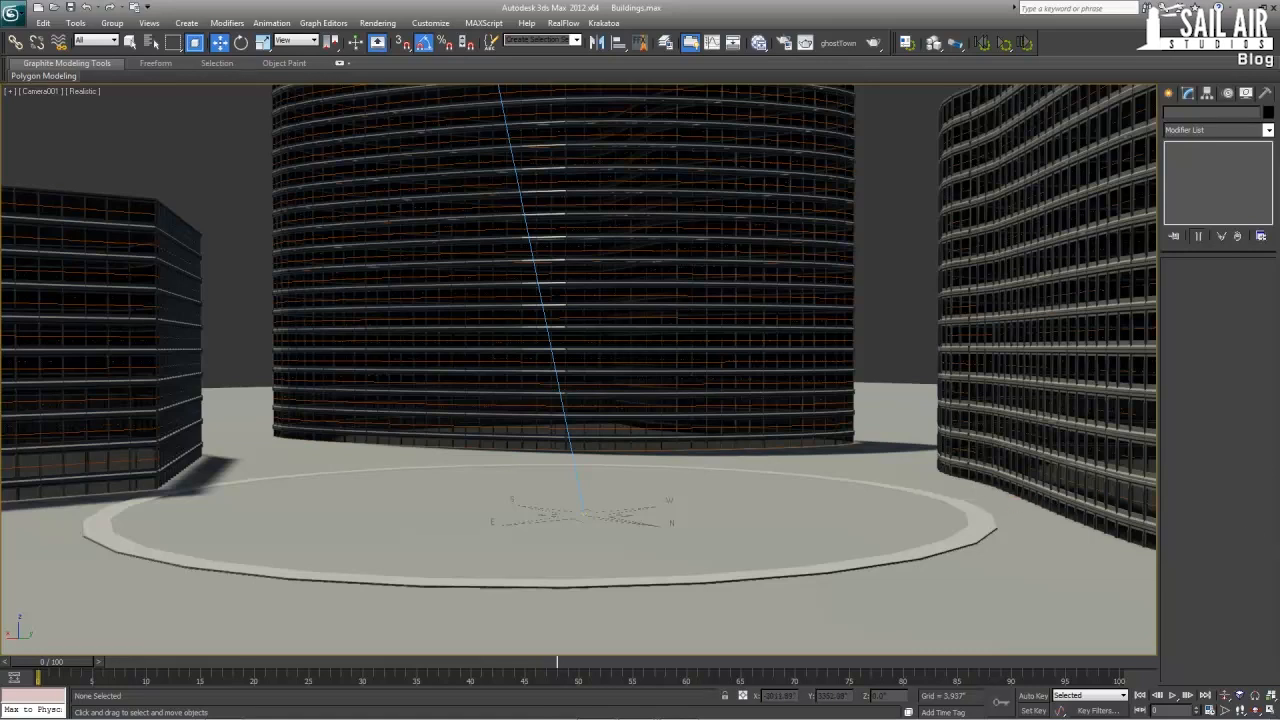
key(shift+q)
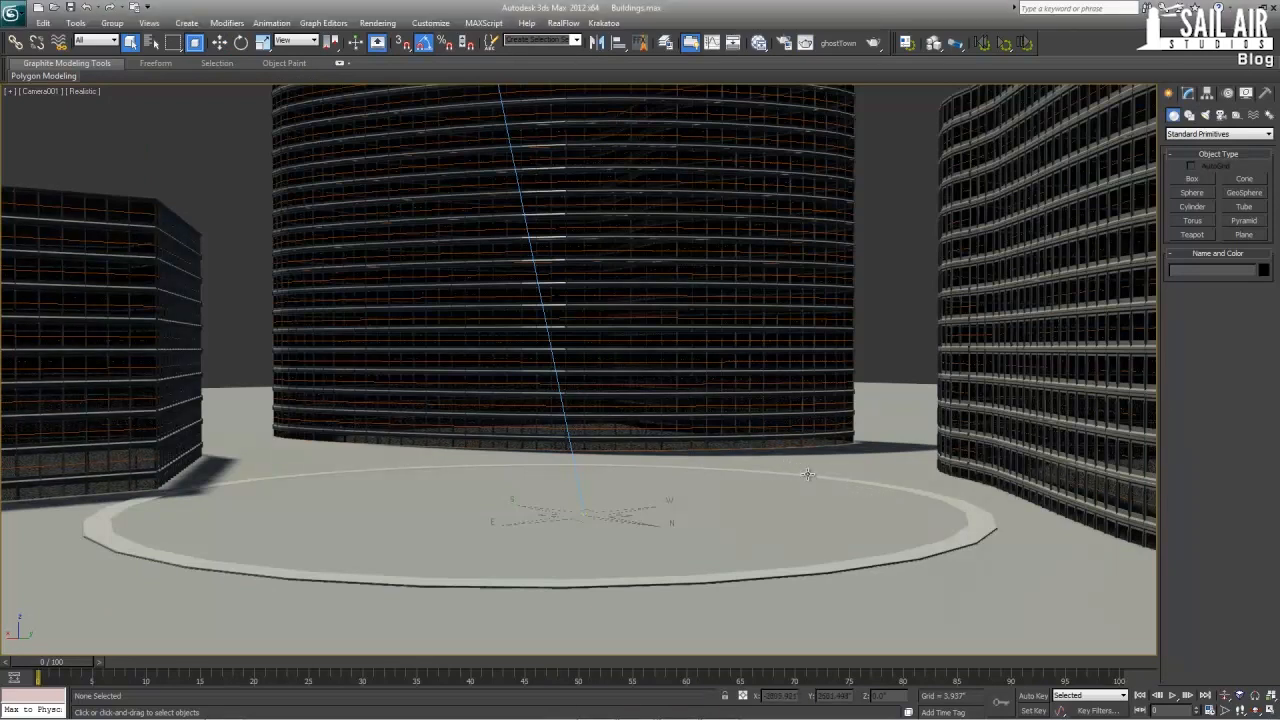
key(shift+q)
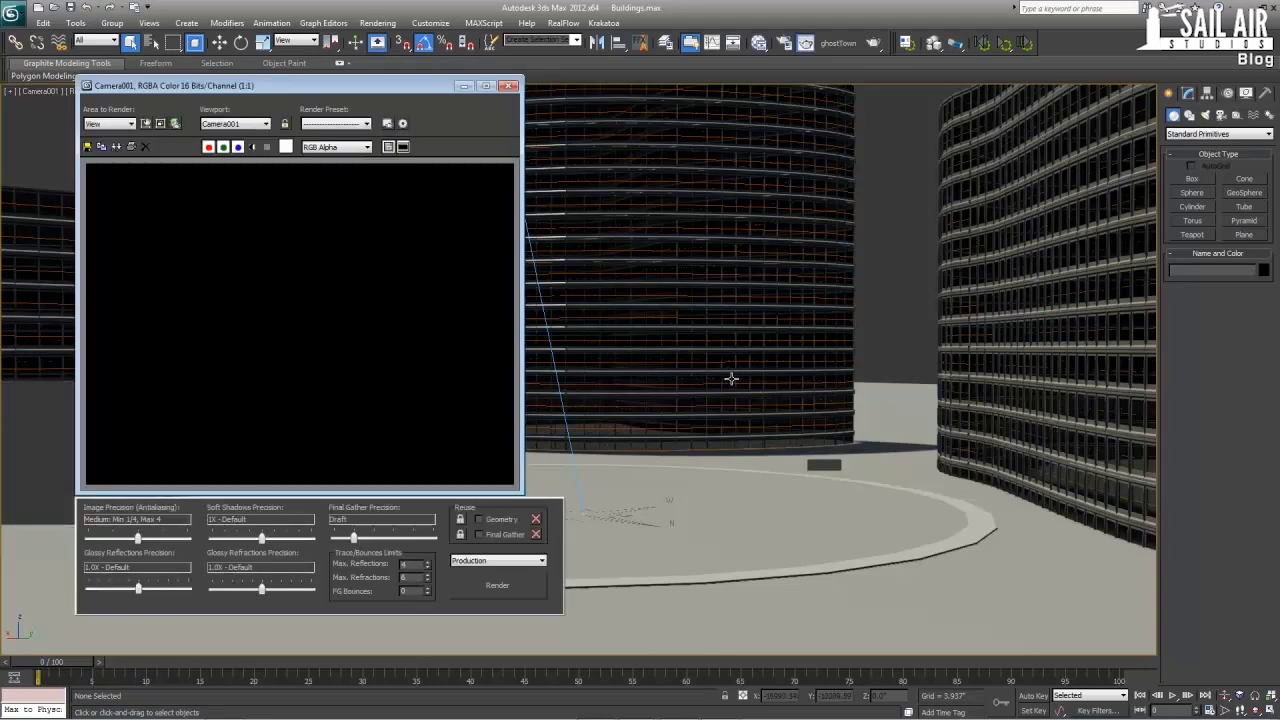